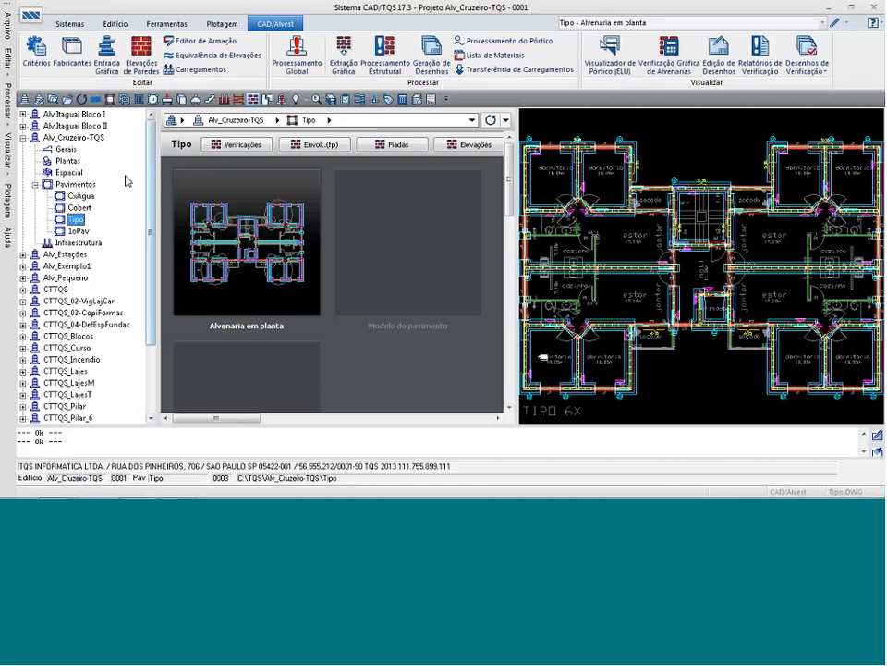
View the schematic building section in the Espacial folder of Alv_Cruzeiro-TQS and check its available drawings.
left_click(68, 172)
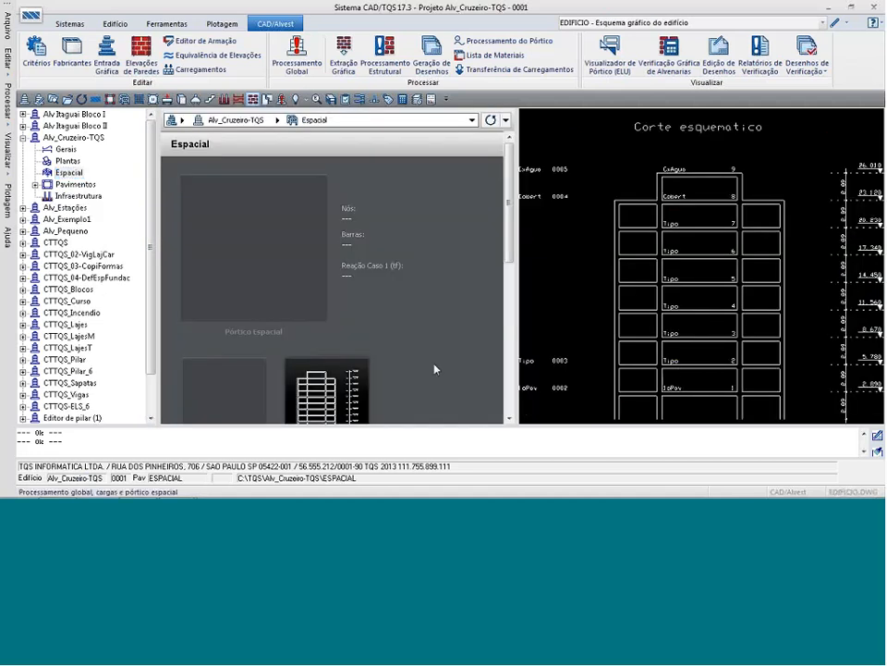
left_click(823, 24)
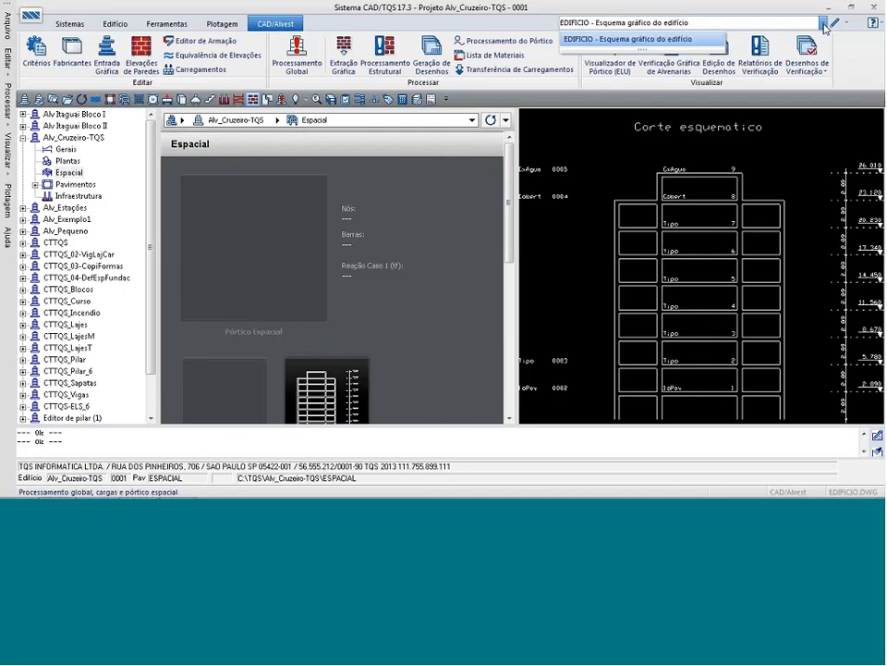
left_click(824, 25)
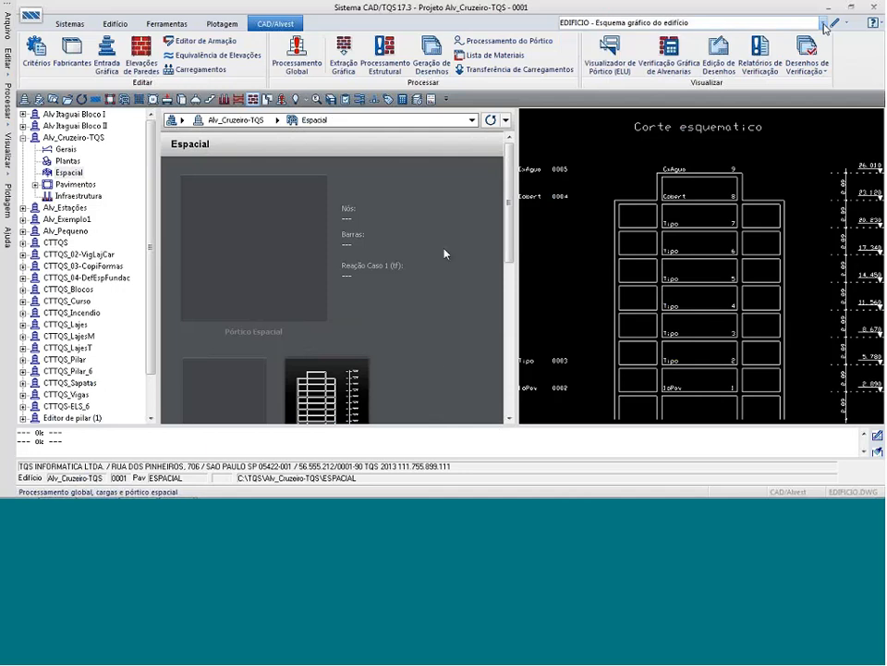
Create a new building named Alv_Cruzeiro.
left_click(24, 100)
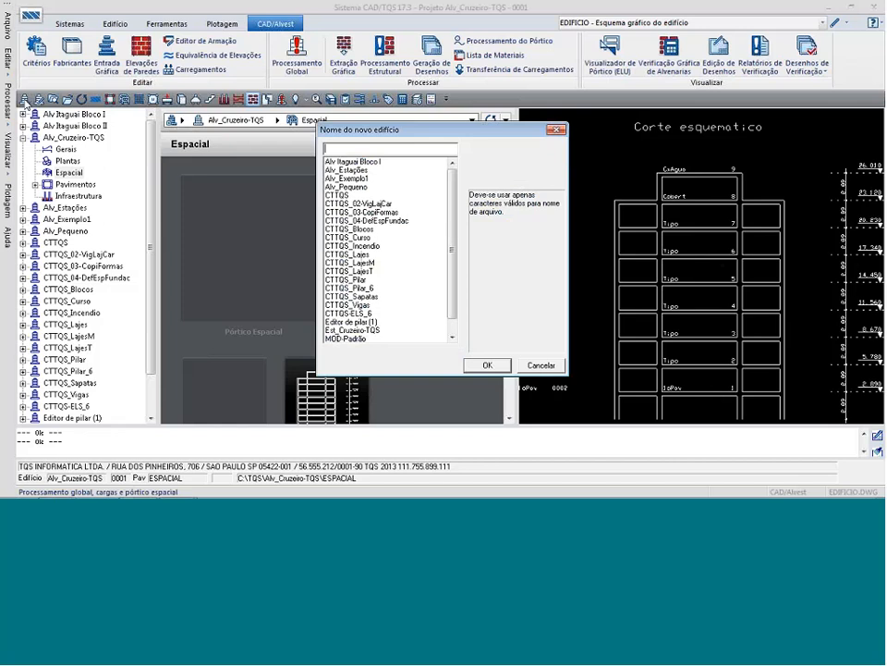
type("Alv_Cruzeiro")
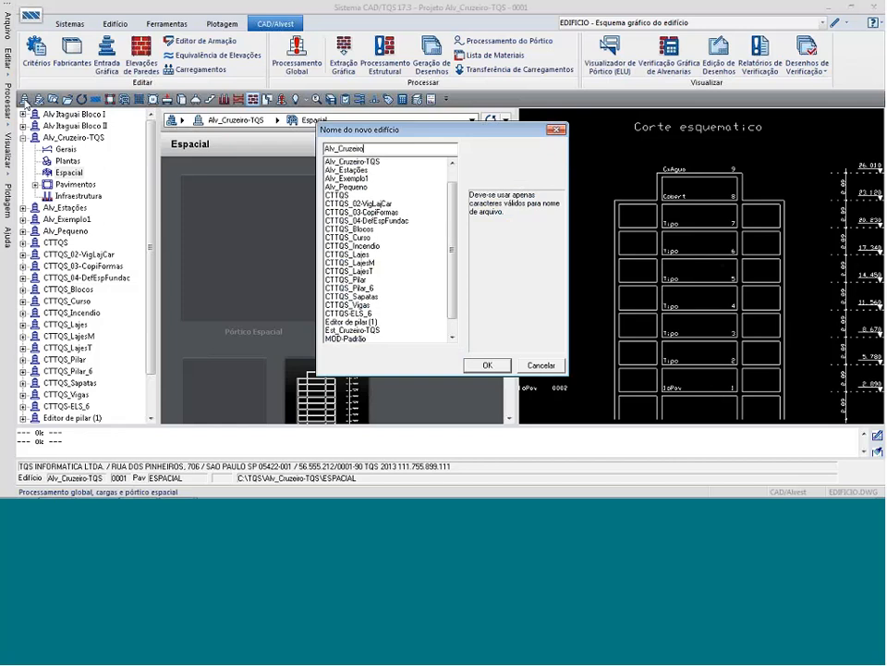
left_click(487, 366)
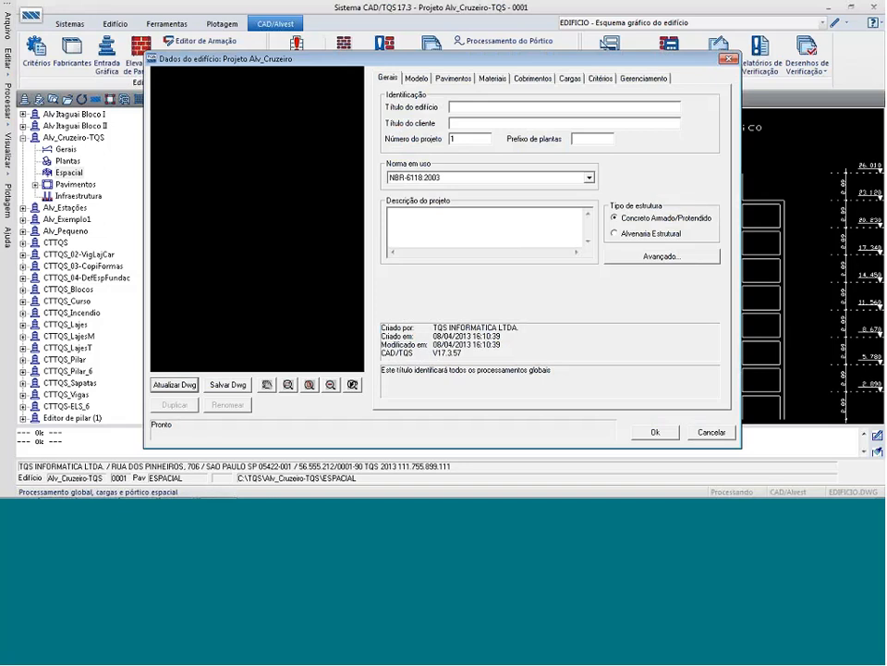
Enter the building title "Edifício Cruzeiro do Sul" and the client title "Construtora".
left_click(479, 107)
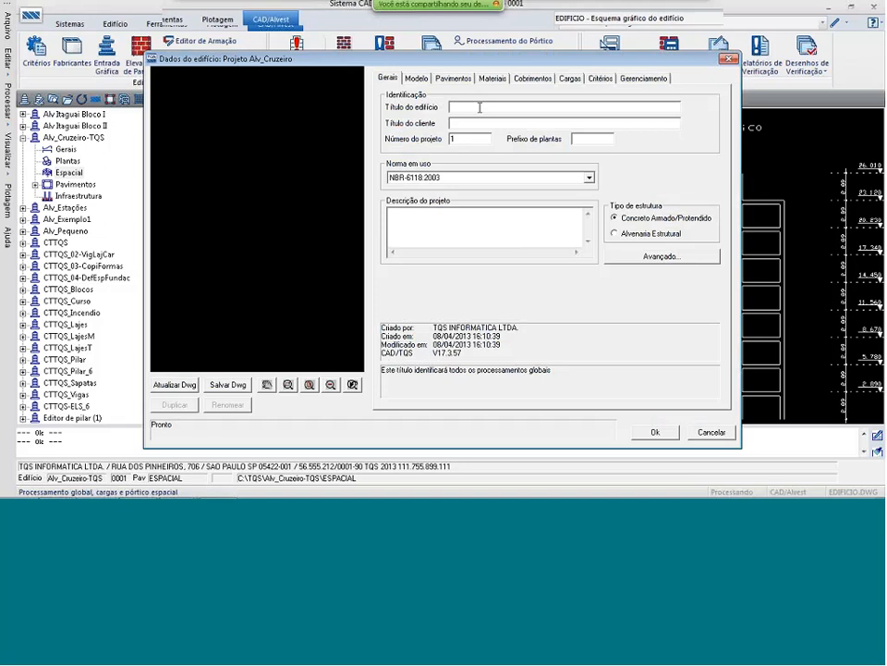
type("Edi")
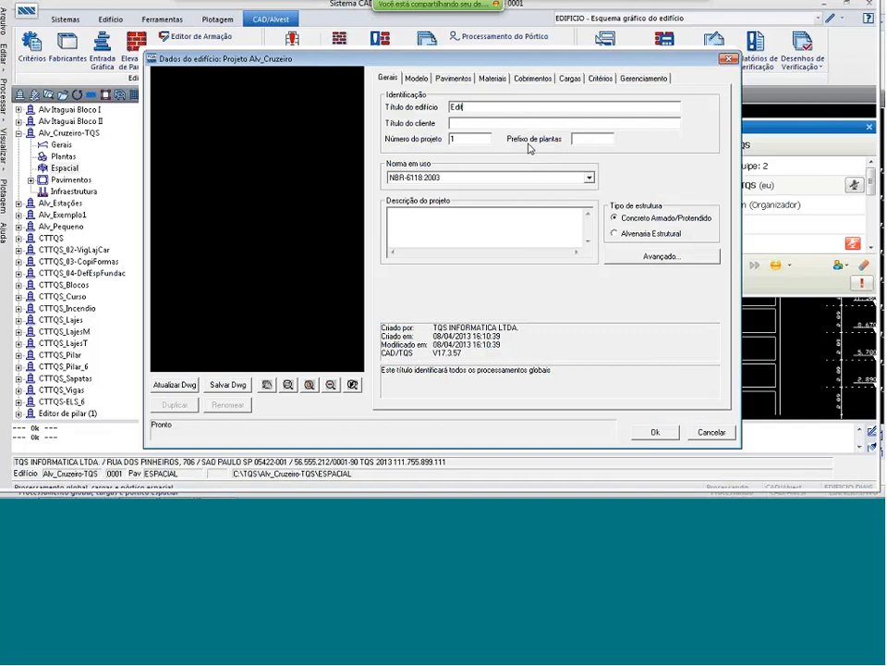
key("BackSpace")
type("ifício Cruzeiro do Sul")
key("Tab")
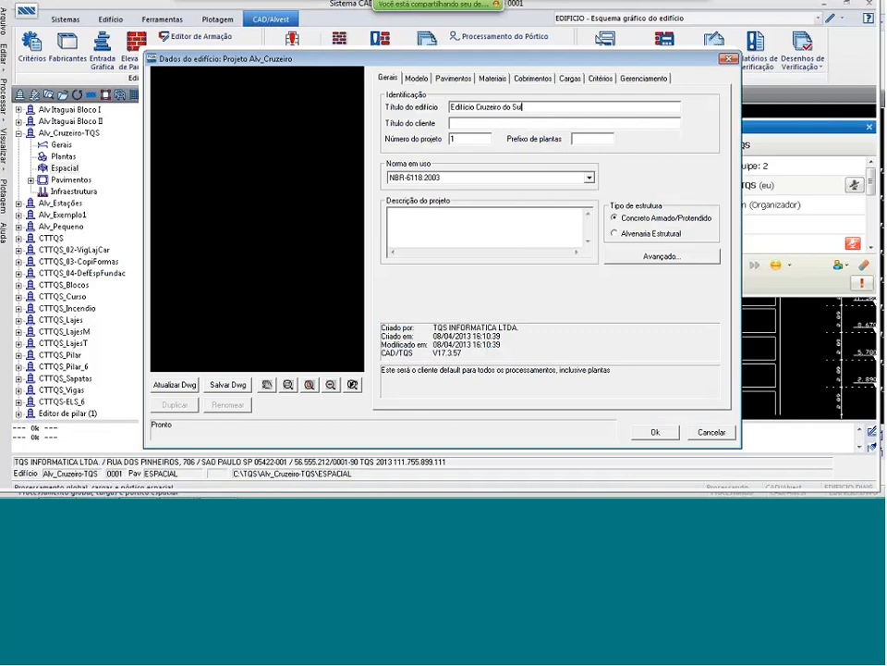
type("Construtora")
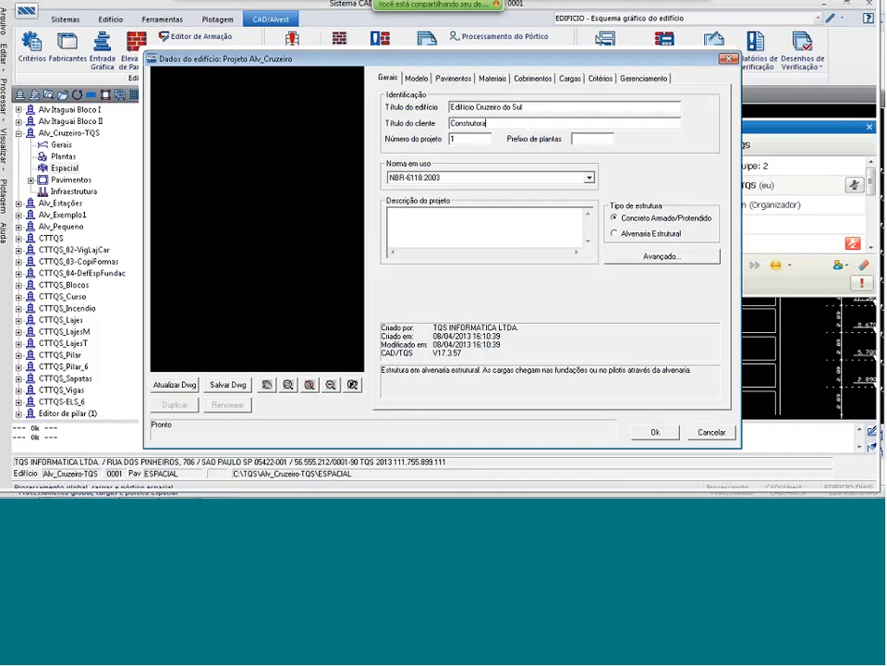
Set the structure type to Alvenaria Estrutural and the design code to NBR 15961-1 : 2011 - Blocos de Concreto.
left_click(615, 233)
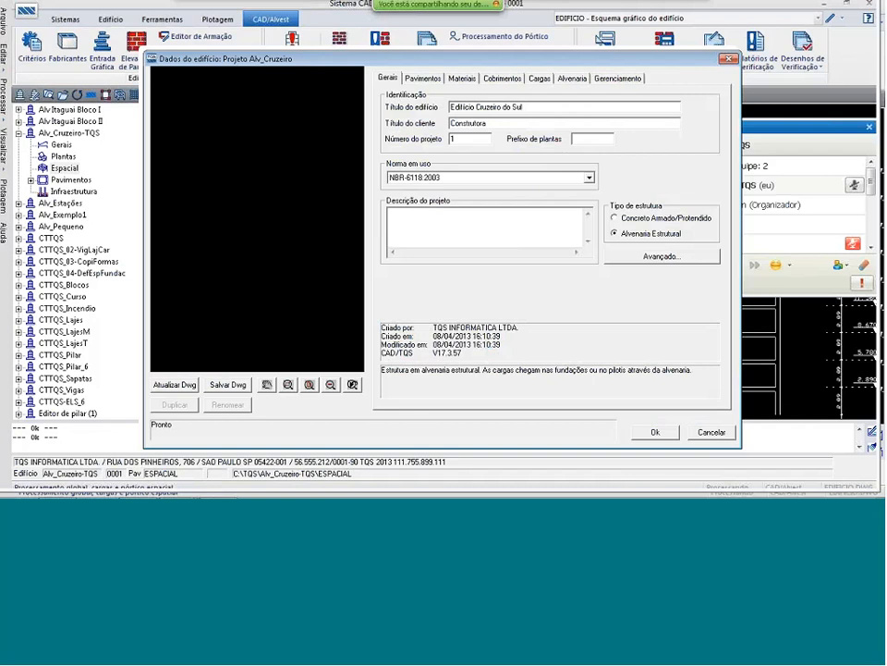
left_click(589, 177)
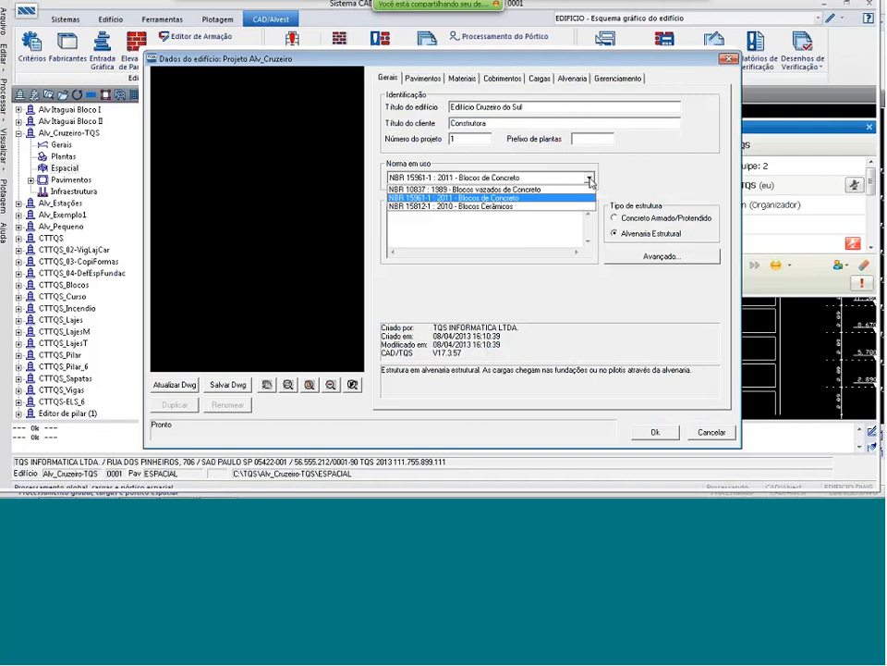
left_click(440, 197)
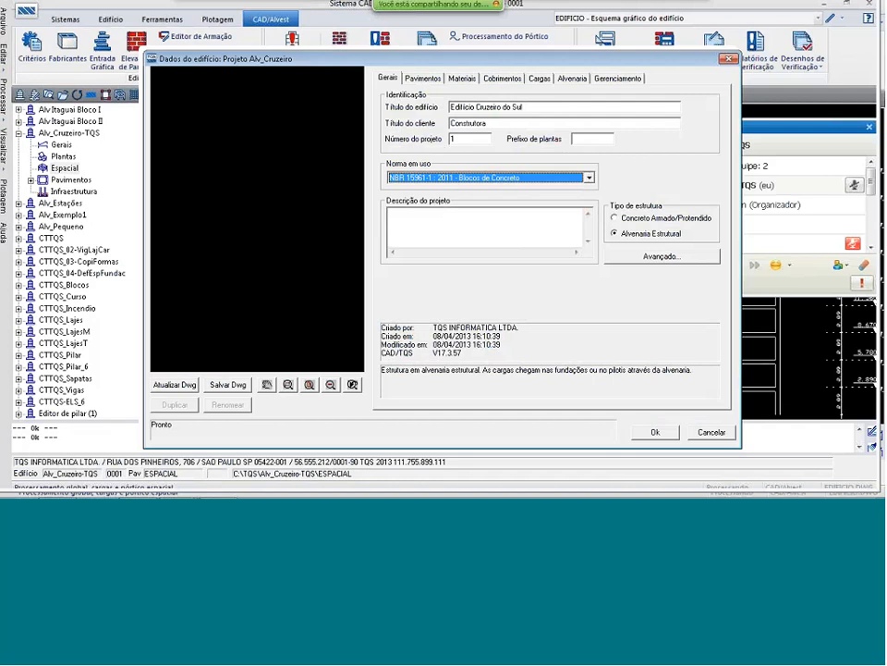
Add the floor 1oPav with a 2.90 m storey height and class Primeiro.
left_click(424, 78)
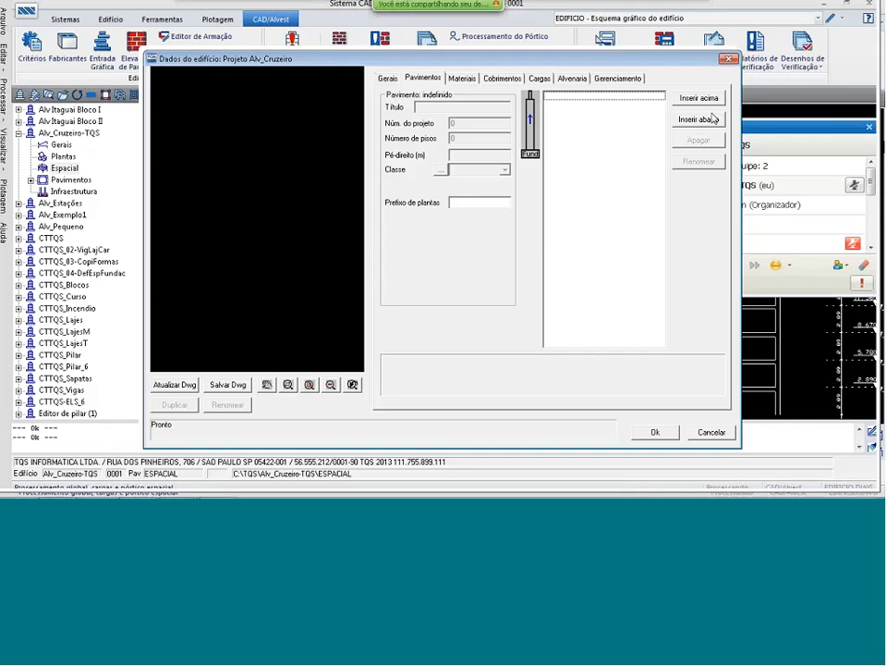
left_click(681, 99)
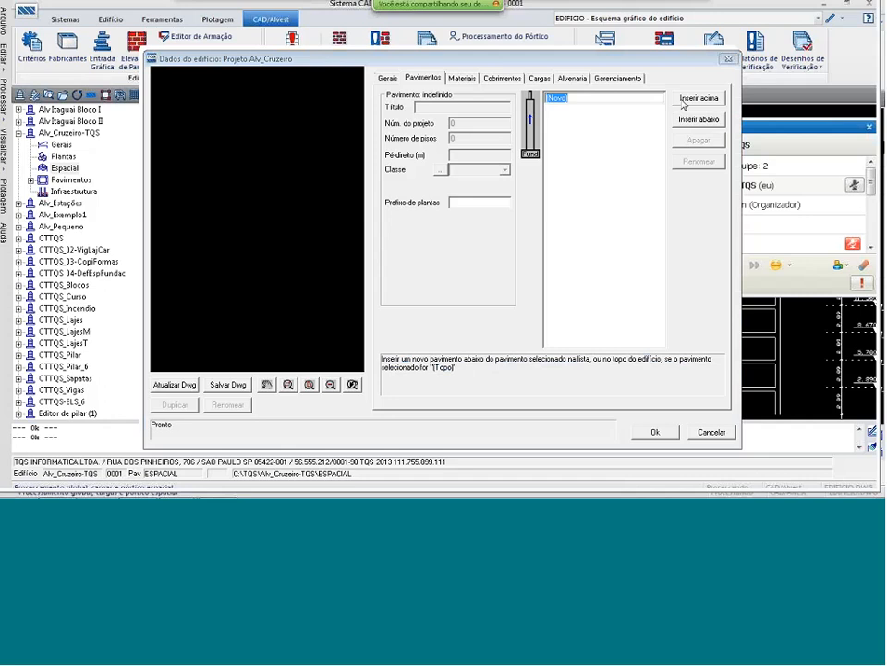
type("1oPav")
key("Return")
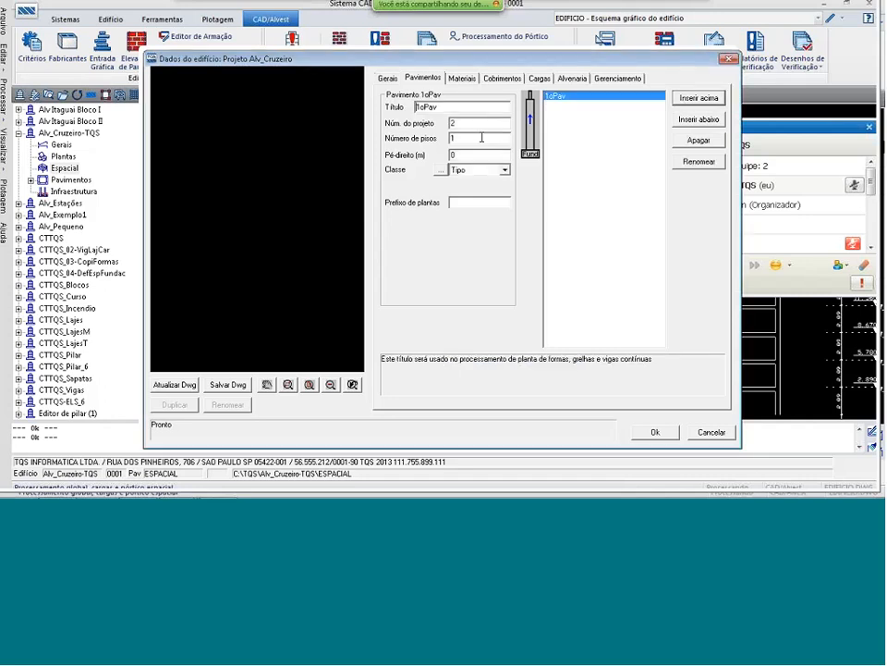
double_click(482, 156)
type("2.90")
left_click(505, 170)
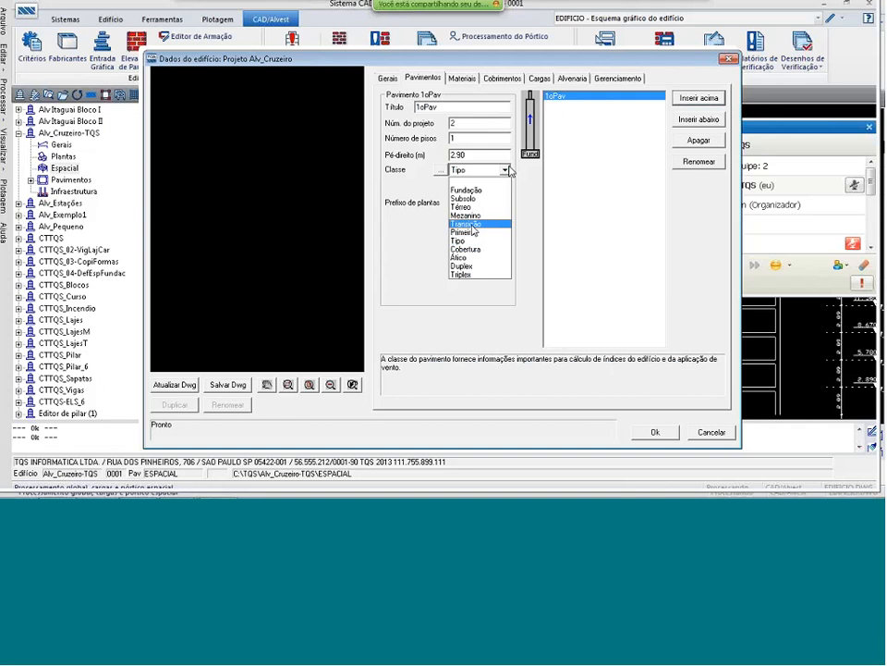
left_click(469, 232)
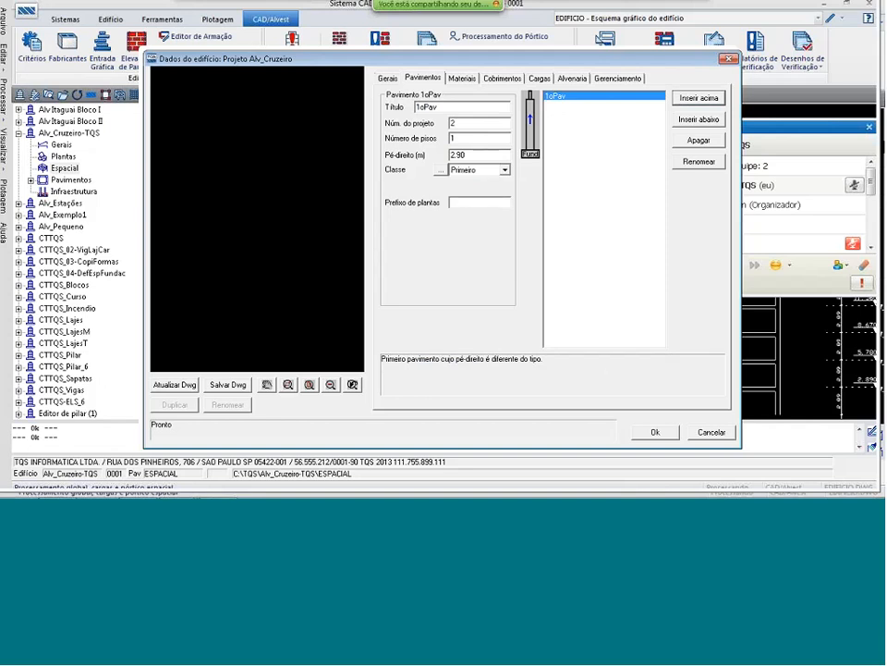
Insert the floor Tipo above 1oPav with 6 storeys, a 2.89 m storey height and class Tipo.
left_click(701, 98)
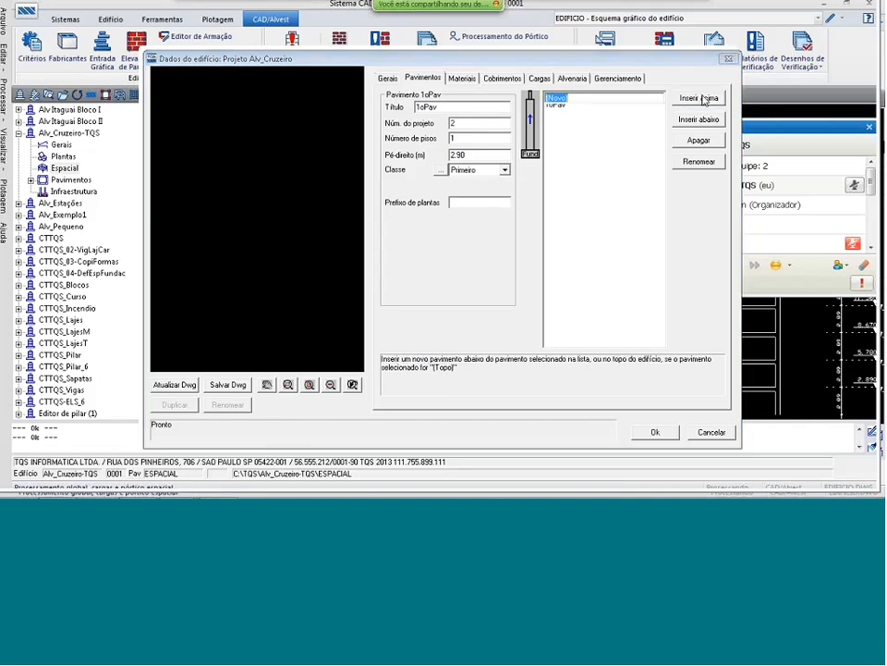
type("Tipo")
left_click(488, 105)
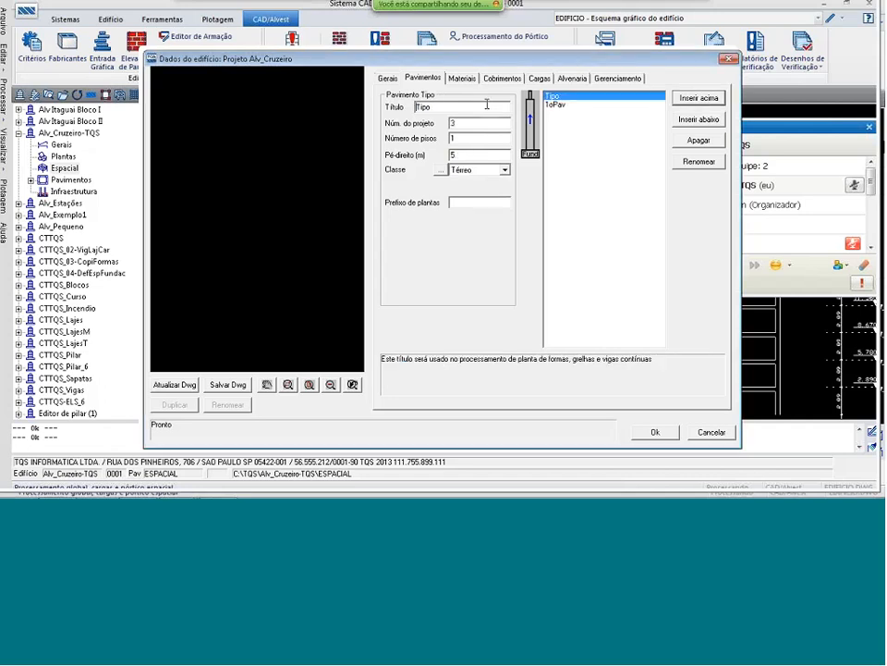
left_click(454, 154)
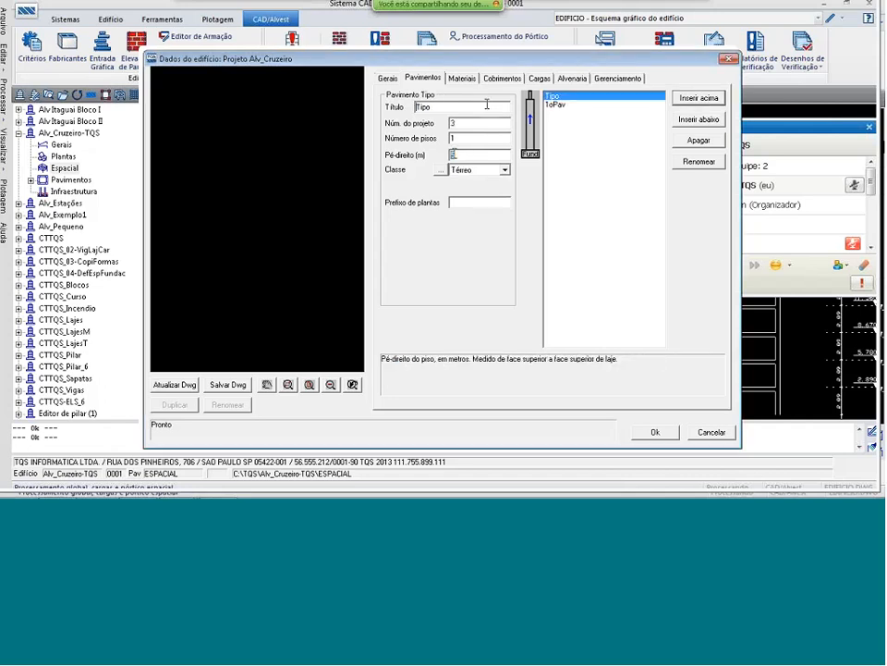
type("2,89")
double_click(454, 155)
double_click(451, 138)
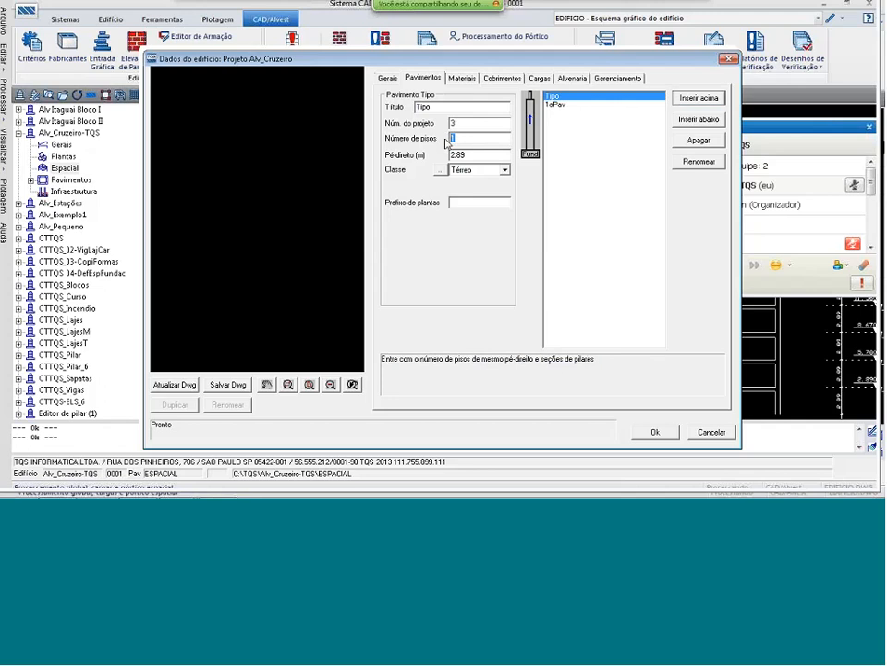
type("6")
left_click(505, 170)
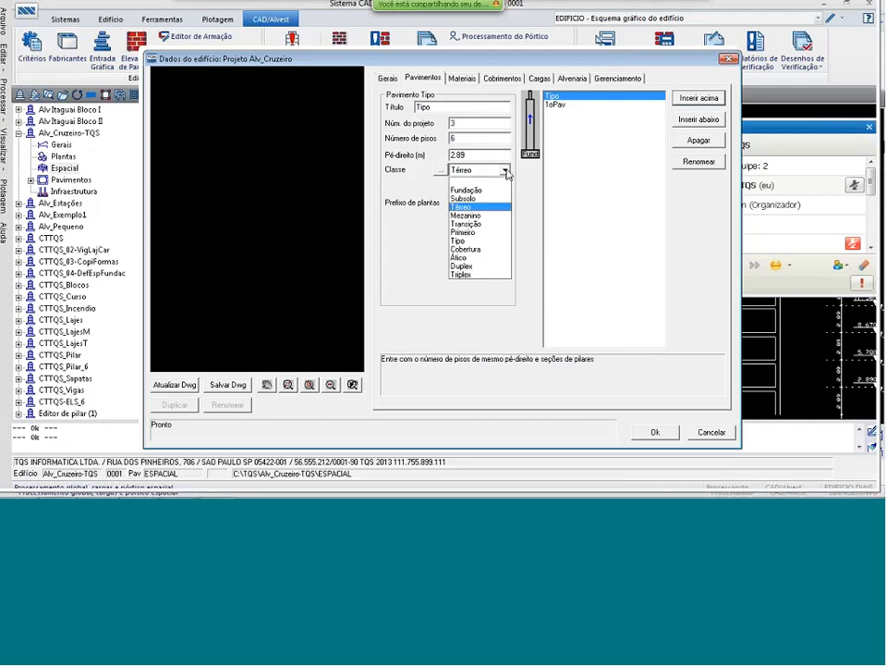
left_click(471, 242)
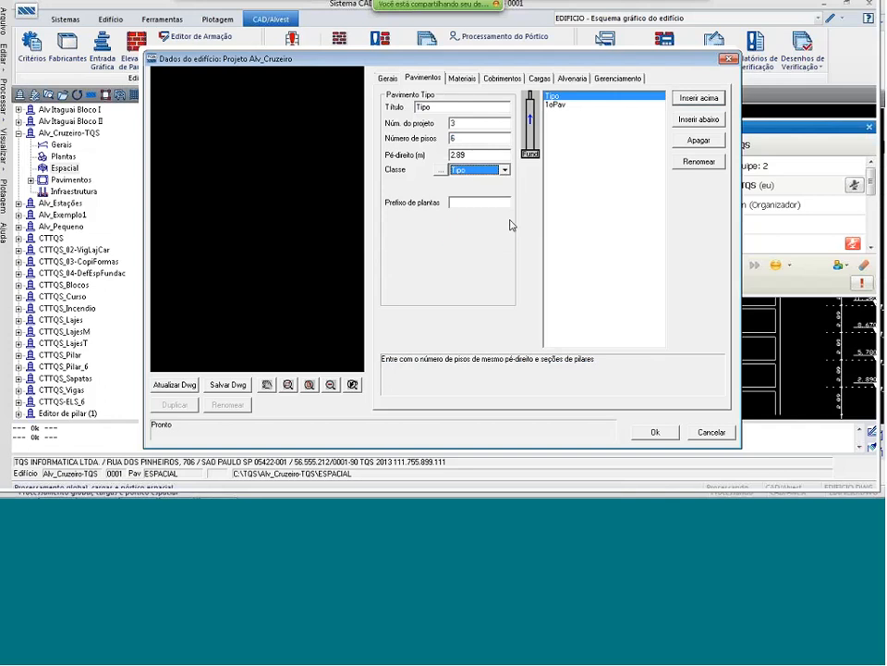
Insert the floor Cobertura above Tipo and set its class to Cobertura.
left_click(698, 98)
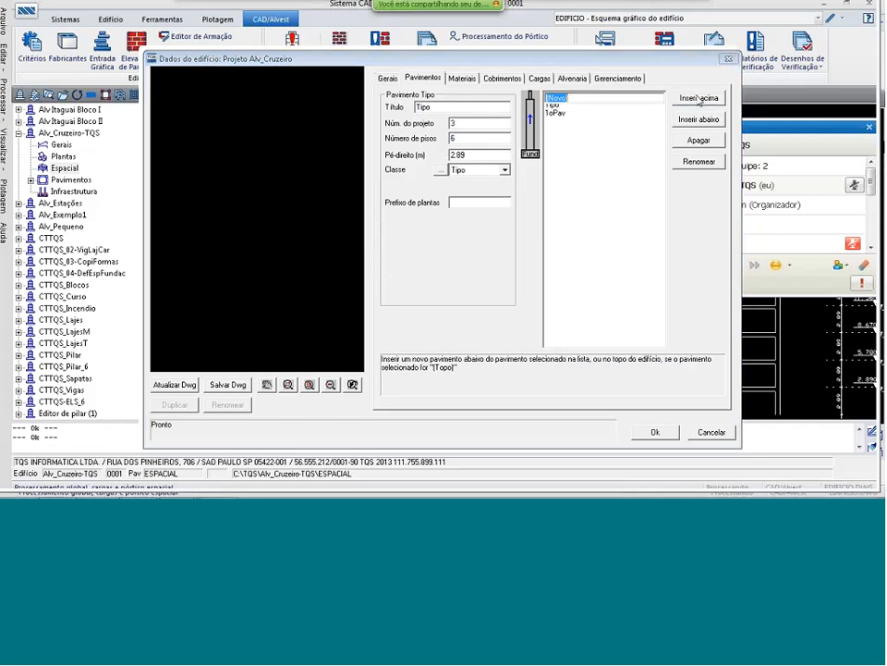
type("Cobertura")
left_click(459, 109)
left_click(505, 170)
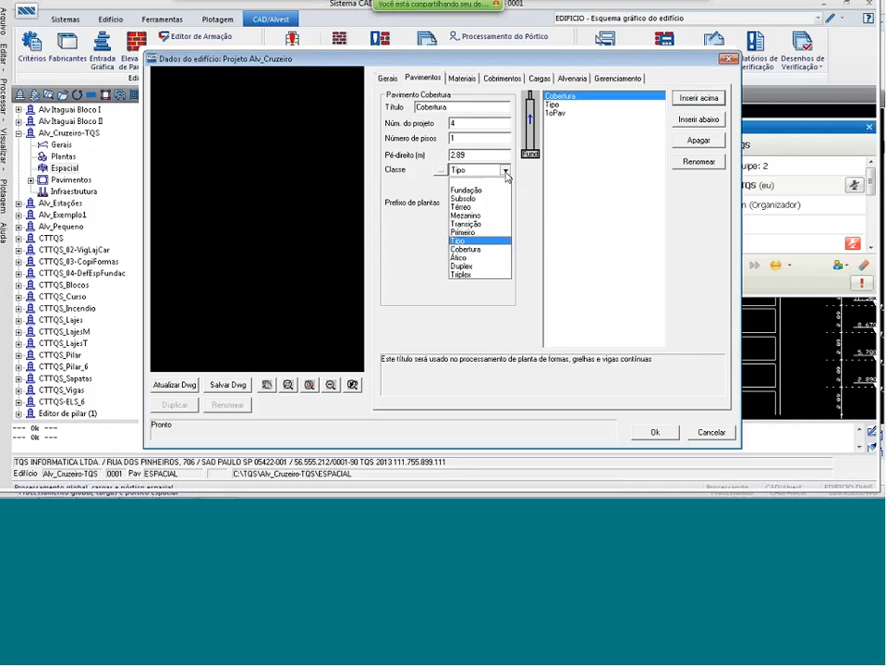
left_click(466, 248)
Insert the floor CxDágua above Cobertura and update the schematic section drawing.
left_click(698, 99)
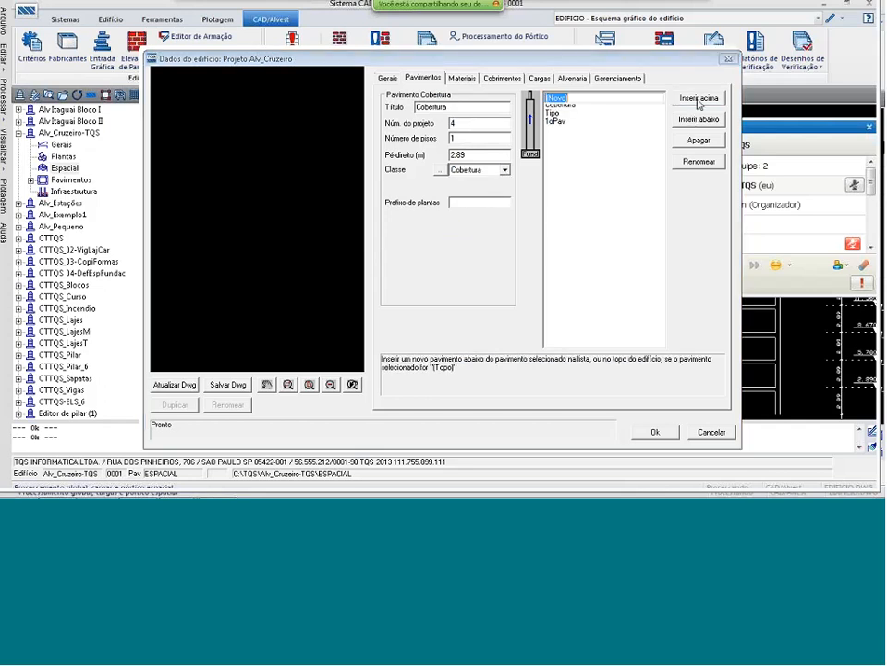
type("CxDágua")
left_click(480, 107)
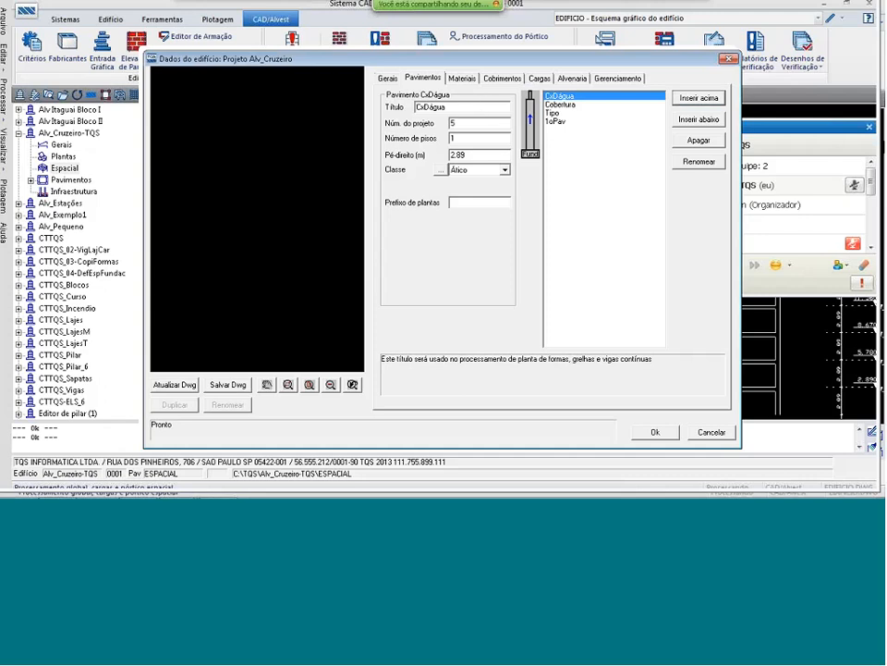
left_click(173, 384)
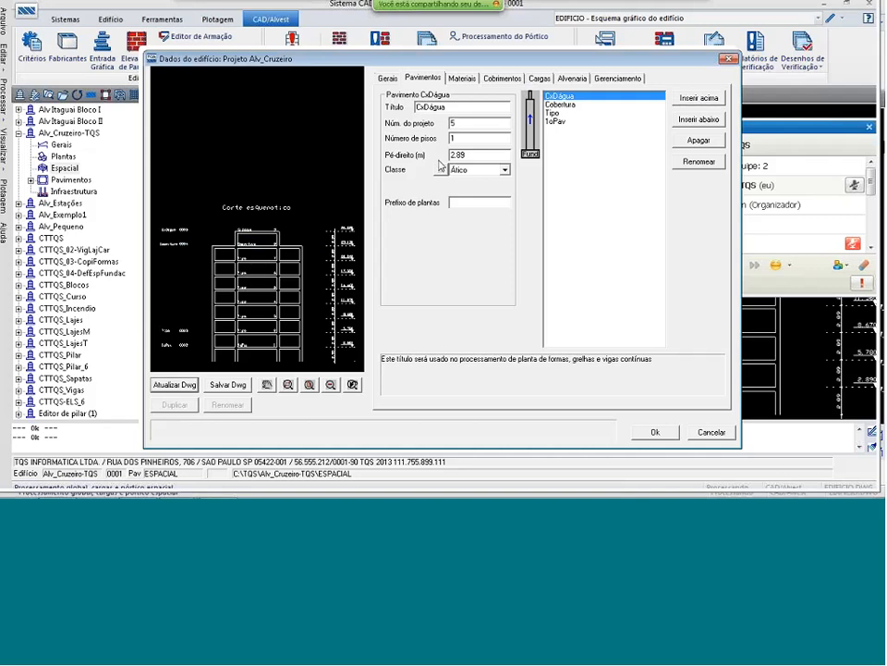
Review the materials, concrete cover and vertical load settings, briefly enabling live-load reduction to inspect its reducer table.
left_click(462, 78)
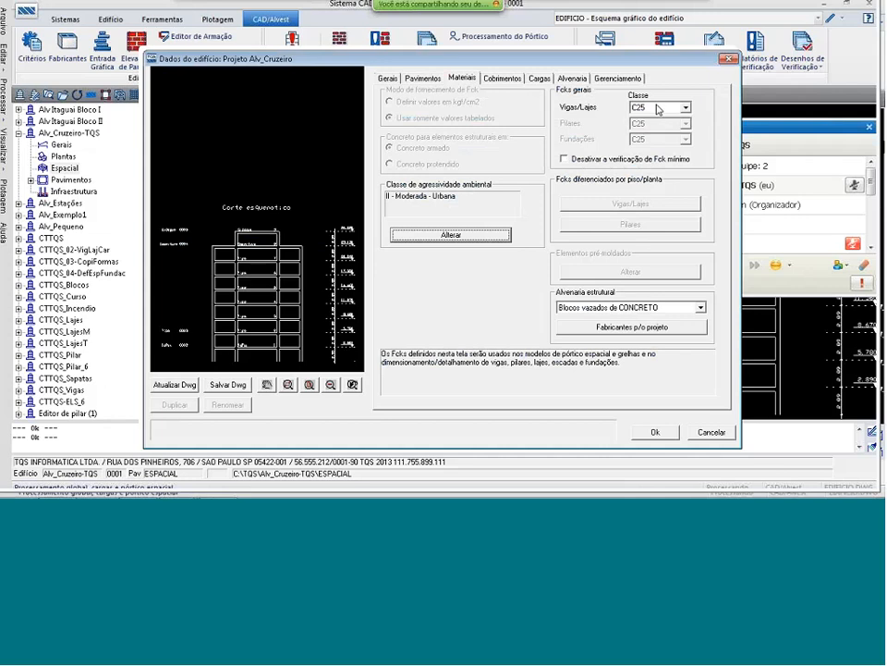
left_click(503, 80)
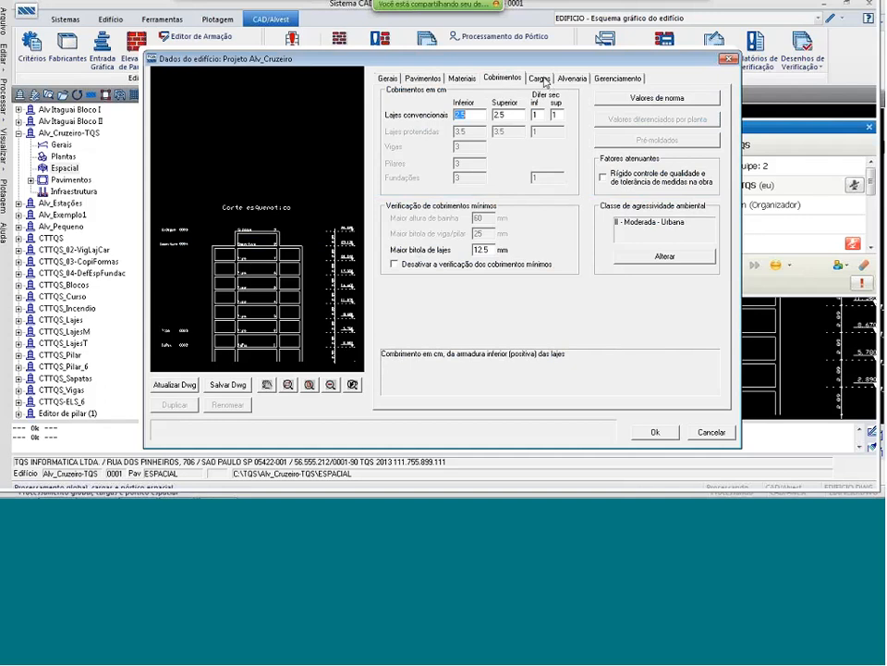
left_click(545, 80)
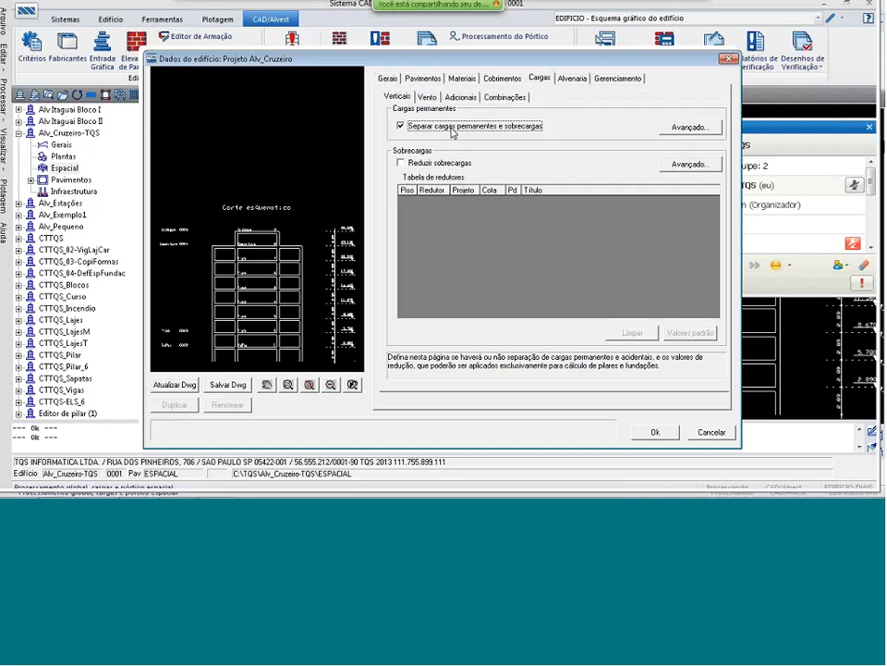
left_click(402, 162)
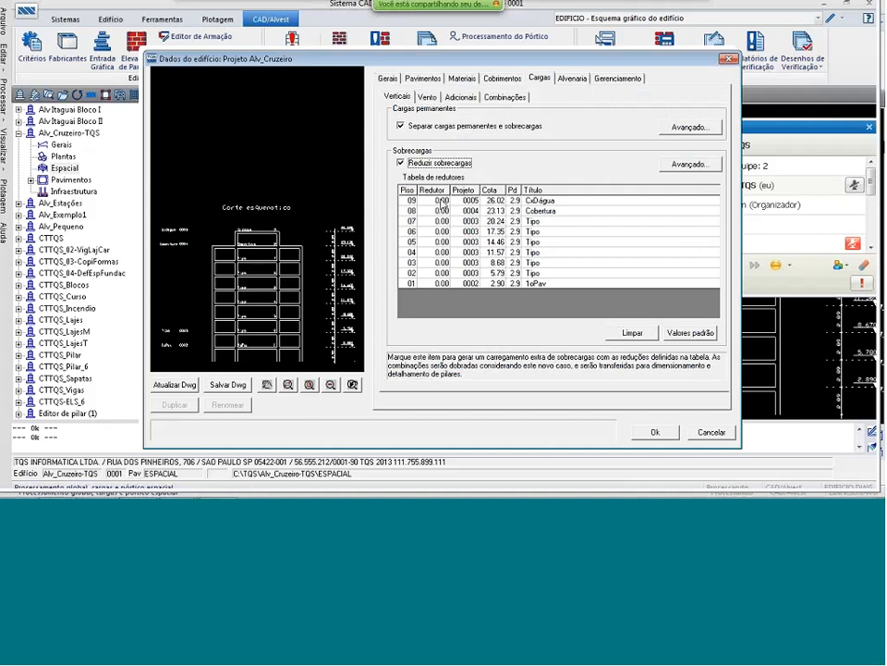
left_click(402, 164)
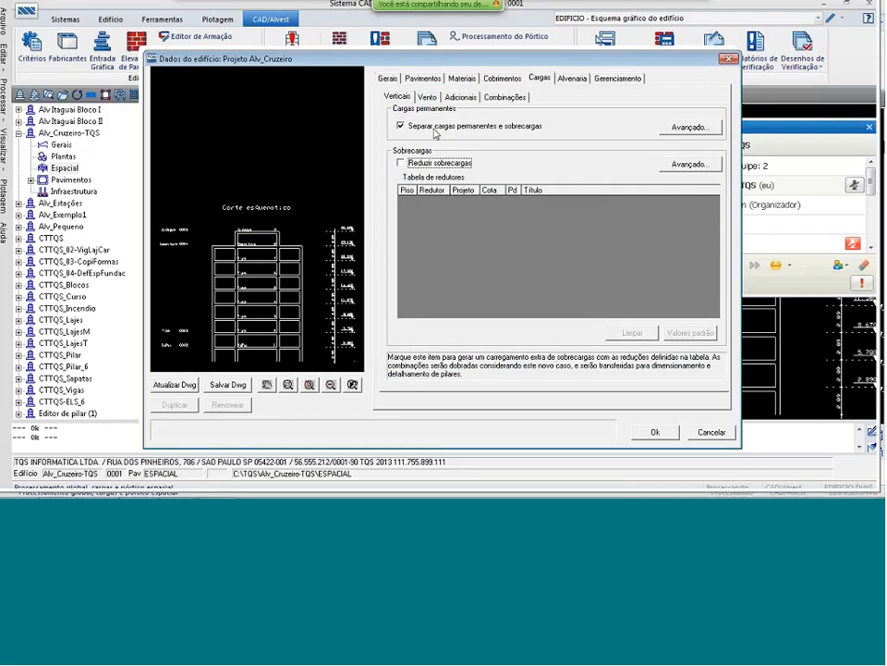
Set the wind load's basic velocity V0 to 40 m/s and the S2 terrain roughness category to III.
left_click(429, 98)
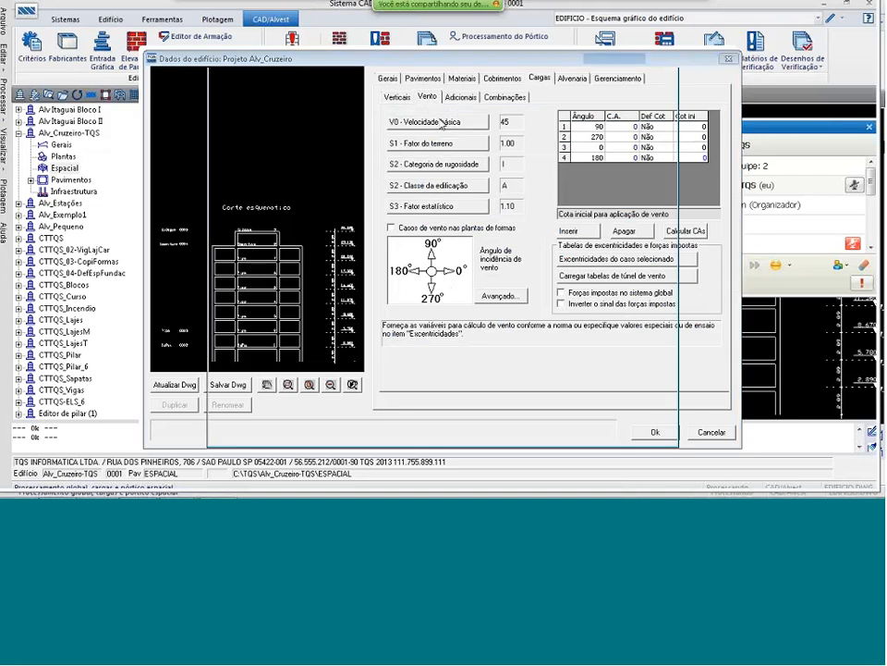
left_click(456, 121)
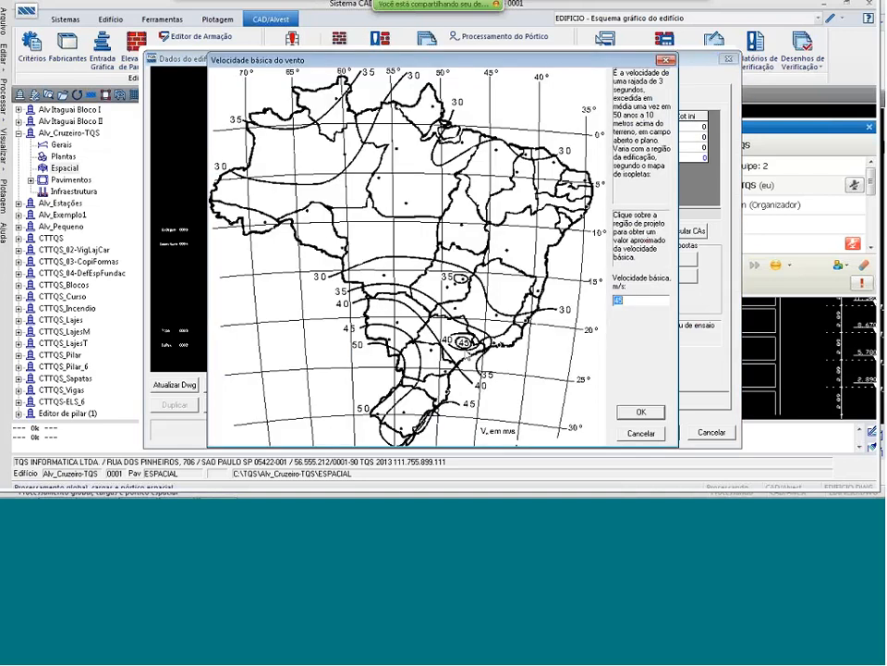
type("40")
left_click(639, 411)
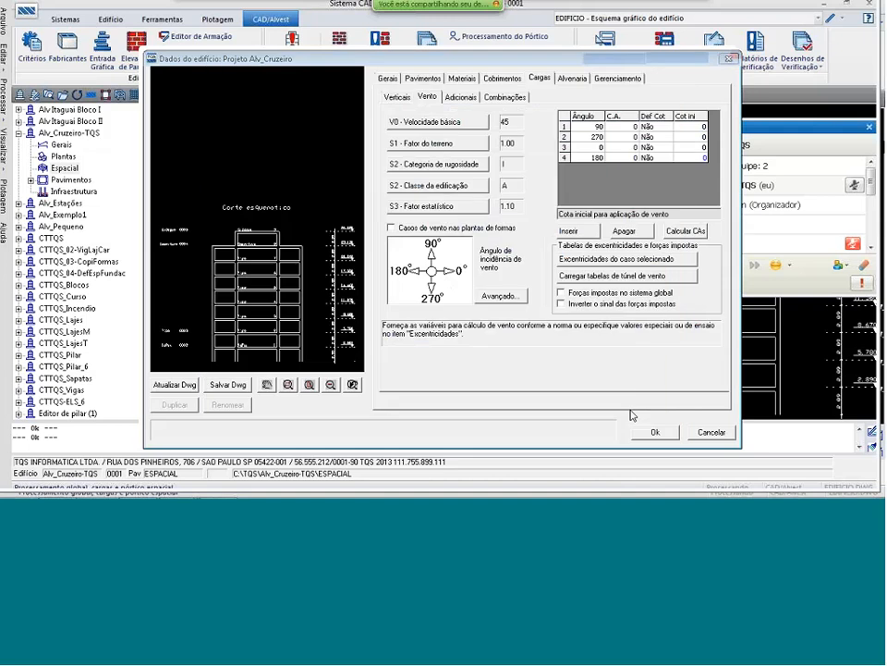
left_click(436, 164)
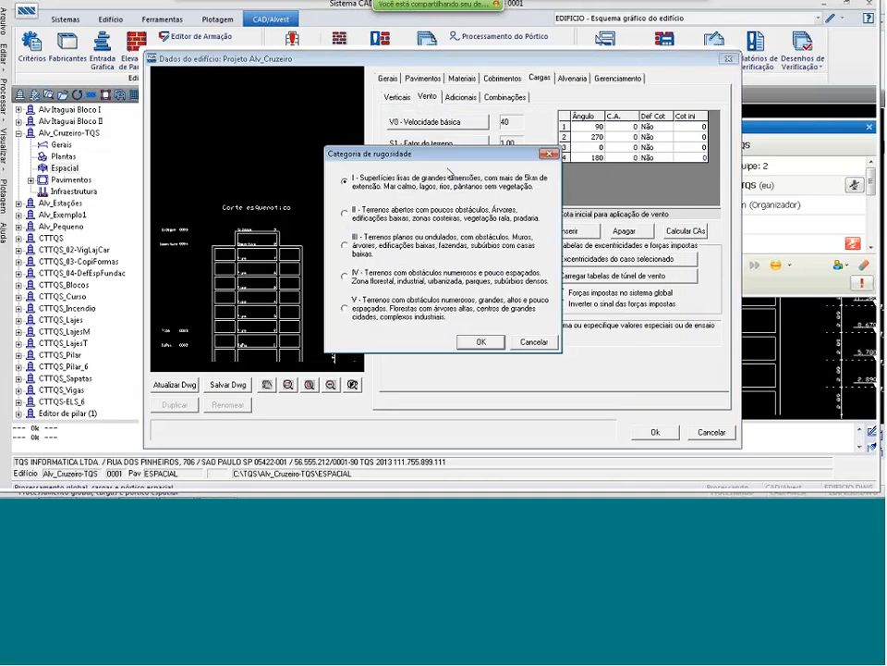
left_click(354, 250)
left_click(481, 341)
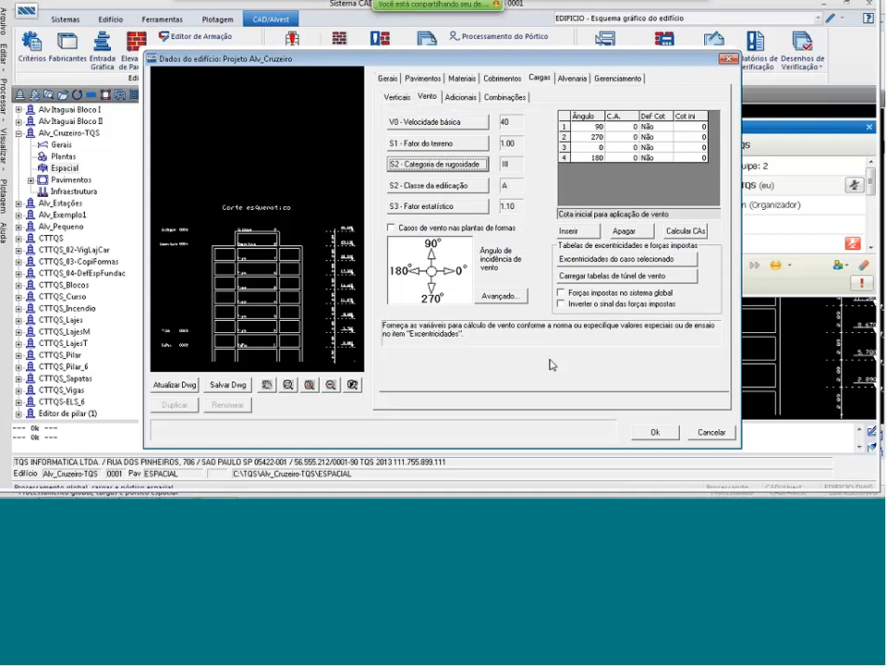
Keep S2 building class A and set the S3 statistical factor to 1.00 for buildings in general.
left_click(467, 186)
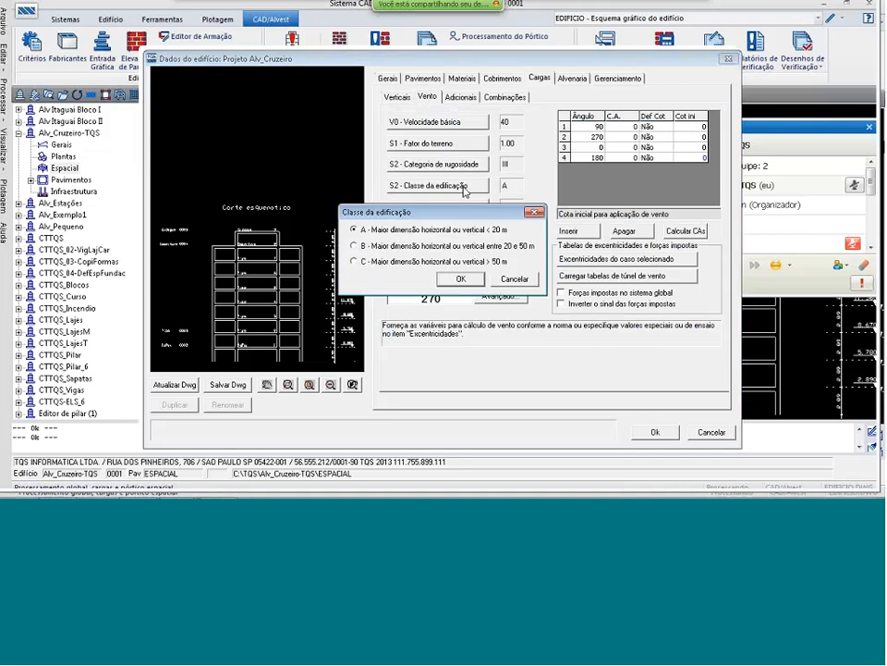
left_click(465, 279)
left_click(448, 206)
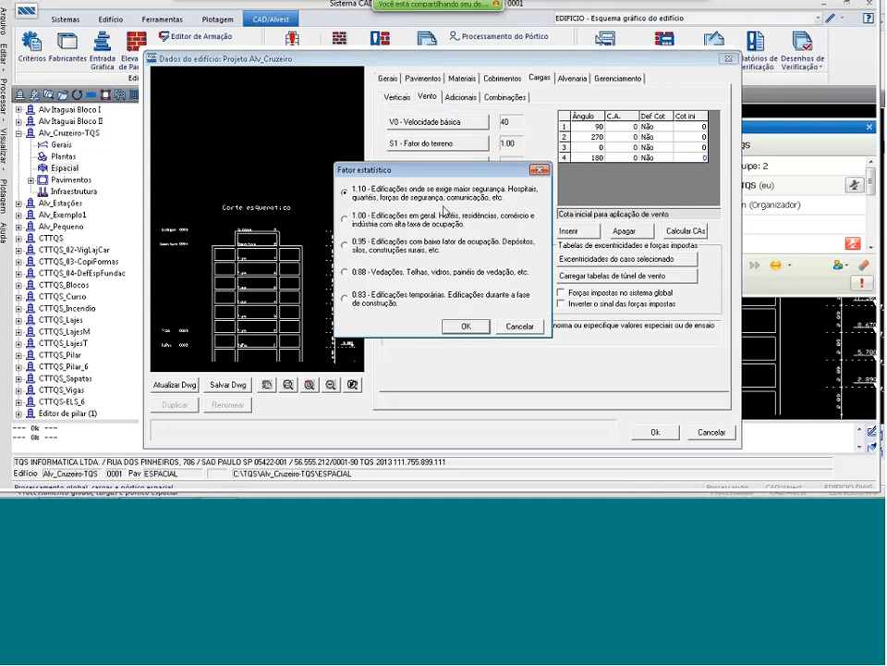
left_click(347, 219)
left_click(474, 329)
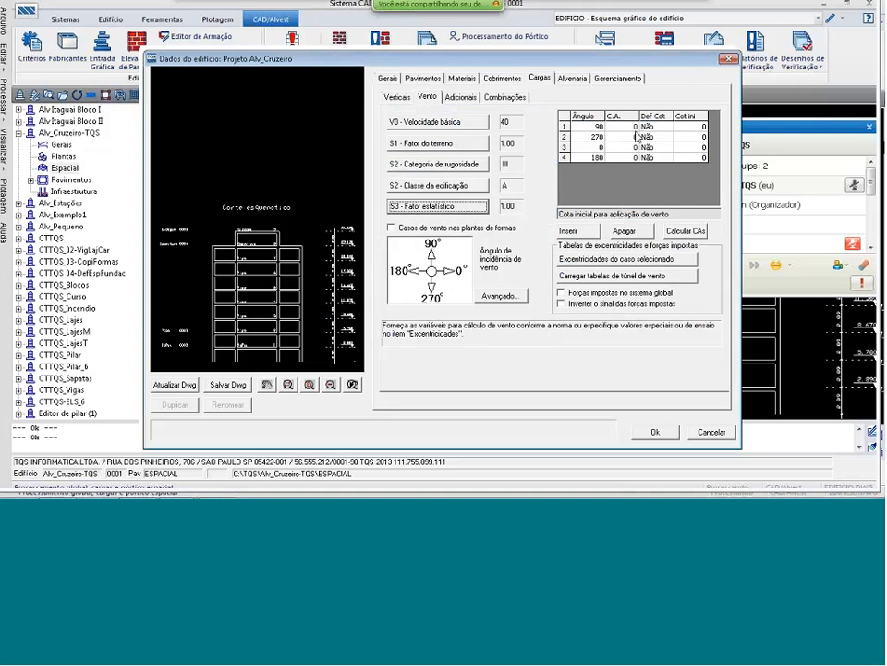
In the drag coefficient calculation, estimate the height exposed to wind and set the 90° and 270° widths to 20.95 m.
left_click(686, 231)
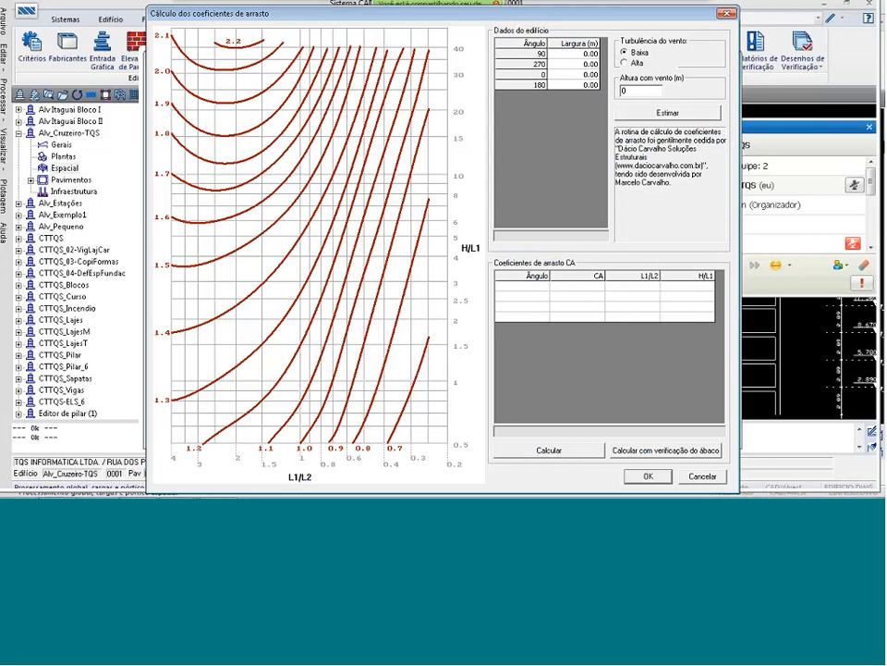
left_click(668, 113)
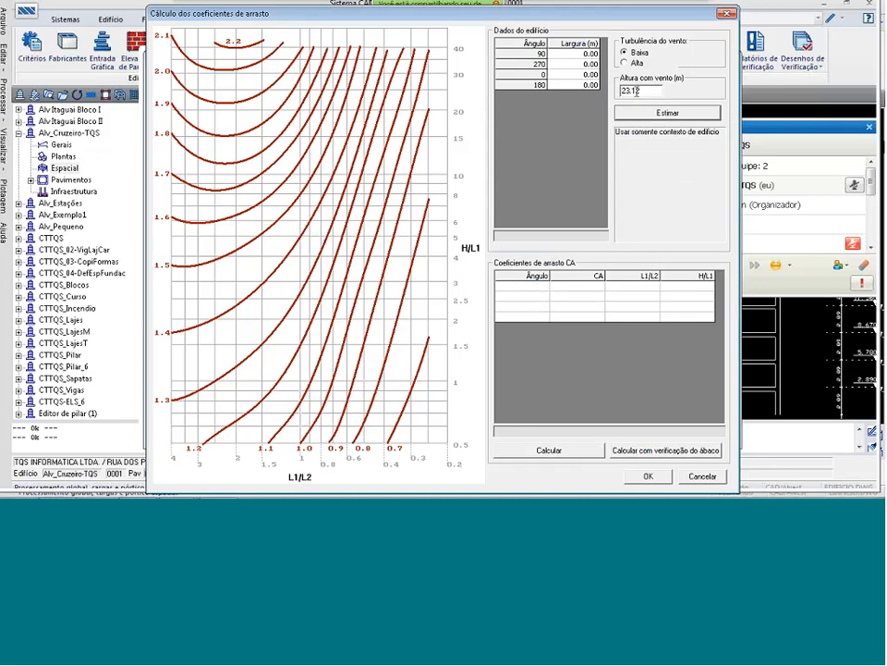
left_click(576, 54)
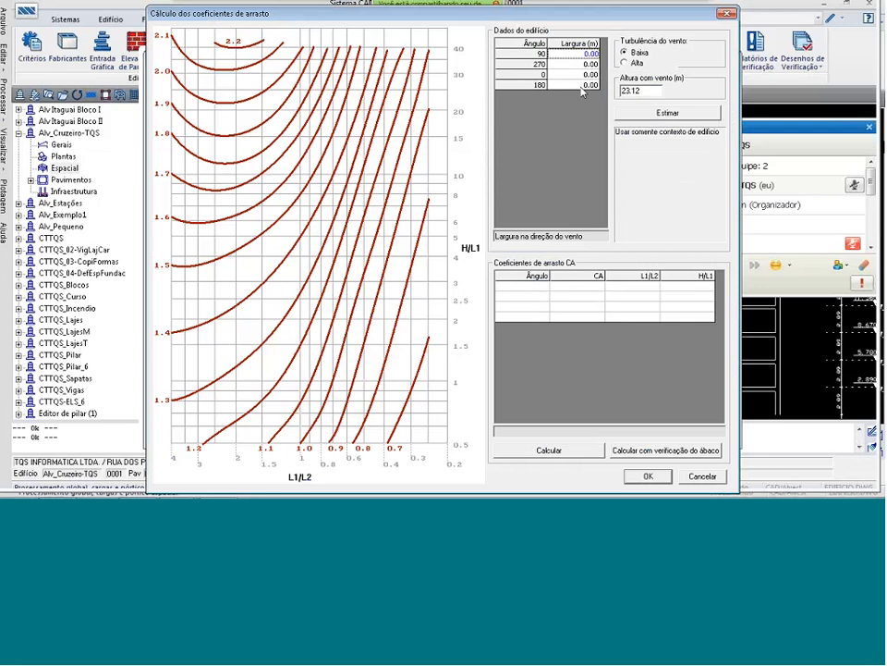
type("20.95")
key("Return")
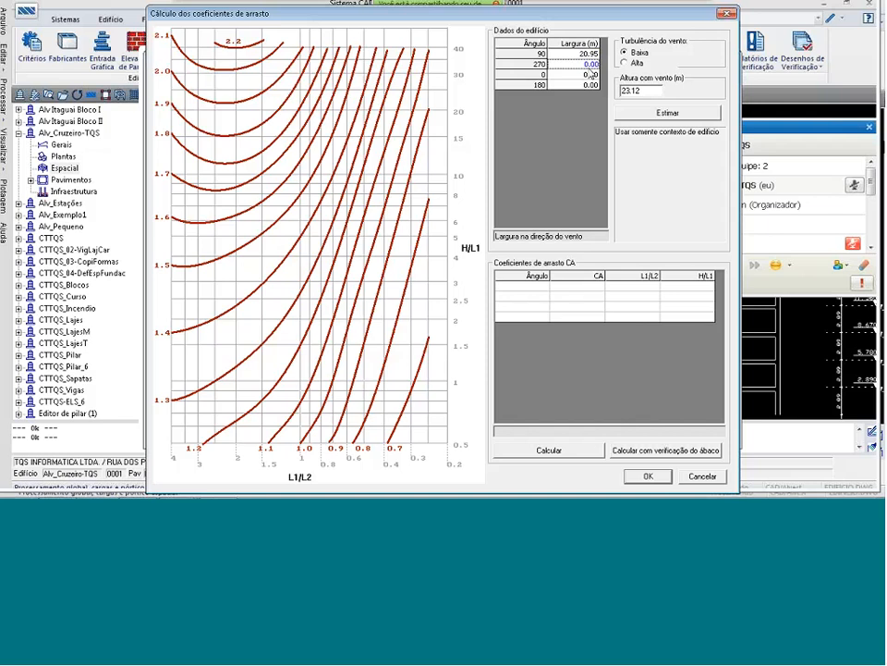
type("20")
type(".5")
type("5")
key("Return")
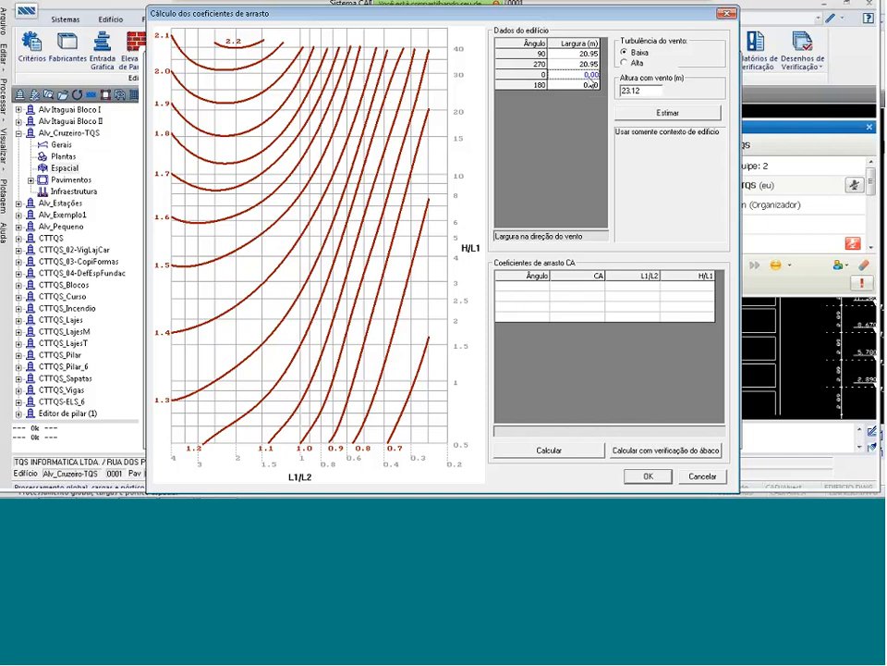
Set the 0° and 180° widths to 14.35 m, then calculate and apply the drag coefficients to the wind cases.
type("14.55")
key("Return")
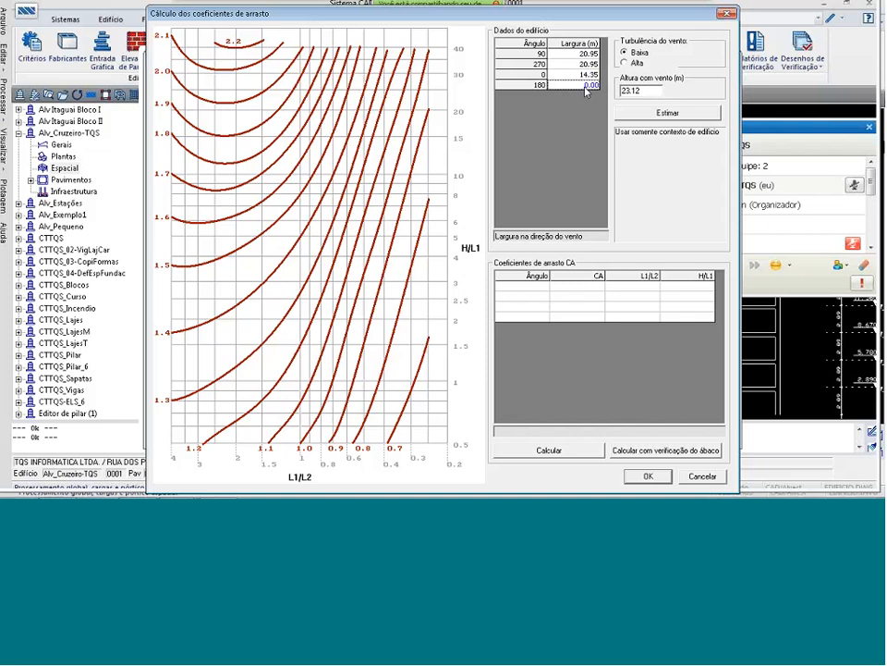
type("14.35")
left_click(560, 451)
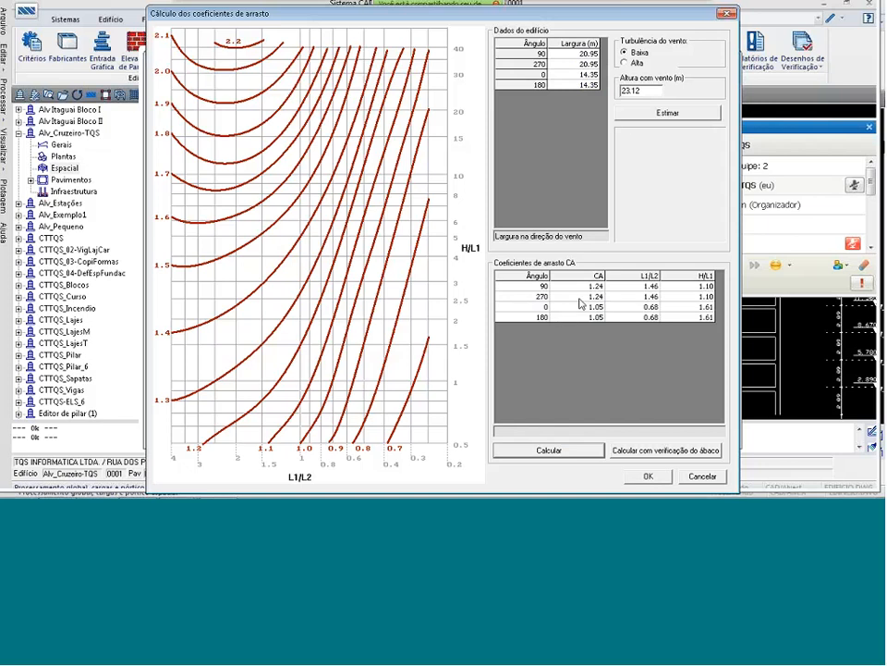
left_click(648, 475)
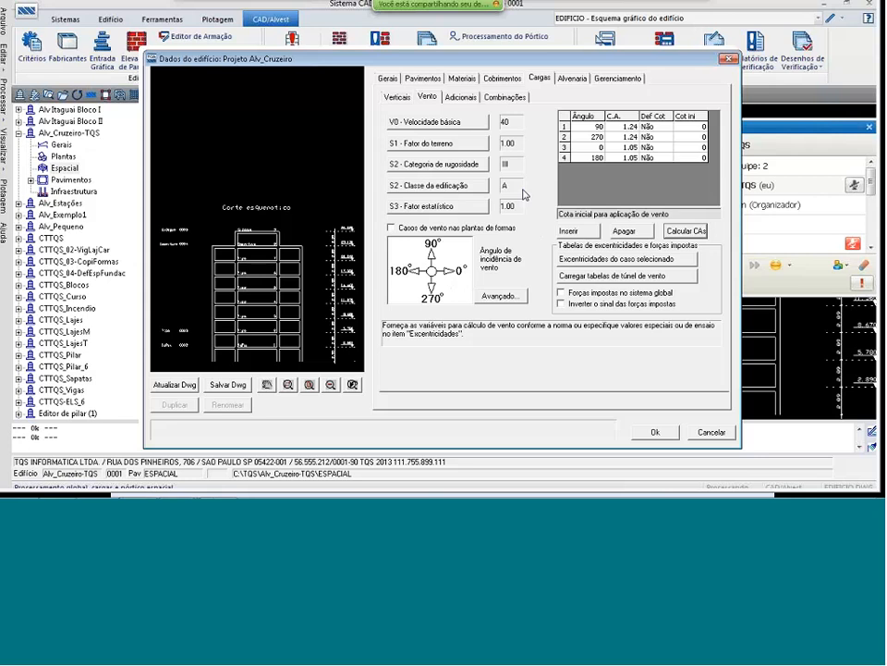
Add CONCRETO (concrete blocks, 40/15 and 40/20 cm modules) as manufacturer in the masonry drawing criteria and save the building data.
left_click(573, 78)
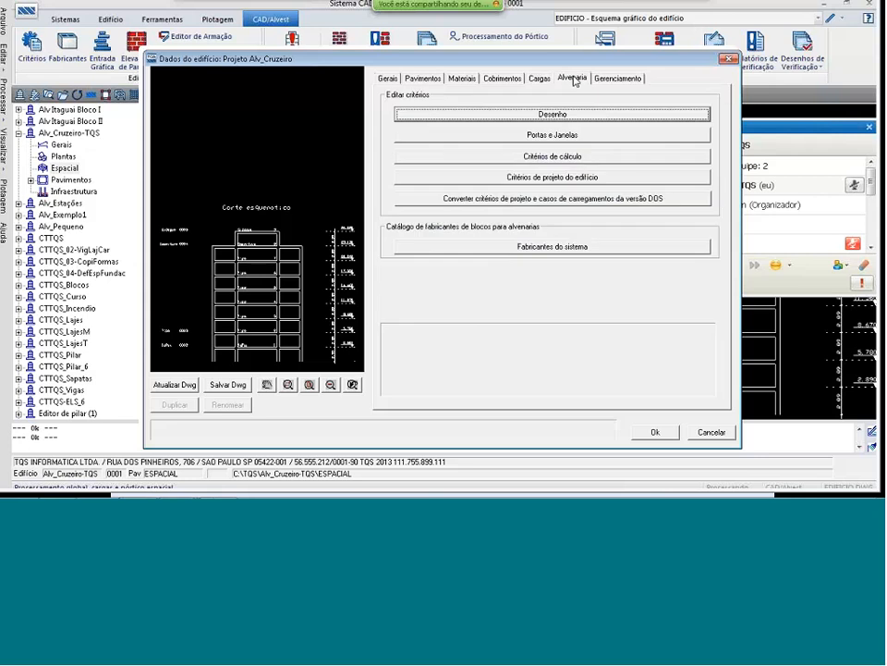
left_click(636, 115)
left_click(478, 283)
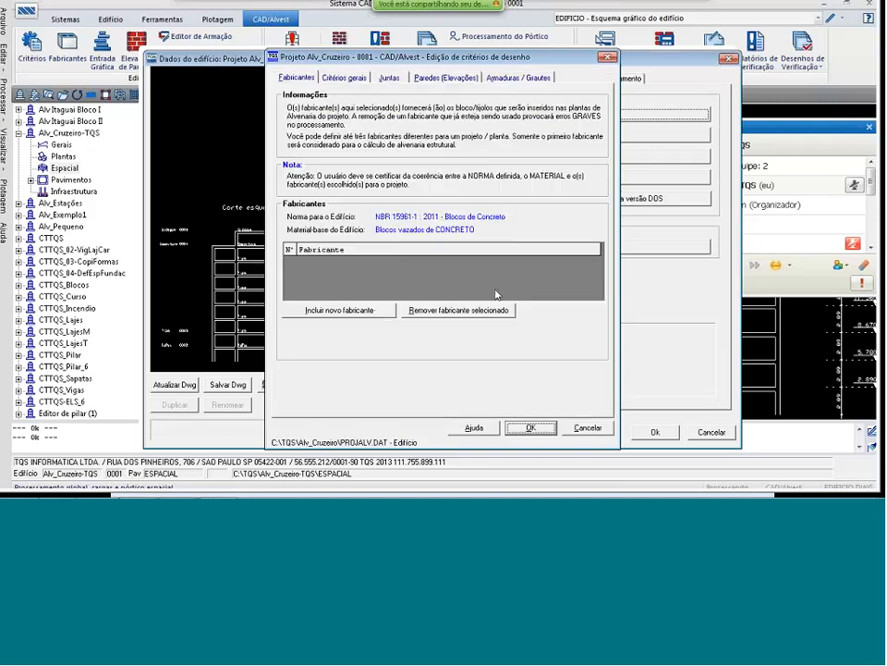
left_click(377, 313)
left_click(593, 263)
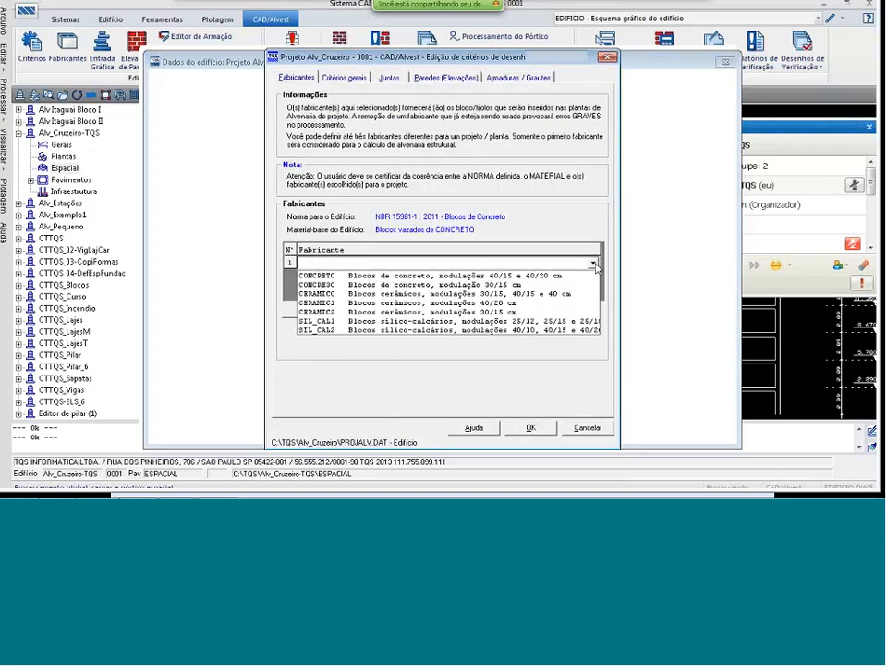
left_click(436, 276)
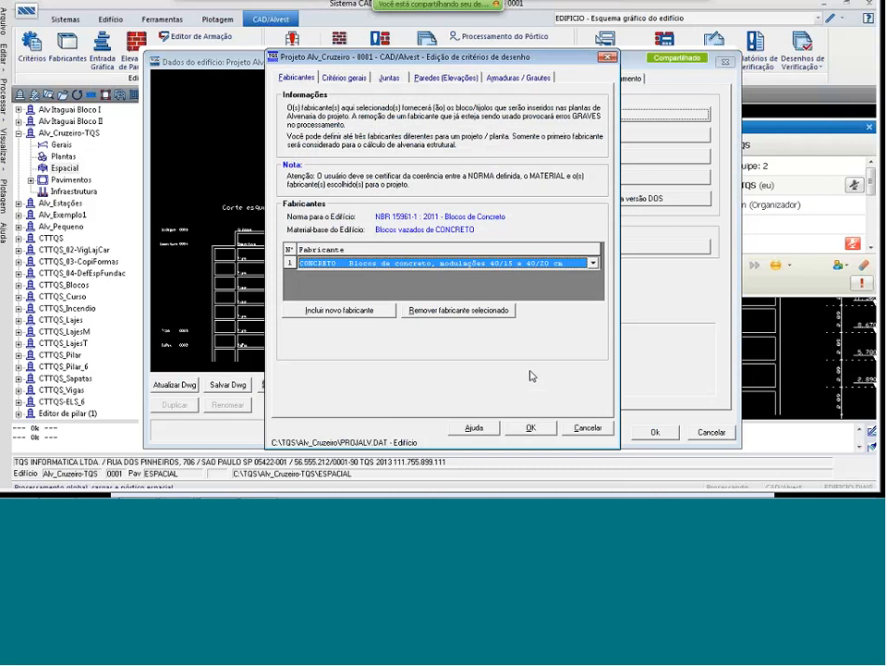
left_click(546, 430)
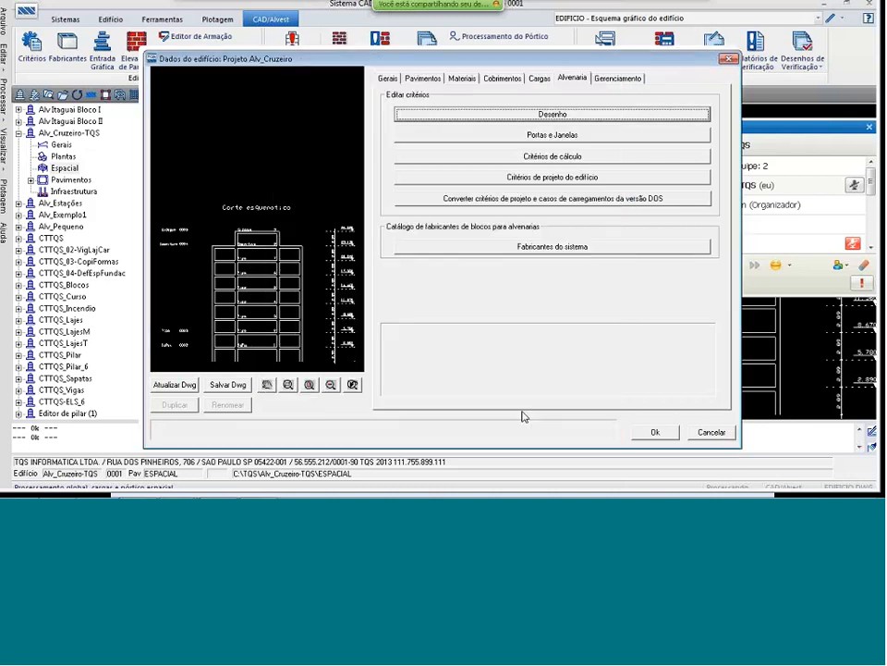
left_click(648, 434)
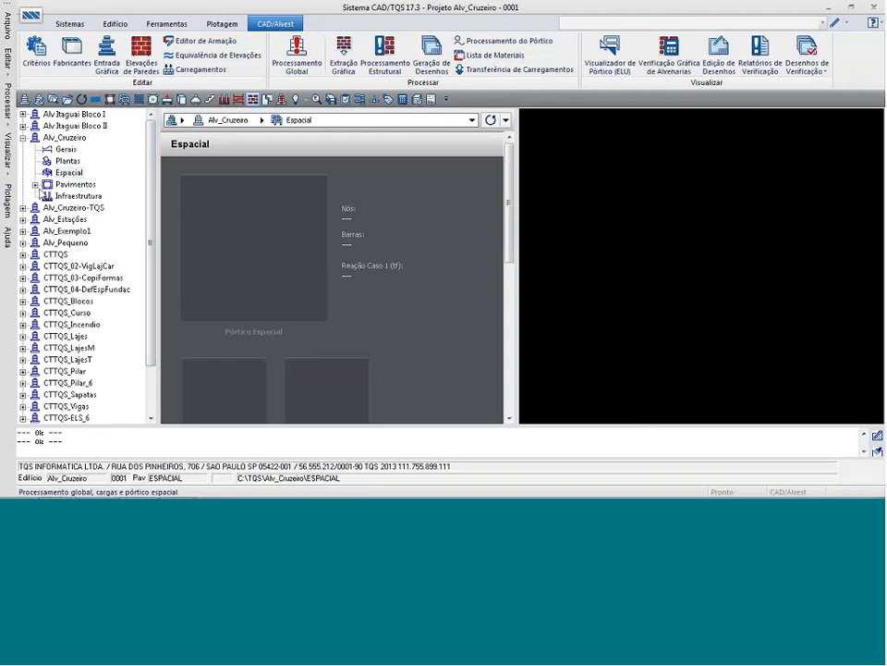
Expand the floors of Alv_Cruzeiro and look through 1oPav, Tipo and CxDágua, returning to 1oPav.
left_click(35, 185)
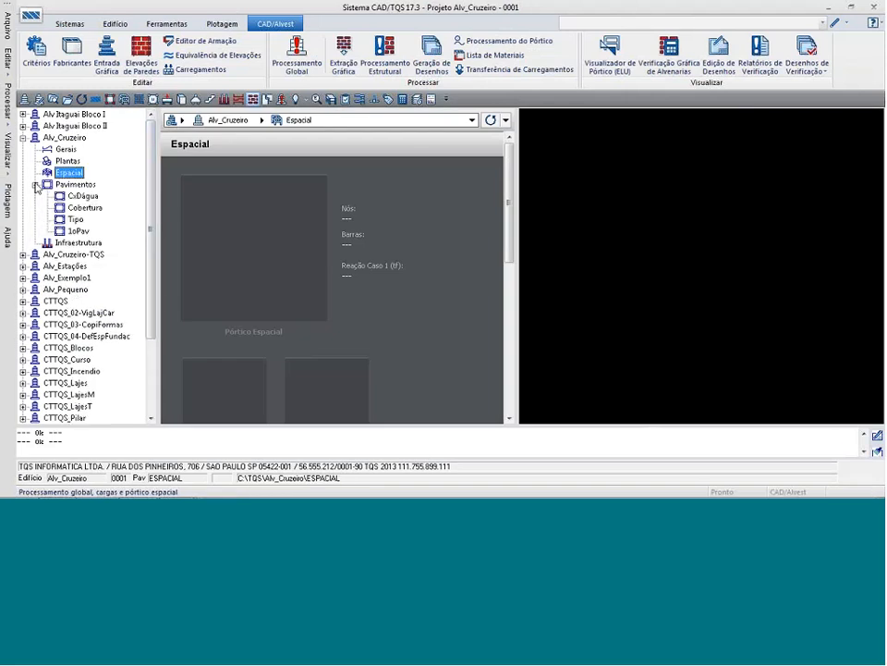
left_click(87, 233)
left_click(77, 219)
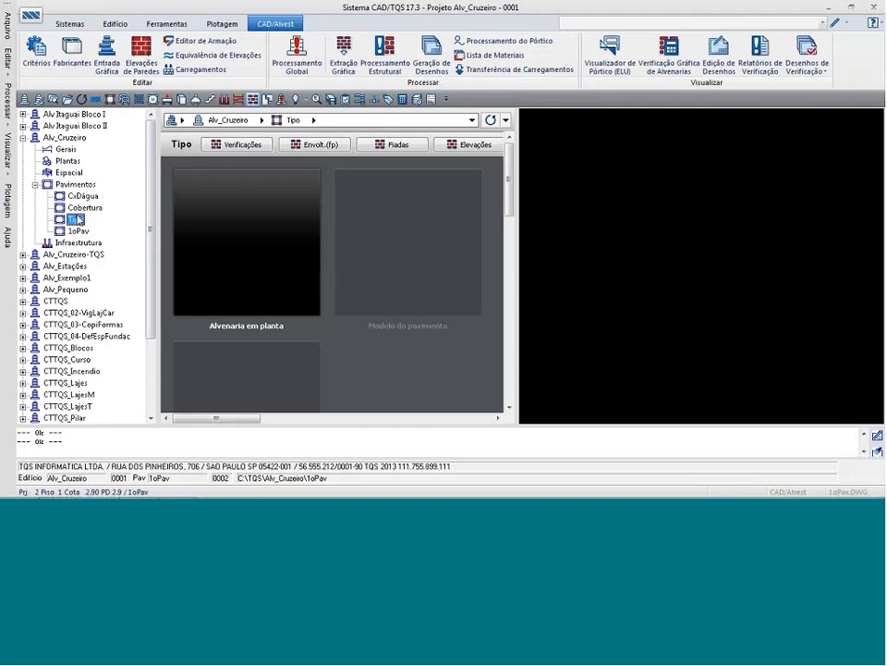
left_click(82, 196)
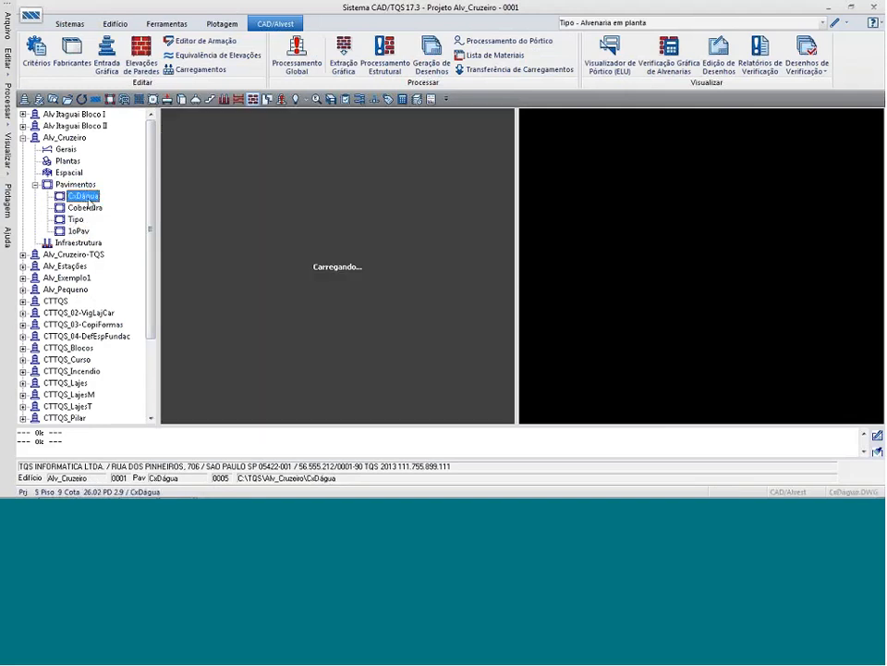
left_click(79, 231)
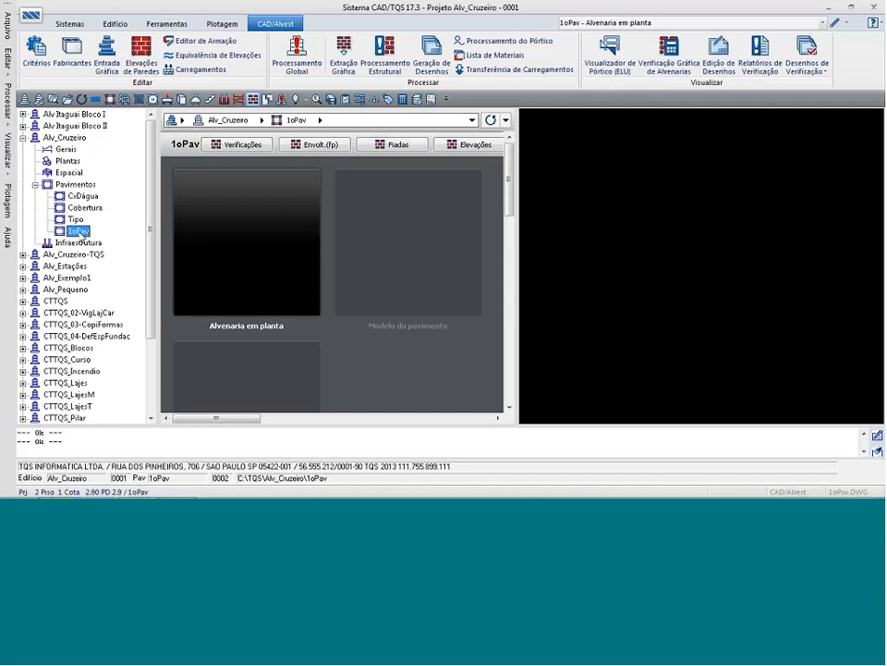
Switch to Windows Explorer and browse the C: drive's course folders to the architecture folder Arquiteturas.
key("super+e")
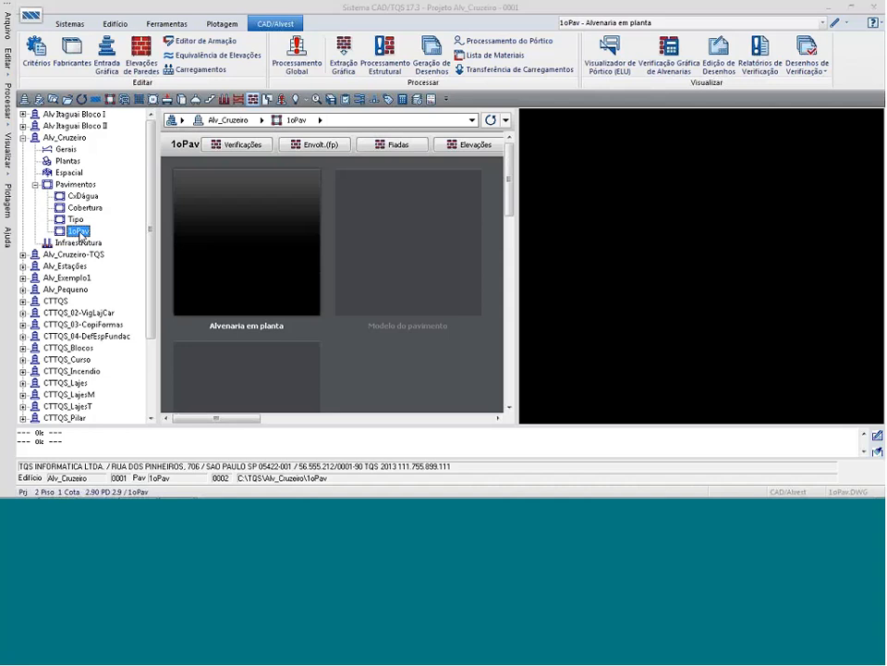
left_click(167, 351)
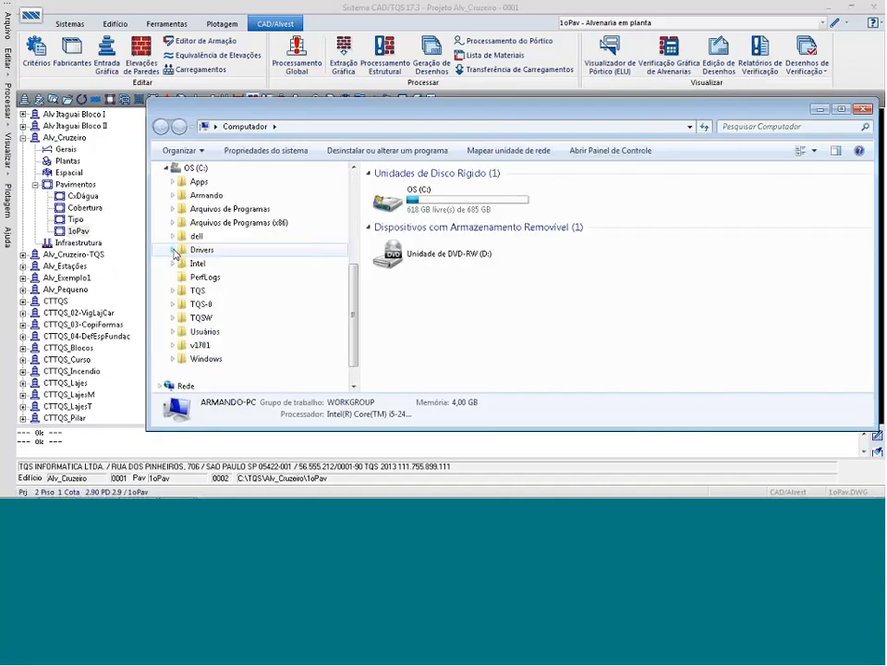
left_click(171, 195)
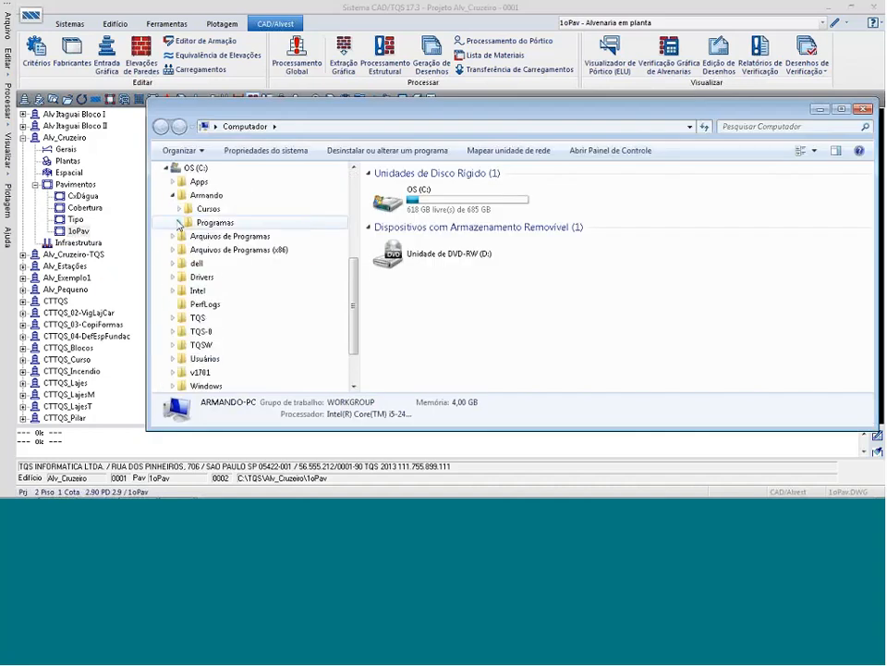
left_click(180, 209)
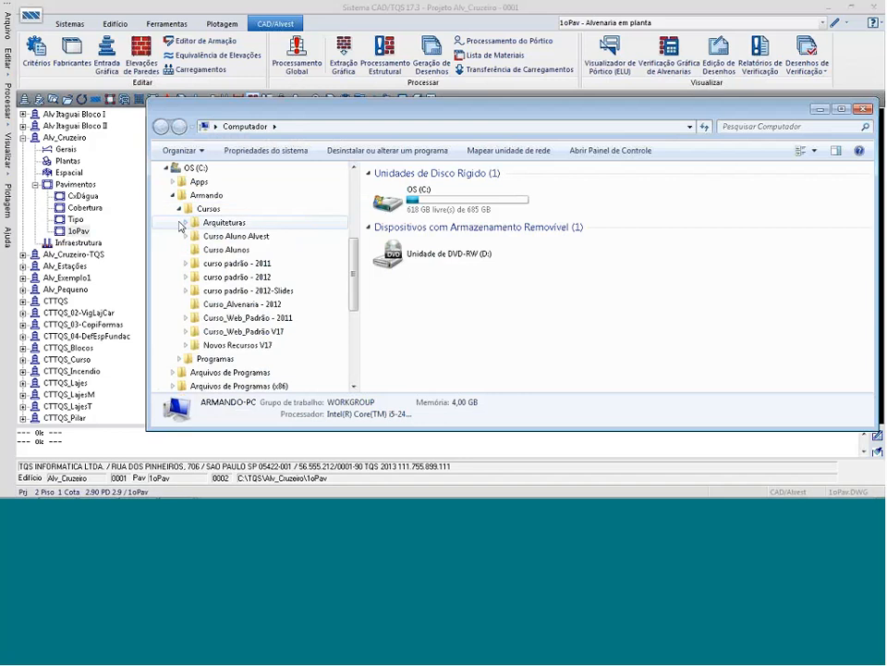
left_click(183, 223)
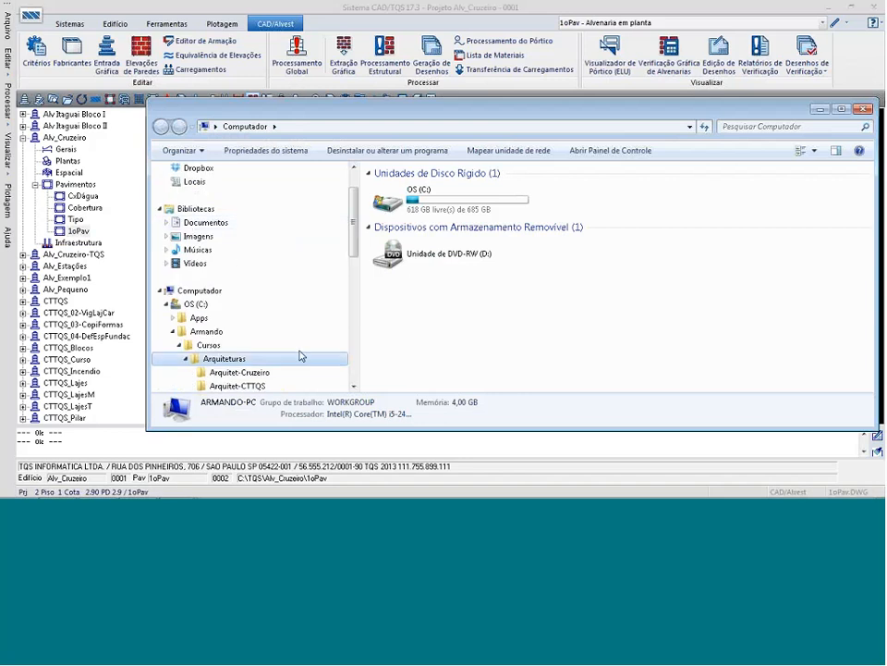
Delete the file below Arq-CruzeiroDoSul_2004.dwg in the Arquitet-Cruzeiro folder and close Windows Explorer.
left_click(445, 202)
key("Delete")
left_click(482, 307)
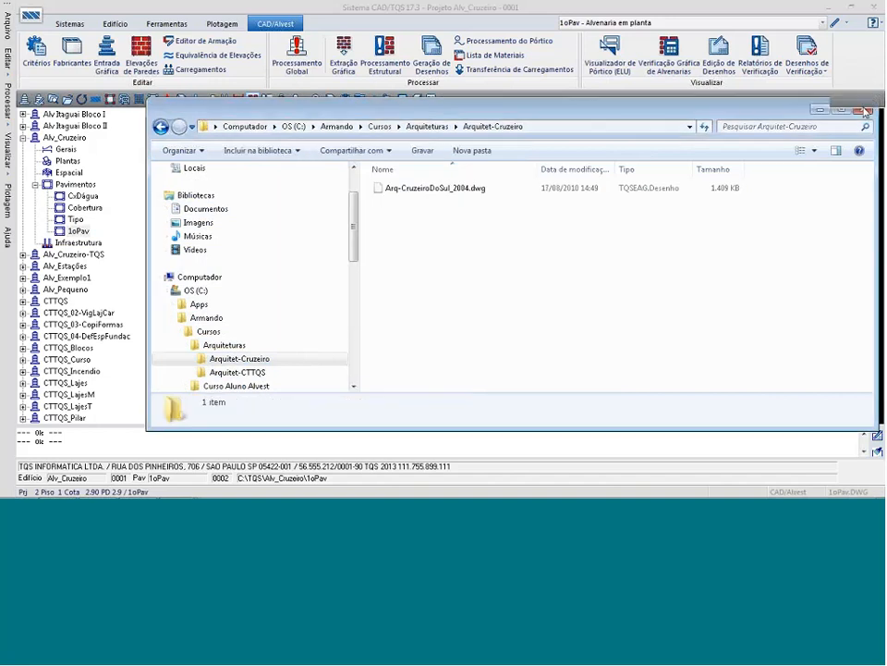
left_click(863, 110)
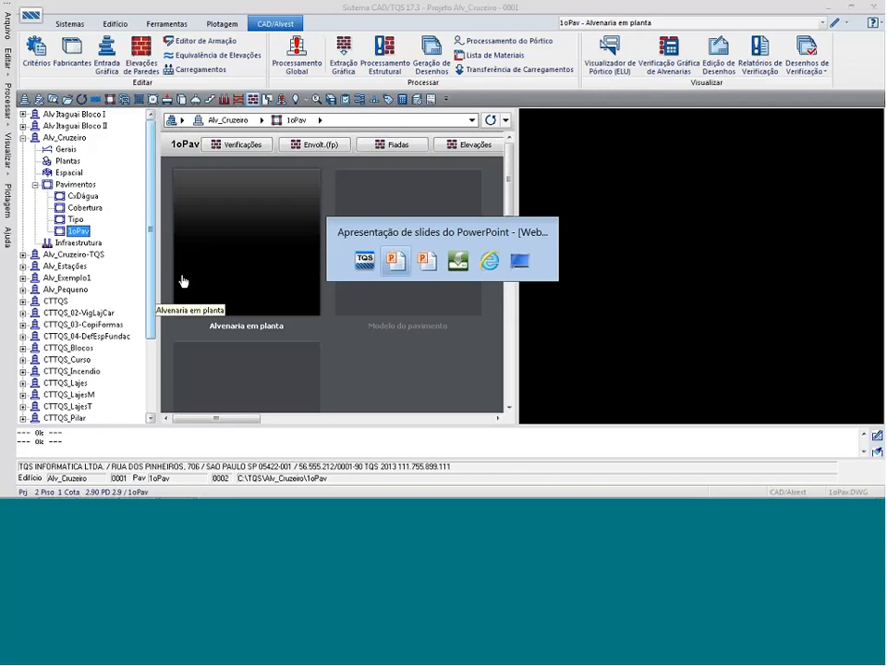
Switch to the PowerPoint slide show to review the slides on defining the building data.
key("alt+Tab")
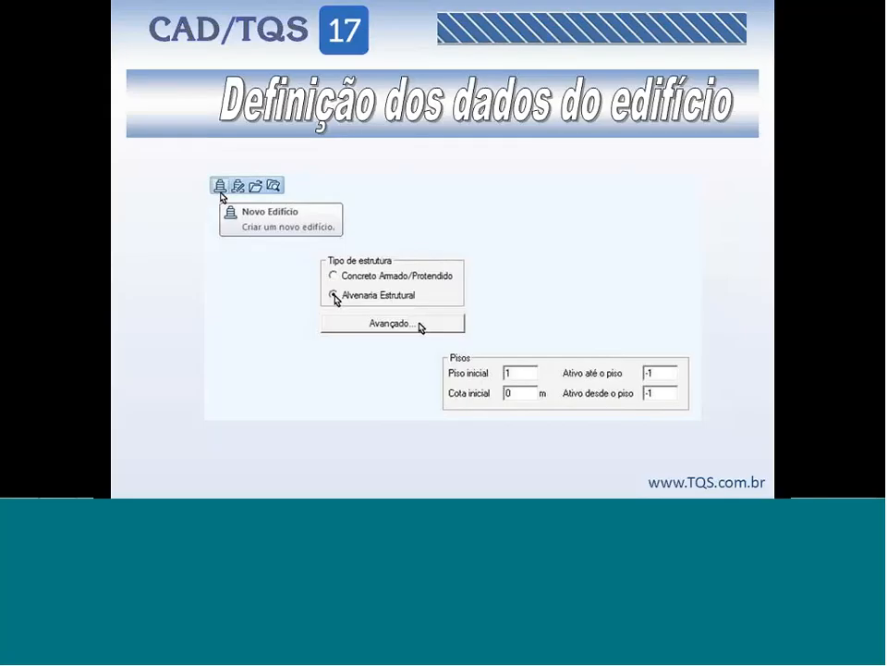
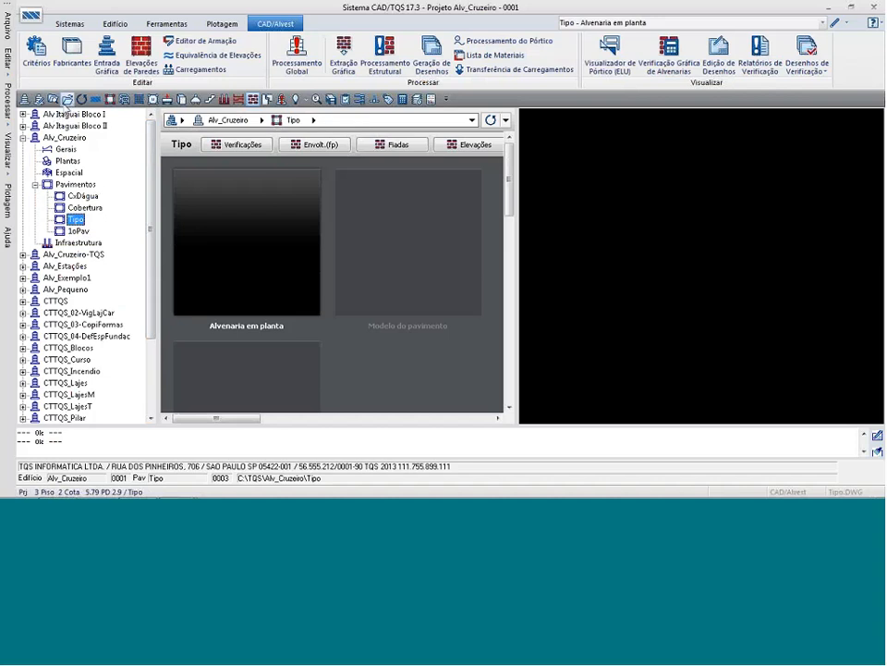
Set the working folder to Arquitet-Cruzeiro, inside Cursos\Arquiteturas on the C: drive.
left_click(66, 99)
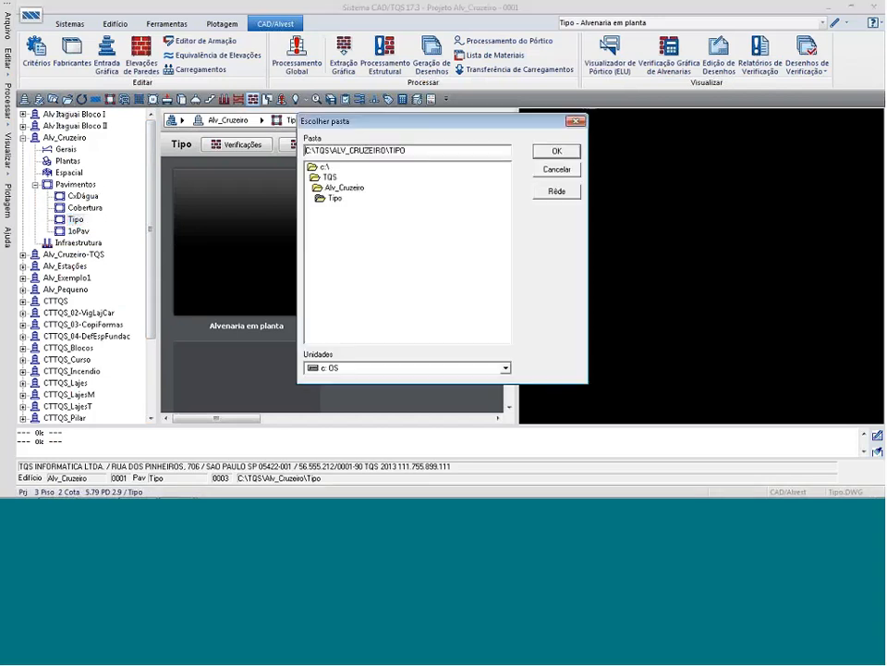
double_click(325, 168)
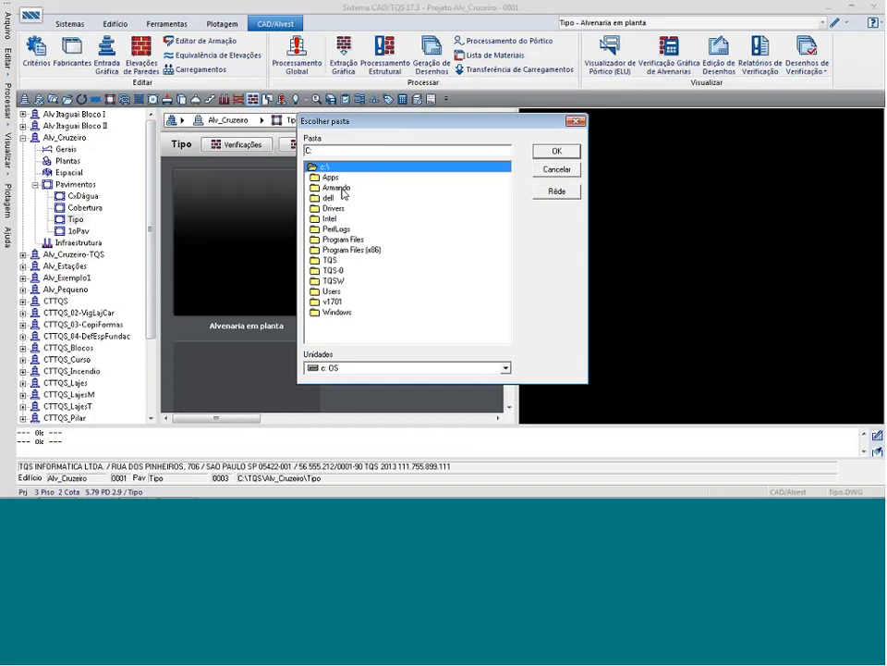
double_click(337, 188)
double_click(339, 188)
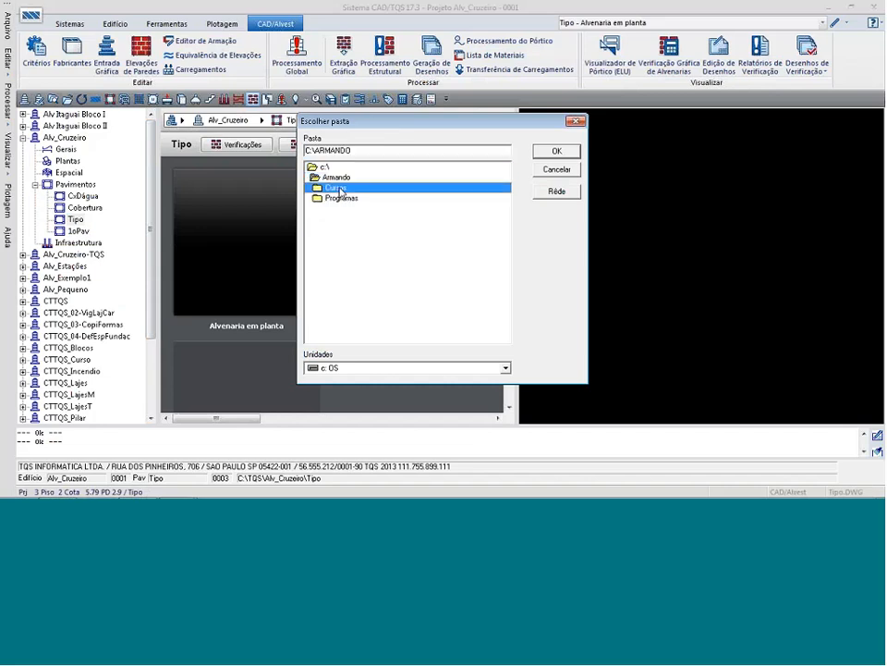
double_click(345, 199)
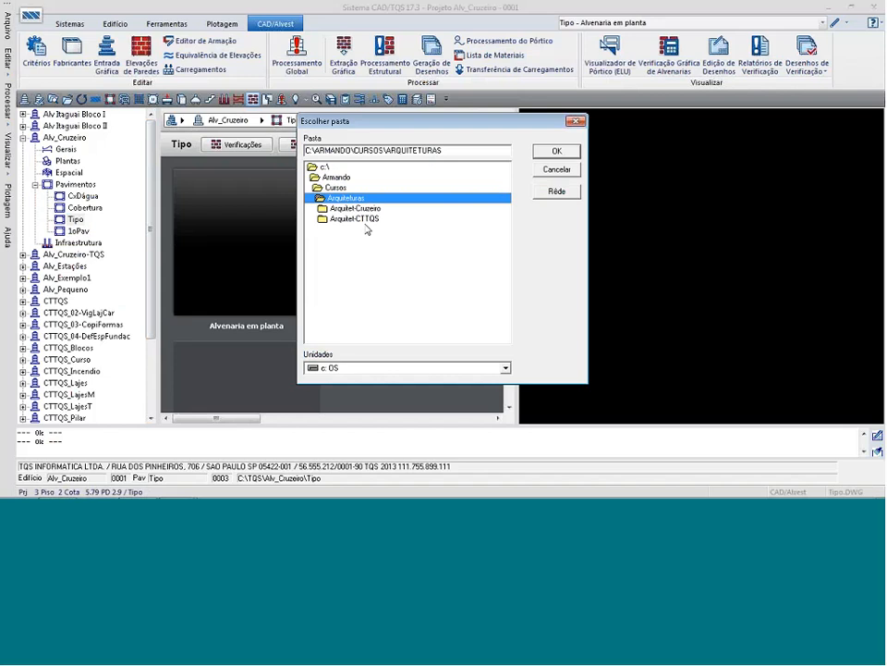
double_click(355, 208)
left_click(552, 154)
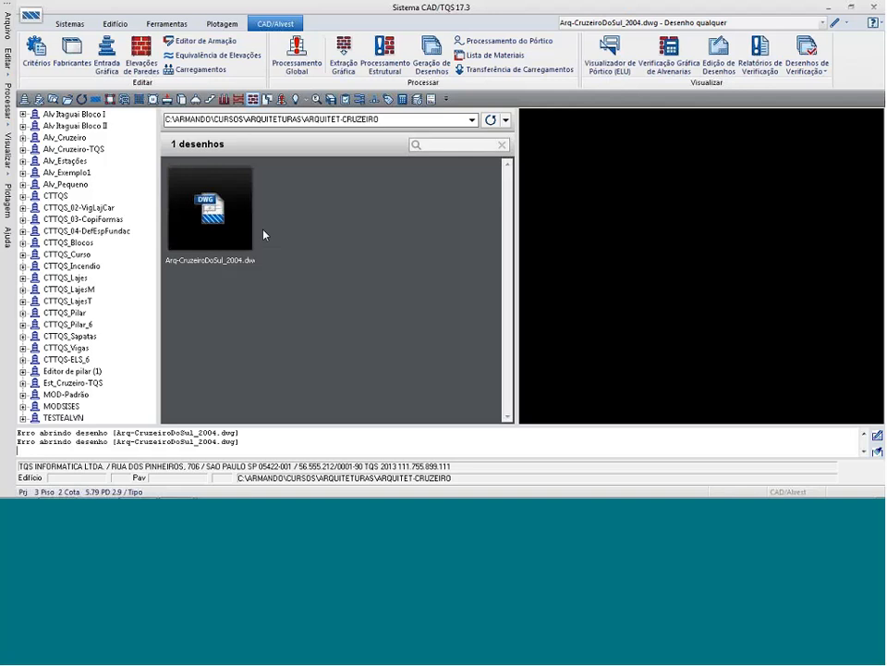
Add Arq-CruzeiroDoSul_2004.dwg from the Arquitet-Cruzeiro folder to the list of the DWG-ACAD to DWG-TQS converter.
left_click(228, 27)
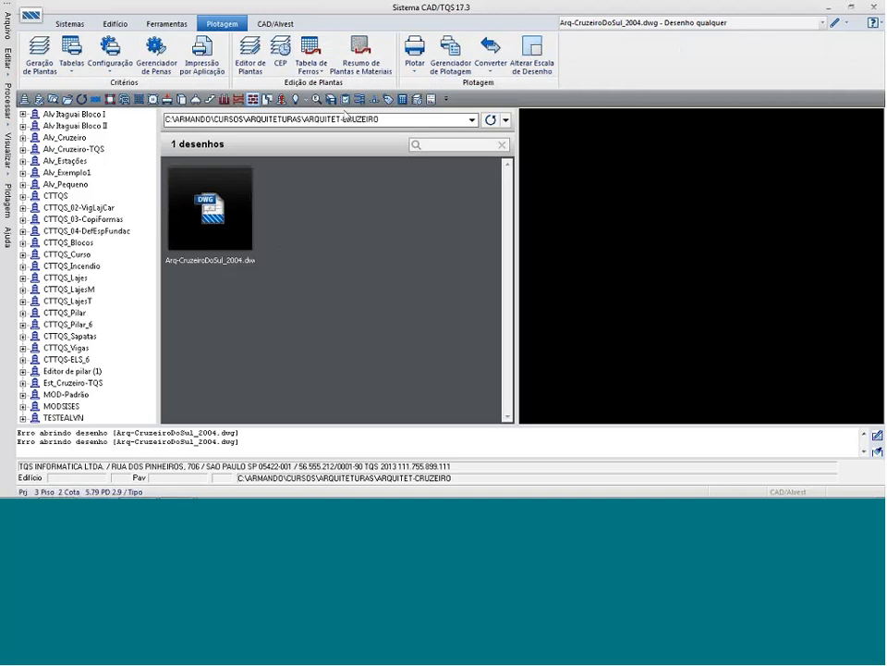
left_click(490, 59)
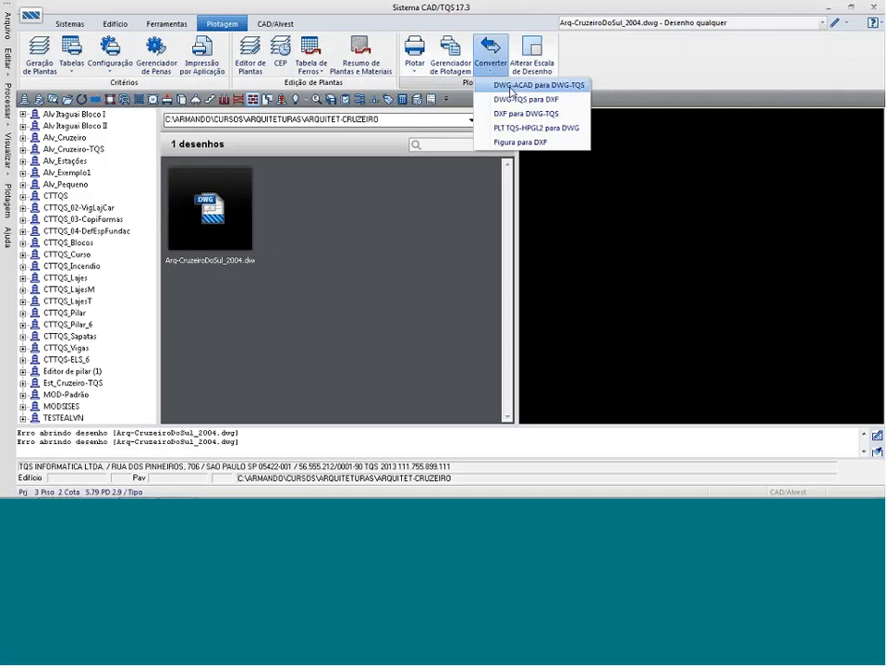
left_click(514, 85)
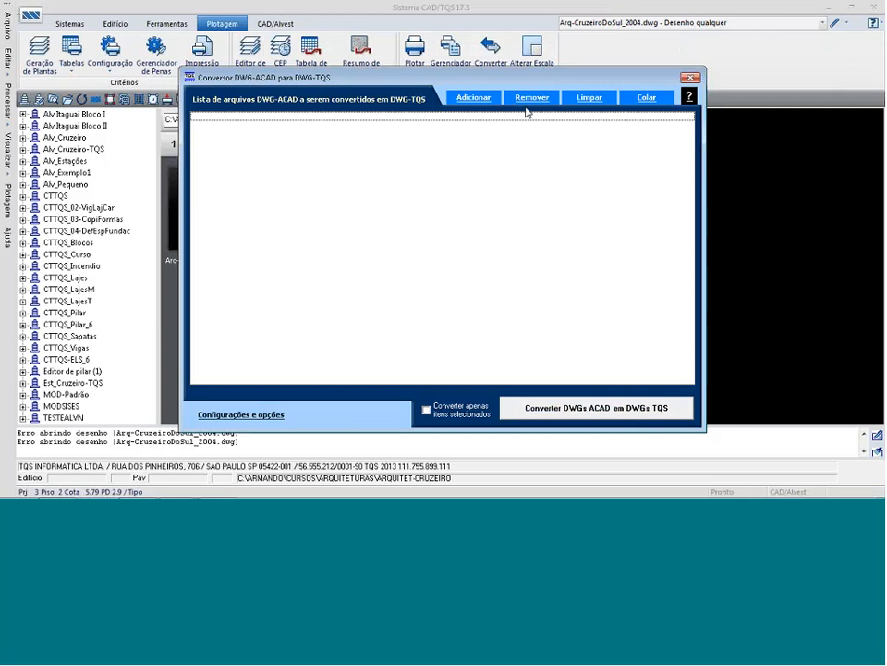
left_click(473, 98)
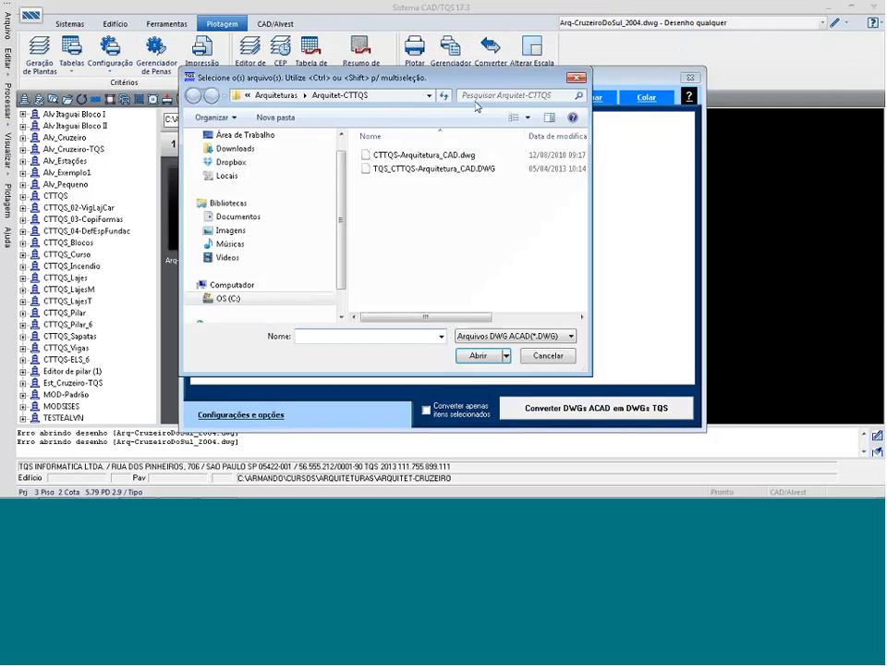
left_click(275, 95)
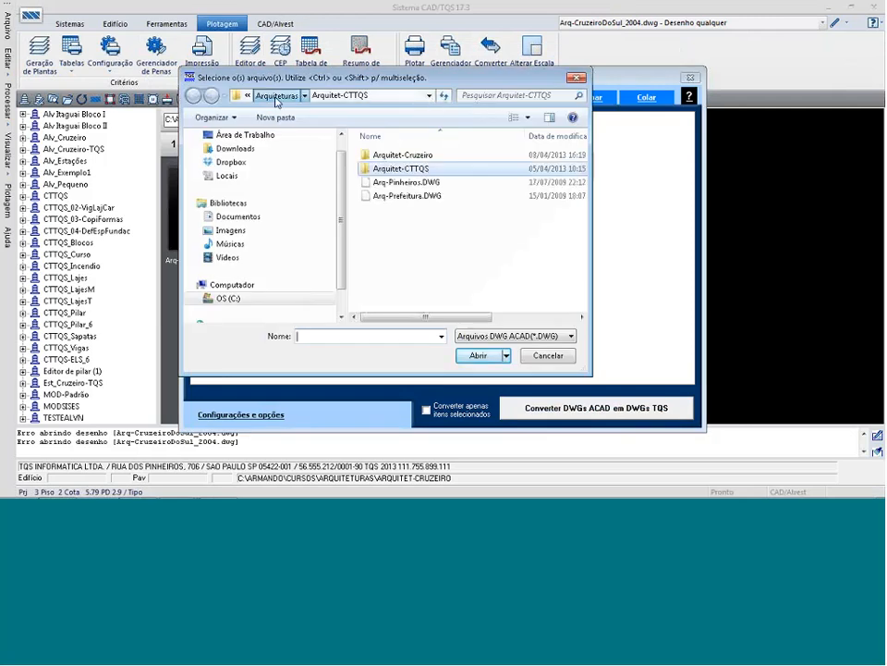
double_click(402, 155)
left_click(478, 356)
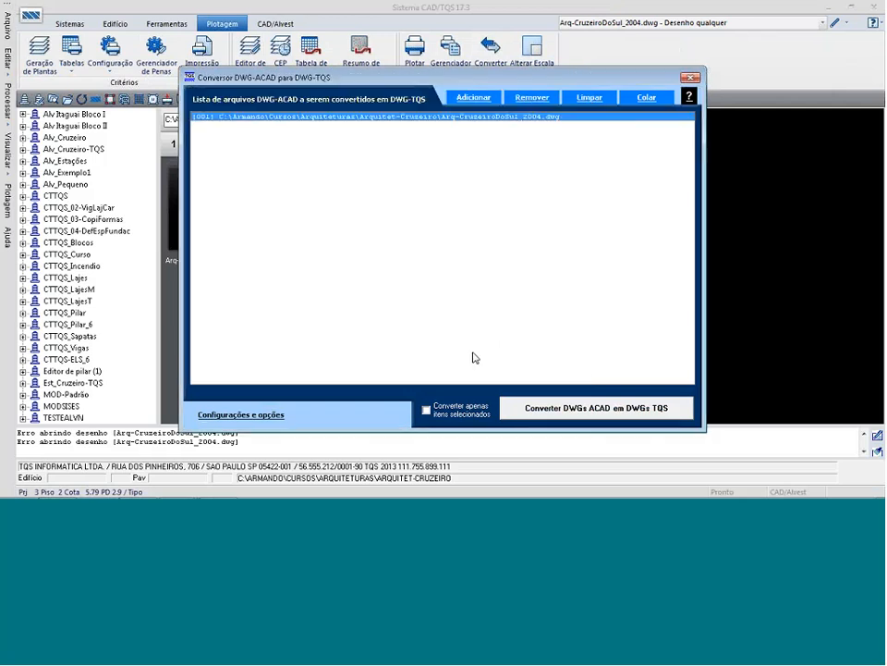
Convert the listed ACAD drawing to DWG-TQS, read the conversion report to its end and clear the file list.
left_click(596, 408)
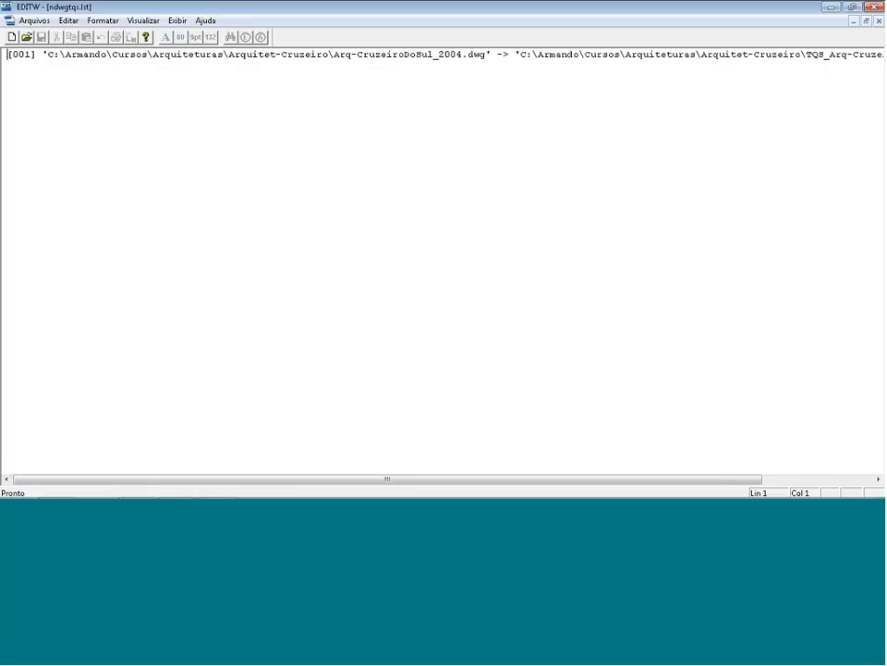
left_click_drag(589, 480, 699, 480)
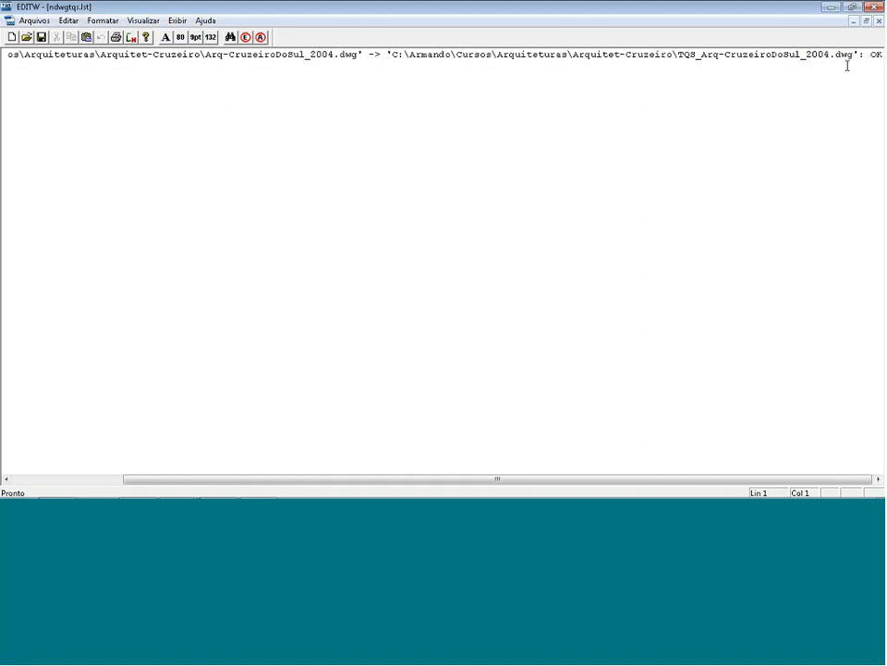
left_click(875, 8)
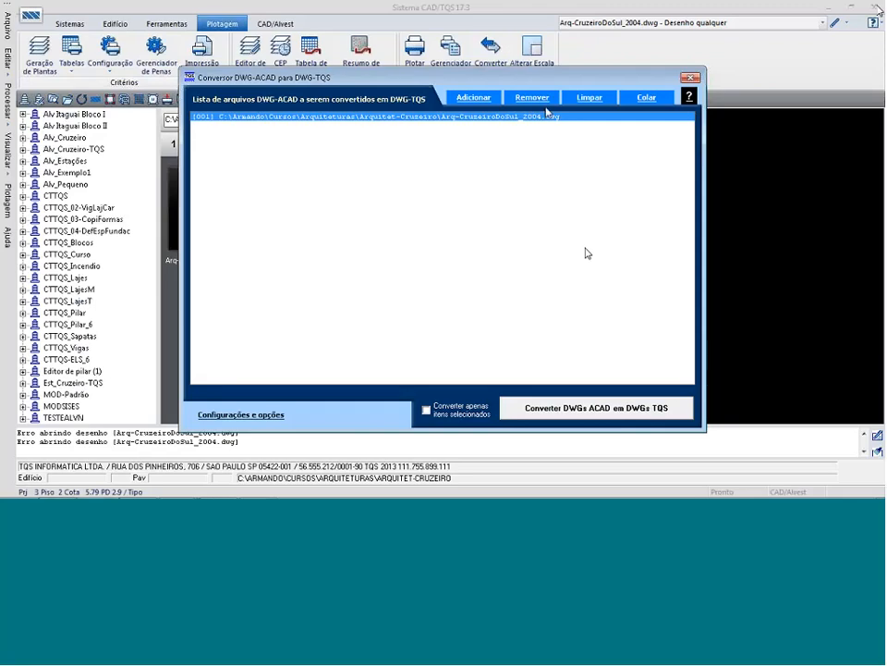
left_click(595, 98)
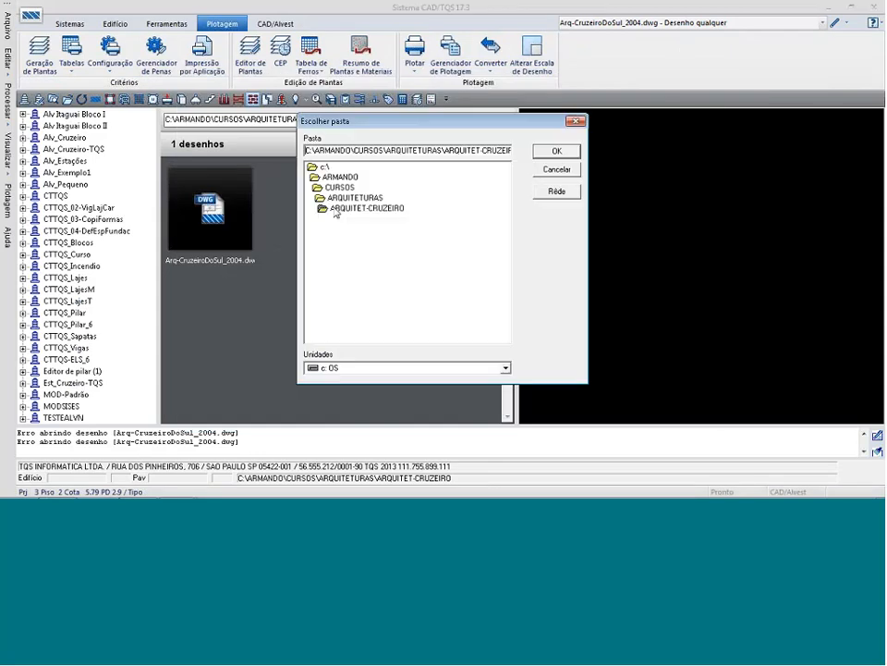
Reload the Arquitet-Cruzeiro folder and open the converted drawing TQS_Arq-CruzeiroDoSul_2004 in the graphic editor.
left_click(356, 208)
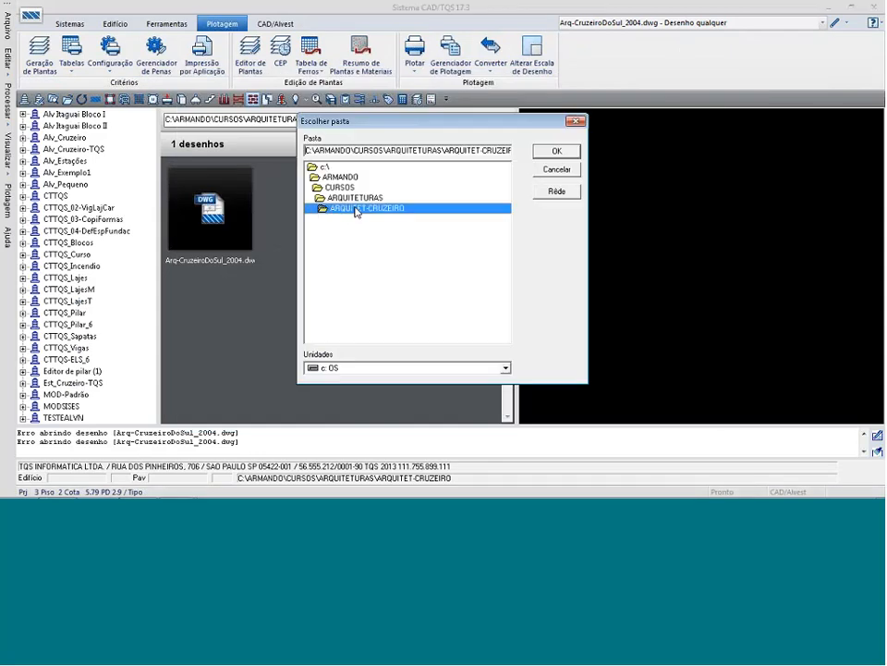
left_click(557, 151)
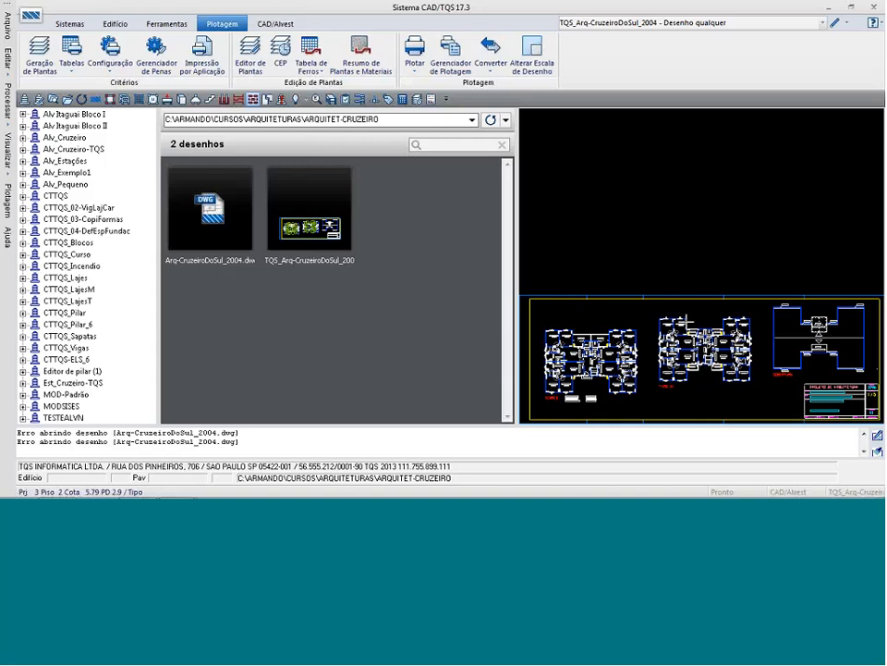
left_click(835, 28)
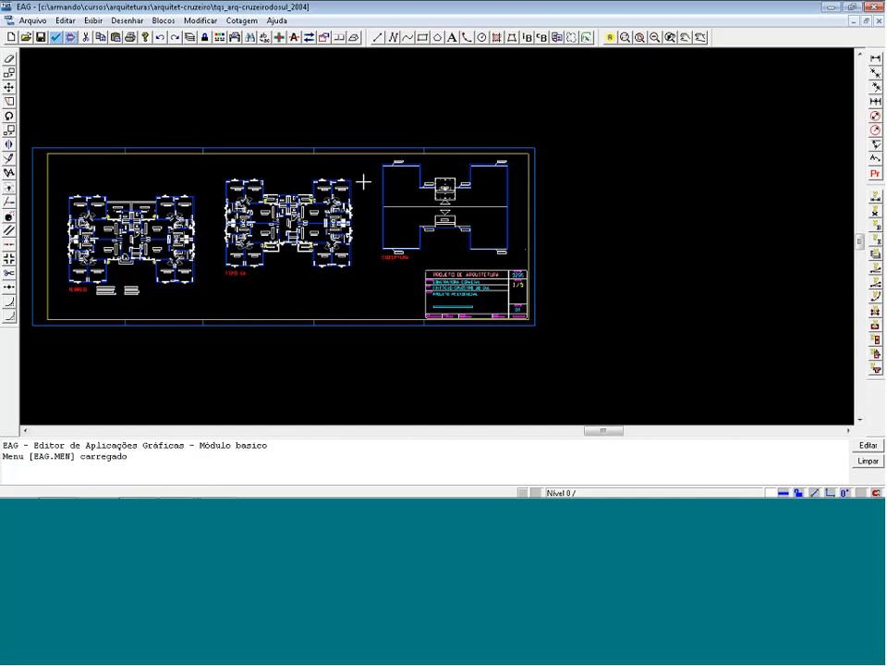
Move the whole TERREO floor plan to 0,0, using the midpoint between the hall's two opposite wall ends as base point.
left_click(65, 186)
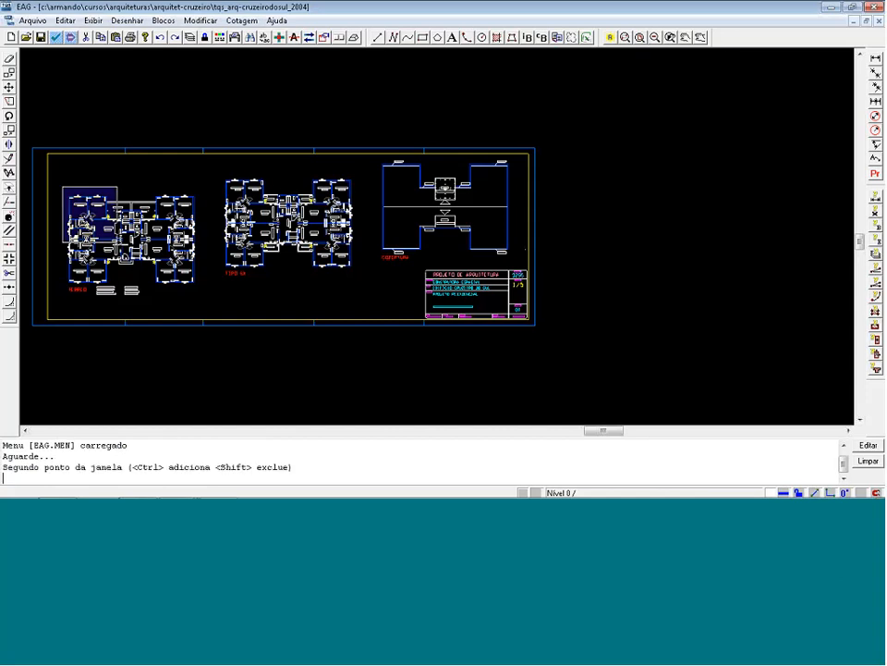
left_click(205, 300)
right_click(139, 246)
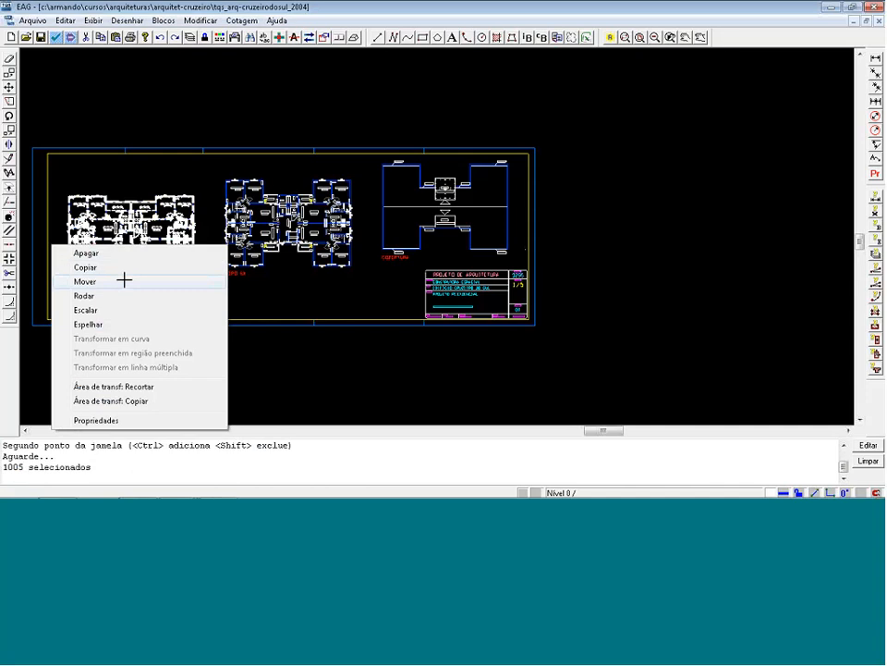
left_click(124, 280)
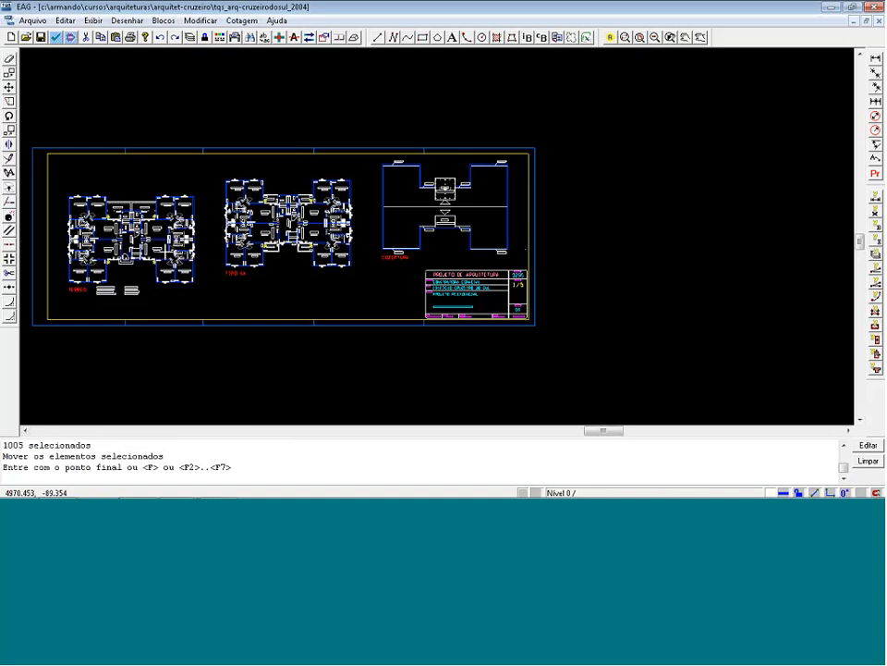
left_click(109, 232)
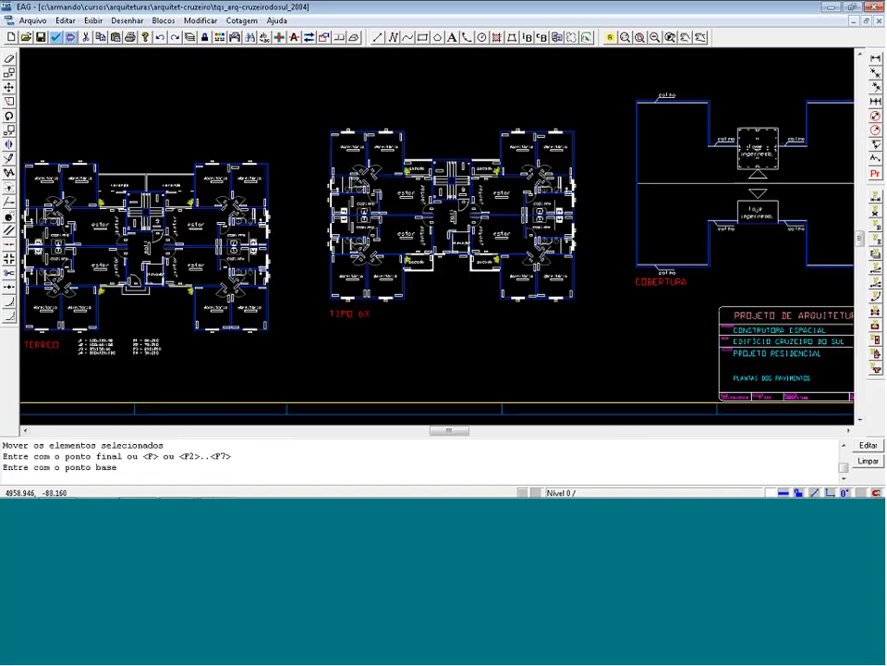
scroll(137, 224, "up", 4)
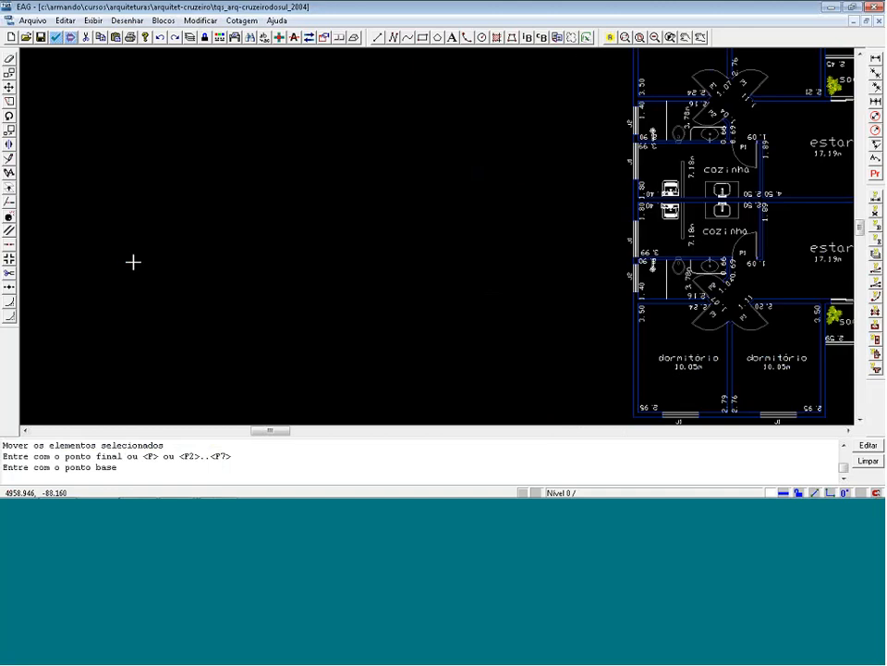
scroll(133, 269, "up", 3)
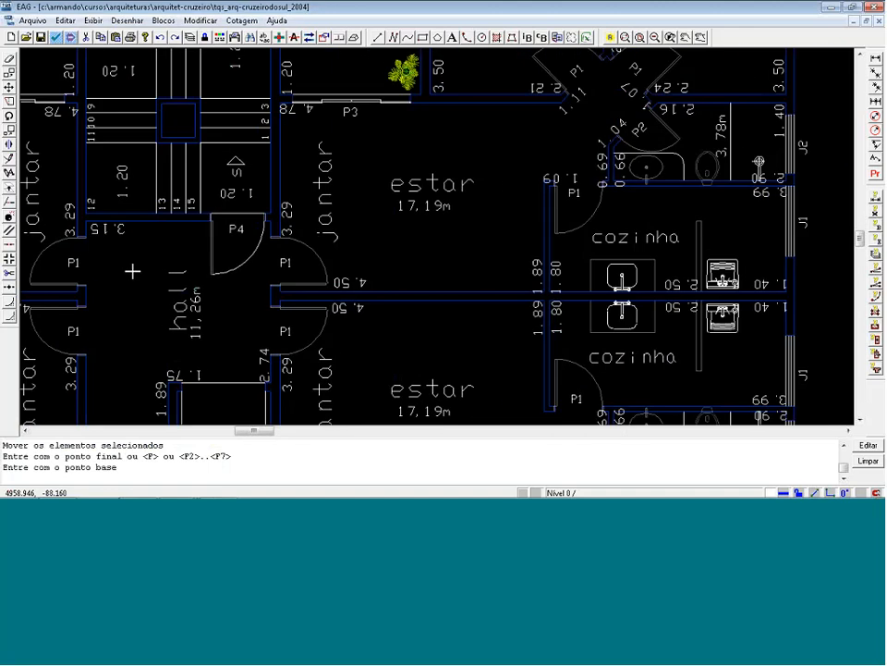
scroll(133, 271, "up", 3)
key("m")
left_click(69, 304)
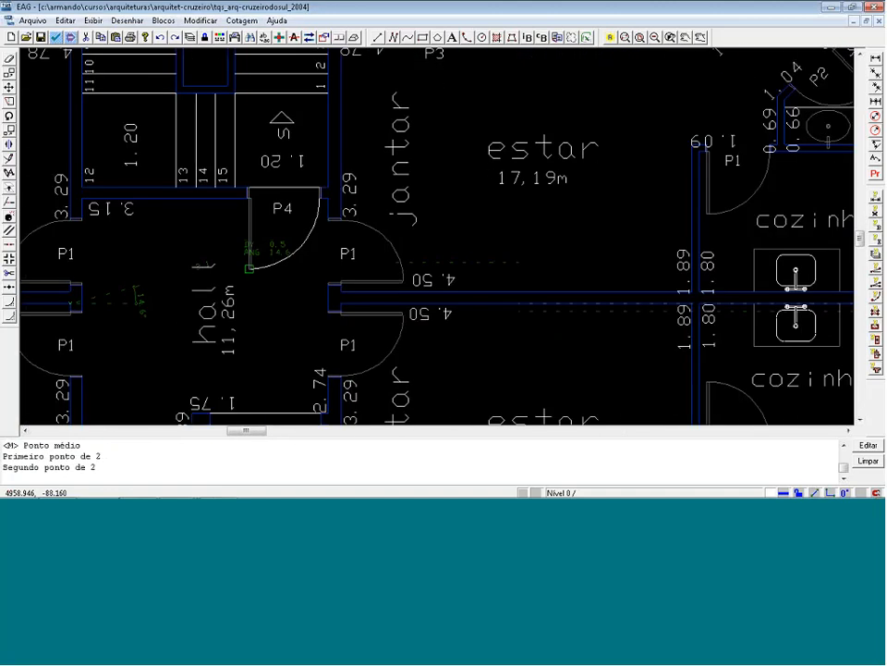
left_click(338, 290)
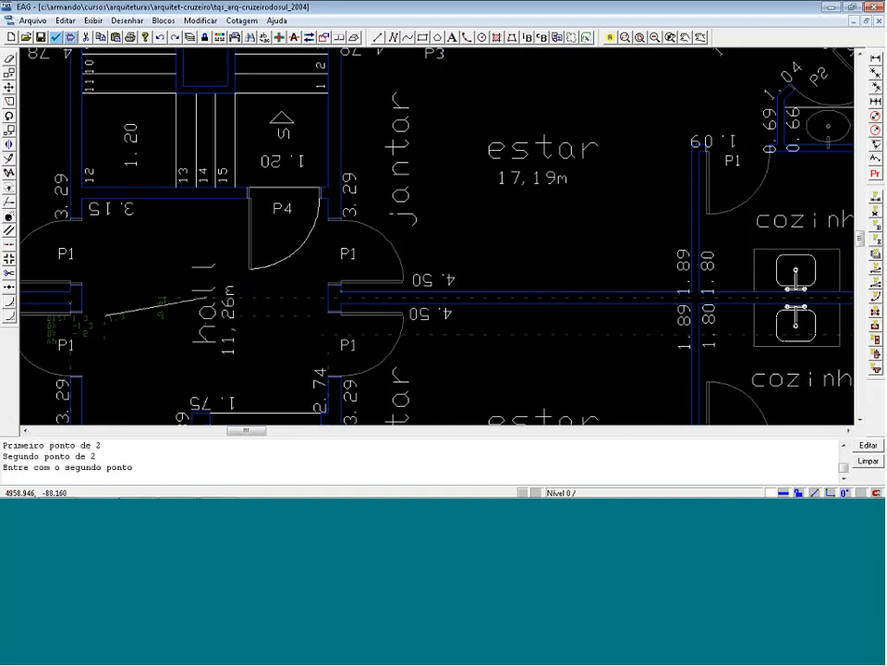
scroll(226, 269, "down", 1)
scroll(227, 269, "down", 4)
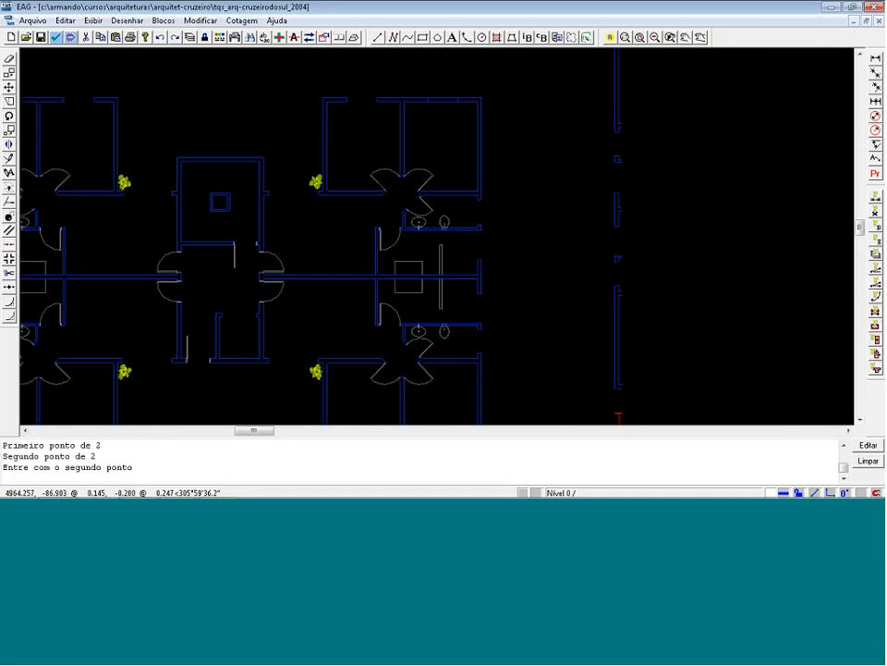
scroll(227, 269, "down", 2)
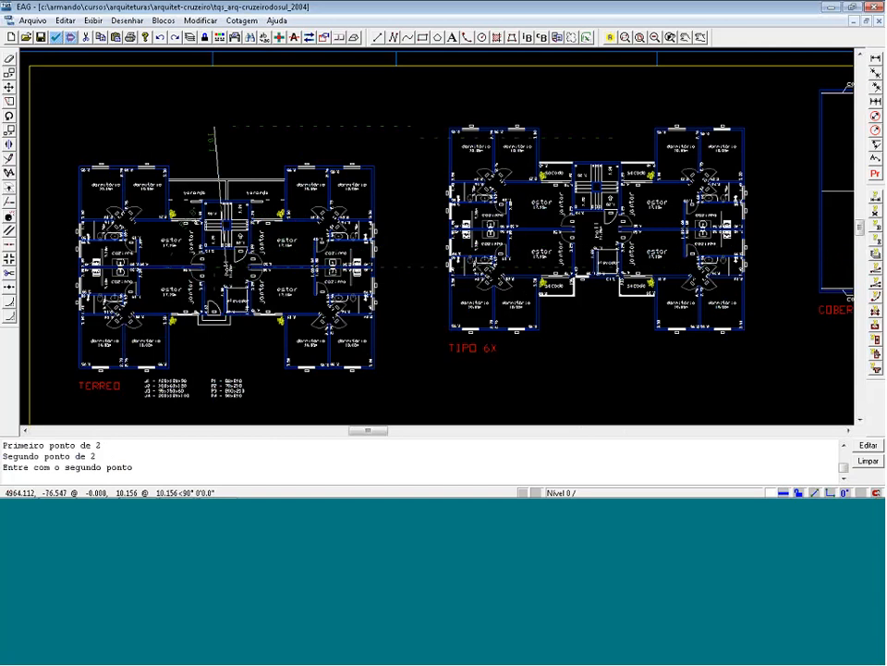
scroll(269, 156, "down", 1)
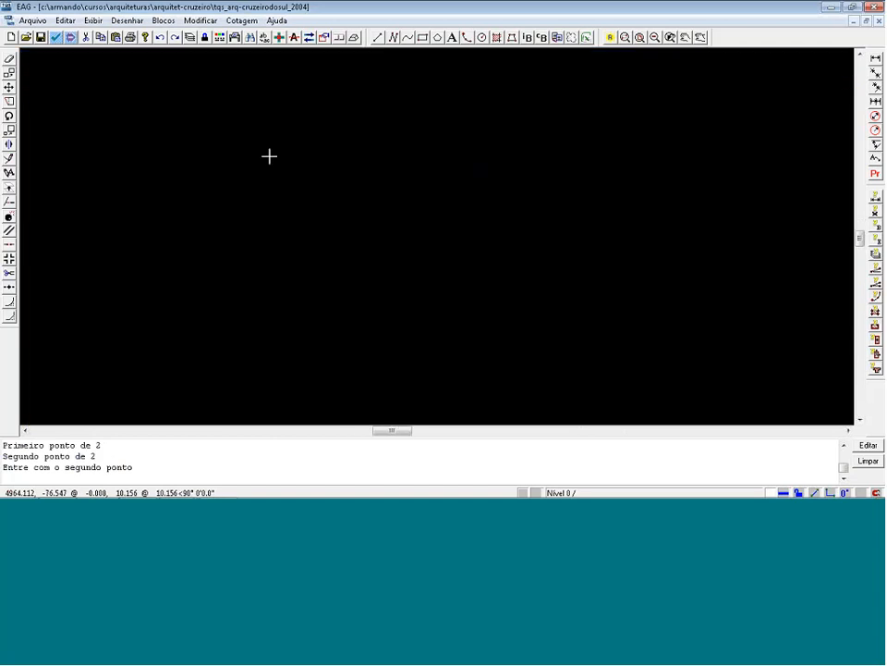
scroll(269, 156, "down", 1)
type("0,0")
key("Return")
scroll(438, 181, "down", 2)
Delete the rest of the original sheet, including the TIPO and COBERTURA plans, and view only the TERREO plan.
key("shift+F8")
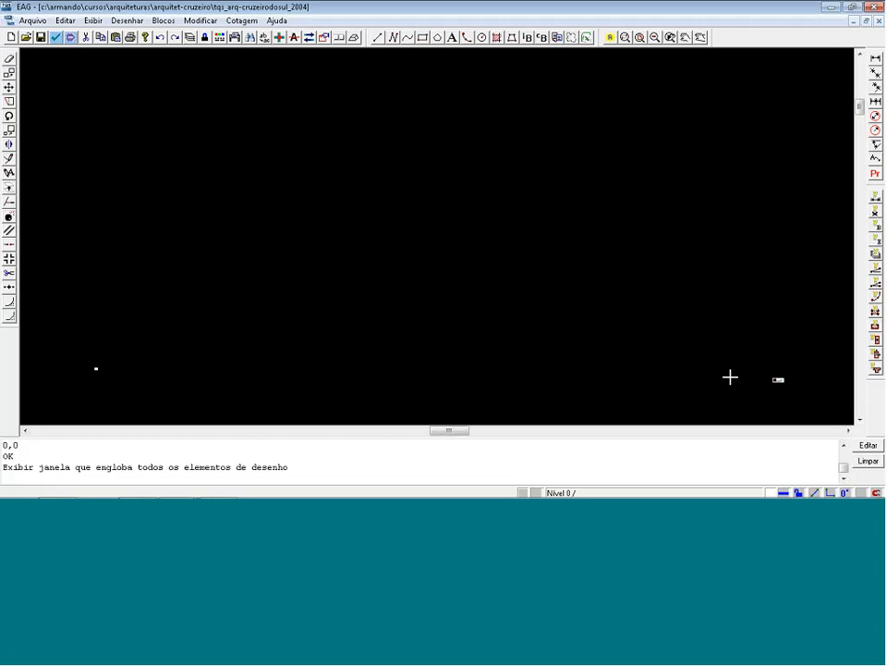
left_click(766, 370)
left_click(799, 392)
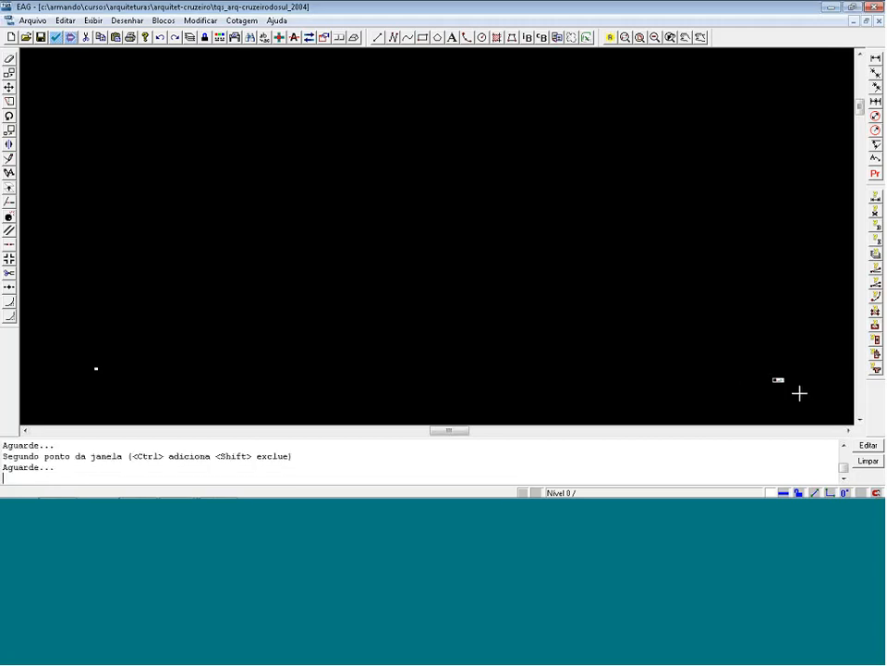
key("Delete")
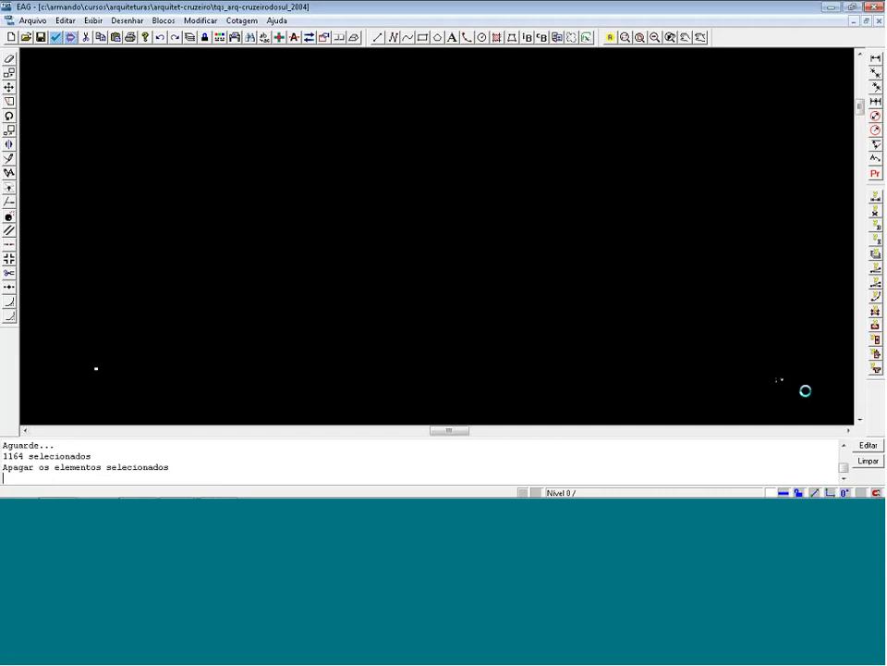
key("shift+F8")
key("shift+F8")
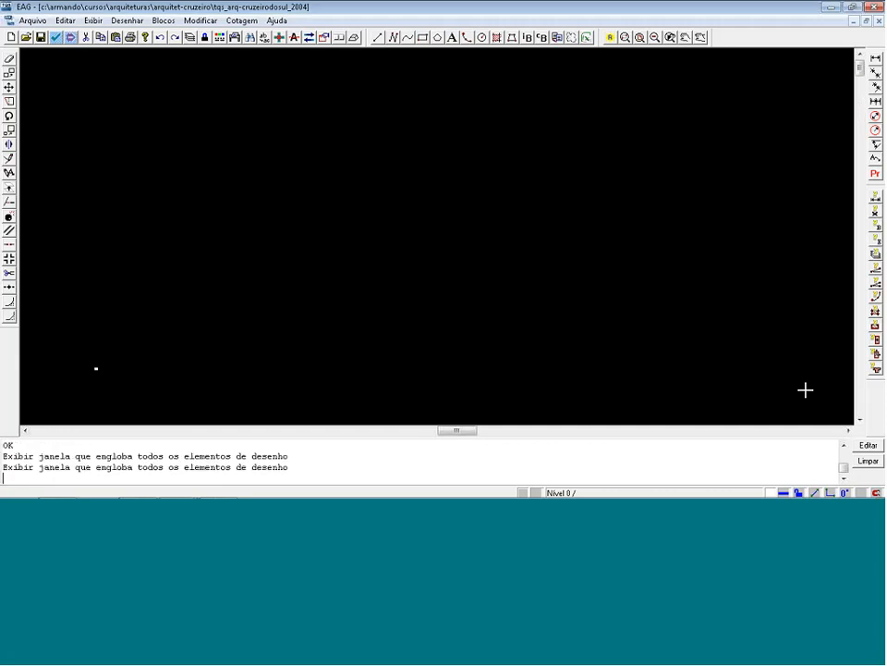
scroll(809, 387, "down", 1)
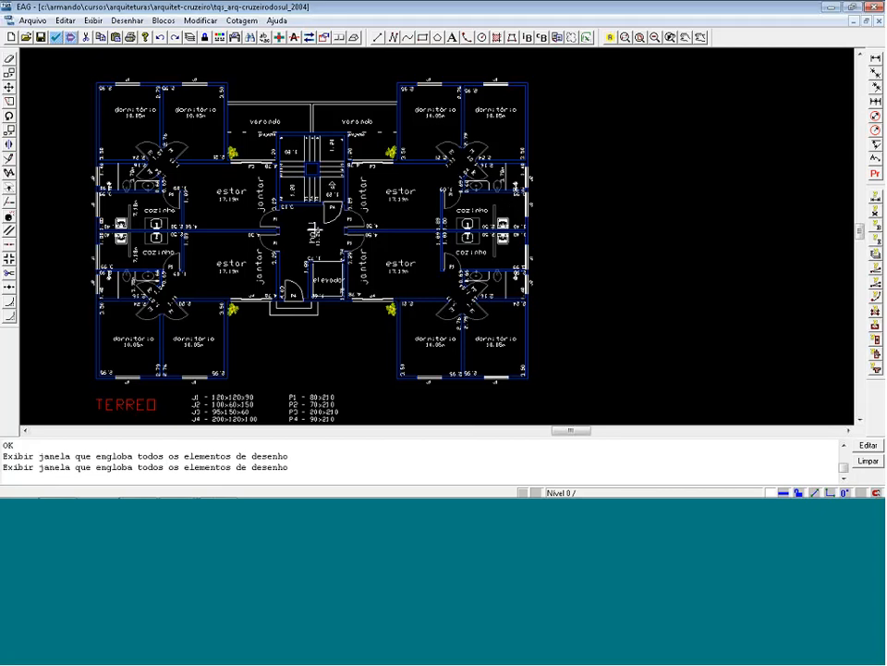
Save the TERREO plan as Arq_Terreo in the GERAIS folder of the Alv_Cruzeiro building and close the graphic editor.
left_click(32, 20)
left_click(83, 107)
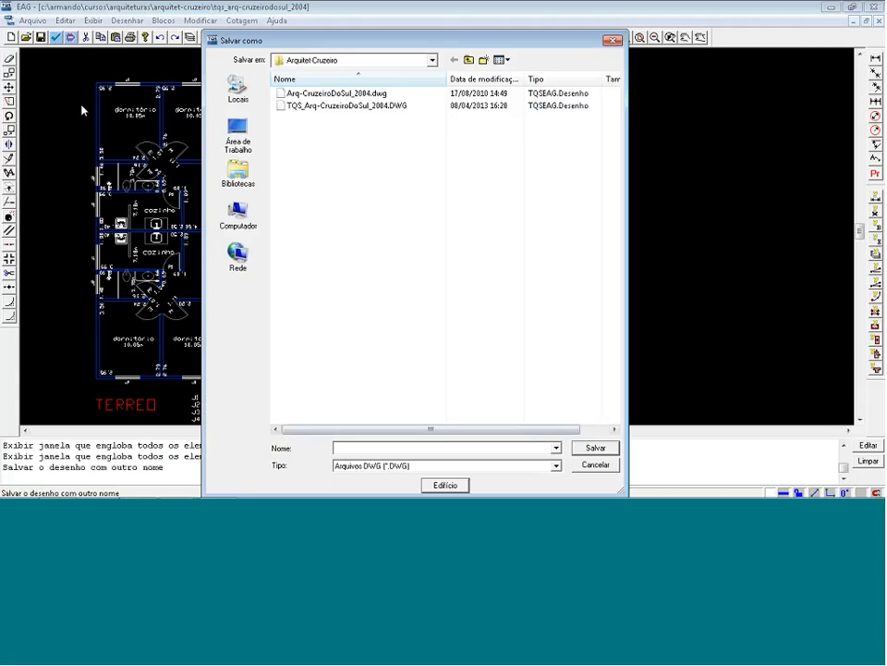
type("Arq")
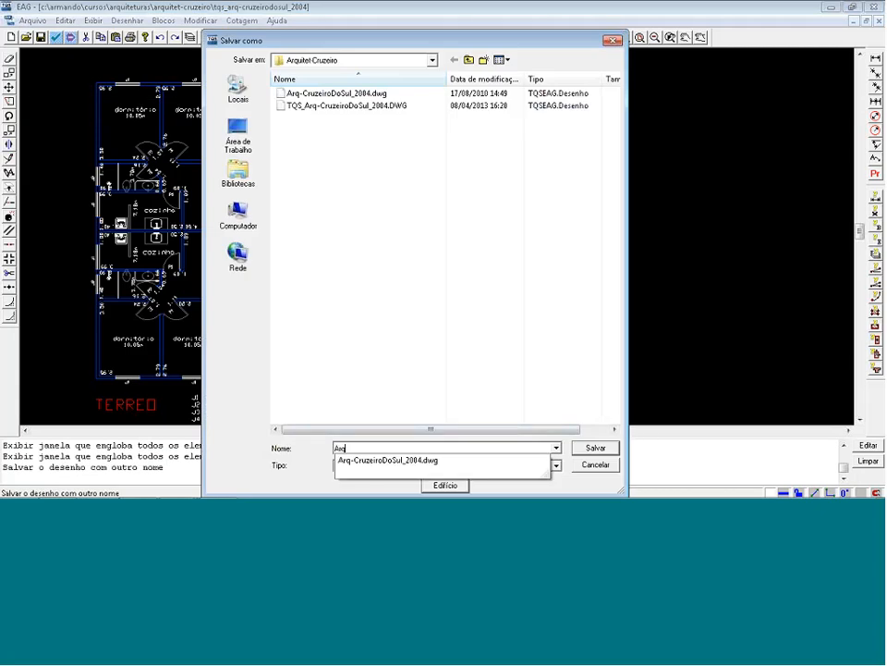
type("_")
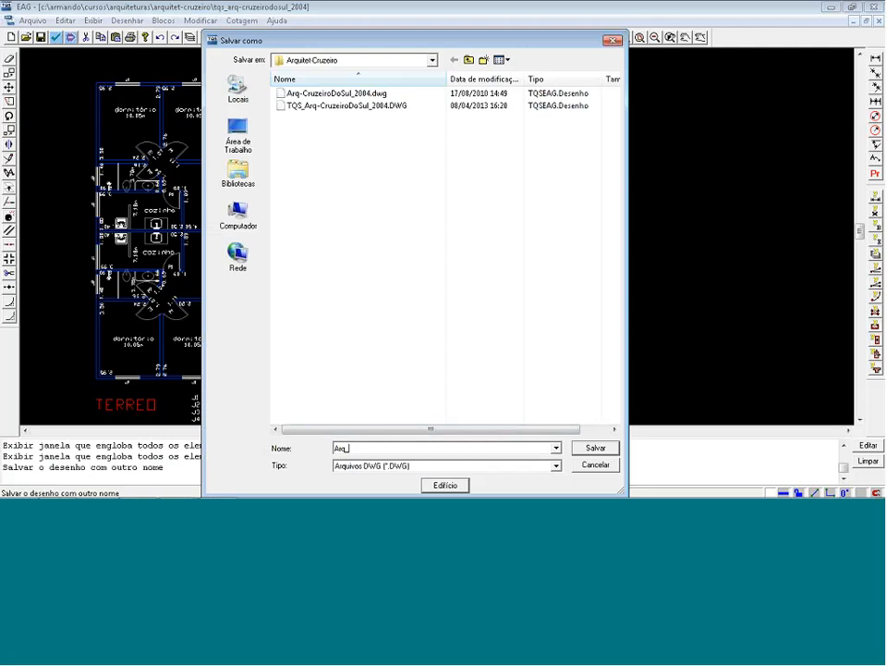
type("Terreo")
left_click(432, 60)
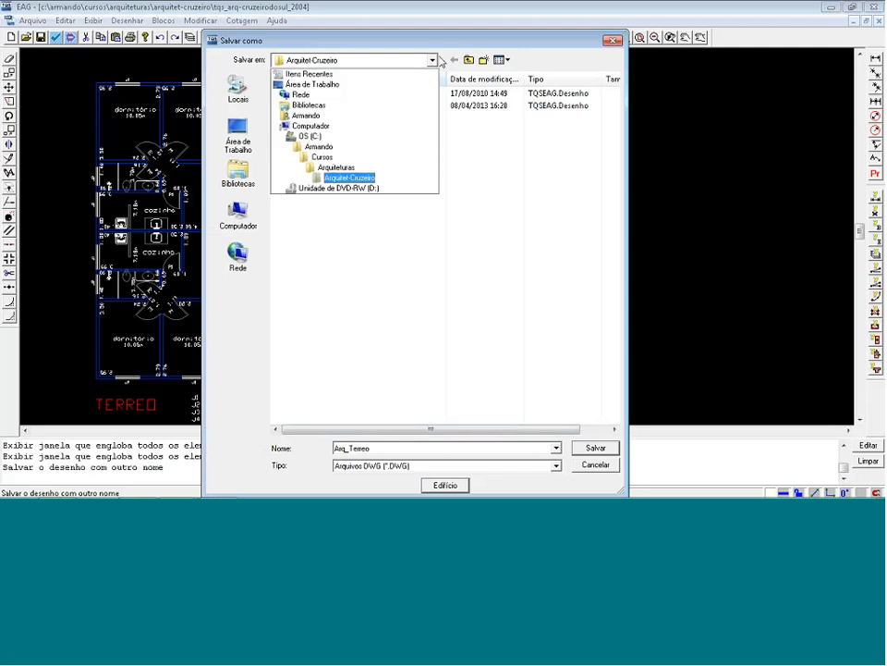
left_click(342, 137)
double_click(294, 192)
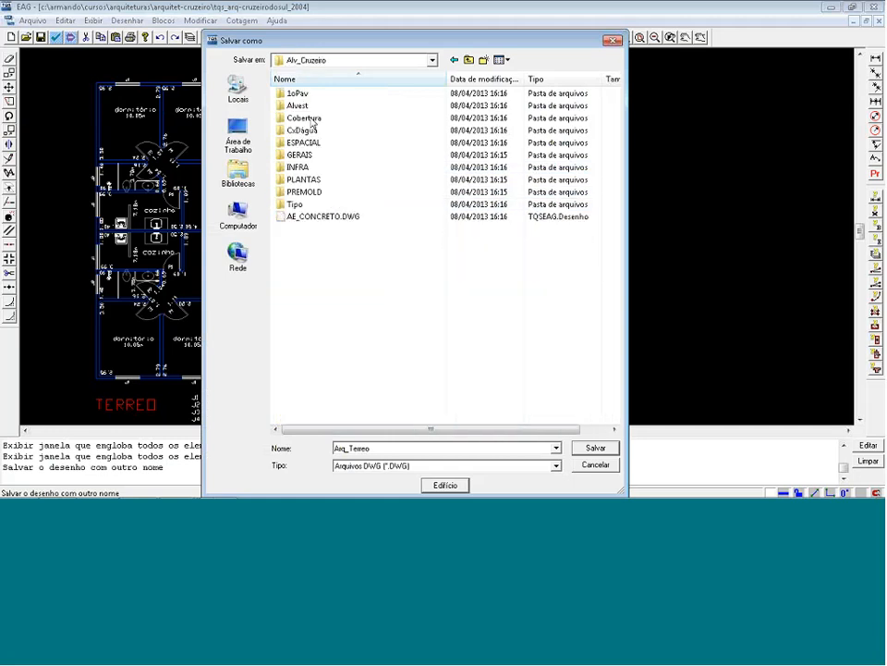
double_click(311, 167)
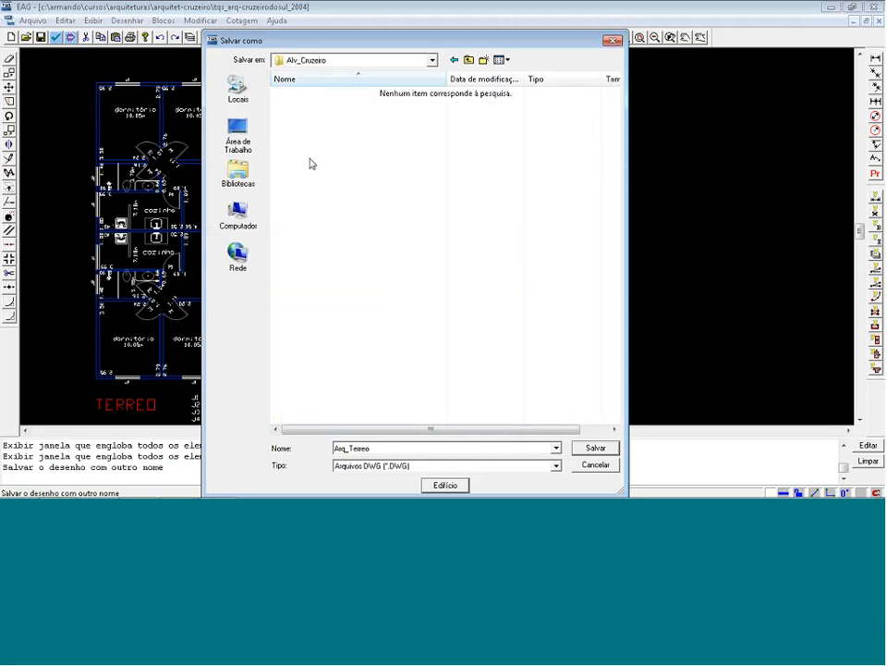
key("BackSpace")
left_click(594, 449)
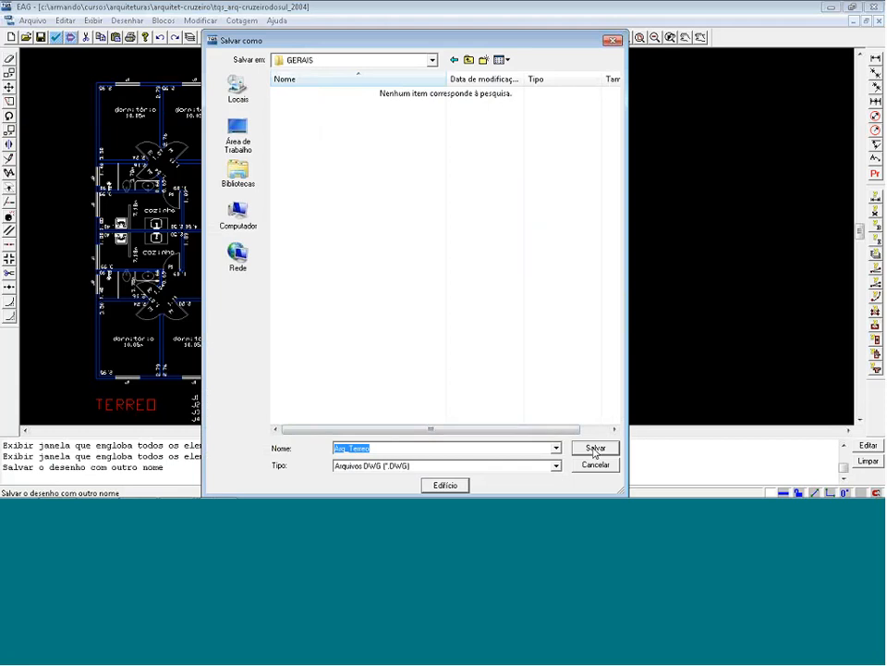
left_click(878, 6)
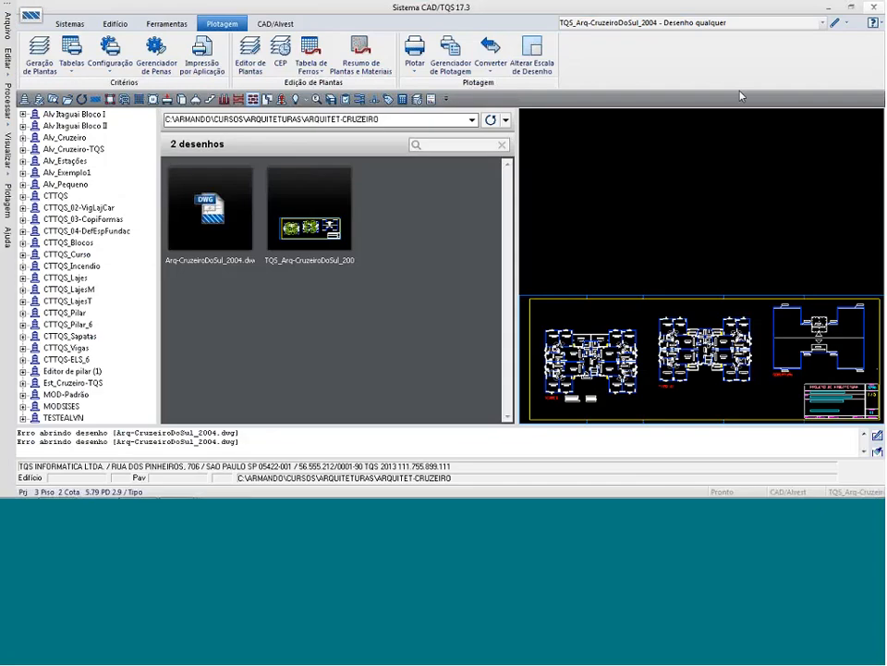
Reopen TQS_Arq-CruzeiroDoSul_2004 and move the whole TIPO plan to the origin, using the midpoint between the hall's opposite wall ends as base point.
left_click(835, 23)
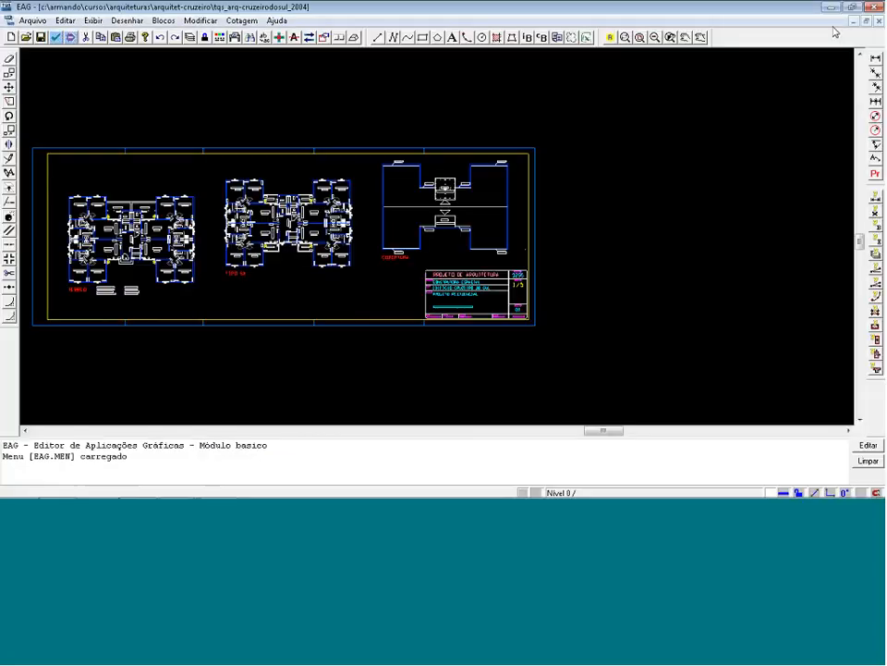
left_click(222, 170)
left_click(364, 293)
right_click(300, 221)
left_click(291, 258)
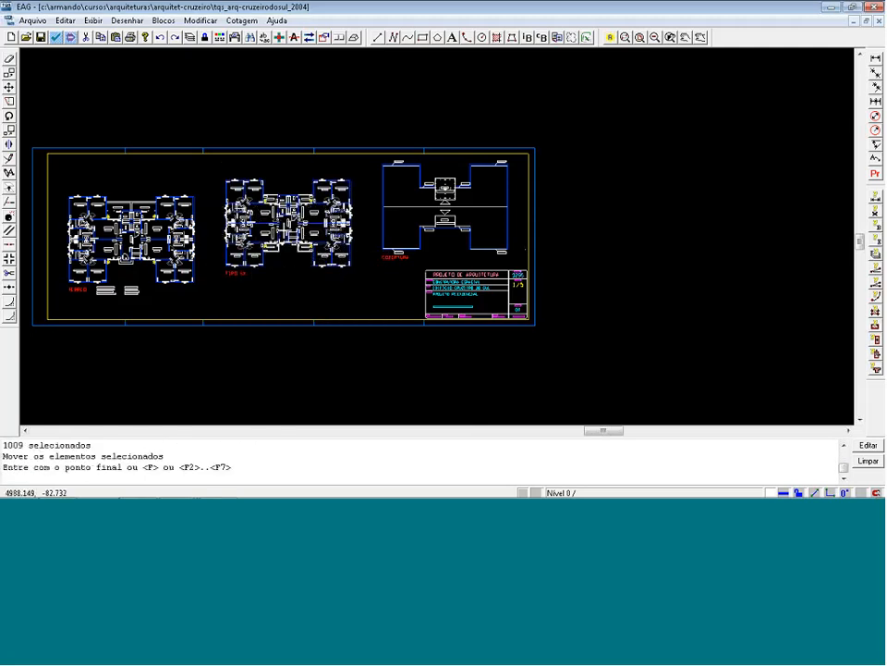
scroll(281, 209, "up", 1)
scroll(281, 210, "up", 1)
key("m")
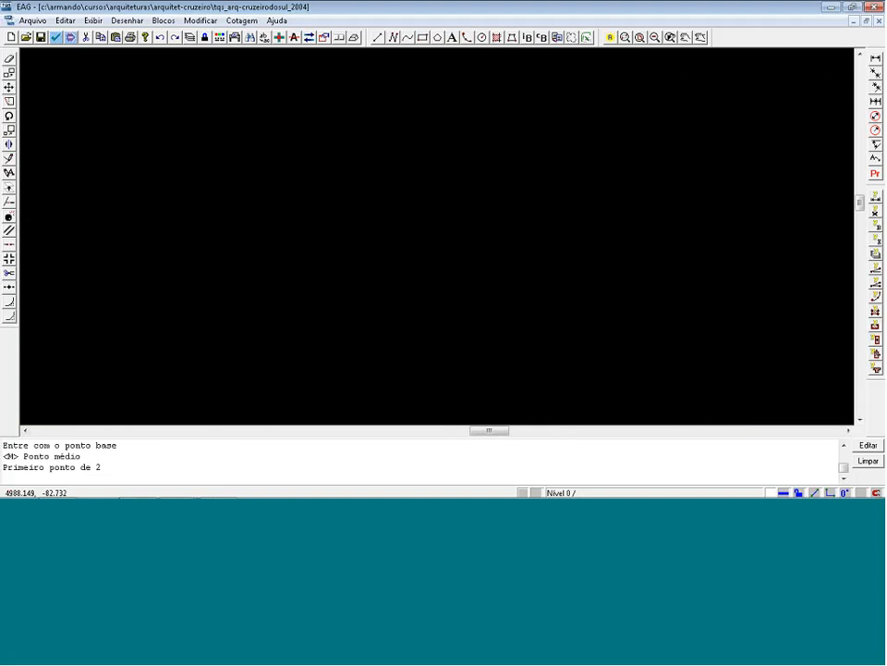
scroll(304, 265, "up", 1)
left_click(213, 296)
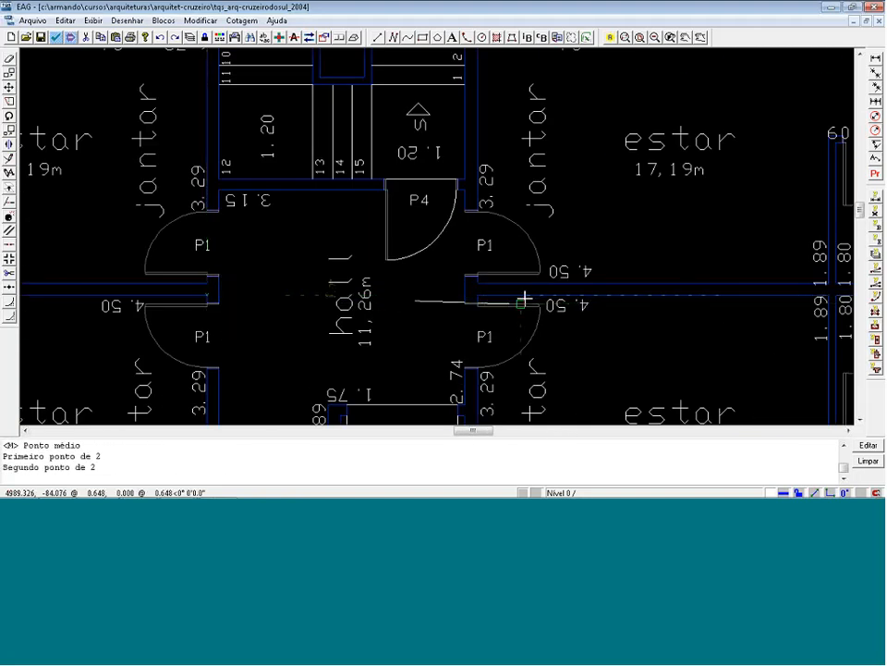
scroll(337, 200, "down", 3)
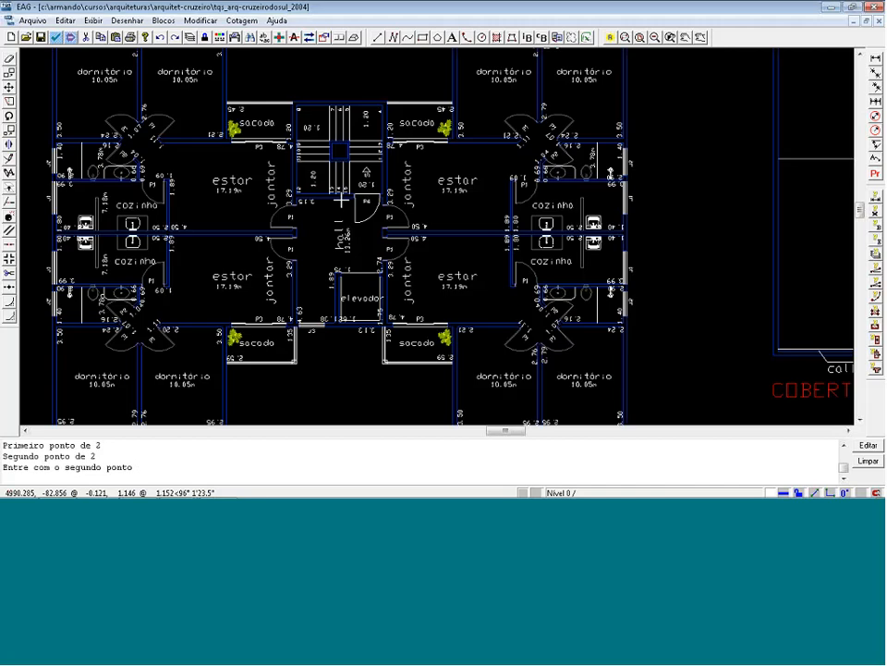
scroll(340, 212, "down", 1)
Delete the rest of the original sheet, including the TERREO and COBERTURA plans, and view only the TIPO 6X plan.
scroll(289, 362, "down", 3)
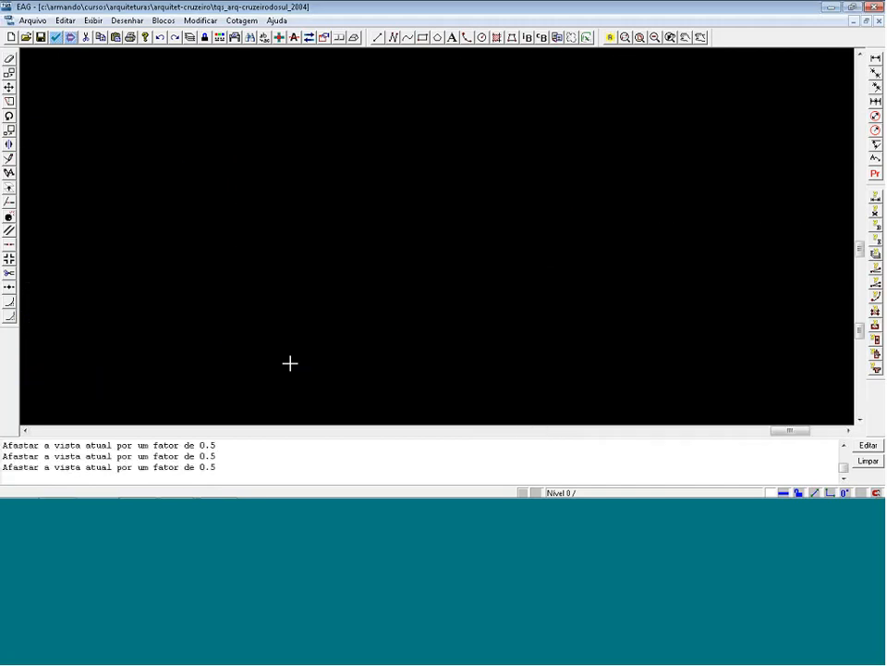
key("shift+F8")
left_click(691, 392)
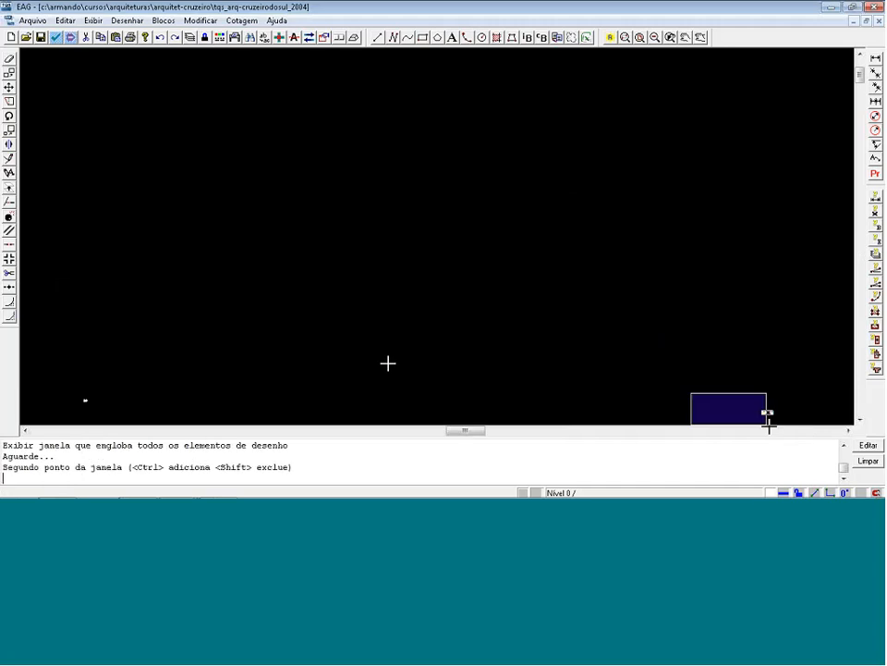
left_click(768, 425)
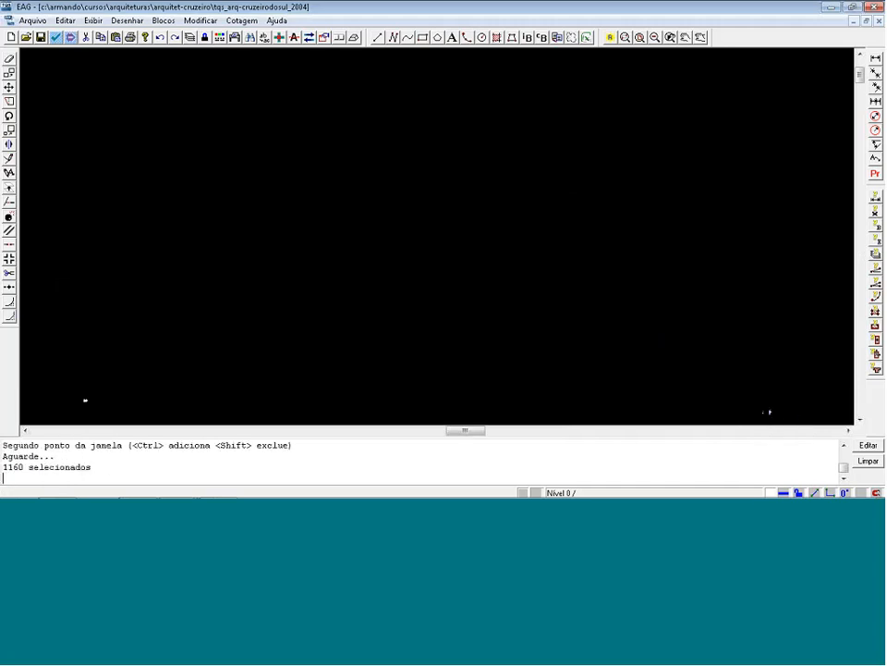
key("Delete")
key("shift+F8")
key("shift+F8")
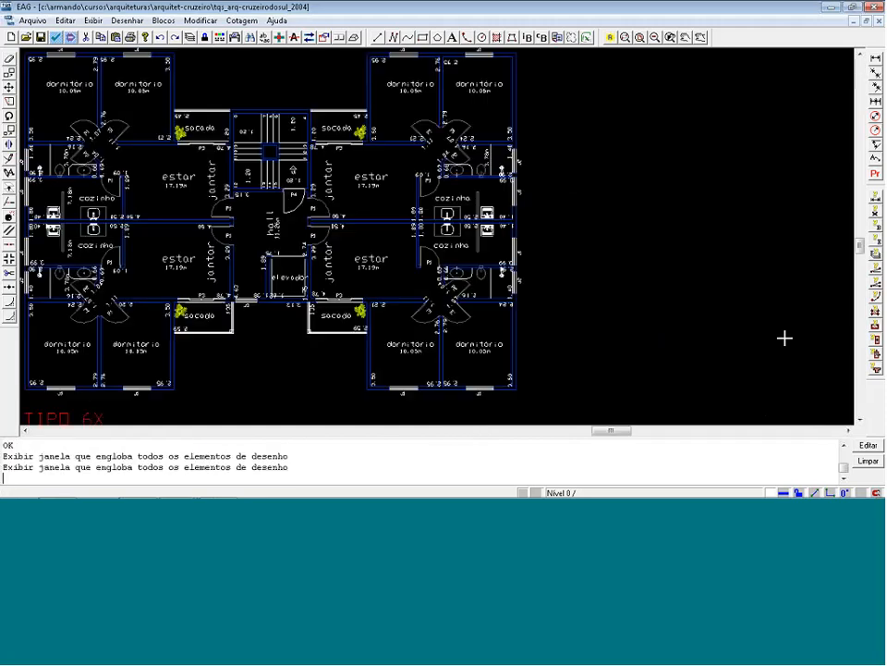
Save the TIPO 6X plan as Arq_Tipo in the GERAIS folder of the Alv_Cruzeiro building and close the graphic editor.
left_click(33, 20)
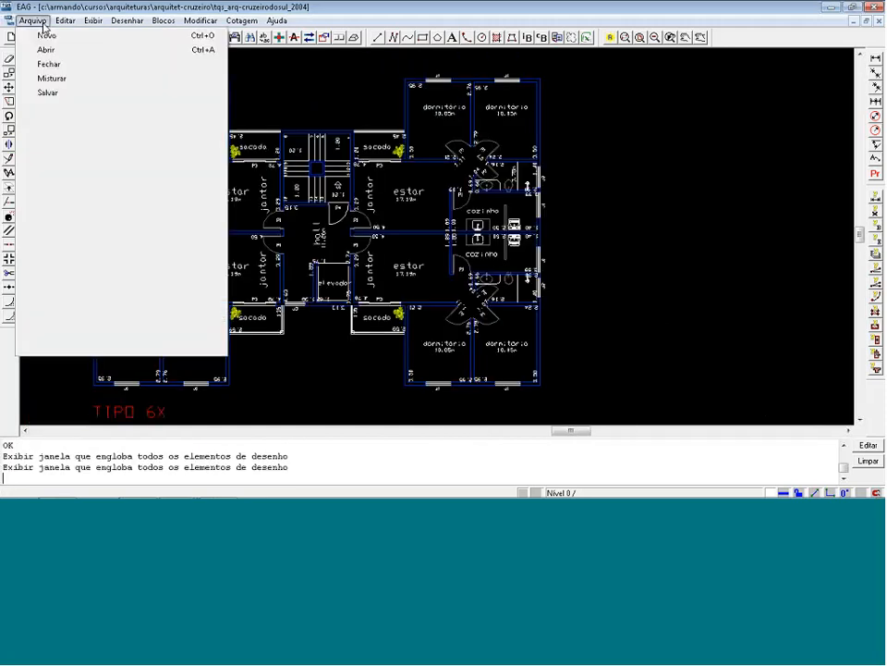
left_click(58, 106)
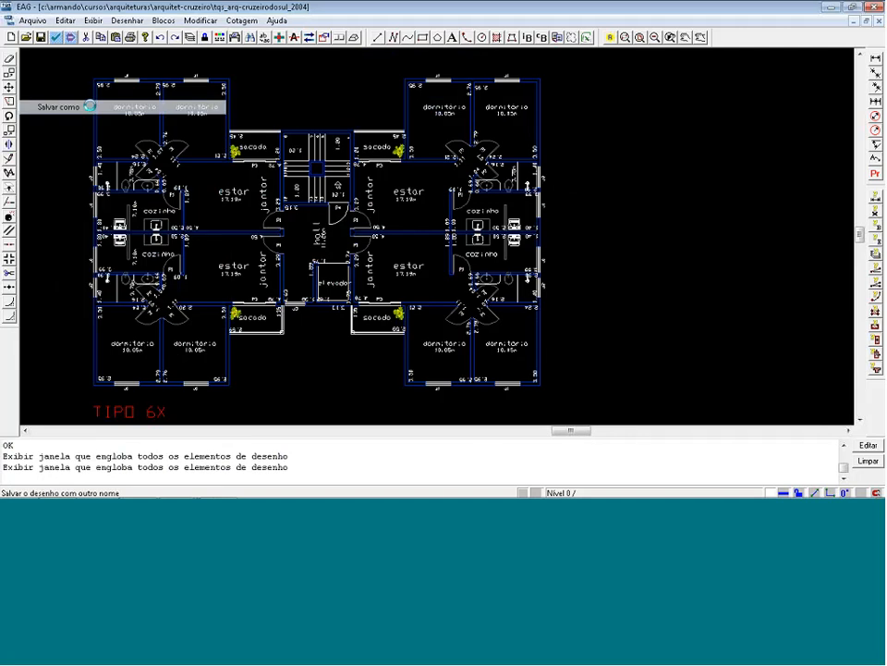
left_click(369, 447)
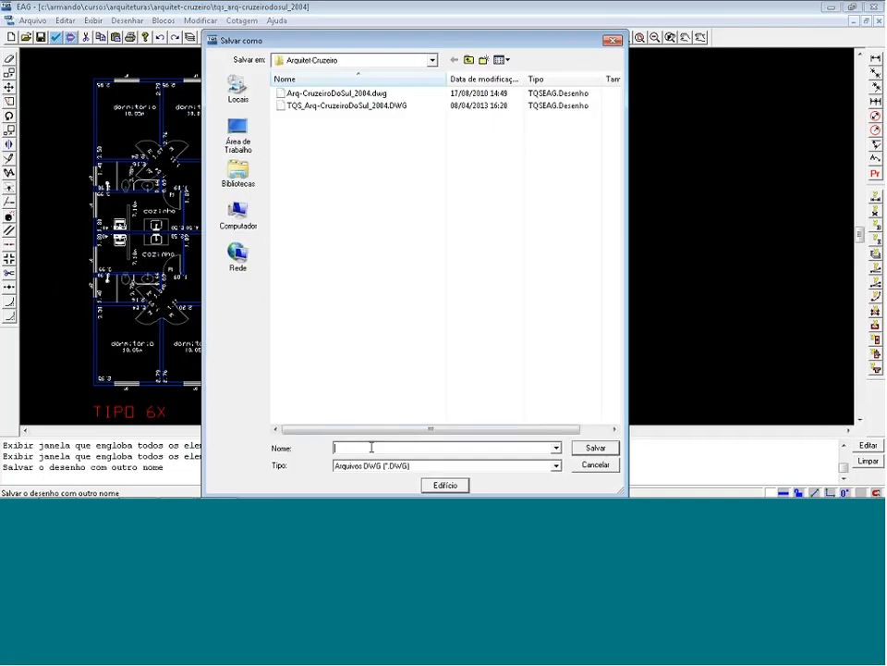
type("Arq_")
left_click(432, 60)
type("Tipo")
left_click(319, 137)
double_click(304, 197)
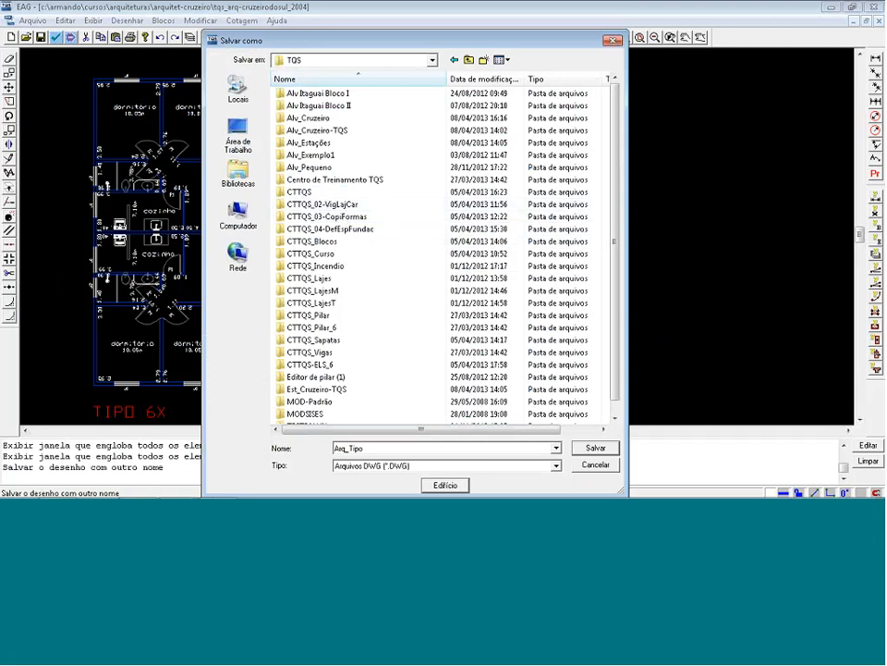
double_click(308, 118)
double_click(305, 159)
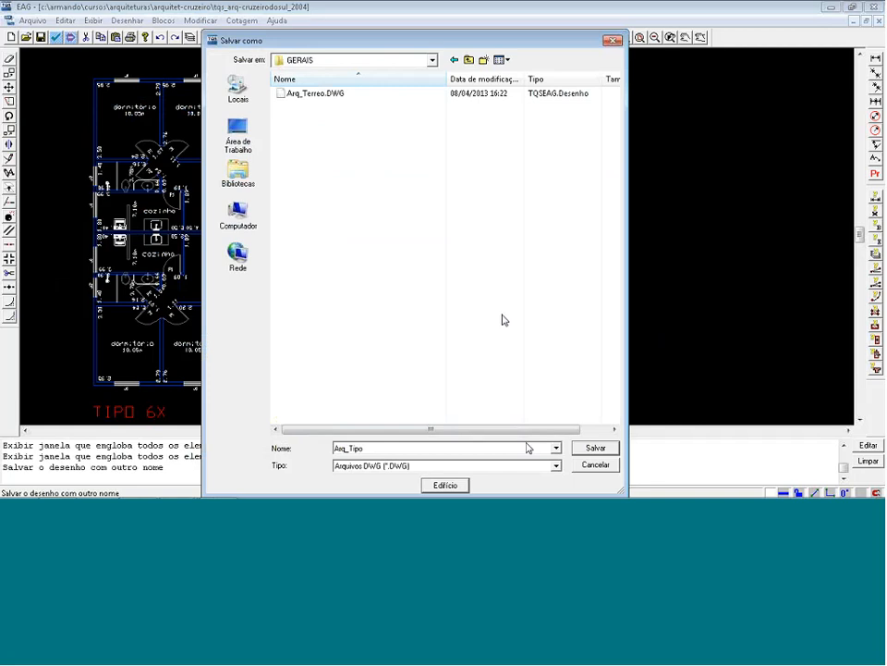
left_click(588, 454)
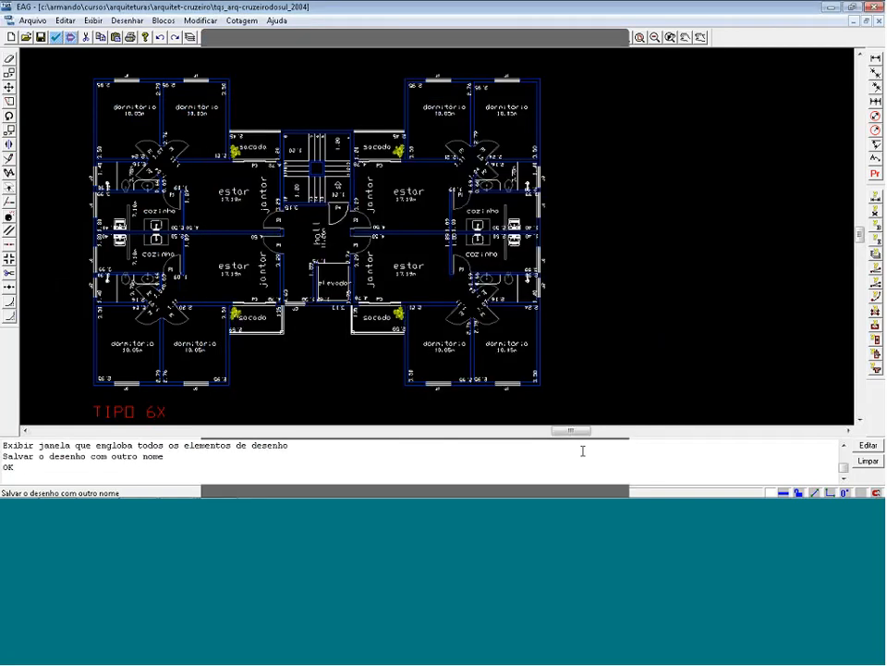
left_click(875, 6)
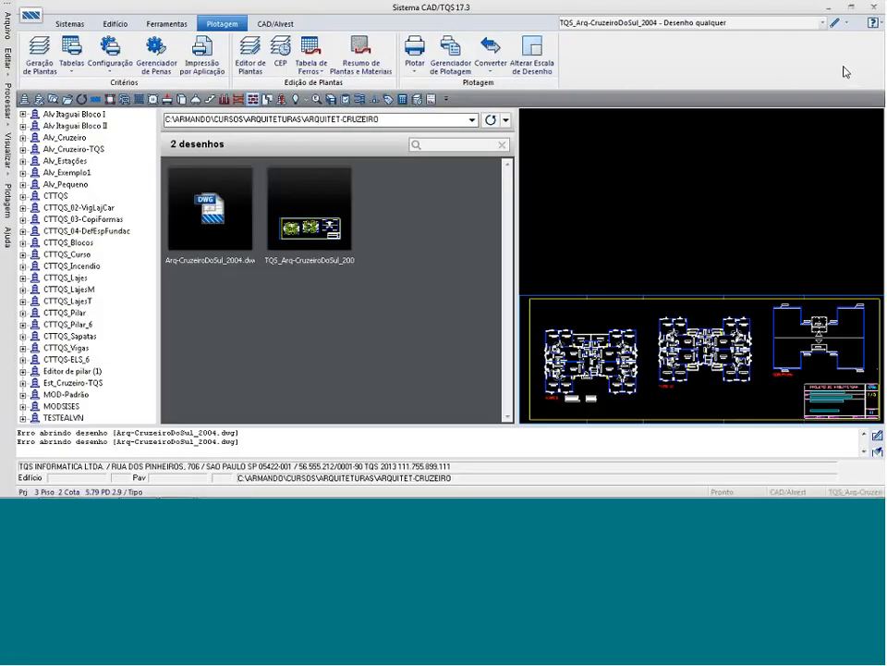
Reopen TQS_Arq-CruzeiroDoSul_2004 and move the whole COBERTURA plan to 0,0, using the midpoint of its horizontal centre line as base point.
left_click(834, 22)
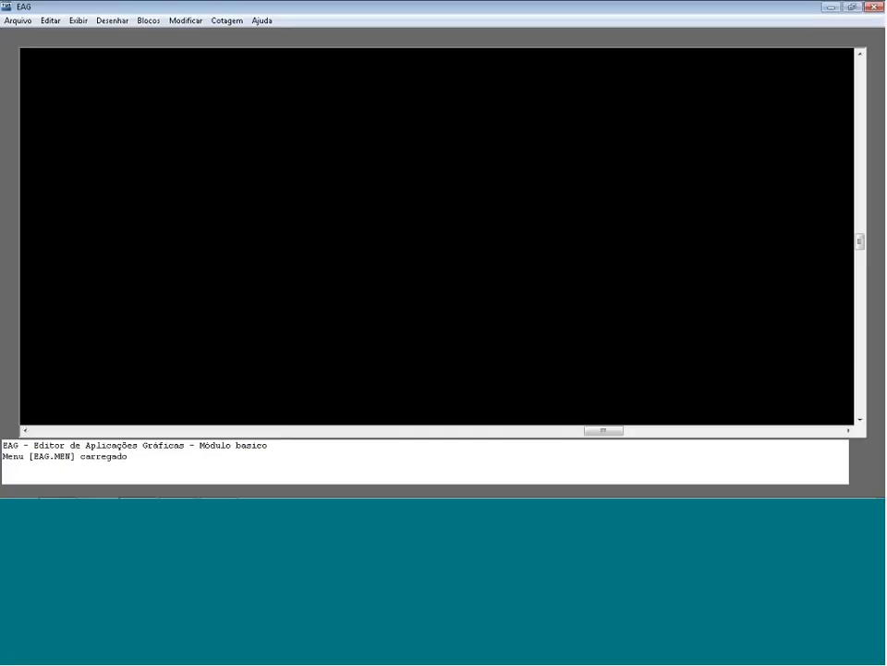
scroll(411, 179, "up", 2)
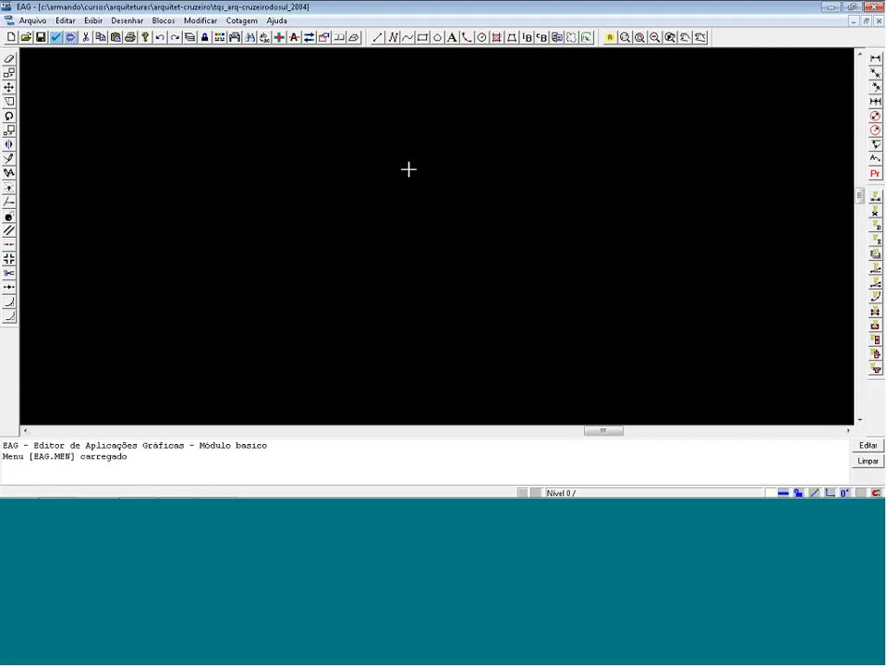
left_click(338, 345)
left_click(620, 145)
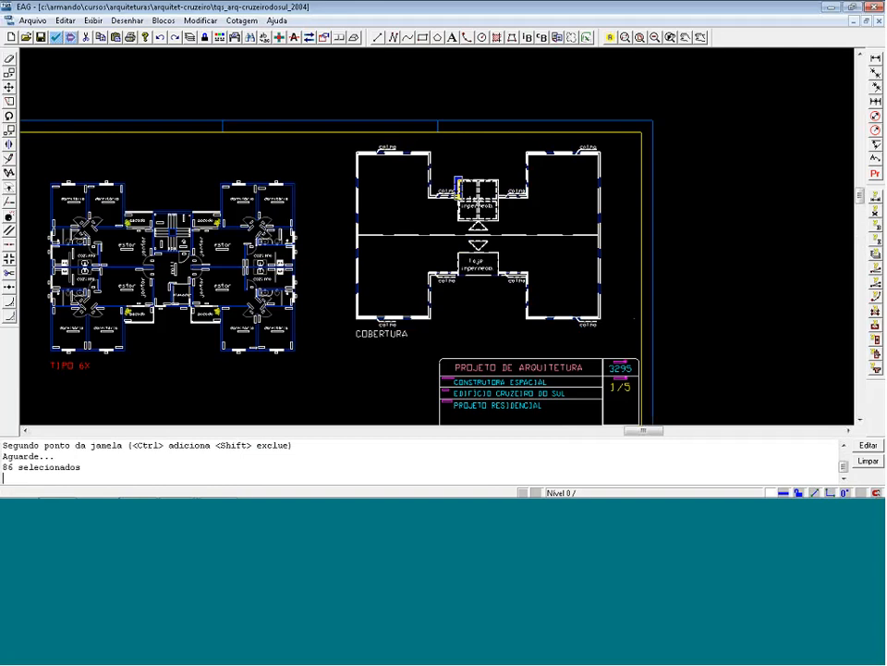
right_click(462, 185)
left_click(531, 231)
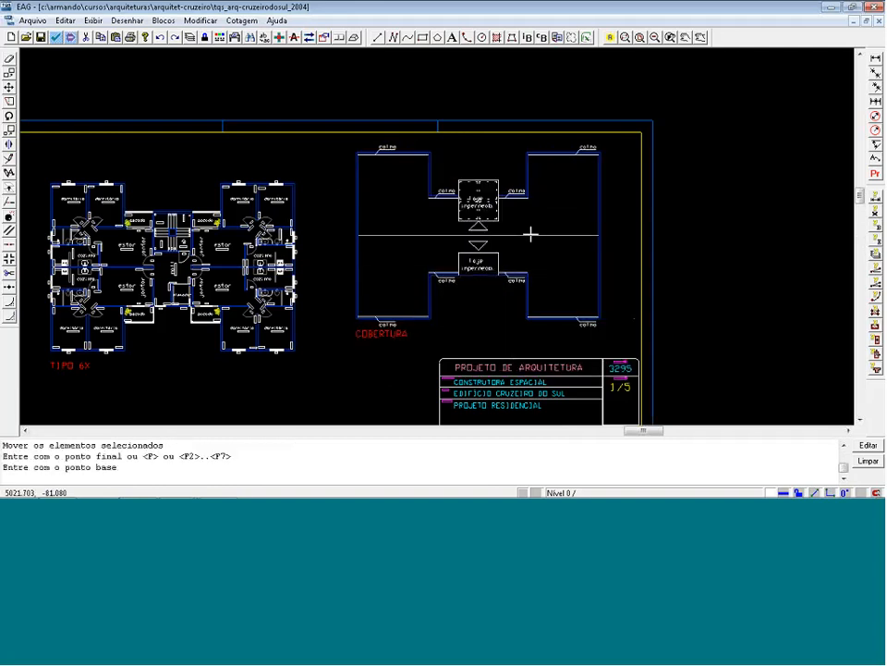
key("j")
left_click(515, 251)
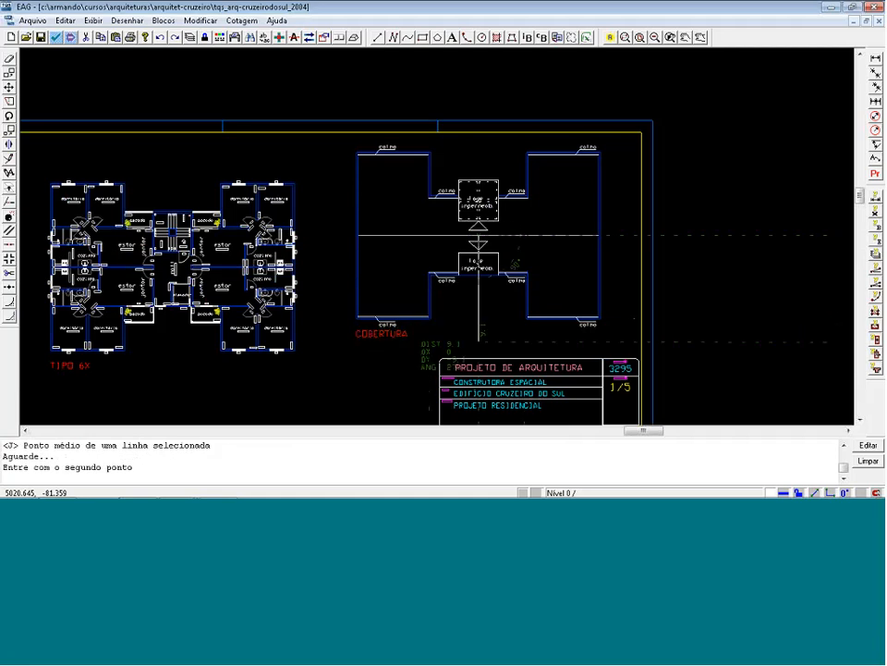
left_click(421, 343)
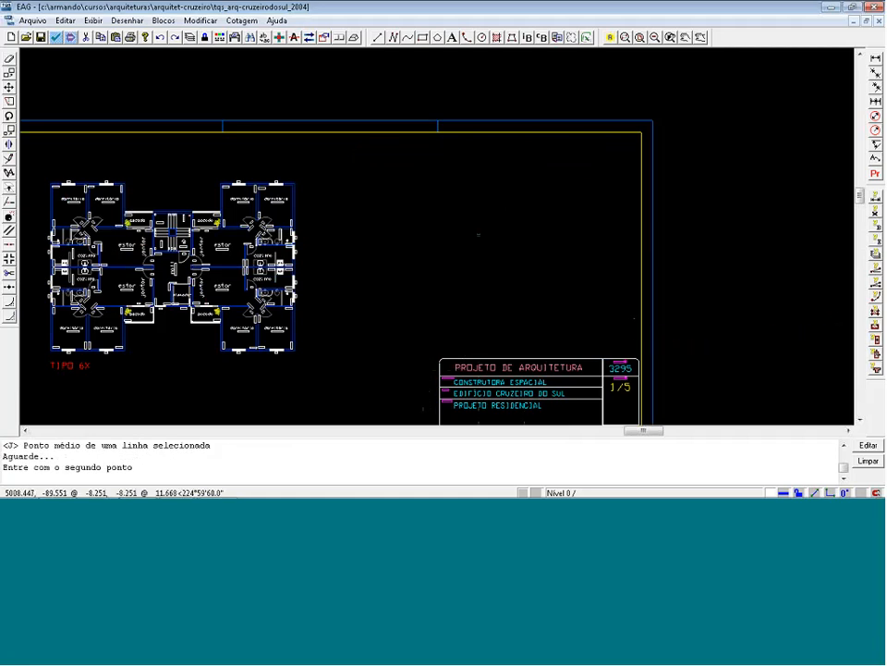
Delete the rest of the original sheet, including the TERREO and TIPO plans, and view only the COBERTURA plan.
scroll(543, 239, "down", 4)
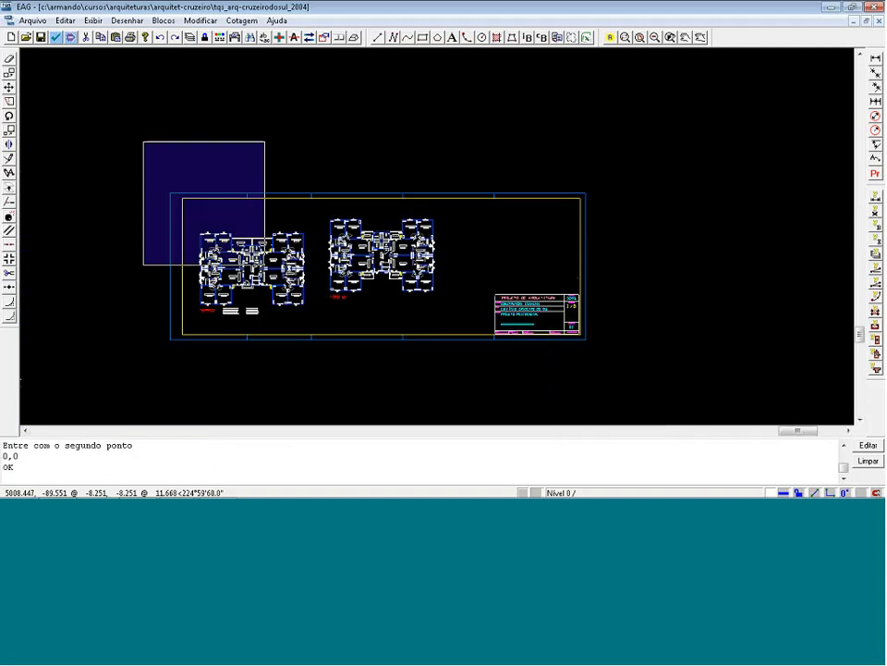
left_click(545, 238)
left_click(615, 375)
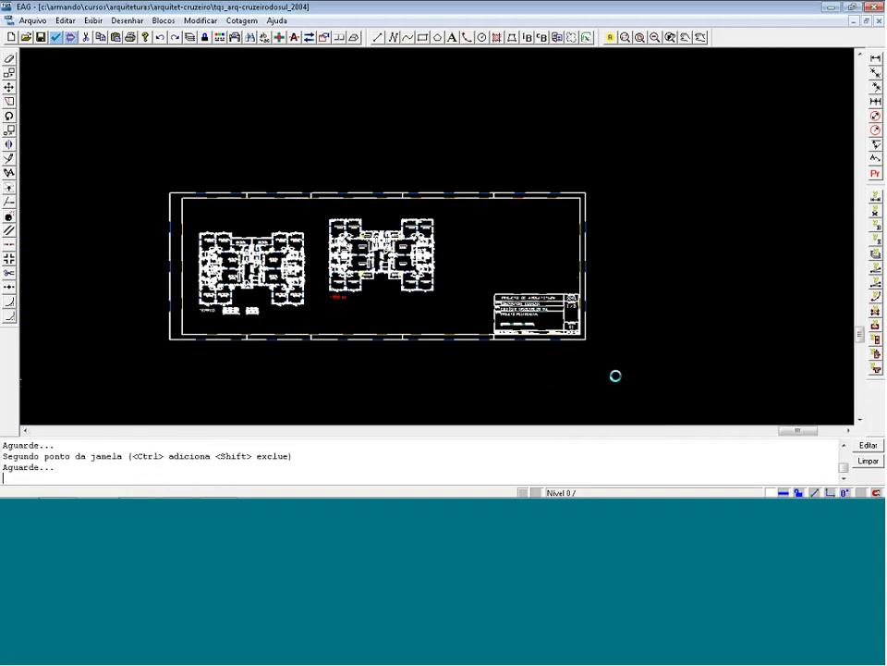
key("Delete")
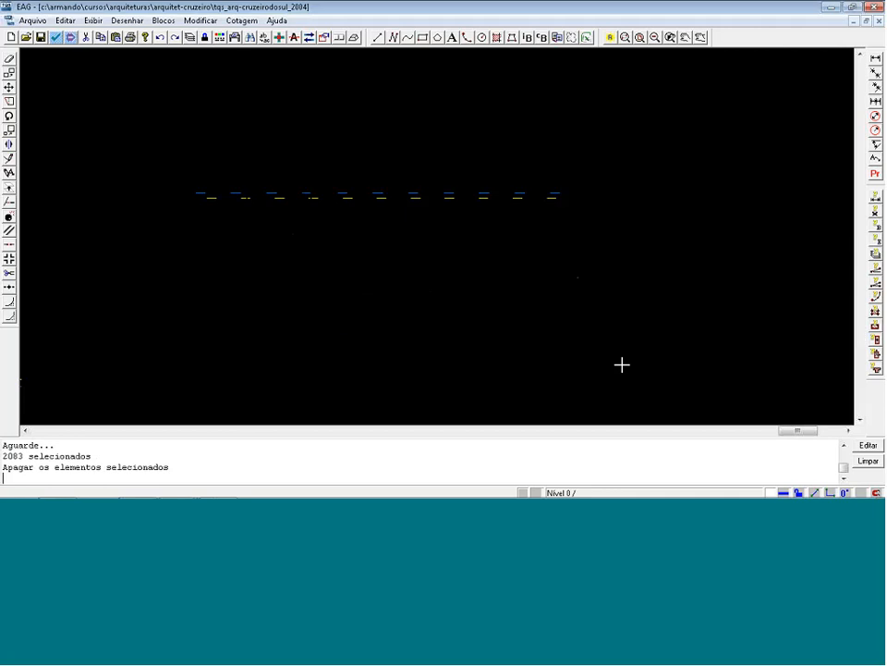
key("shift+F8")
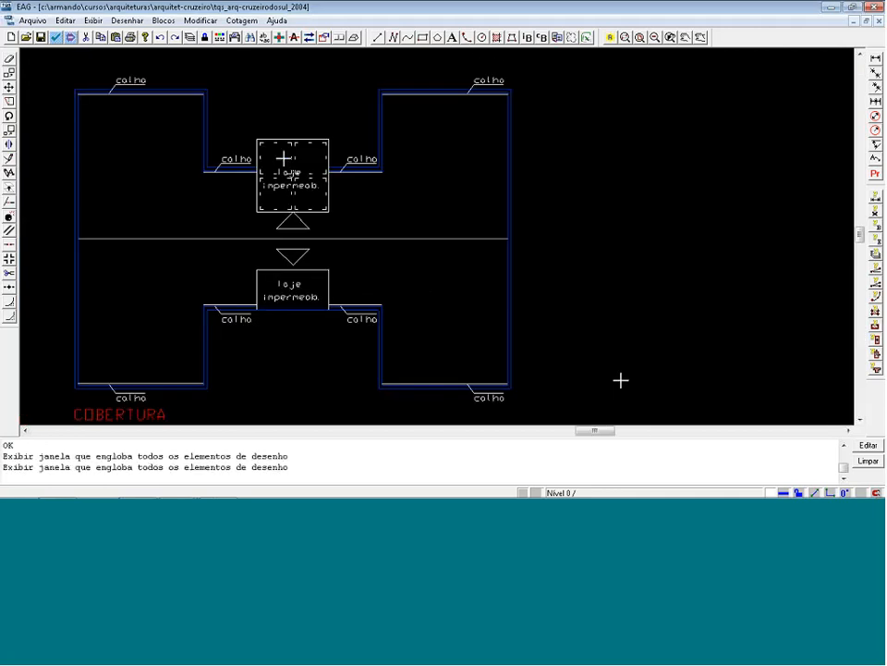
Save the COBERTURA plan as Arq_Cob in the GERAIS folder of the Alv_Cruzeiro building and close the graphic editor.
left_click(32, 20)
left_click(59, 109)
left_click(351, 60)
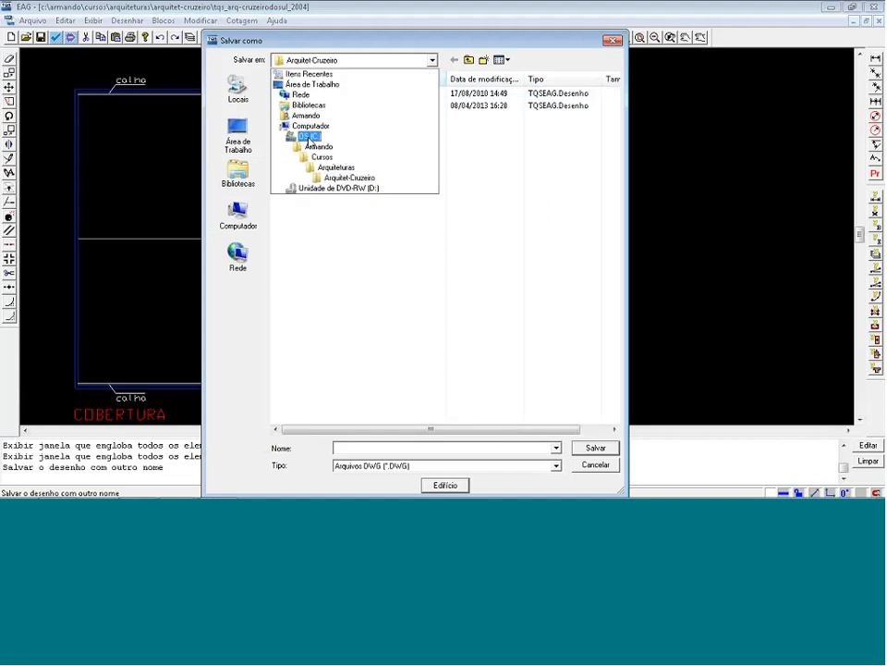
left_click(310, 131)
double_click(295, 192)
double_click(305, 118)
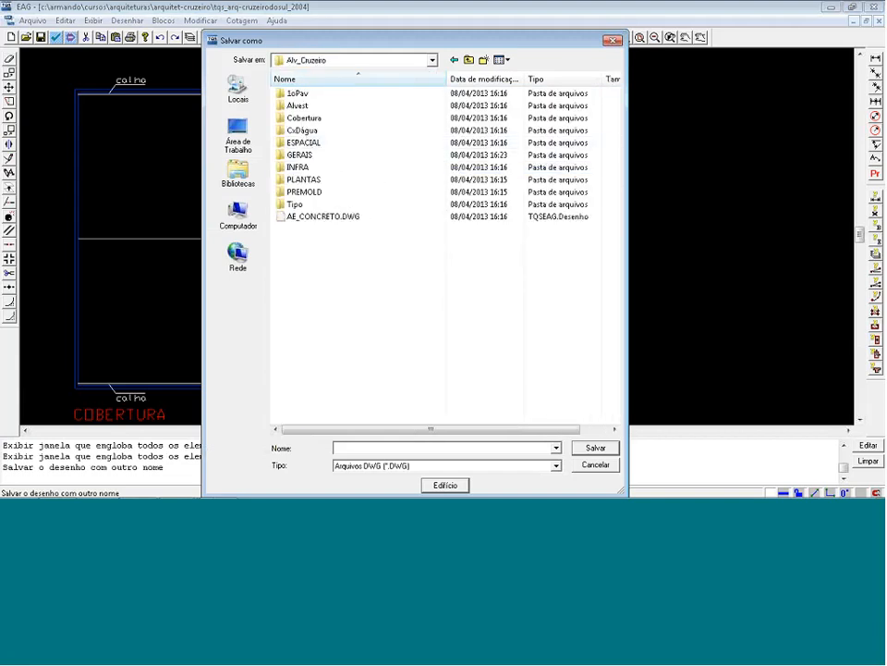
double_click(299, 155)
left_click(404, 447)
type("A")
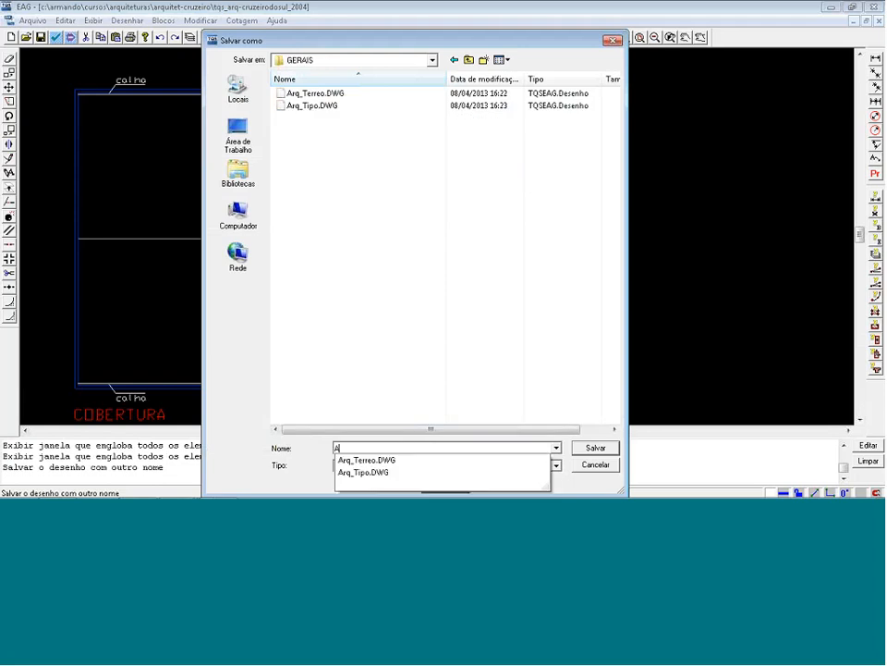
type("rq_Cob")
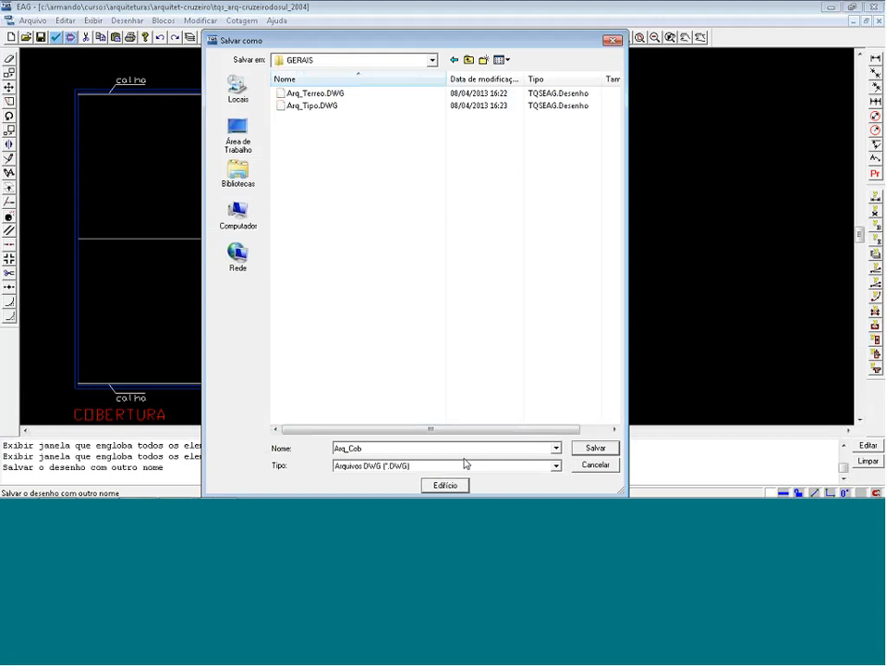
left_click(596, 447)
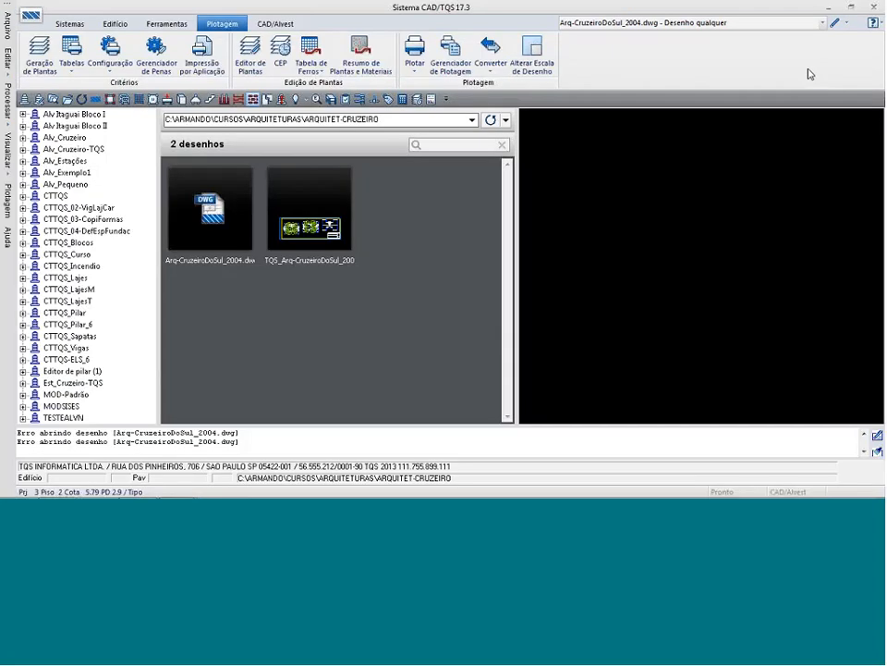
Check the saved drawings in Alv_Cruzeiro's Gerais folder and open the Tipo floor's Alvenaria em planta drawing for graphic editing.
double_click(63, 137)
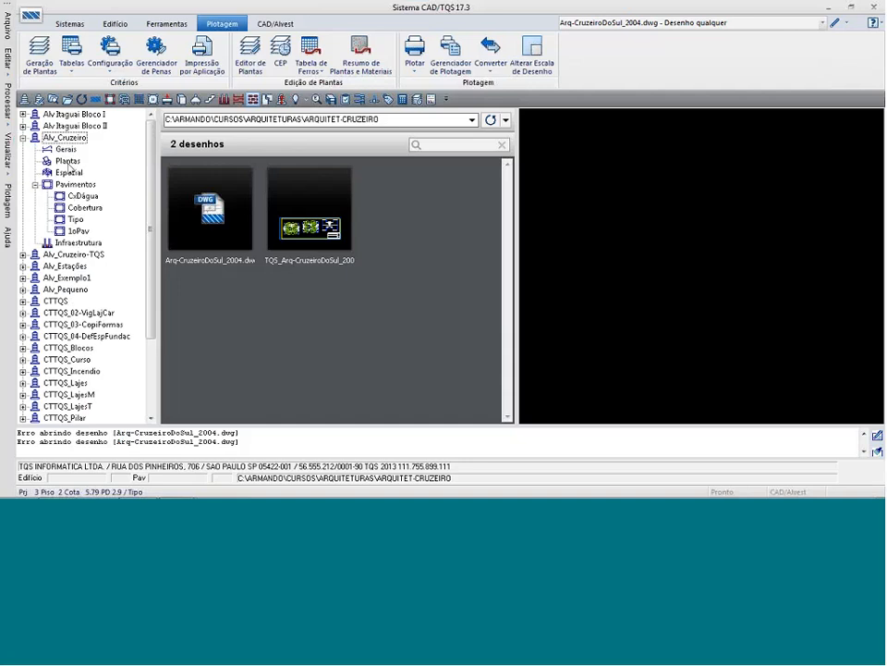
left_click(65, 149)
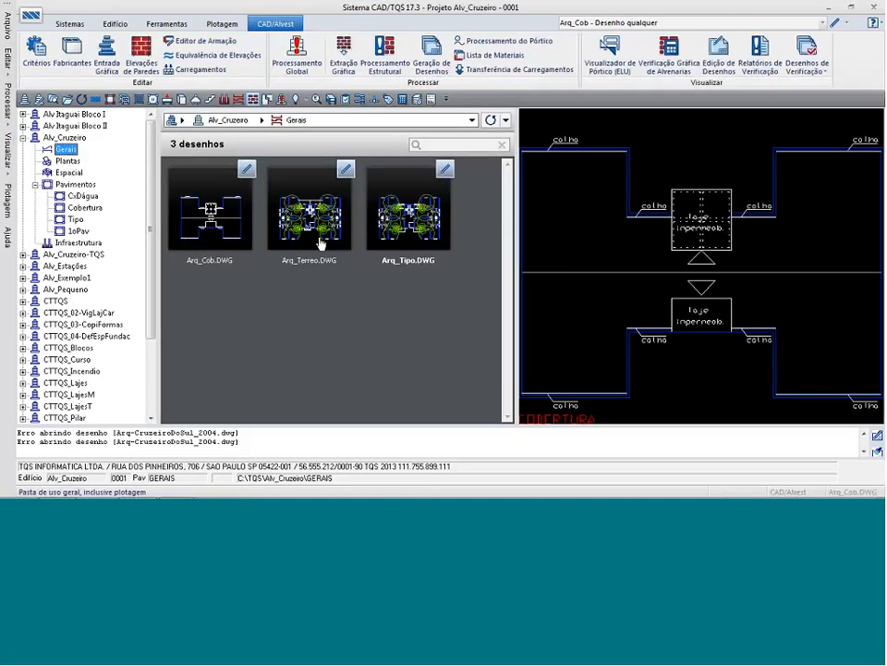
left_click(421, 236)
left_click(76, 220)
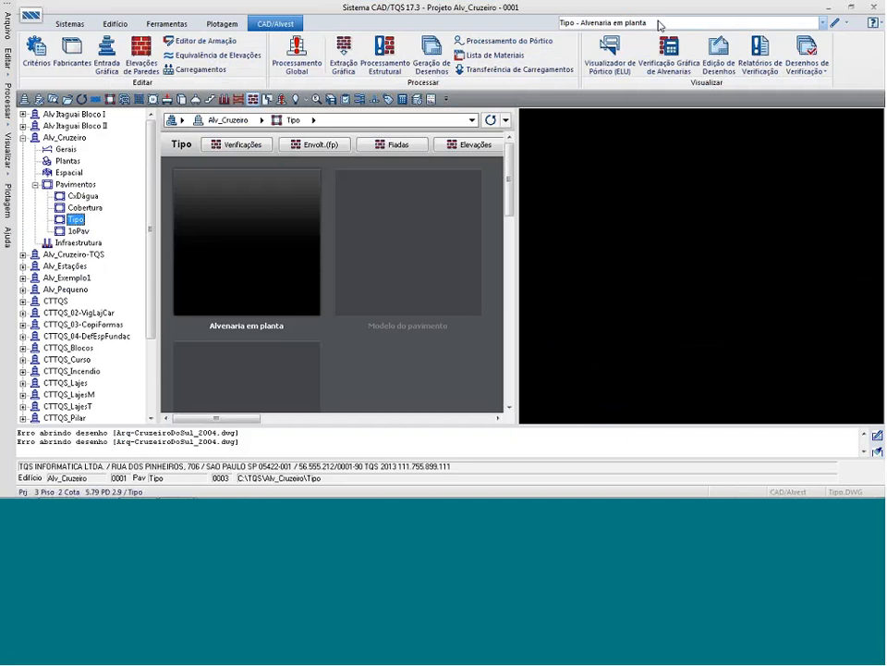
left_click(835, 22)
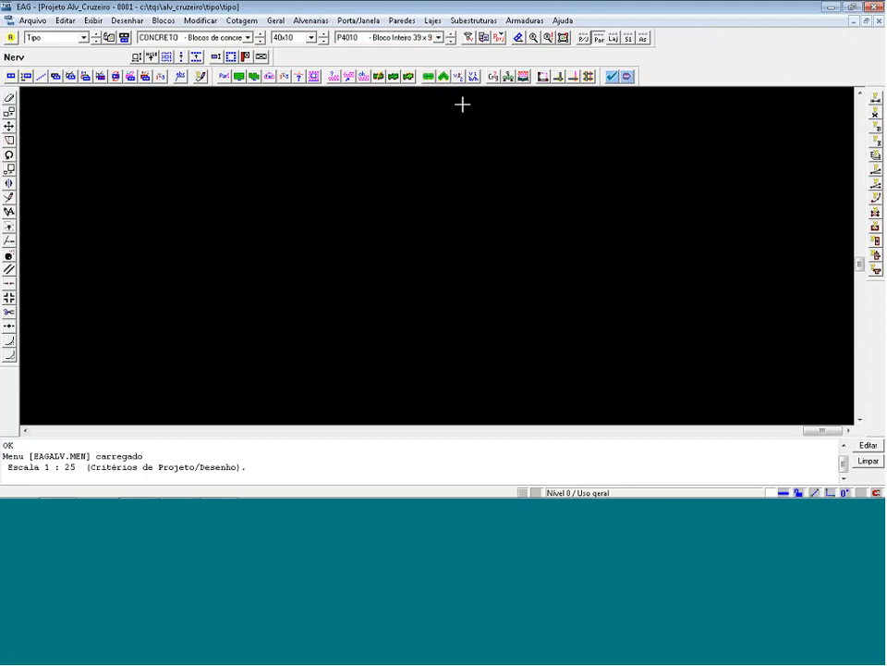
Open the external references manager and set the new reference's X and Y scales to 100.
left_click(483, 38)
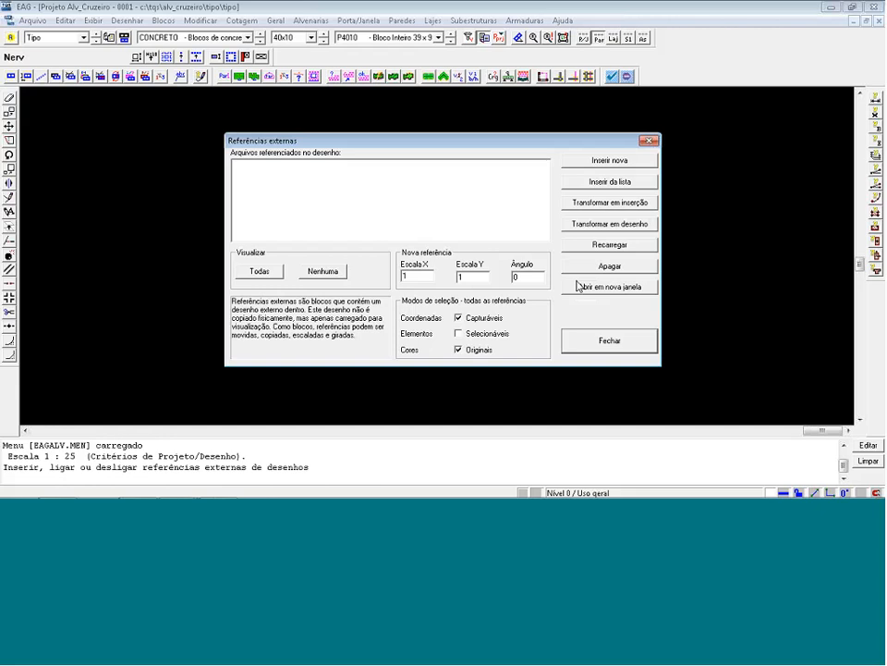
left_click(413, 275)
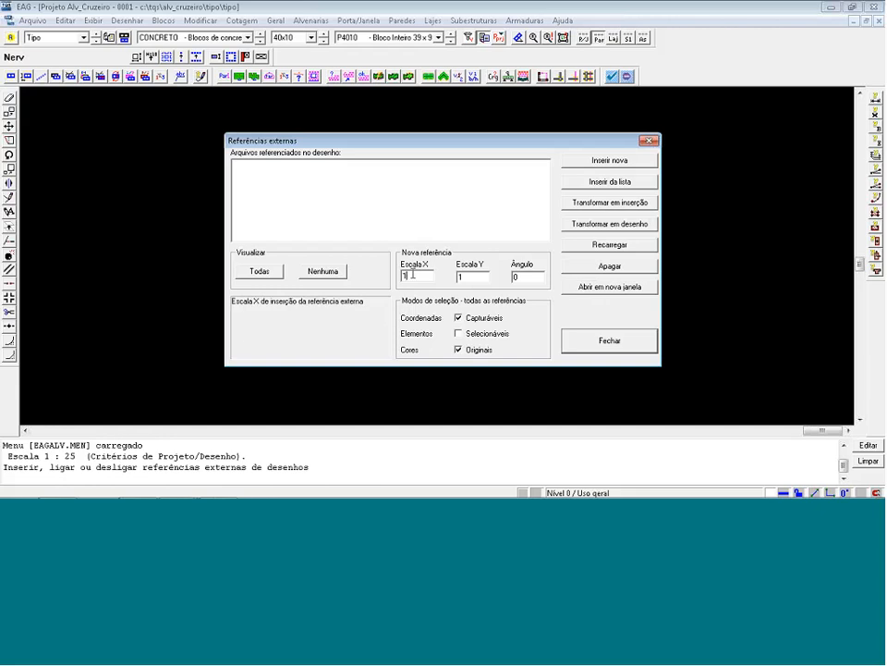
type("00")
left_click(469, 274)
type("00")
Insert Arq_Tipo from the GERAIS folder as an external reference at 0,0 and view the whole plan.
left_click(606, 164)
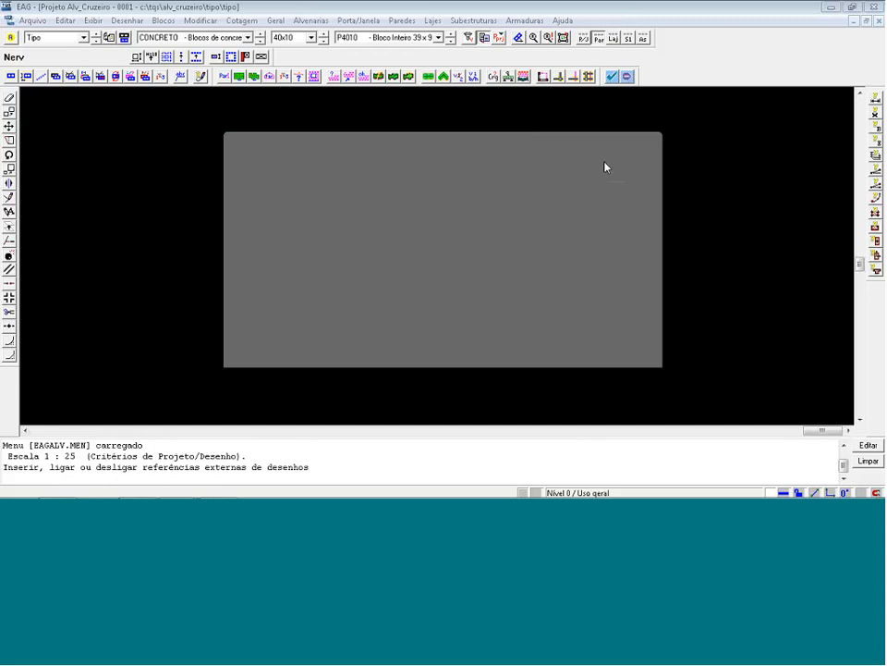
left_click(468, 61)
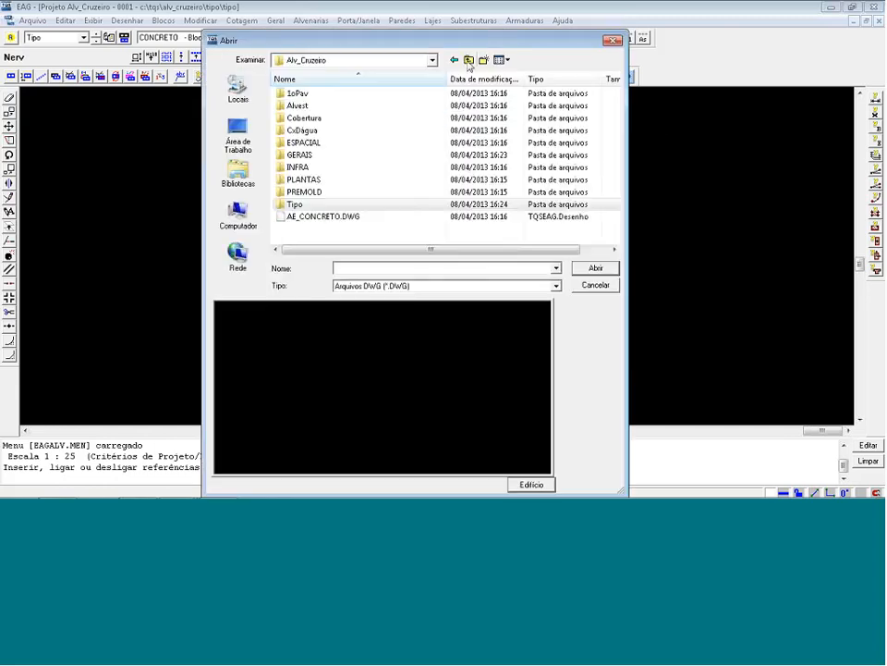
double_click(320, 155)
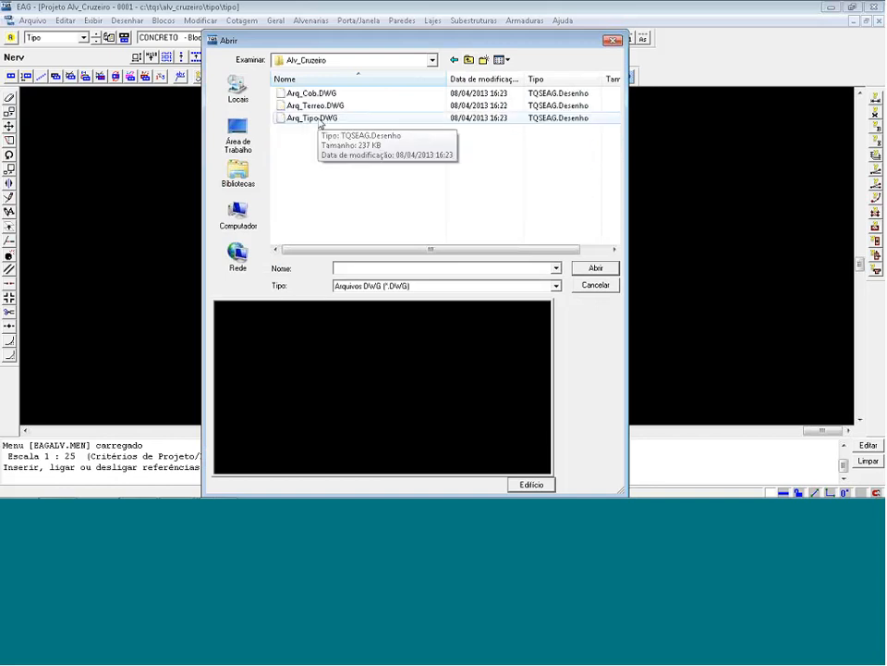
left_click(314, 118)
left_click(595, 268)
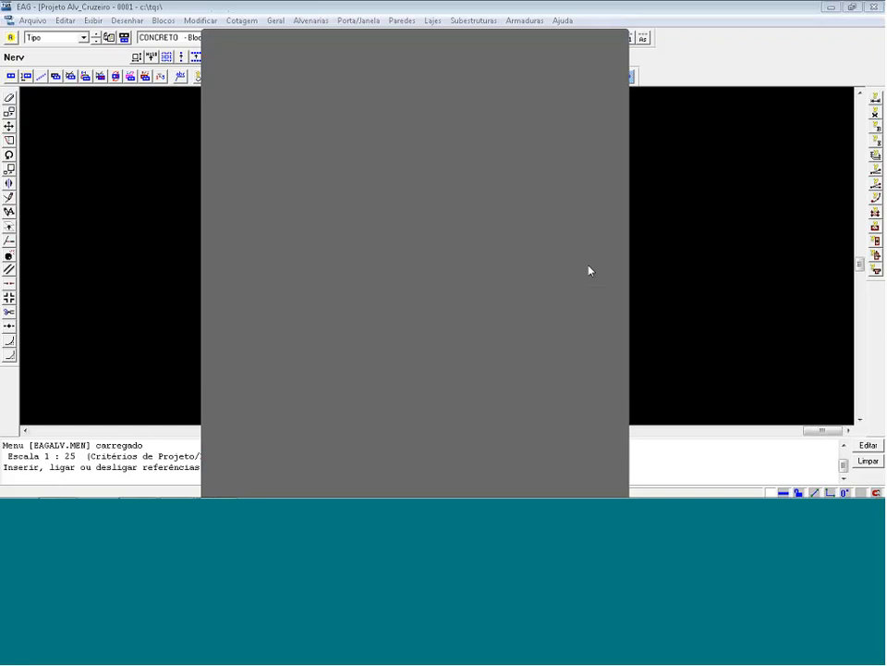
type("0,0")
key("Return")
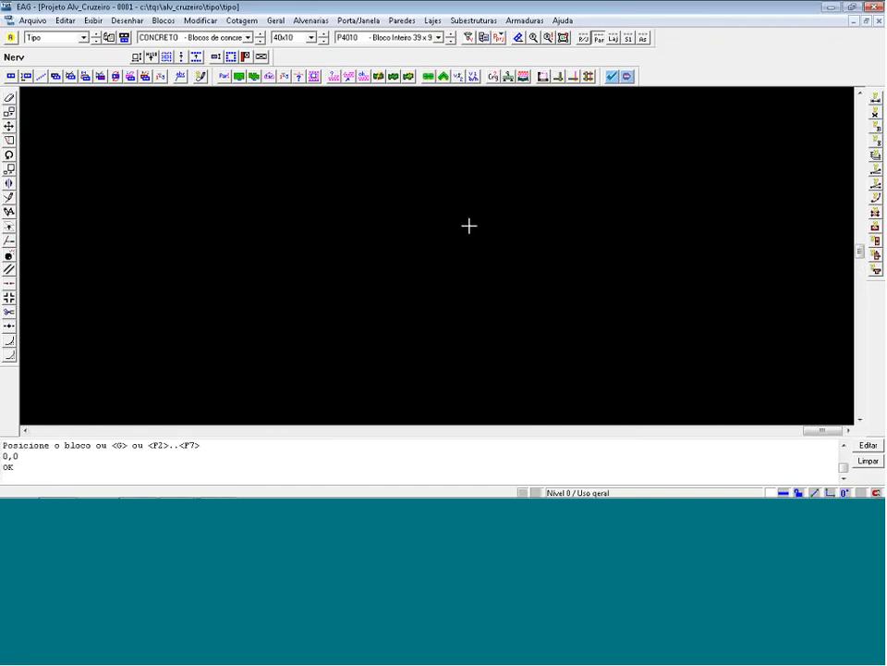
key("shift+F8")
scroll(469, 226, "down", 1)
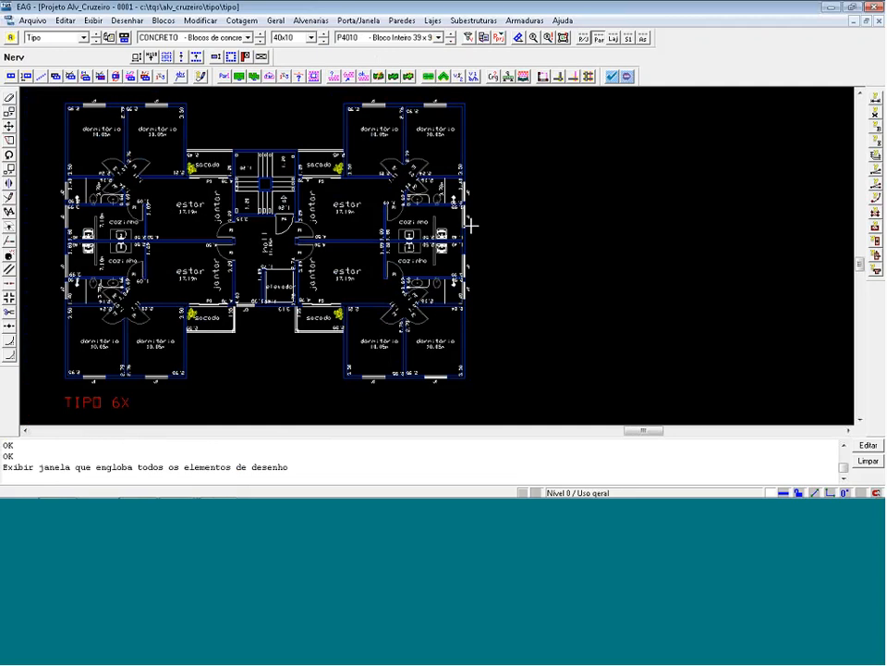
key("shift+F8")
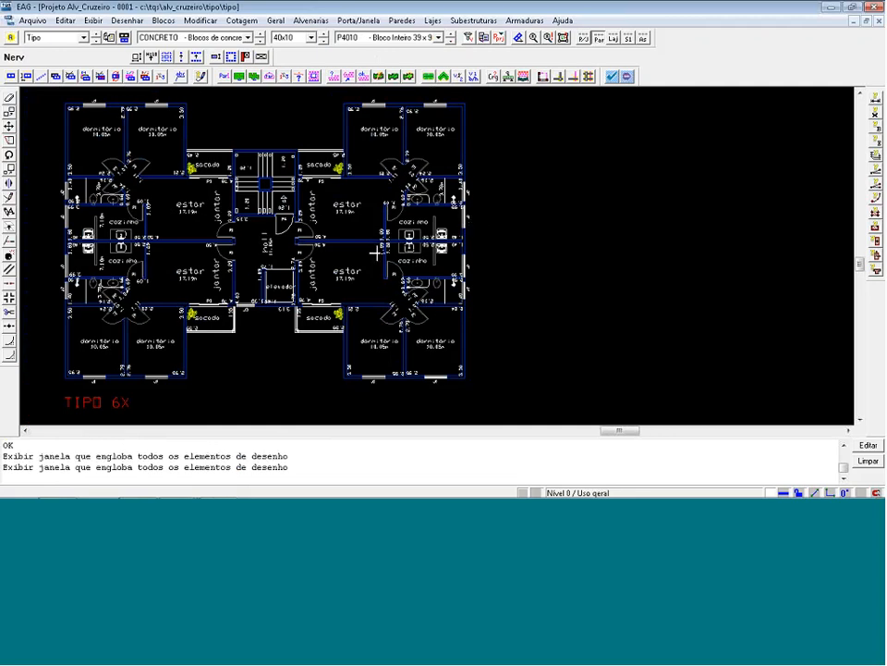
Measure the thickness of the horizontal wall between the two P1 doors on the left side of the hall.
left_click(220, 220)
left_click(257, 265)
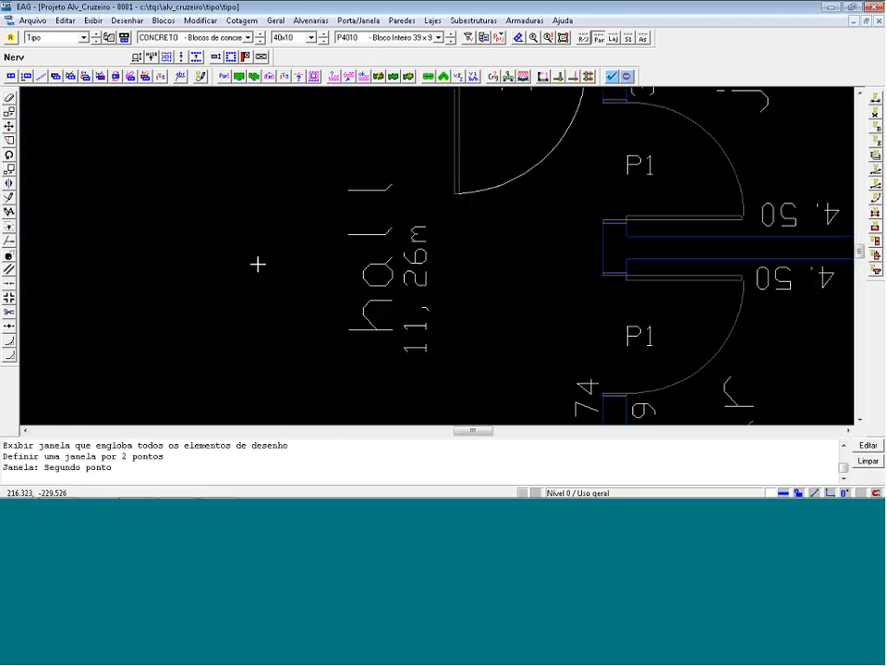
key("d")
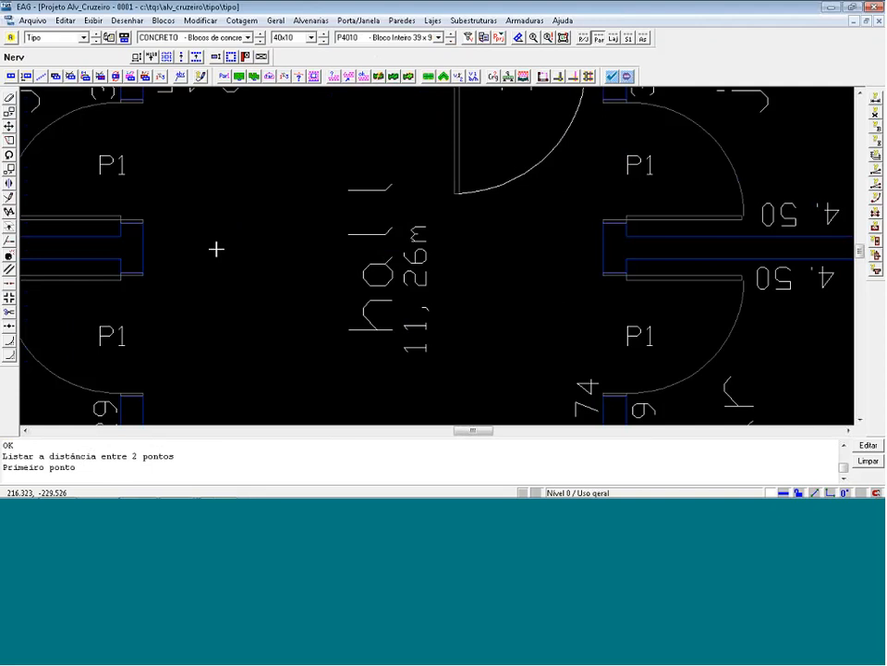
left_click(126, 251)
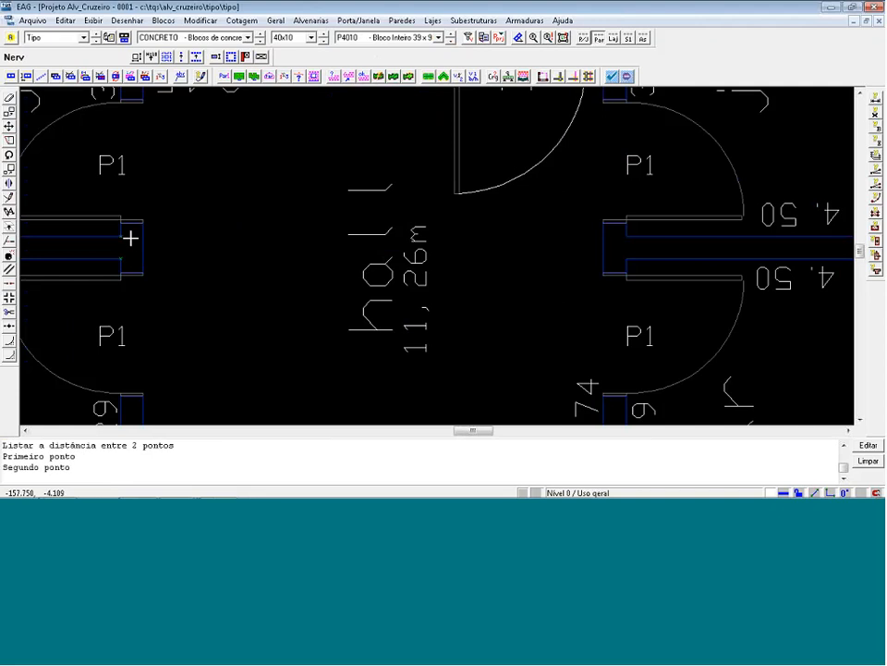
left_click(130, 238)
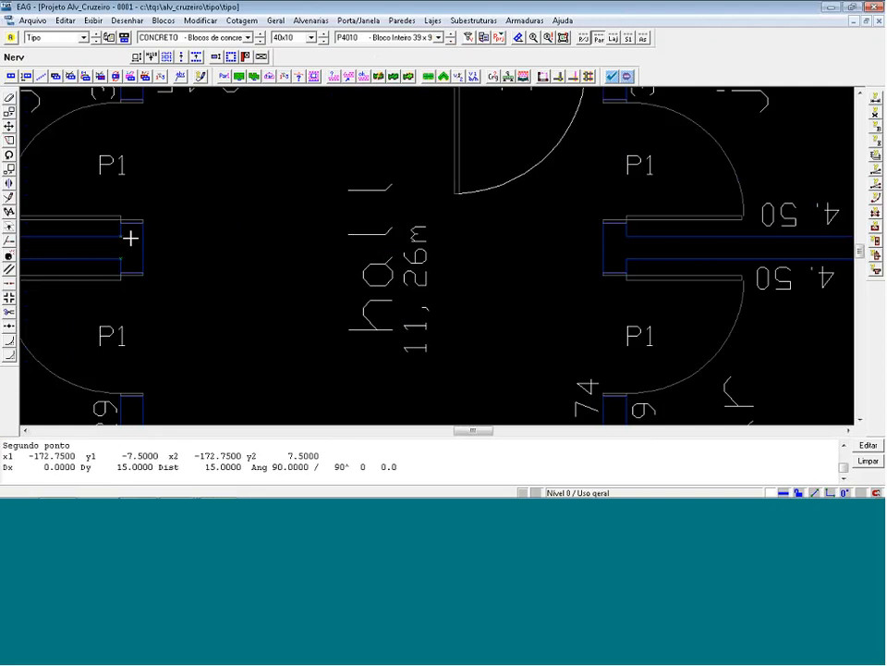
Turn off original colours for the external references so the architecture is drawn in grey, and view the whole plan.
left_click(484, 37)
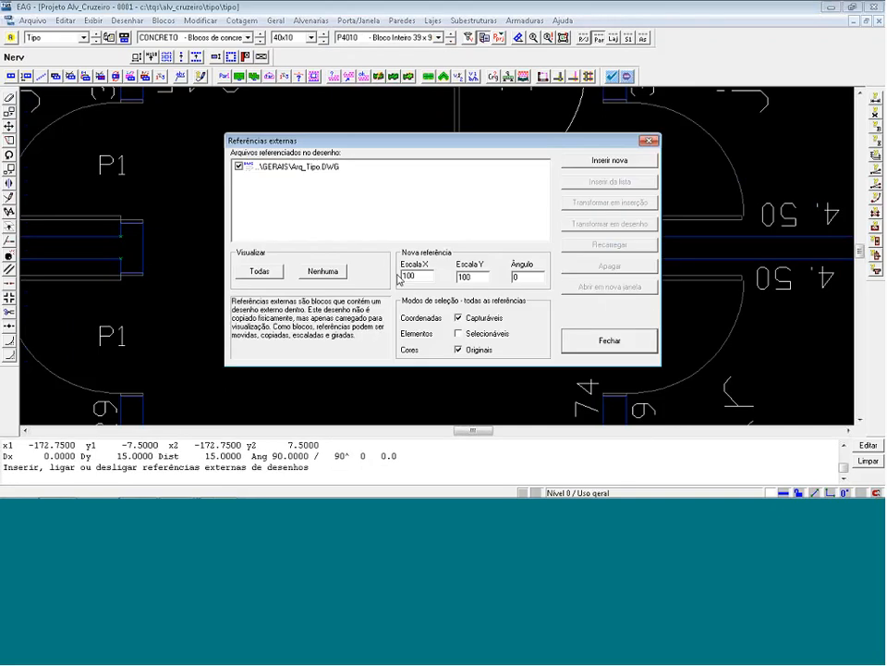
left_click(459, 350)
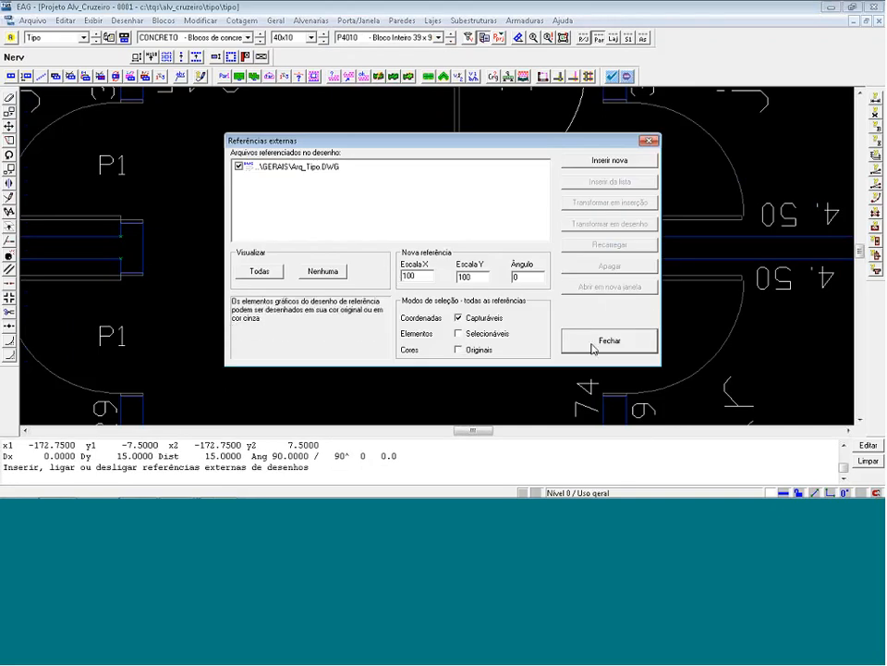
left_click(609, 341)
scroll(589, 338, "down", 4)
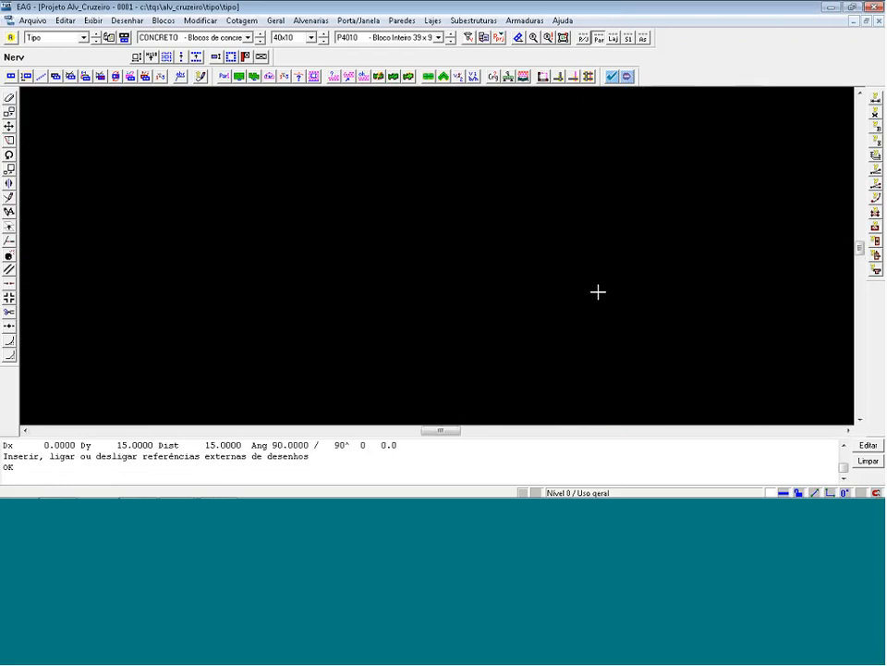
key("shift+F8")
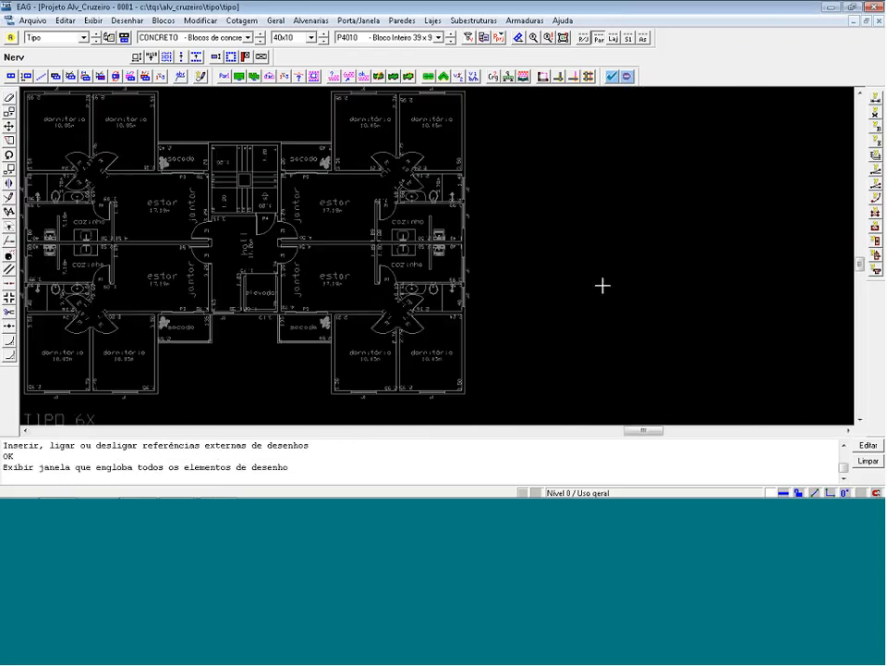
Set the coating (recobrimento/revestimento) to 0.5 cm for inserting block P3515 at the upper-left dormitório.
key("F8")
left_click(22, 90)
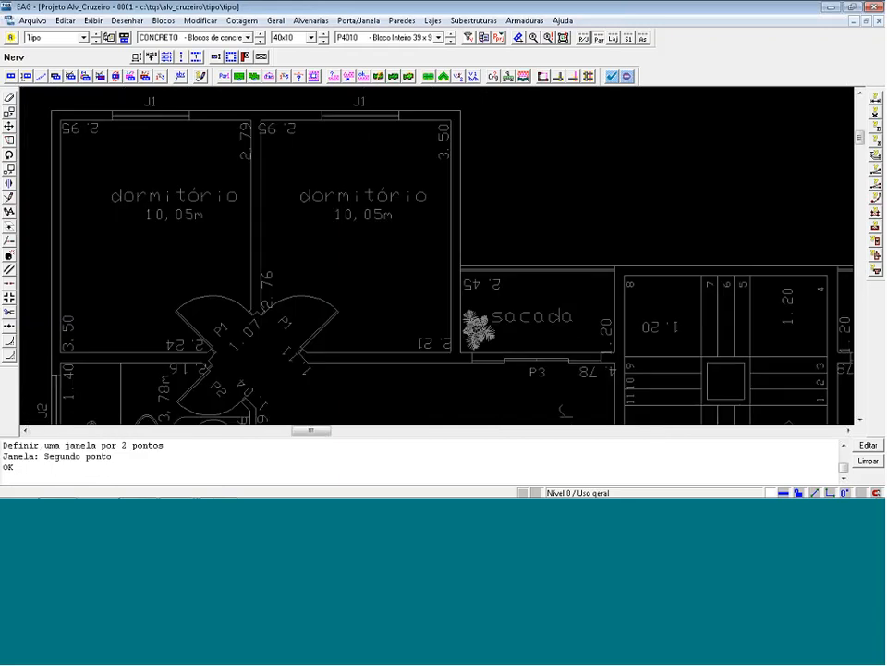
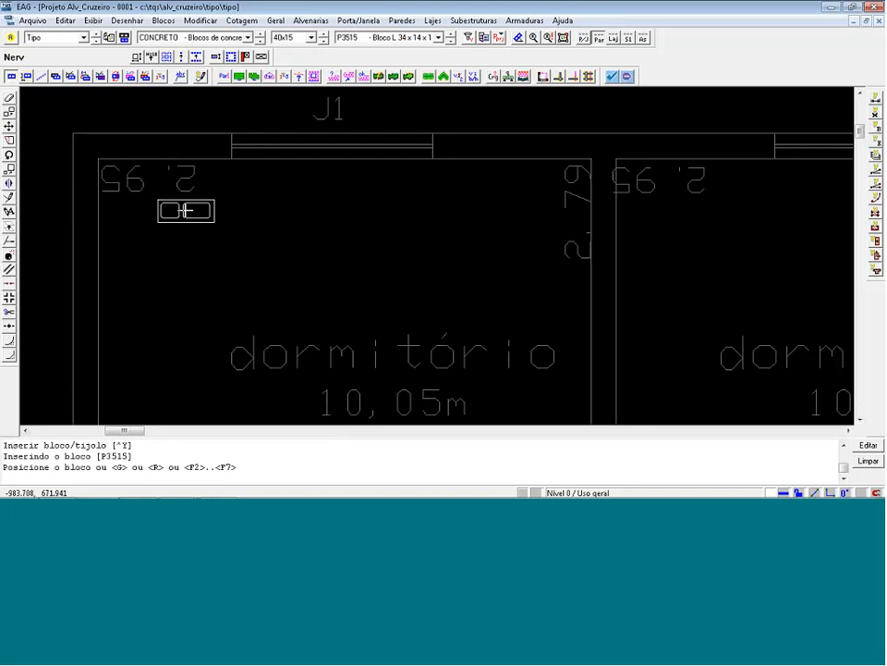
key("F2")
key("F3")
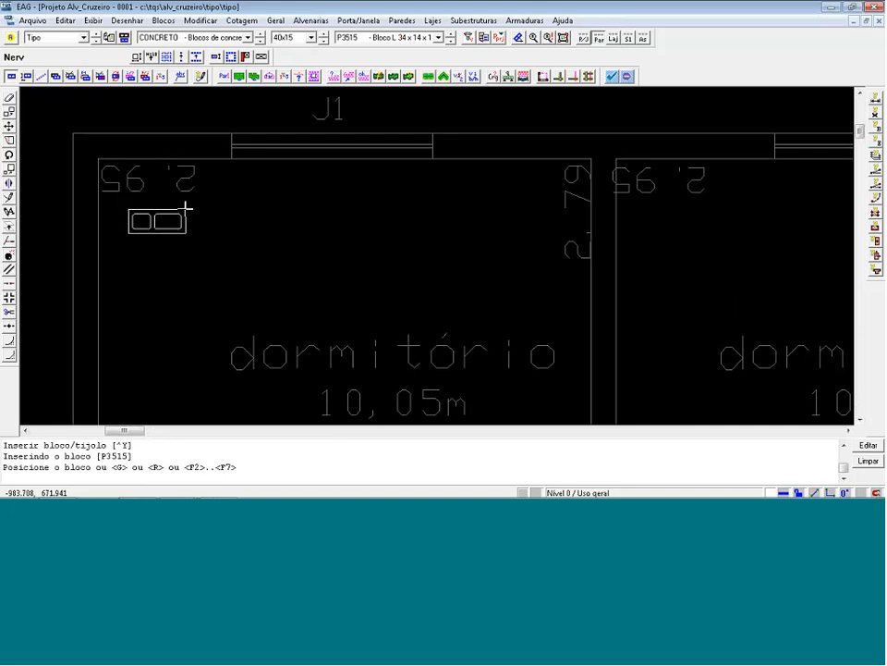
key("F4")
scroll(47, 94, "up", 9)
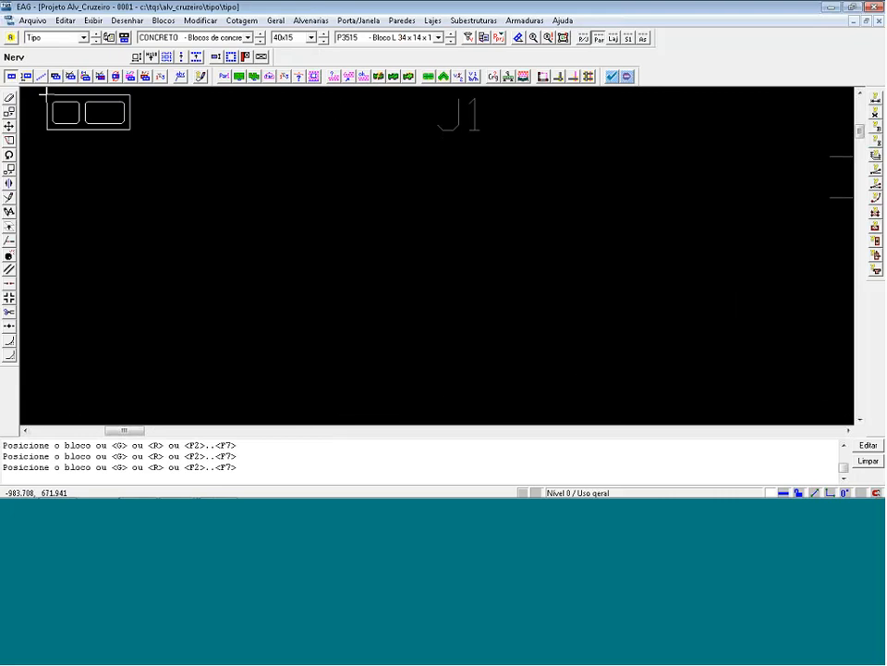
scroll(56, 107, "up", 2)
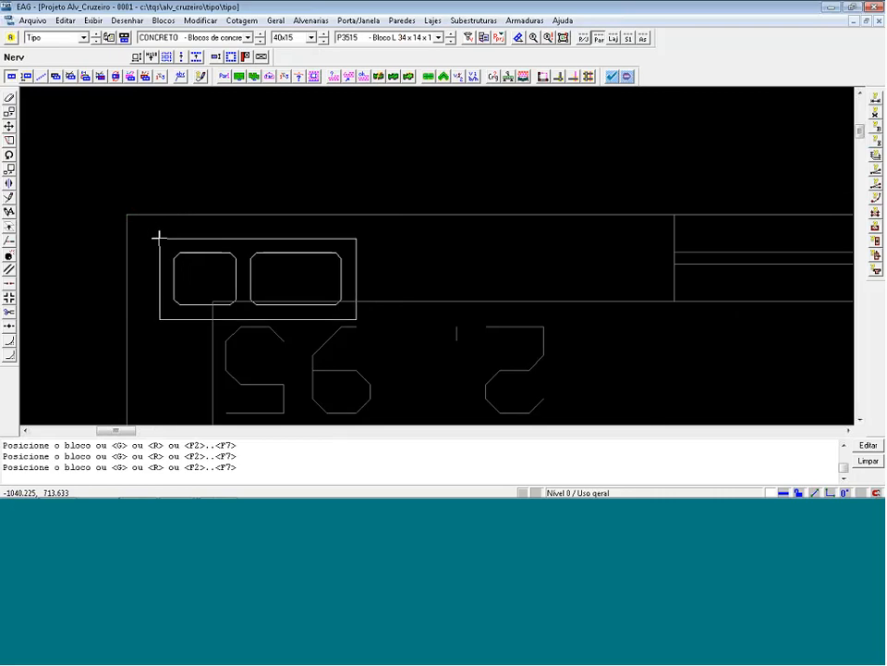
left_click(159, 237)
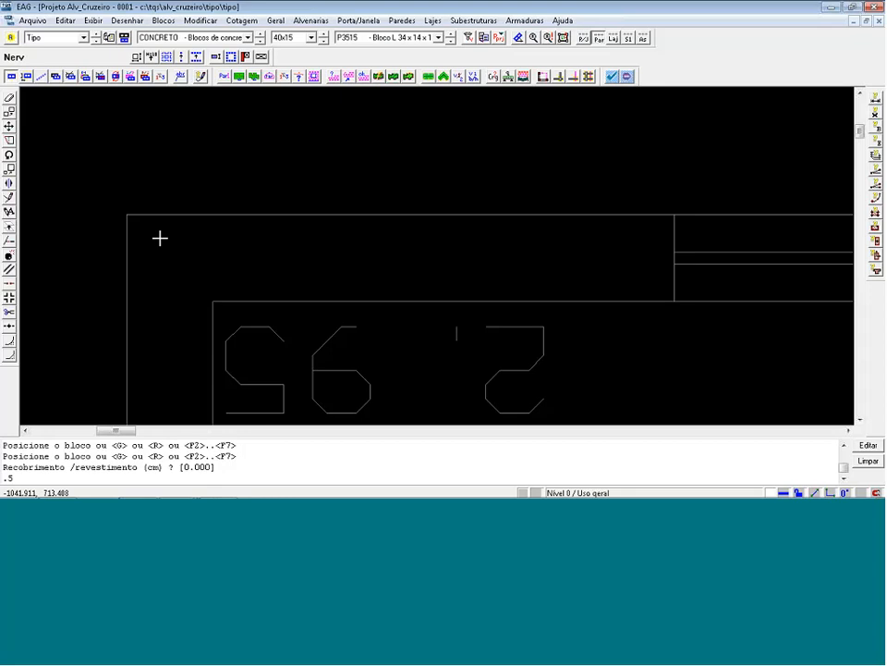
key("Return")
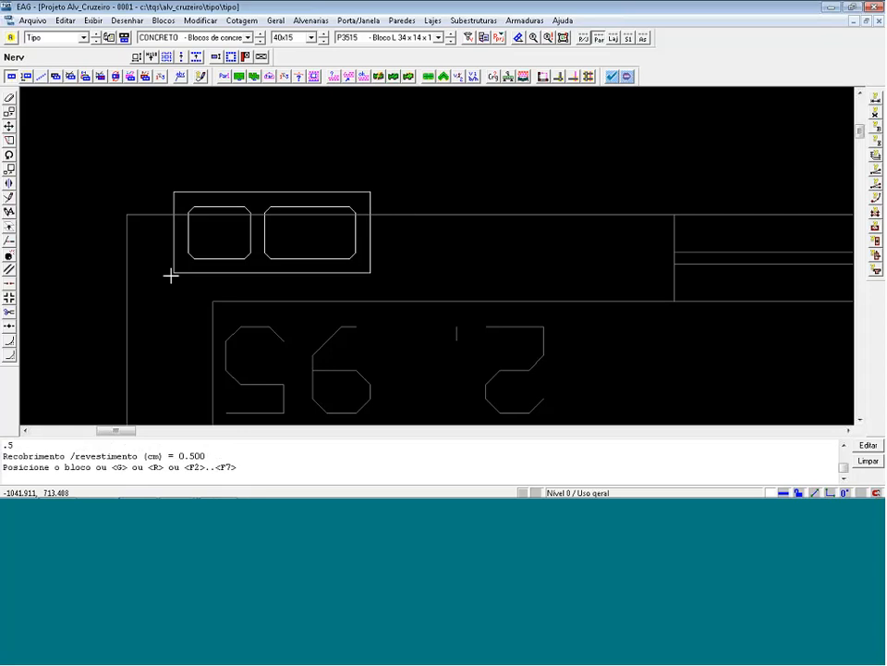
Place block P3515 horizontally at the outer upper-left corner of the dormitório walls, using the block's upper-left corner as insertion point.
key("F2")
key("F2")
key("F2")
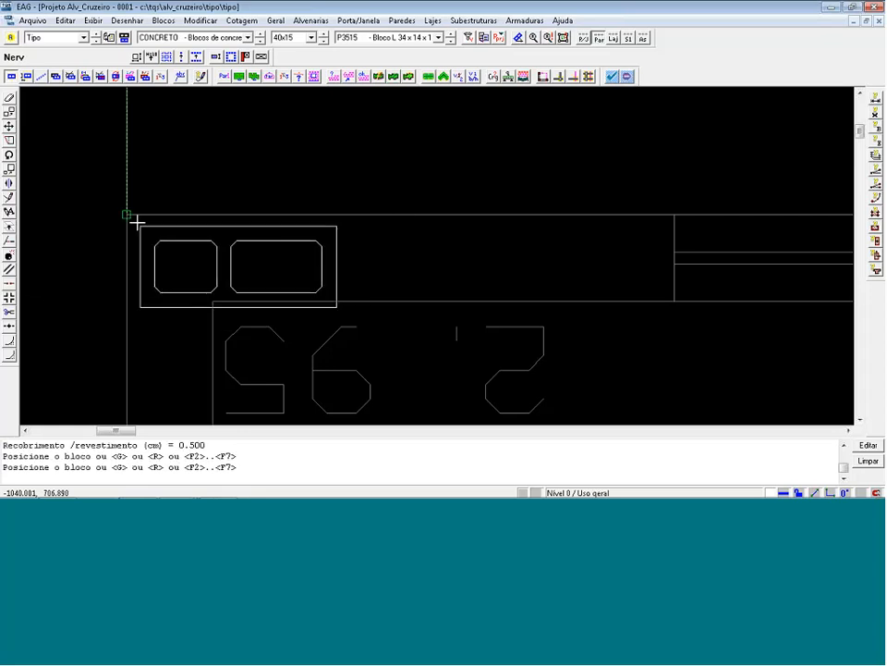
left_click(134, 221)
scroll(83, 293, "down", 1)
scroll(95, 269, "up", 2)
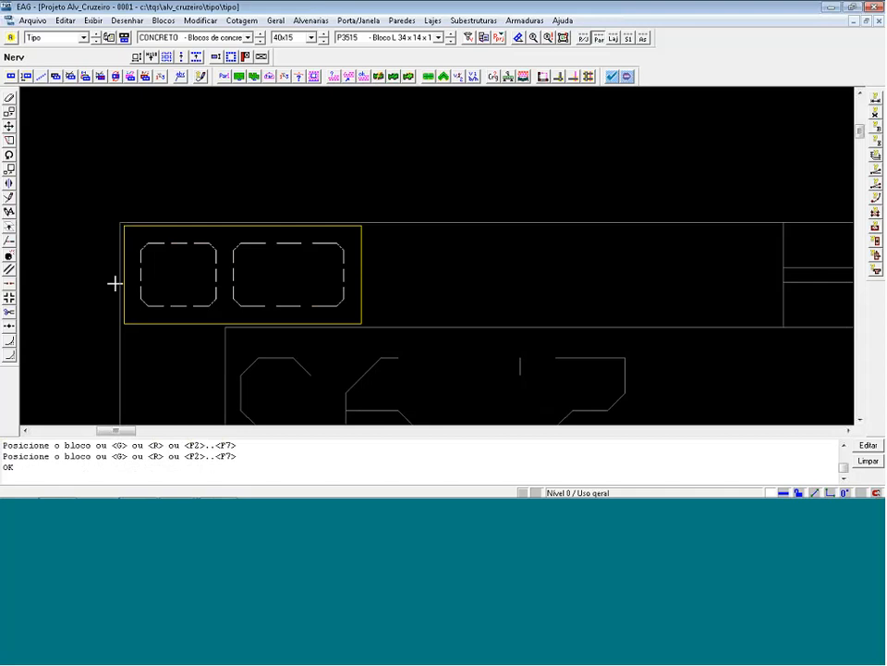
Place block P4015 horizontally, referenced to the corner P3515 block, on the upper wall of the upper-left dormitório.
scroll(182, 206, "down", 2)
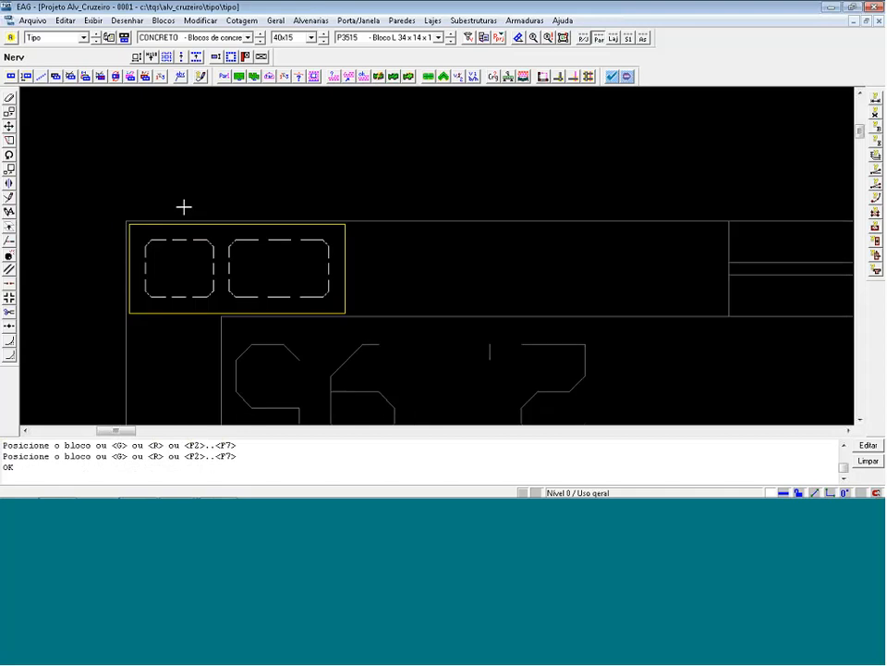
scroll(177, 203, "down", 2)
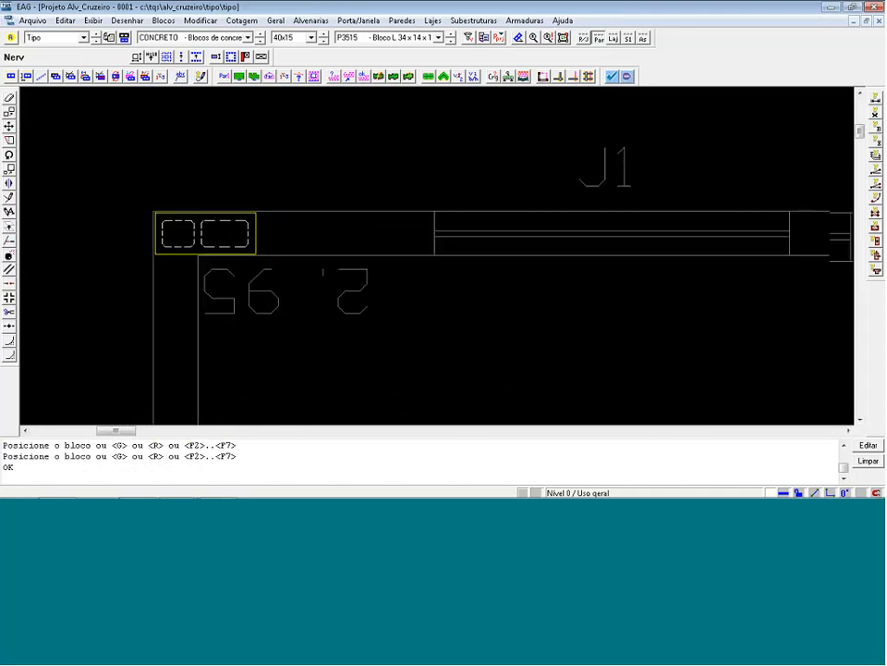
left_click(438, 37)
left_click(362, 48)
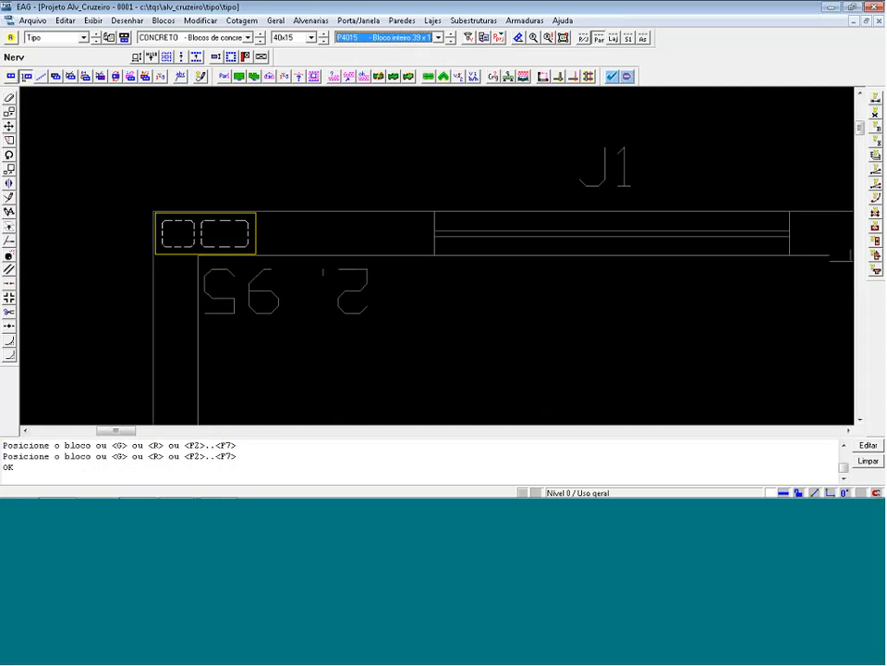
left_click(17, 78)
left_click(311, 233)
scroll(180, 194, "down", 1)
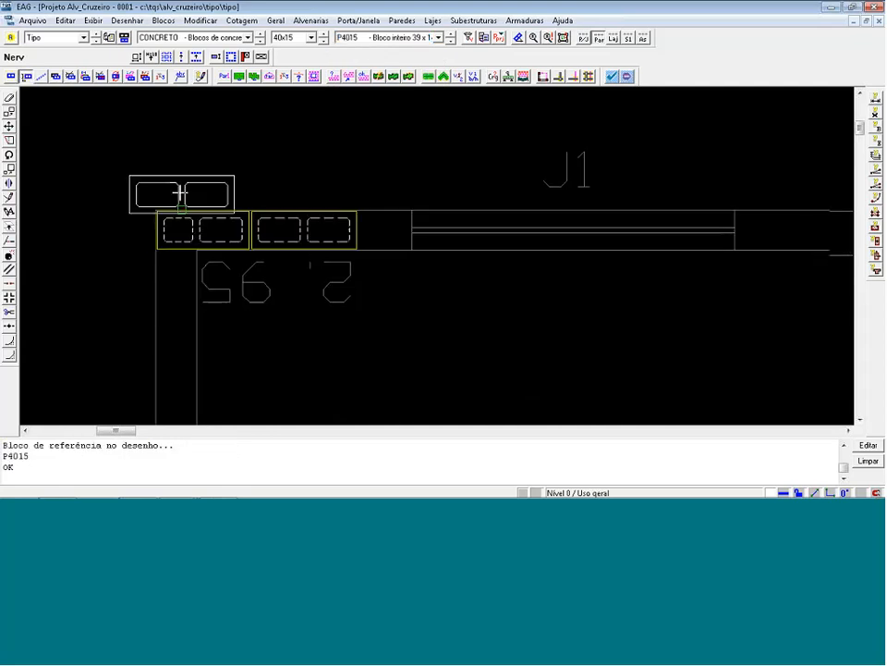
Continue the upper wall row with six more P4015 blocks in sequence, up to the wall dividing the two dormitórios.
scroll(180, 192, "down", 2)
left_click(296, 211)
left_click(352, 211)
left_click(606, 224)
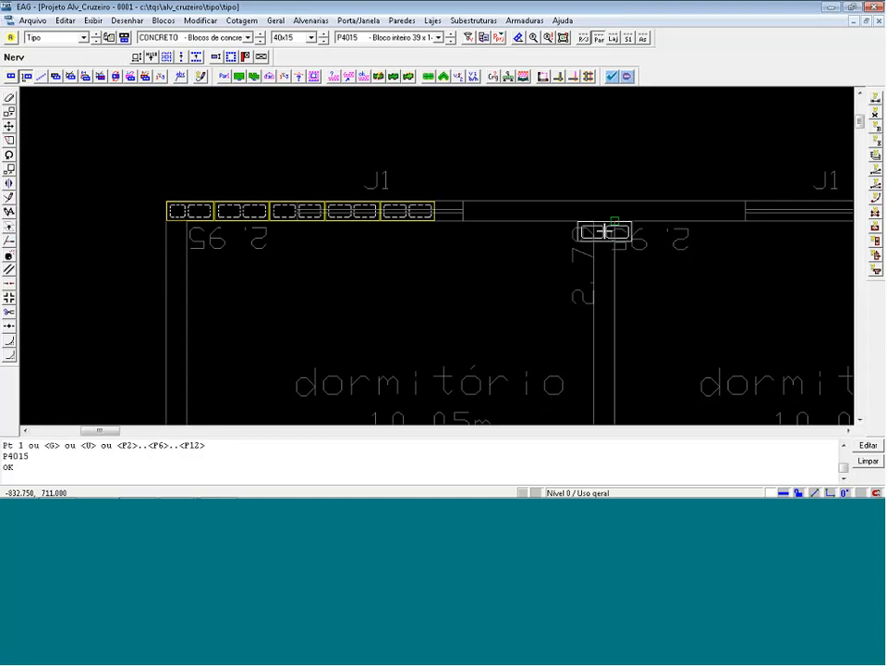
left_click(619, 227)
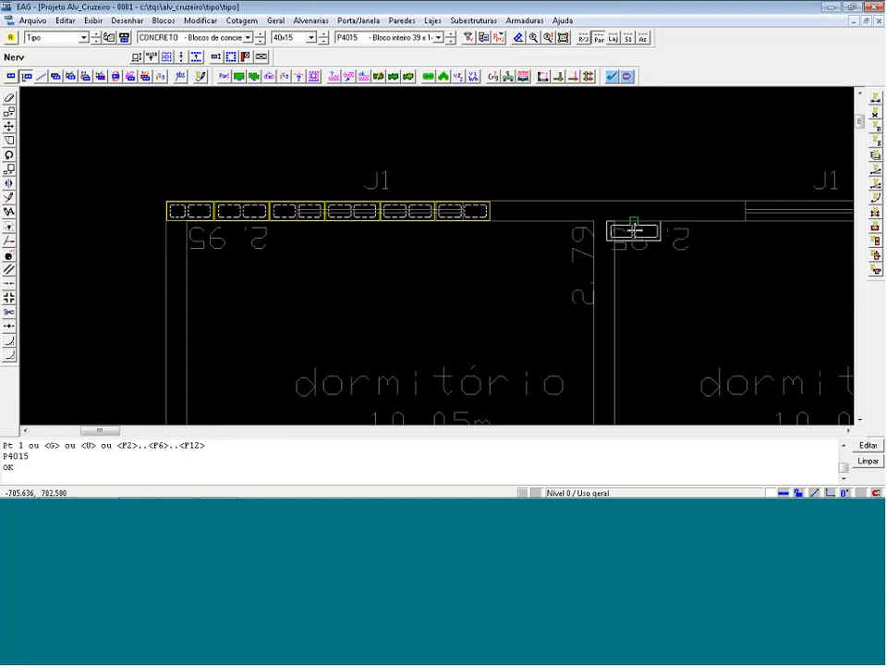
left_click(636, 240)
left_click(573, 212)
key("Return")
scroll(627, 182, "up", 3)
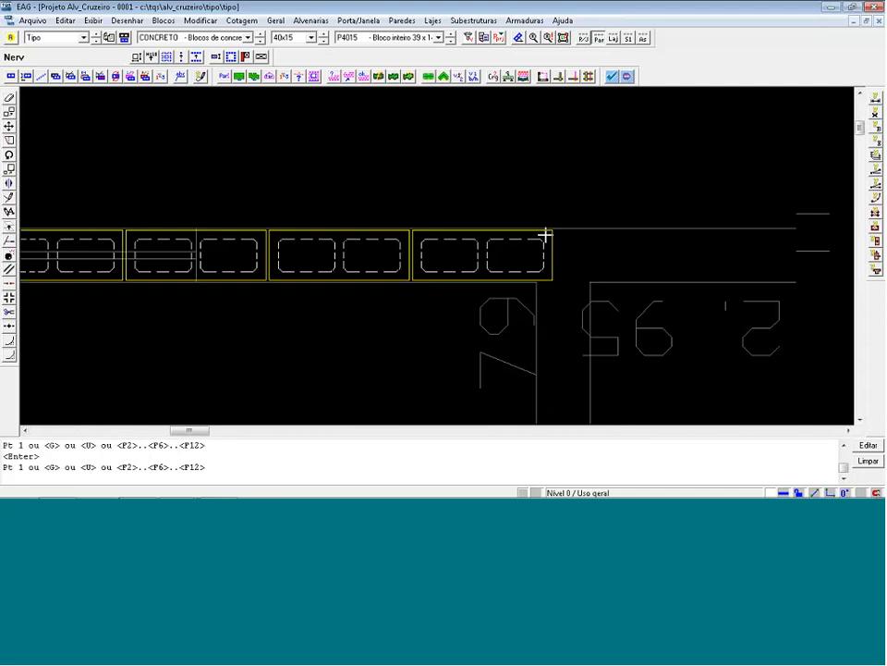
scroll(545, 259, "down", 3)
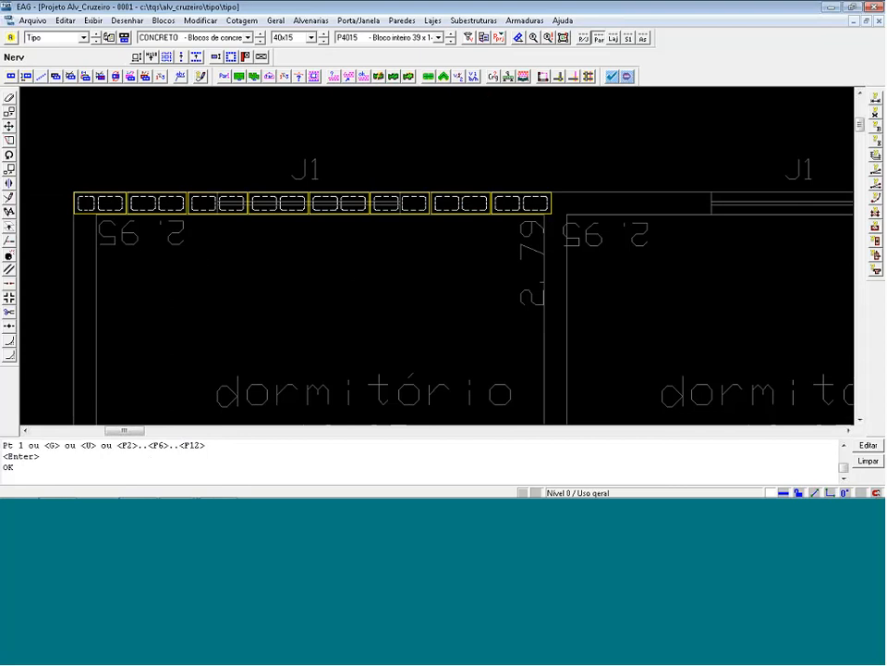
Delete the last P4015 block overlapping the dividing wall and put a horizontal P3515 block in its place.
left_click(526, 203)
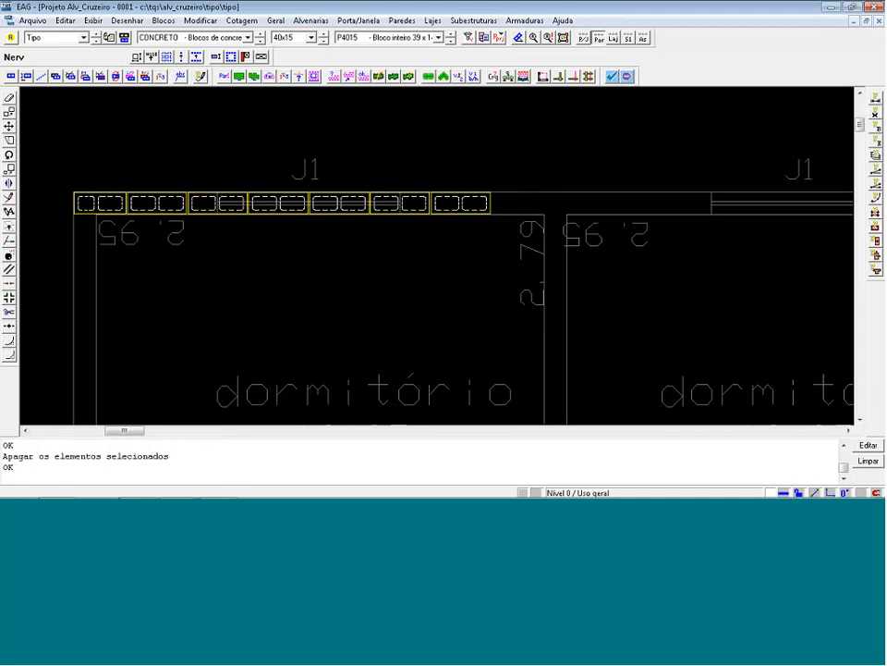
left_click(377, 38)
left_click(397, 74)
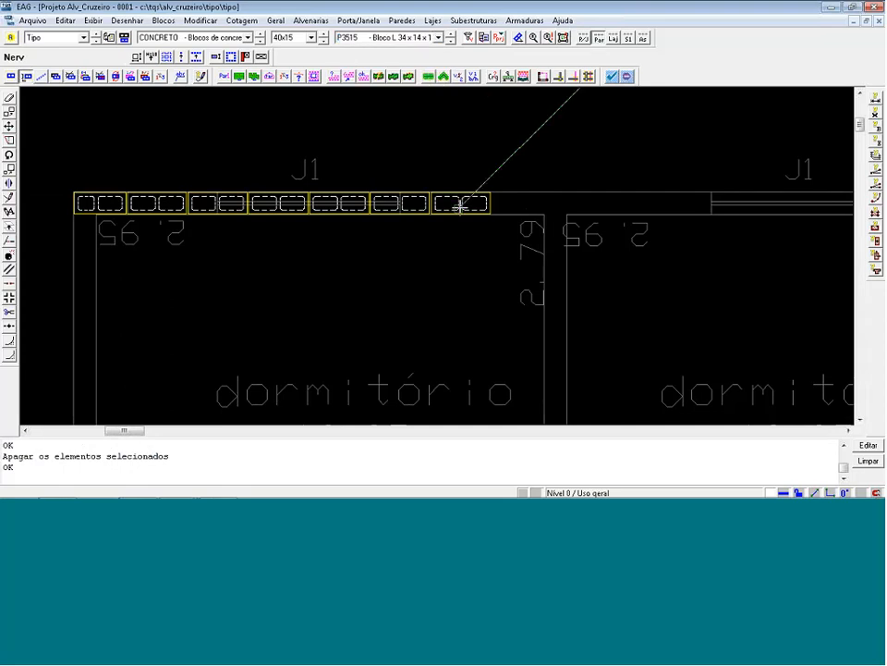
left_click(556, 209)
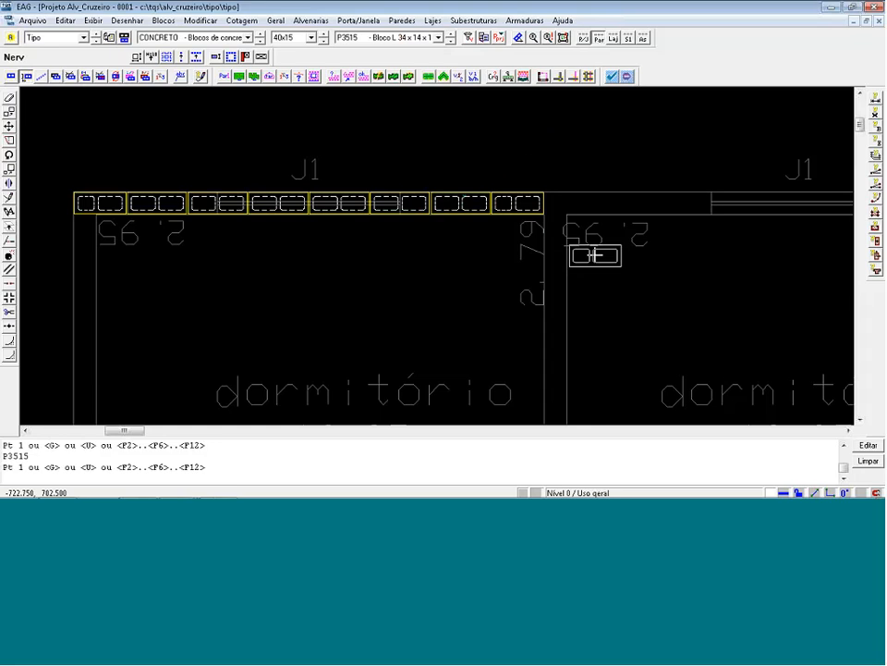
Place a P3515 block vertically at the upper end of the dividing wall and a horizontal one beside it, starting the next dormitório's wall.
key("g")
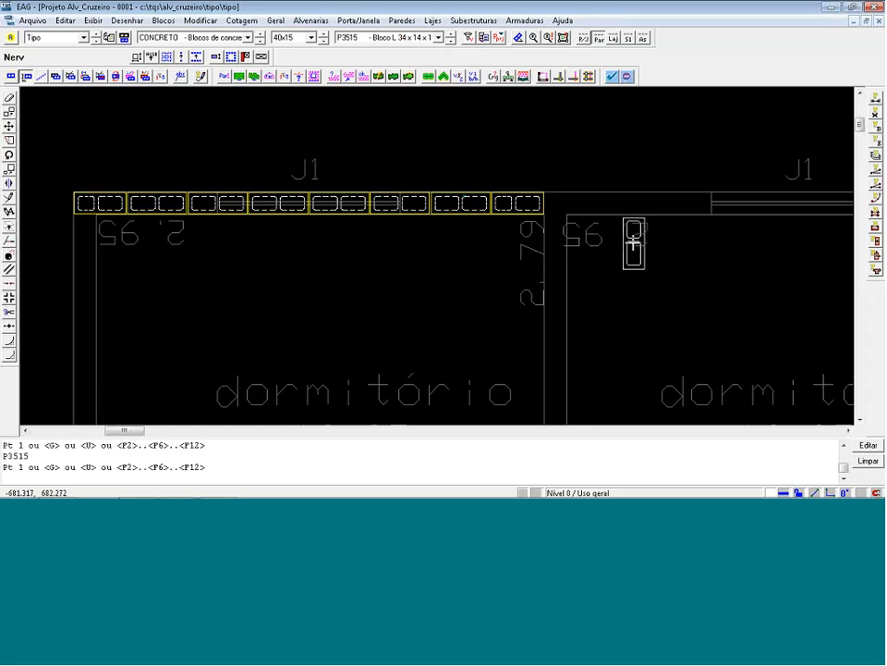
left_click(633, 244)
scroll(489, 167, "down", 5)
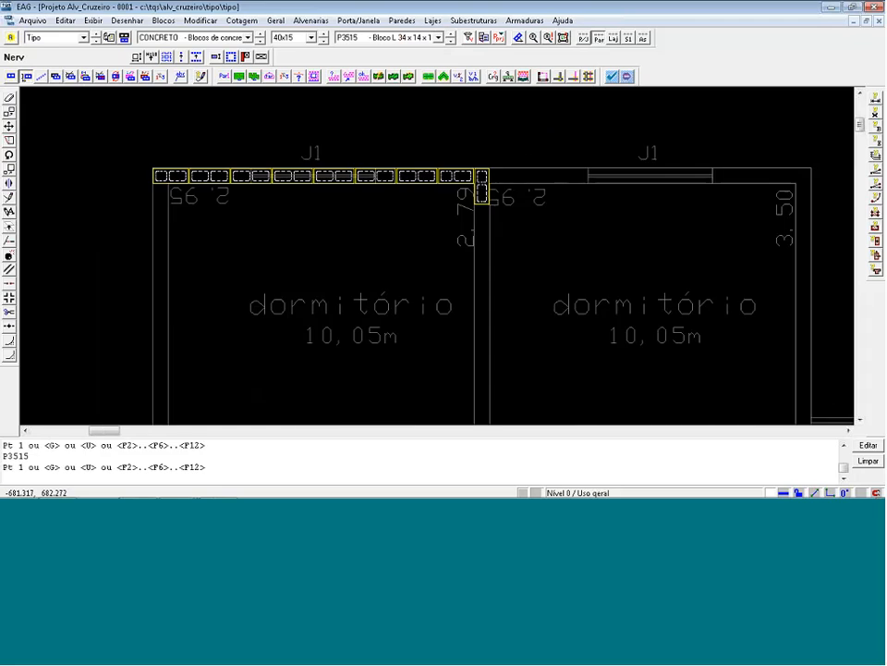
scroll(564, 123, "up", 3)
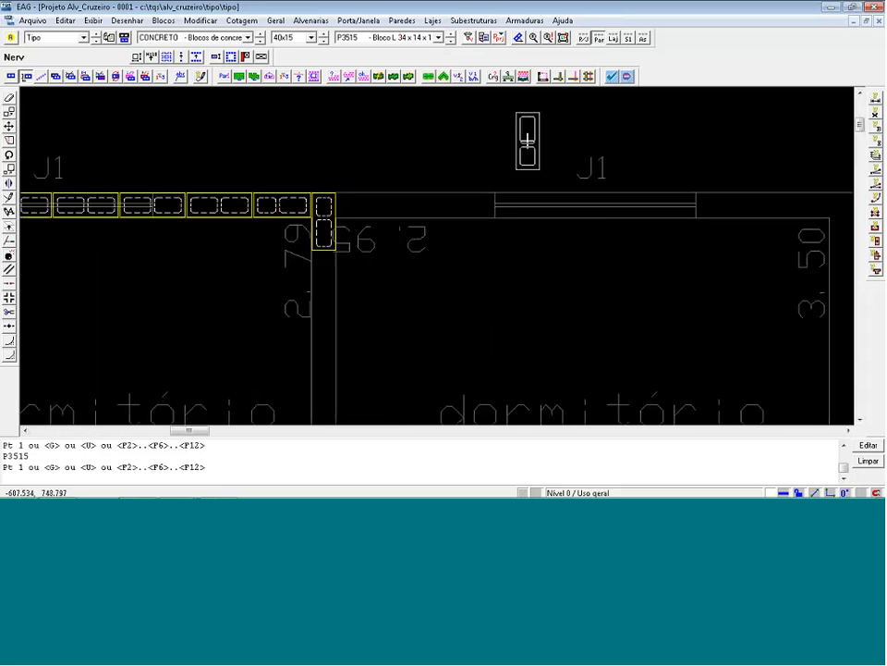
key("g")
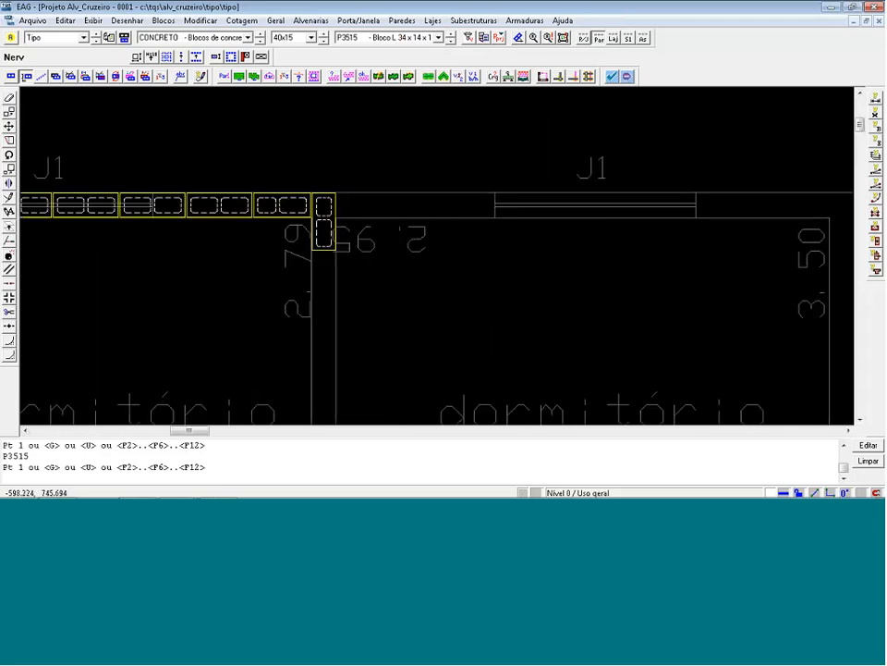
left_click(365, 205)
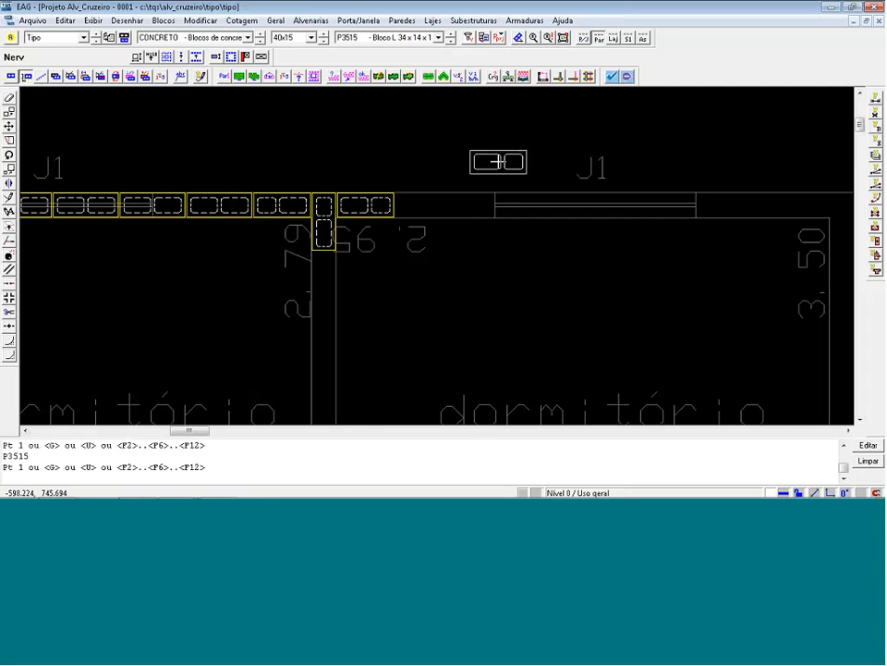
Place a row of six P4015 blocks along the second dormitório's upper wall, continuing from the horizontal P3515 block.
left_click(398, 40)
left_click(370, 53)
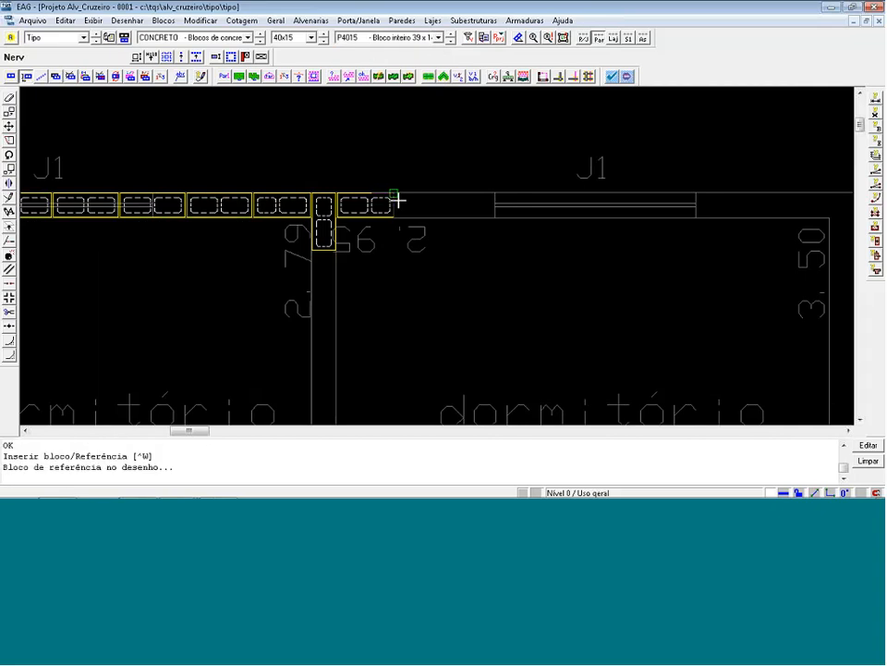
scroll(324, 181, "down", 3)
scroll(555, 170, "up", 2)
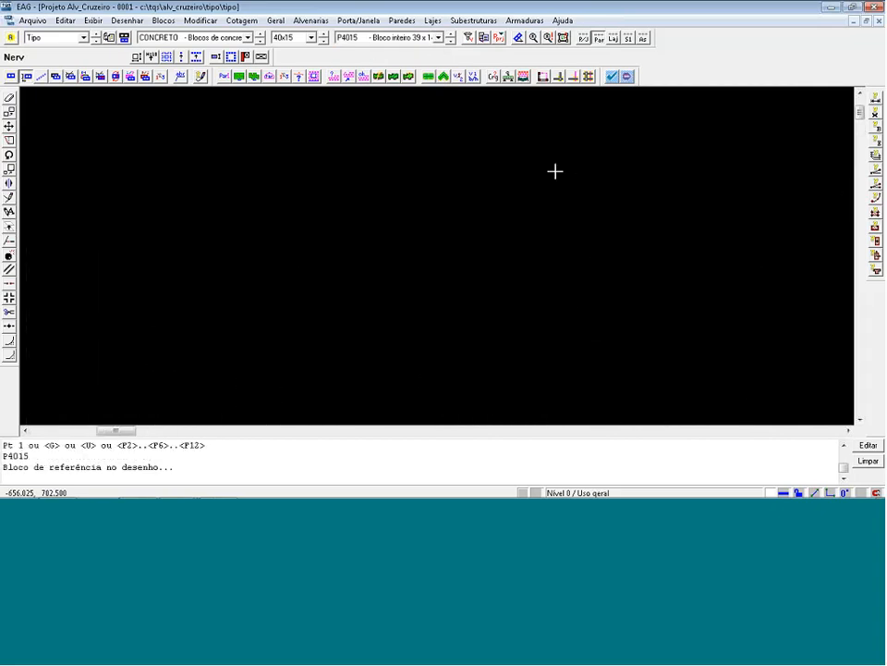
left_click(600, 221)
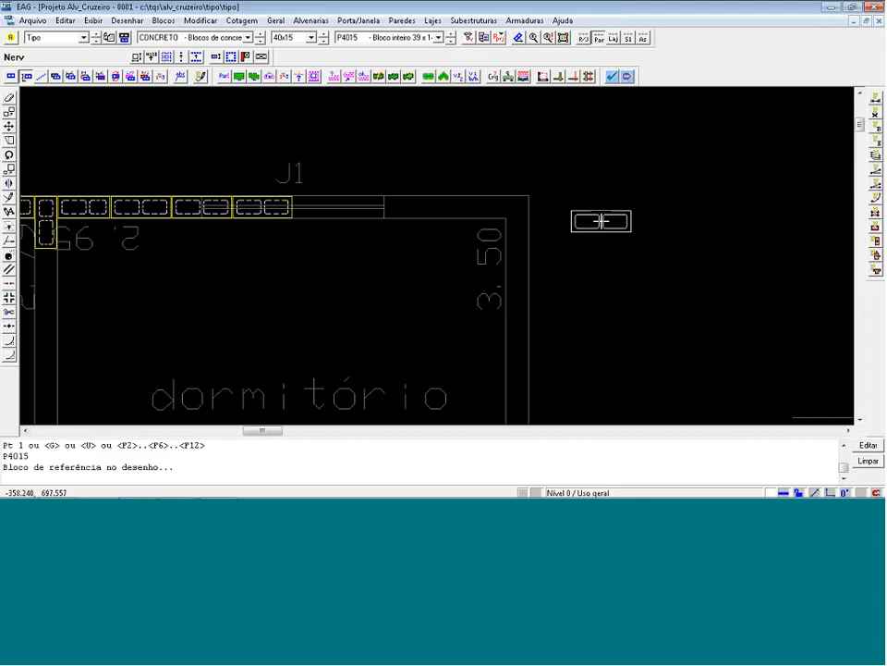
left_click(616, 226)
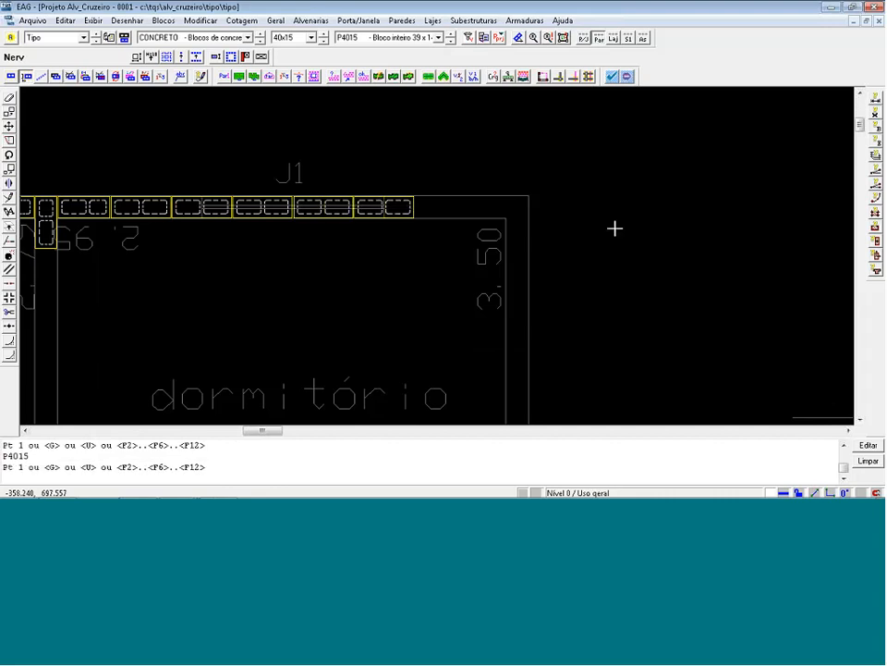
left_click(618, 245)
scroll(518, 204, "up", 1)
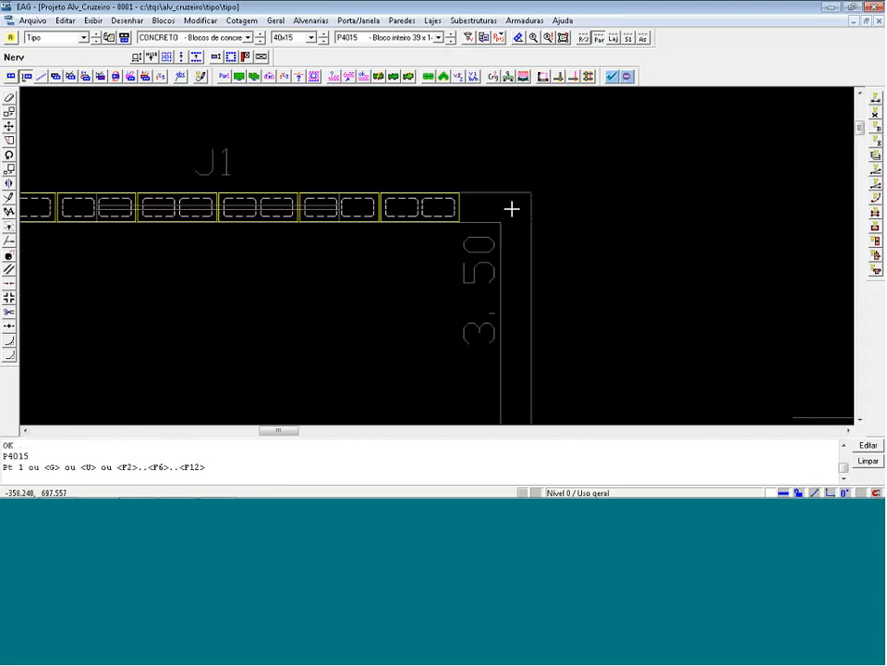
Place block P3515 horizontally at the outer upper-right corner of the second dormitório, ending the upper wall row.
left_click(439, 37)
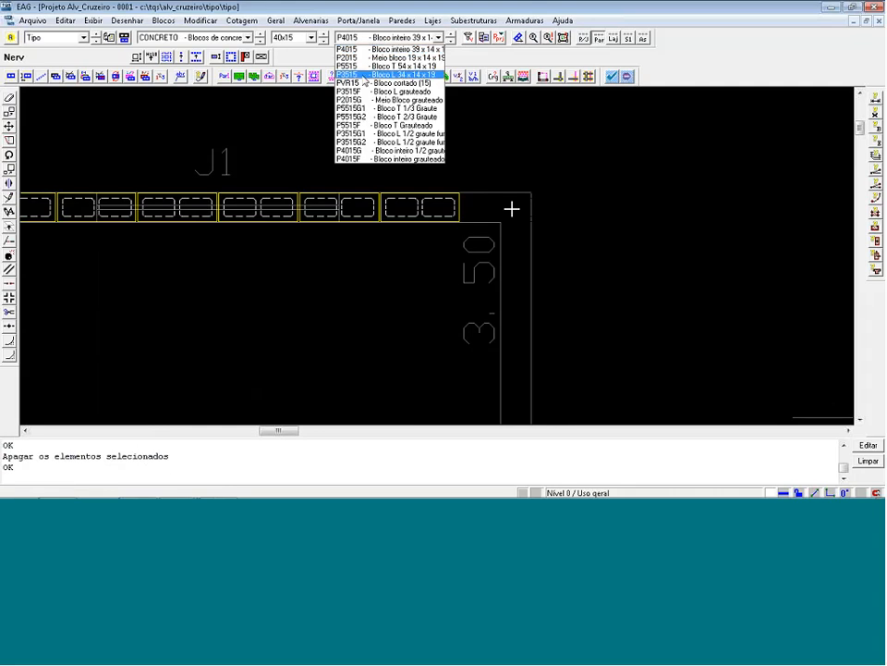
left_click(379, 99)
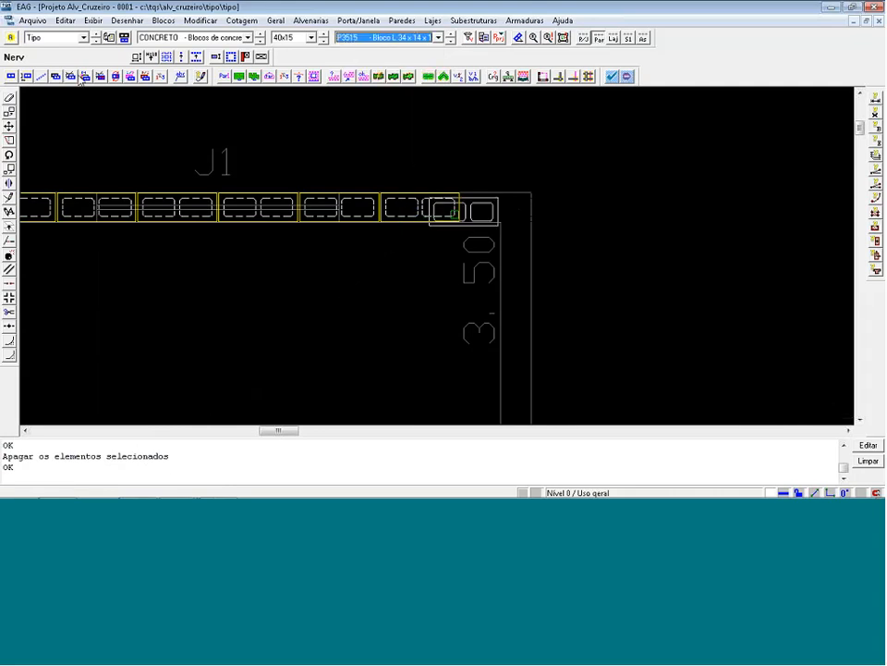
left_click(570, 216)
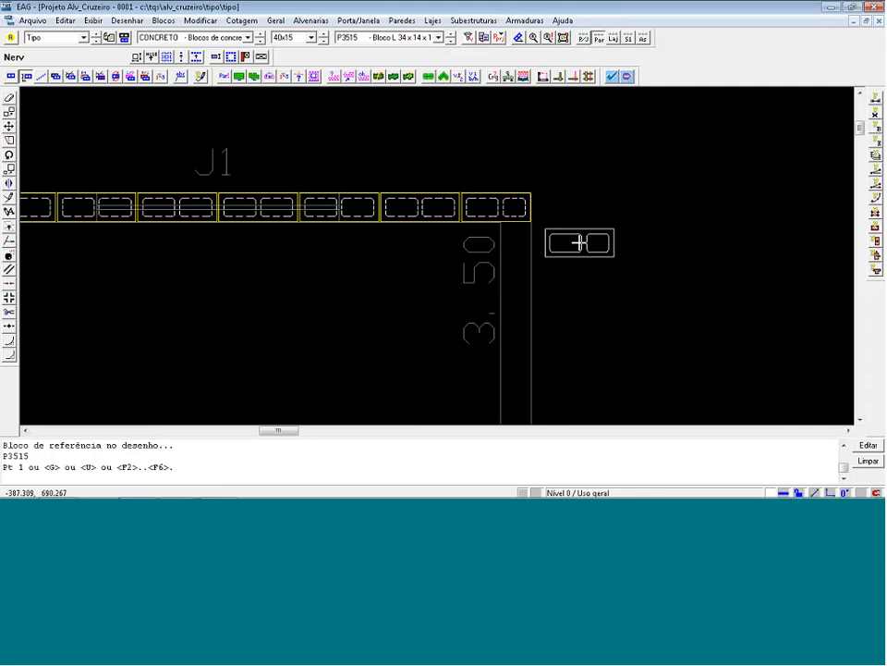
Place a P4015 block vertically directly below the upper-right corner block, on the second dormitório's outer side wall.
key("F2")
key("F2")
key("F2")
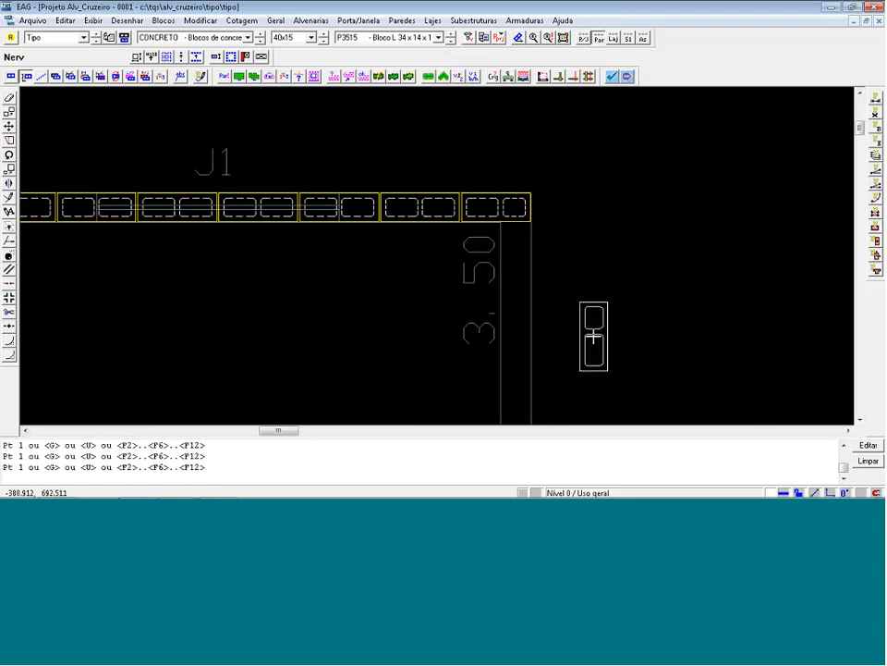
key("F6")
key("F6")
key("F6")
key("F6")
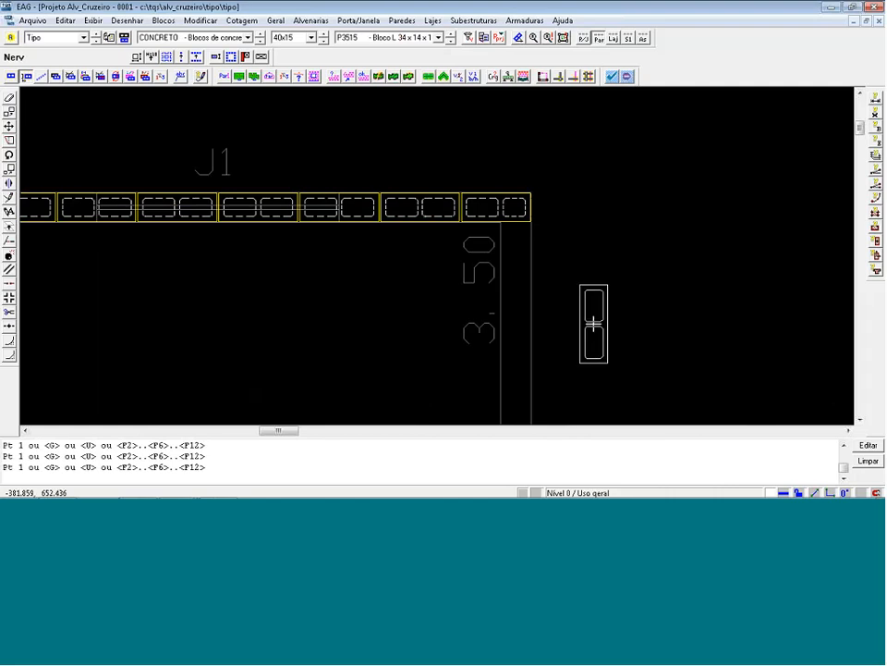
left_click(516, 261)
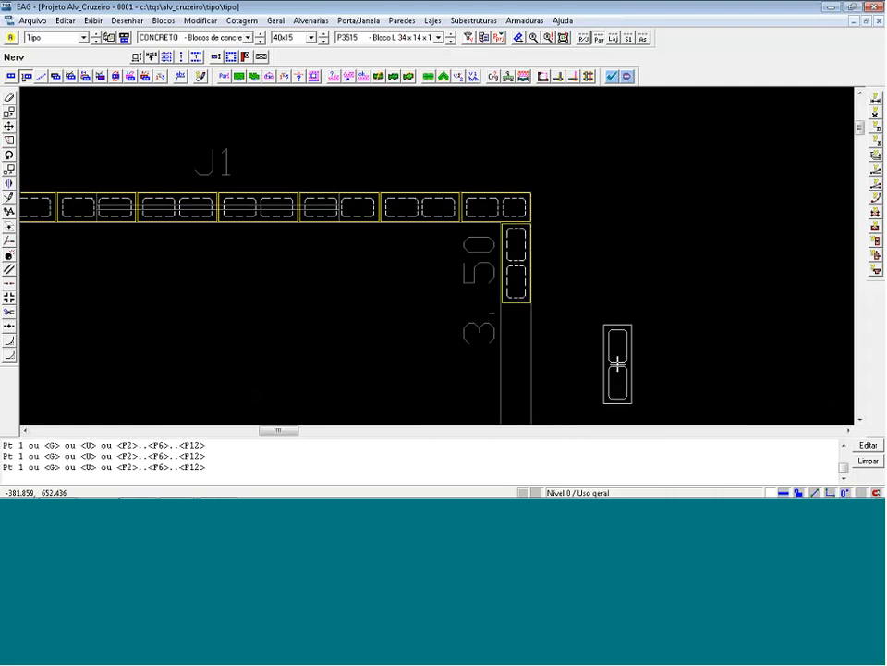
Add five more vertical P4015 blocks down the second dormitório's outer side wall to the sacada junction.
scroll(506, 153, "down", 2)
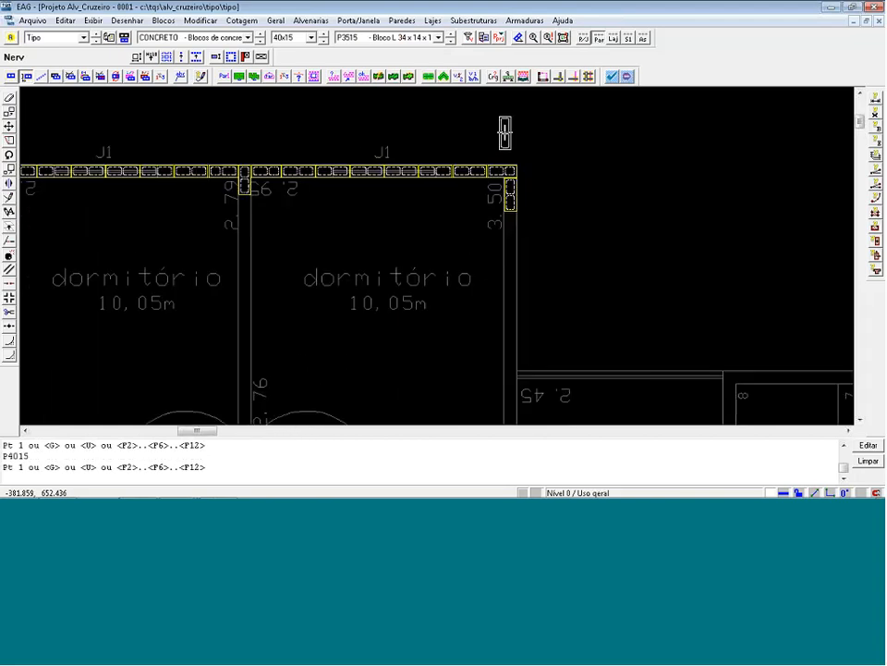
scroll(508, 139, "down", 1)
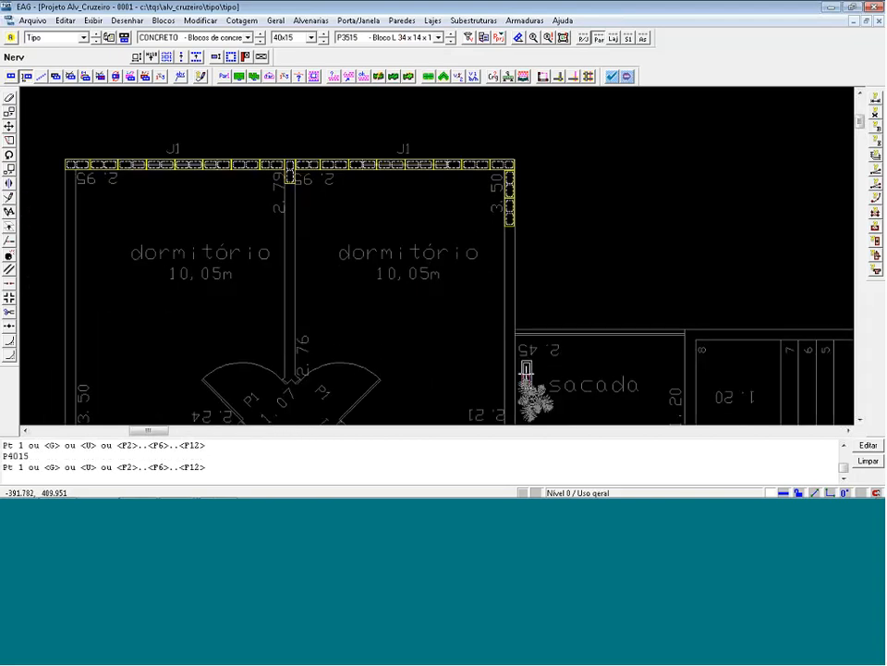
left_click(525, 377)
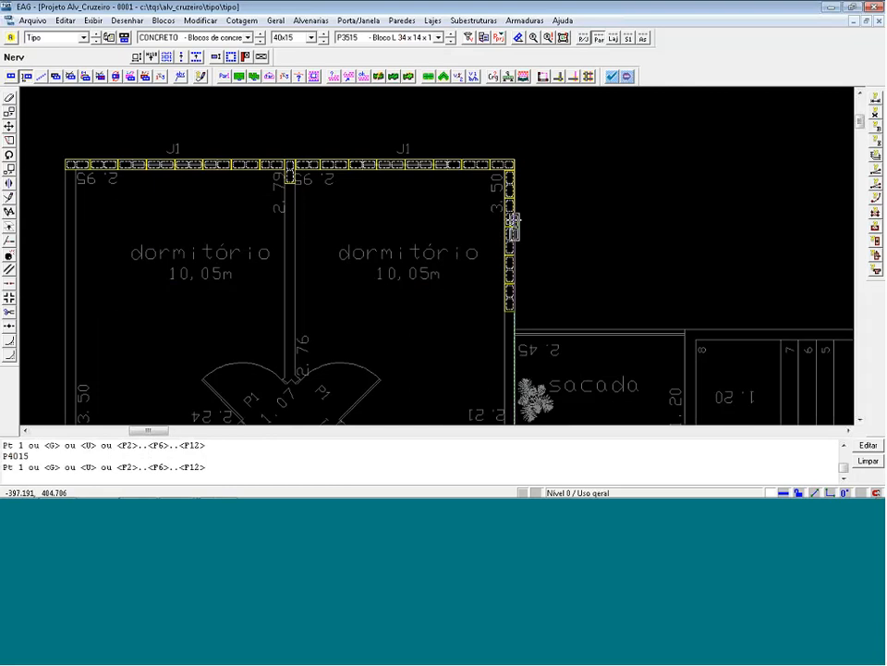
scroll(511, 180, "down", 1)
middle_click_drag(529, 333, 527, 319)
scroll(528, 324, "up", 1)
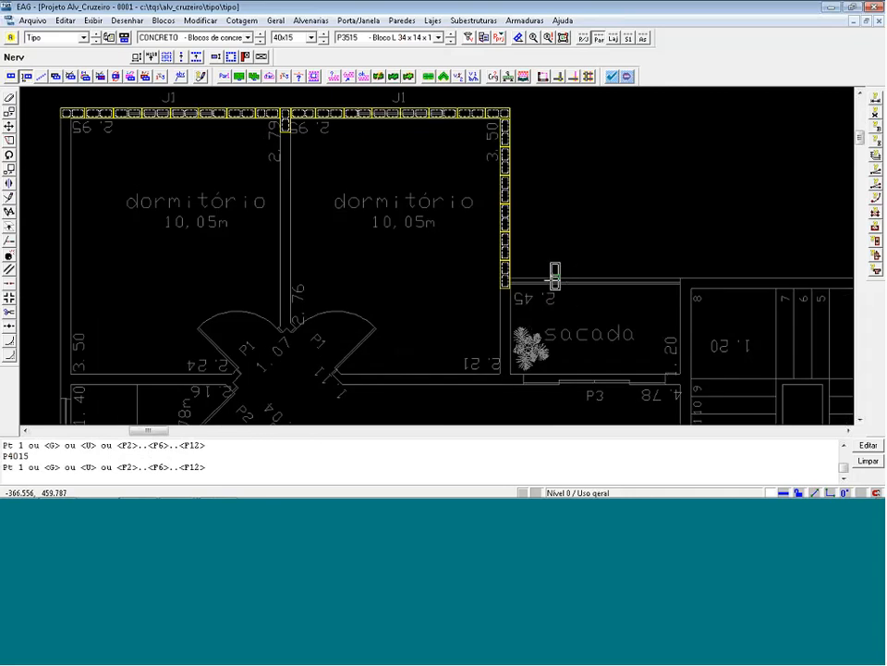
Delete the five lower P4015 blocks from the second dormitório's side wall, keeping only the one beneath the corner block.
scroll(511, 269, "up", 1)
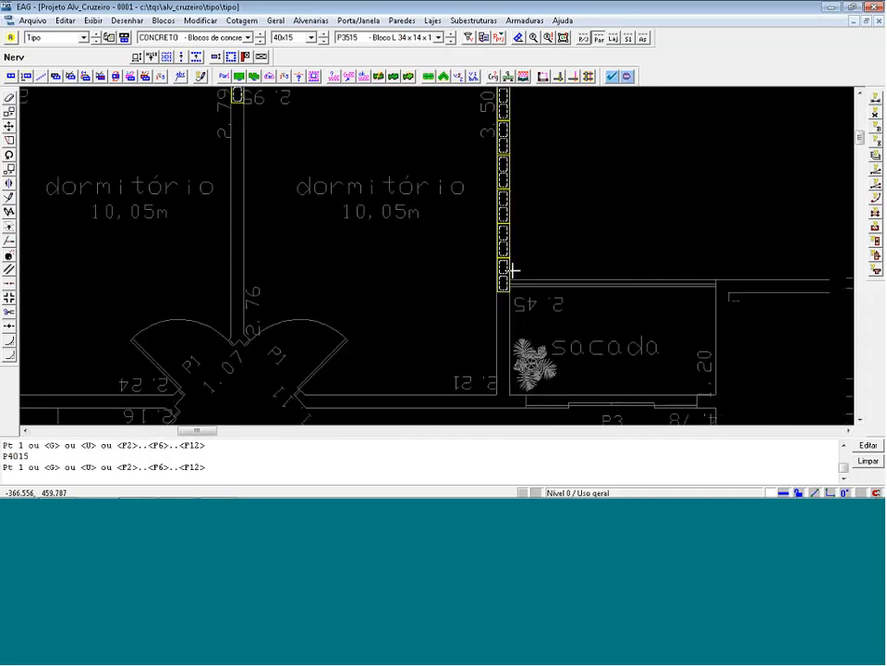
scroll(501, 270, "up", 1)
key("Escape")
left_click(500, 275)
key("Delete")
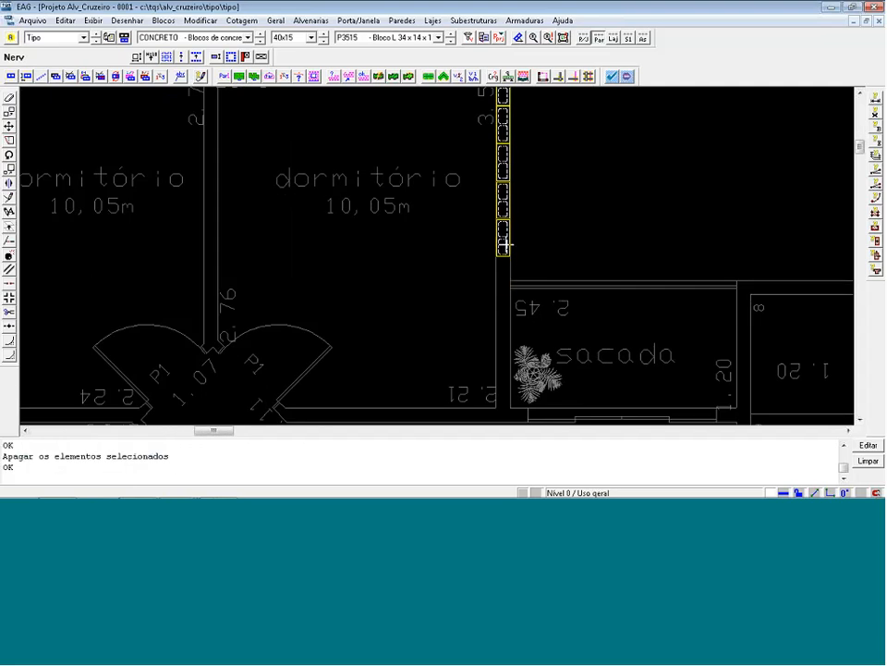
scroll(509, 211, "down", 2)
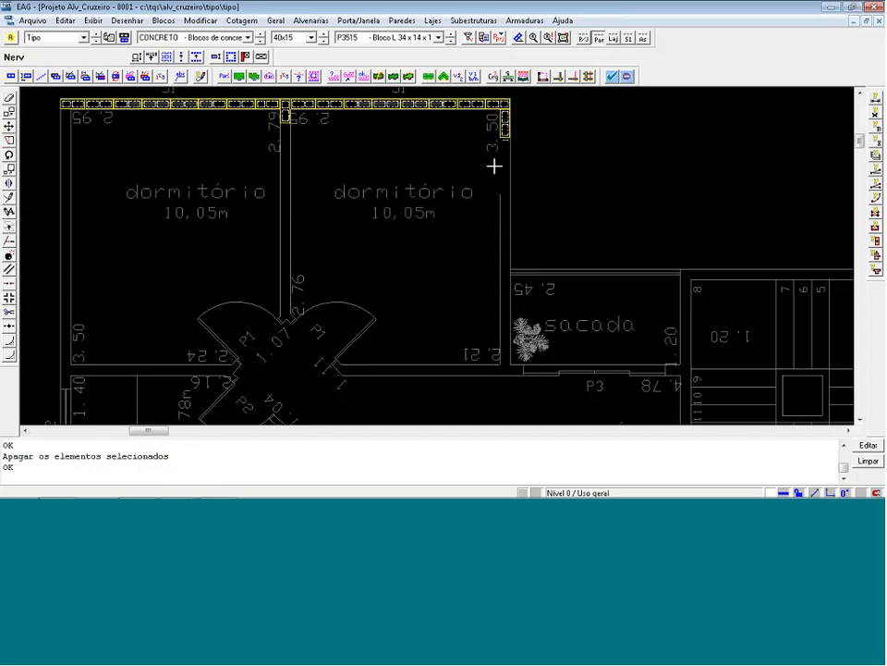
Place three vertical P3515 blocks directly below the P4015 block on the second dormitório's outer side wall.
left_click(396, 38)
left_click(395, 38)
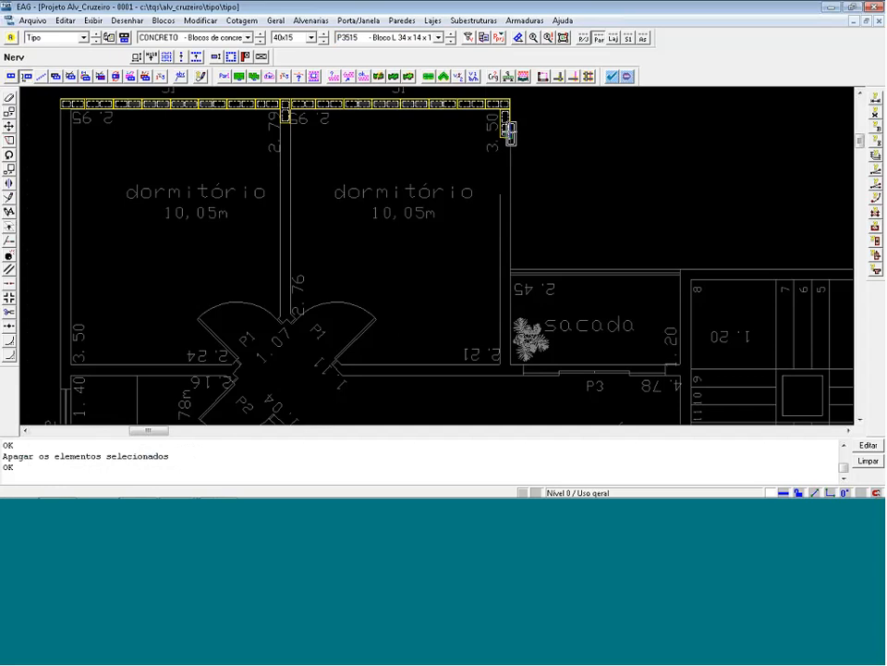
left_click(506, 149)
left_click(507, 173)
left_click(507, 197)
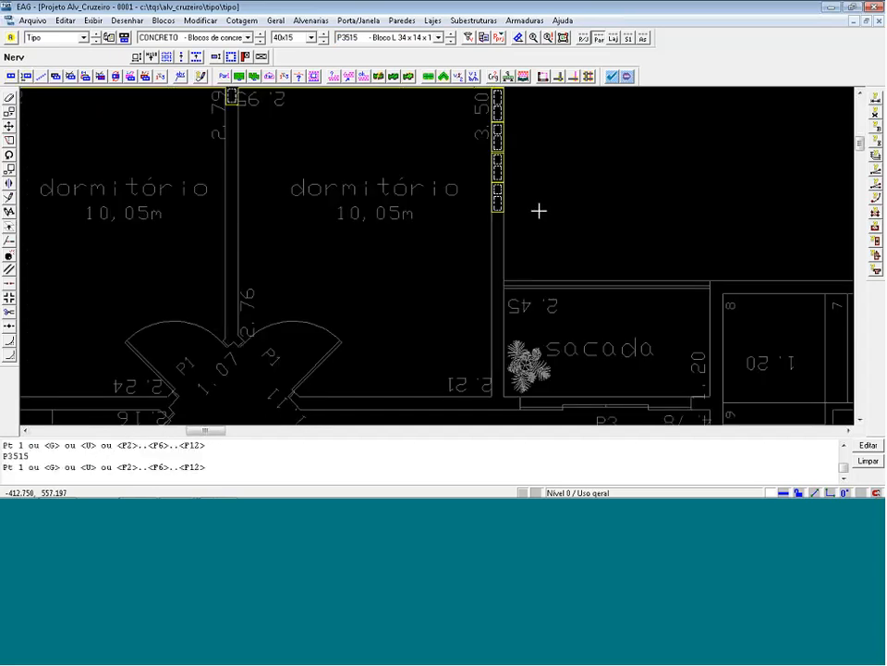
key("Return")
Add two vertical P4015 blocks beneath the P3515 blocks, extending the second dormitório's side wall down to the sacada's upper wall.
scroll(540, 211, "up", 2)
left_click(377, 37)
left_click(369, 49)
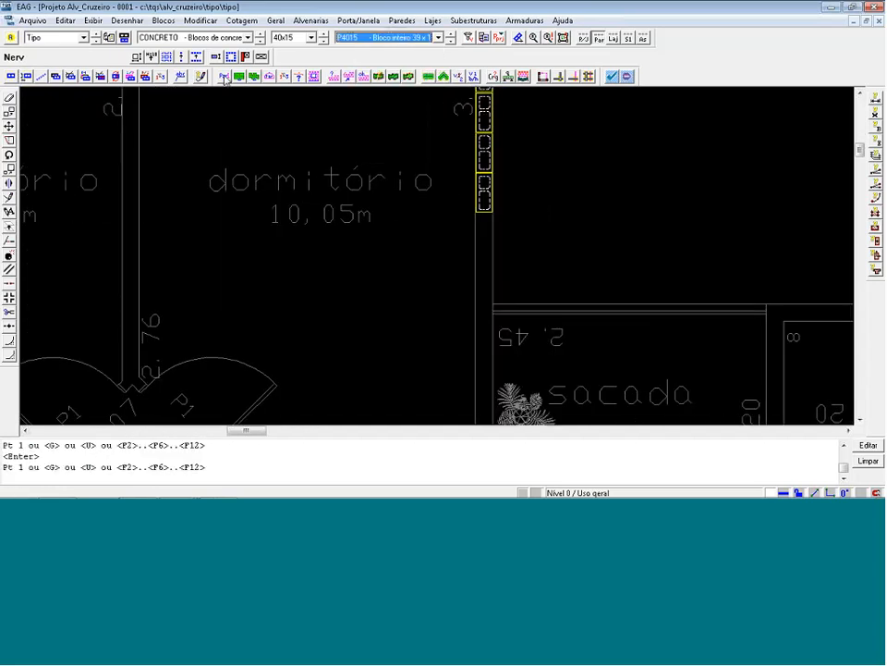
left_click(490, 209)
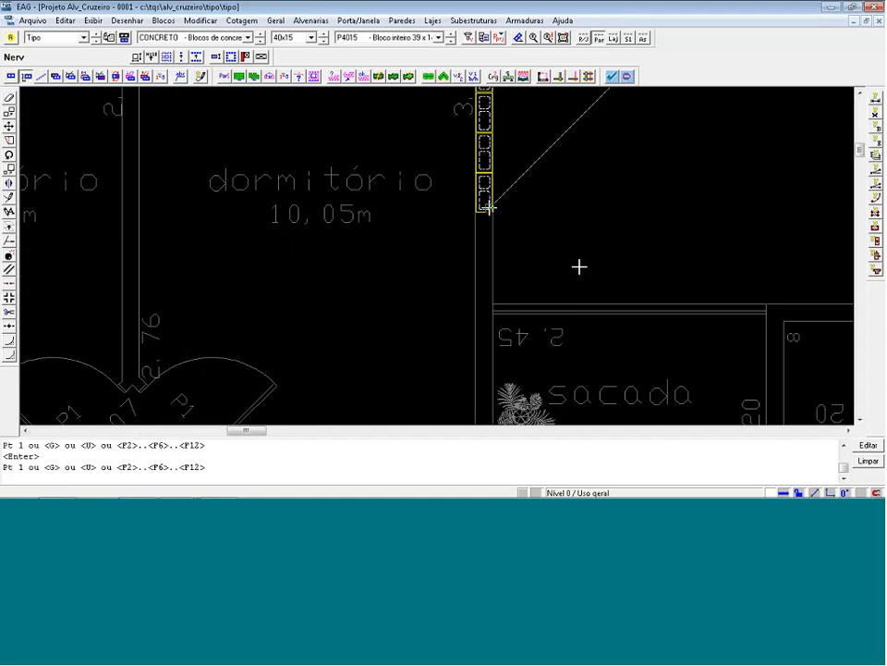
left_click(489, 312)
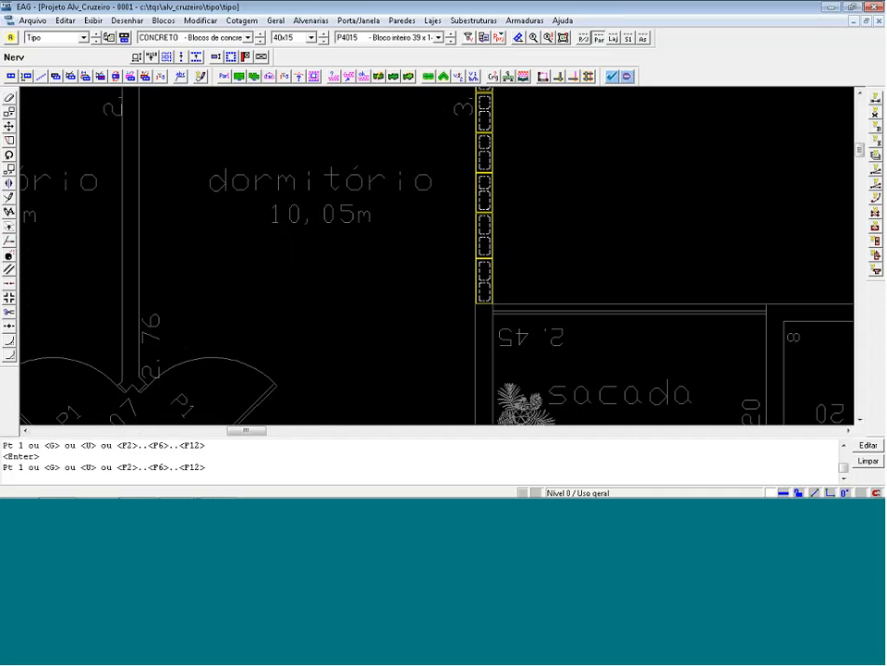
Place a P3515 block horizontally at the sacada's upper-left corner, directly beneath the dormitório side wall's last block.
left_click(379, 37)
left_click(365, 74)
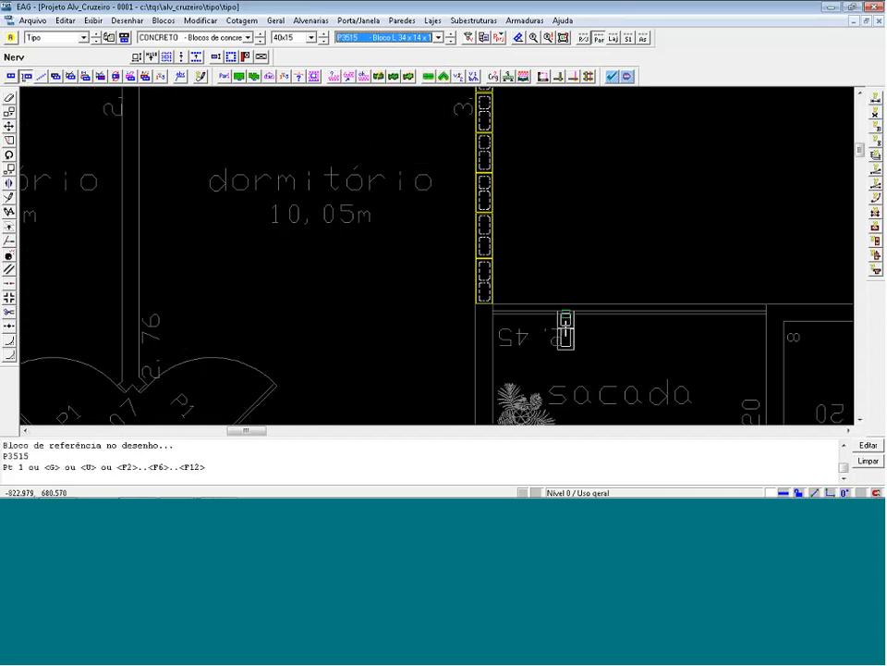
key("F2")
key("F2")
key("F2")
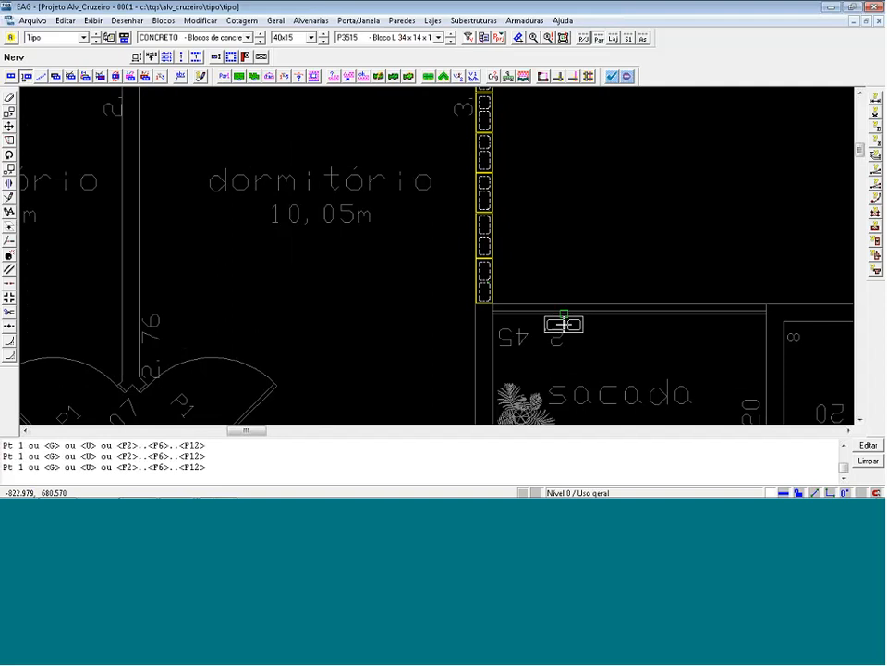
scroll(576, 348, "up", 1)
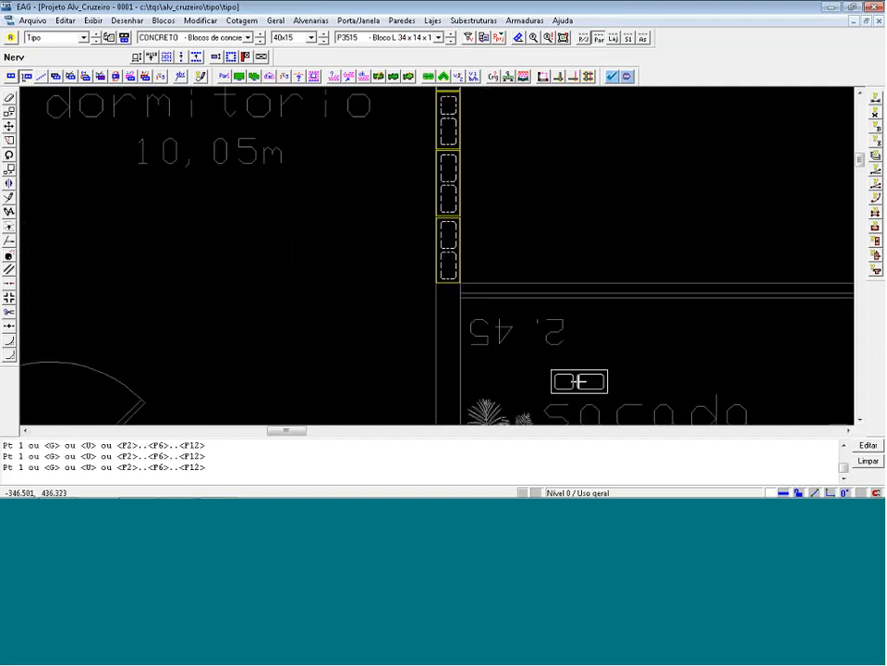
key("Return")
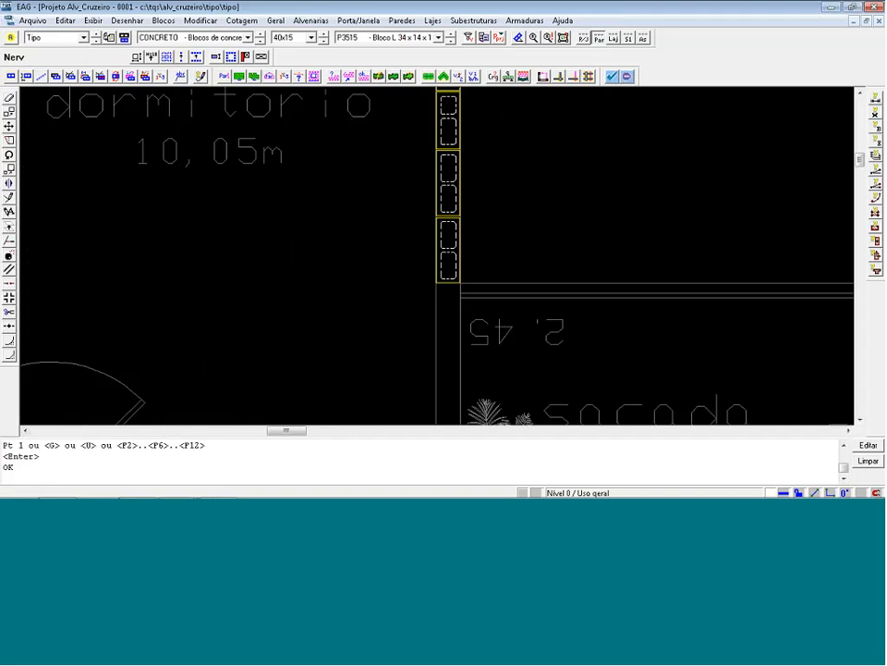
left_click(27, 78)
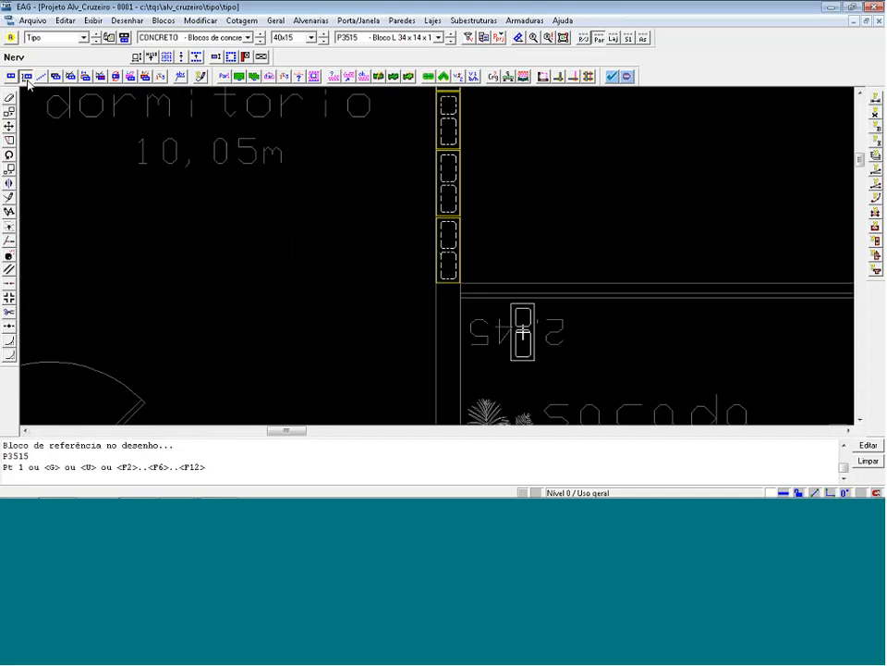
key("g")
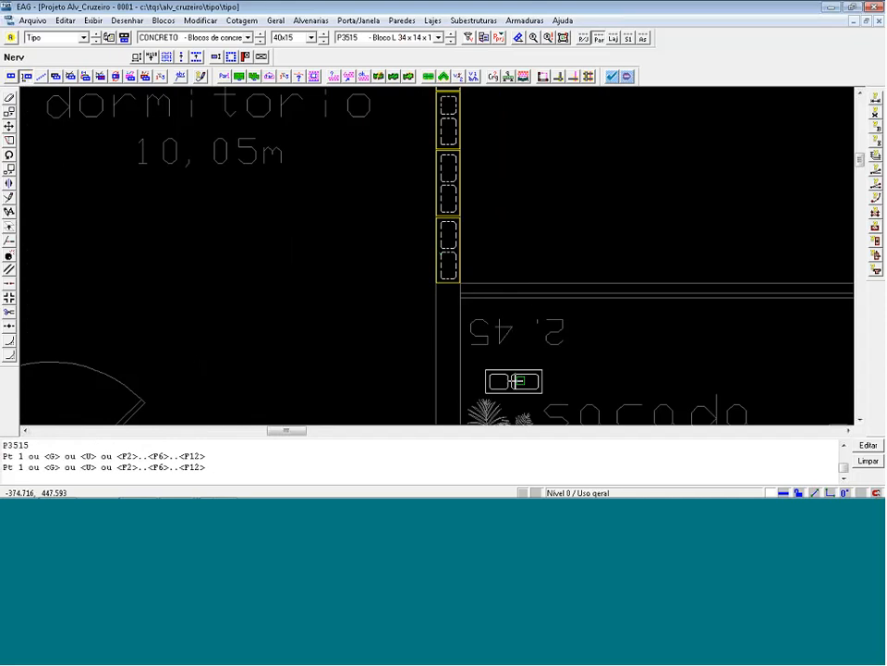
left_click(465, 296)
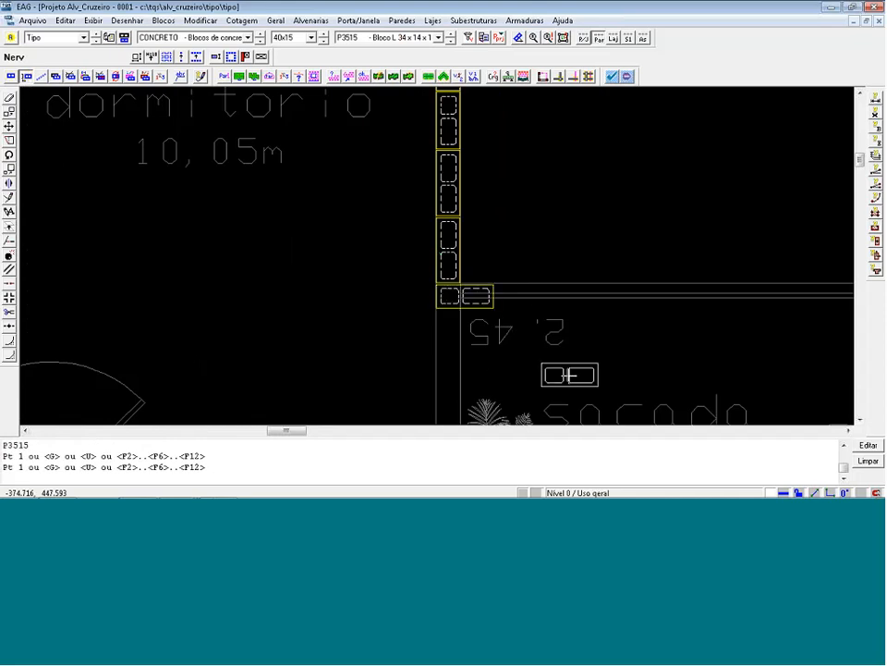
Add two horizontal P4015 blocks along the sacada's upper wall, continuing from the P3515 corner block.
left_click(396, 38)
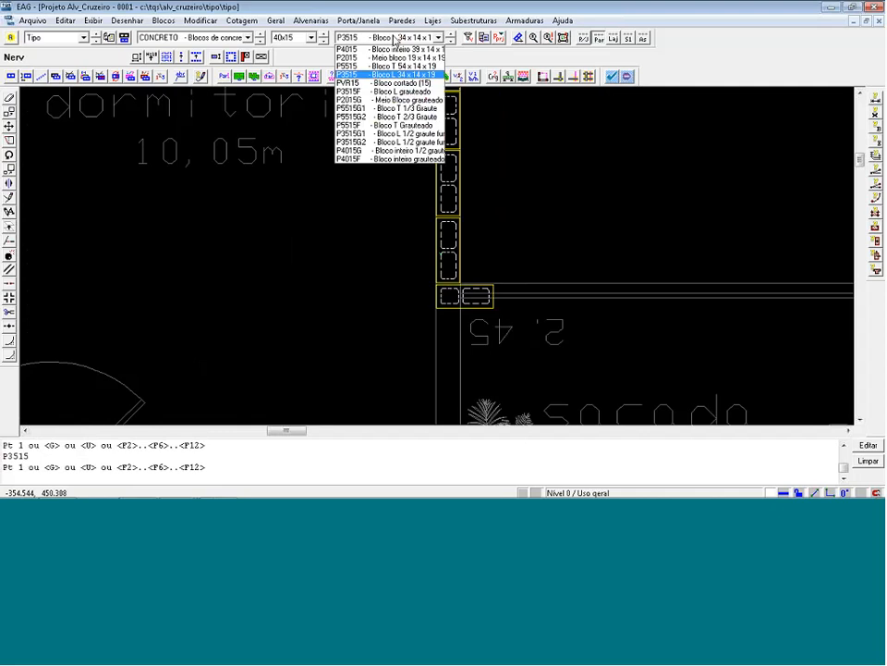
left_click(349, 51)
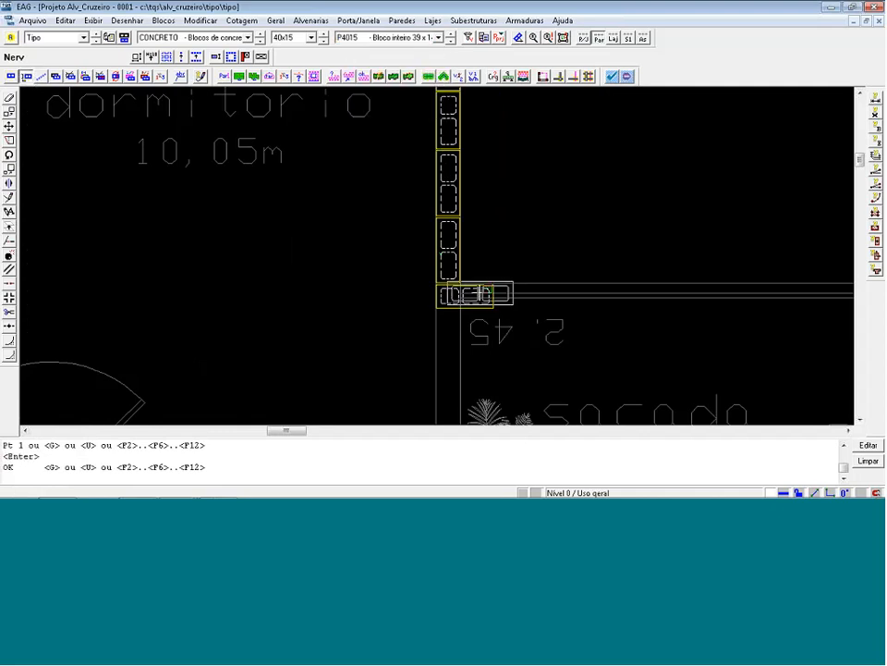
scroll(476, 294, "down", 2)
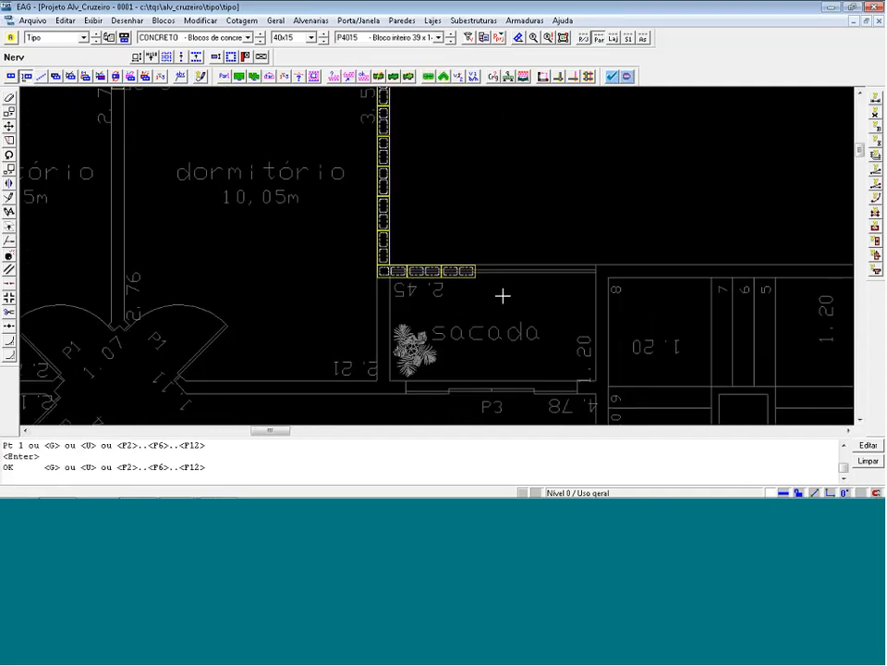
Place three vertical P4015 blocks below the sacada corner block, down the wall shared with the dormitório to its lower end.
scroll(383, 299, "up", 2)
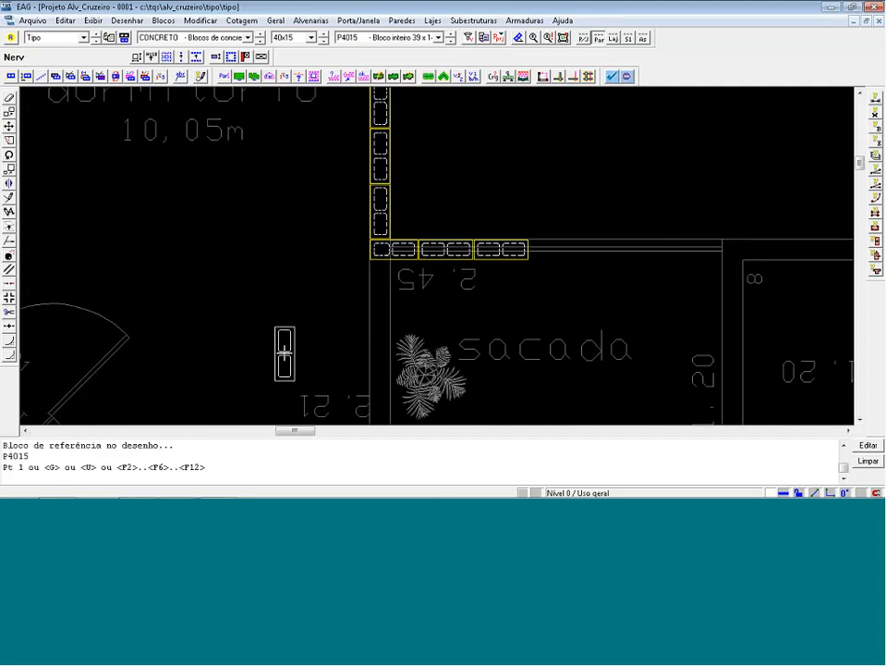
key("F2")
left_click(285, 357)
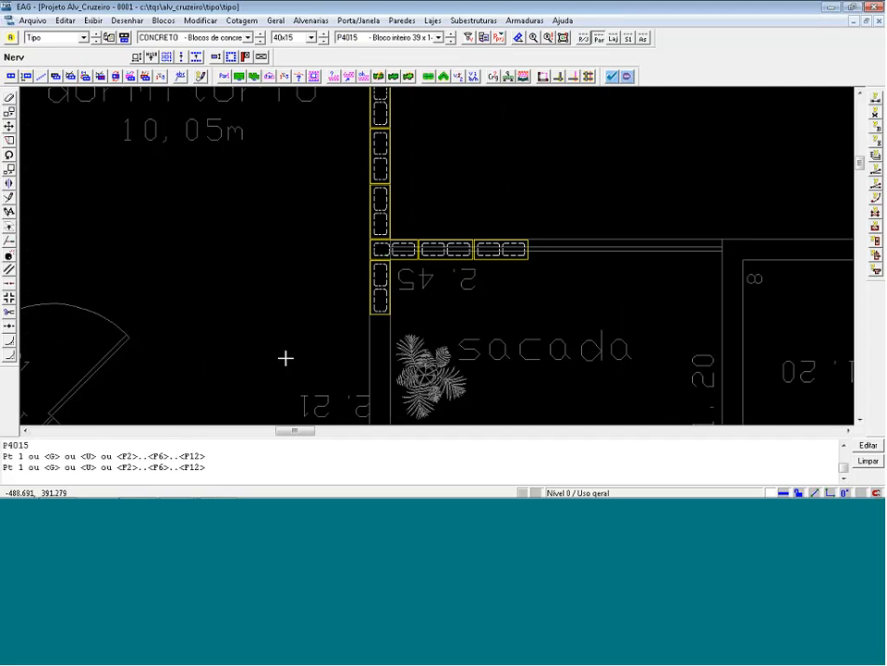
scroll(480, 198, "down", 2)
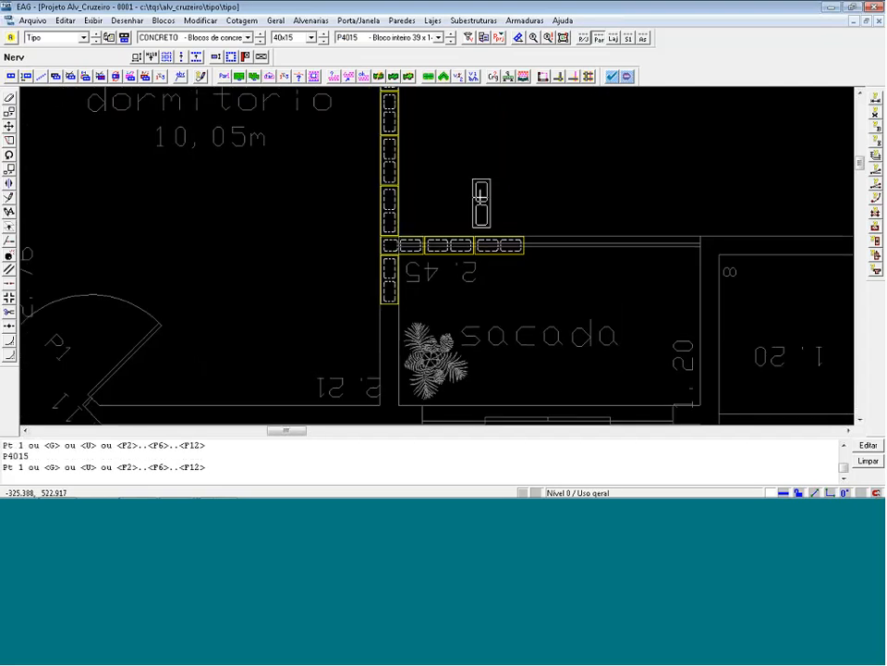
scroll(423, 379, "up", 2)
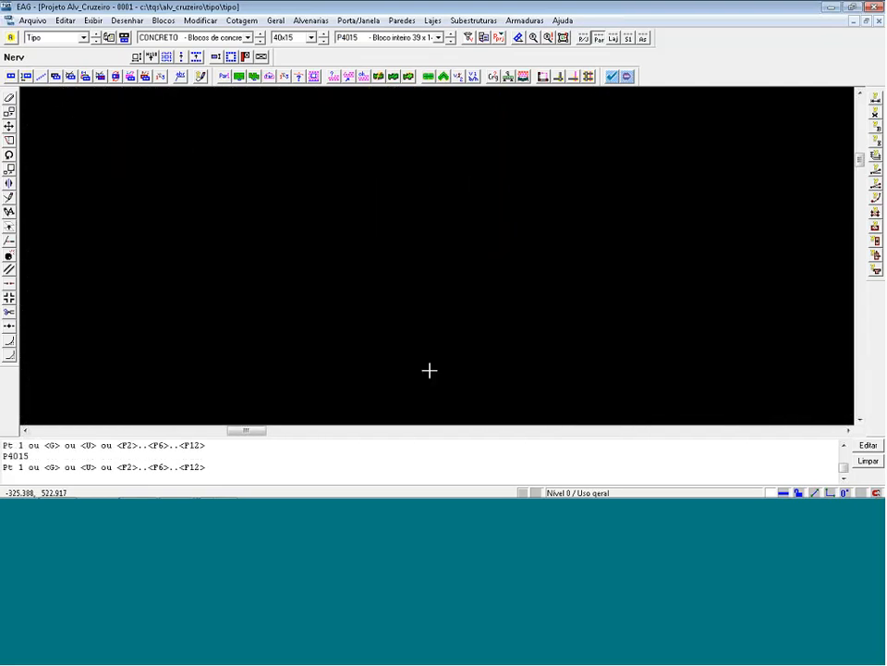
key("Return")
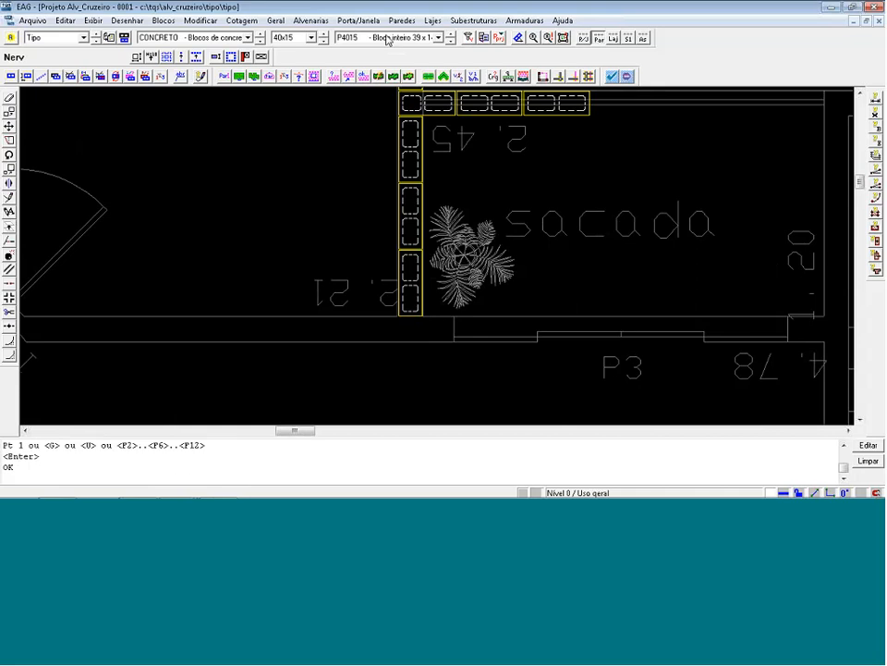
Place a P5515 T block horizontally at the foot of the dormitório–sacada wall, centred on the junction beside door P3.
left_click(386, 39)
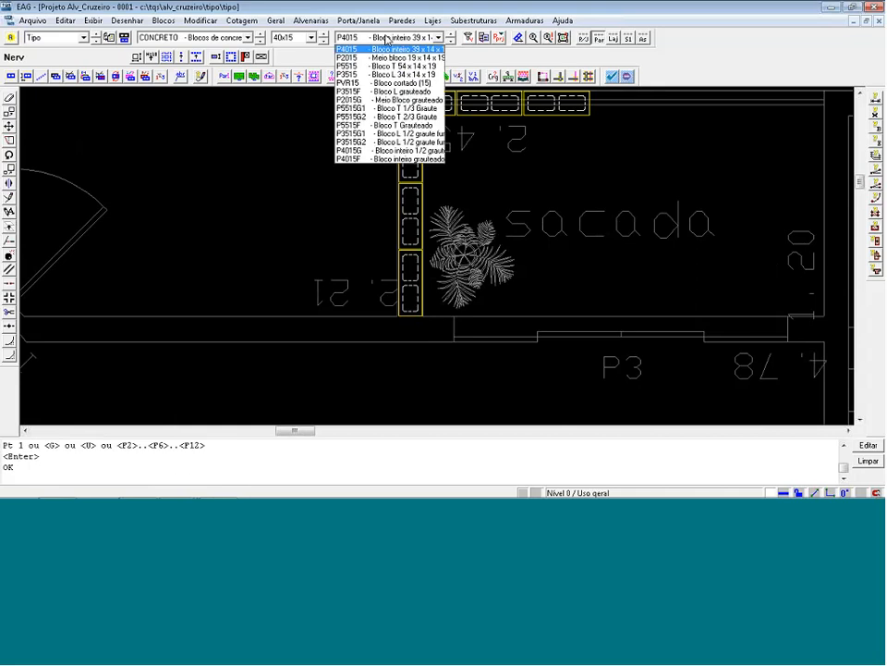
left_click(31, 76)
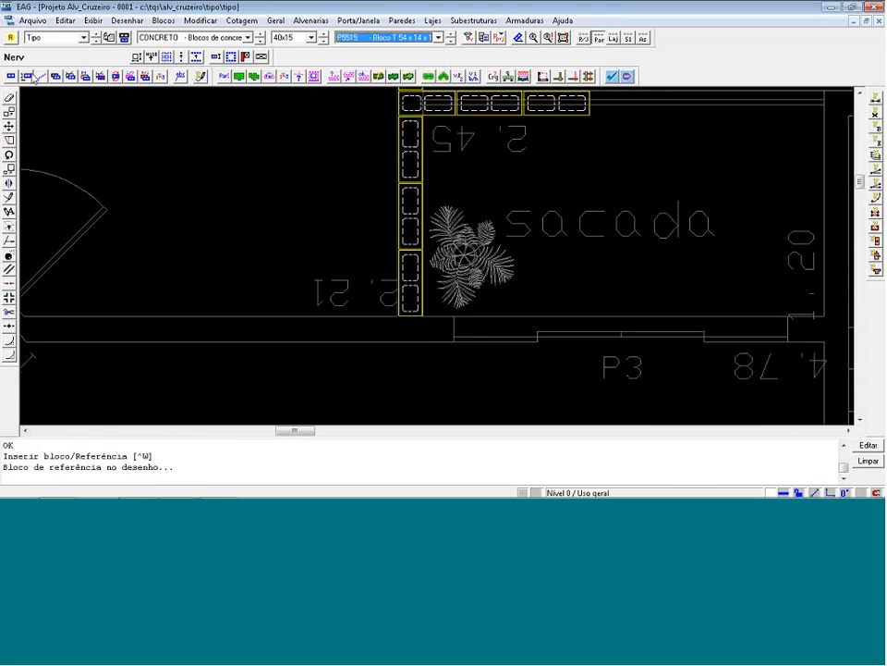
left_click(410, 333)
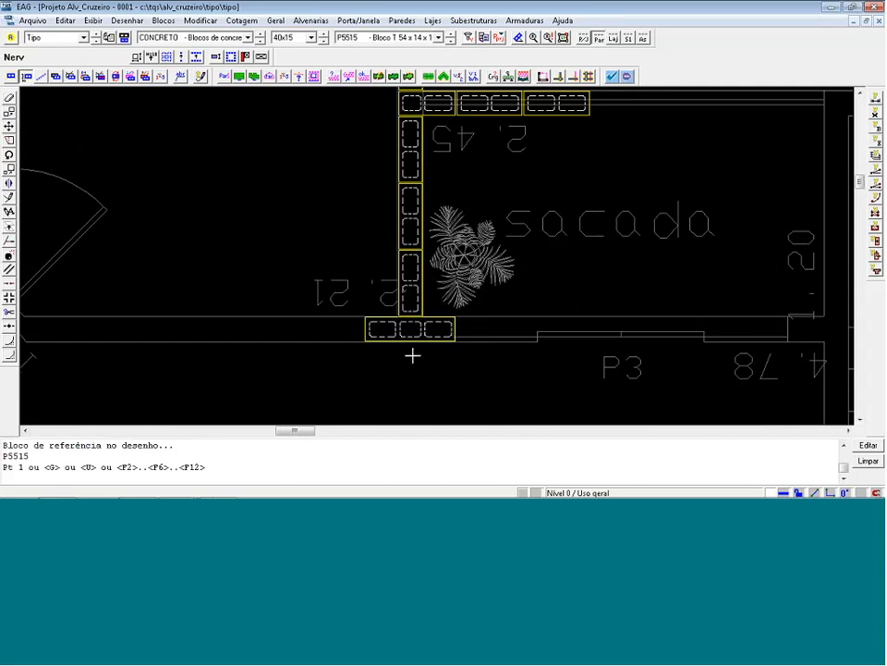
key("Return")
Line the first dormitório's outer left wall with vertical P4015 blocks, from the upper corner block down to the lower wall.
scroll(499, 379, "down", 1)
scroll(499, 378, "down", 2)
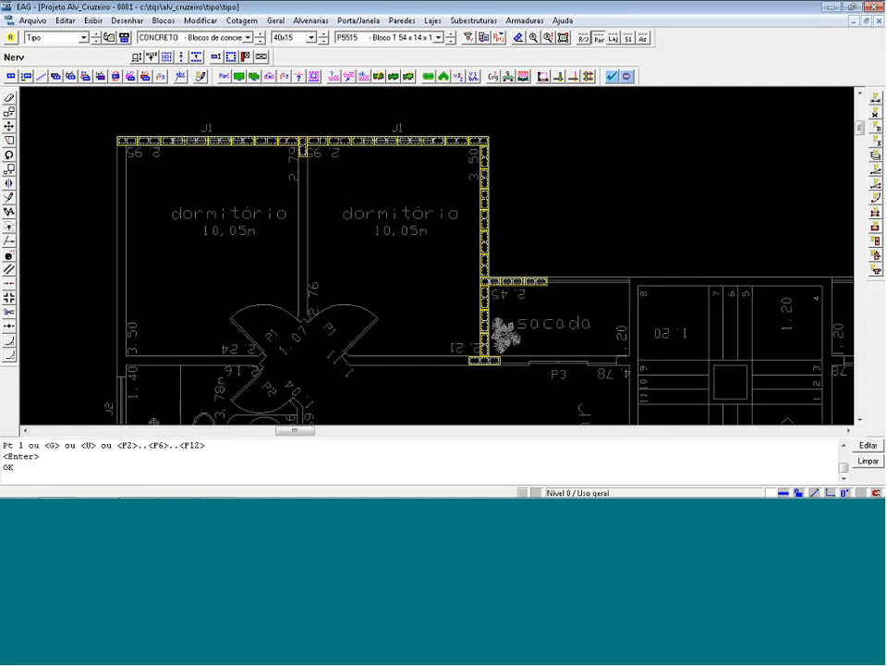
key("F12")
left_click(71, 127)
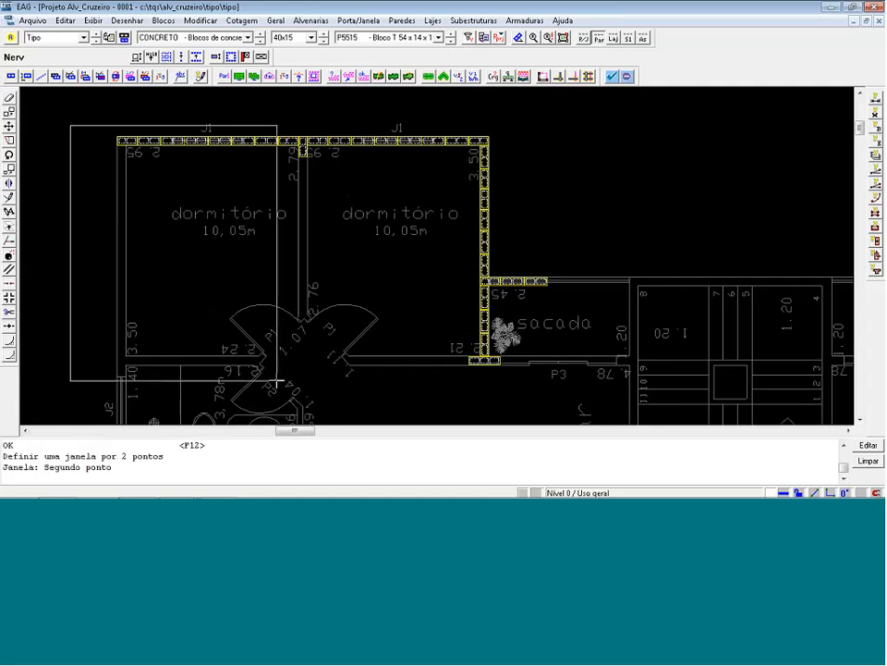
left_click(309, 379)
left_click(378, 41)
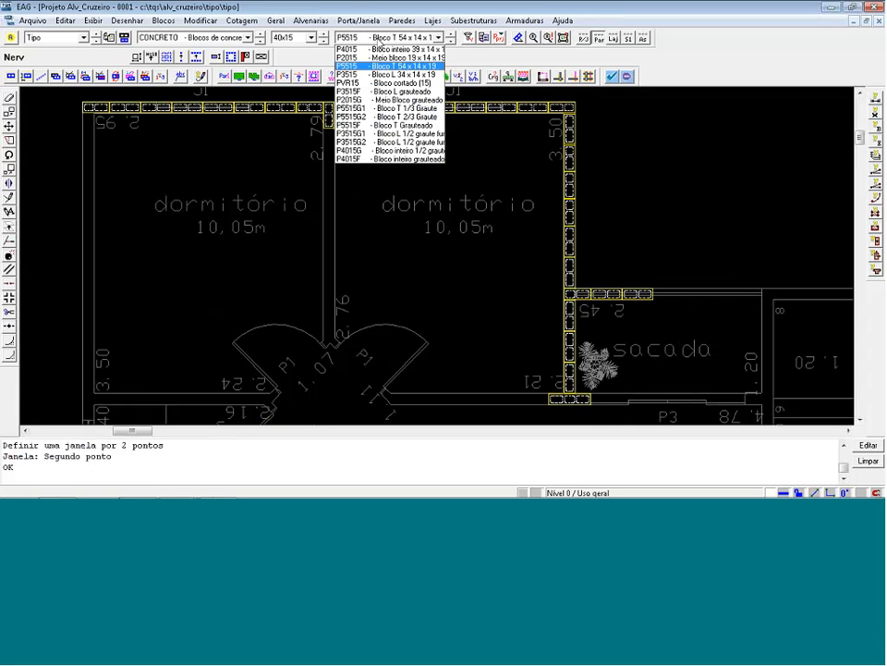
left_click(360, 100)
left_click(11, 75)
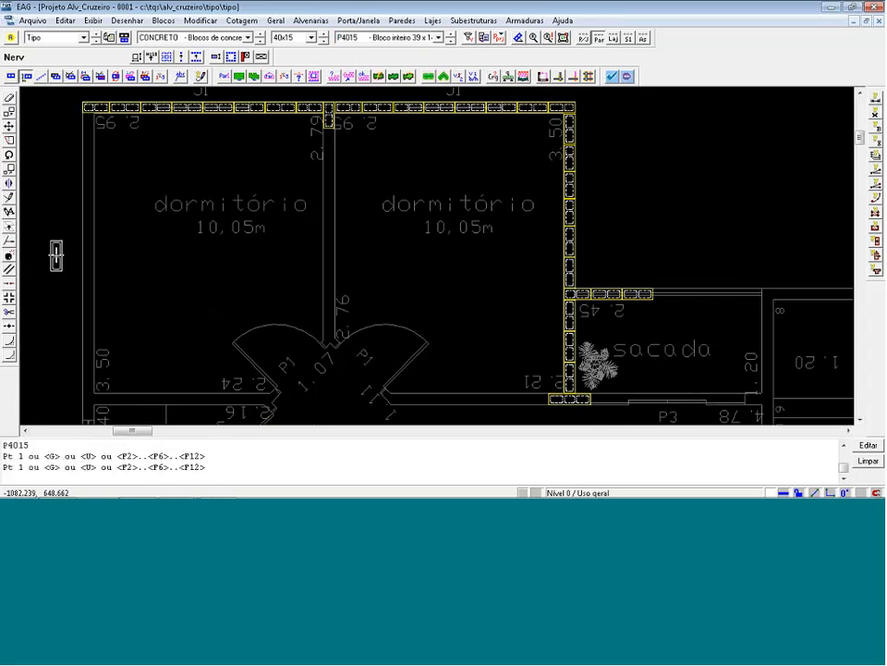
left_click(88, 130)
left_click(89, 160)
left_click(89, 190)
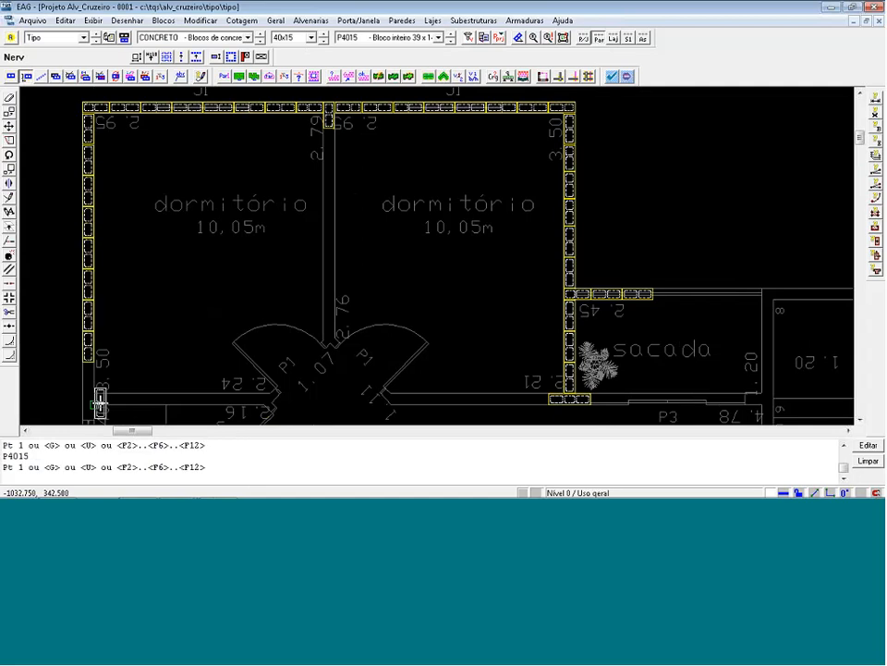
key("Return")
Place a P3515 block horizontally at the first dormitório's lower-left corner, directly beneath the outer wall's last block.
scroll(93, 411, "up", 3)
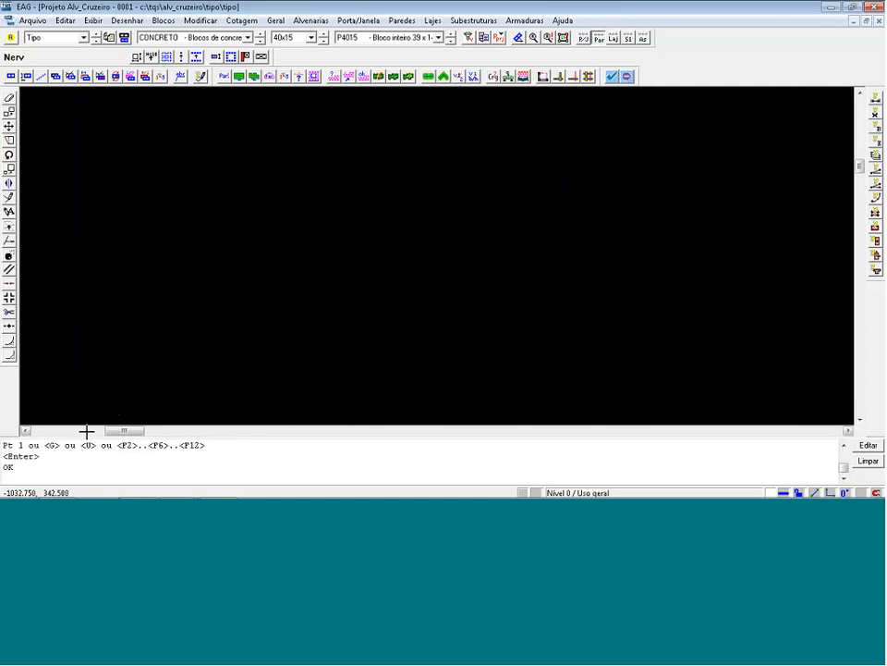
left_click(349, 36)
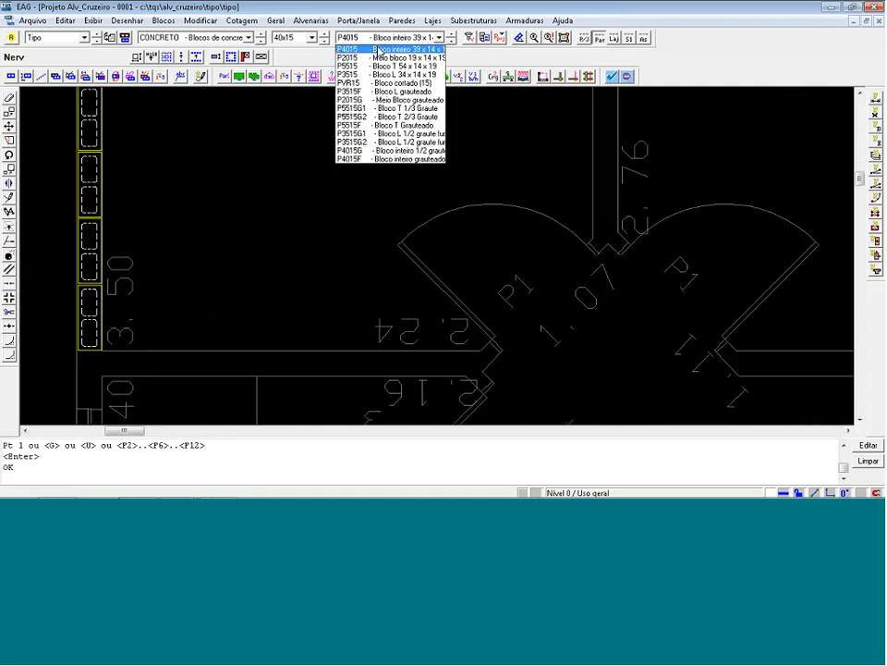
left_click(365, 59)
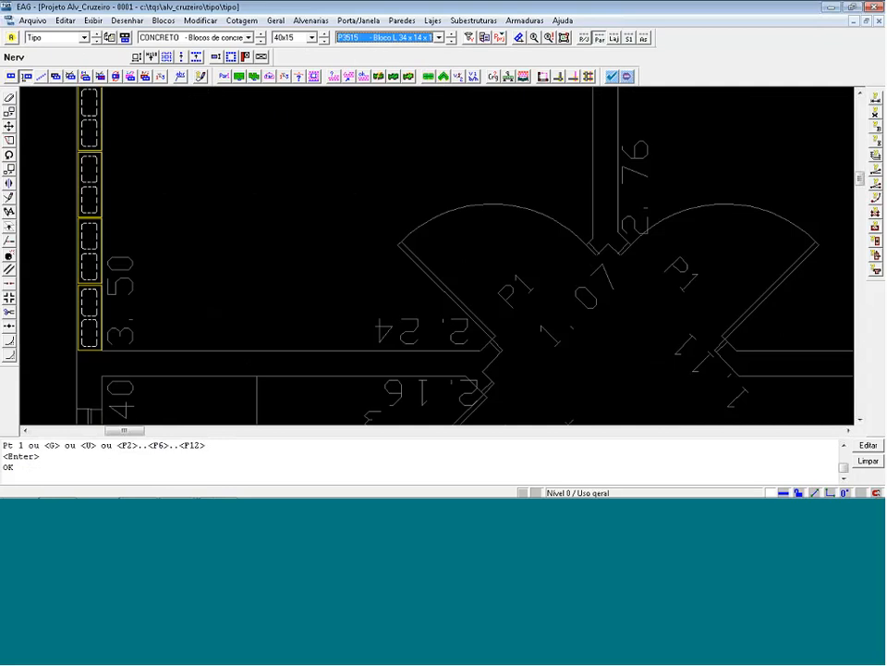
left_click(26, 76)
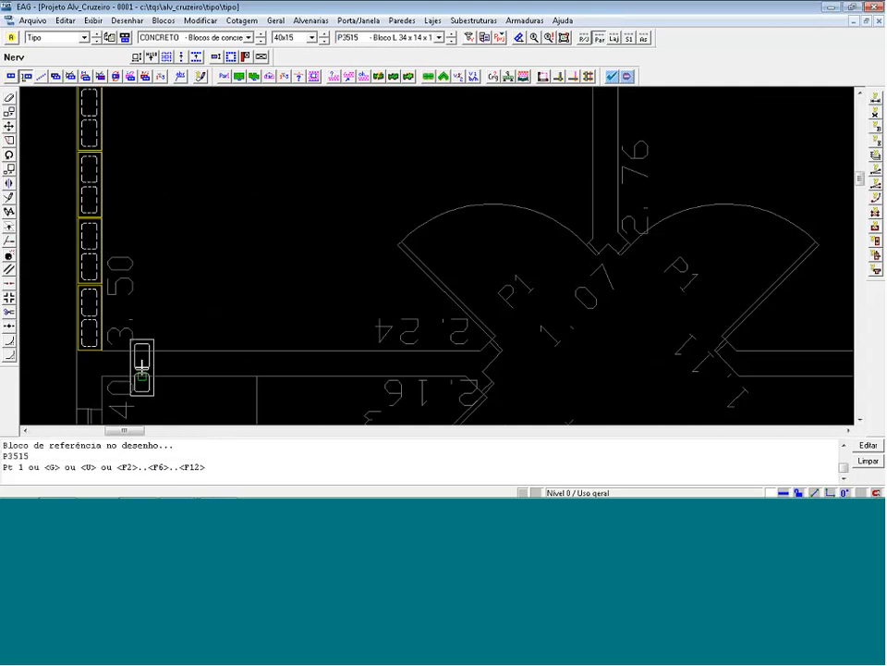
key("F2")
key("F2")
left_click(111, 363)
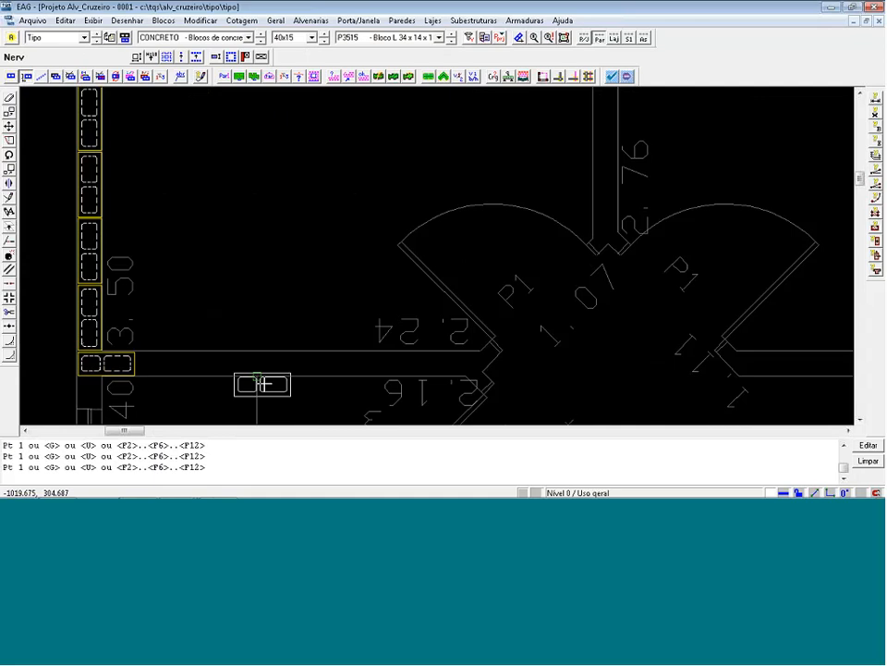
Add a row of five horizontal P4015 blocks along the first dormitório's lower wall, from the P3515 corner block towards door P1.
key("F6")
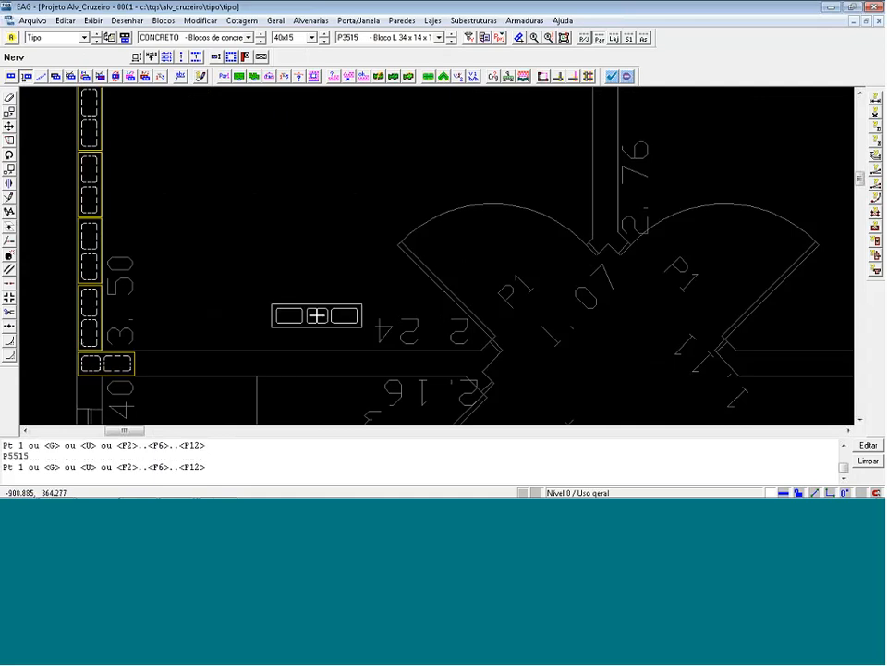
left_click(169, 364)
left_click(593, 366)
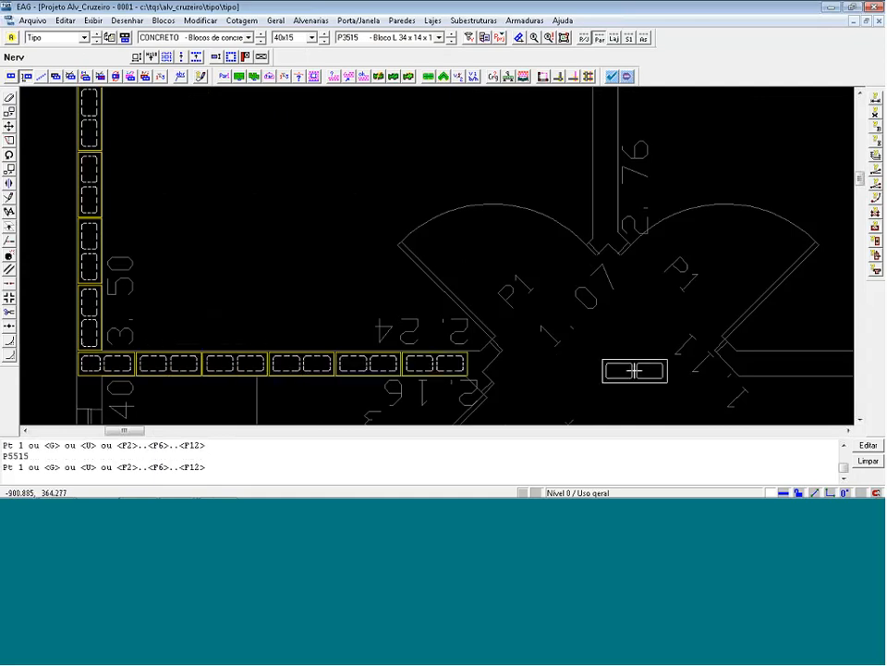
Try to line the wall between the two dormitórios with vertical P3515 blocks, from its upper T block down to doors P1.
scroll(281, 310, "down", 2)
scroll(281, 310, "down", 5)
key("Return")
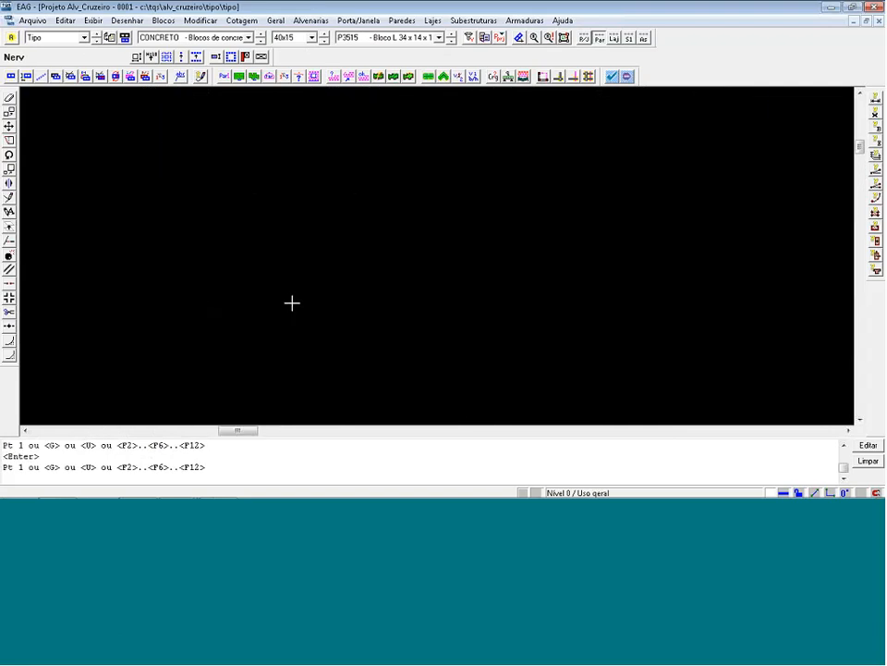
key("Return")
scroll(418, 123, "up", 4)
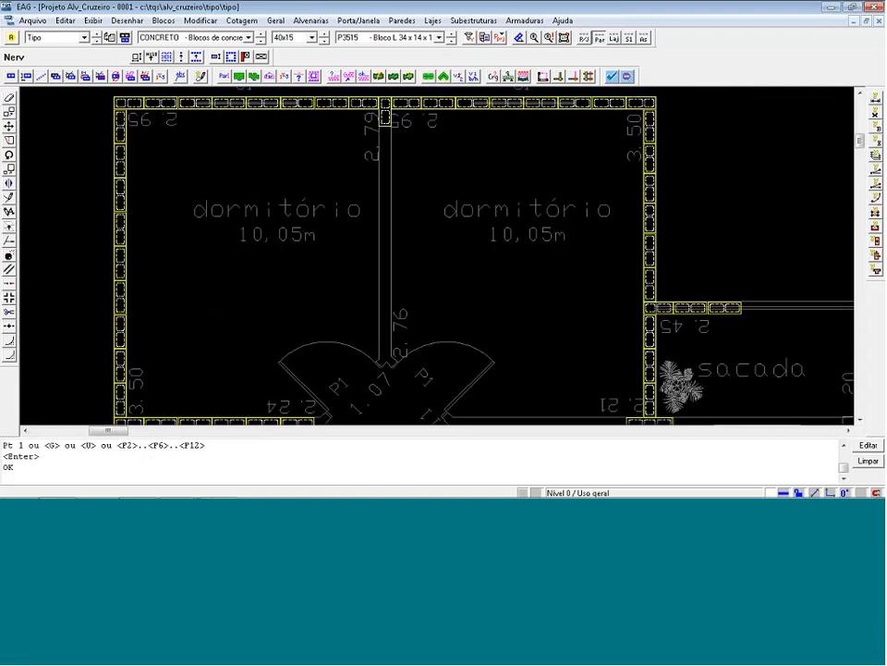
left_click(46, 79)
left_click(376, 130)
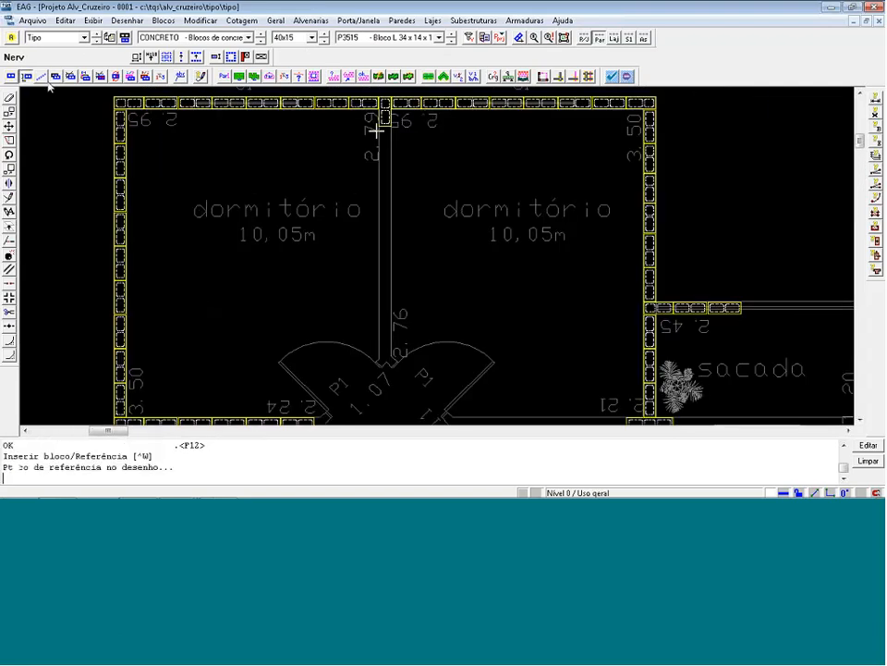
left_click(386, 302)
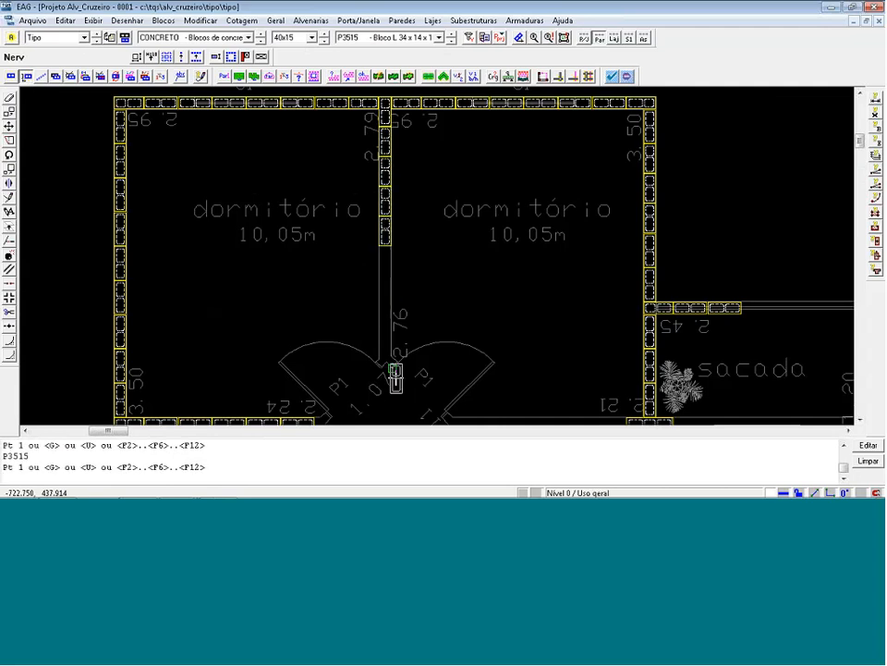
scroll(389, 416, "up", 3)
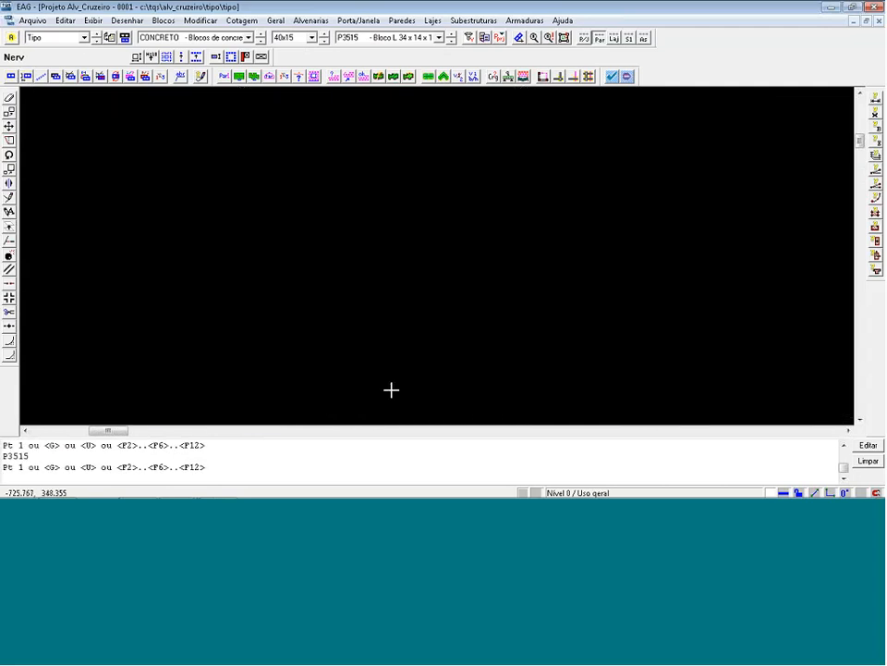
scroll(383, 286, "down", 1)
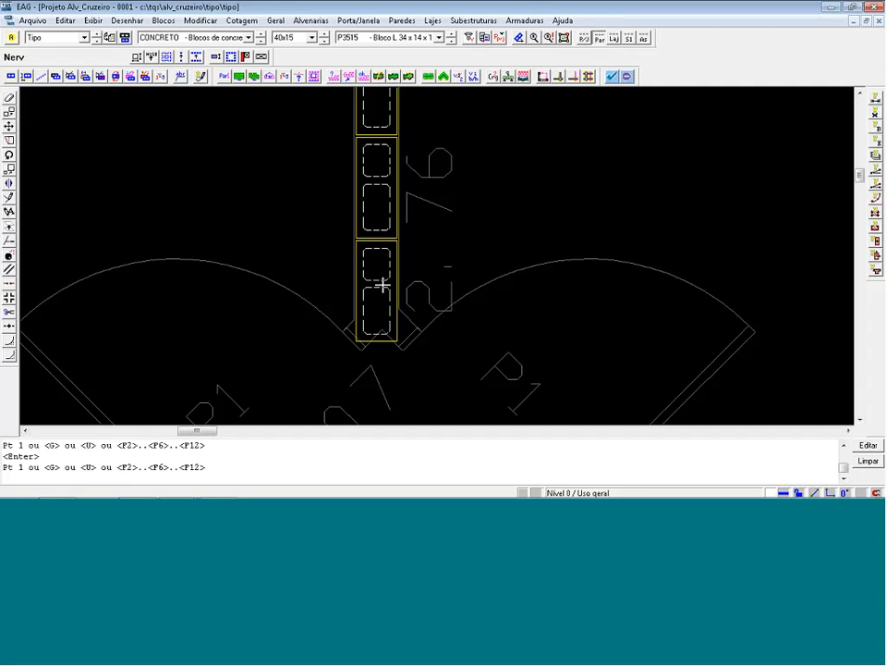
scroll(389, 317, "down", 3)
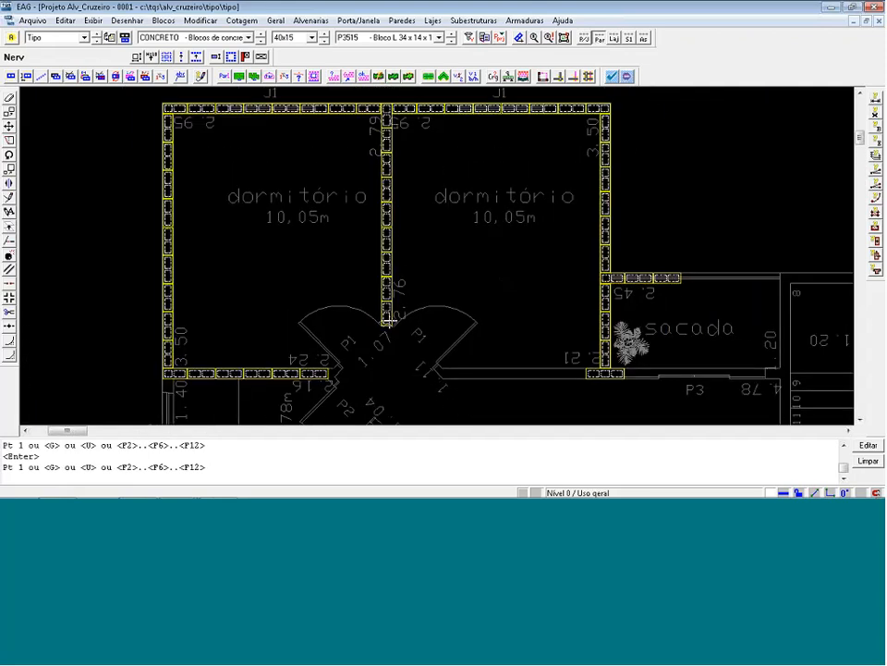
scroll(394, 123, "up", 5)
key("Escape")
key("ctrl+z")
left_click(380, 37)
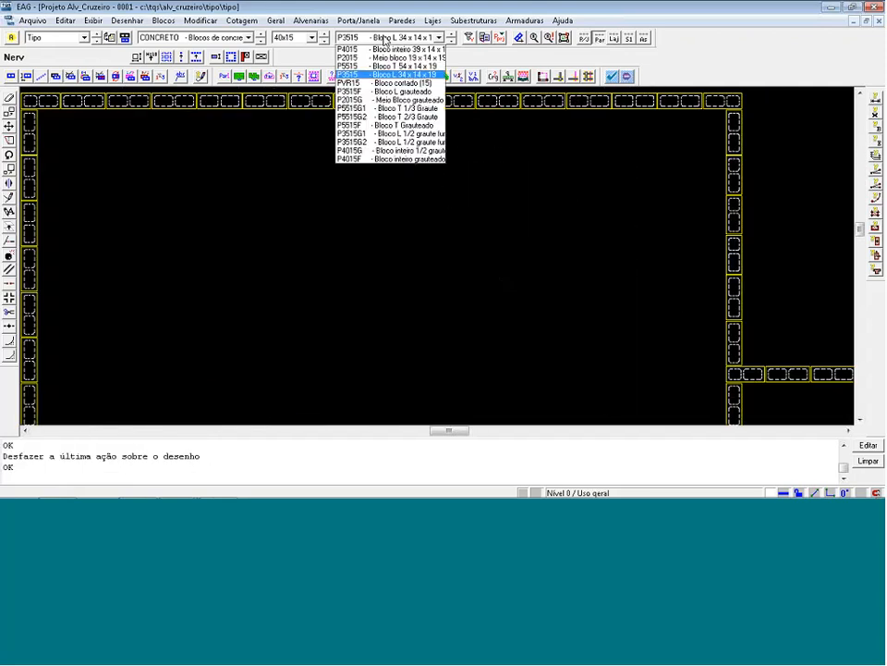
left_click(365, 50)
scroll(453, 162, "down", 1)
scroll(364, 175, "down", 1)
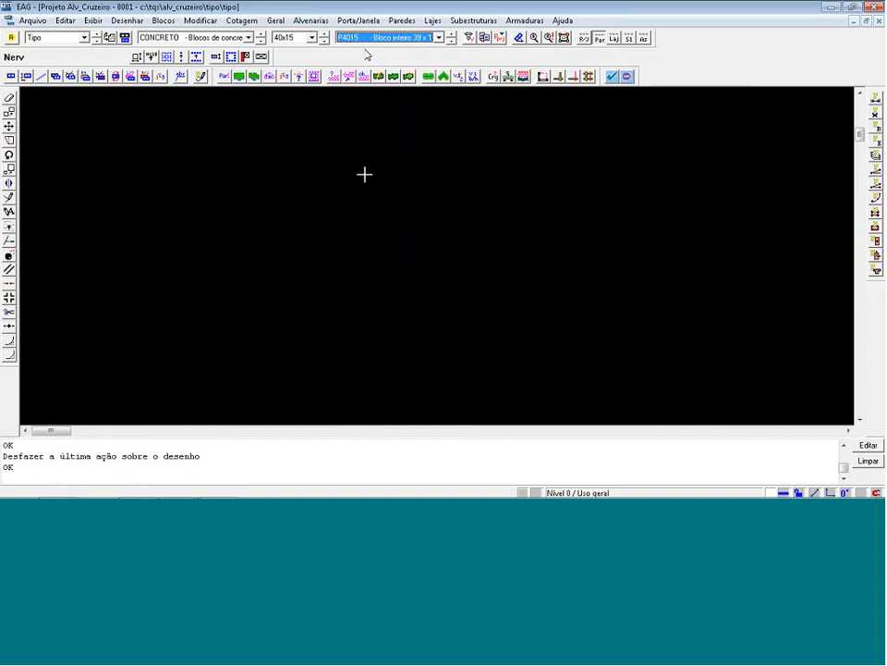
scroll(374, 404, "up", 1)
key("Down")
scroll(453, 135, "down", 1)
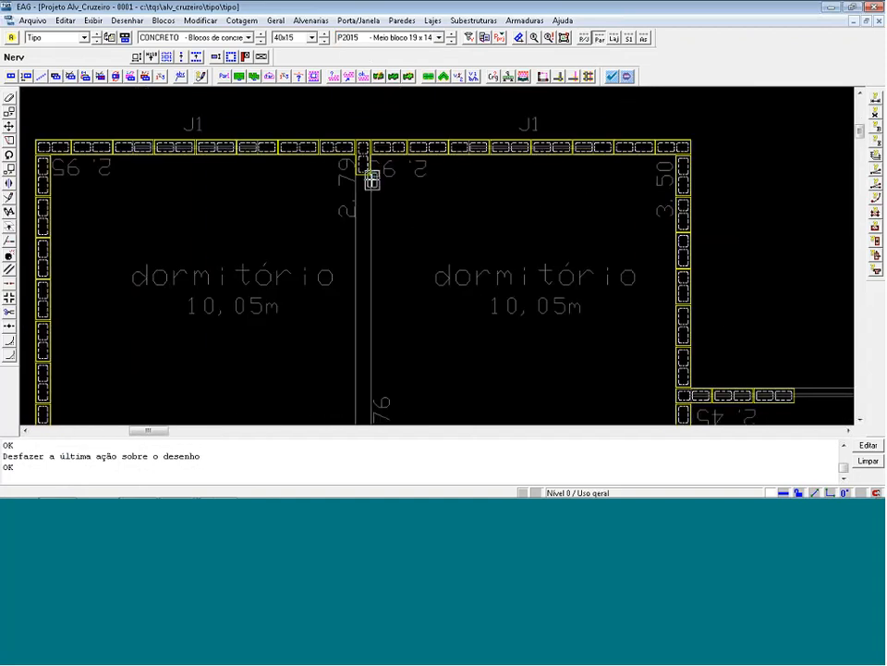
key("Return")
Line the wall between the two dormitórios with vertical P4015 blocks, from the upper T block down to doors P1.
left_click(374, 38)
left_click(374, 49)
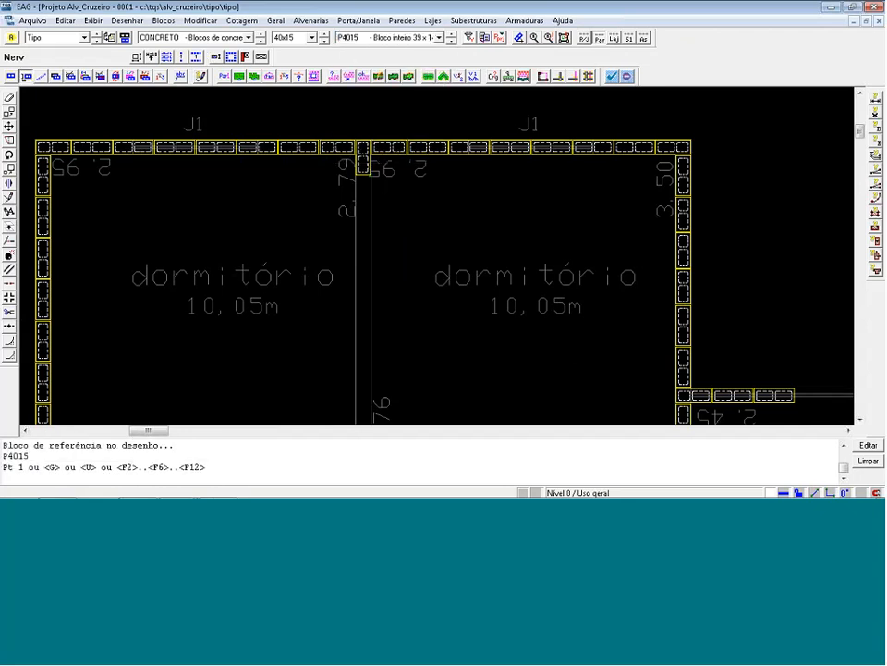
scroll(347, 238, "down", 1)
scroll(346, 238, "down", 1)
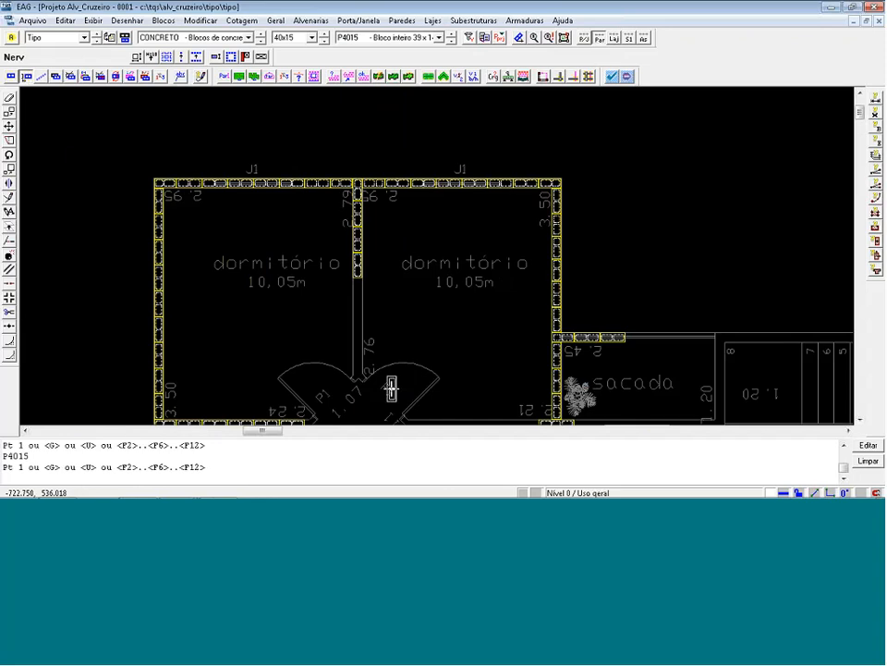
scroll(361, 425, "up", 1)
scroll(362, 352, "up", 2)
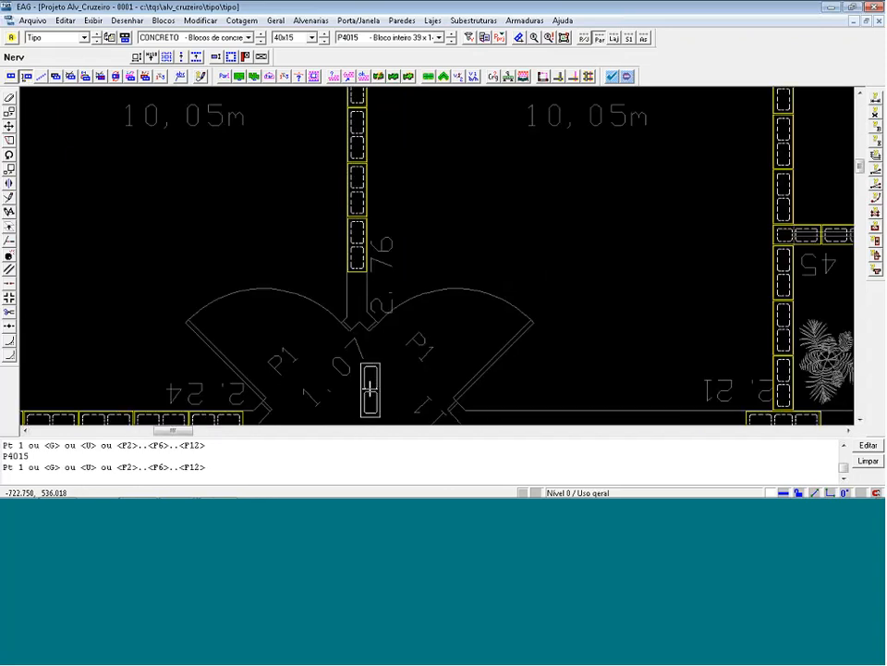
key("Return")
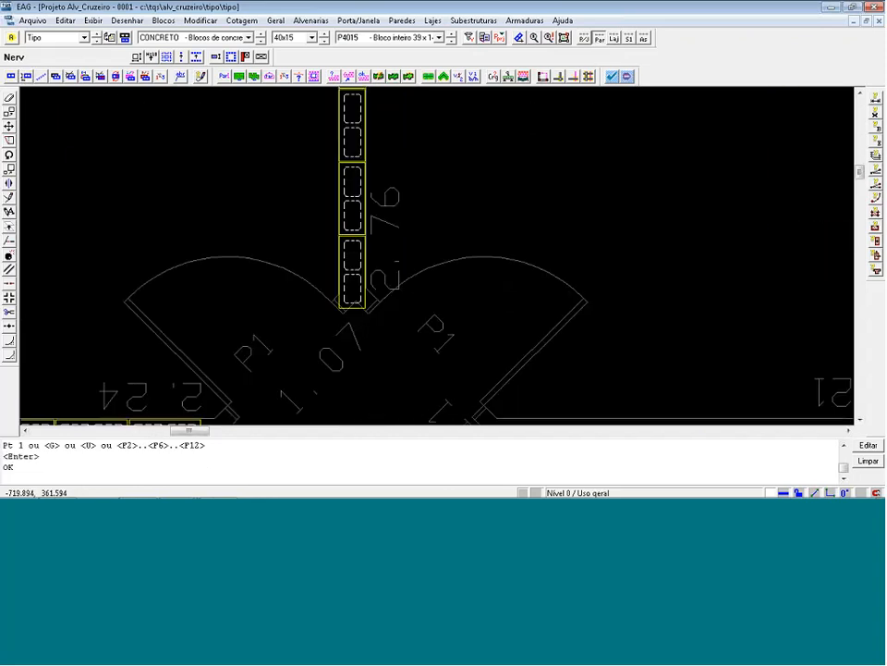
Replace the lowest P4015 block of the wall between the dormitórios with a vertical P3515 block.
key("Delete")
left_click(376, 39)
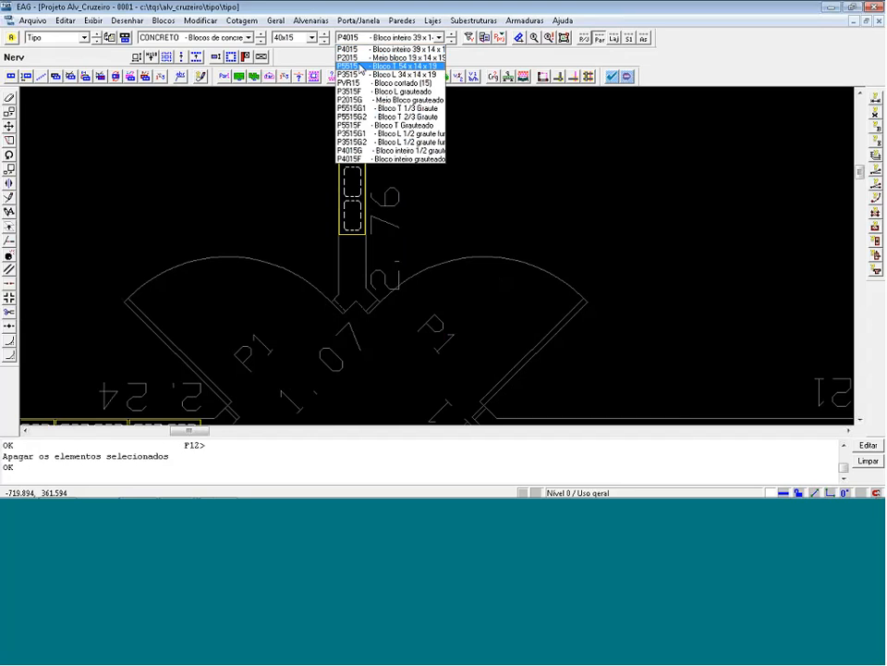
left_click(354, 74)
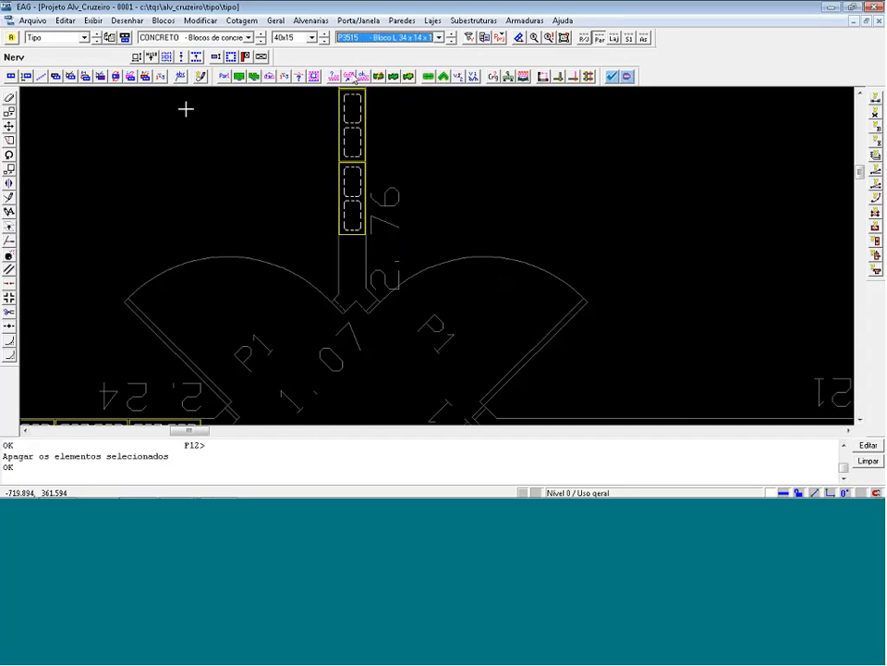
left_click(27, 76)
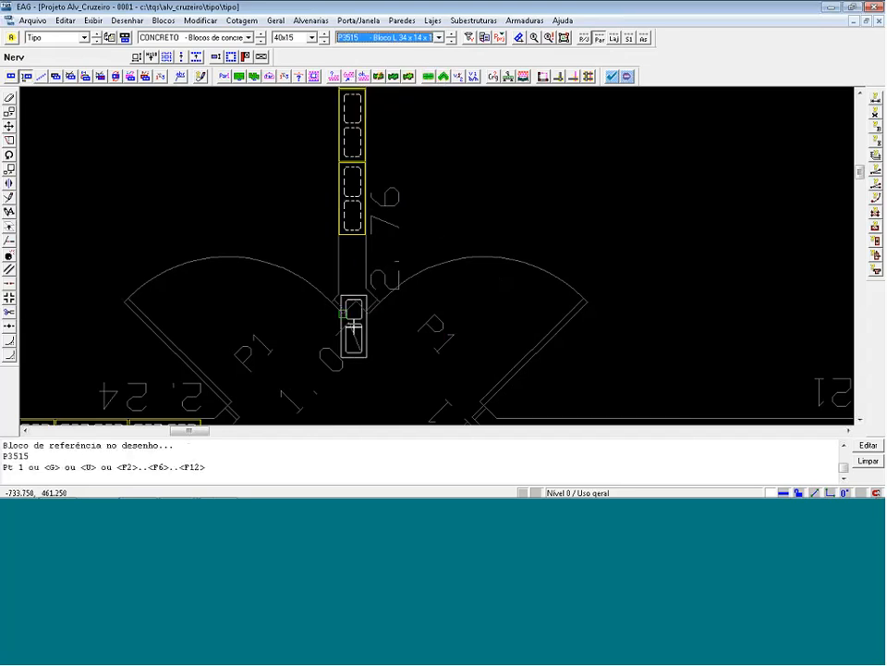
left_click(352, 268)
key("Return")
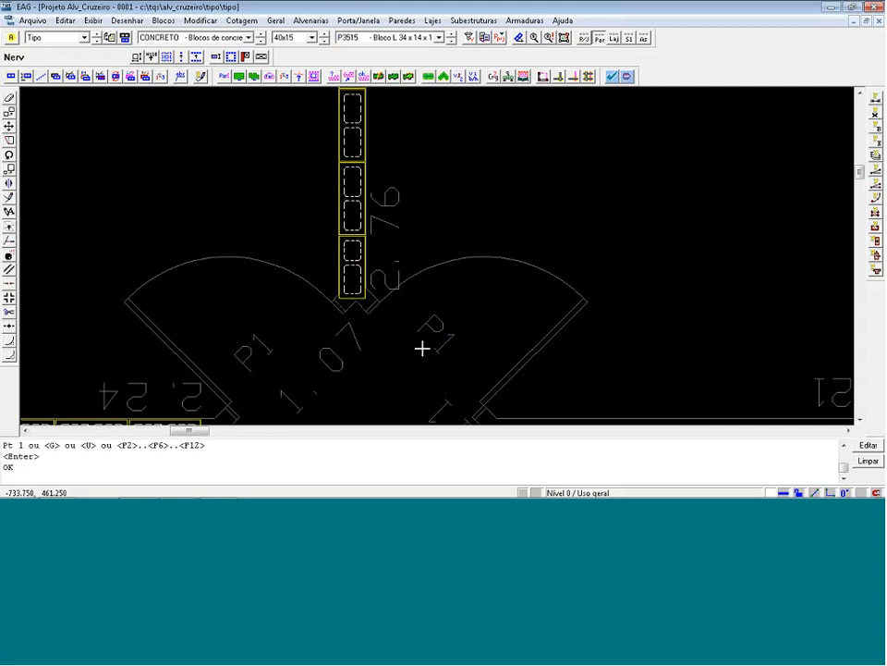
Place a P4015 block diagonally at 45° across the first dormitório's door P1, positioned relative to the P3515 block's lower-left corner.
left_click(393, 42)
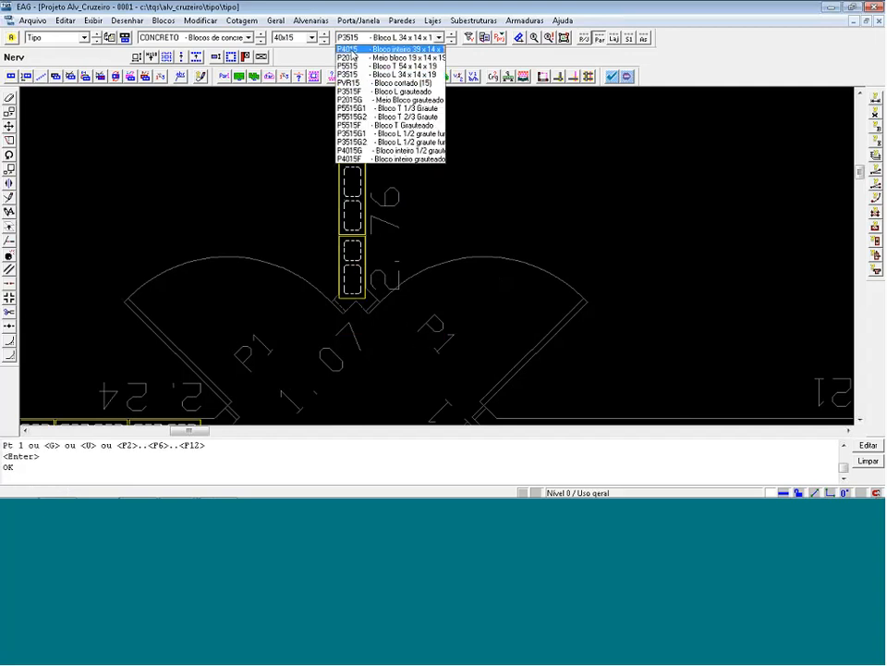
left_click(369, 74)
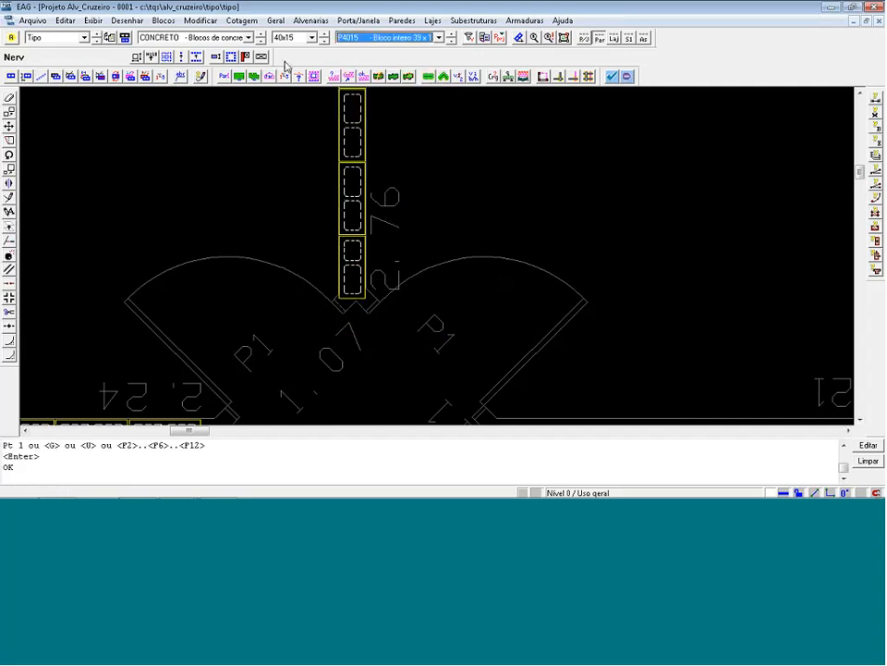
left_click(9, 96)
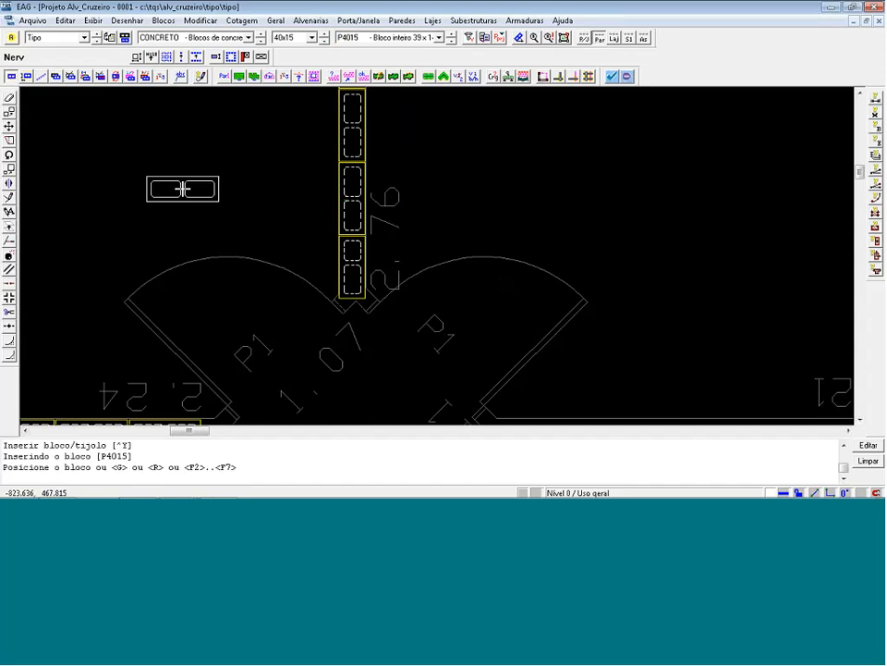
key("r")
key("r")
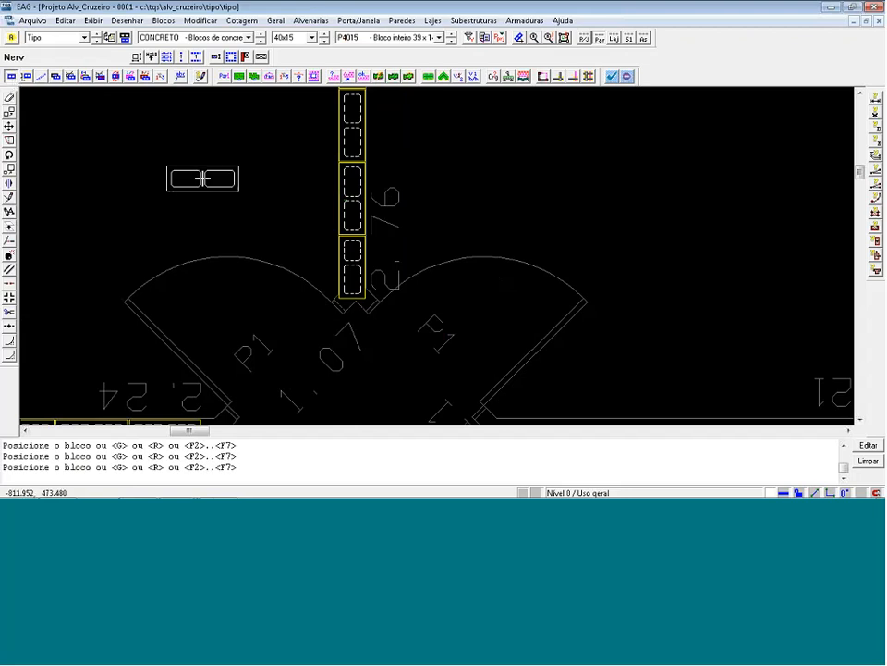
key("r")
key("r")
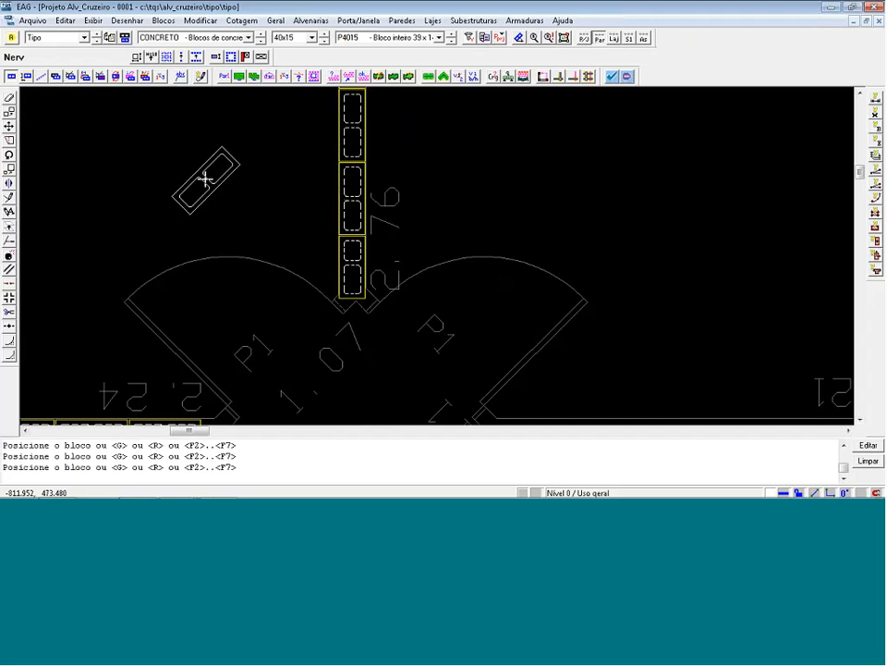
key("a")
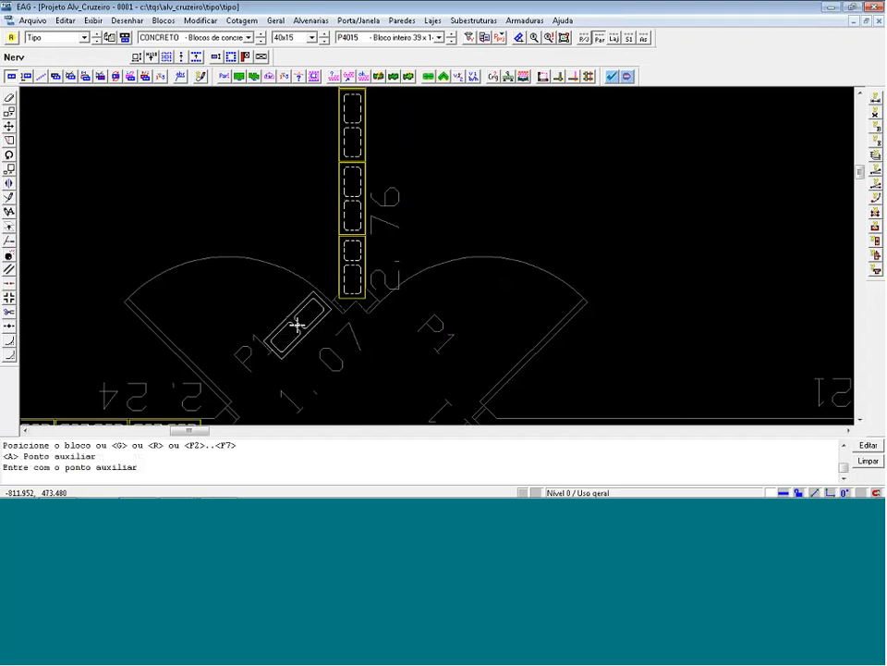
left_click(338, 298)
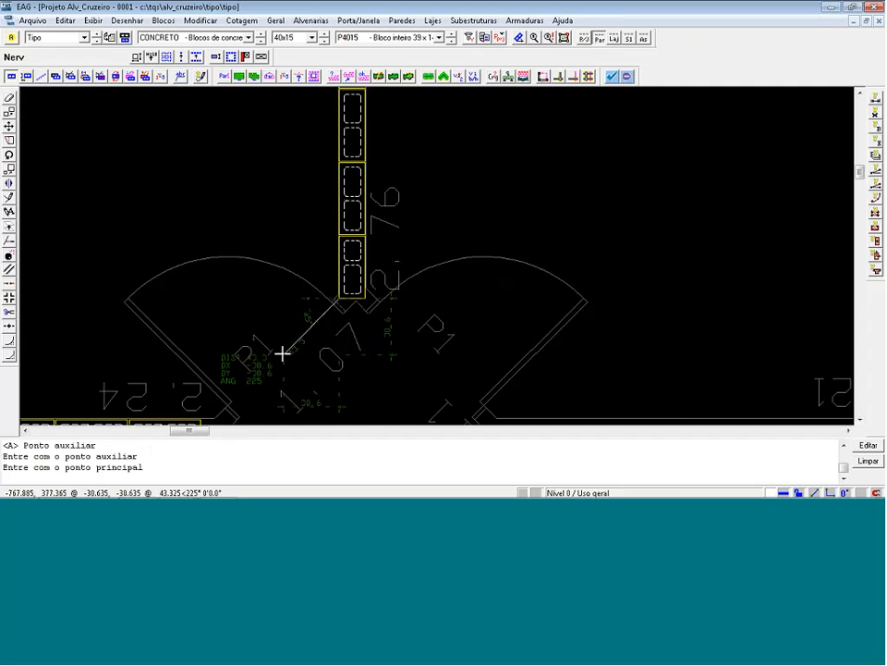
type("@")
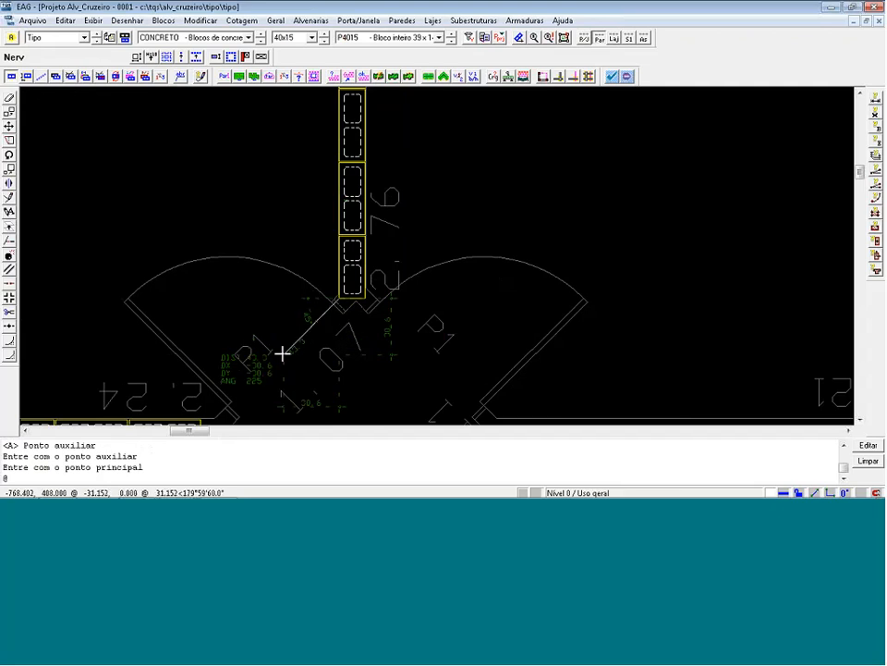
key("Return")
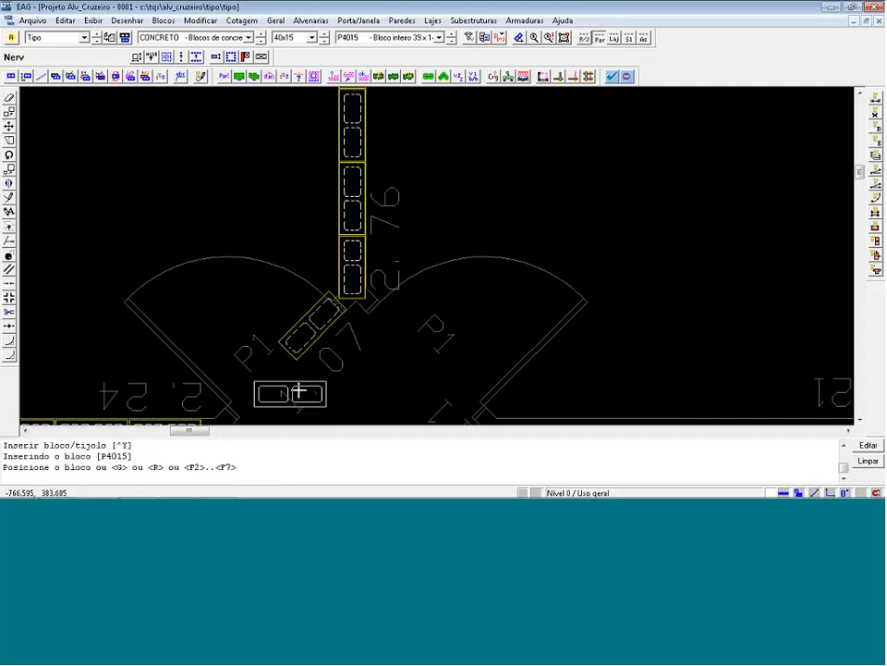
key("Return")
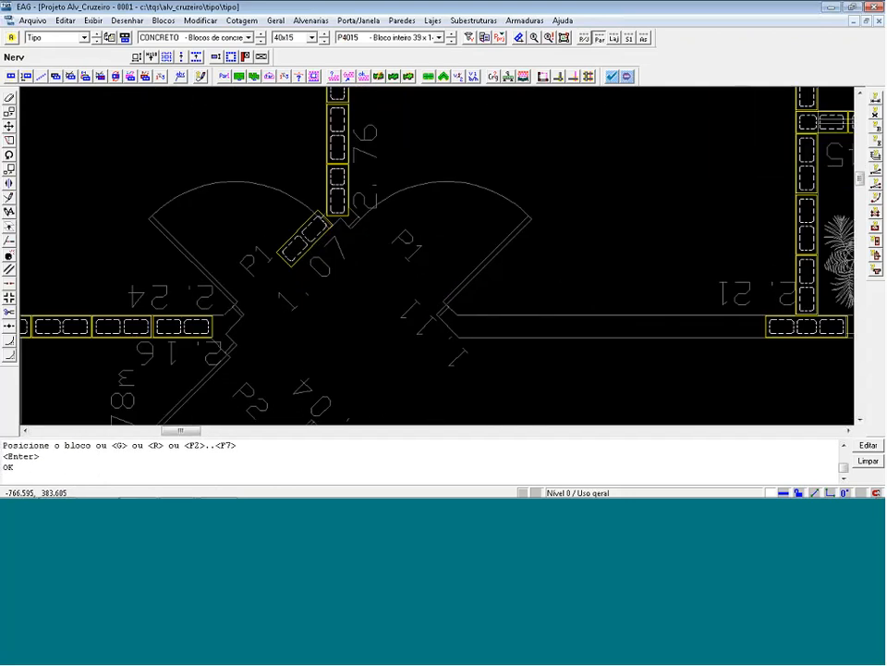
Add a second diagonal P4015 block after the first one, continuing across door P1 towards the lower wall.
left_click(26, 77)
left_click(220, 301)
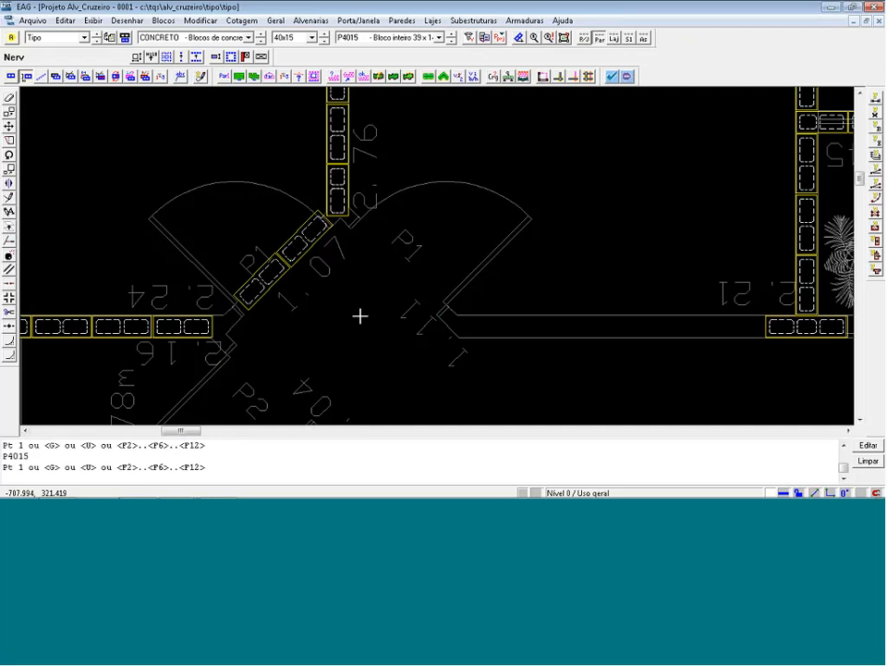
key("Return")
scroll(253, 306, "up", 3)
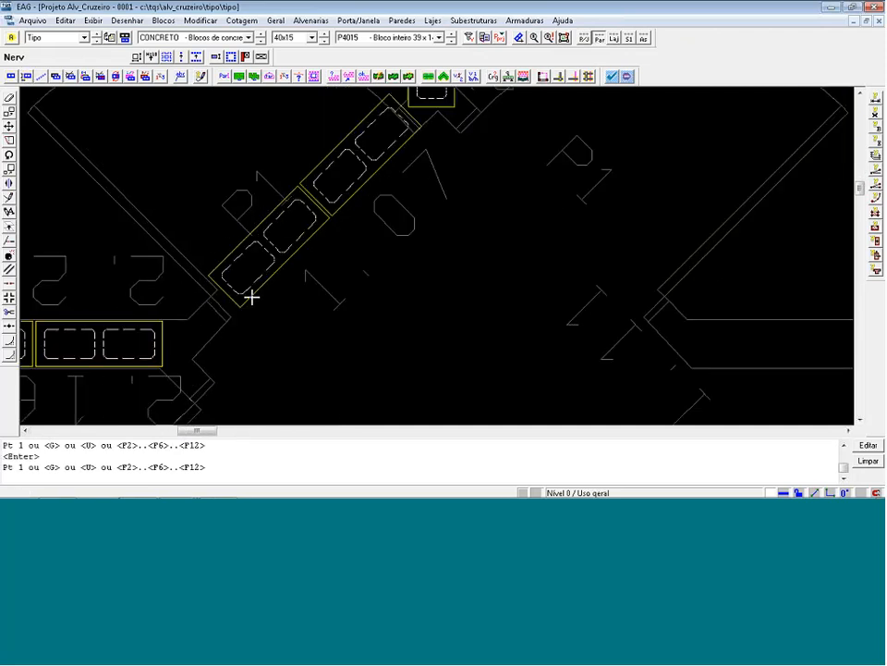
key("Escape")
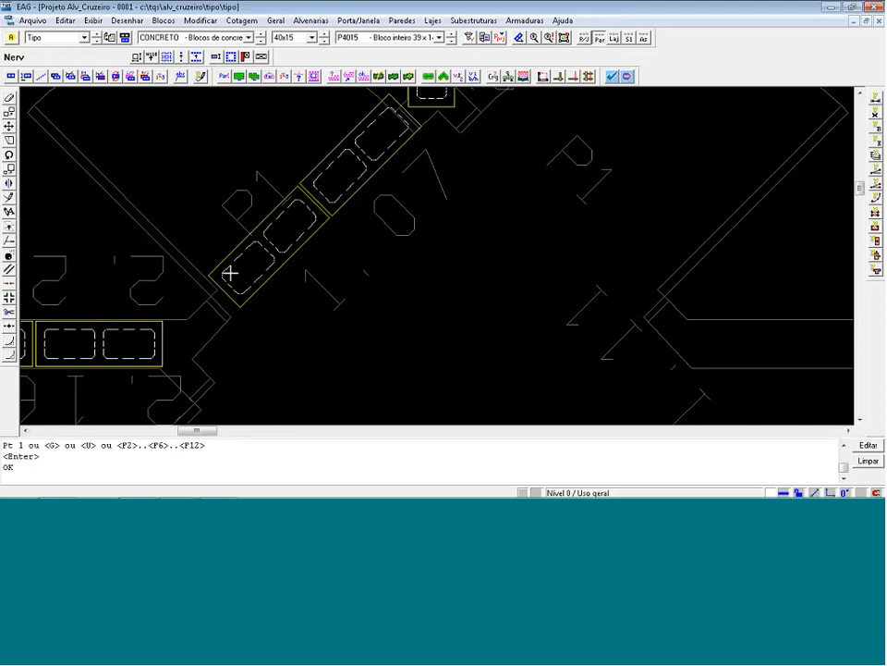
Close the diagonal row with a P2015 half block where it meets the first dormitório's lower wall.
left_click(355, 37)
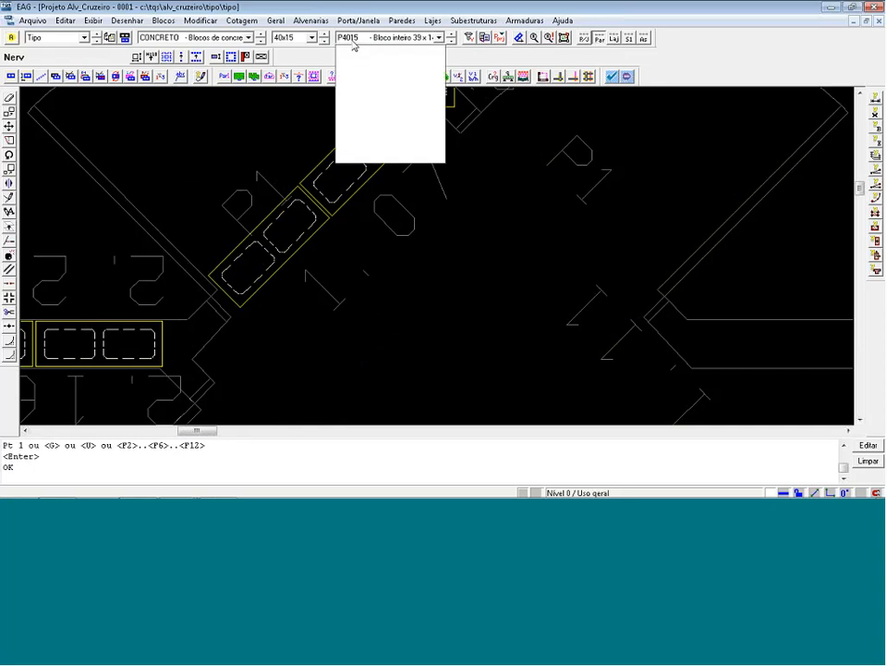
left_click(361, 57)
left_click(28, 76)
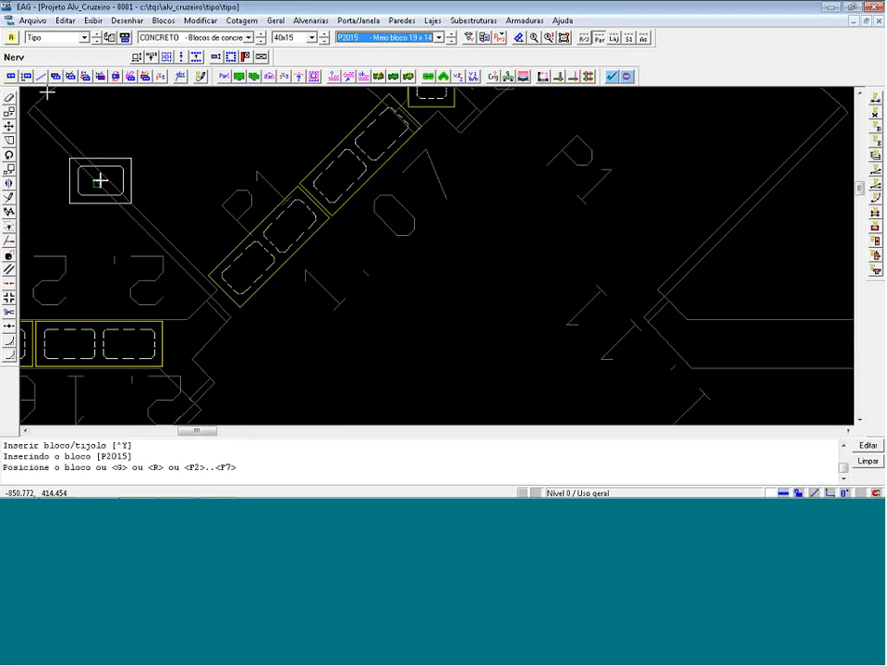
left_click(182, 309)
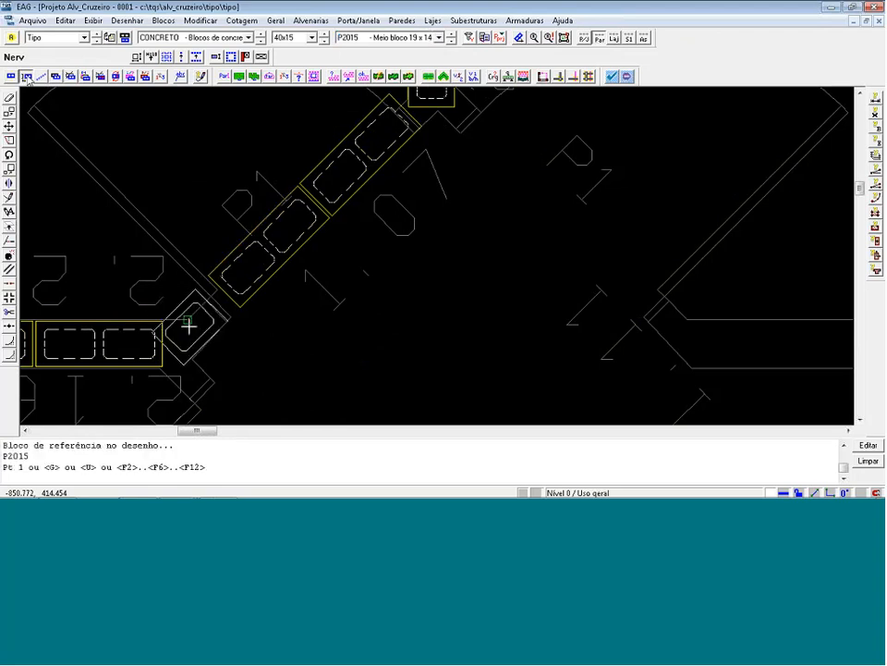
scroll(291, 301, "down", 2)
key("Return")
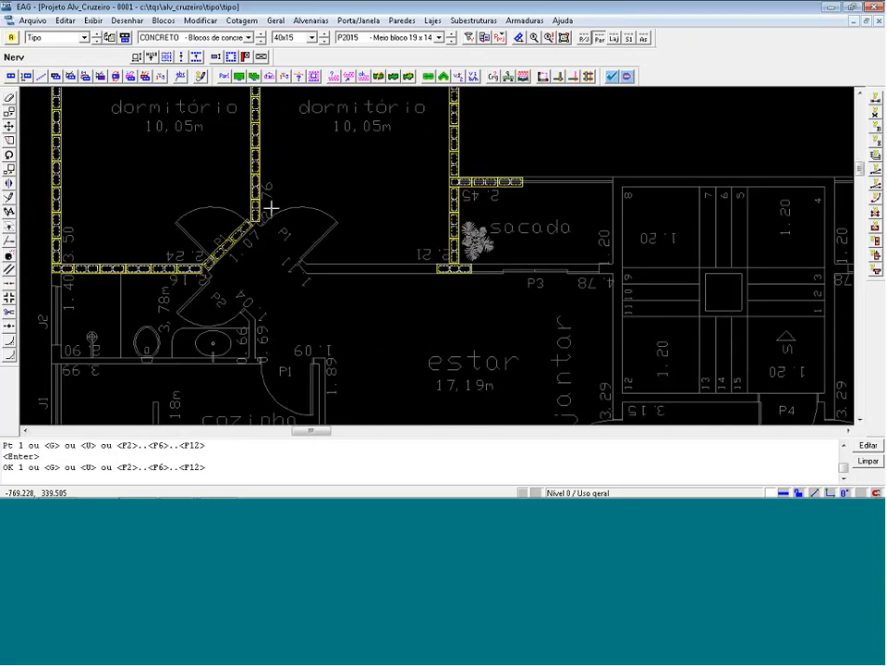
Mirror the three diagonal blocks at the first dormitório's door P1 about the vertical axis of the wall between the dormitórios, keeping the originals.
scroll(240, 227, "up", 3)
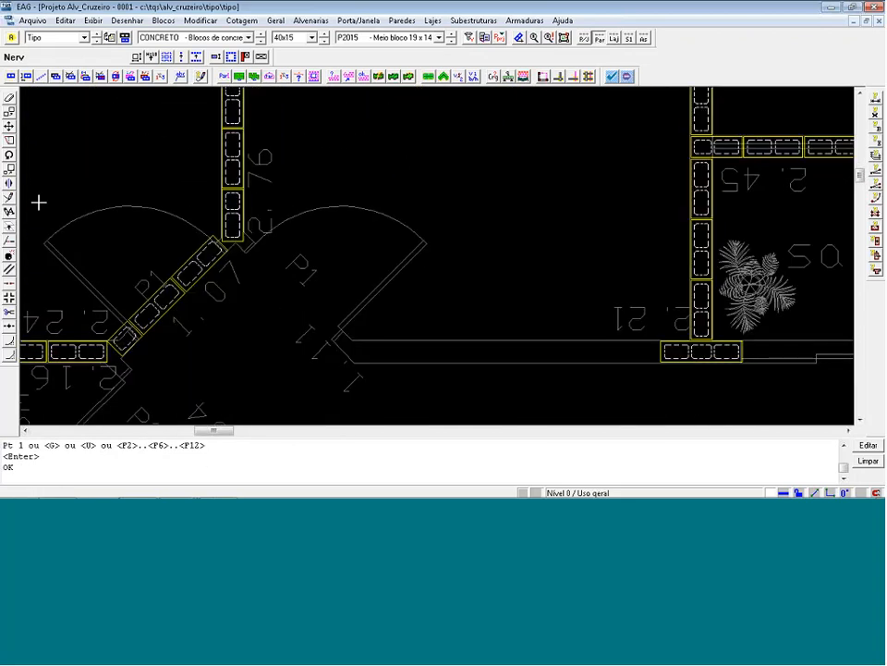
left_click(9, 183)
key("n")
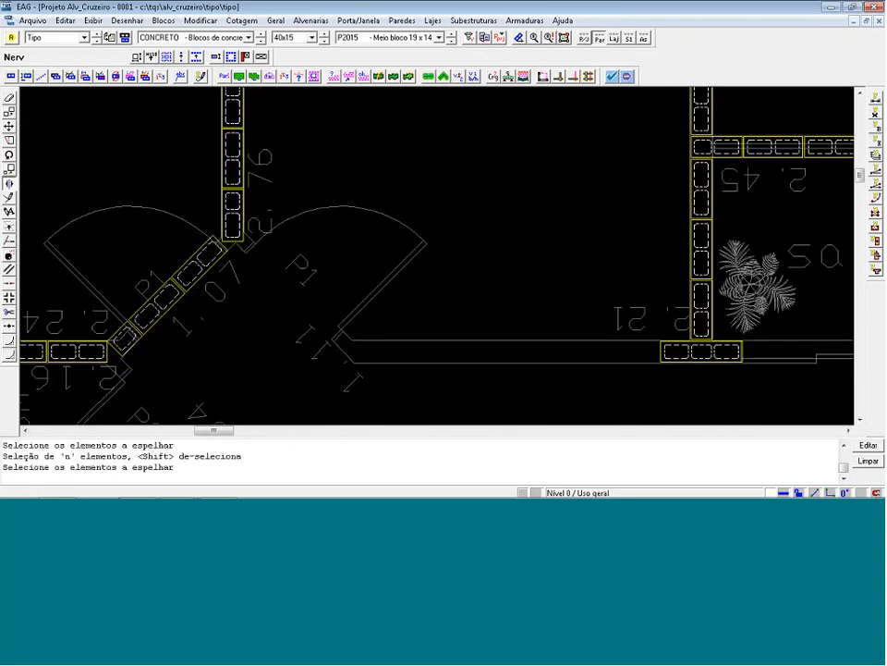
left_click(130, 331)
left_click(157, 305)
left_click(202, 269)
key("Return")
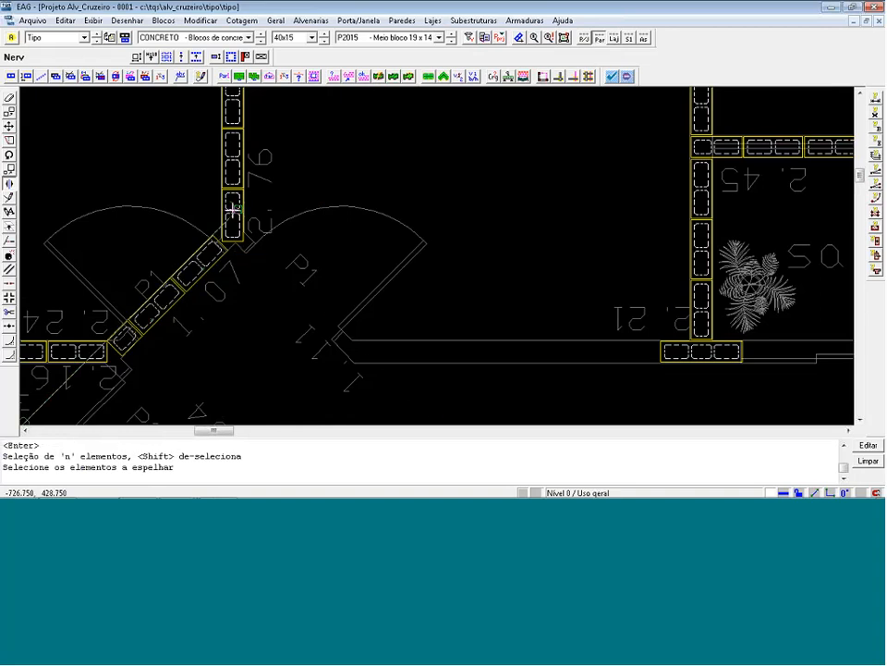
left_click(233, 211)
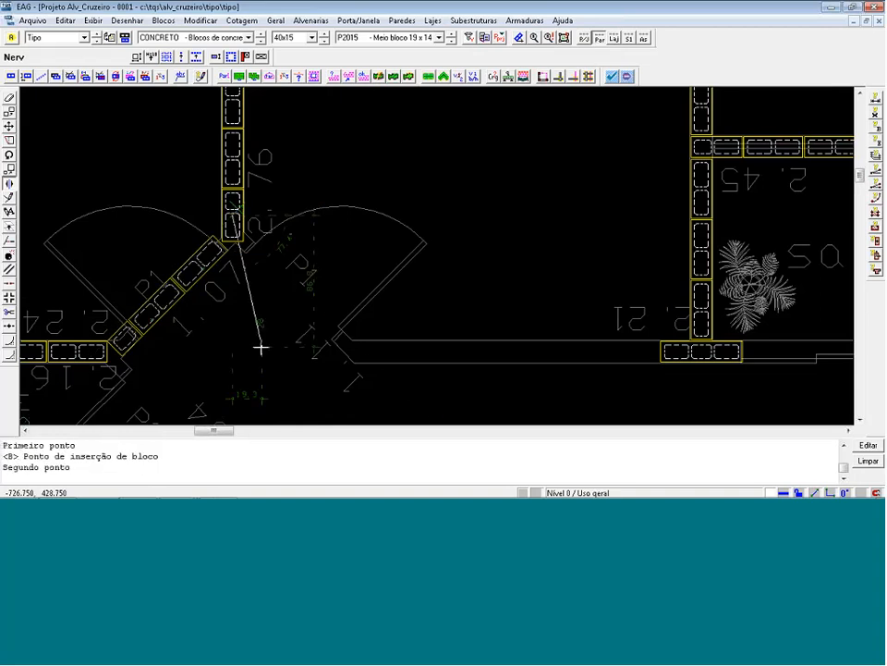
left_click(257, 400)
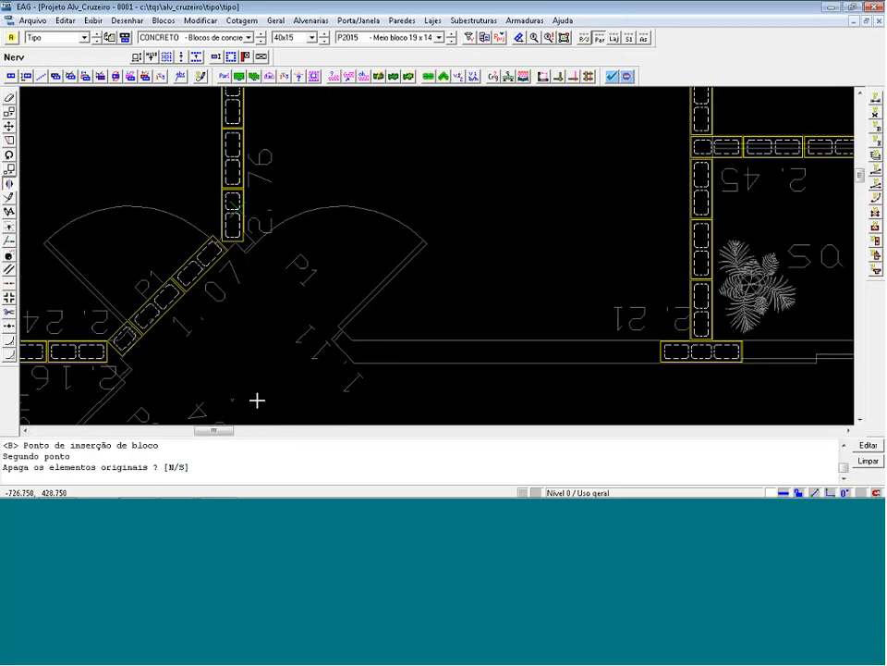
key("Return")
scroll(219, 372, "down", 1)
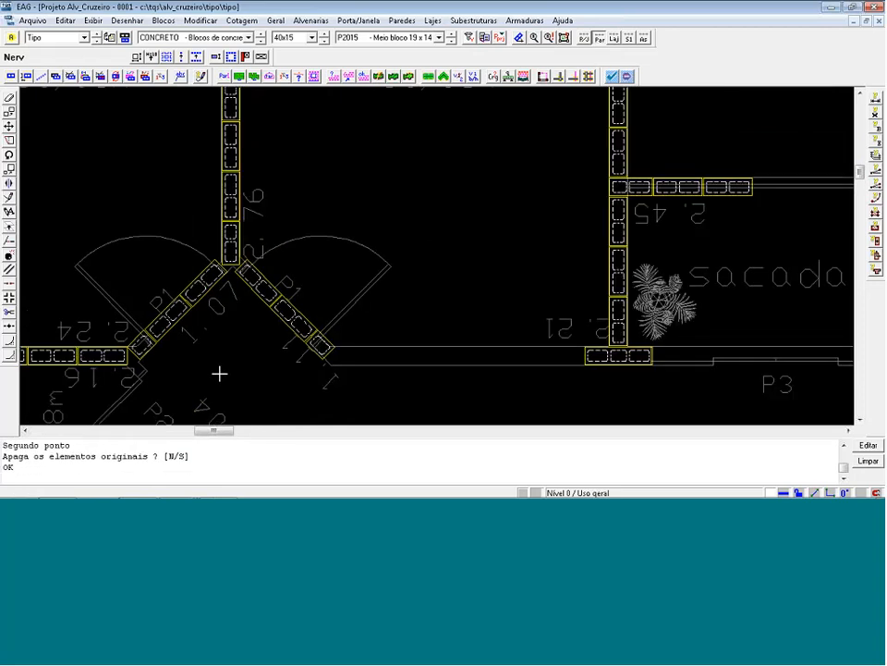
Fill the second dormitório's lower wall with a row of P4015 blocks from the corner block at the sacada to the mirrored diagonal row.
left_click(399, 38)
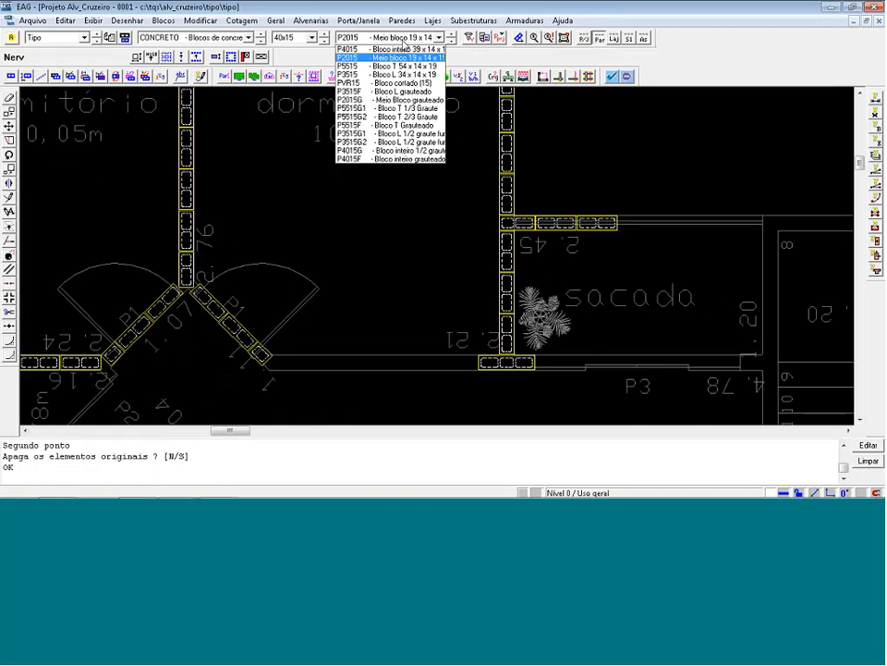
left_click(395, 49)
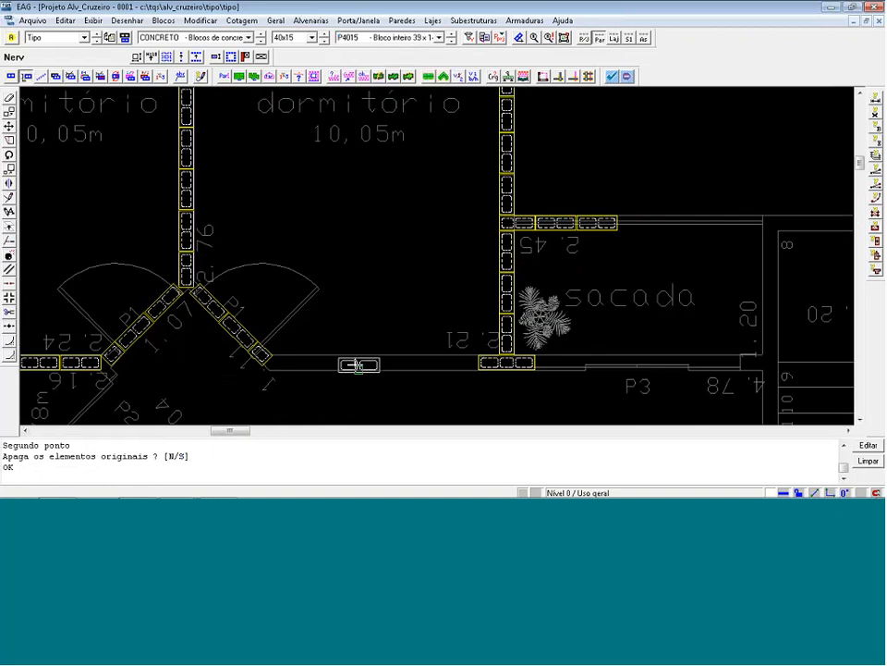
left_click(246, 371)
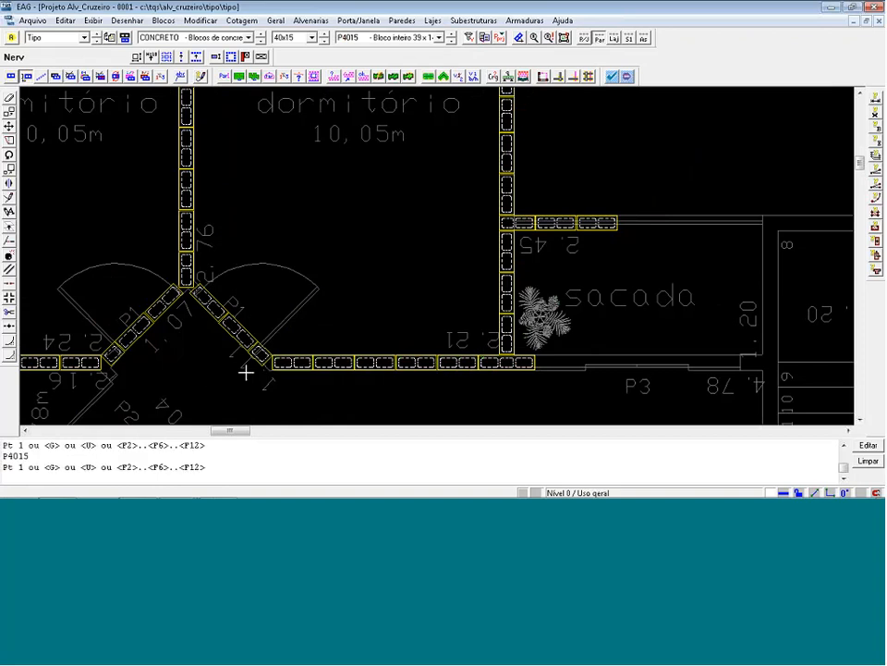
key("Return")
scroll(245, 346, "down", 6)
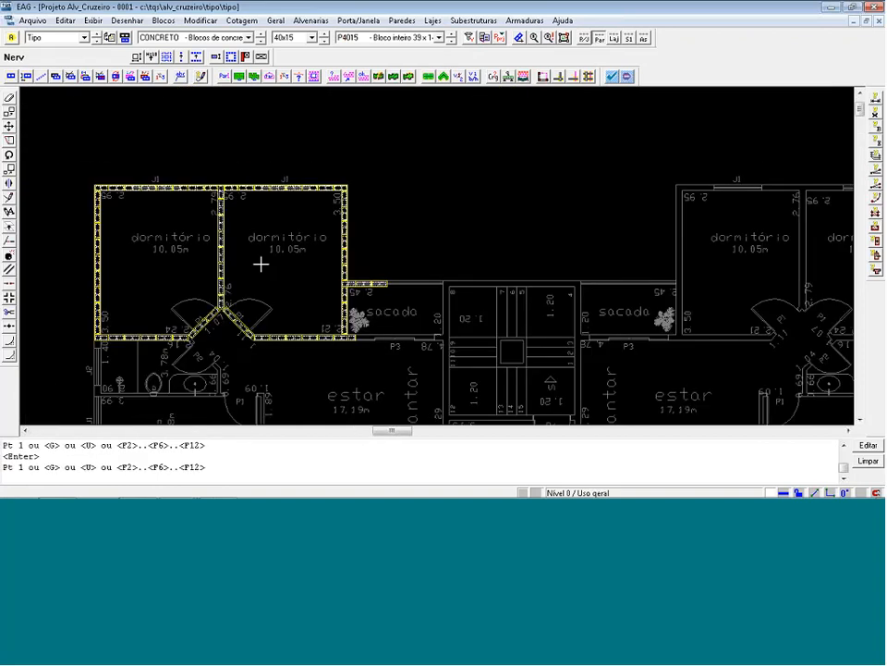
scroll(255, 260, "down", 1)
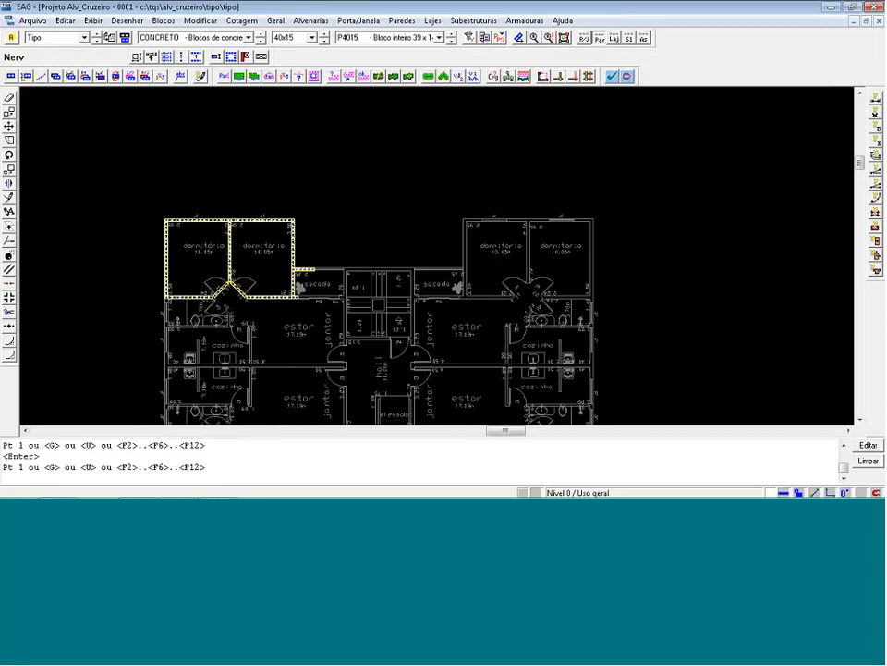
key("Return")
scroll(314, 218, "up", 1)
scroll(19, 123, "down", 1)
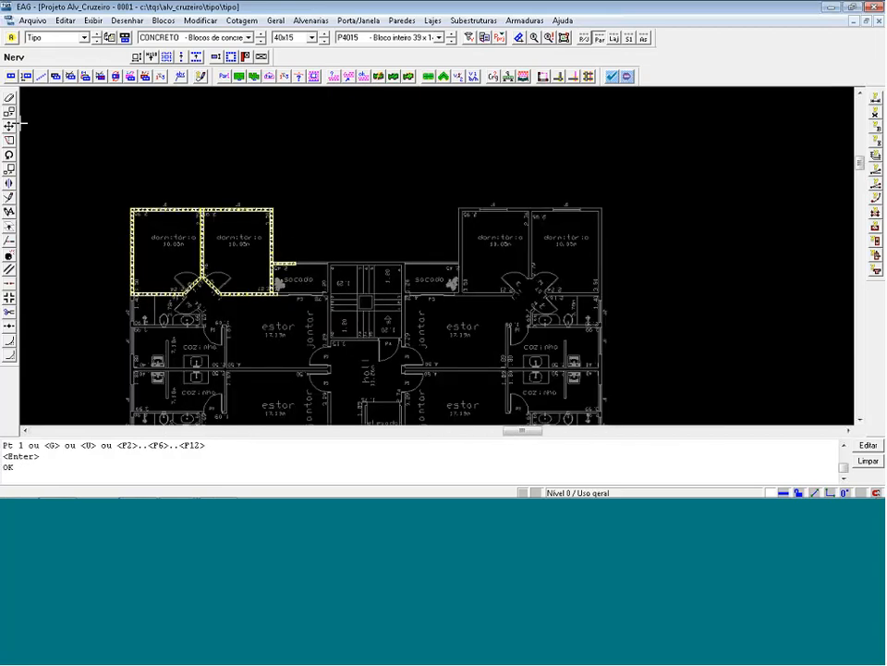
Mirror all the blocks of the two dormitórios about the vertical axis through the staircase centre onto the opposite apartment, keeping the originals.
left_click(9, 183)
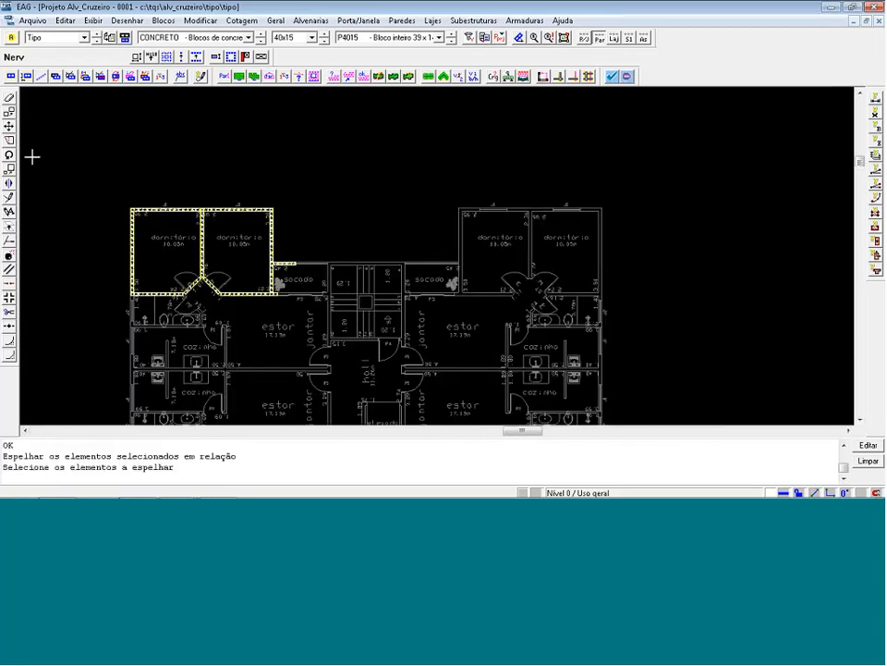
left_click(95, 186)
left_click(250, 272)
key("Return")
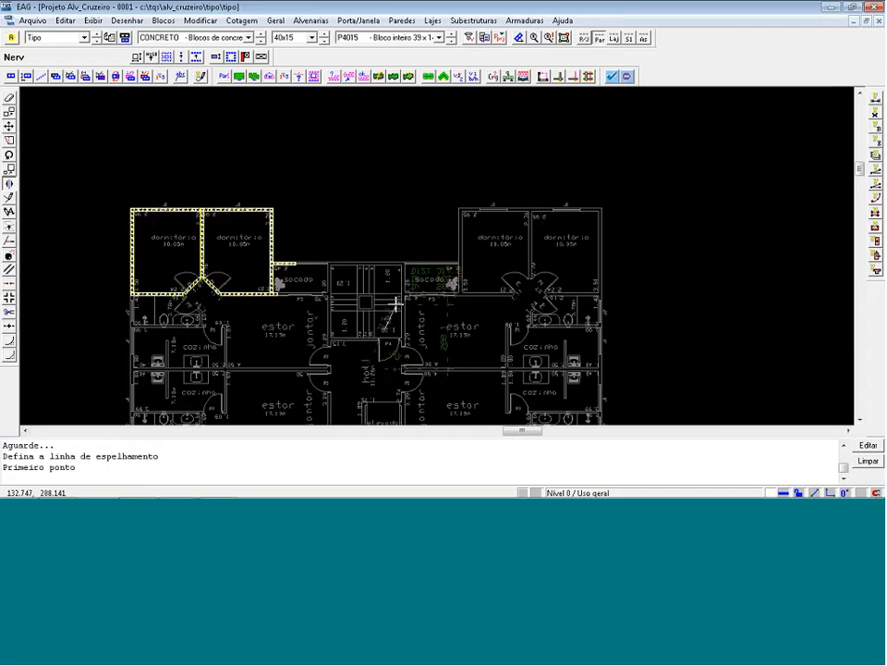
left_click(427, 140)
left_click(427, 141)
key("Return")
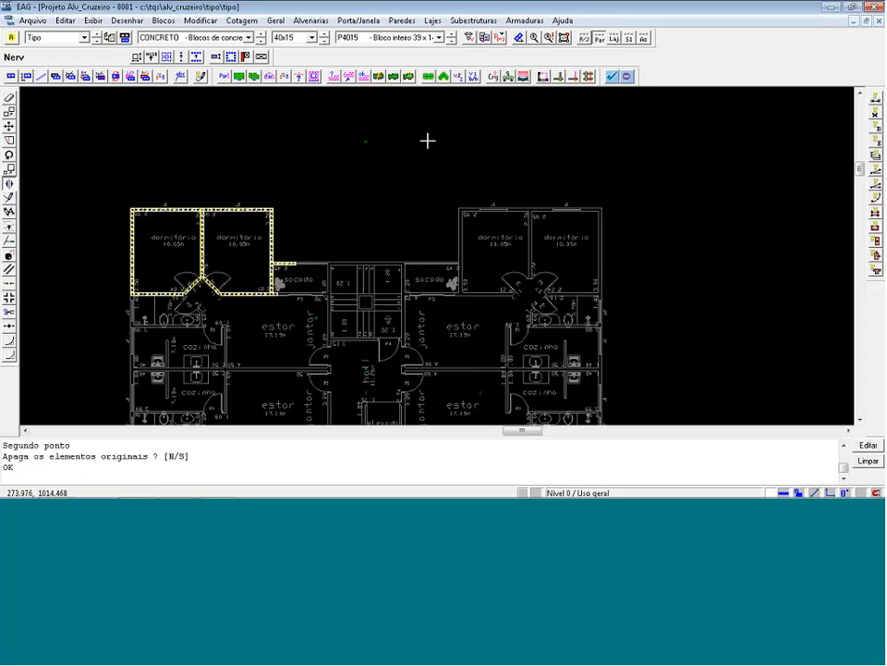
scroll(561, 244, "up", 2)
scroll(564, 243, "up", 1)
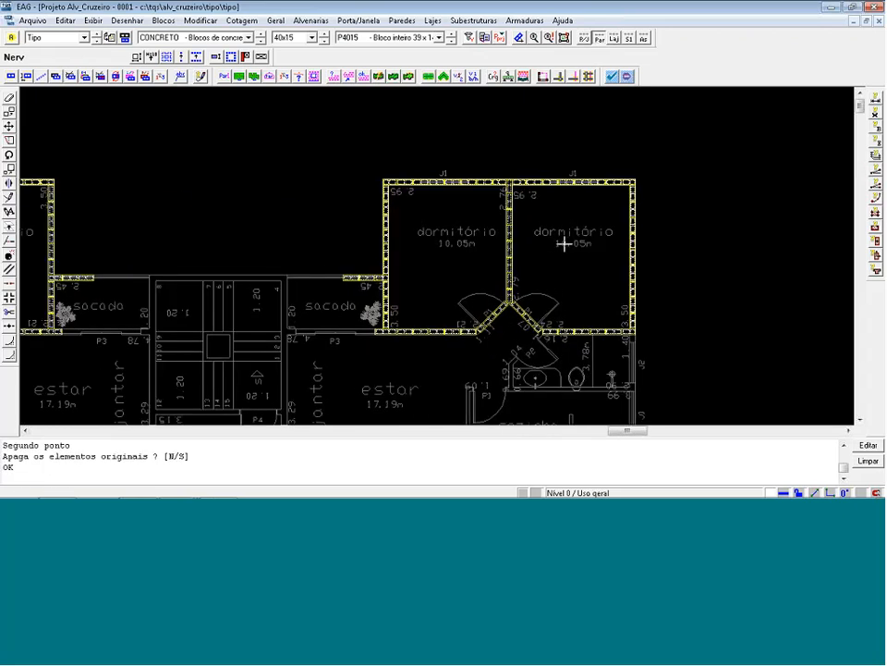
scroll(555, 239, "down", 4)
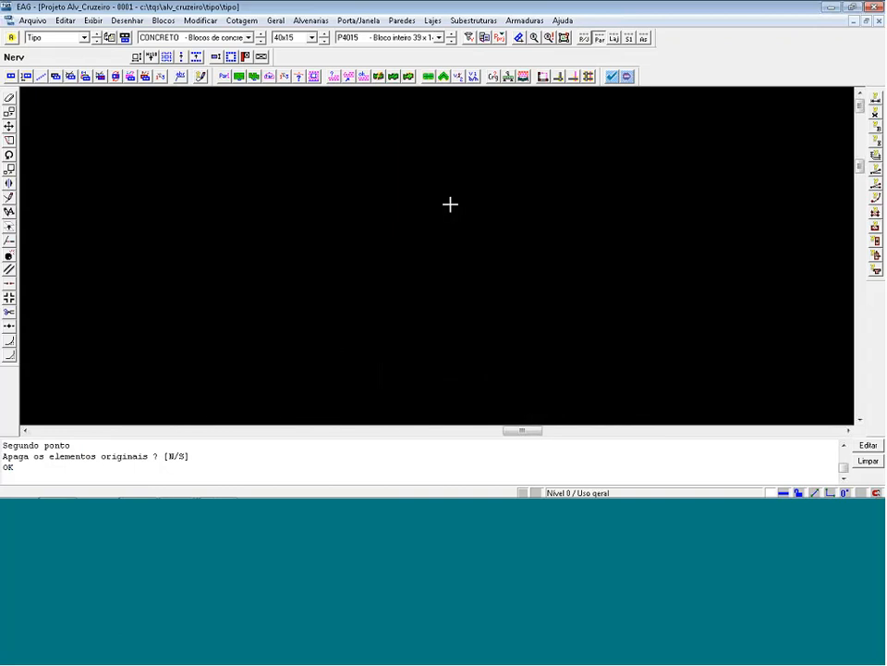
scroll(401, 258, "up", 1)
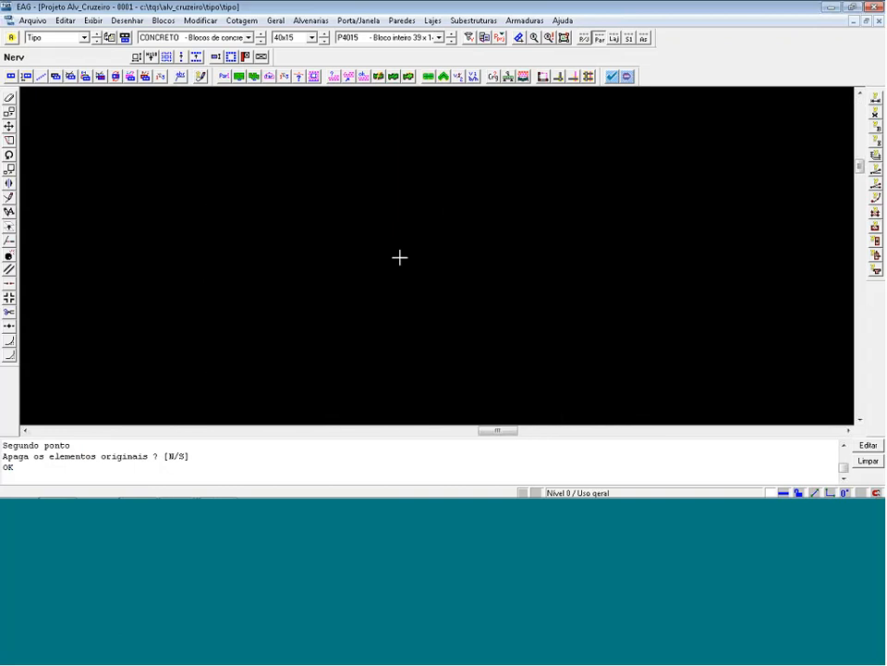
scroll(422, 289, "down", 1)
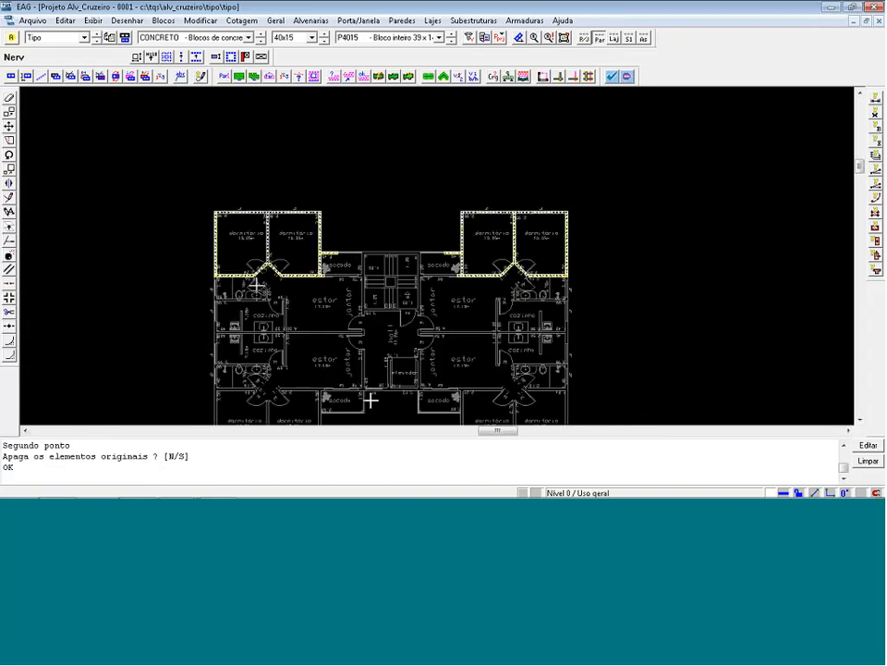
scroll(241, 258, "down", 1)
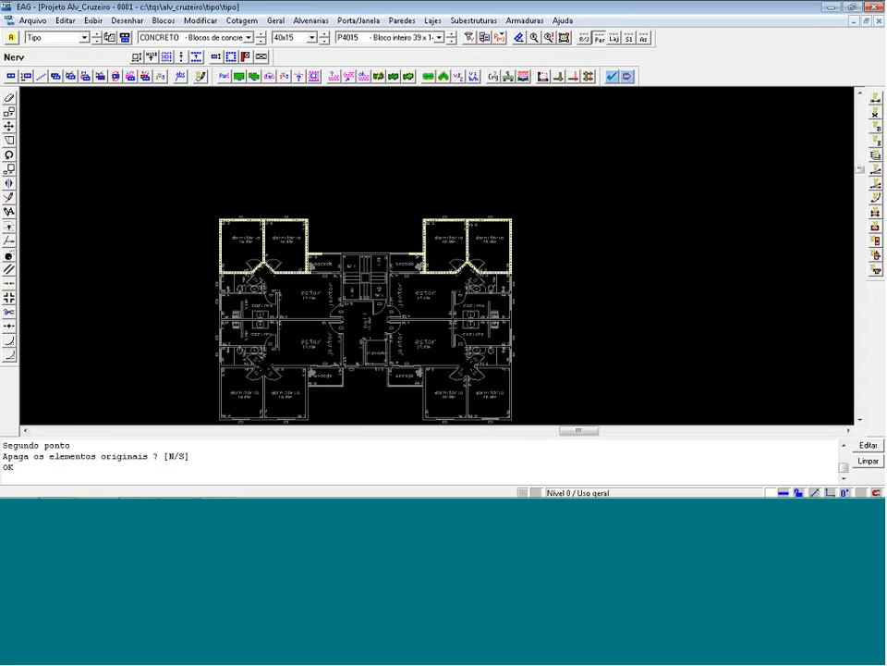
Switch to the CAD/TQS manager and open the Tipo2-Distr masonry drawing of the Tipo floor in the Alv_Cruzeiro-TQS building.
left_click(333, 338)
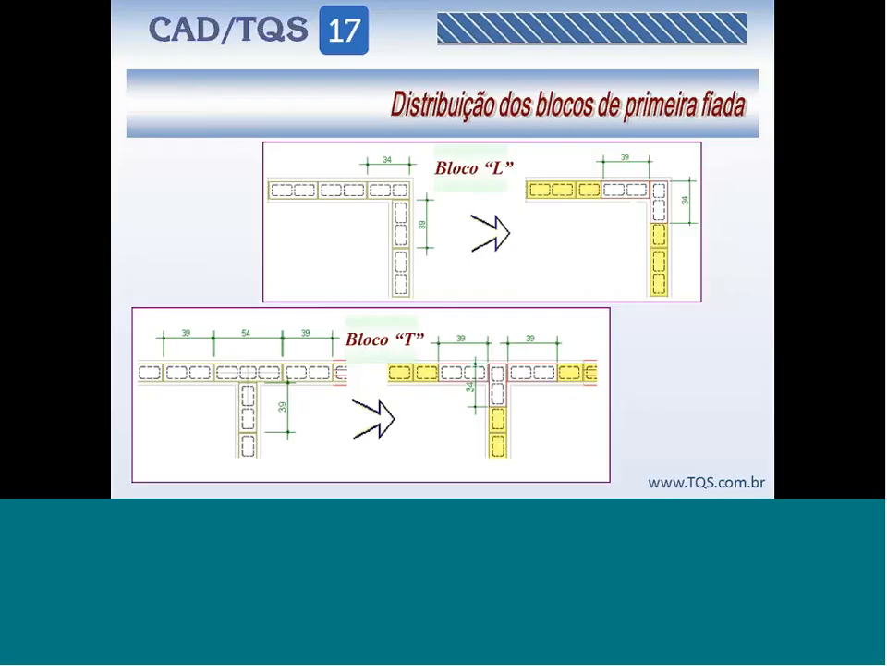
key("alt+Tab")
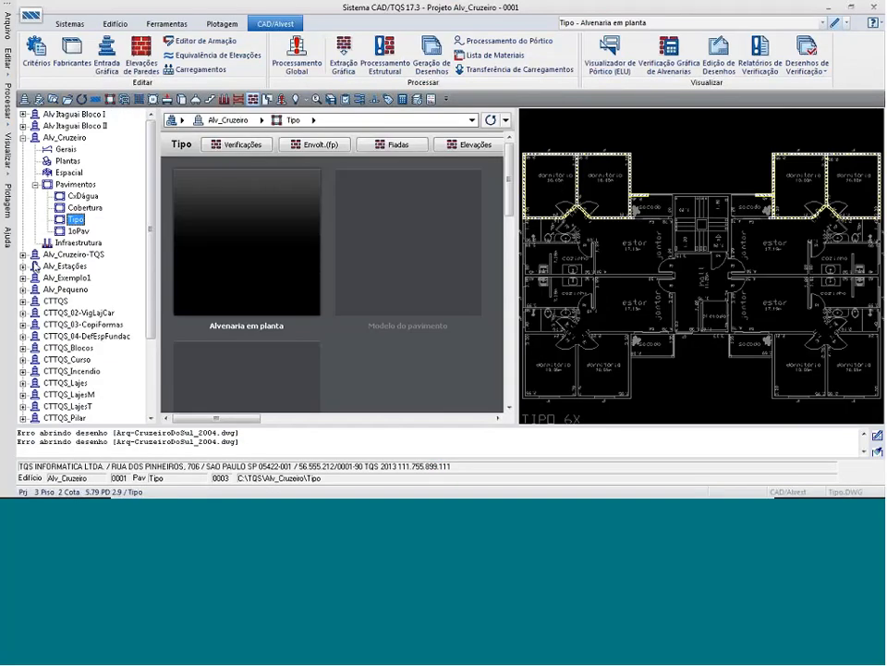
left_click(22, 253)
left_click(35, 300)
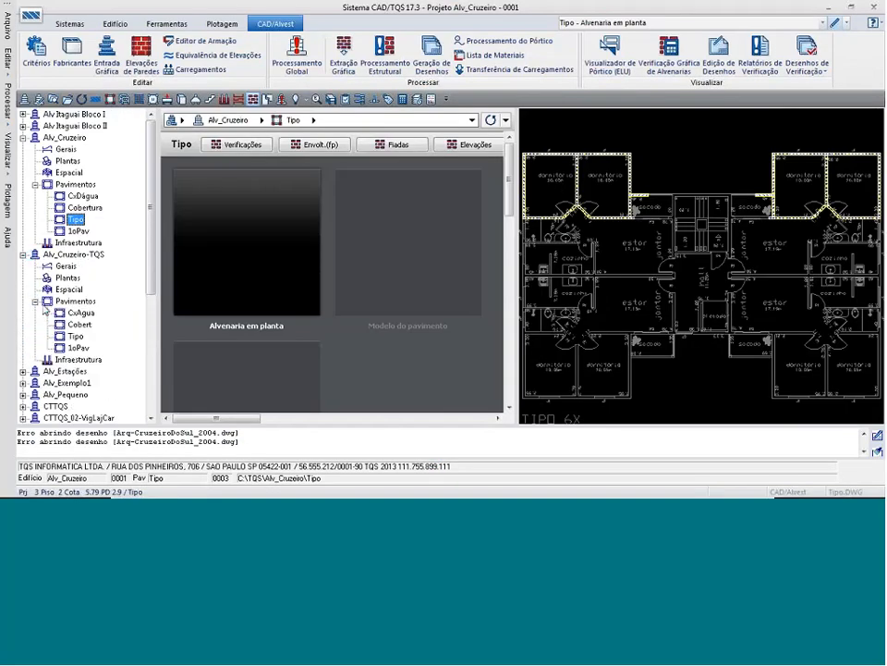
left_click(75, 337)
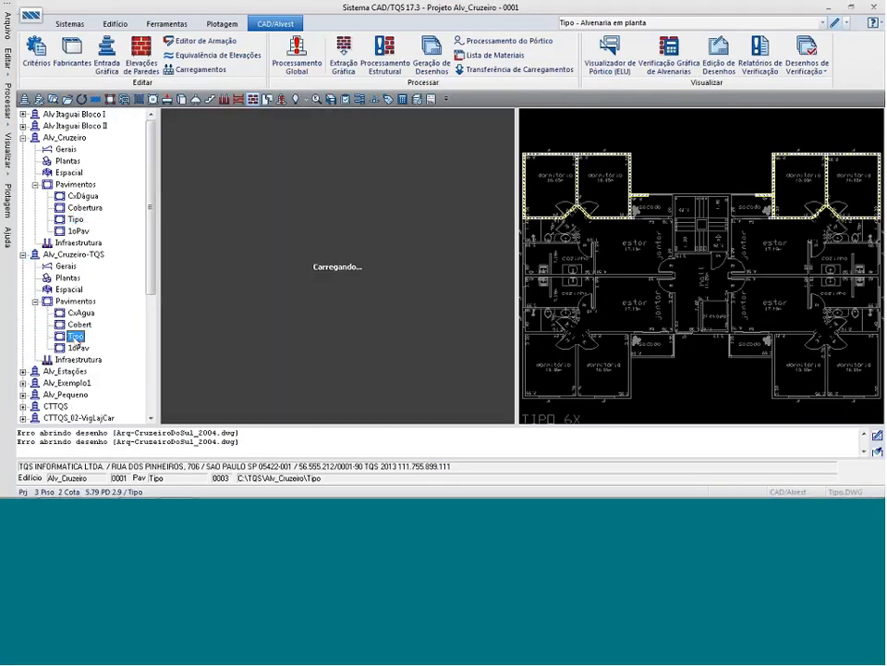
left_click(730, 25)
left_click(643, 54)
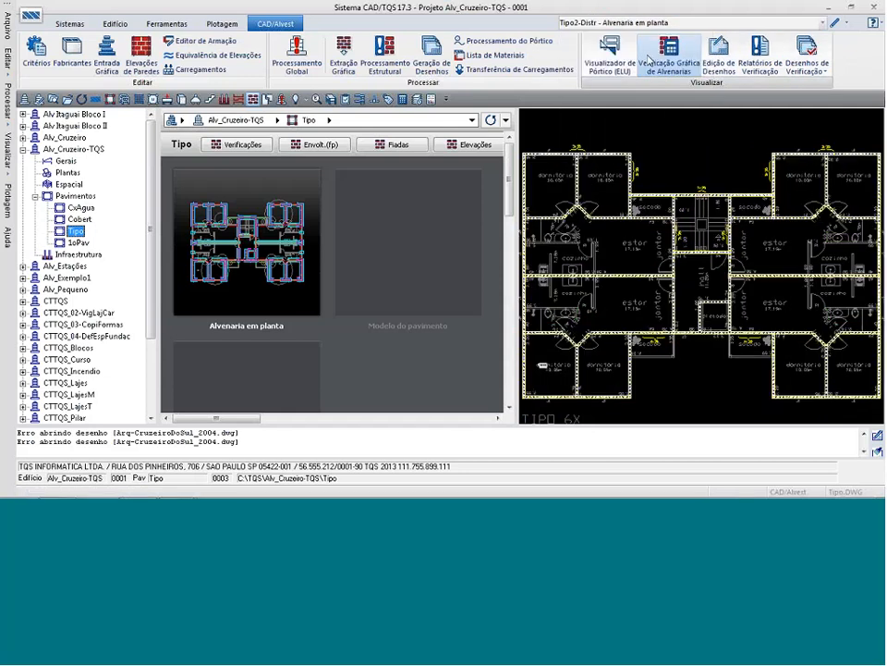
left_click(845, 27)
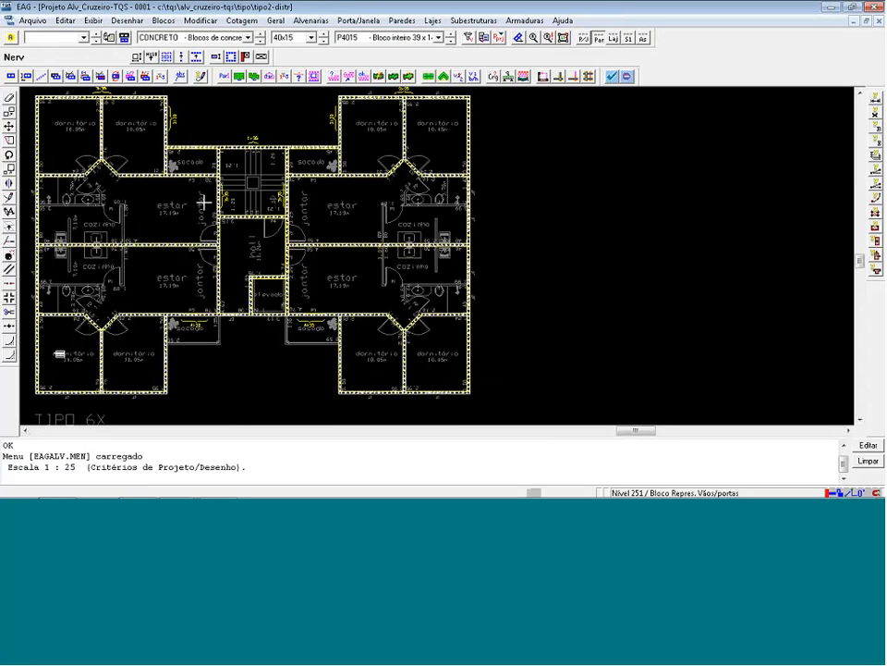
Examine the finished block distribution along the dormitório, sacada and staircase walls, including the marked 3x35 and 1x35 block groups.
key("n")
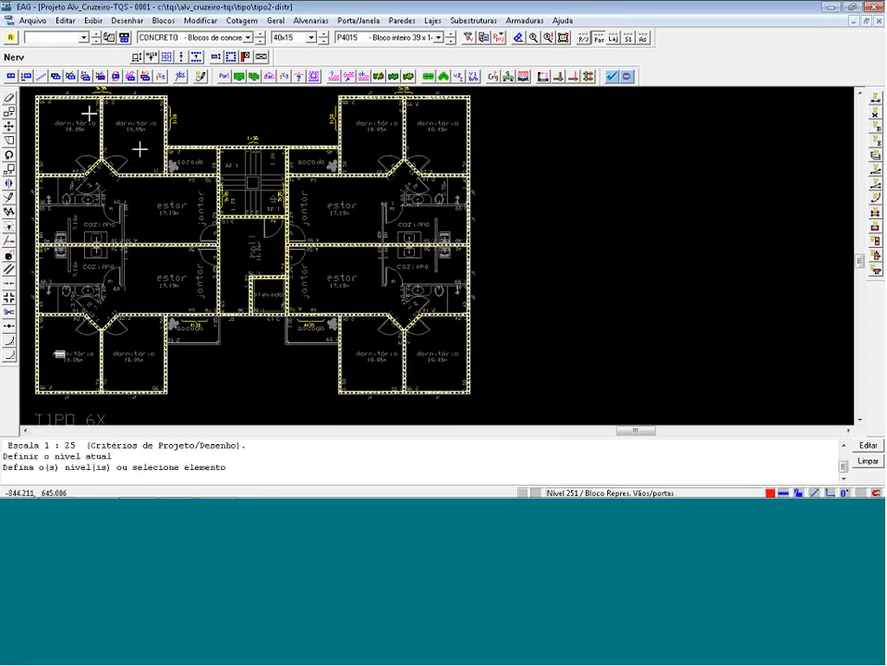
key("F8")
left_click(298, 184)
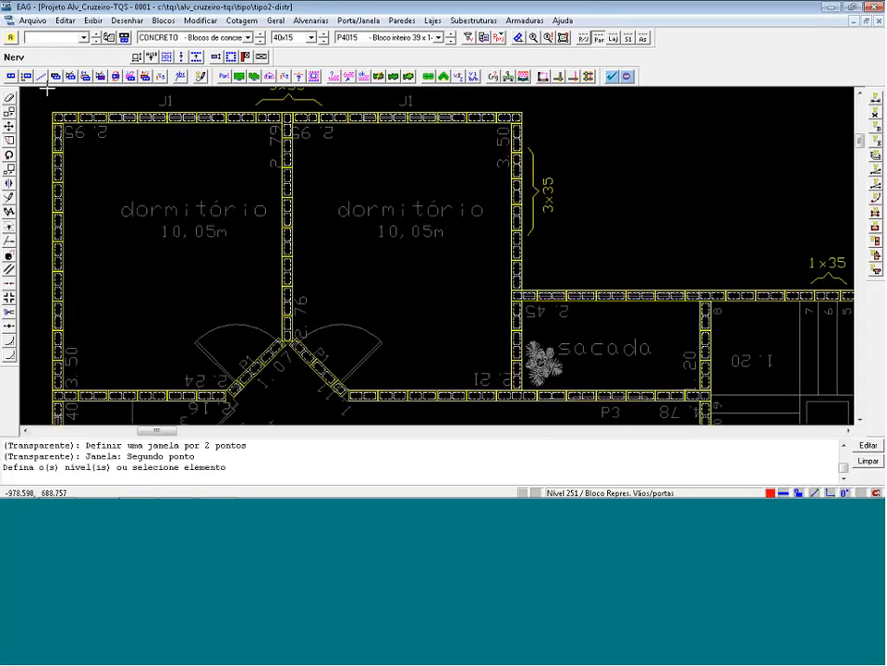
key("Escape")
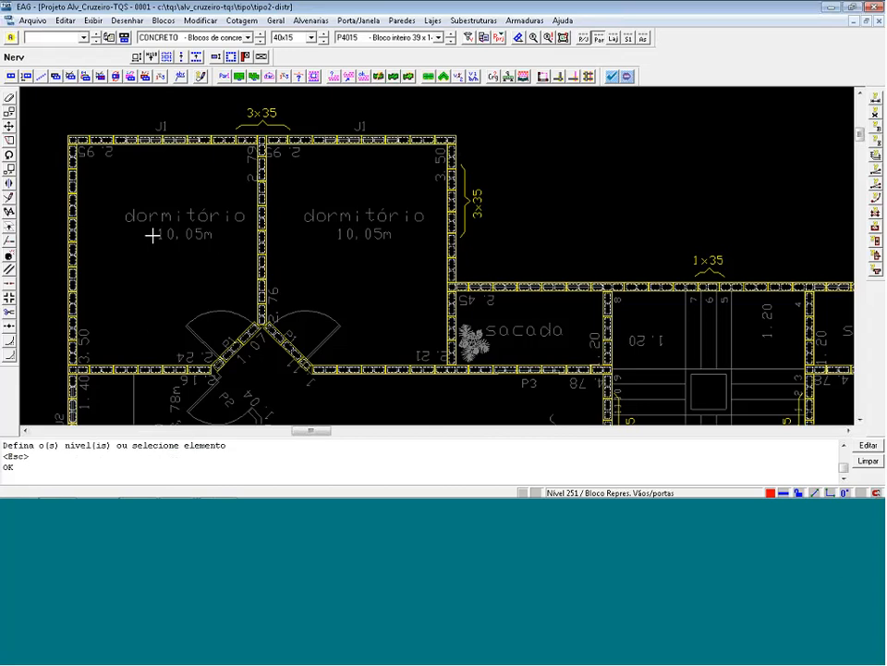
scroll(153, 236, "up", 1)
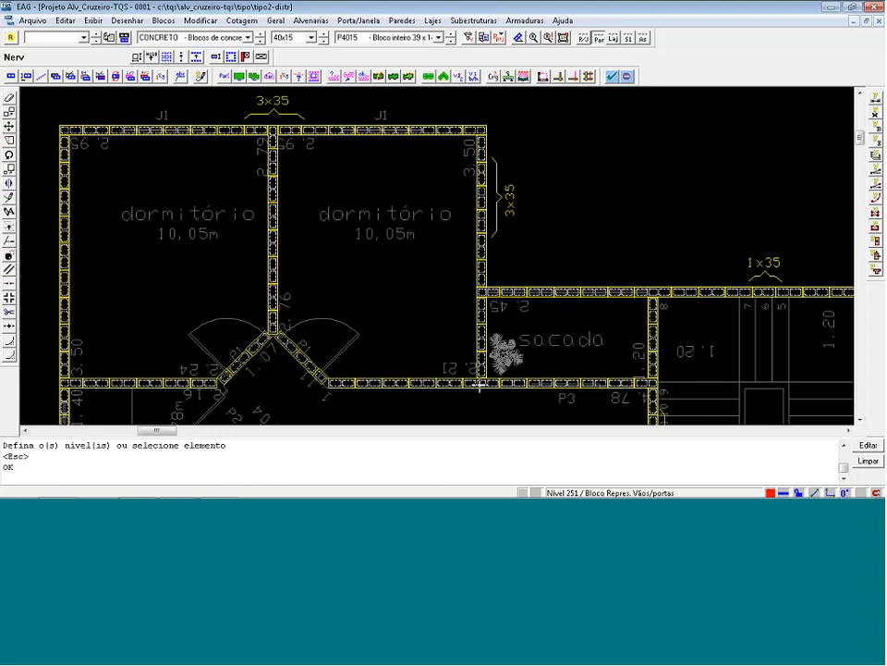
scroll(480, 384, "up", 2)
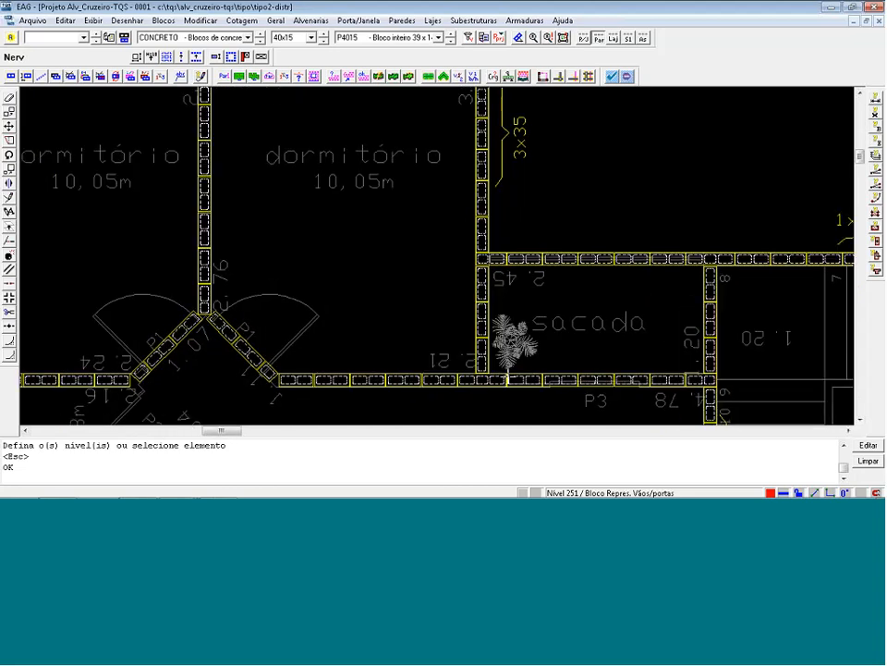
scroll(408, 344, "down", 1)
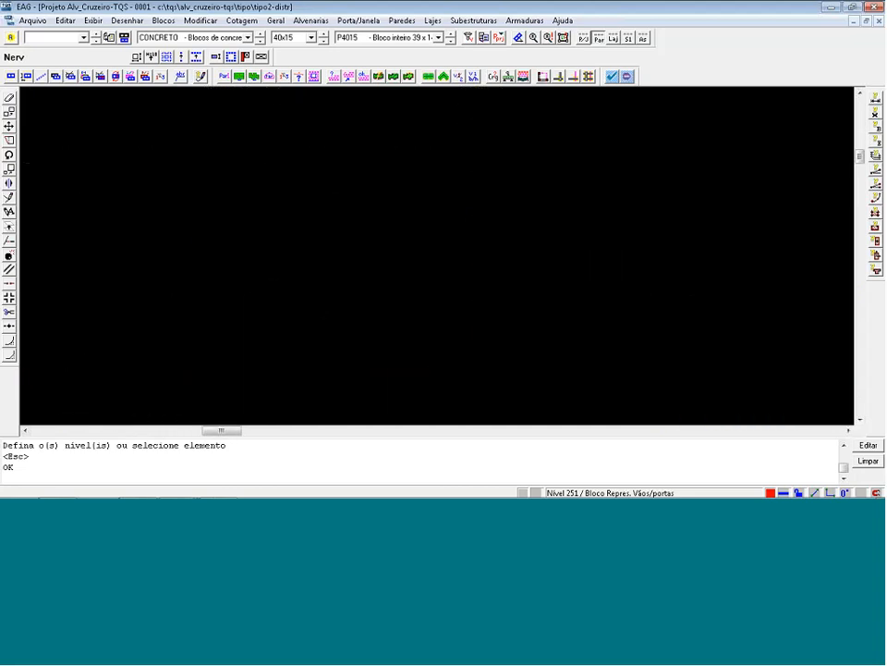
scroll(516, 402, "down", 1)
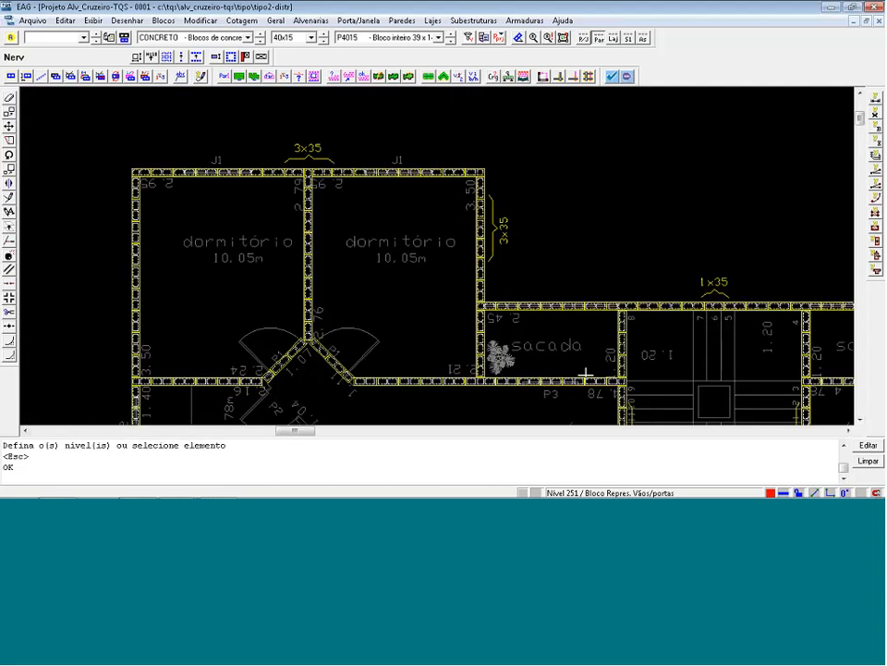
scroll(588, 377, "up", 1)
scroll(410, 262, "down", 2)
scroll(351, 262, "down", 2)
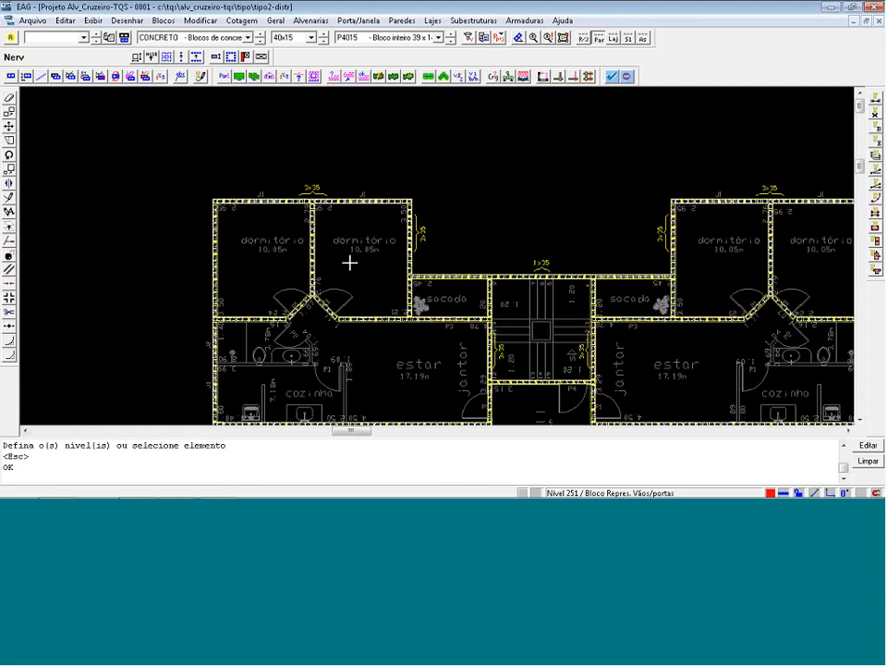
scroll(546, 278, "up", 3)
scroll(538, 274, "up", 1)
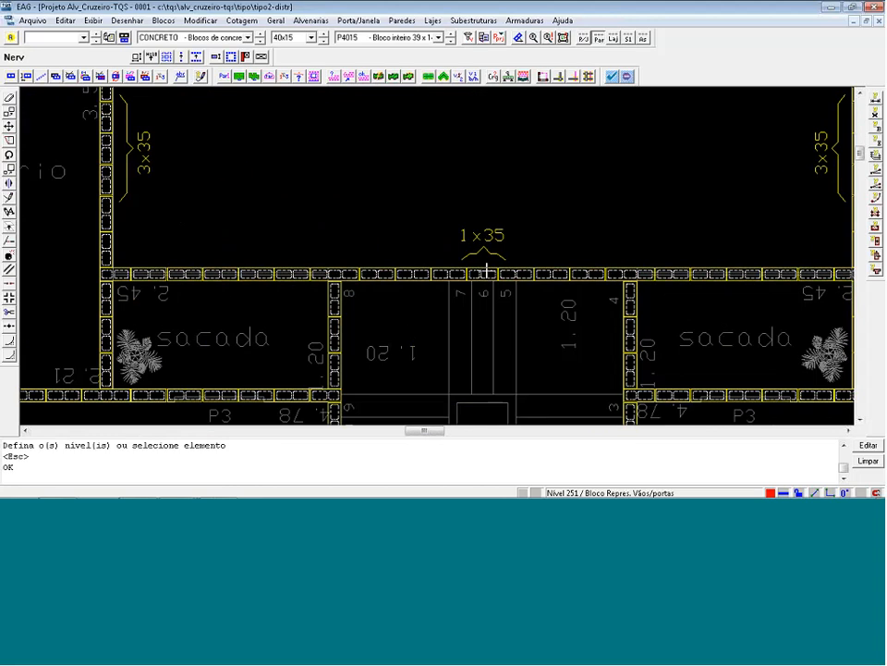
Activate the Porta/Janela command set for working on the leftmost dormitório's upper wall.
scroll(477, 274, "down", 2)
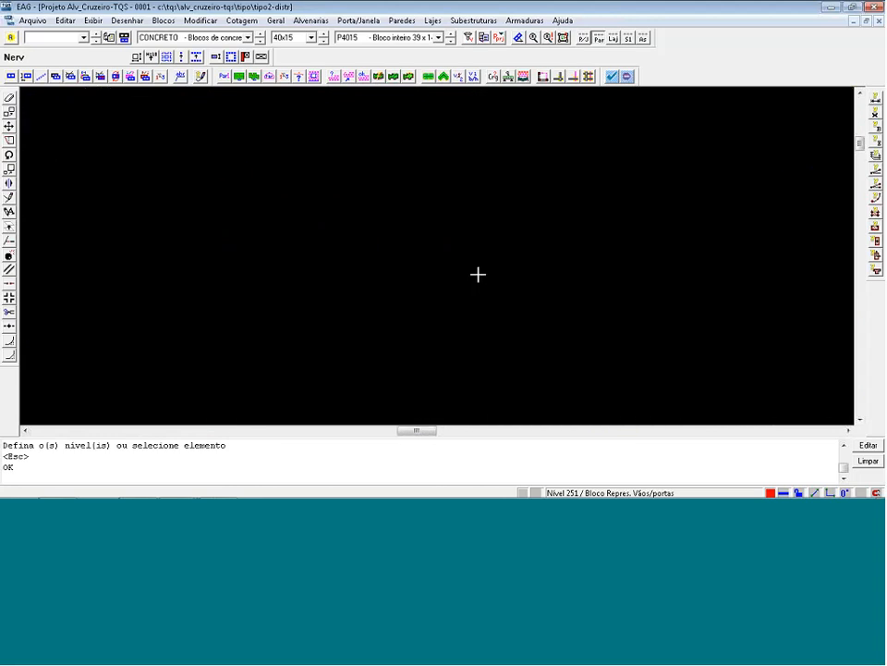
scroll(402, 172, "down", 2)
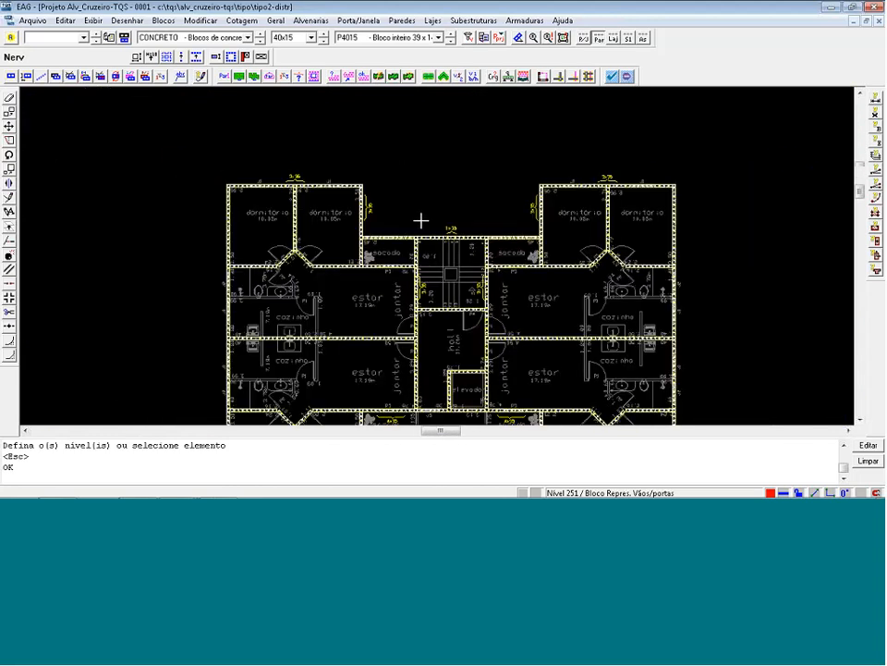
scroll(234, 145, "up", 3)
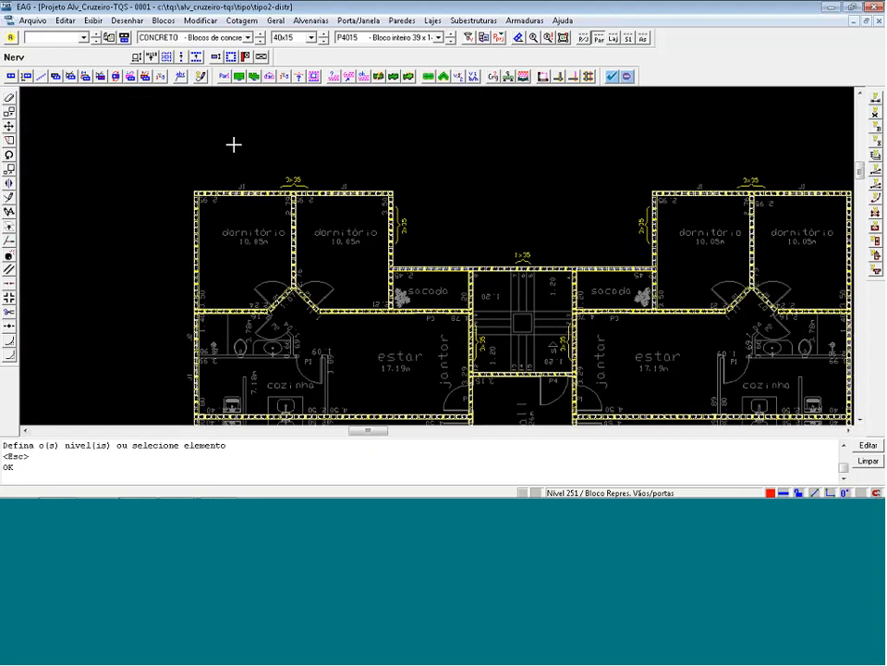
scroll(234, 144, "up", 5)
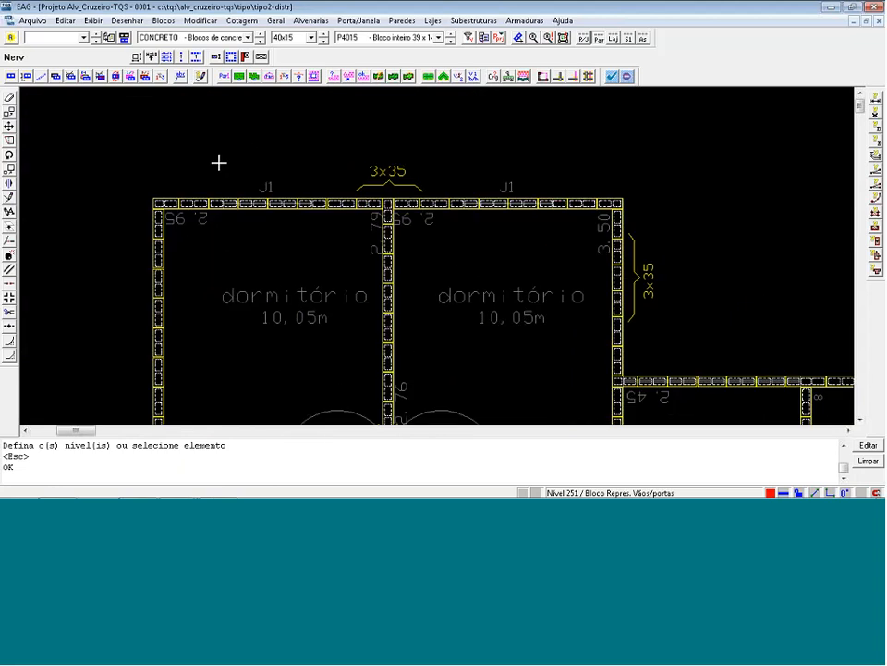
scroll(221, 162, "up", 3)
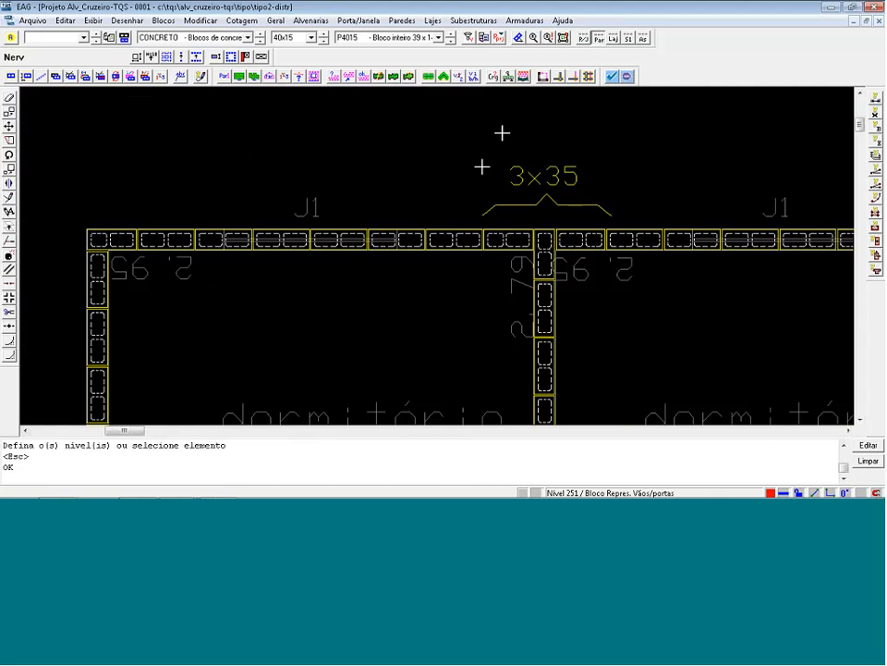
left_click(584, 39)
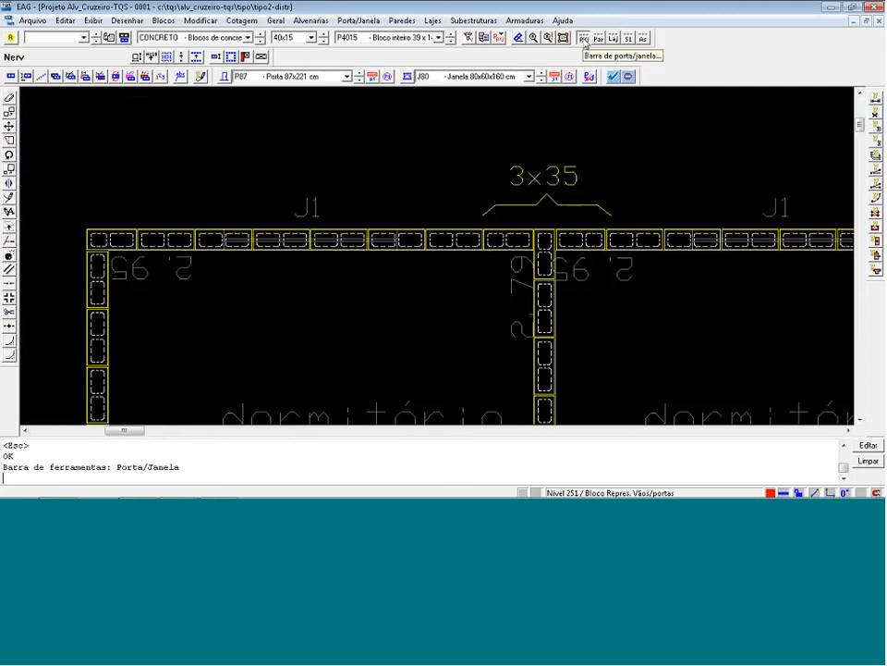
Open the project's door and window data and examine the J120 window's modular dimensions and verga settings.
left_click(588, 76)
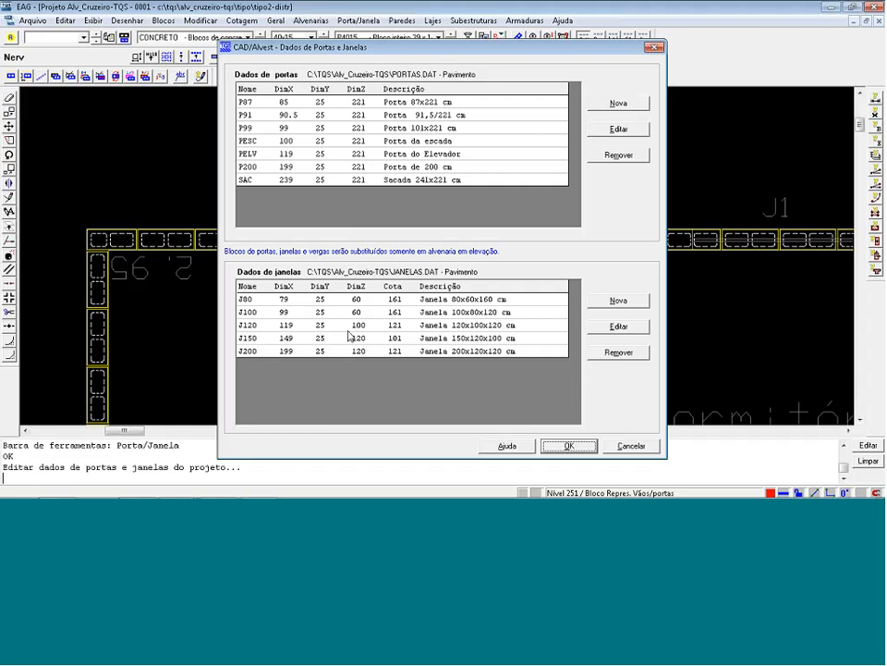
left_click(619, 326)
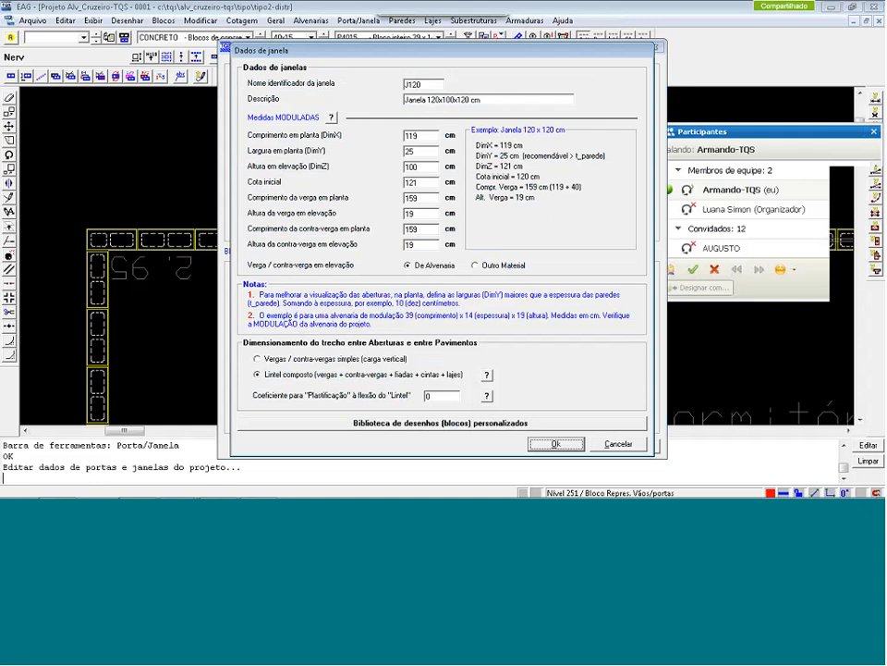
double_click(427, 138)
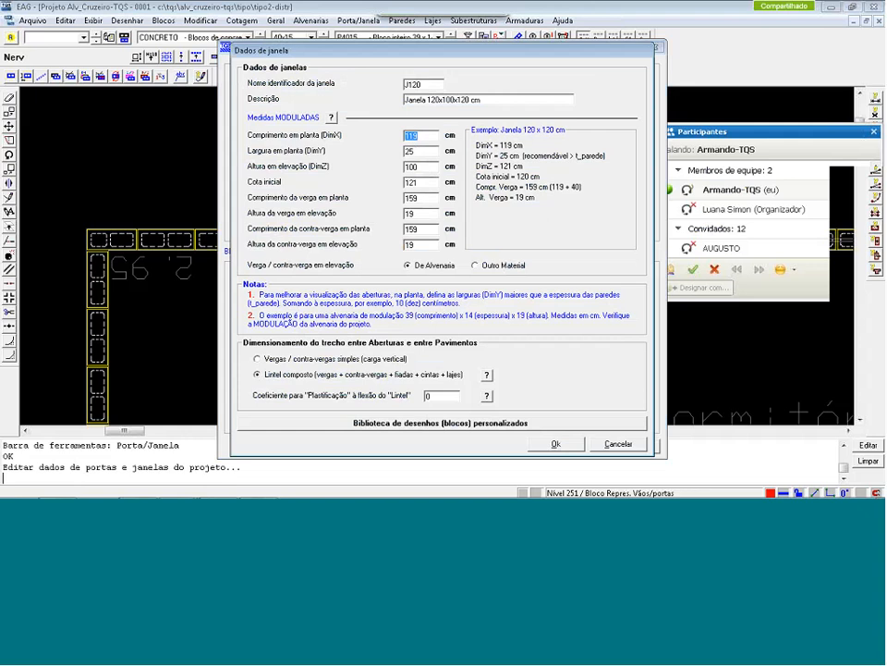
left_click(556, 443)
left_click(568, 446)
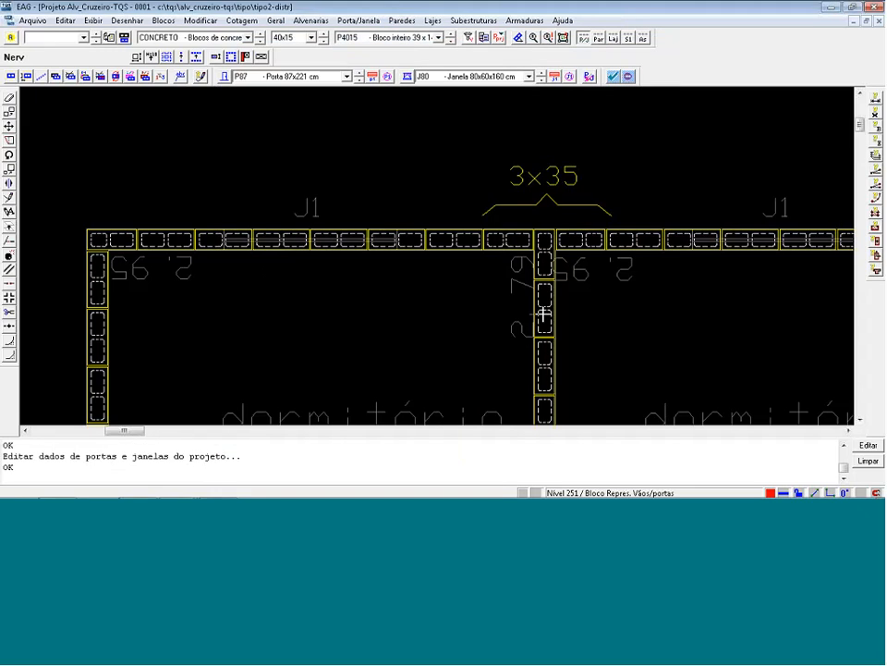
Insert window J120 (120x100x120 cm) at the J1 mark in the leftmost dormitório's upper wall, centred across the wall thickness, with its label below.
left_click(529, 75)
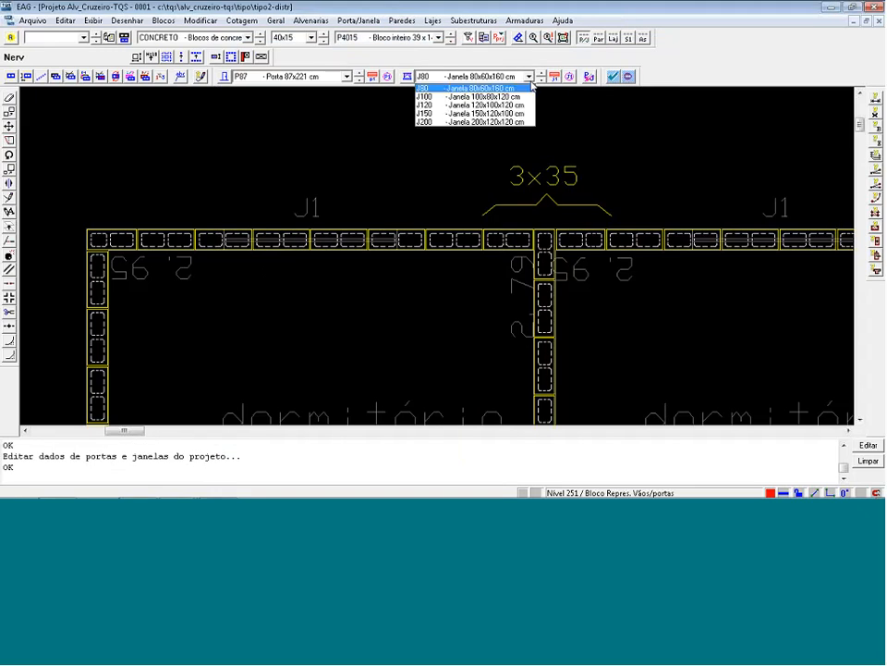
left_click(490, 97)
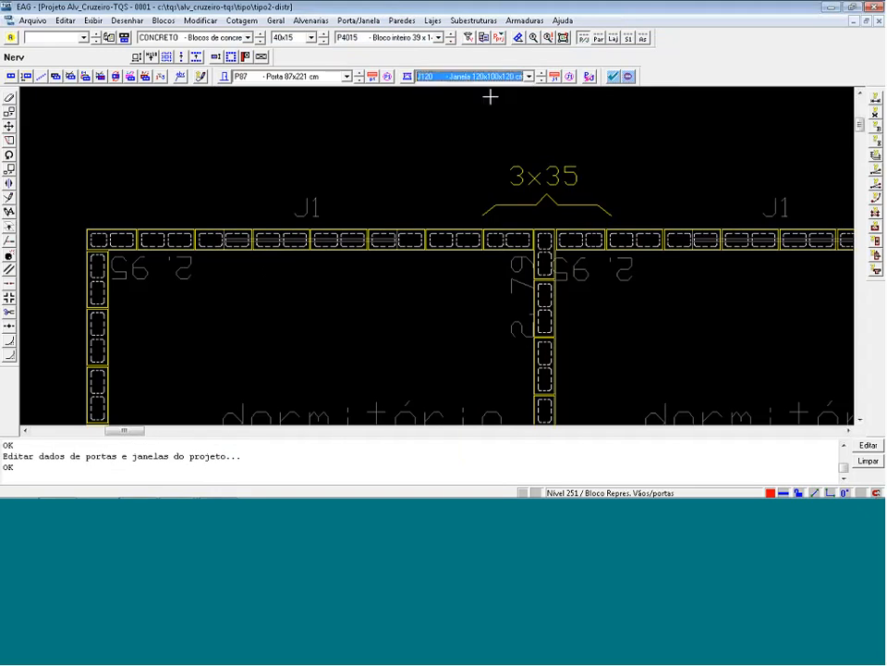
left_click(556, 77)
scroll(312, 248, "up", 2)
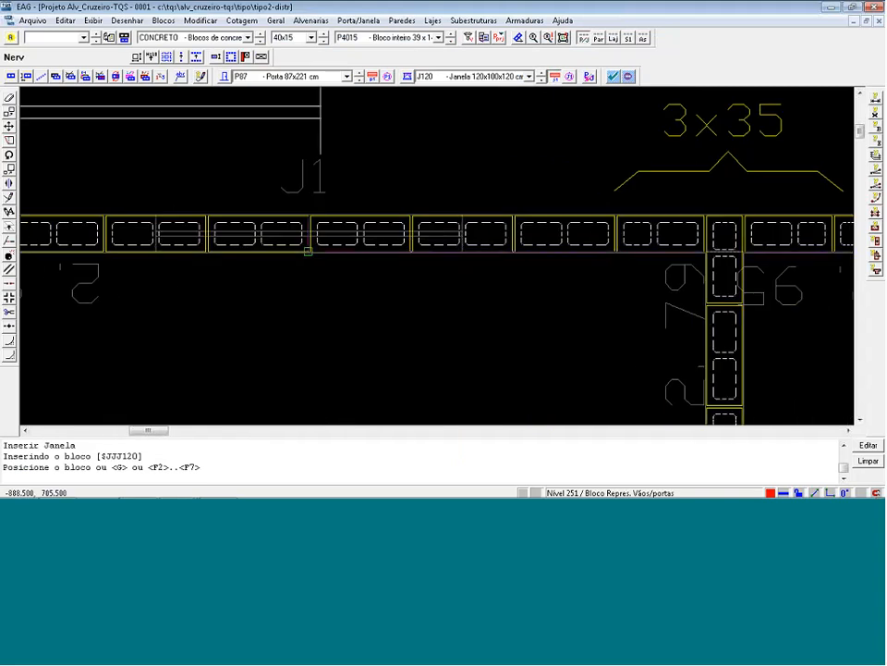
key("m")
left_click(309, 249)
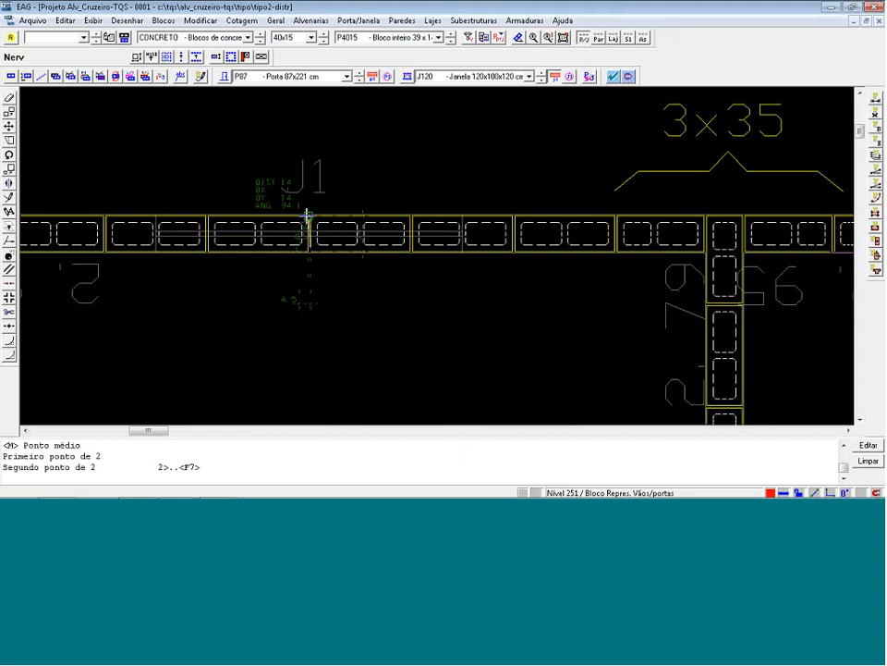
left_click(310, 213)
left_click(307, 283)
scroll(249, 268, "down", 1)
scroll(168, 245, "down", 3)
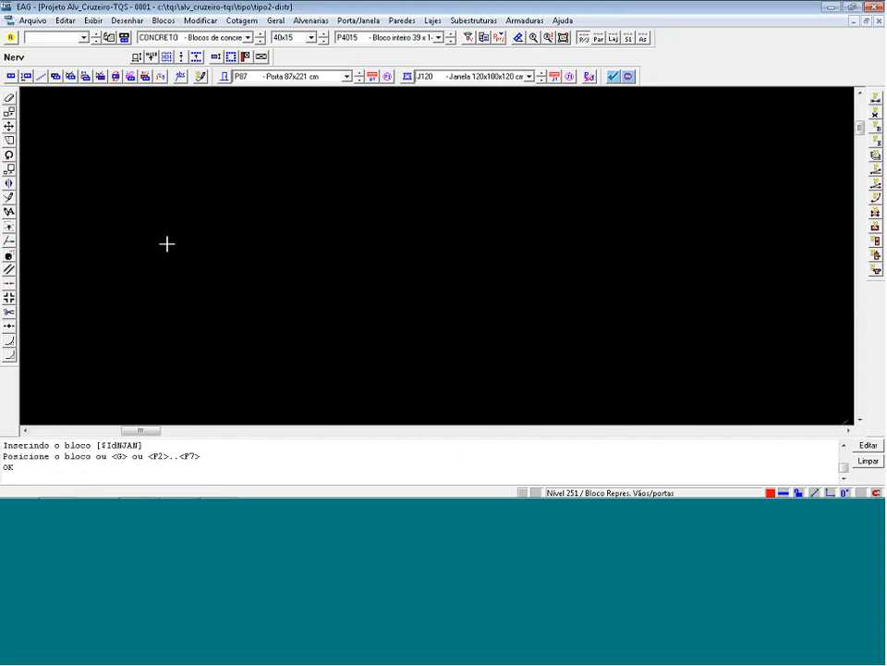
scroll(305, 230, "up", 2)
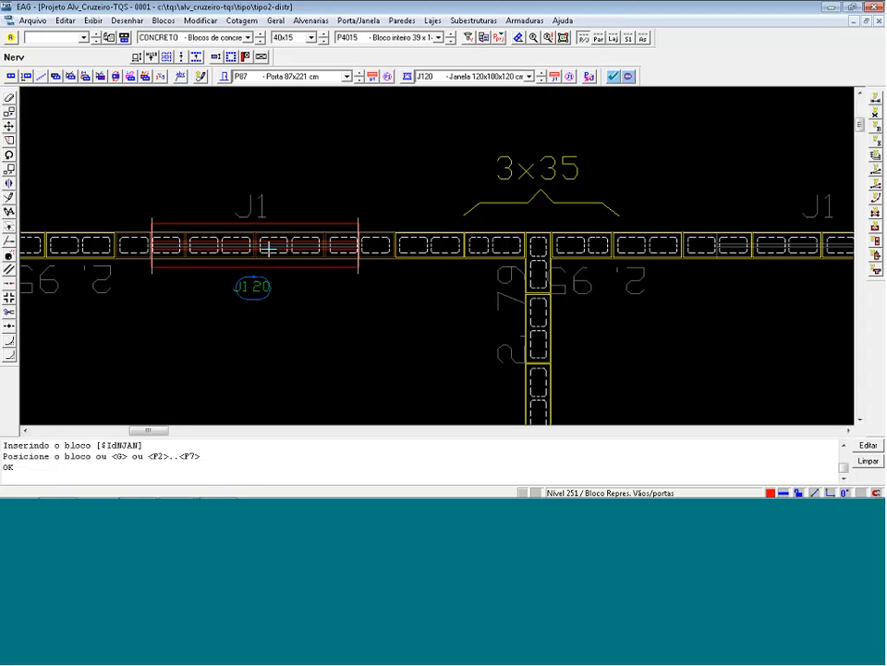
scroll(267, 247, "down", 3)
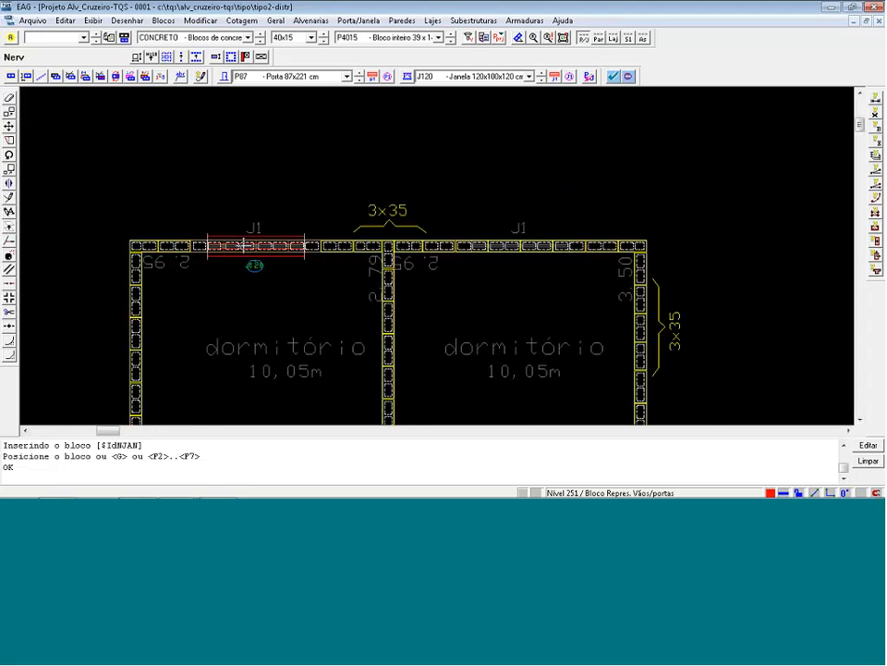
Insert another J120 window at the J1 mark in the adjacent dormitório's upper wall, centred across the wall thickness, with its label below.
scroll(626, 236, "up", 3)
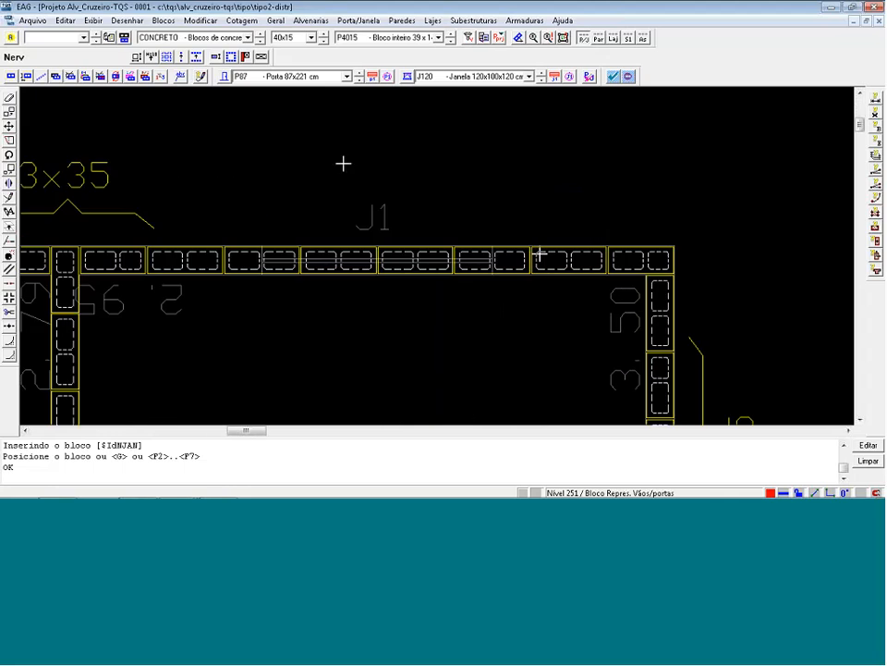
left_click(554, 76)
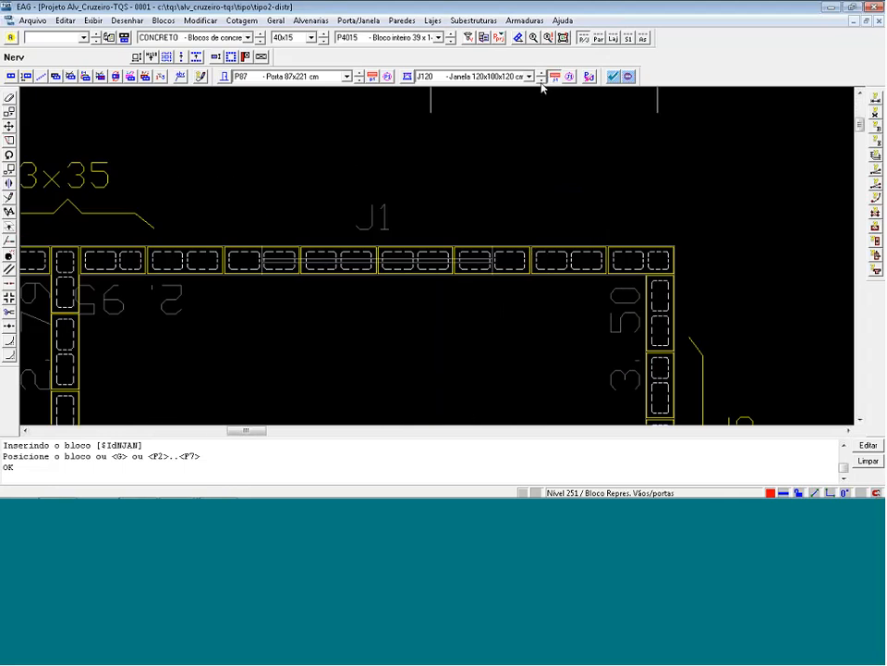
scroll(364, 273, "up", 5)
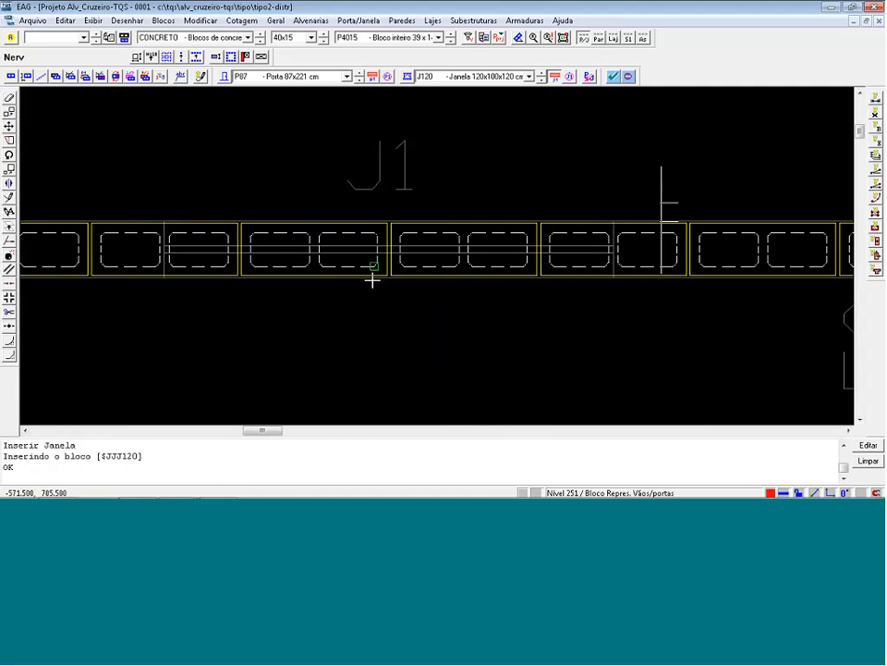
key("m")
left_click(383, 271)
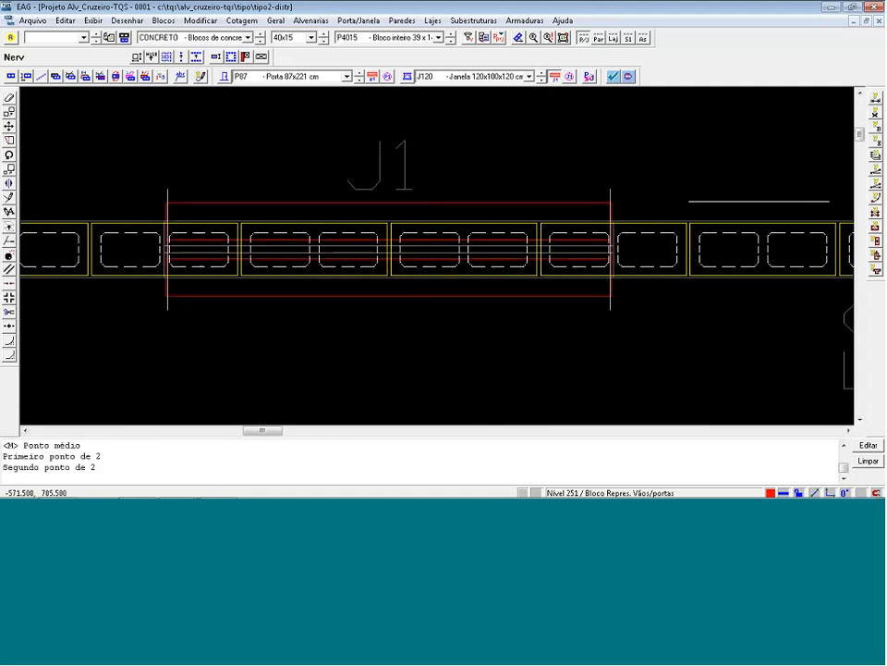
left_click(398, 220)
scroll(403, 305, "down", 4)
scroll(352, 231, "down", 5)
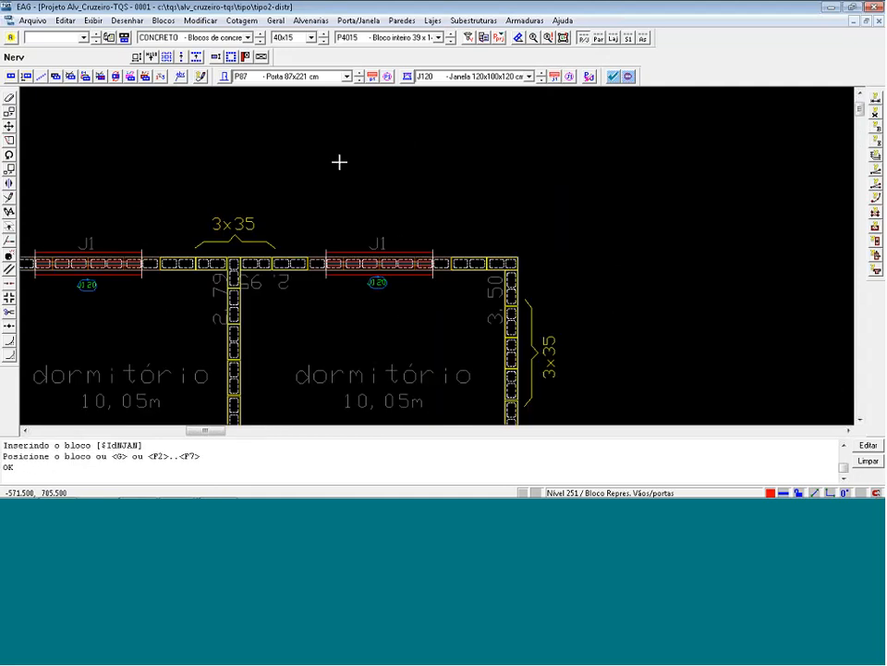
Insert door P87 (87x221 cm) at the P1 doorways in the diagonal walls between the two dormitórios.
scroll(267, 392, "up", 3)
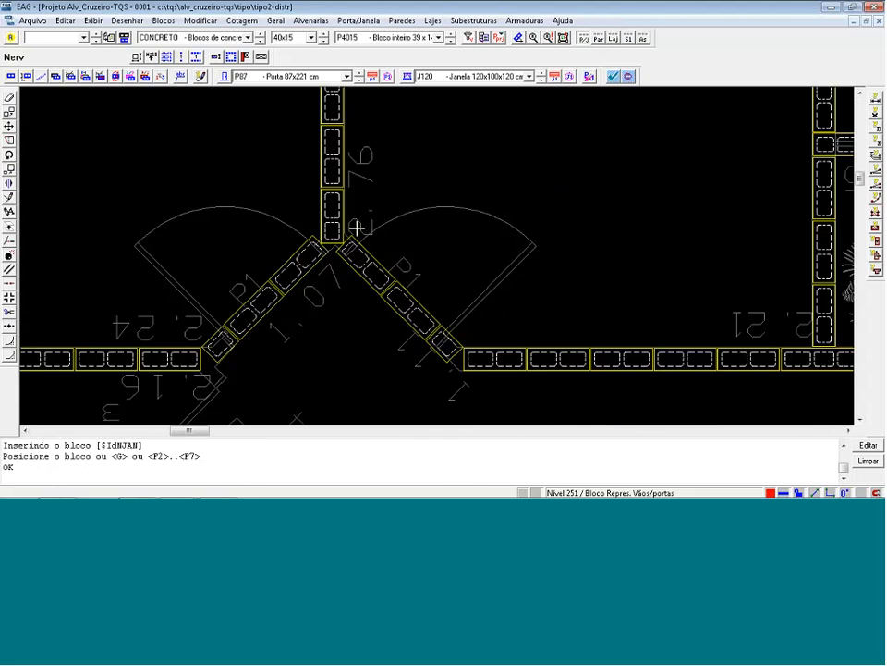
left_click(347, 75)
left_click(342, 87)
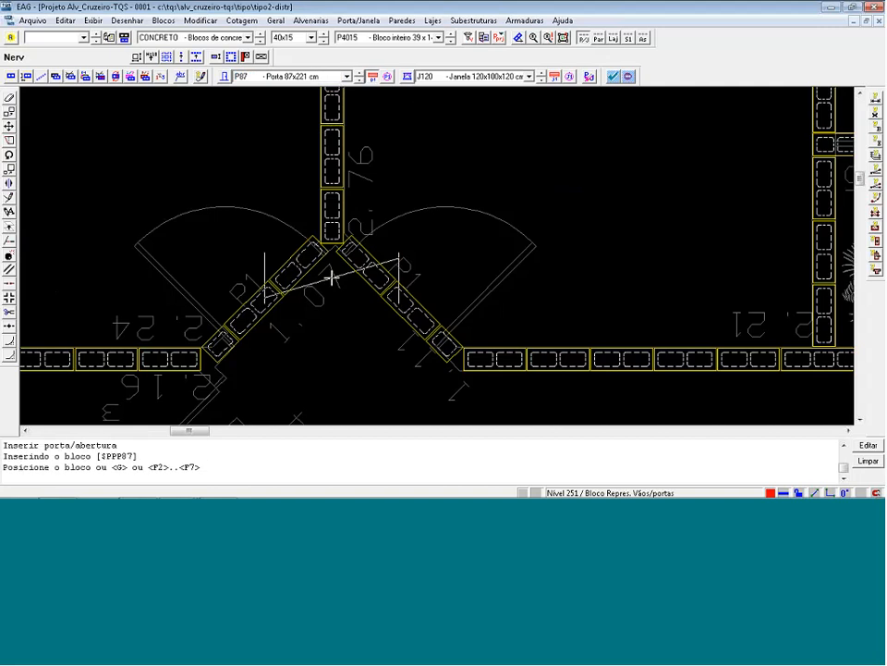
Align the P87 door opening with the left diagonal wall, insert it at the wall's midpoint and place its label on the bedroom side.
key("F2")
key("F2")
key("F2")
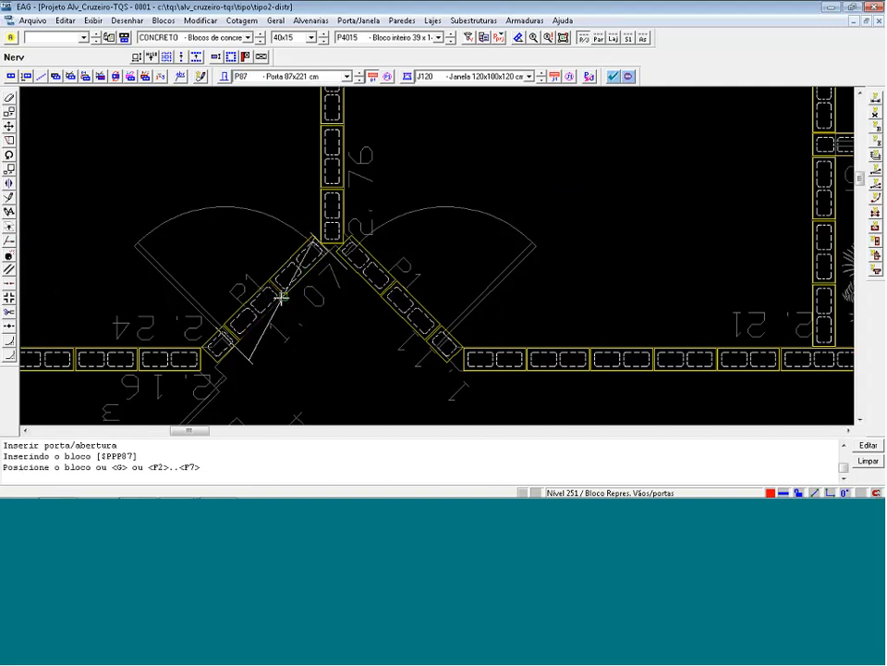
scroll(275, 294, "up", 1)
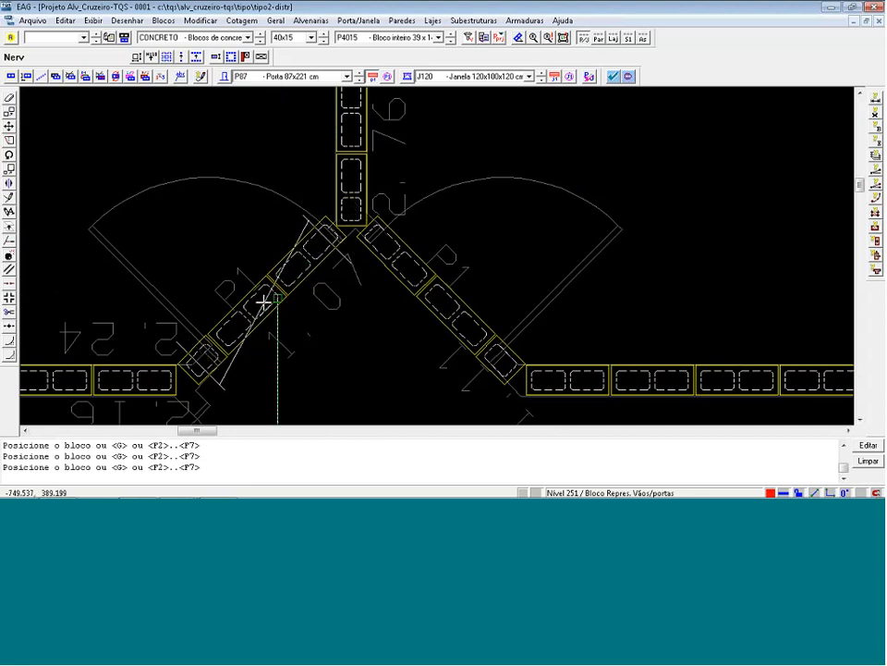
key("m")
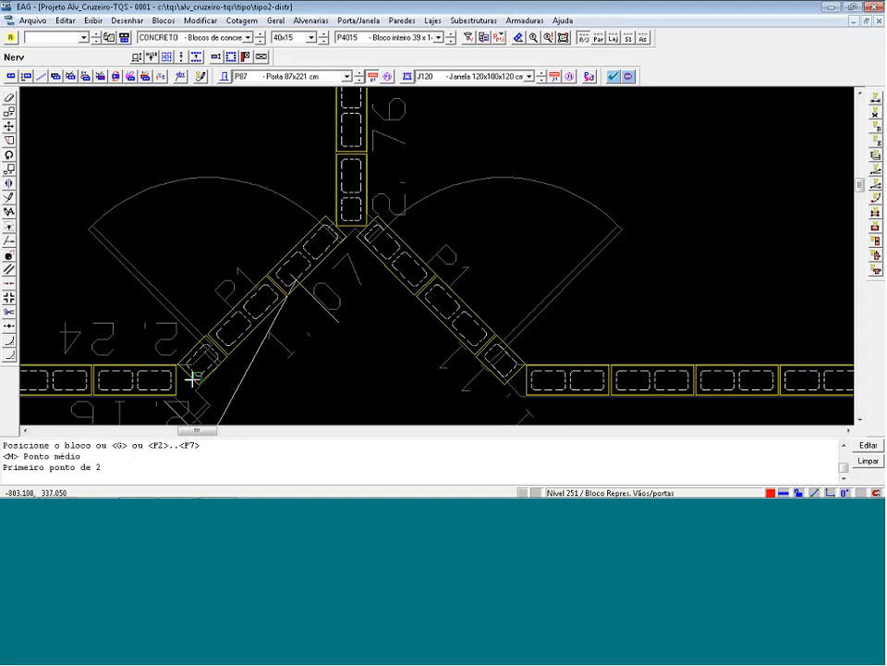
left_click(327, 212)
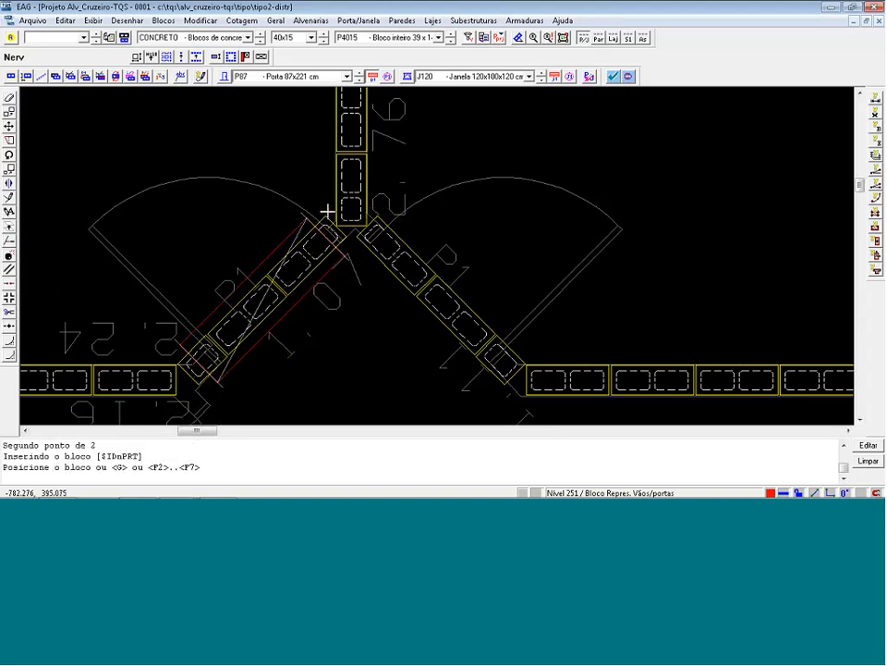
scroll(239, 268, "down", 1)
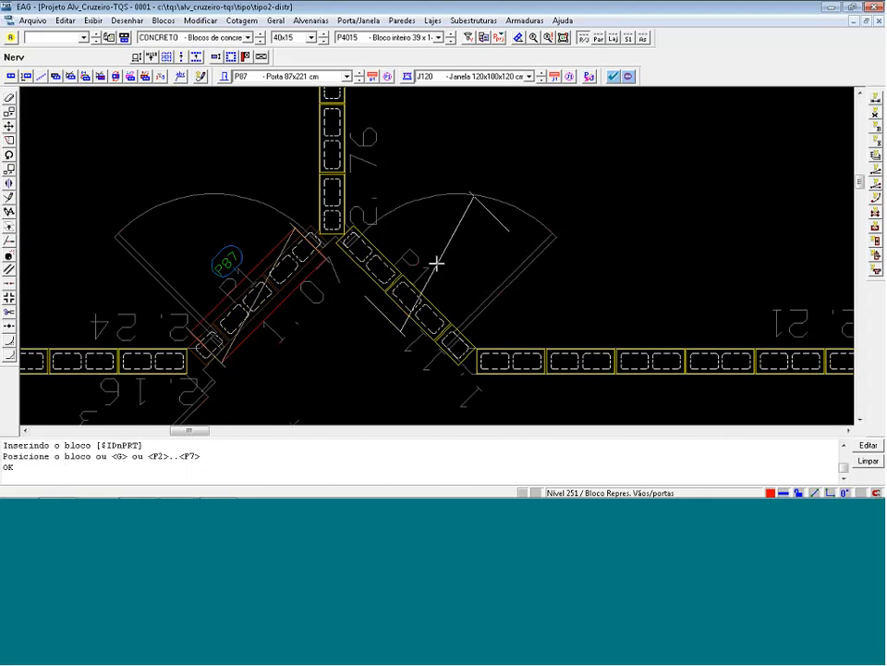
Insert a P87 door opening at the midpoint of the right diagonal wall, aligned with it, and place its label on the bedroom side.
key("g")
key("g")
key("g")
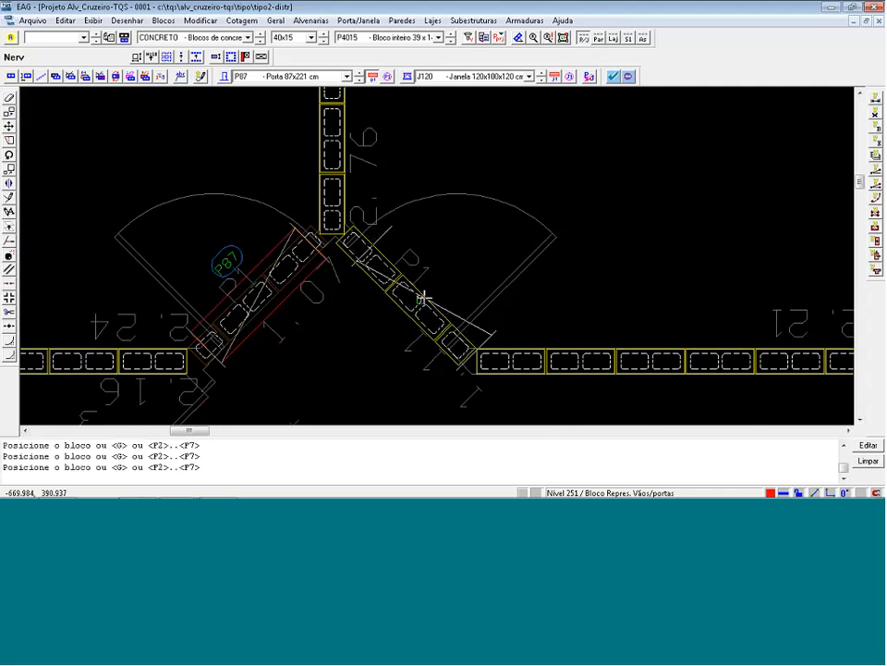
key("m")
left_click(356, 258)
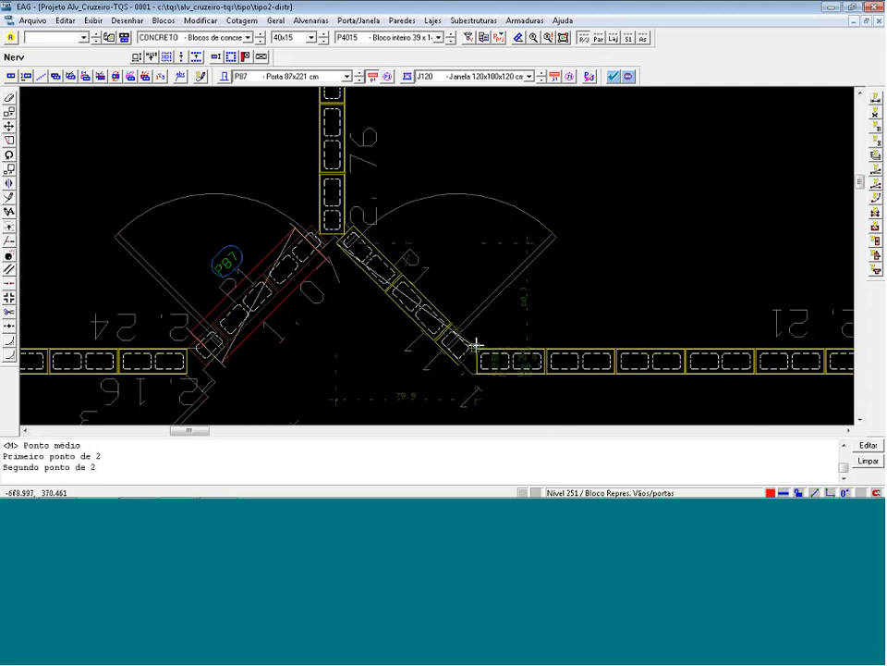
scroll(473, 345, "up", 1)
scroll(474, 352, "up", 2)
left_click(473, 351)
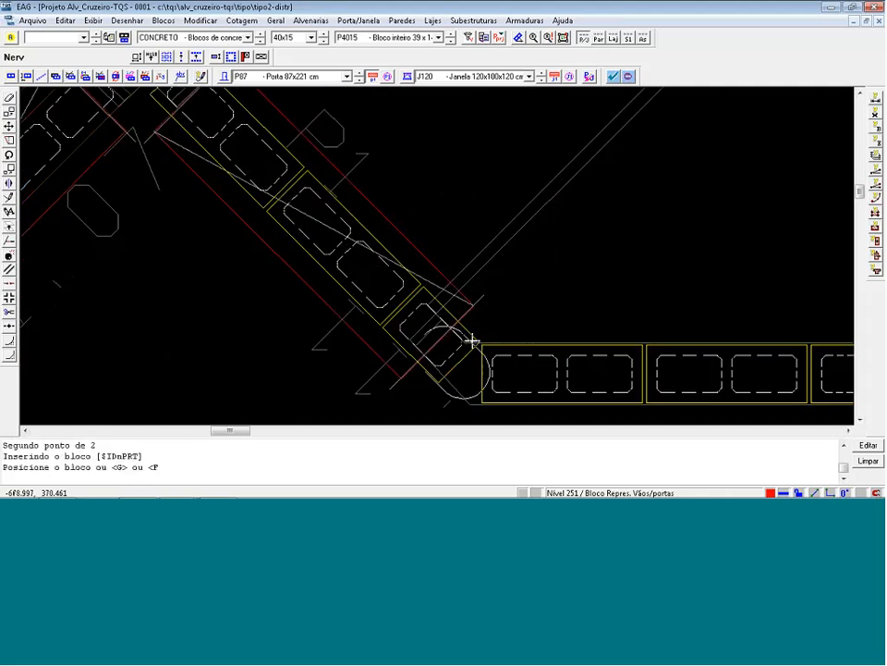
key("g")
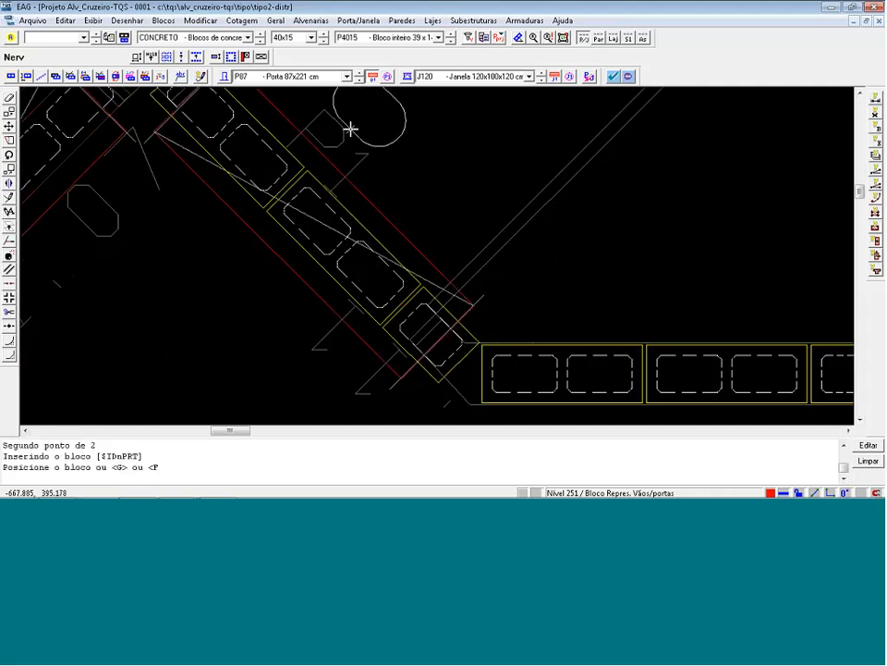
left_click(350, 128)
Measure the width of the P3 door opening in the wall between the sacada and the estar/jantar room.
scroll(452, 215, "down", 2)
scroll(452, 214, "down", 4)
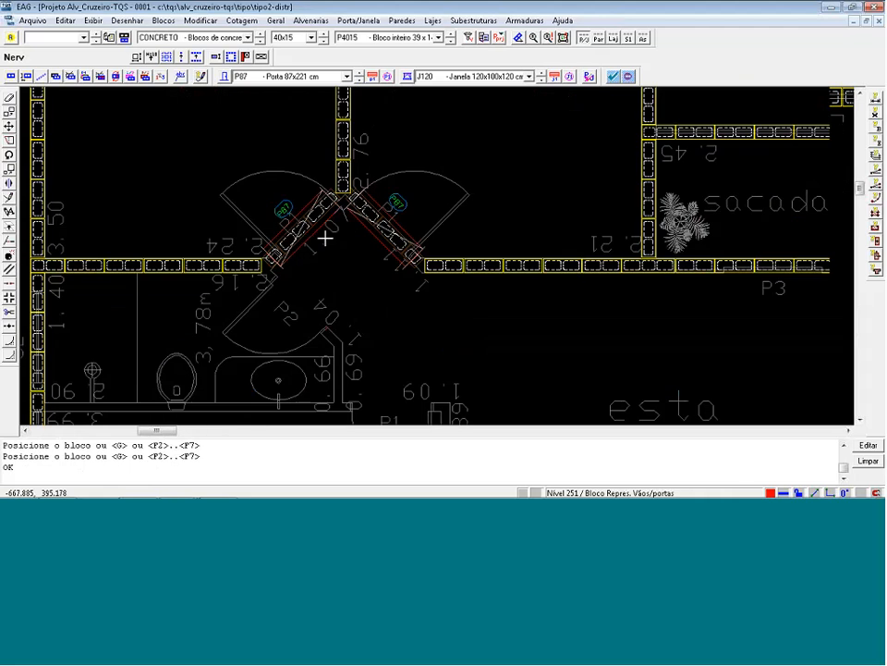
scroll(315, 238, "up", 1)
scroll(315, 237, "down", 2)
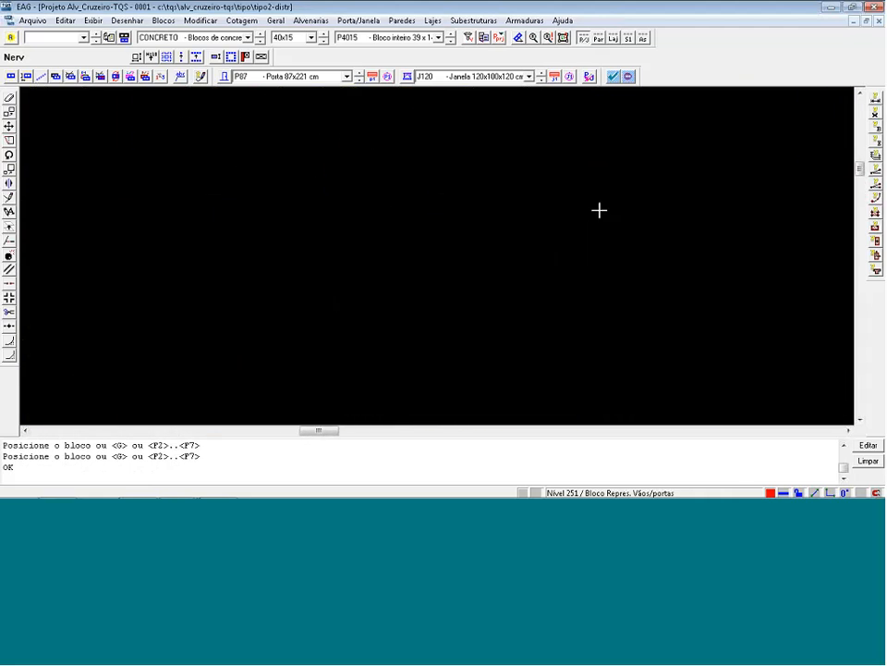
scroll(601, 200, "down", 1)
scroll(554, 202, "down", 2)
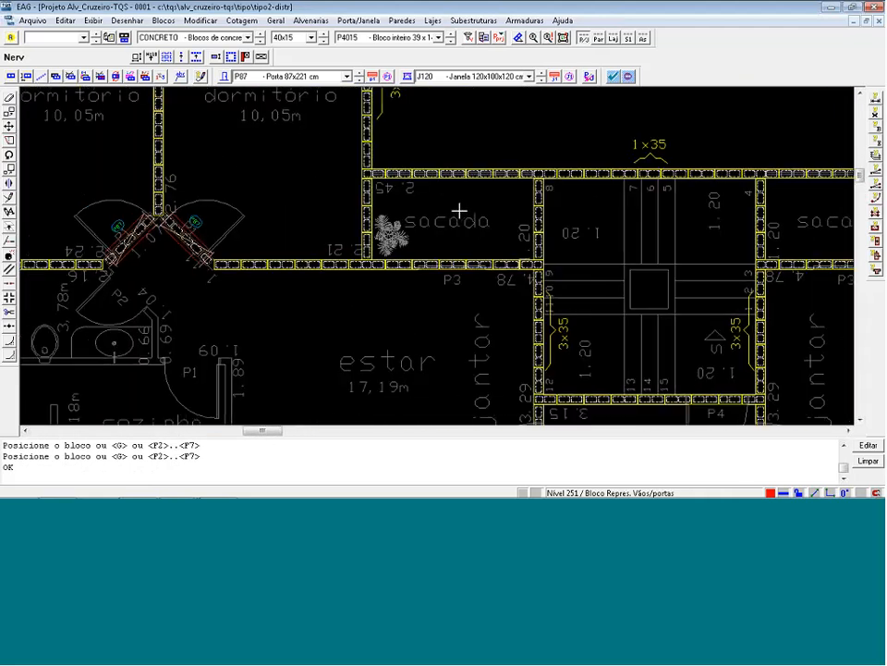
scroll(456, 222, "down", 2)
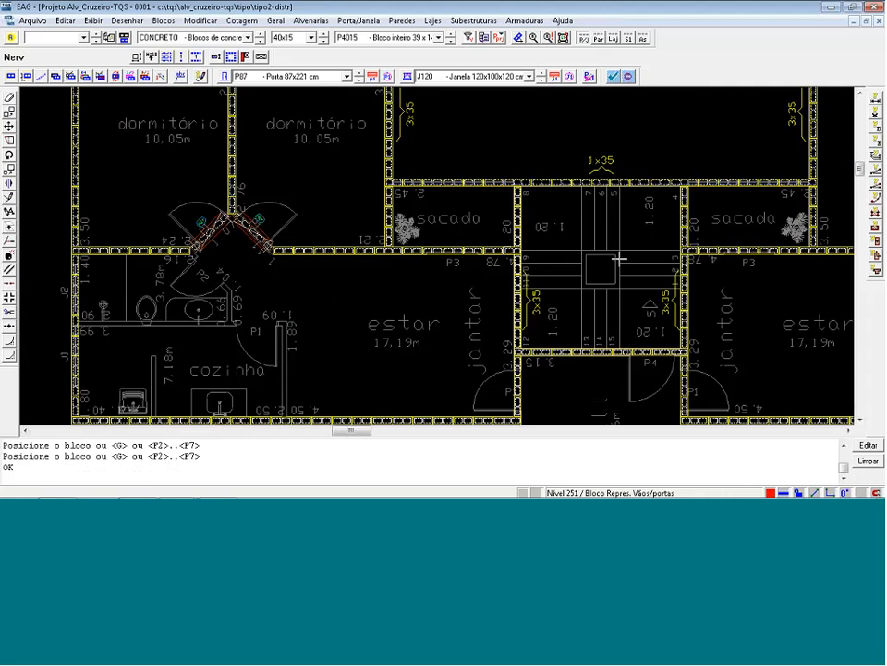
scroll(591, 252, "up", 2)
scroll(570, 246, "up", 1)
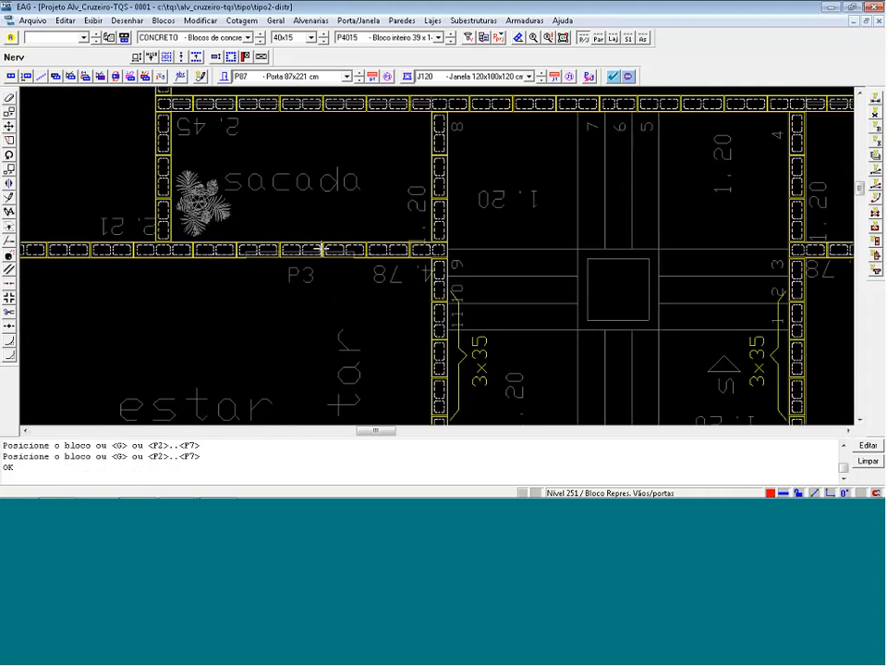
scroll(242, 260, "up", 1)
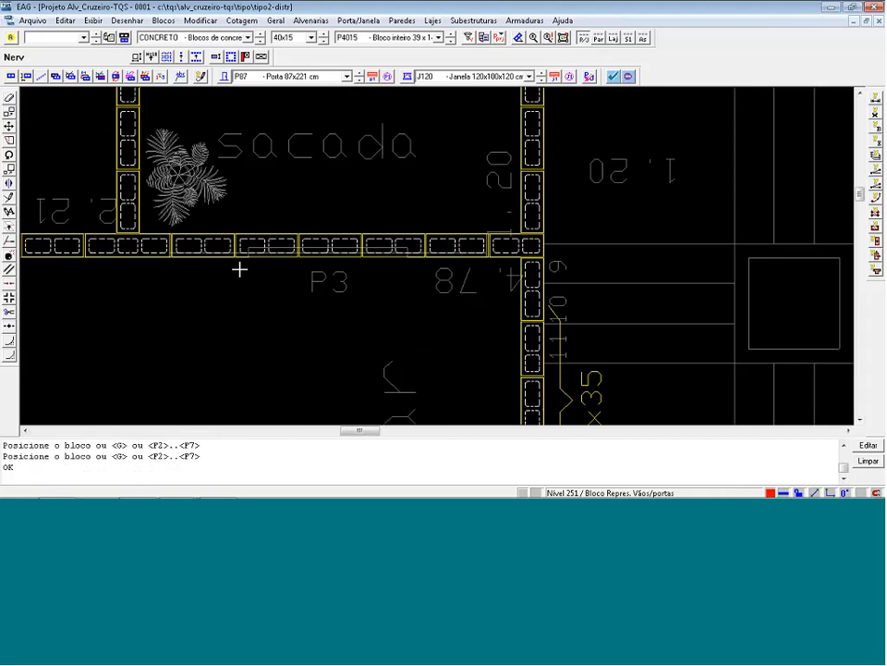
key("shift+F8")
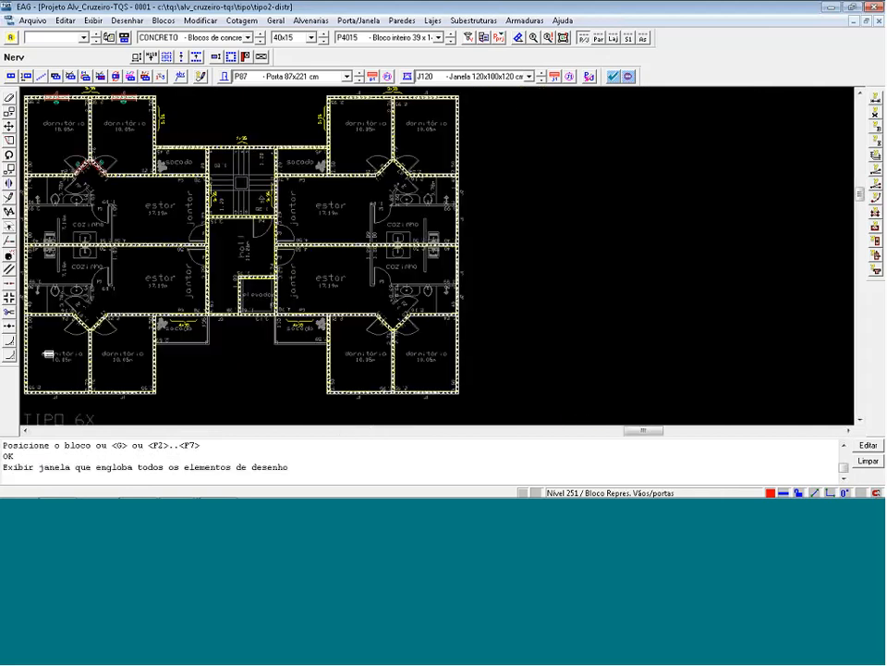
key("F8")
left_click(145, 142)
left_click(220, 189)
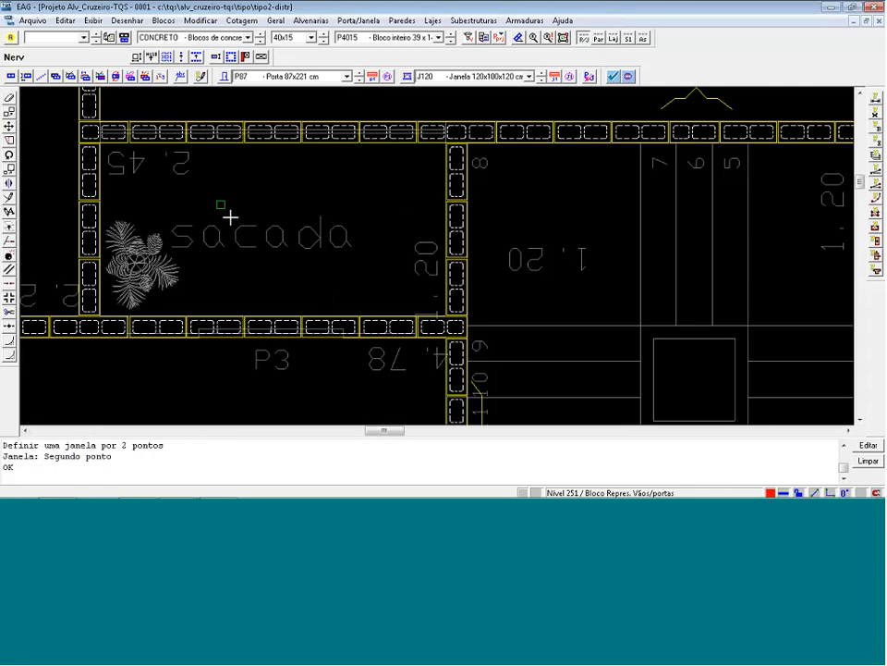
key("d")
left_click(136, 345)
left_click(412, 345)
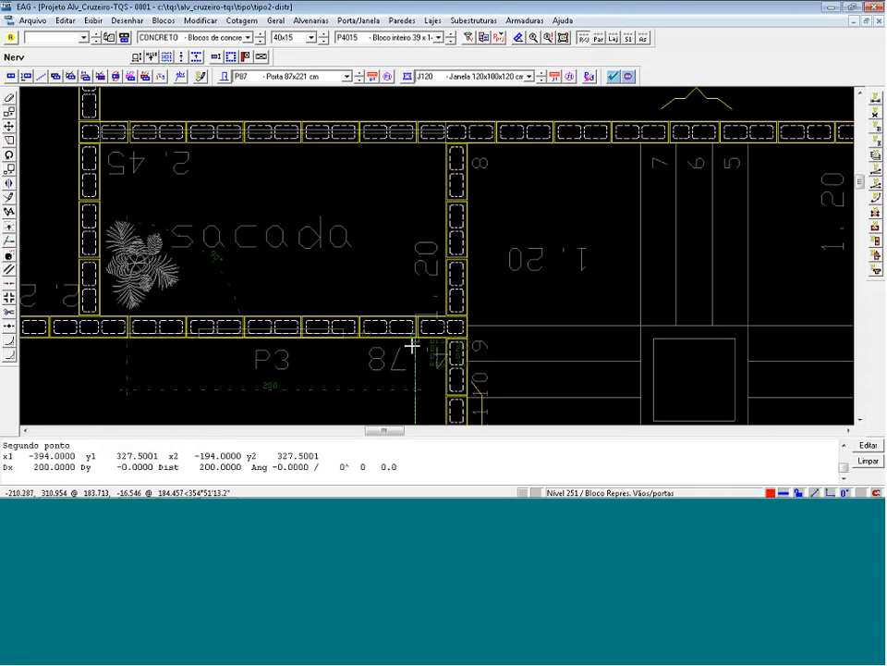
Insert a P200 (Porta de 200 cm) door opening horizontally at the block insertion point in the P3 wall below the sacada.
left_click(347, 77)
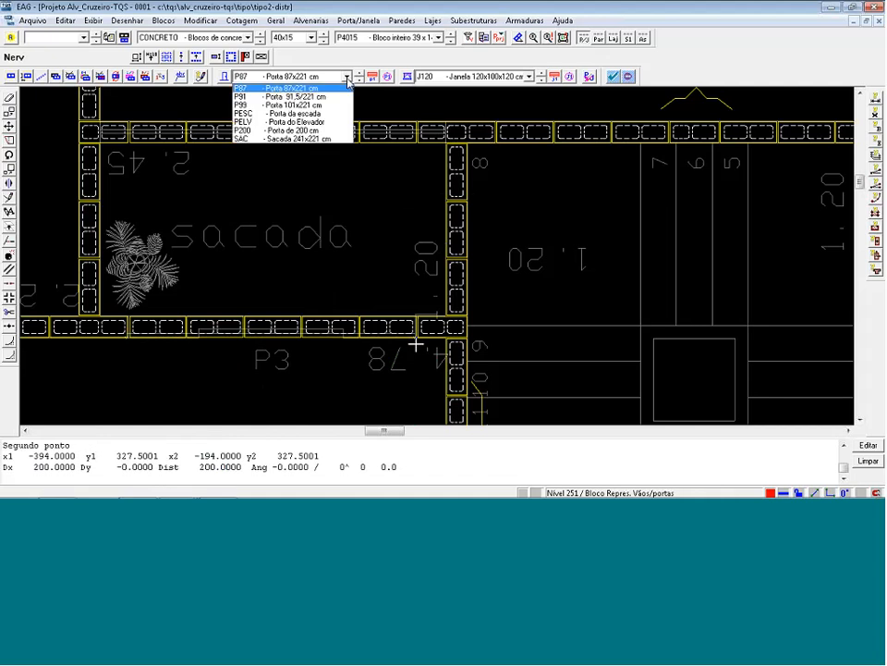
left_click(313, 130)
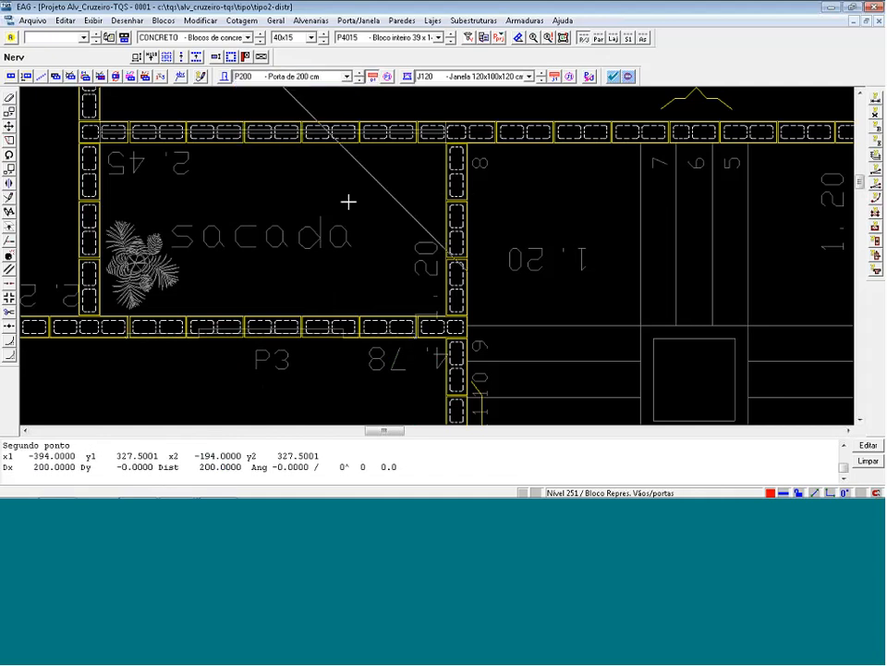
key("F2")
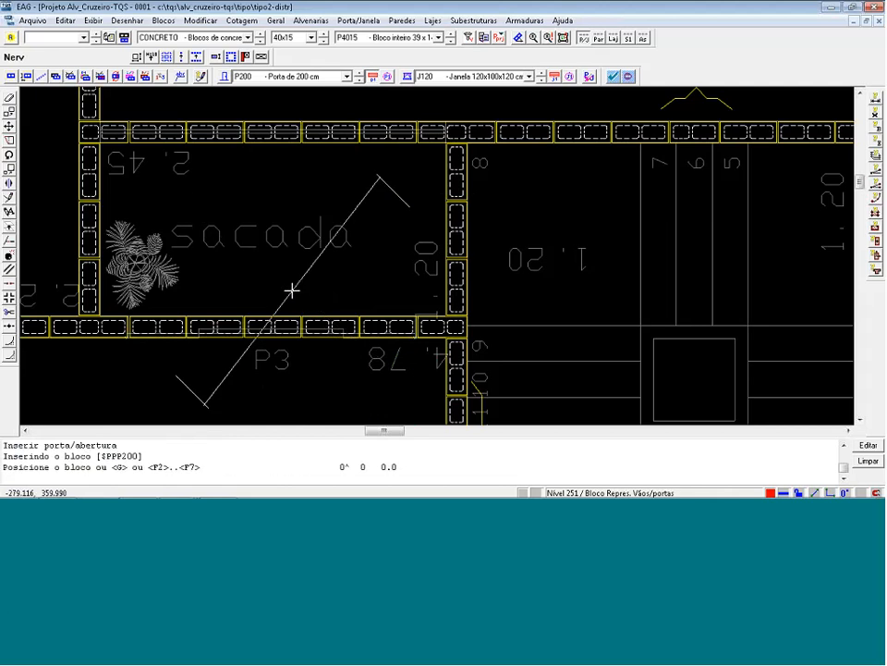
key("F2")
key("F2")
key("F2")
key("F2")
key("F2")
key("F2")
key("F2")
key("F2")
key("F2")
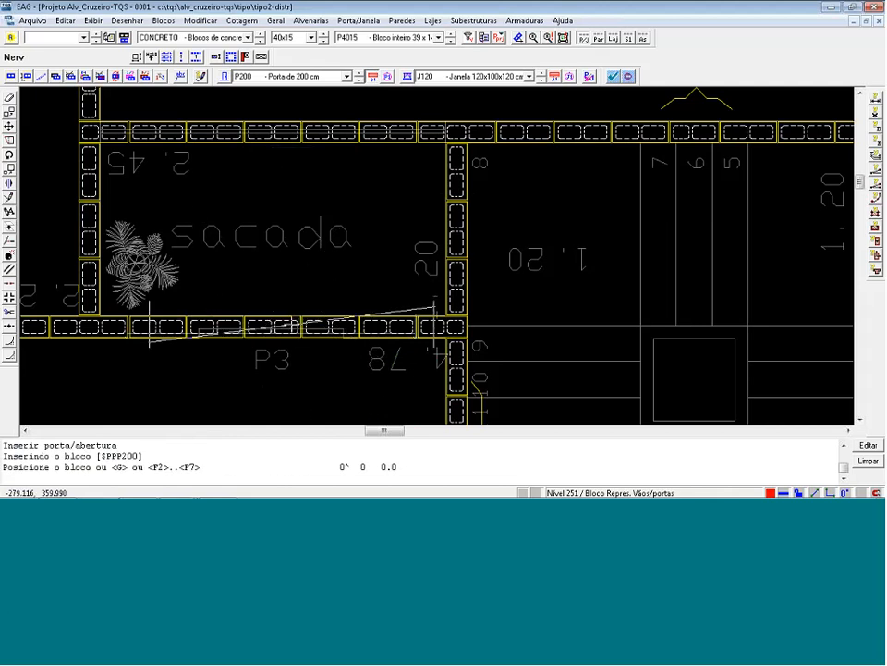
left_click(283, 330)
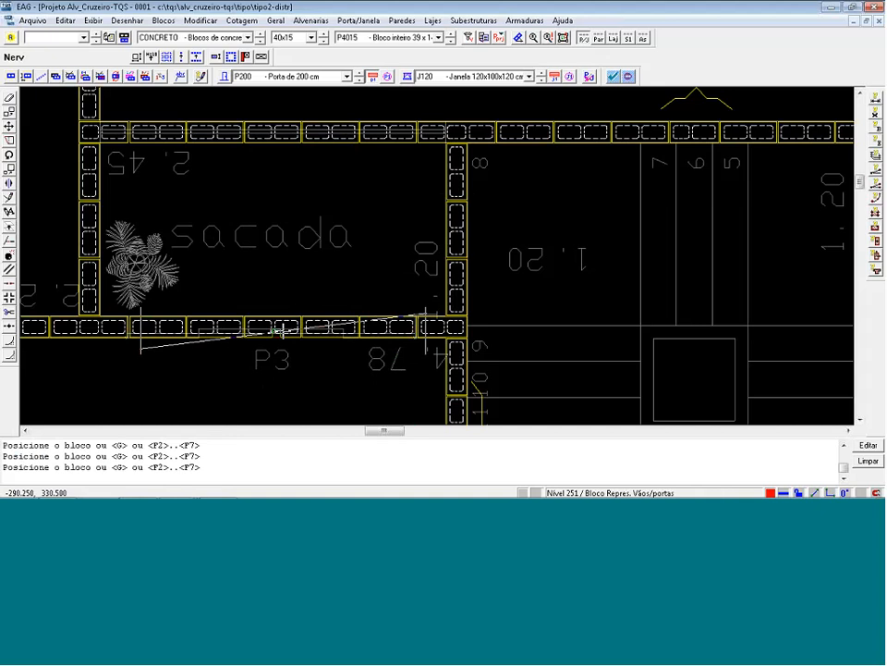
scroll(283, 330, "up", 2)
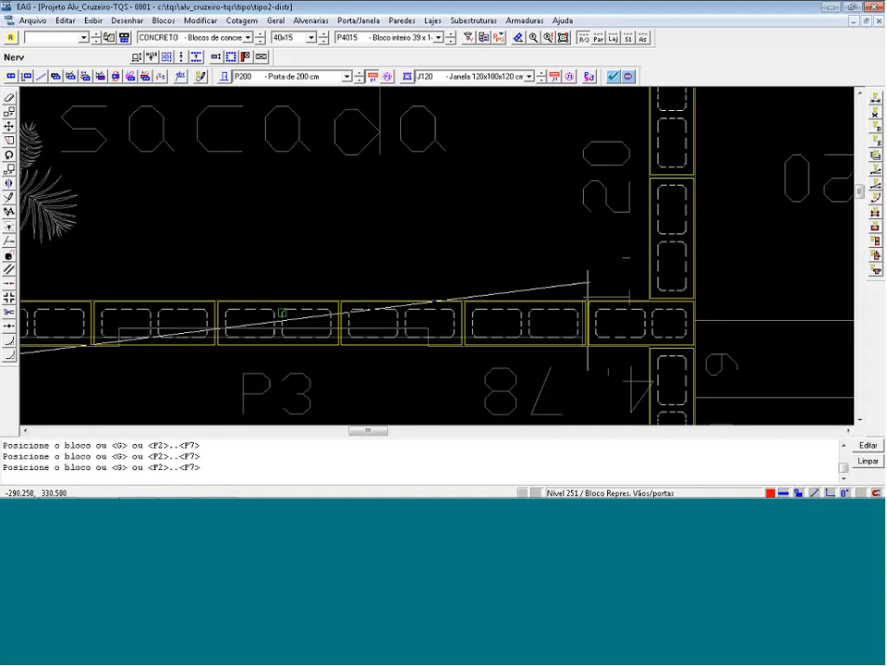
left_click(286, 314)
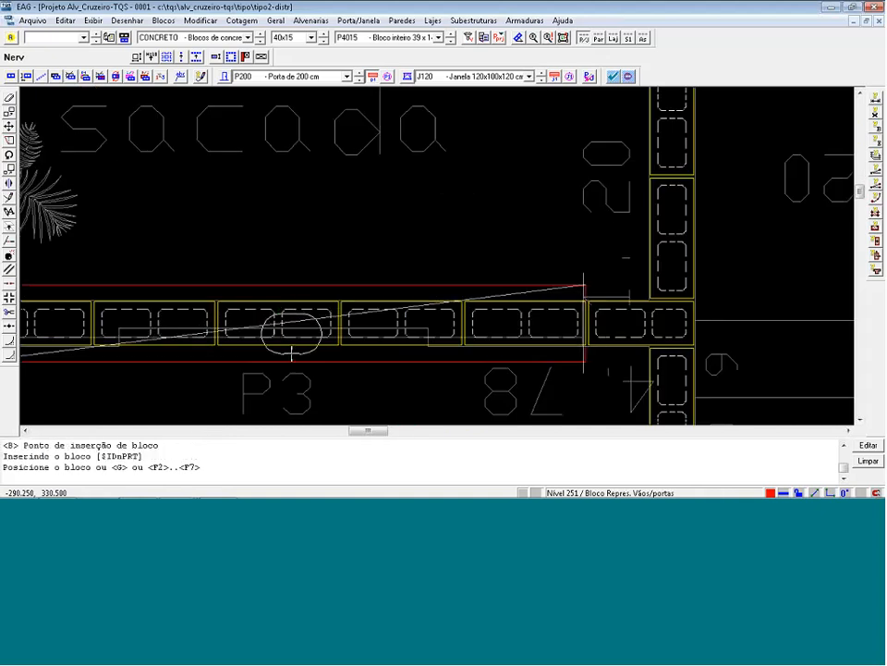
Orient the P200 door's label horizontally and place it just below the wall at the middle of the opening.
key("g")
key("g")
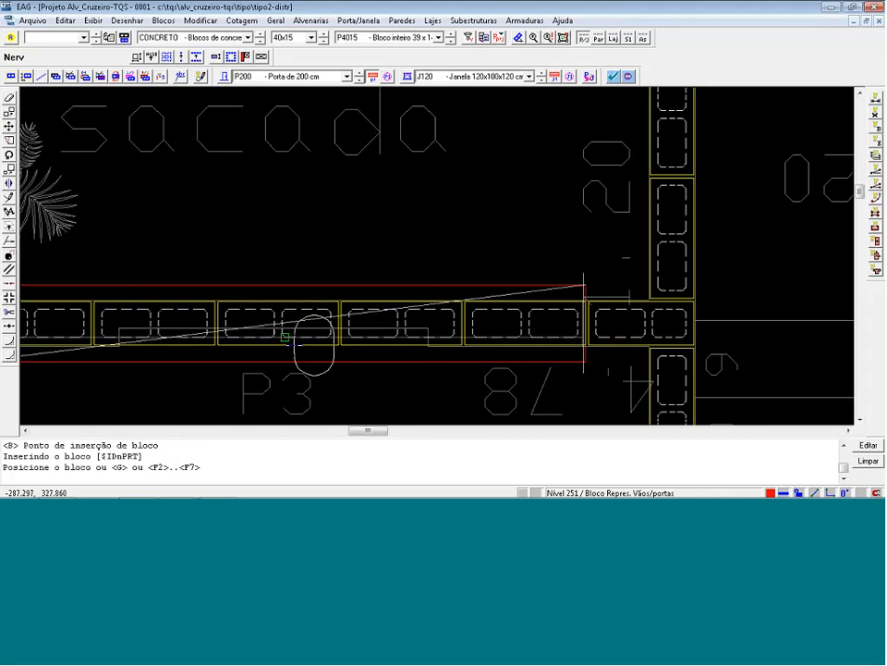
left_click(280, 362)
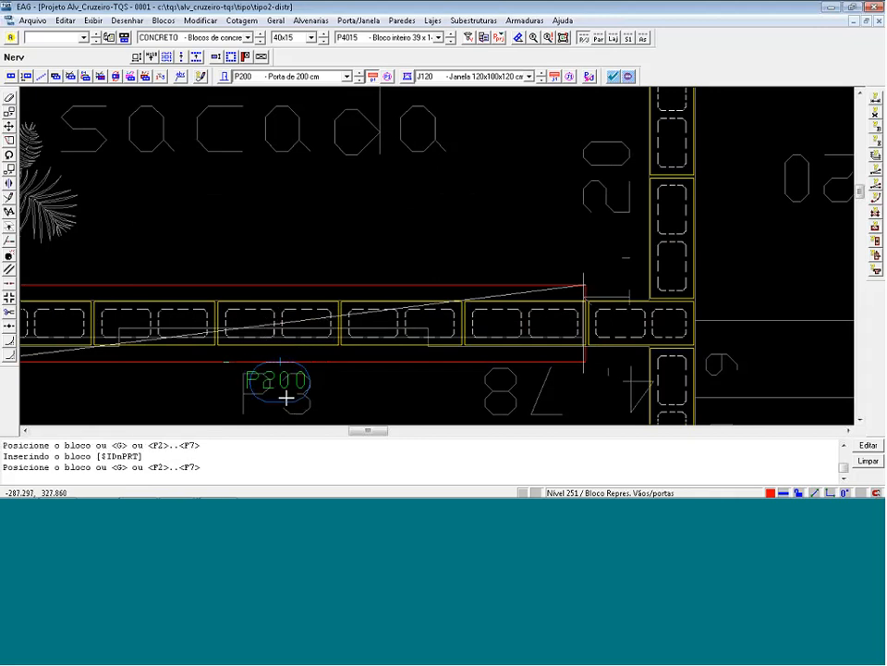
Measure the clear width of the sacada's outer opening between the inner faces of its two side walls.
scroll(296, 390, "down", 3)
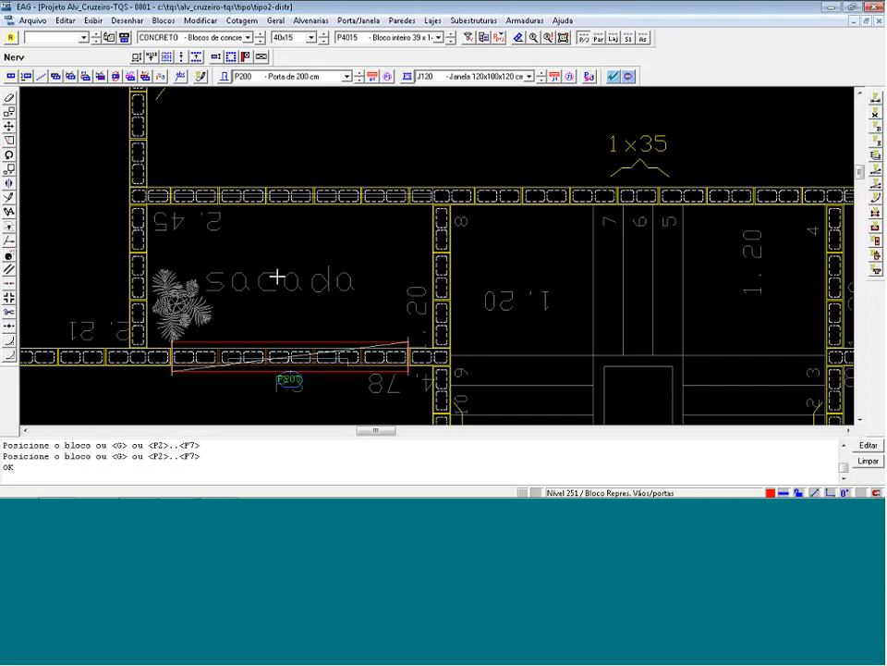
scroll(264, 236, "up", 3)
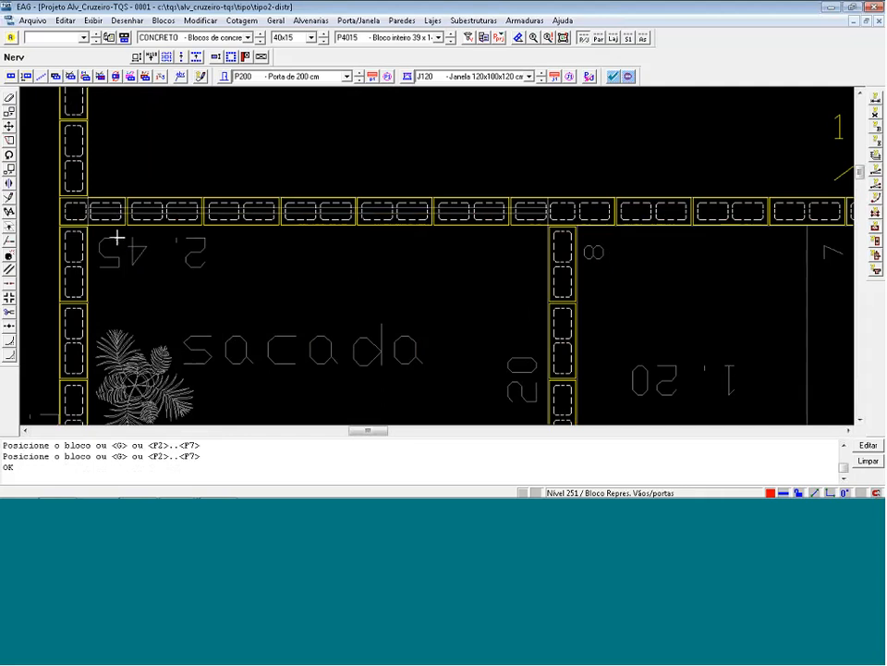
scroll(92, 223, "up", 2)
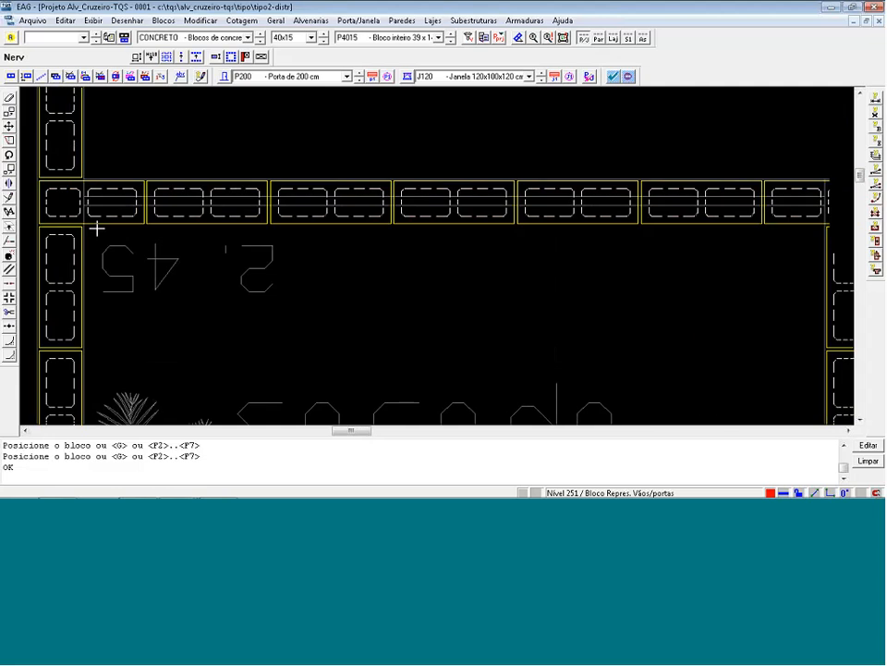
key("d")
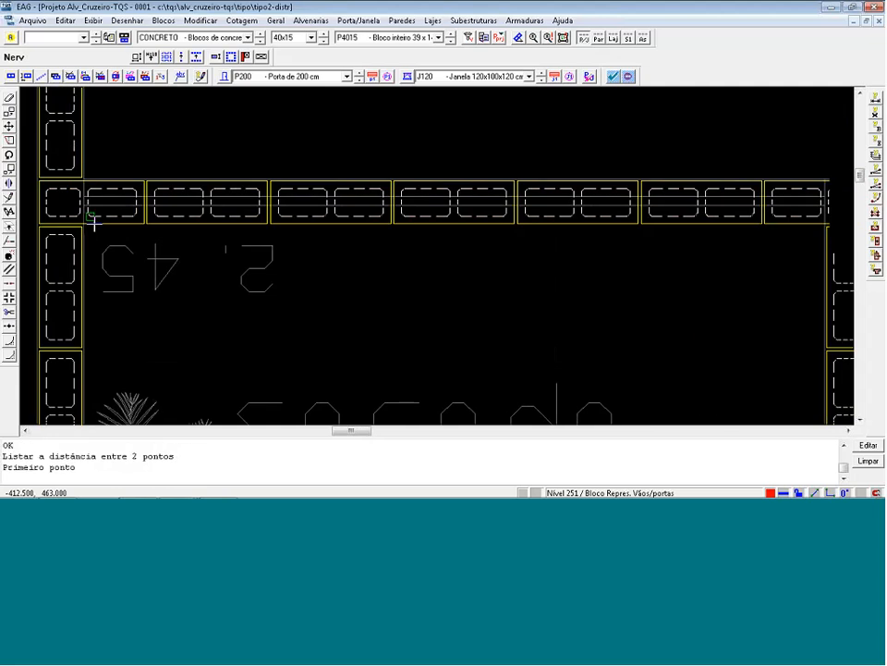
scroll(82, 226, "up", 1)
left_click(81, 232)
scroll(44, 260, "down", 2)
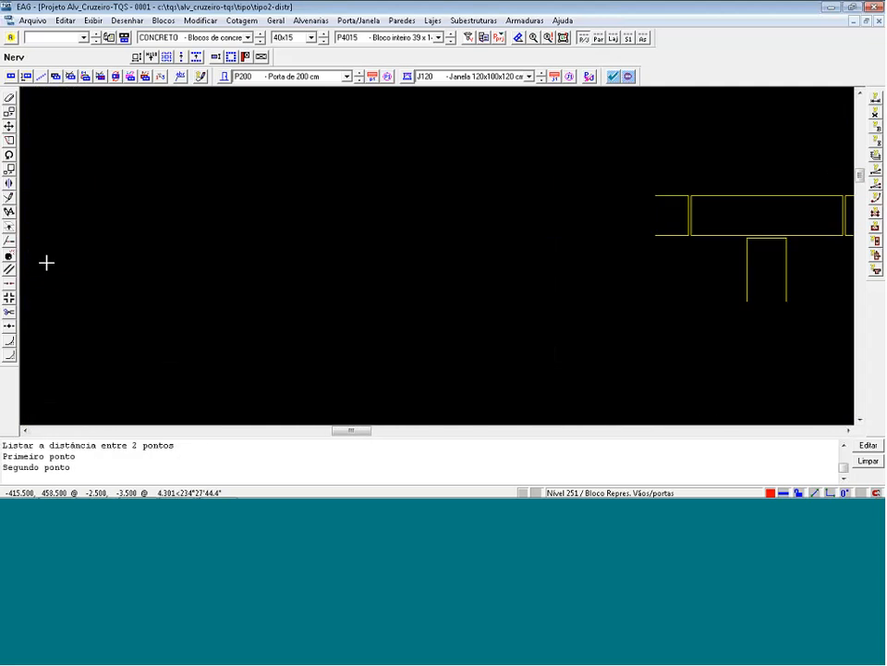
scroll(399, 259, "up", 1)
scroll(531, 282, "up", 1)
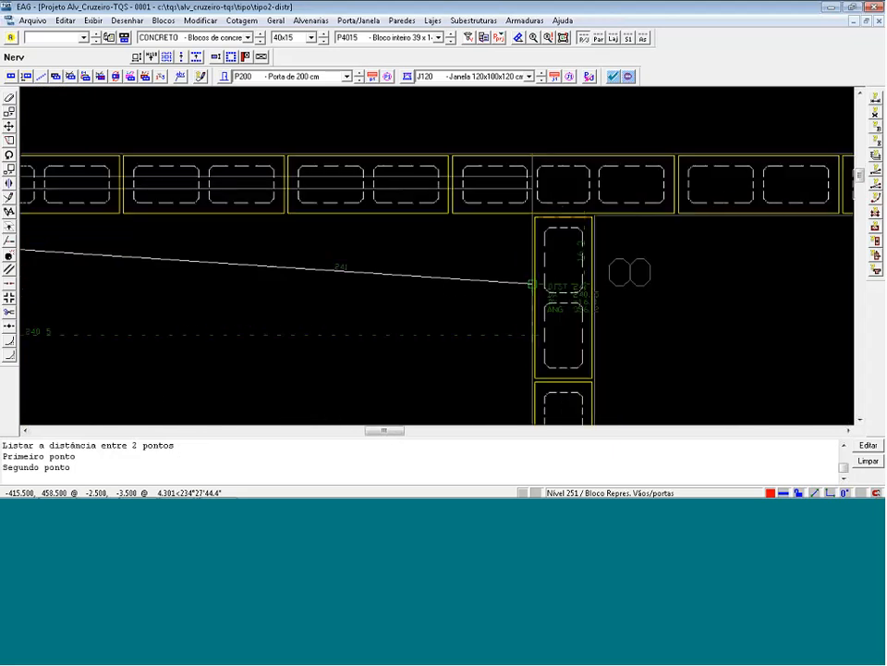
scroll(533, 284, "up", 1)
left_click(551, 242)
scroll(580, 294, "down", 1)
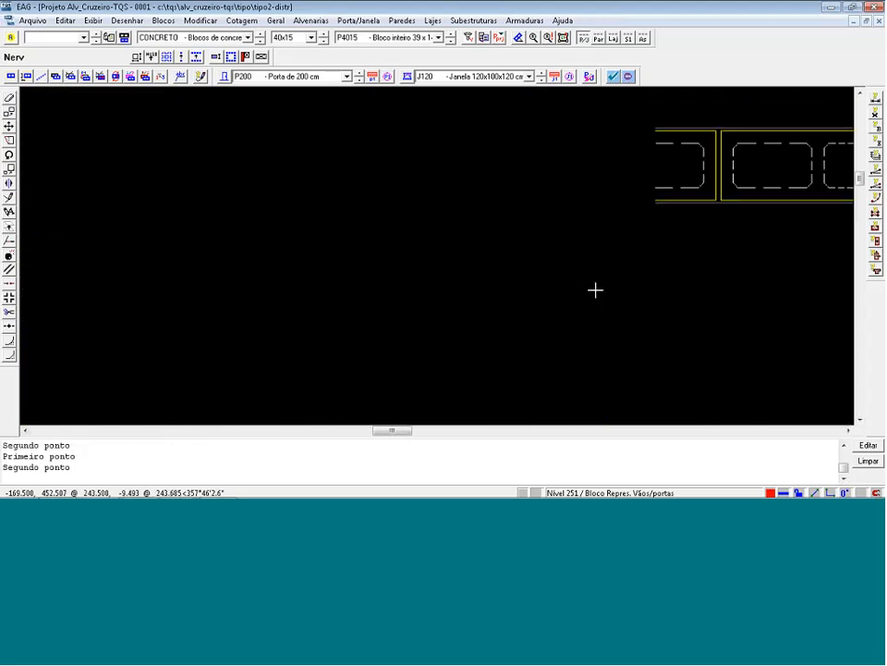
scroll(547, 306, "down", 1)
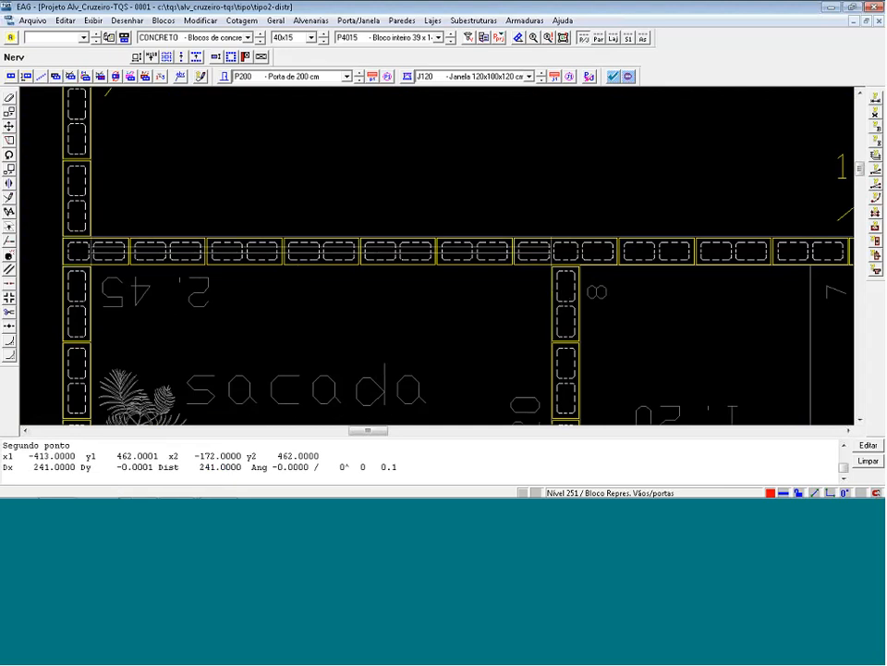
Remove the SAC door (Sacada 241x221 cm) from the project's door and window data.
left_click(522, 77)
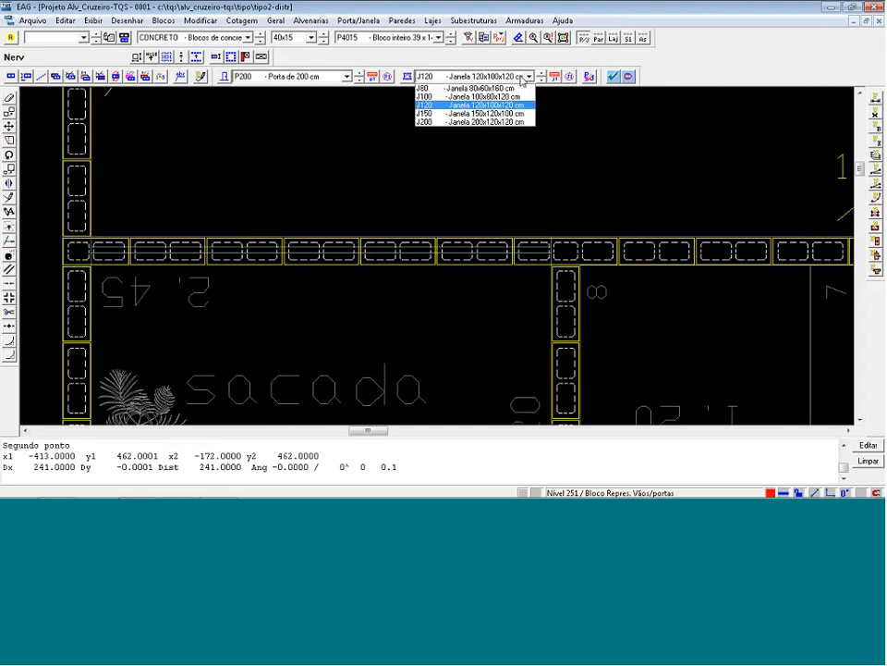
left_click(591, 106)
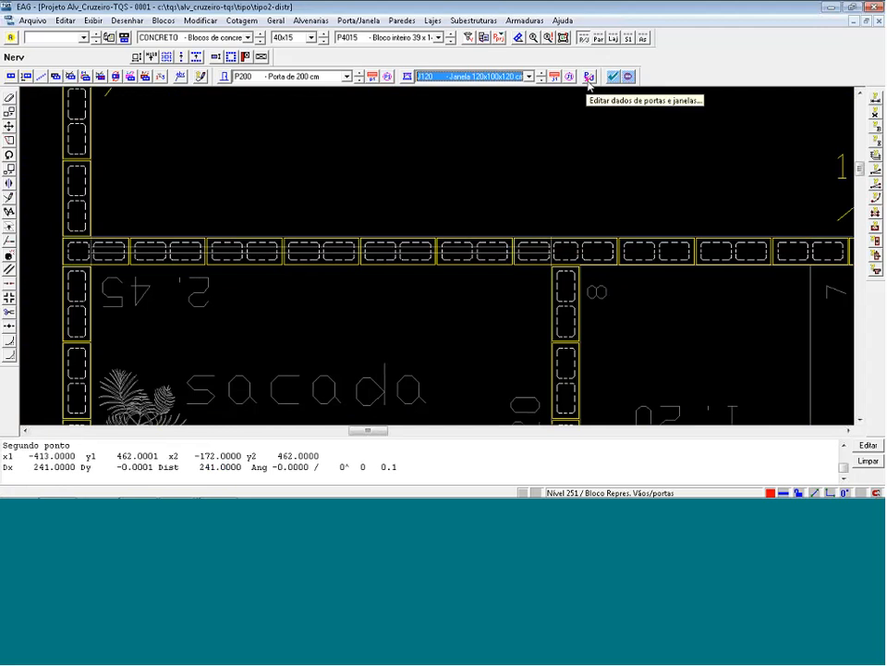
left_click(589, 77)
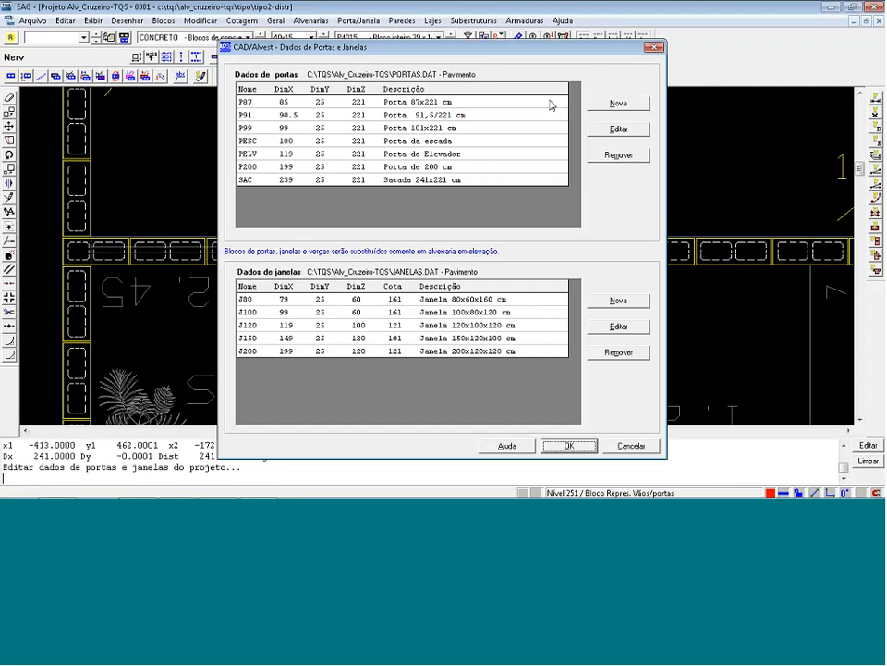
left_click(373, 180)
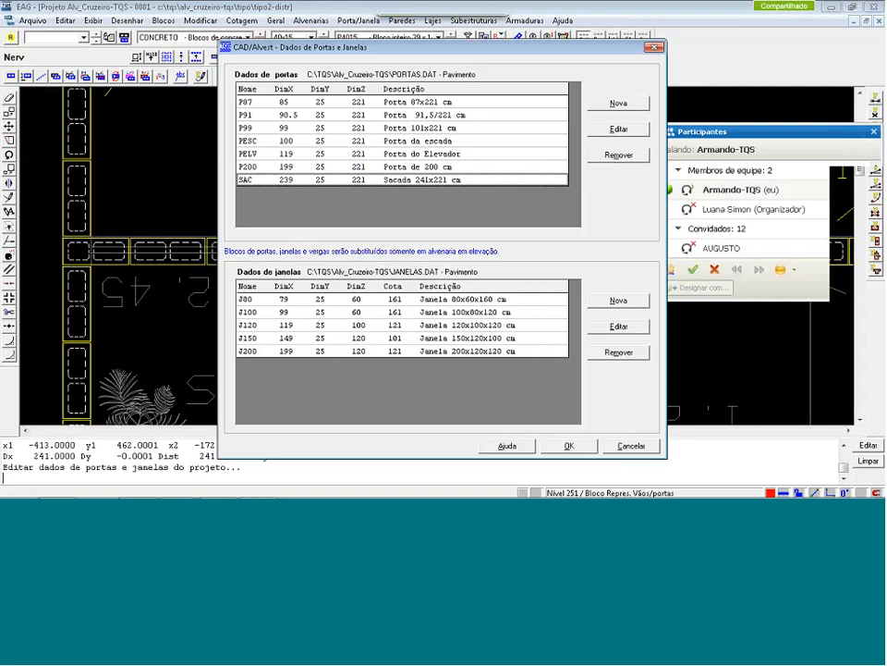
left_click(618, 154)
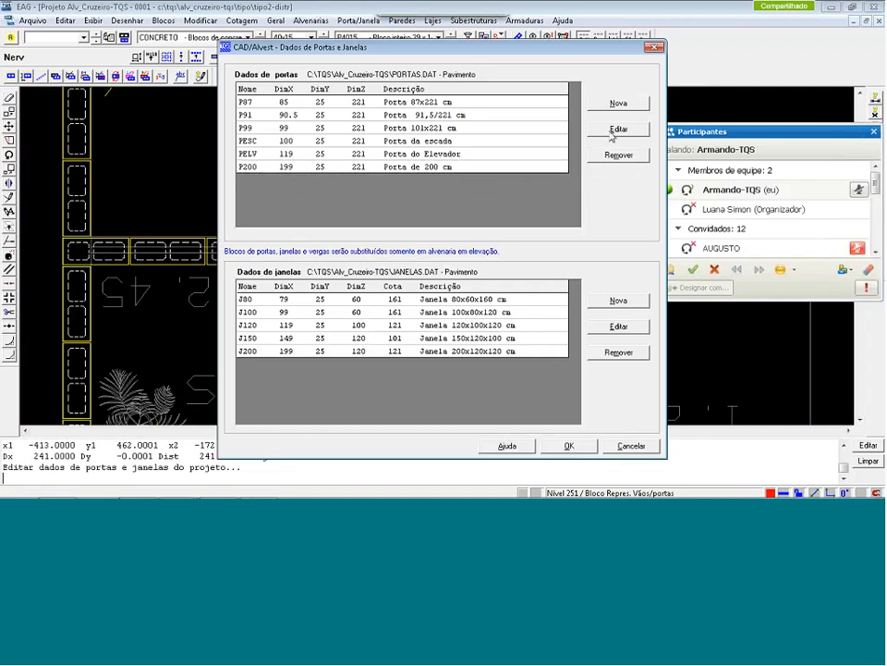
left_click(618, 103)
left_click(407, 186)
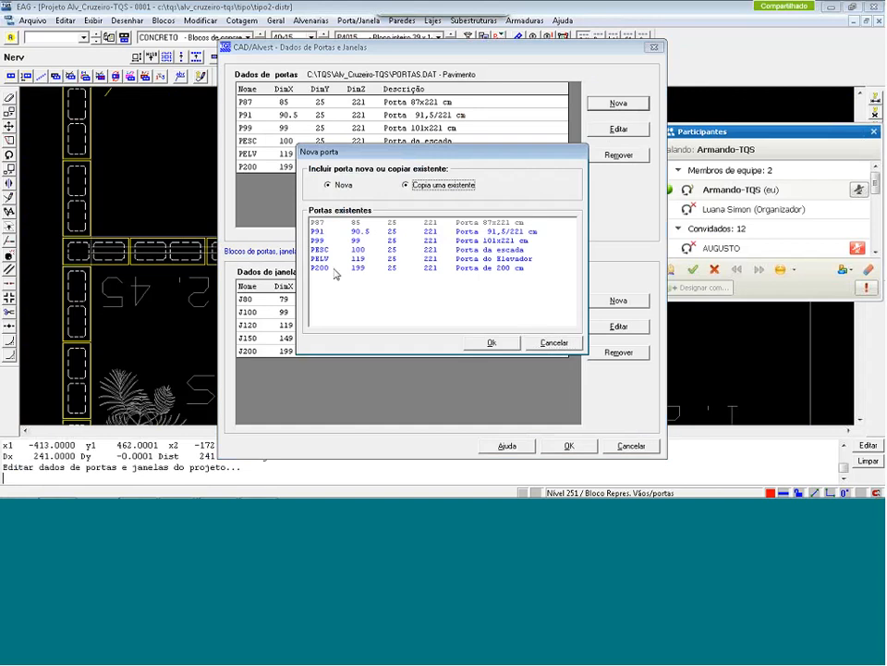
left_click(562, 342)
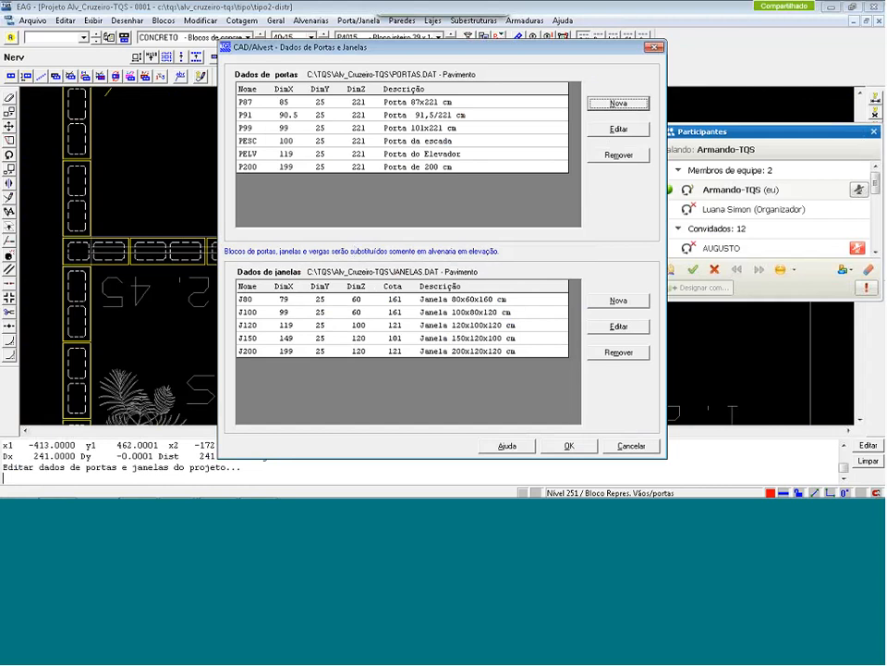
Create a new window type as a copy of the existing J200 window.
left_click(614, 300)
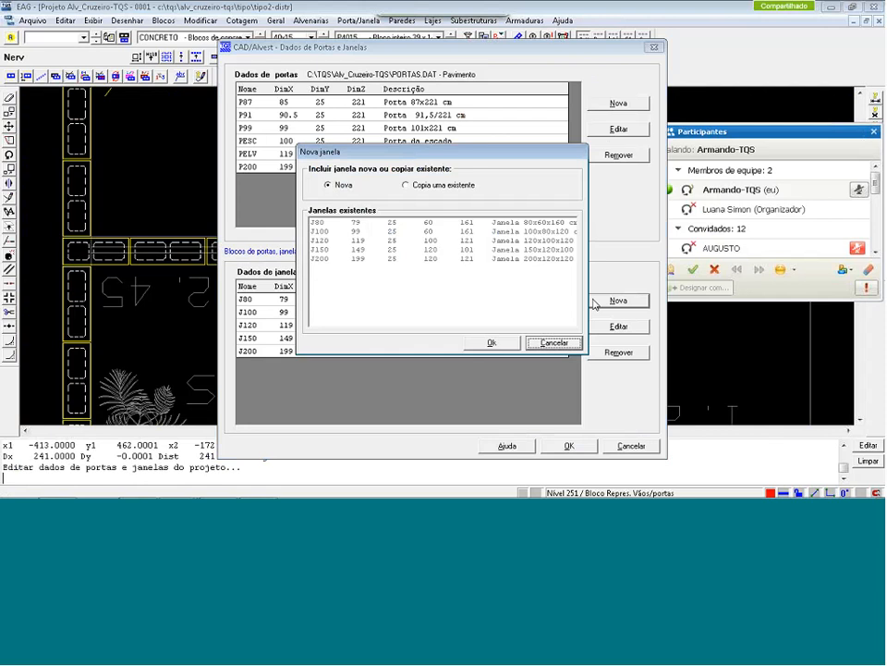
left_click(406, 185)
left_click(411, 187)
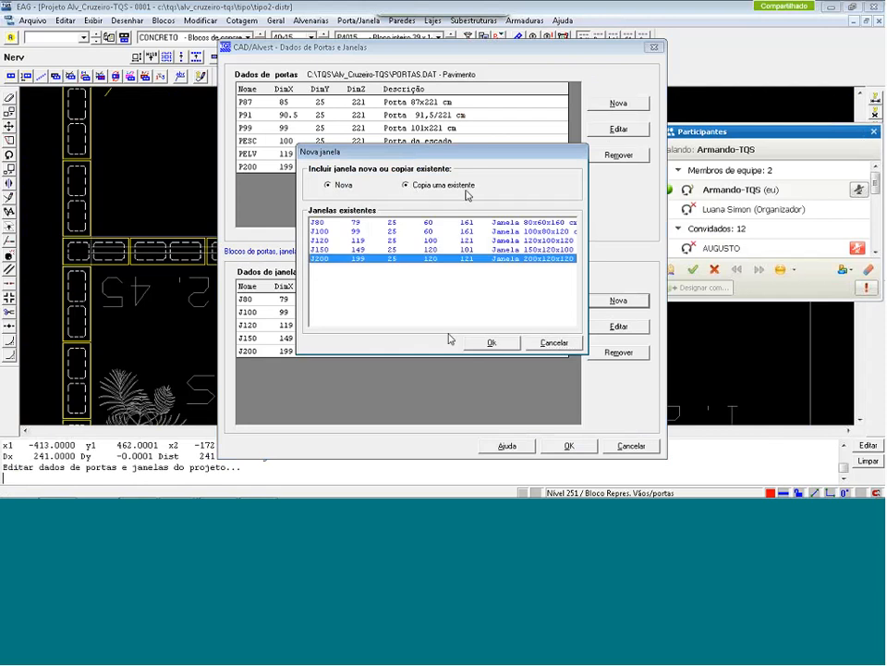
key("Return")
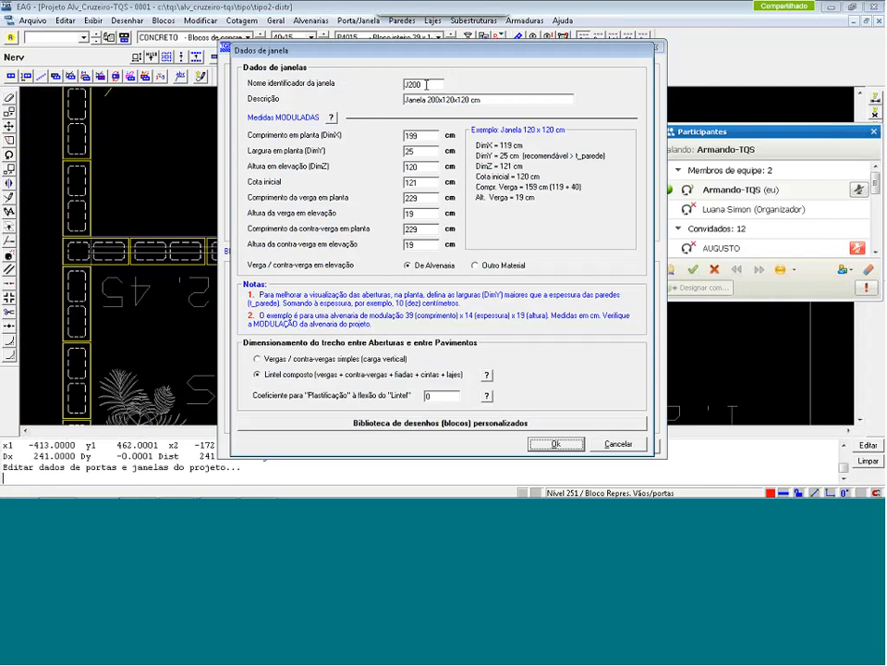
Name the copied window Sac and change its description to Sacada 239x120x120 cm.
left_click_drag(426, 84, 412, 85)
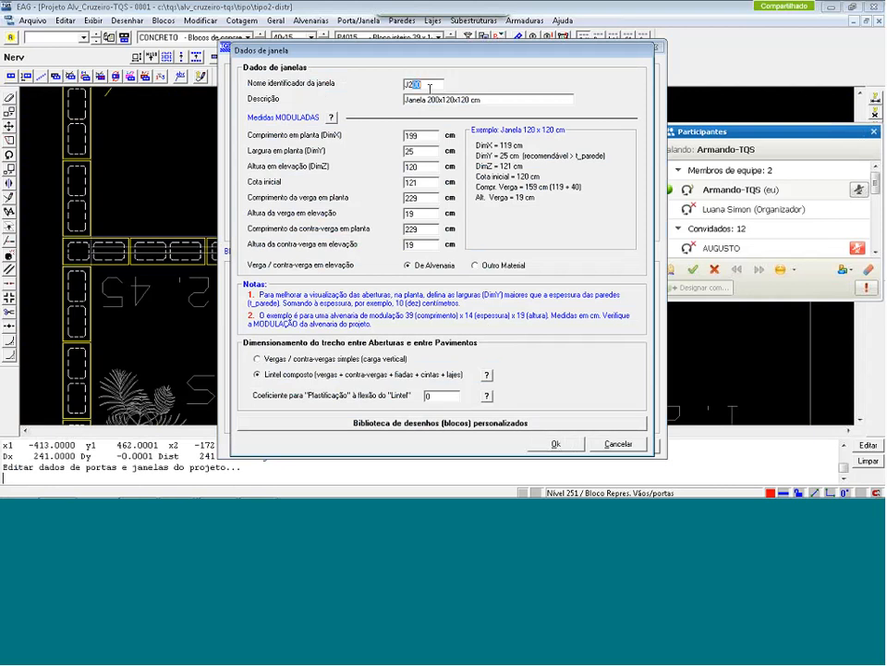
key("BackSpace")
key("BackSpace")
key("BackSpace")
type("Sac")
double_click(405, 101)
type("Sacada")
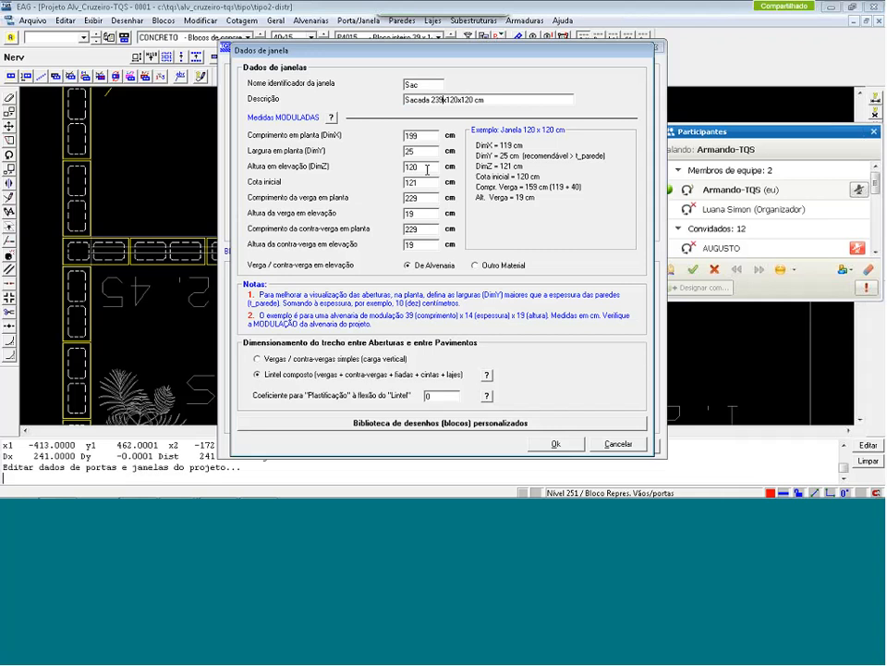
Set the Sac window's plan length to 239 cm and its verga and contra-verga lengths to 269 cm, and save the door and window data.
left_click_drag(416, 136, 401, 136)
type("239")
double_click(412, 199)
type("29")
key("BackSpace")
type("69")
key("Delete")
type("6")
left_click(555, 444)
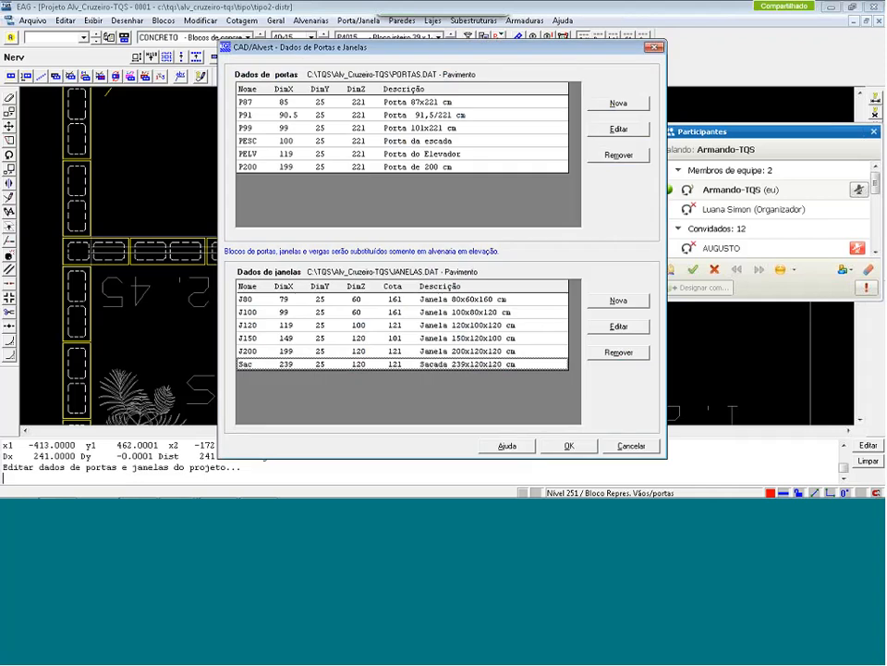
left_click(567, 445)
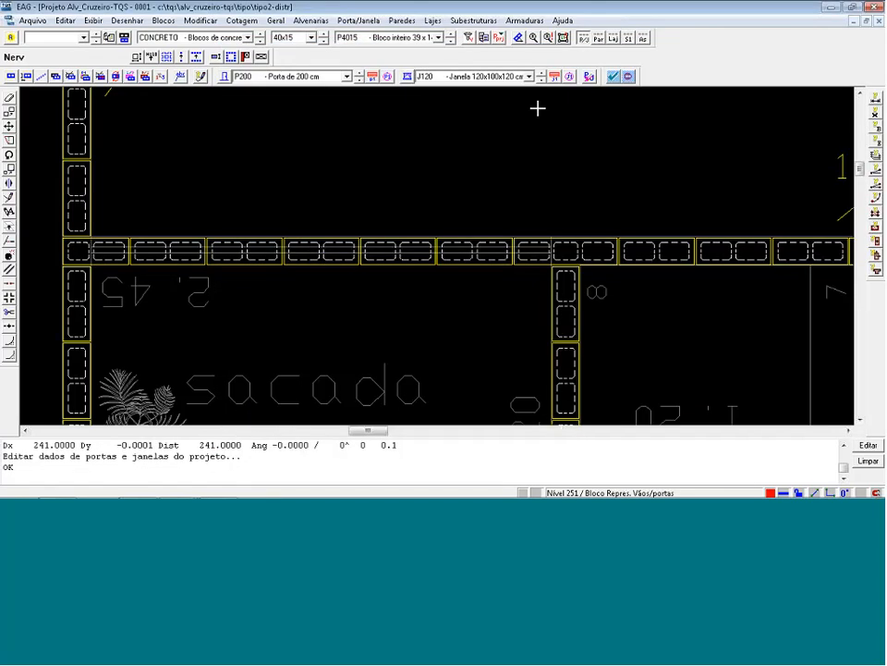
Insert the Sac window (Sacada 239x120x120 cm) in the outer wall of the left sacada, with its label just below the wall.
left_click(347, 76)
left_click(292, 130)
left_click(530, 76)
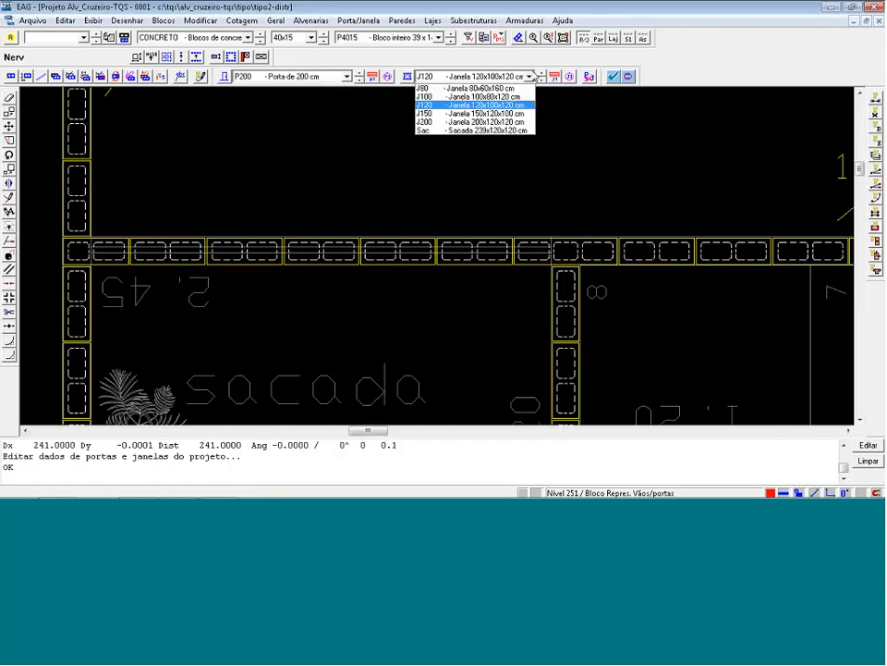
left_click(455, 129)
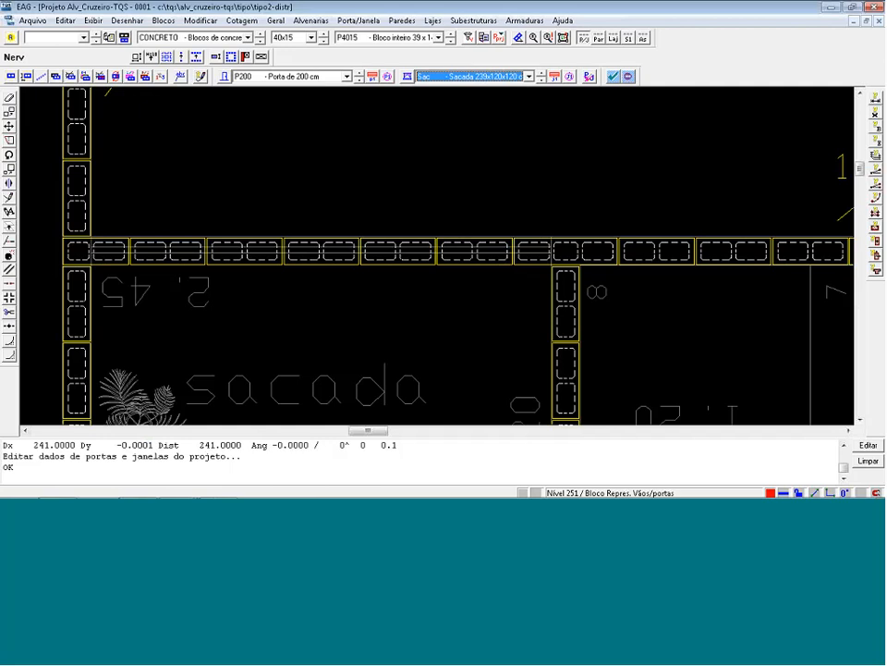
left_click(555, 77)
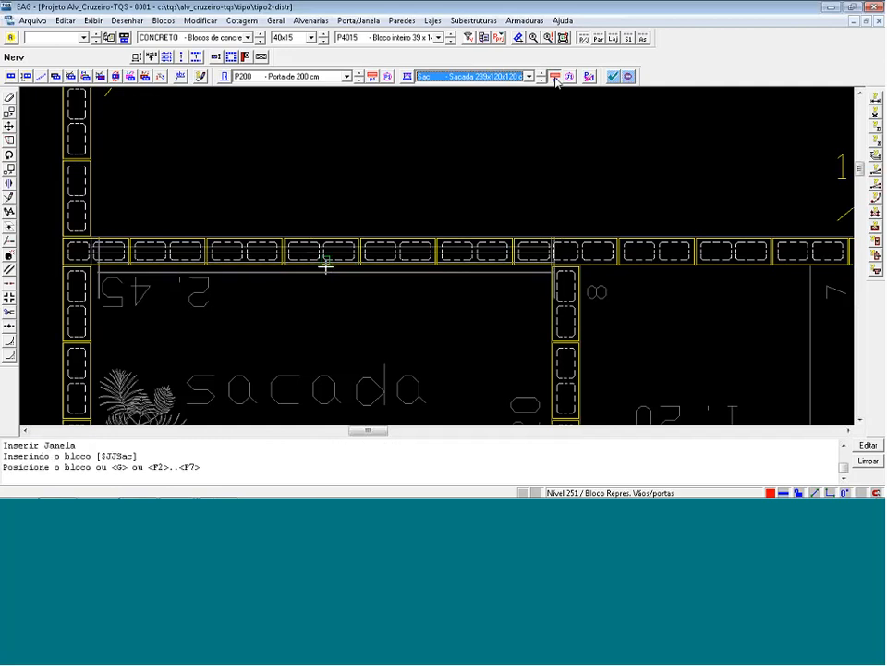
left_click(321, 258)
scroll(321, 257, "up", 3)
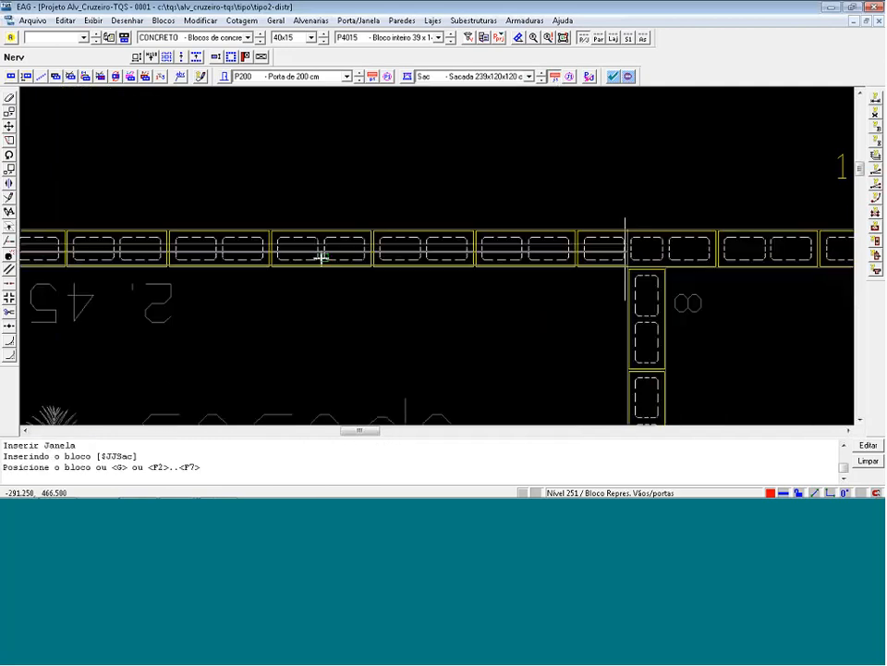
left_click(328, 257)
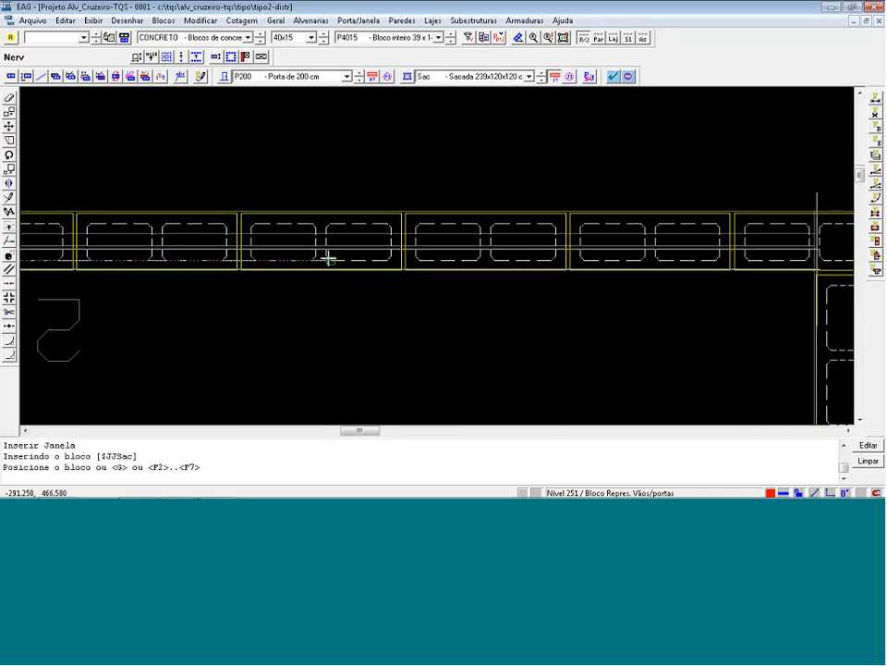
left_click(315, 305)
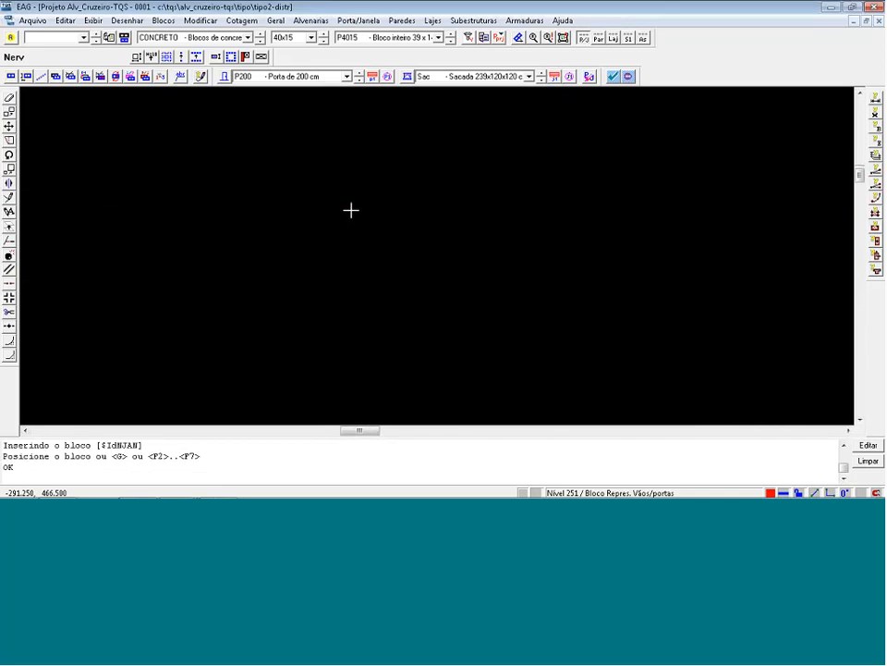
Insert the same Sac window opening in the outer wall of the right sacada, with its label just below the wall.
scroll(267, 194, "down", 2)
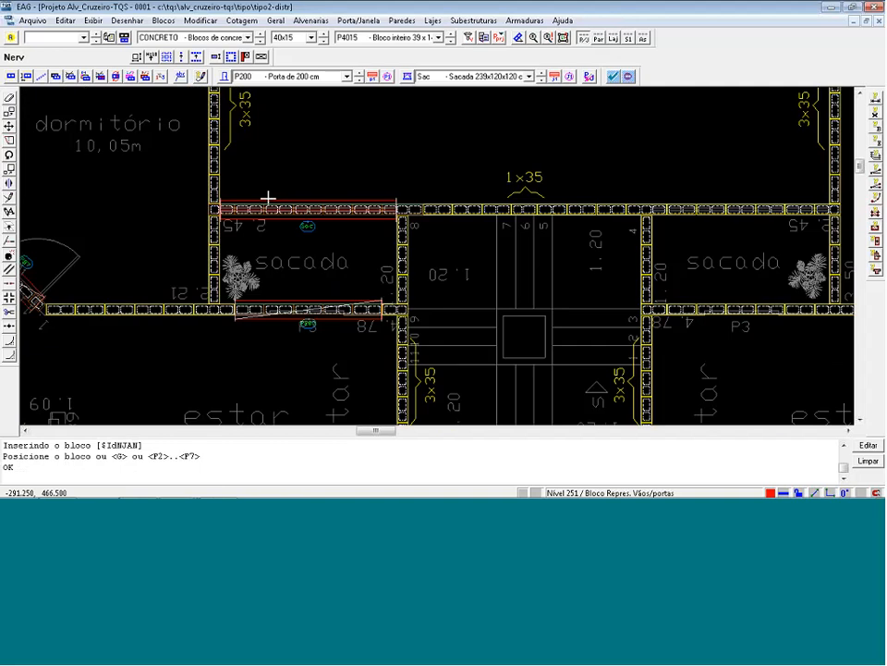
scroll(560, 220, "up", 1)
scroll(527, 196, "up", 3)
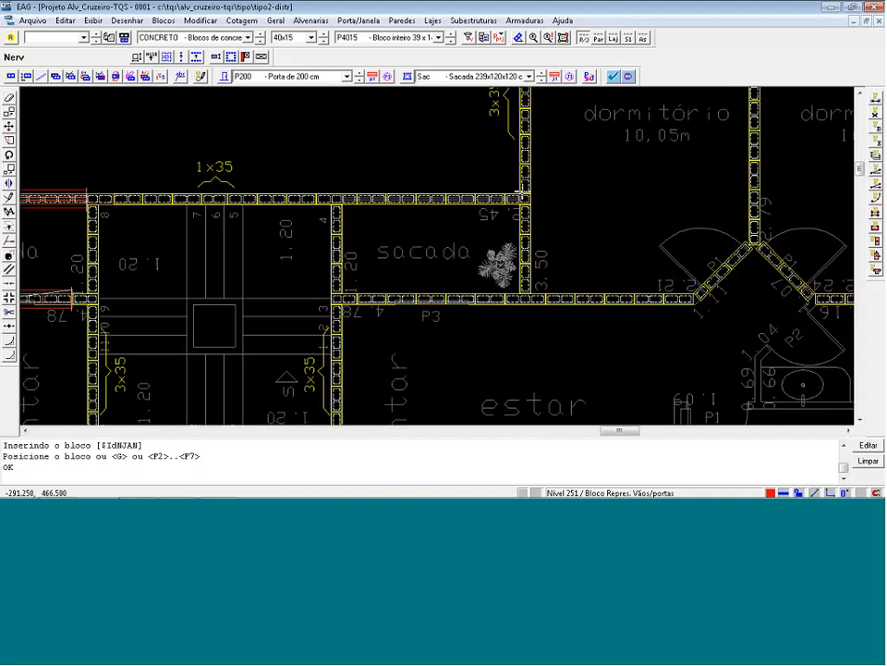
left_click(373, 76)
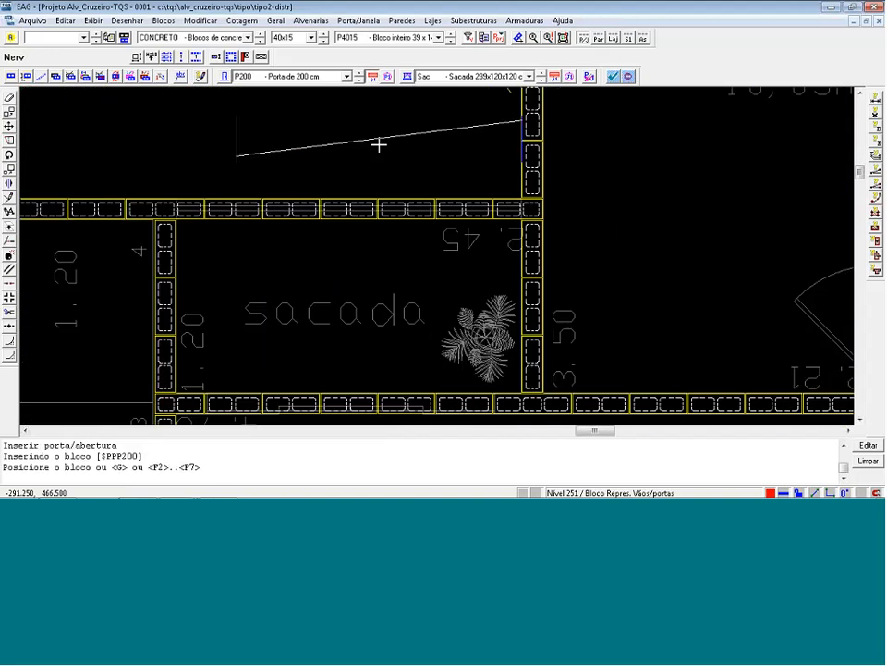
left_click(555, 76)
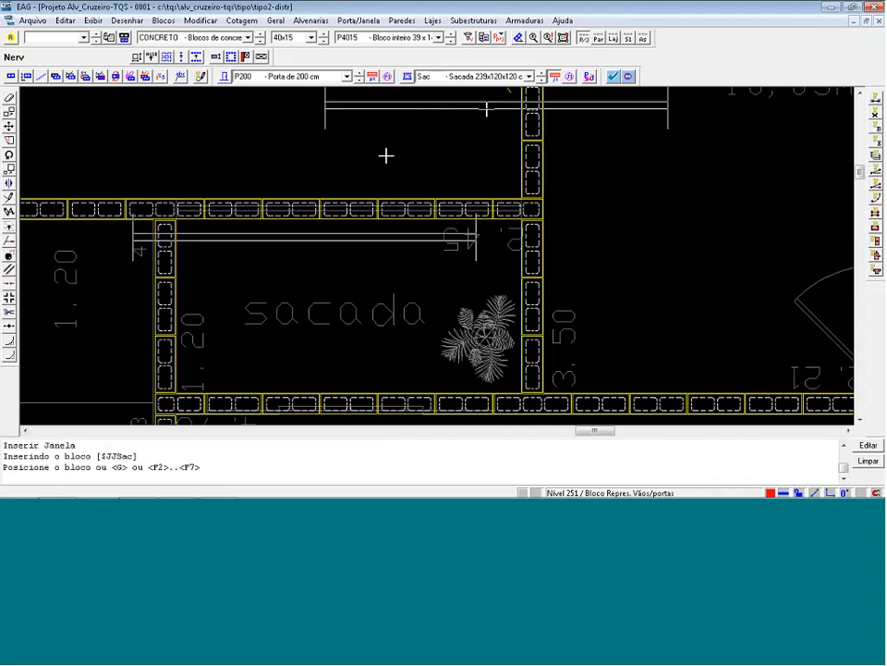
scroll(347, 215, "up", 3)
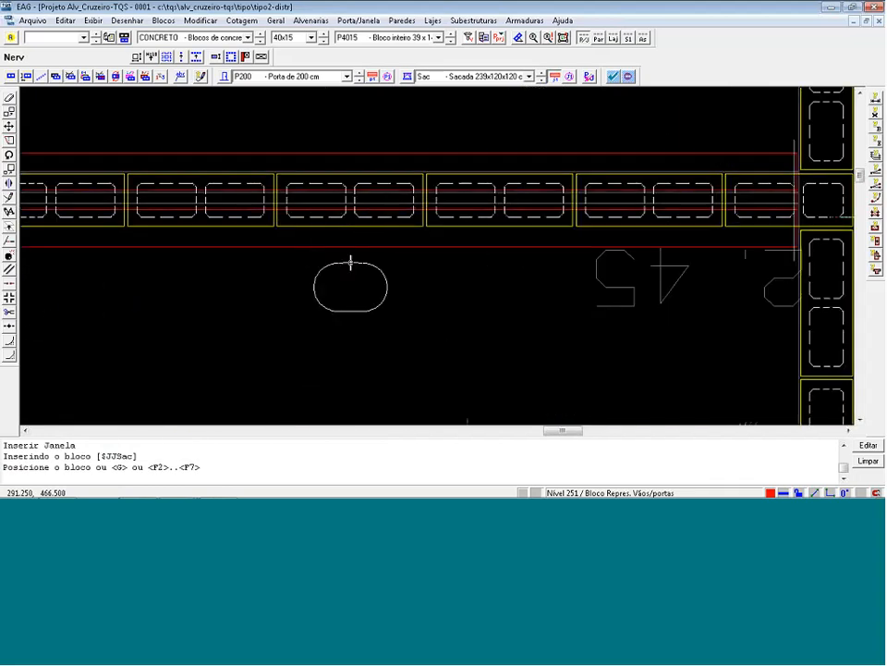
scroll(364, 242, "down", 3)
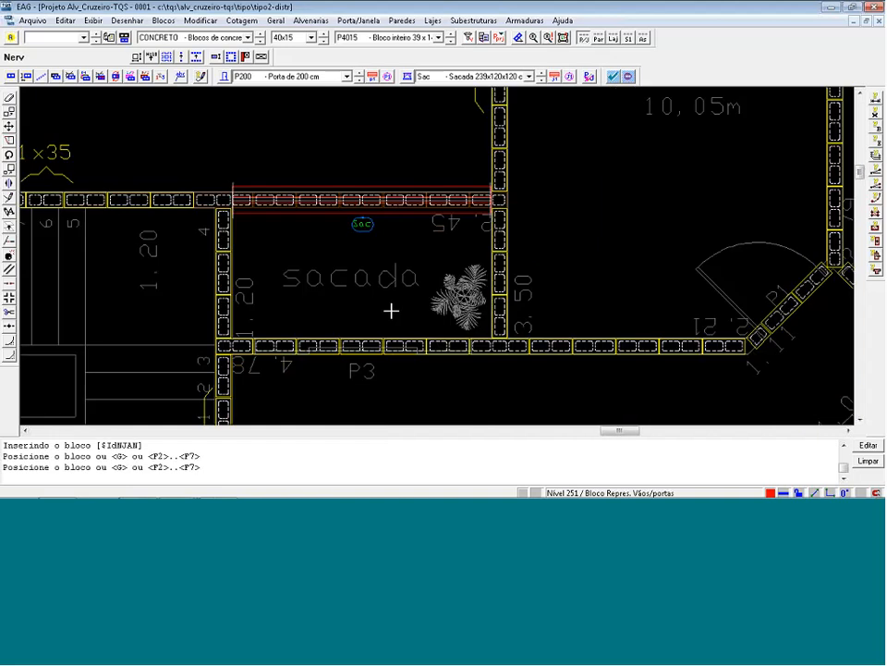
left_click(391, 310)
Insert a P200 door opening in the P3 wall below the right sacada, with its label just below the wall.
left_click(372, 77)
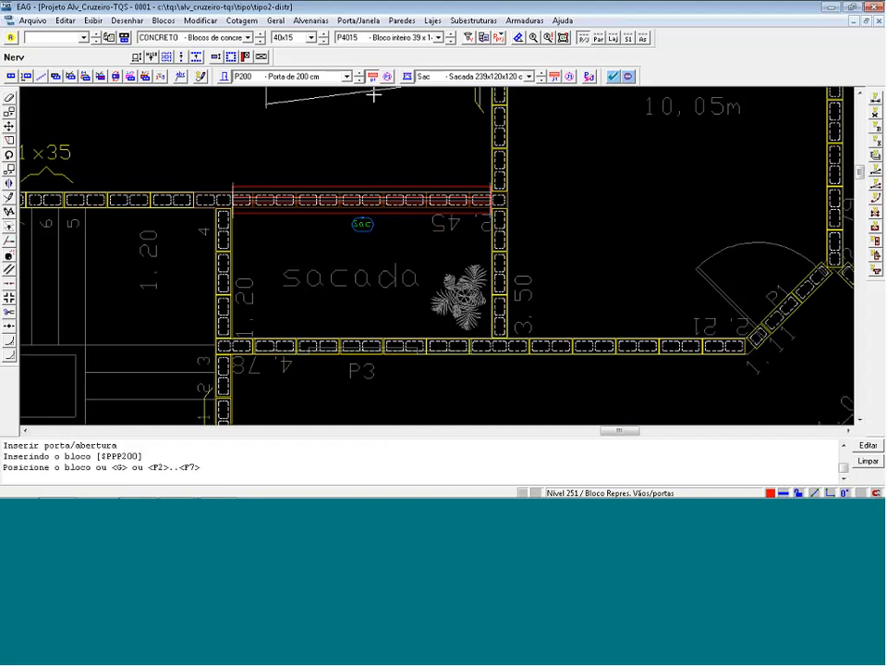
scroll(346, 352, "up", 2)
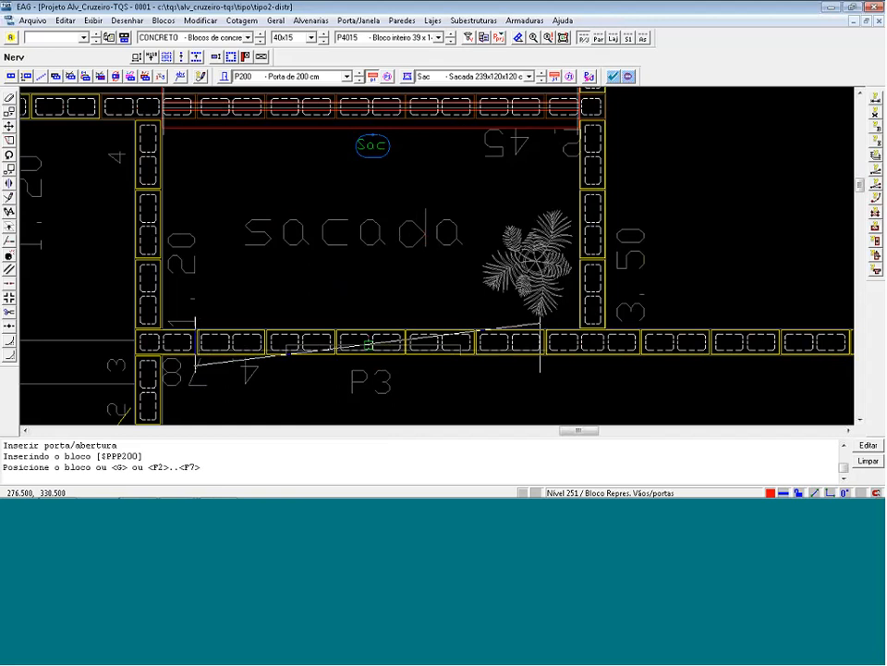
left_click(368, 344)
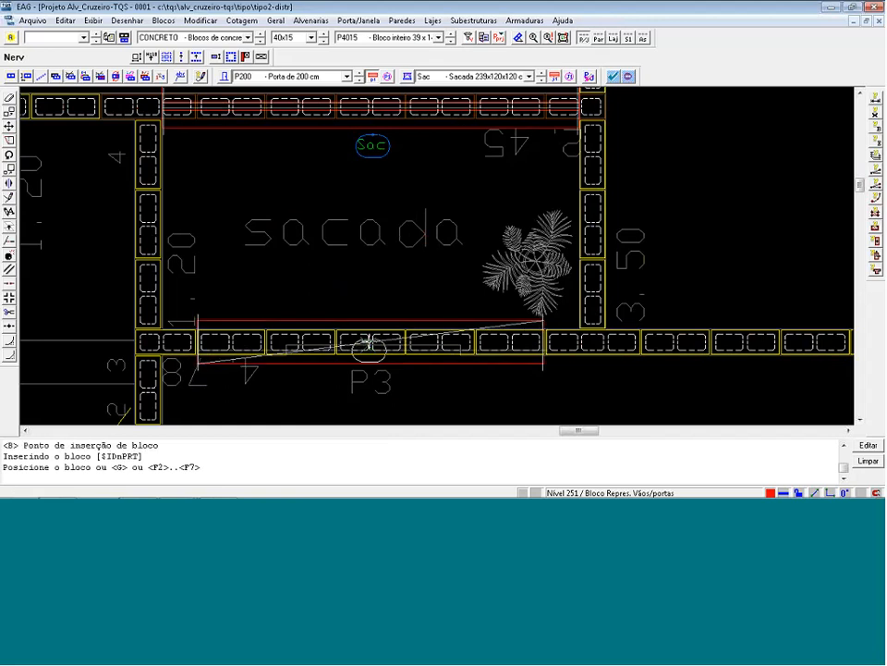
scroll(433, 295, "down", 3)
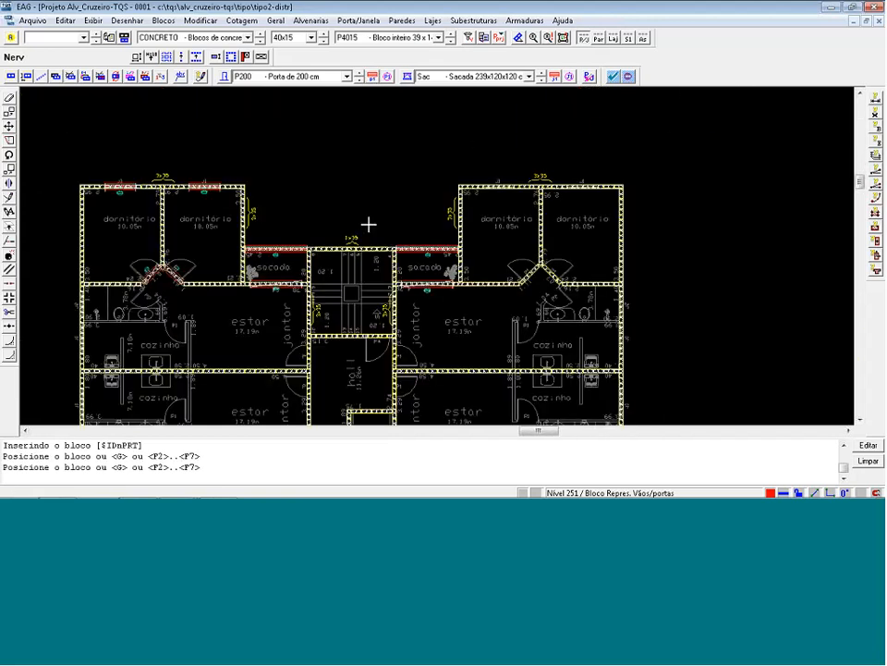
scroll(368, 224, "down", 1)
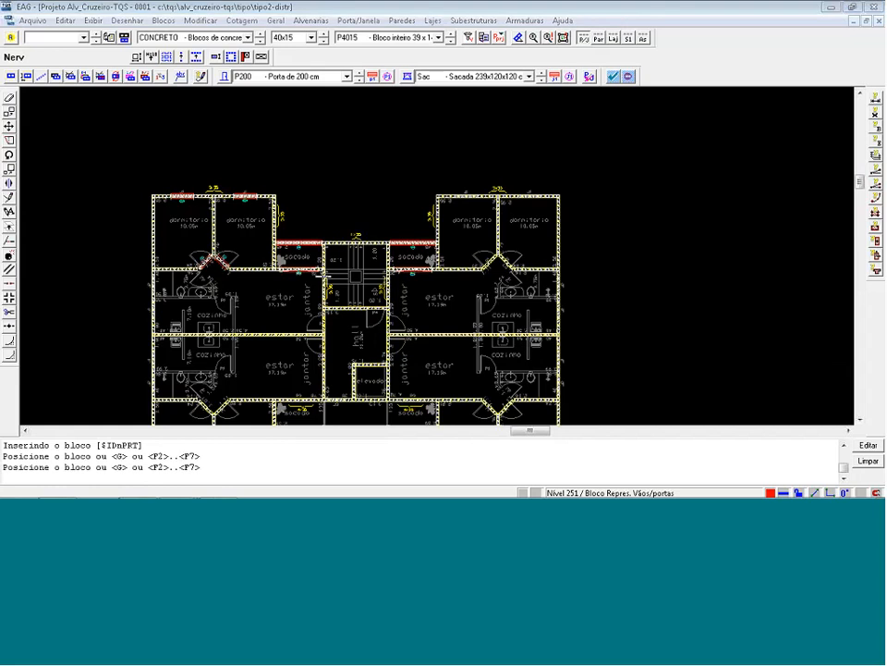
Switch to the CAD/TQS manager, select the Tipo3-Abert masonry plan of the Tipo floor and open it in the graphic editor.
key("alt+F4")
left_click(320, 339)
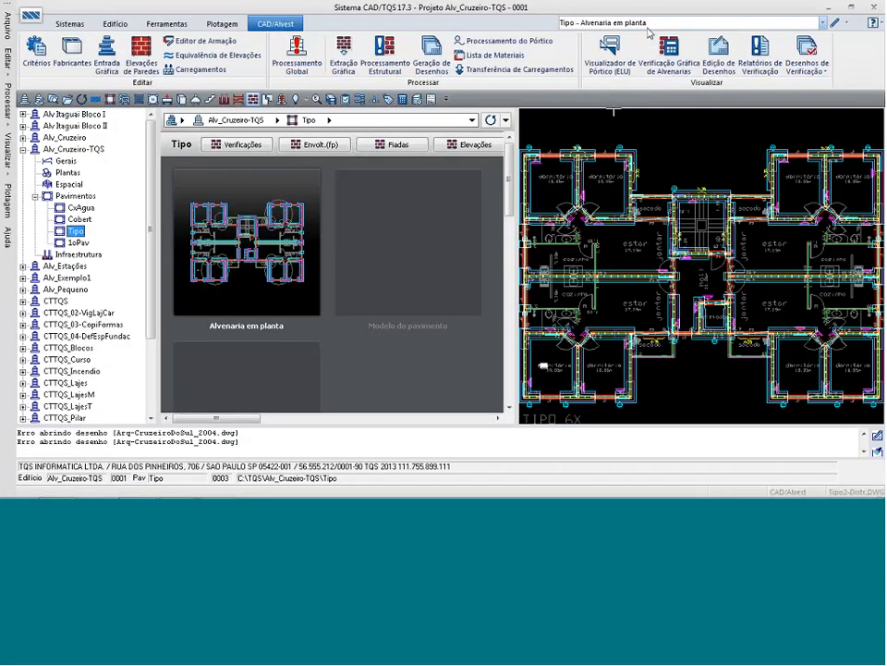
left_click(693, 22)
left_click(606, 81)
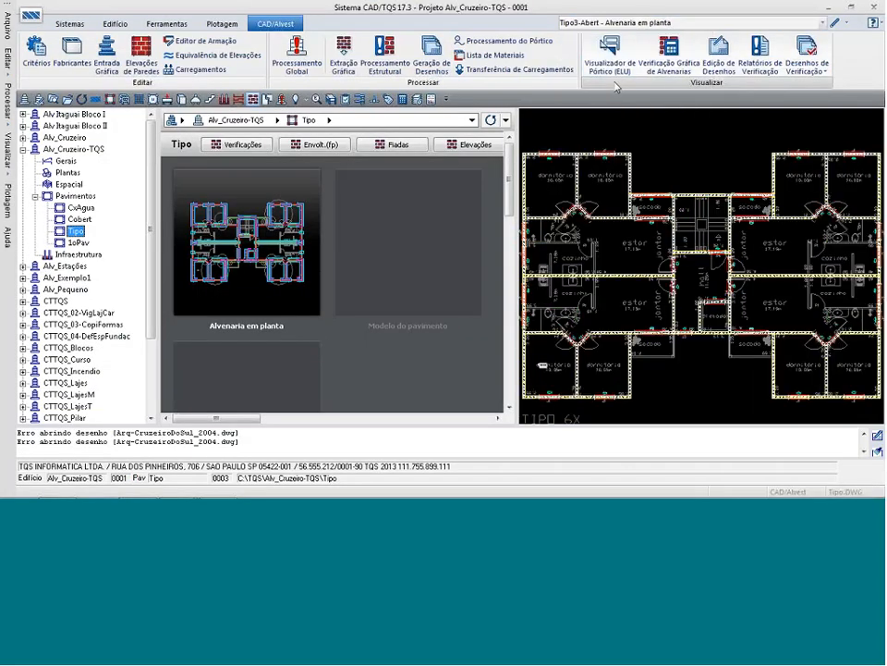
left_click(834, 24)
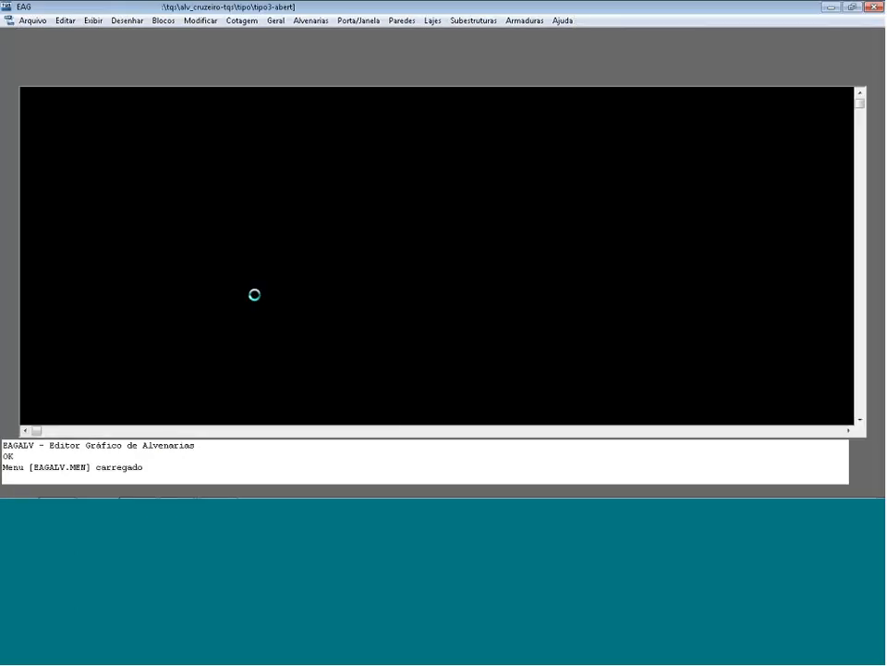
scroll(92, 88, "up", 5)
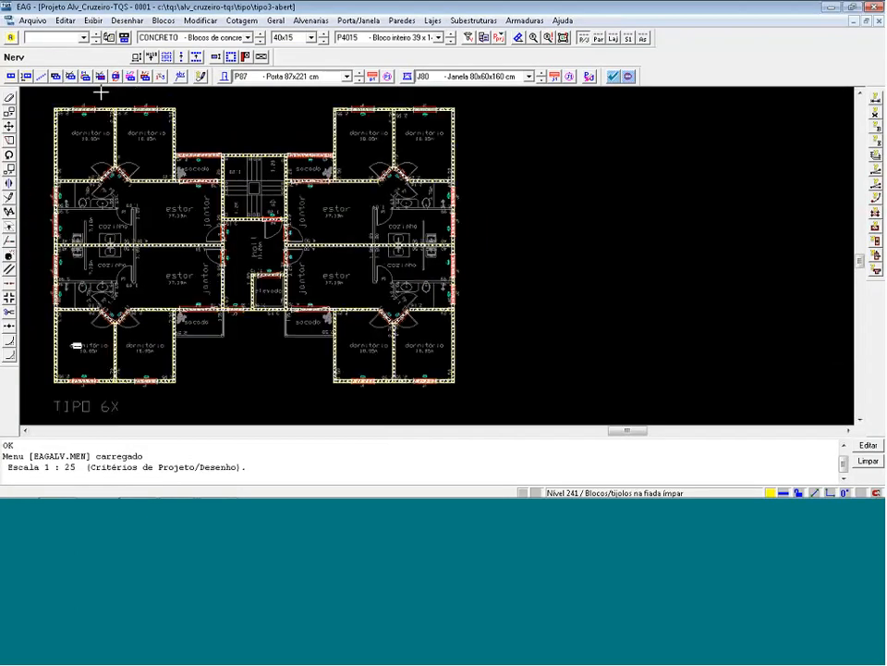
Grout the block at the upper-left outer corner of the first dormitório with block P3515G2.
scroll(97, 106, "down", 2)
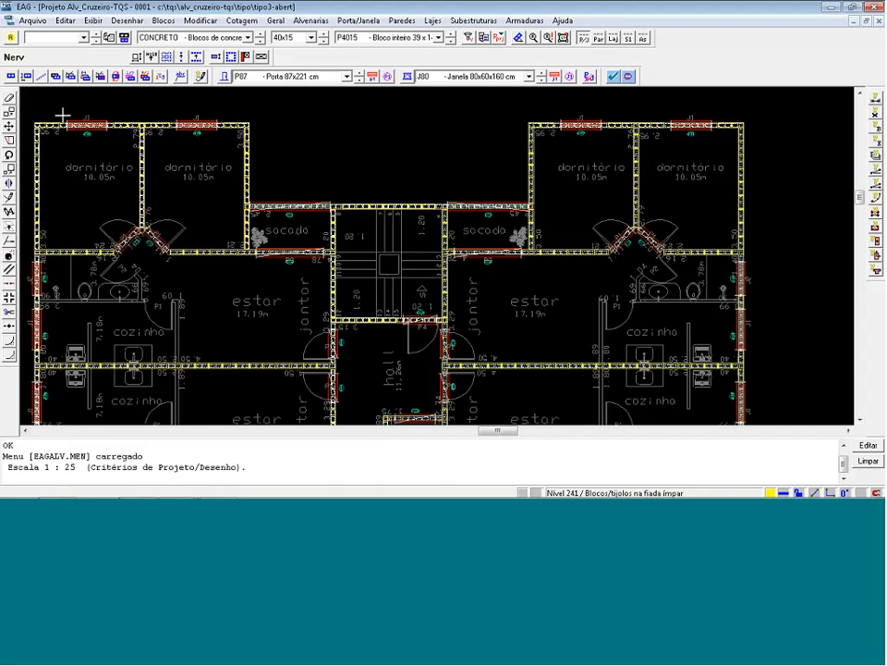
scroll(37, 106, "up", 3)
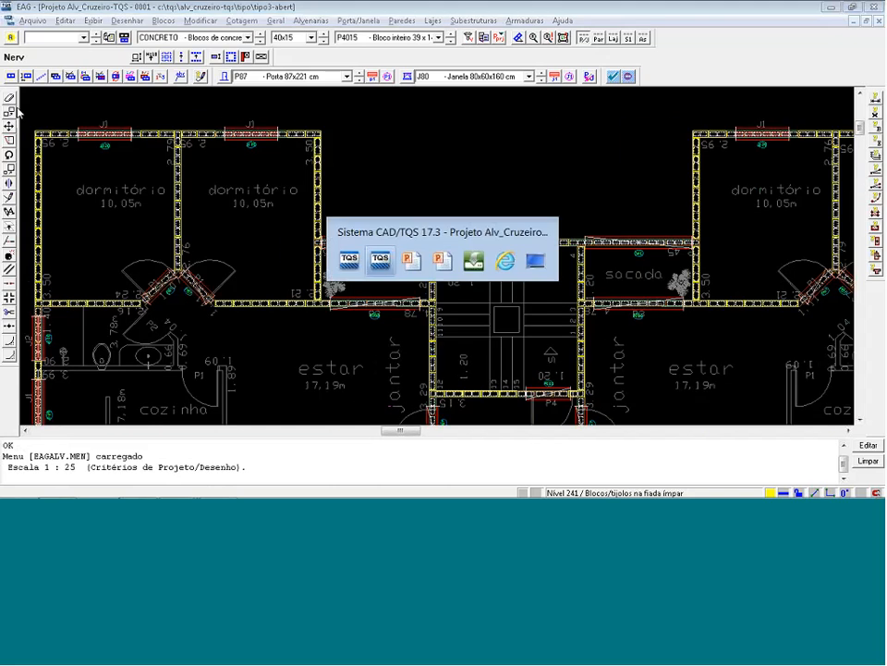
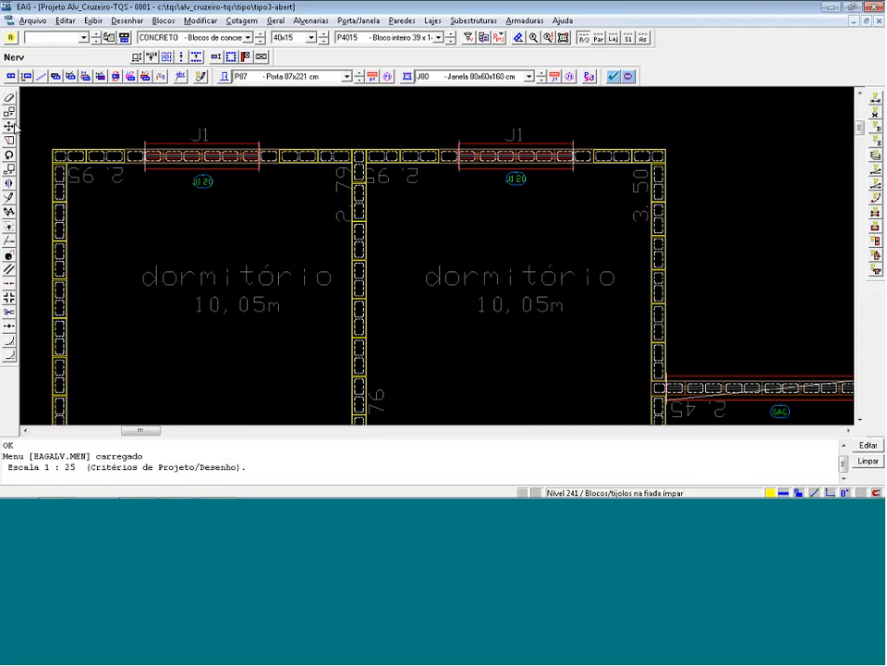
scroll(27, 130, "up", 1)
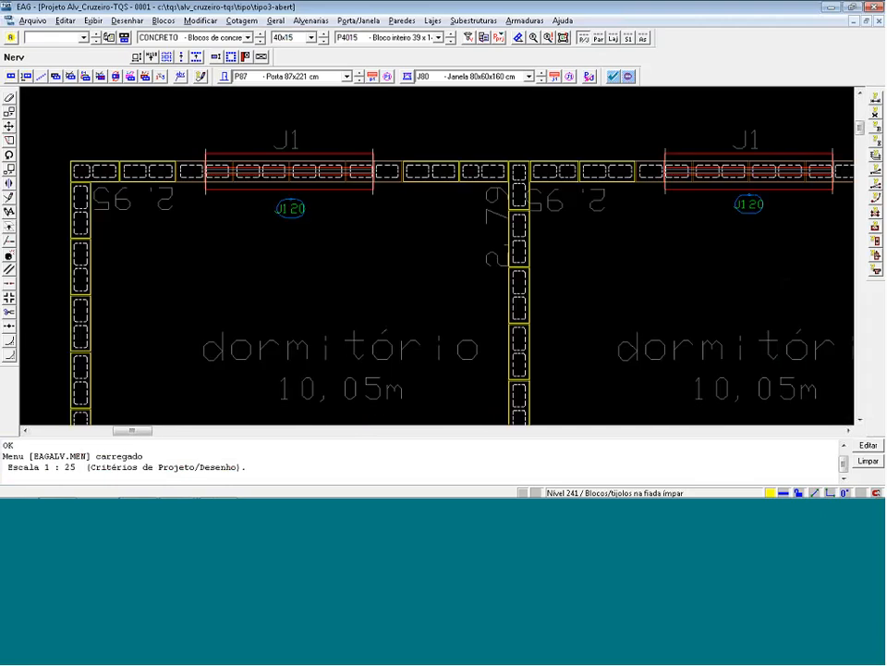
left_click(598, 38)
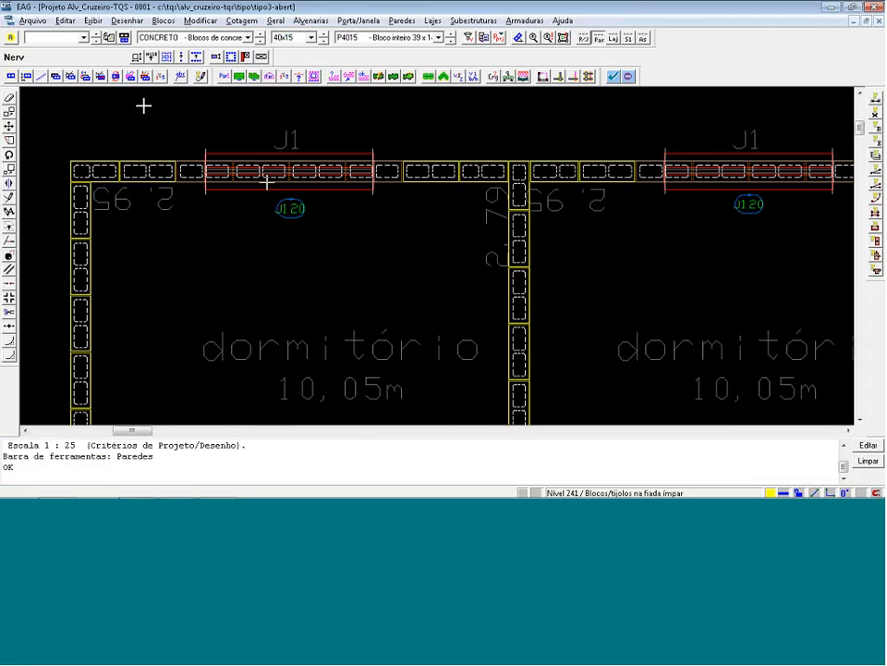
left_click(104, 77)
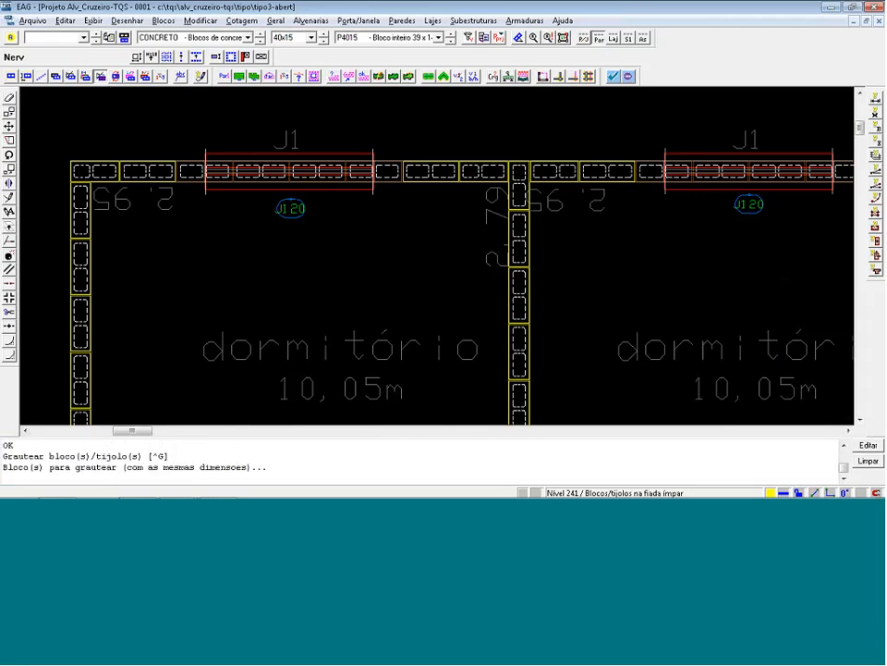
left_click(93, 173)
double_click(110, 117)
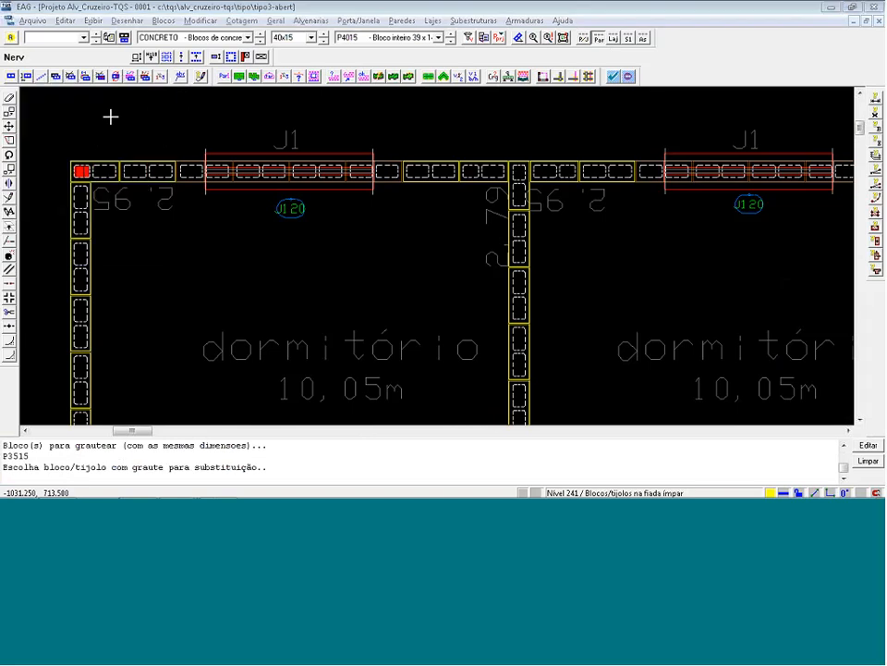
Grout the blocks at both sides of the first dormitório's J1 window with P4015G and rotate the right-hand block 180 degrees.
scroll(269, 140, "up", 5)
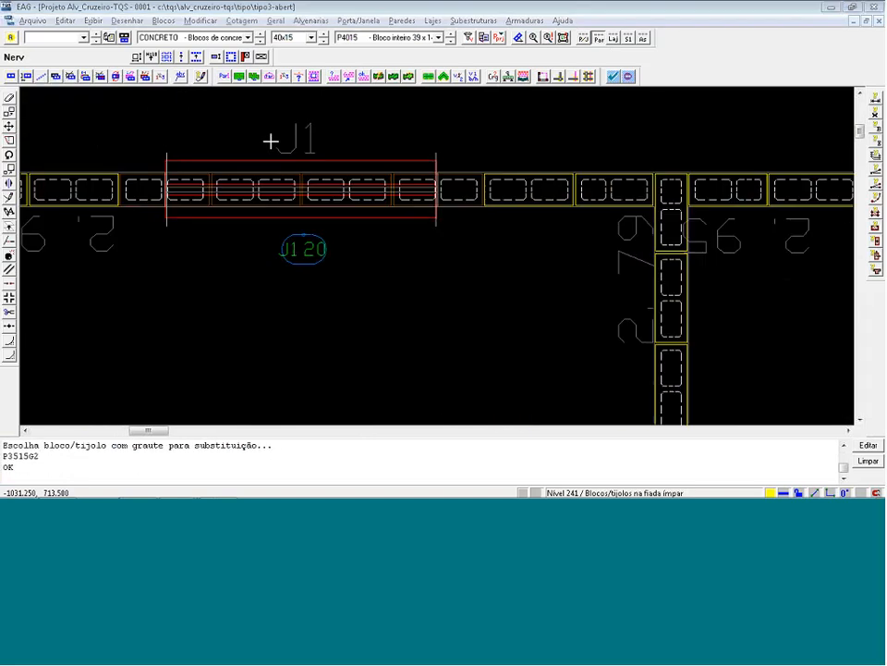
scroll(287, 140, "down", 3)
scroll(227, 138, "up", 2)
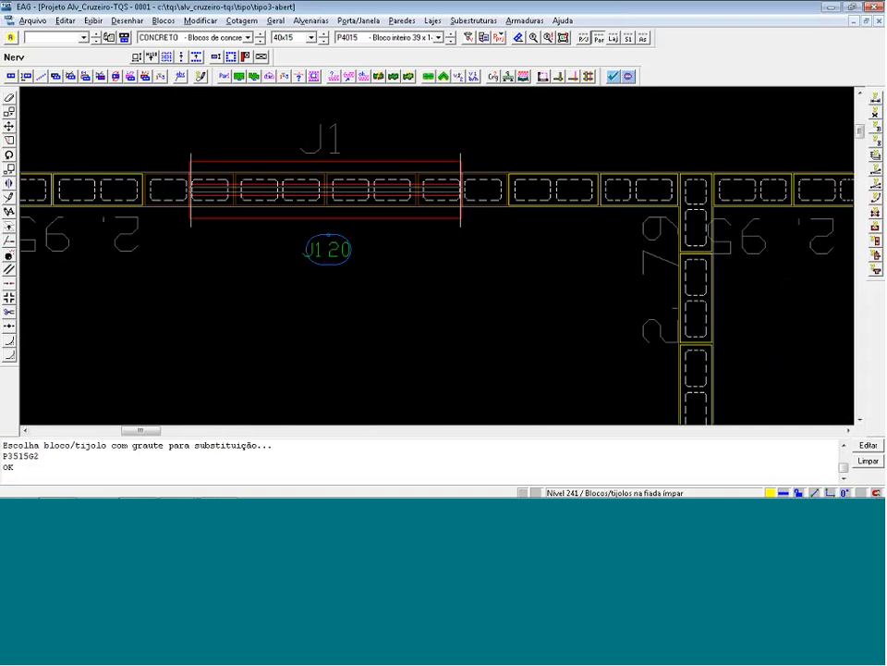
key("ctrl+g")
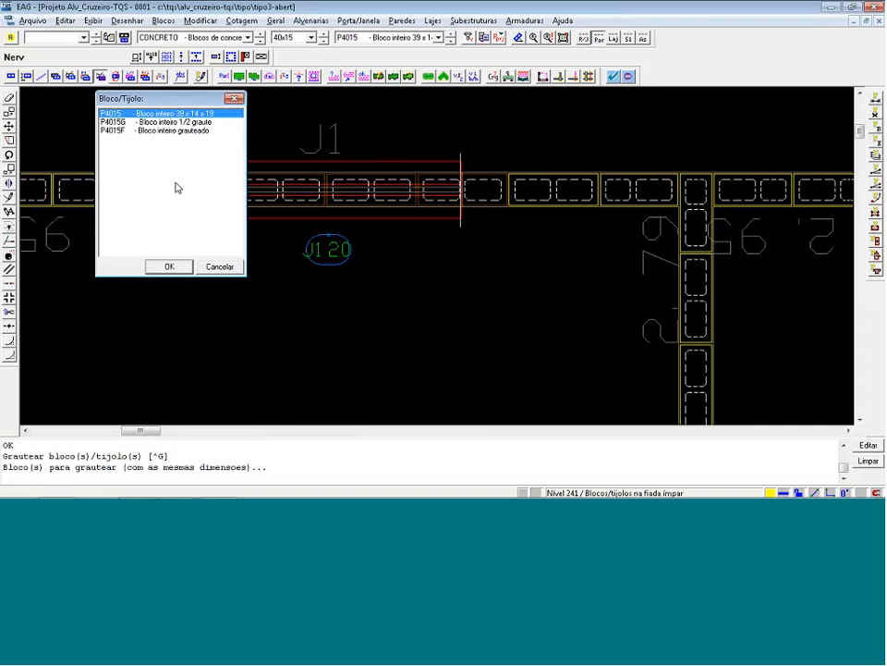
double_click(194, 122)
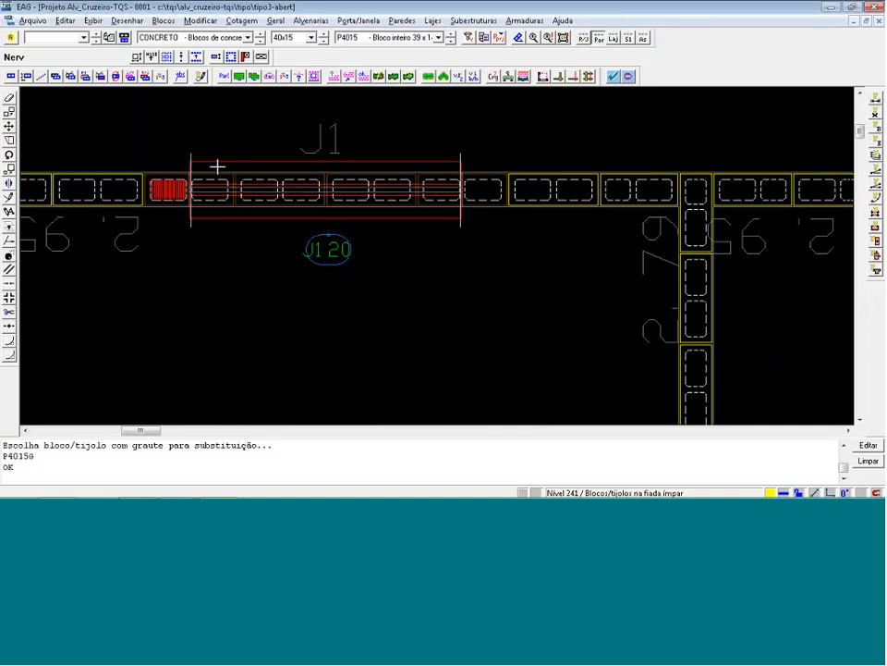
key("ctrl+g")
left_click(483, 182)
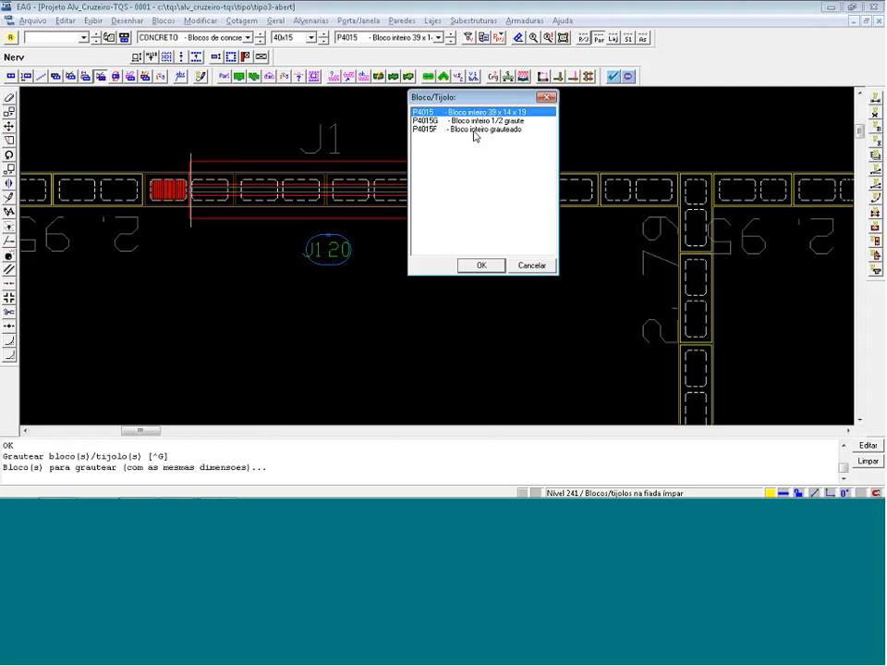
double_click(475, 122)
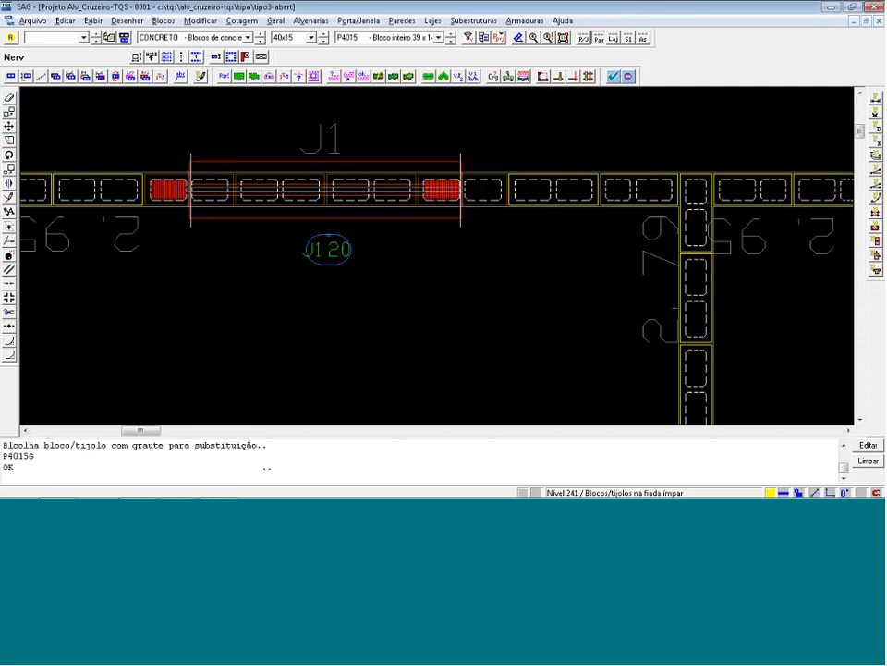
left_click(118, 83)
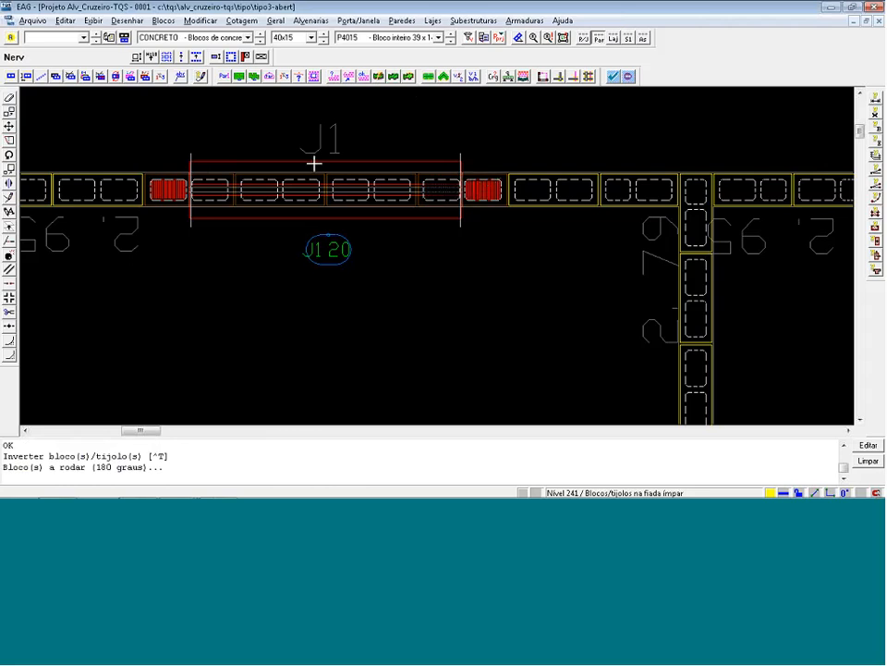
Grout the junction block where the wall between the two dormitórios meets the top outer wall, using P3515G2.
scroll(312, 163, "down", 2)
scroll(292, 163, "down", 1)
scroll(556, 171, "up", 7)
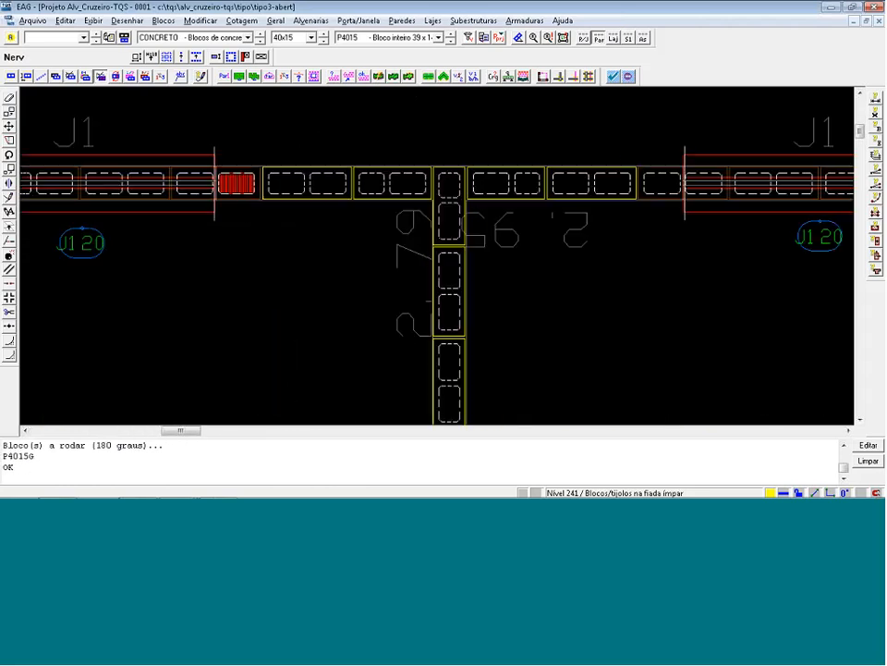
left_click(456, 180)
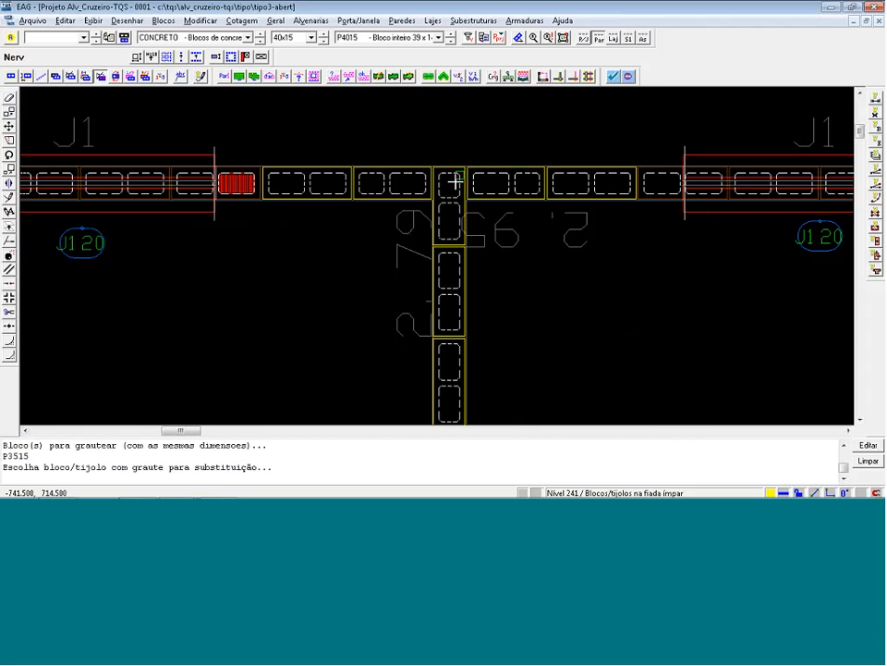
double_click(444, 123)
Grout the junction block where the first dormitório's lower wall meets the left outer wall, using P3515G2.
scroll(248, 190, "down", 3)
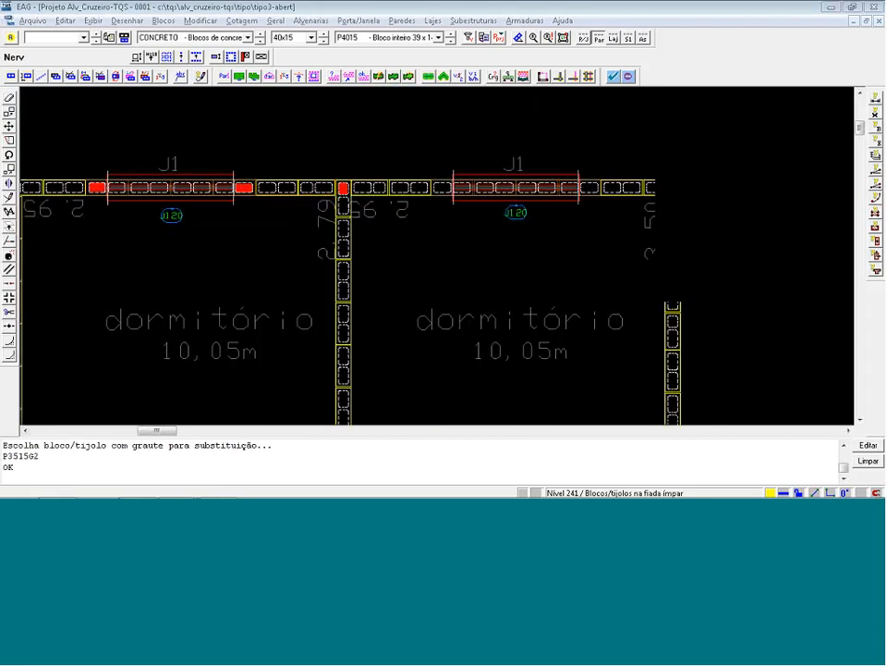
scroll(370, 139, "down", 1)
scroll(163, 407, "up", 5)
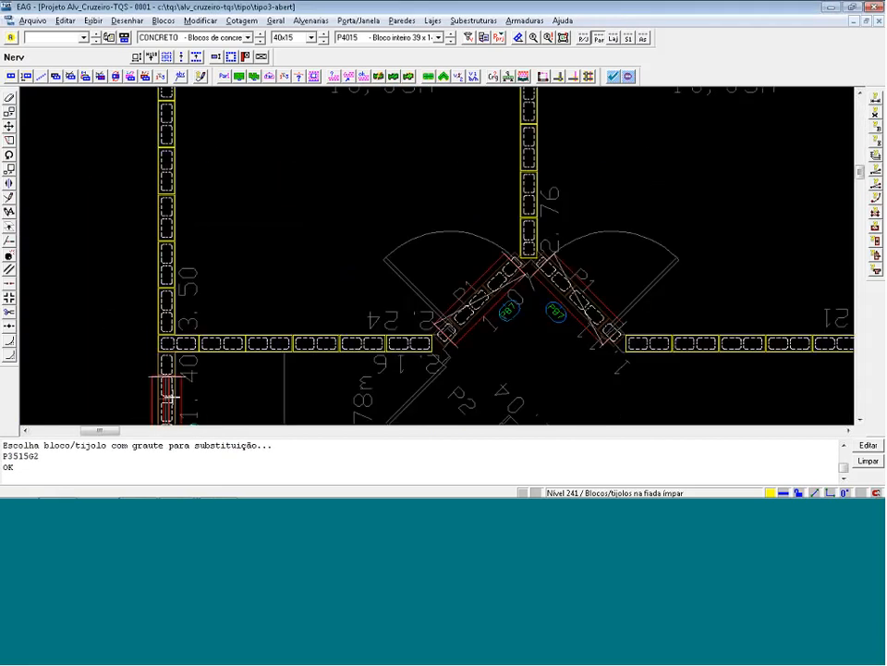
key("ctrl+g")
left_click(176, 319)
double_click(177, 262)
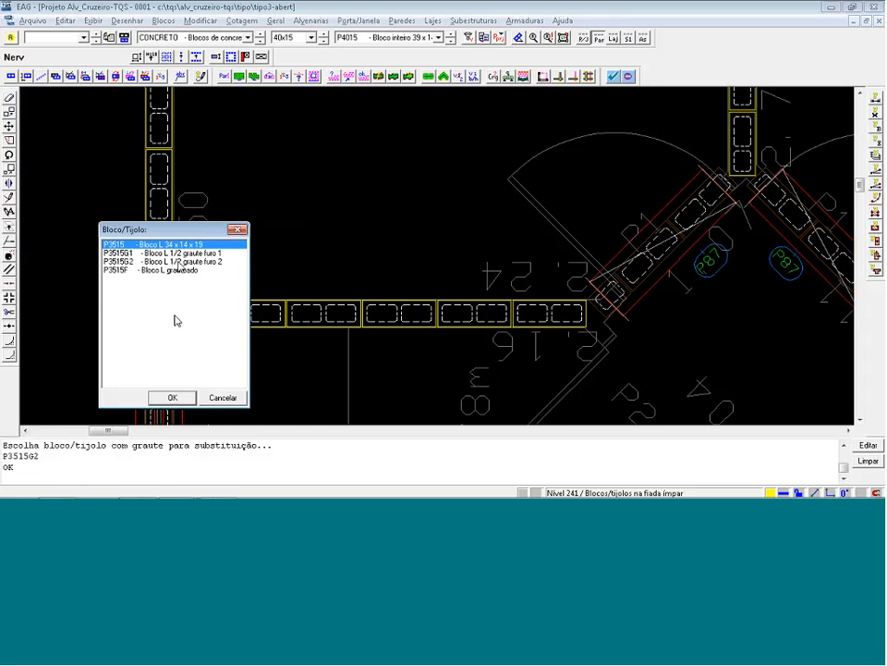
Grout the block at the upper-right outer corner of the second dormitório with block P3515G2.
scroll(274, 320, "down", 2)
scroll(221, 313, "down", 1)
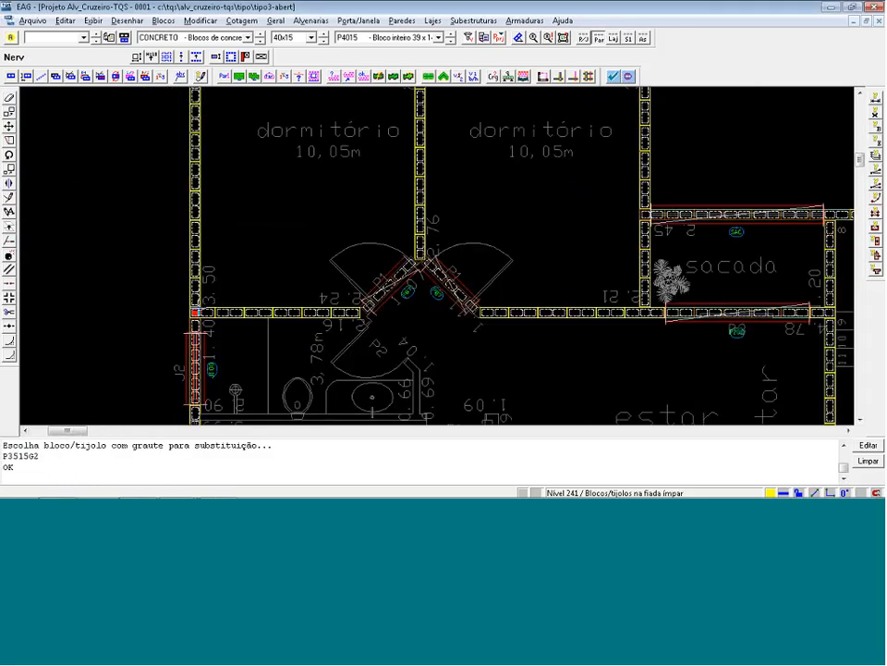
scroll(195, 312, "down", 1)
scroll(525, 127, "up", 4)
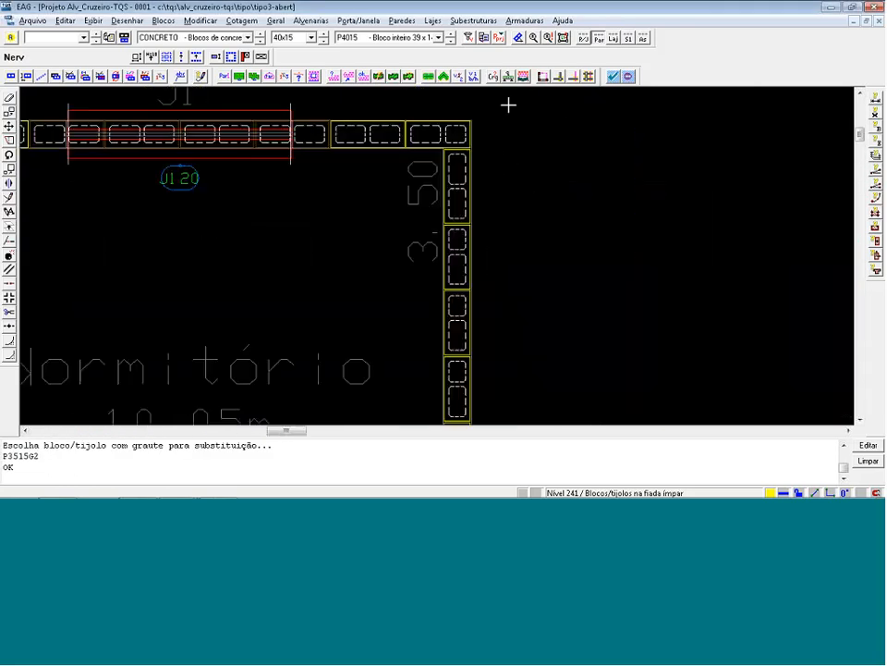
scroll(508, 104, "up", 1)
left_click(445, 139)
double_click(439, 81)
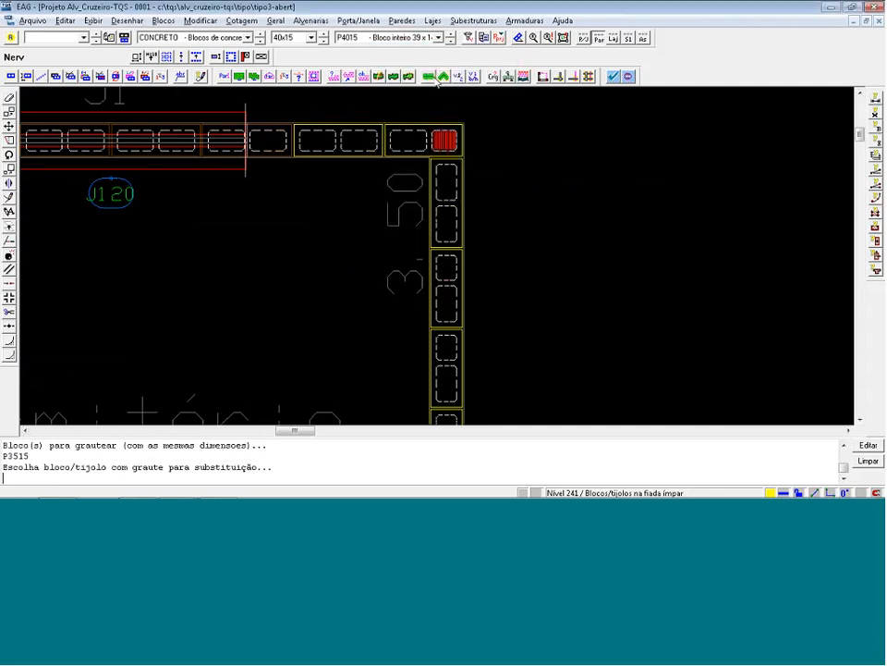
Grout the junction block where the left sacada's outer wall meets the second dormitório's wall, using P3515G2.
scroll(429, 81, "down", 2)
scroll(451, 326, "up", 2)
key("ctrl+g")
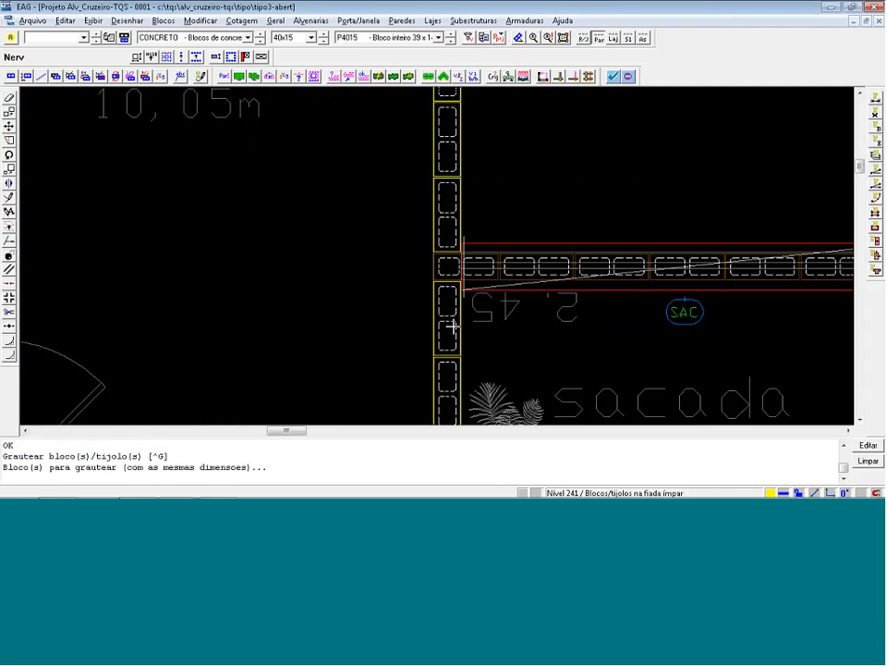
left_click(449, 266)
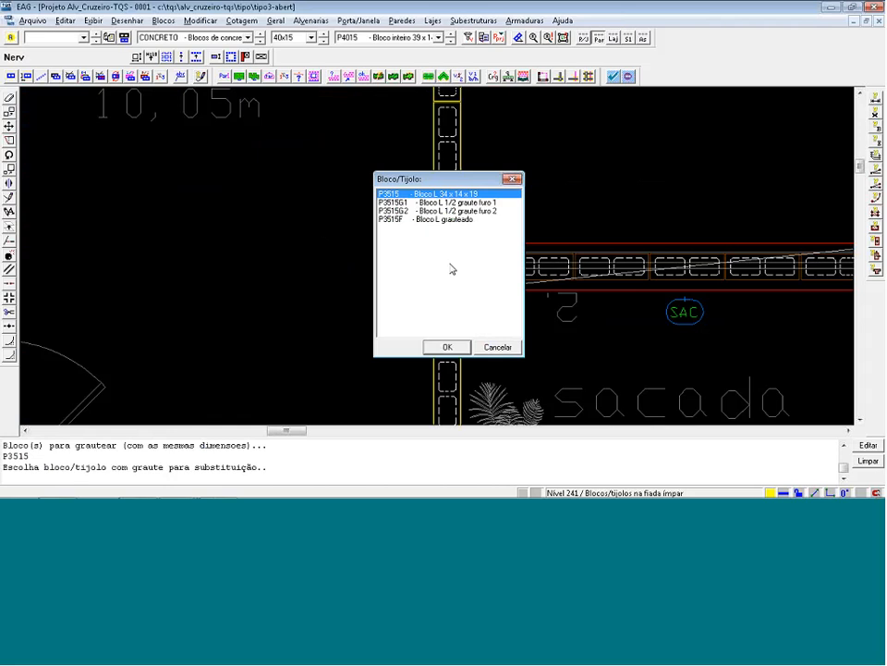
double_click(434, 210)
Grout the T block where the dormitório's side wall meets the wall with the P200 door opening, using P5515G1.
scroll(409, 196, "down", 5)
scroll(422, 350, "up", 4)
left_click(428, 337)
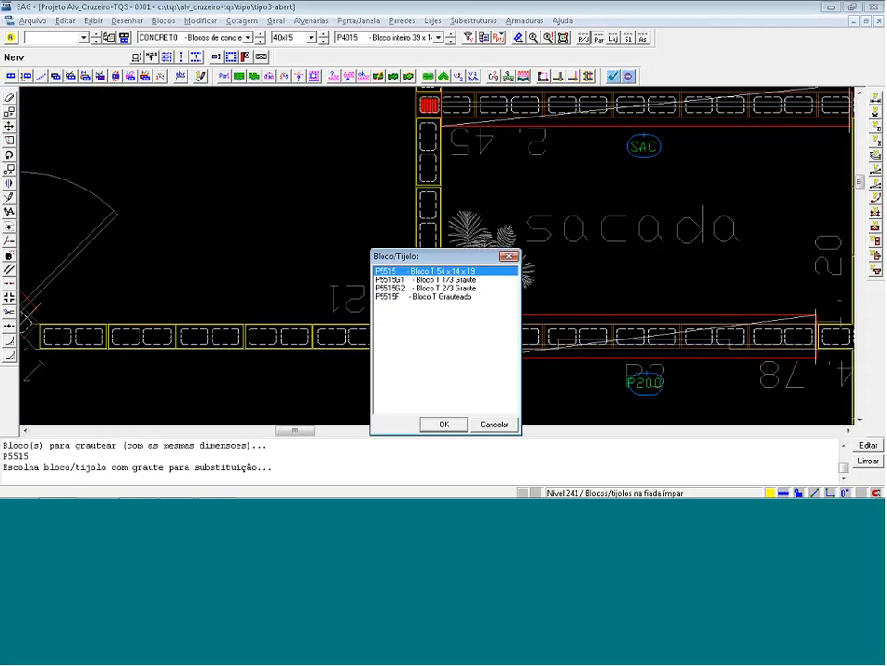
double_click(461, 280)
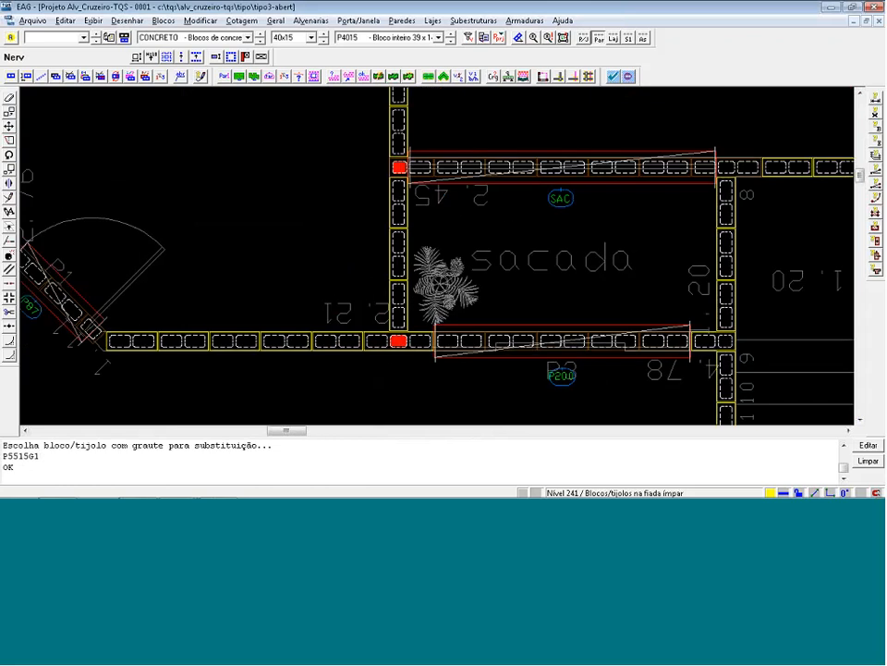
scroll(309, 352, "down", 1)
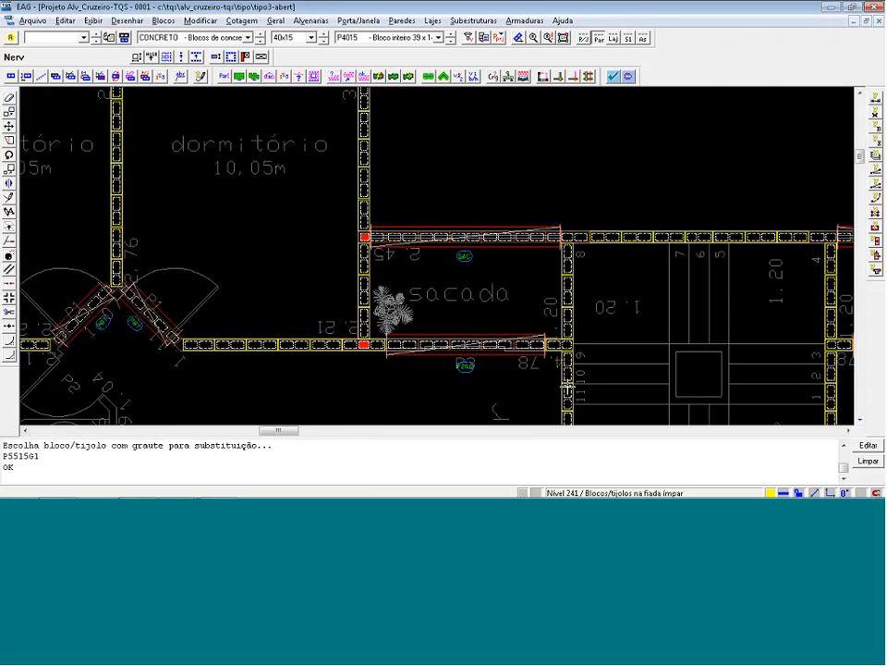
Close the graphic editor, select the Tipo4-Graute masonry plan in the CAD/TQS manager and open it for editing.
key("alt+F4")
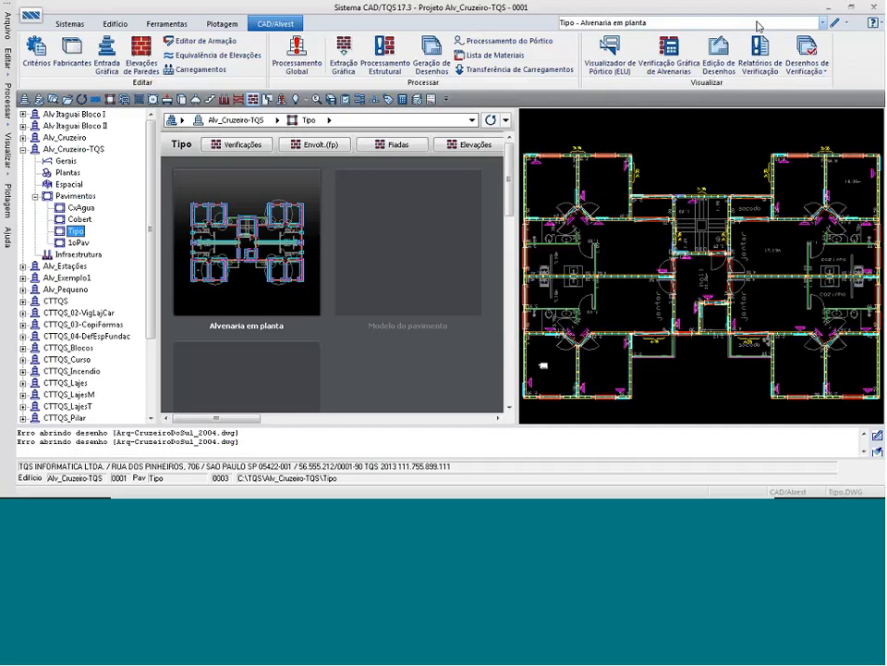
left_click(757, 25)
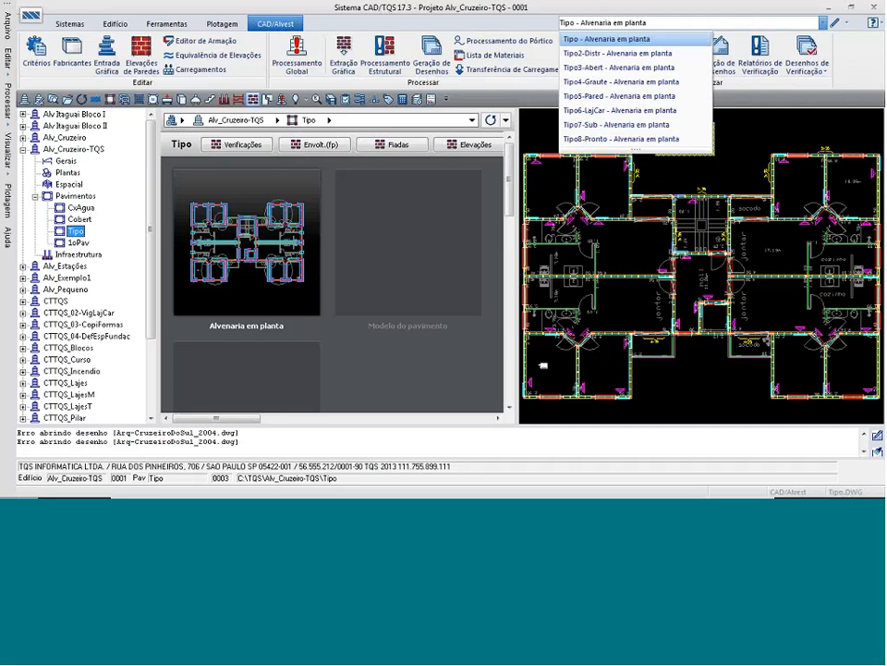
left_click(756, 26)
left_click(727, 24)
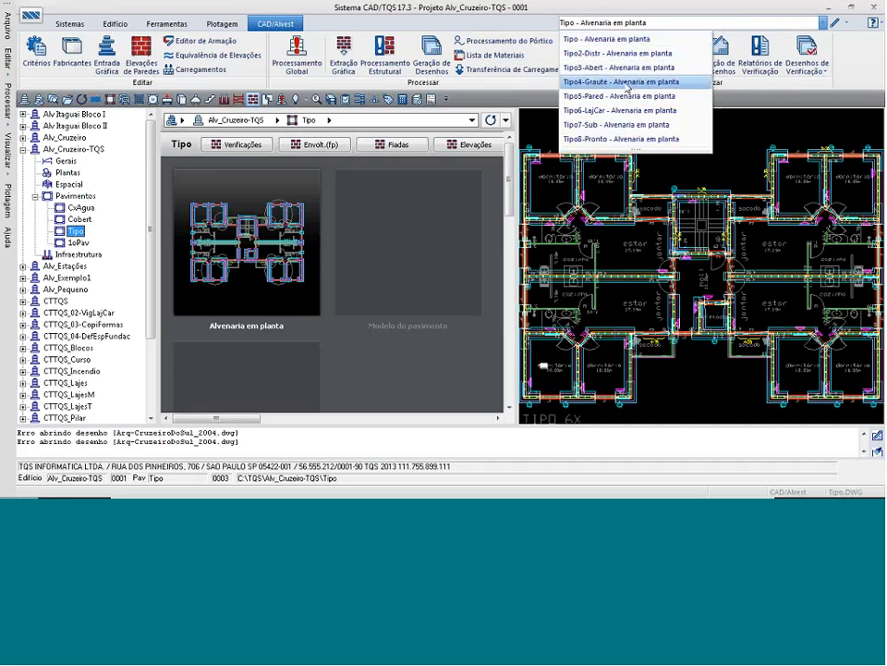
left_click(628, 81)
double_click(712, 167)
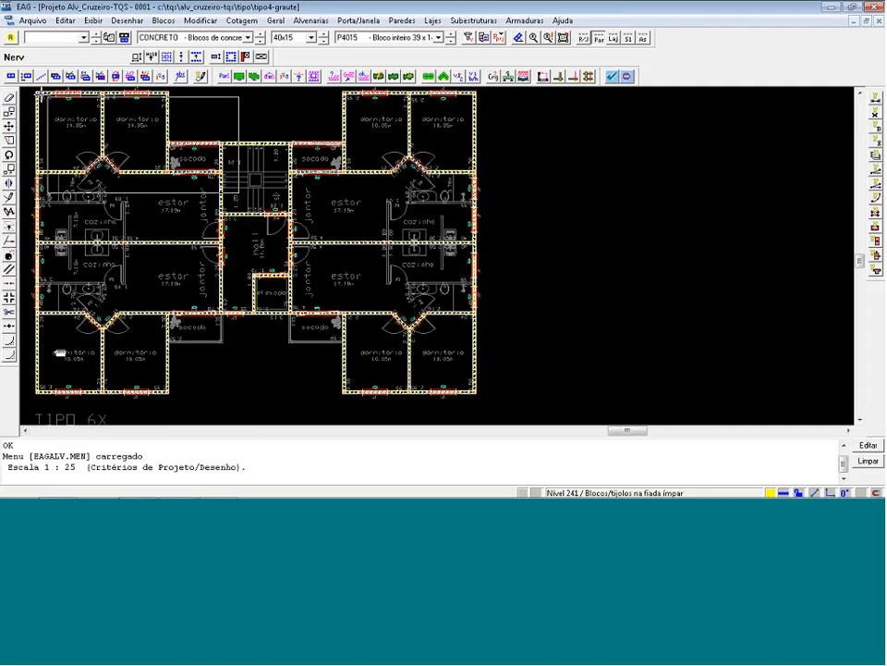
Define a structural wall rectangle around the outer window wall of the two upper-left dormitórios and place its label below the J1 window.
left_click(37, 93)
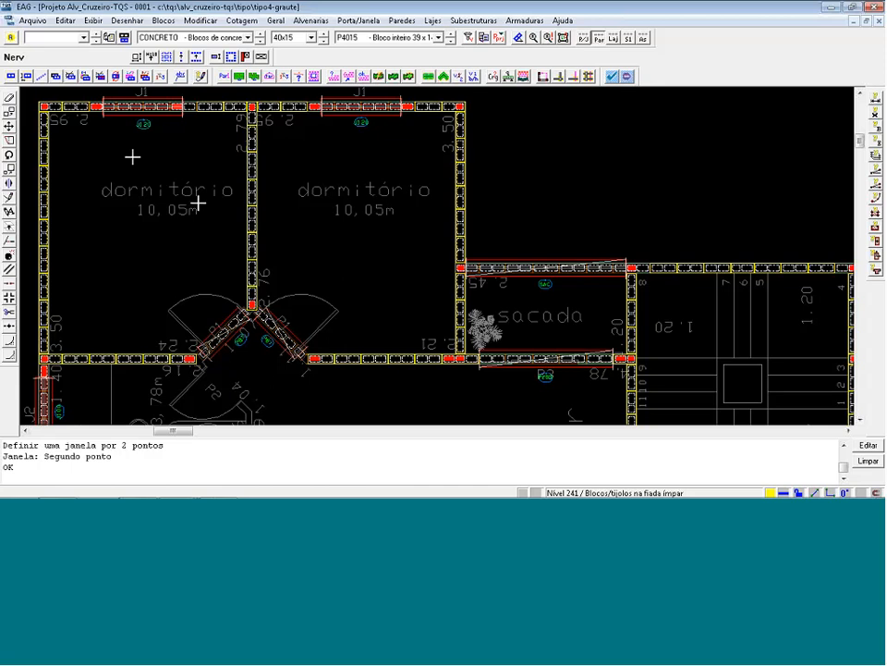
scroll(198, 199, "down", 2)
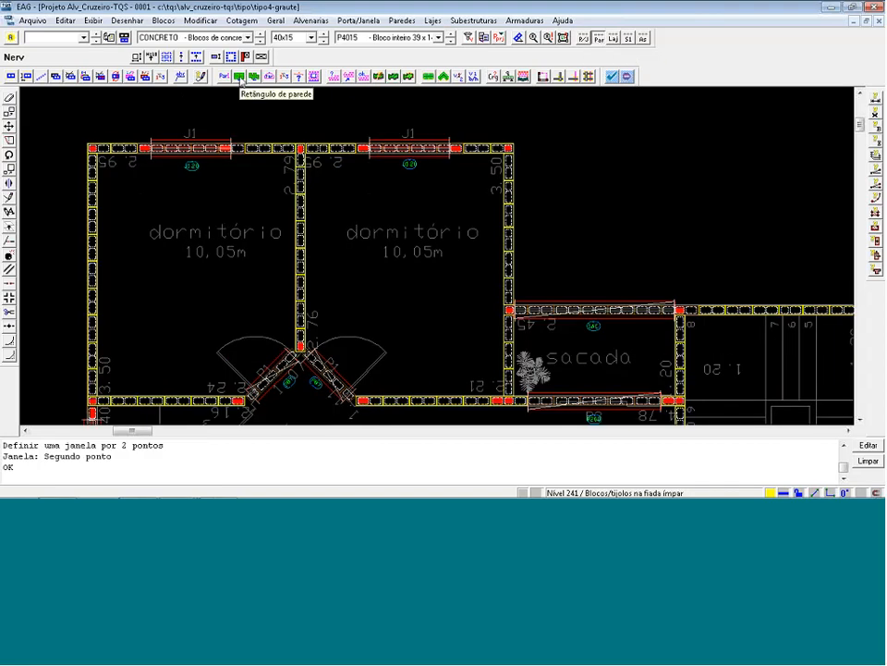
left_click(240, 78)
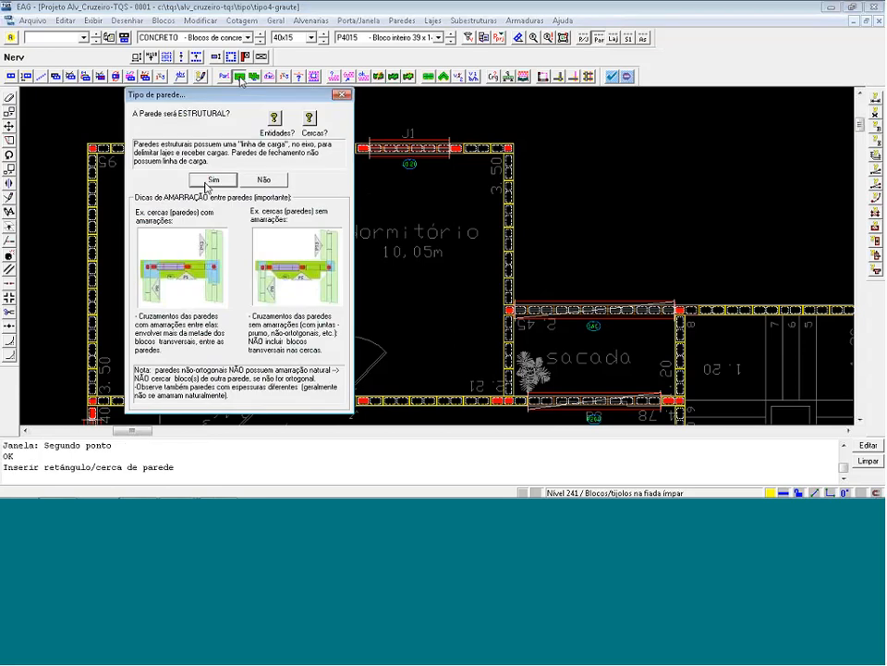
left_click(198, 182)
left_click(74, 174)
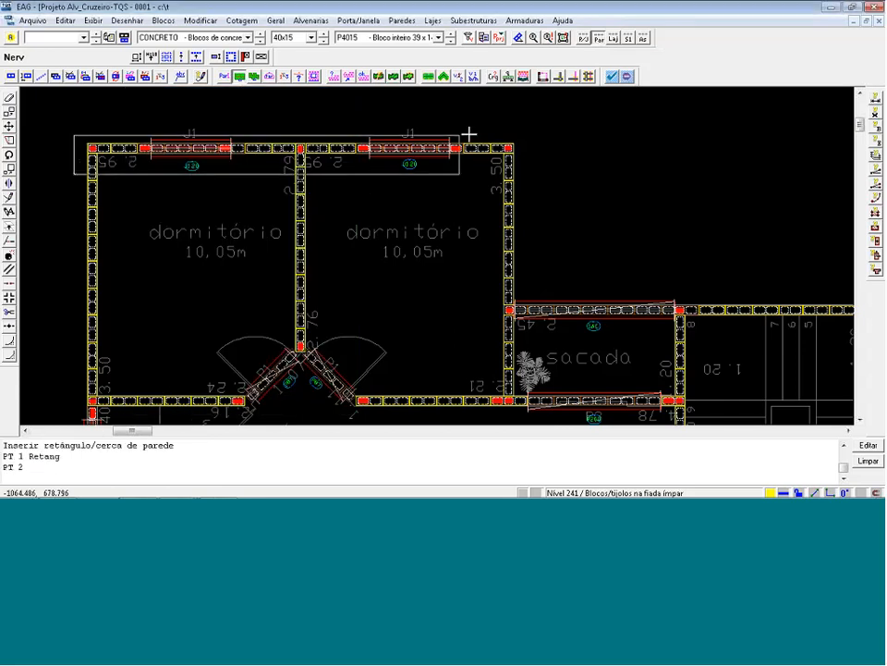
left_click(527, 133)
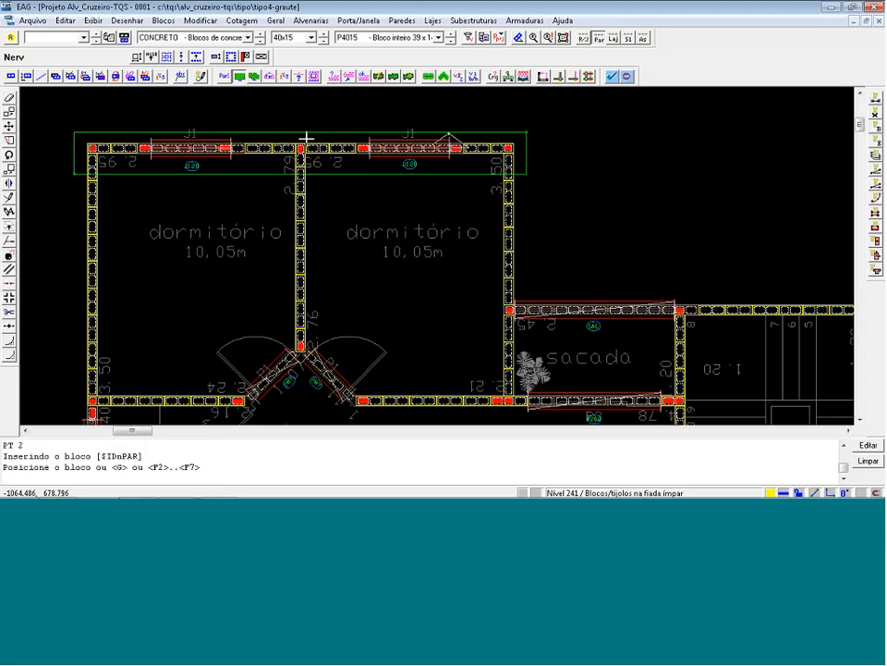
scroll(149, 162, "up", 1)
left_click(155, 163)
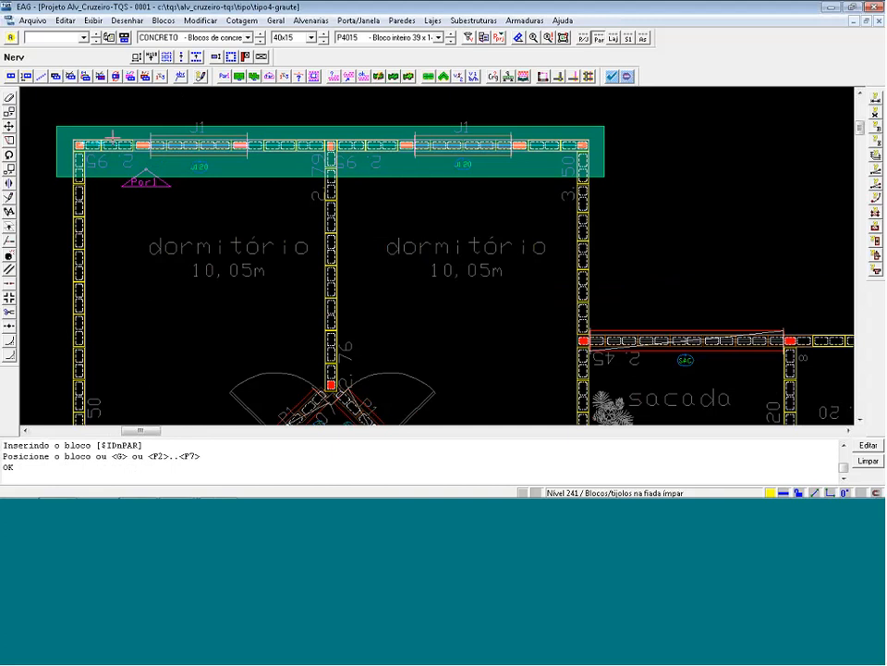
scroll(112, 137, "up", 1)
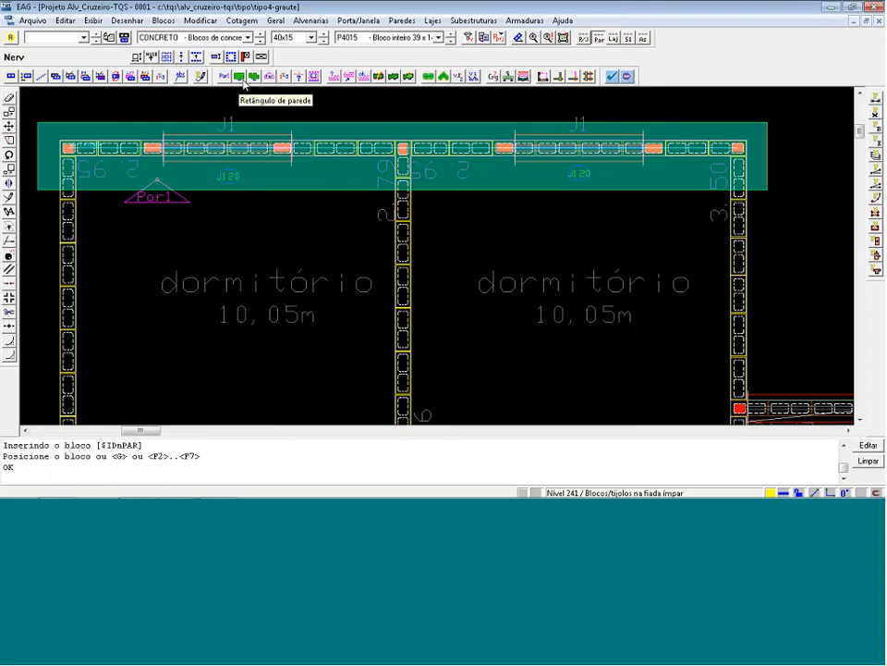
Define a structural wall rectangle around the outer window wall of the two upper-right dormitórios and place its label below the J1 window.
key("Home")
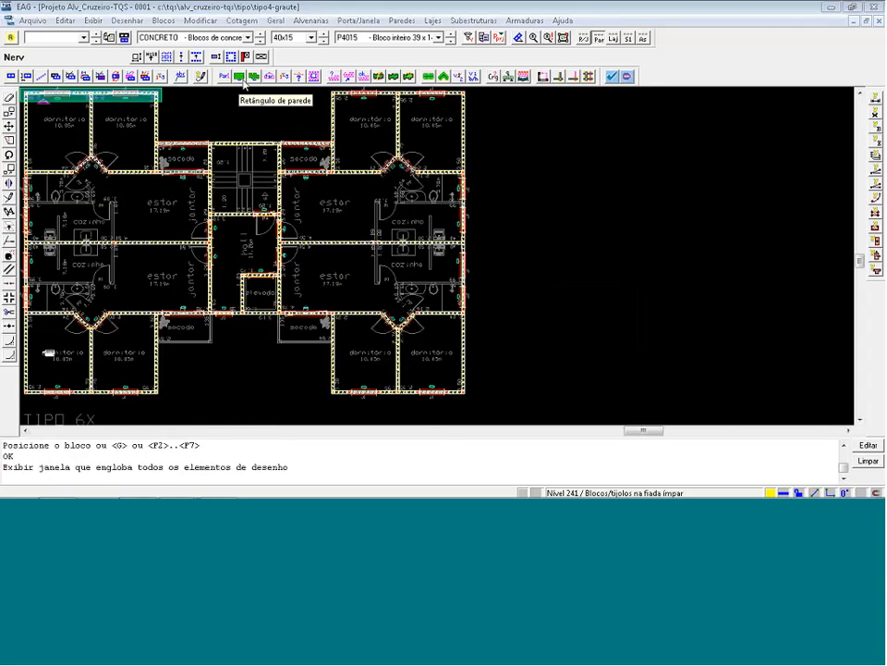
left_click(242, 80)
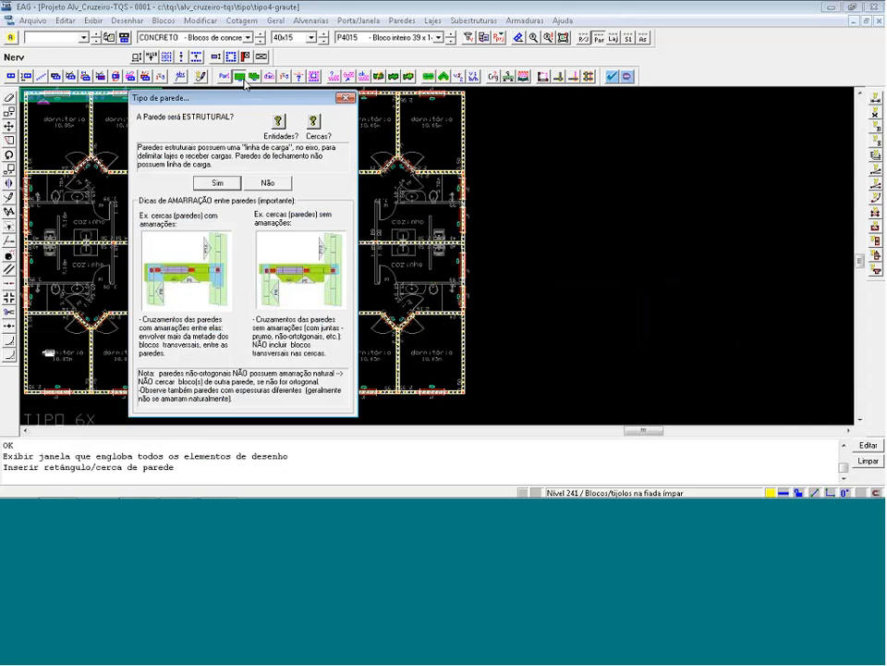
left_click(229, 184)
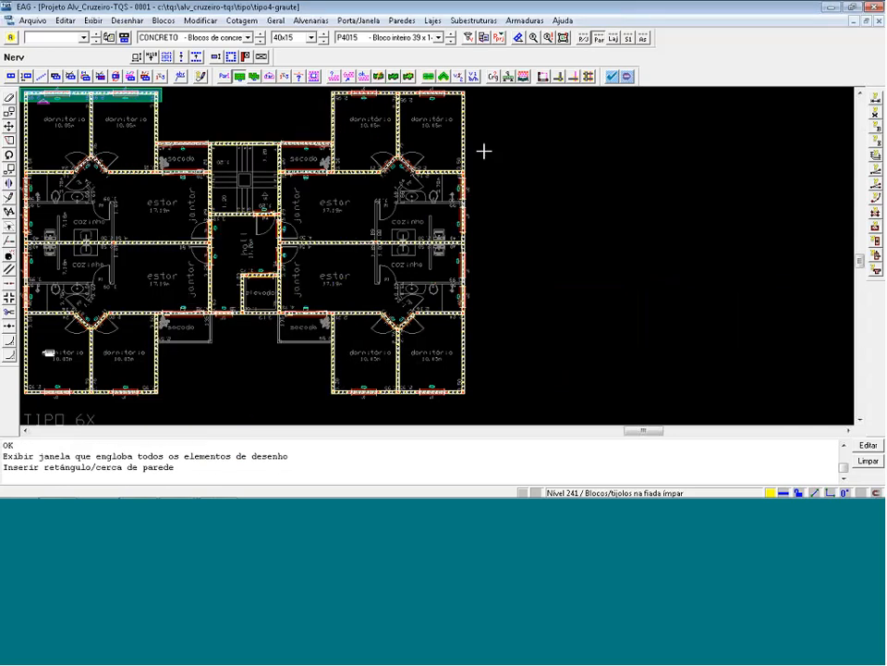
left_click(307, 64)
left_click(255, 174)
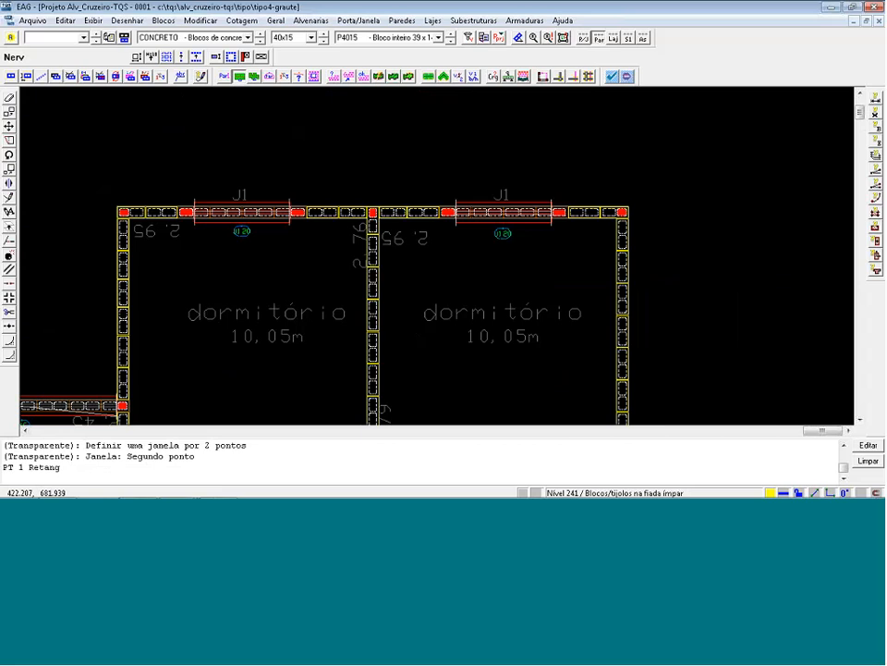
left_click(656, 186)
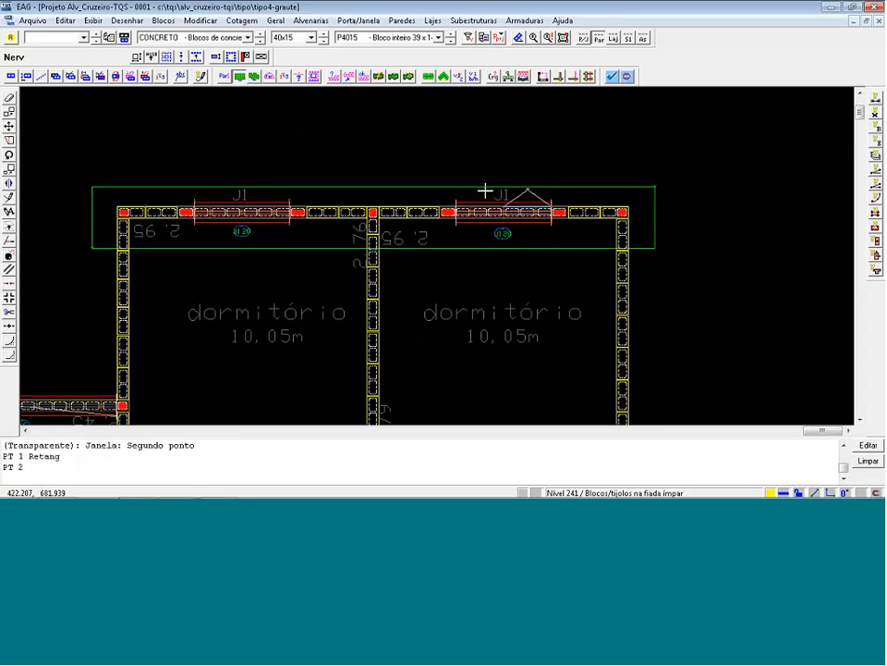
left_click(198, 237)
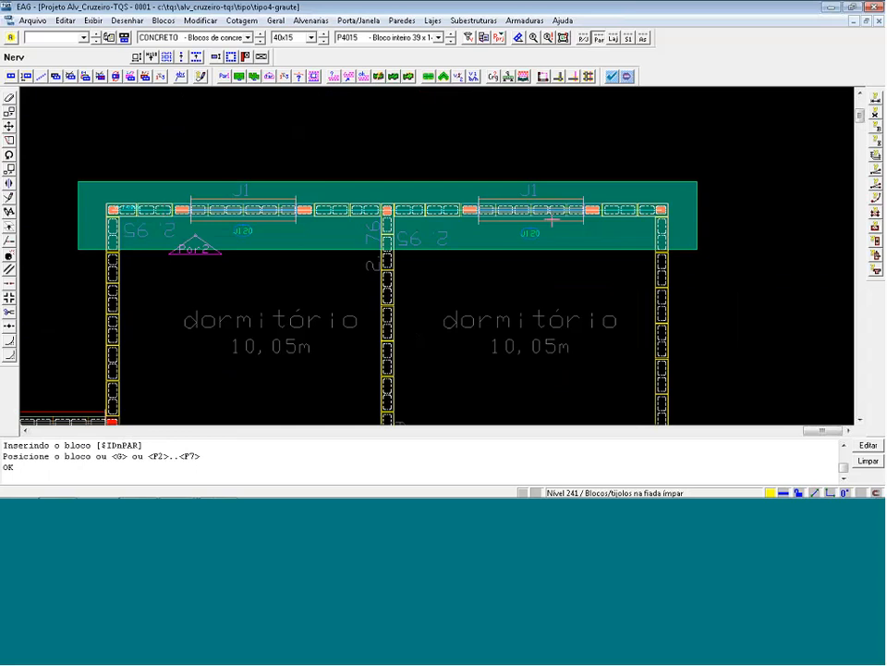
Examine the transverse blocks that the upper-right wall rectangle encloses at its corners and middle junction.
scroll(112, 234, "up", 2)
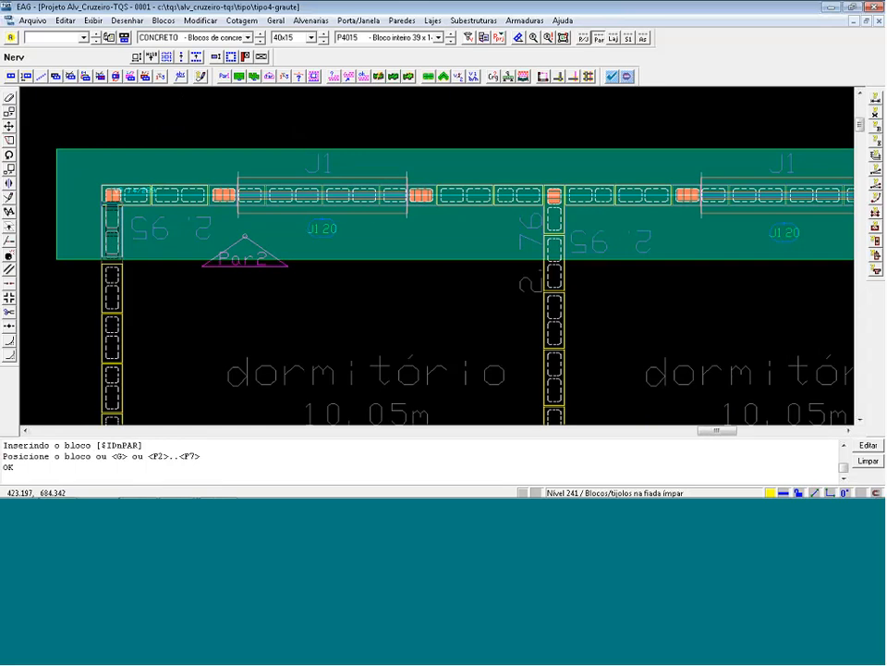
key("Return")
left_click(551, 212)
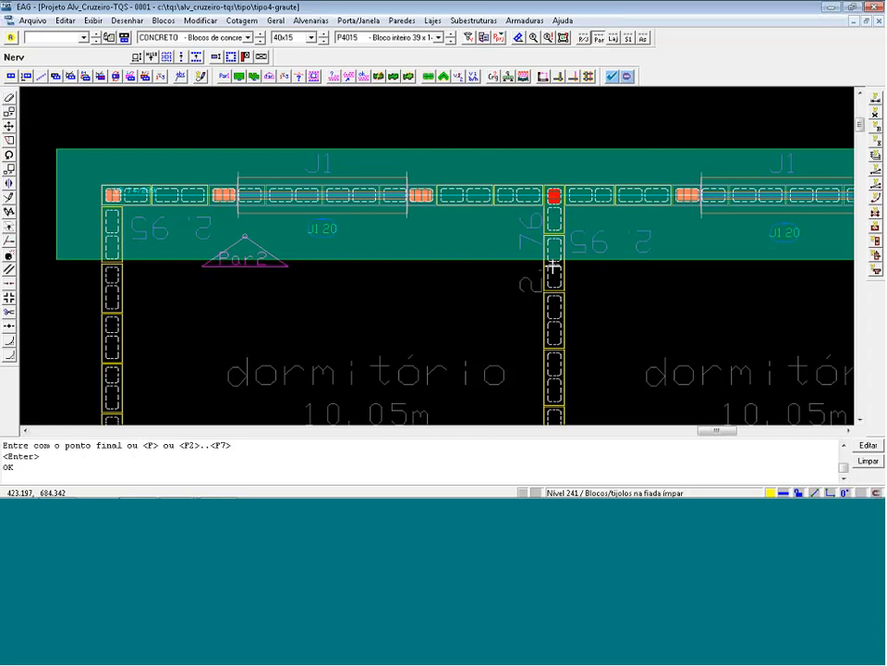
scroll(327, 274, "down", 2)
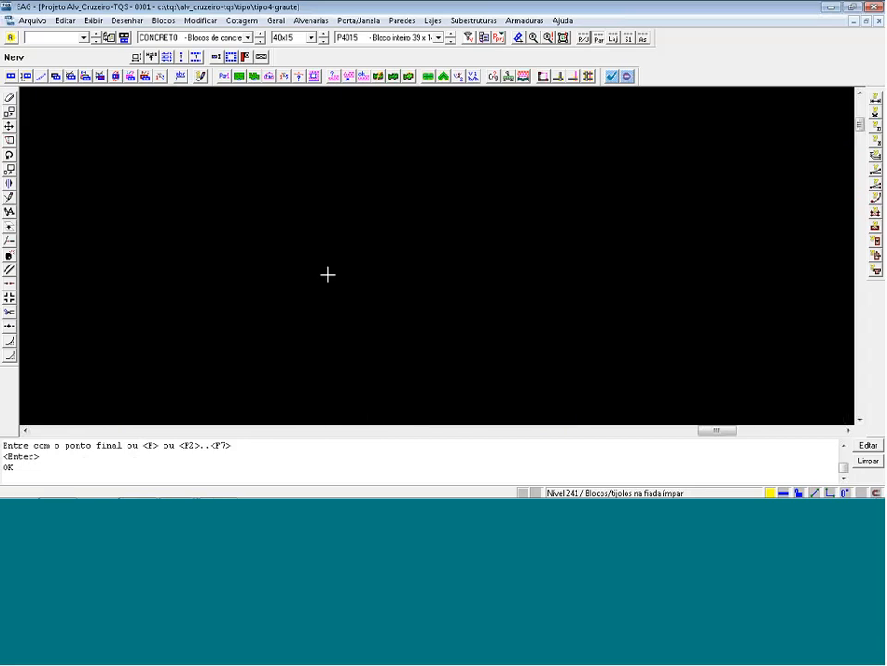
scroll(718, 249, "up", 3)
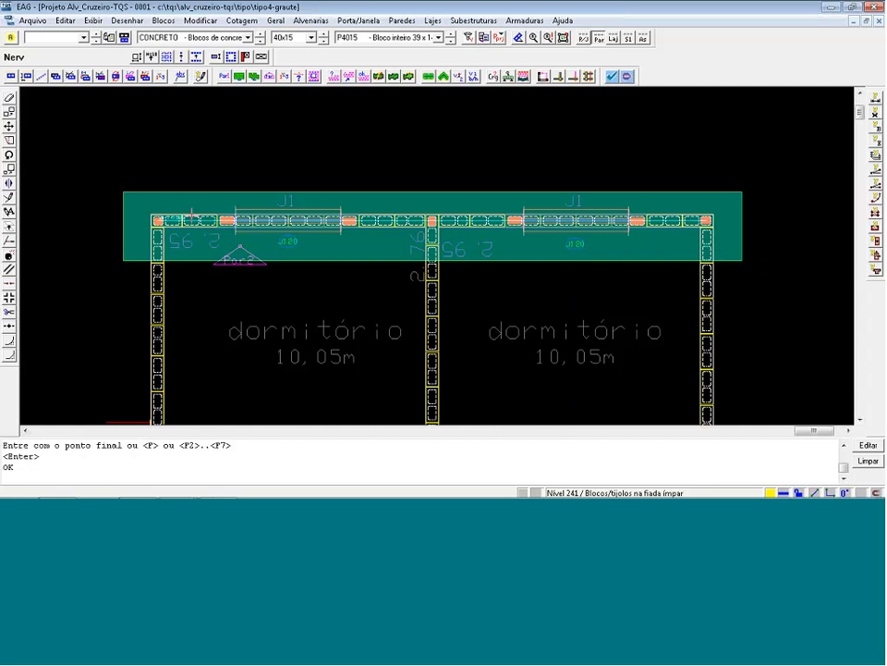
scroll(135, 224, "up", 2)
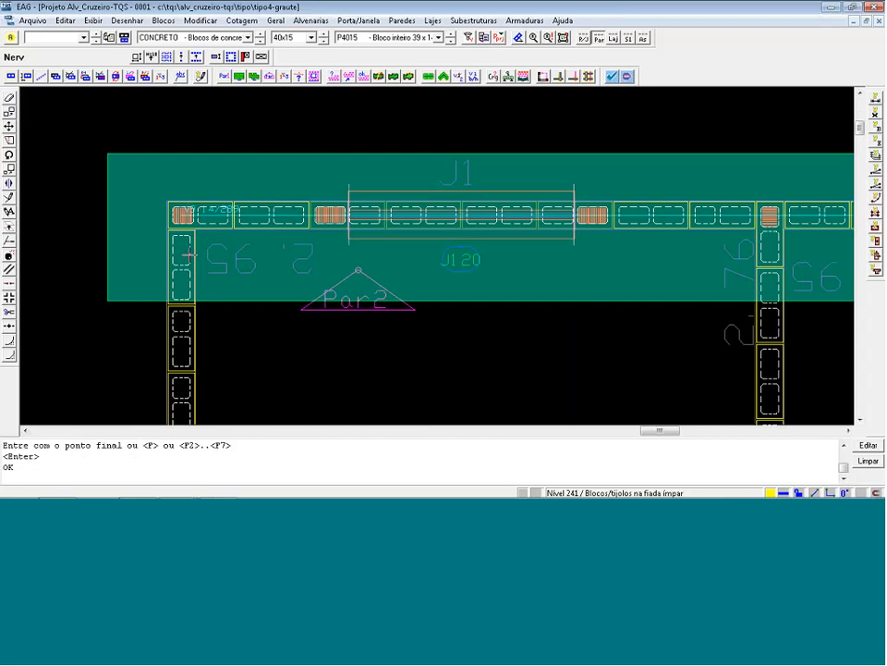
scroll(134, 162, "down", 1)
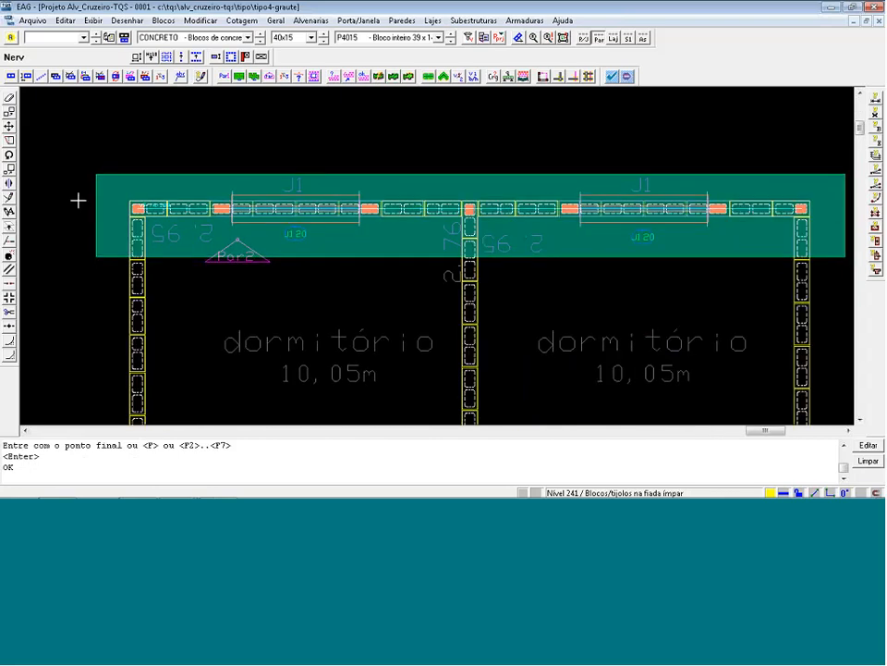
scroll(77, 198, "down", 1)
left_click_drag(109, 245, 128, 258)
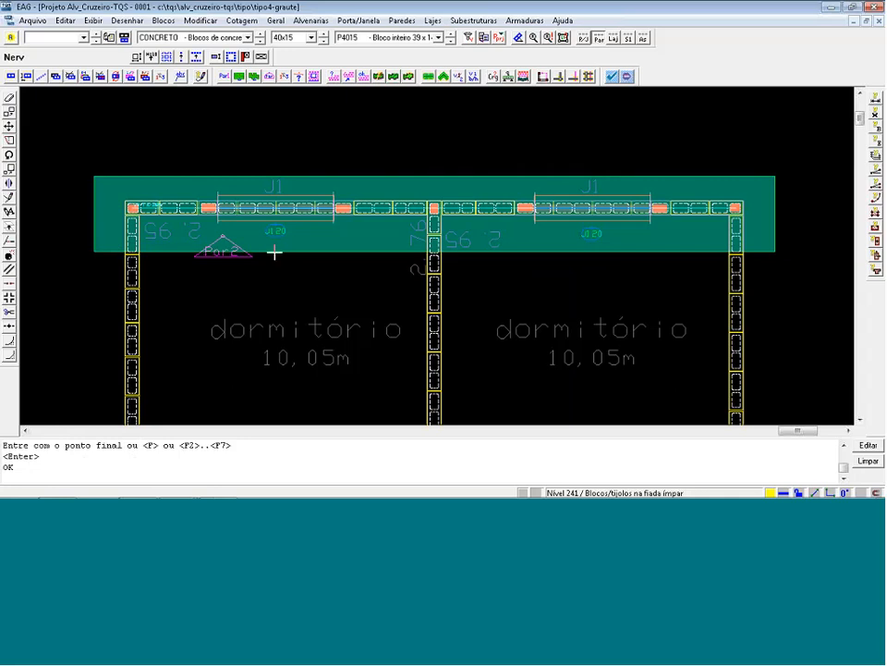
scroll(500, 217, "down", 3)
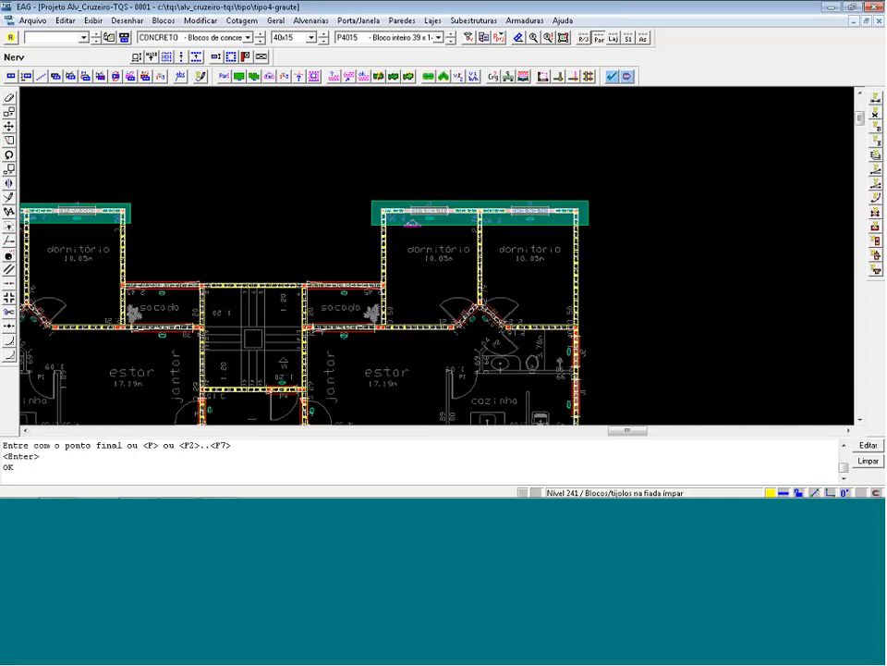
Define one structural wall rectangle along the outer wall of both sacadas and the staircase, placing its label in the left sacada.
scroll(109, 301, "up", 5)
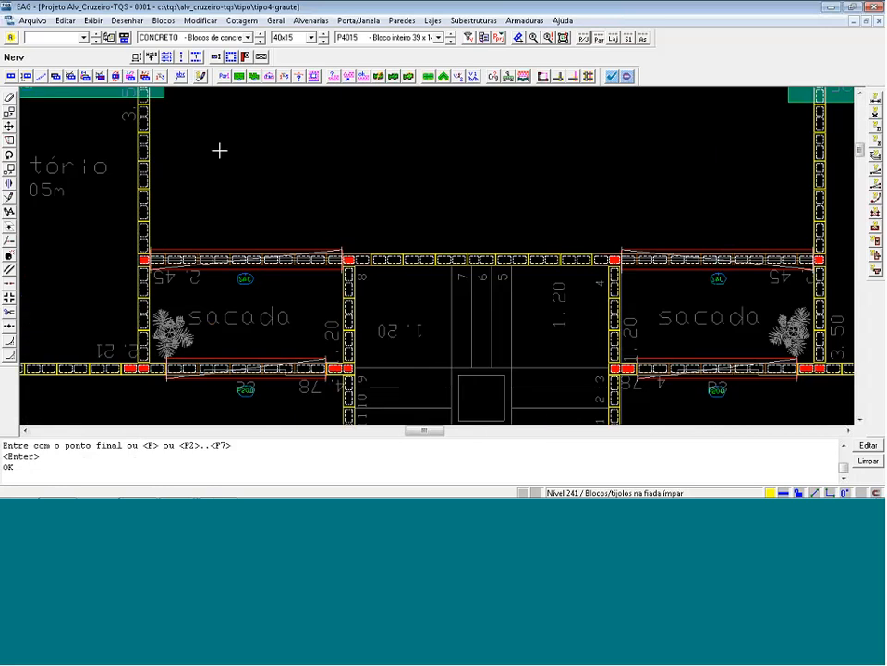
left_click(240, 76)
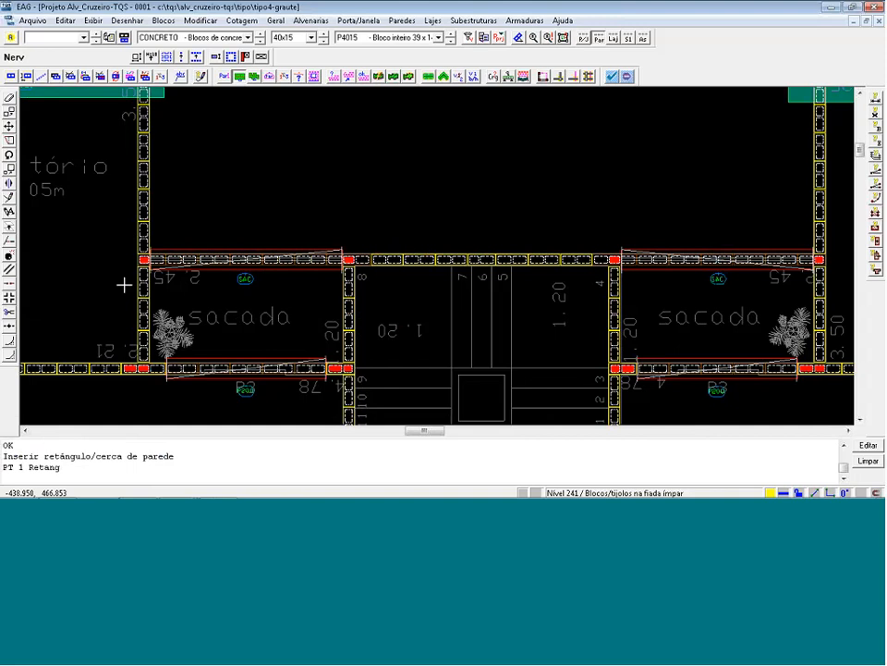
left_click(124, 285)
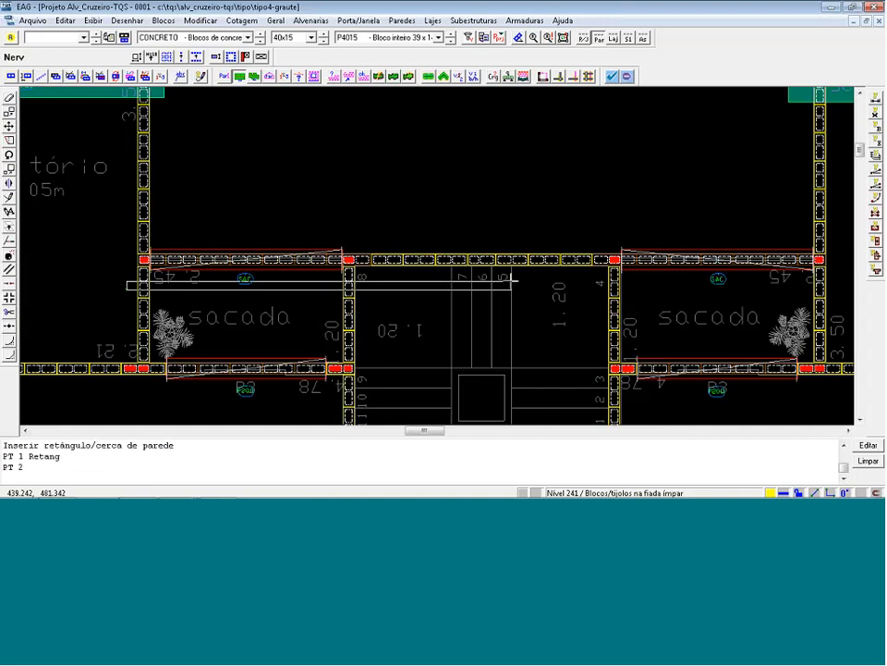
left_click(834, 243)
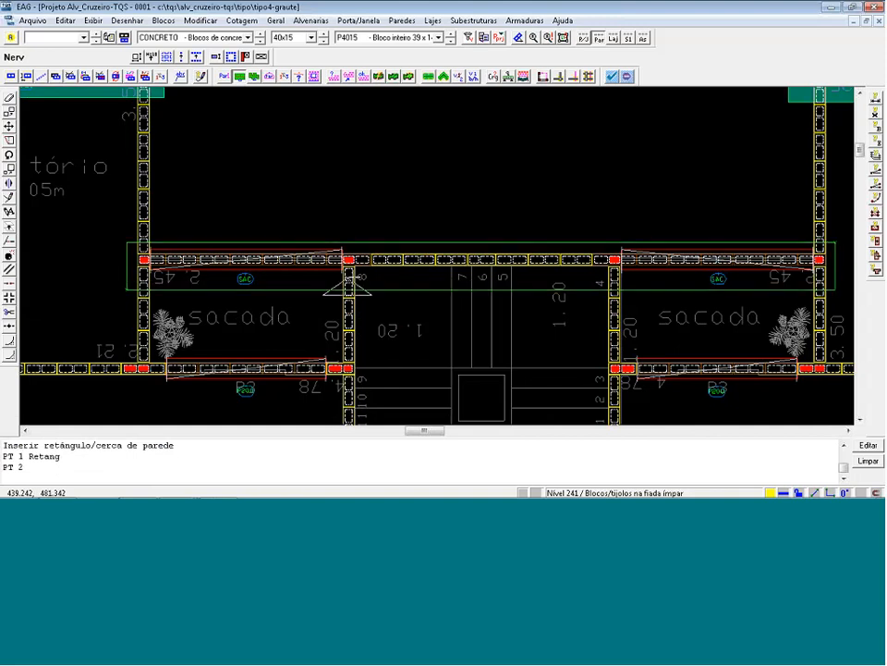
scroll(262, 277, "up", 1)
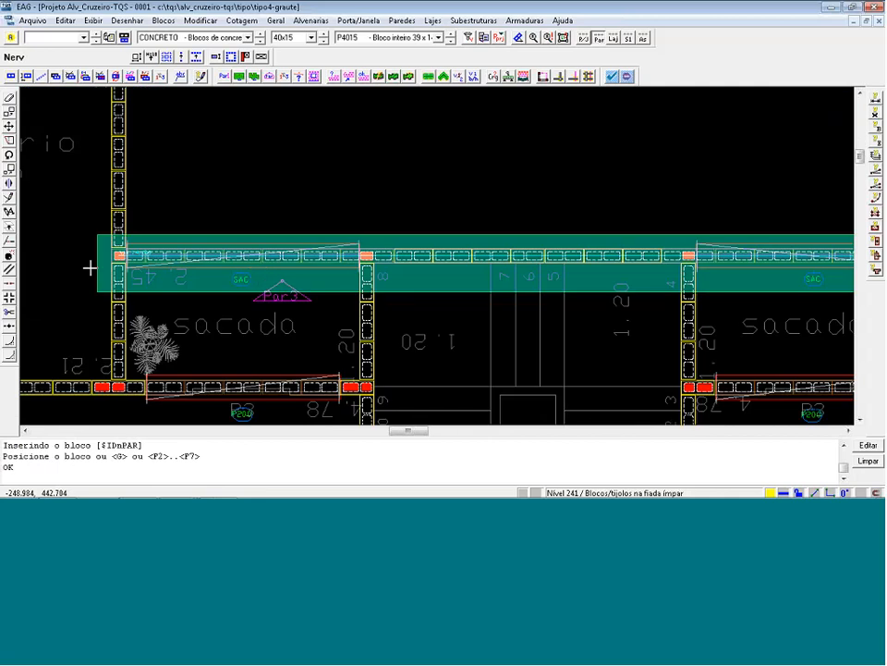
Examine the transverse blocks that the sacada and staircase wall rectangle encloses at each wall junction.
scroll(103, 272, "up", 1)
left_click(125, 277)
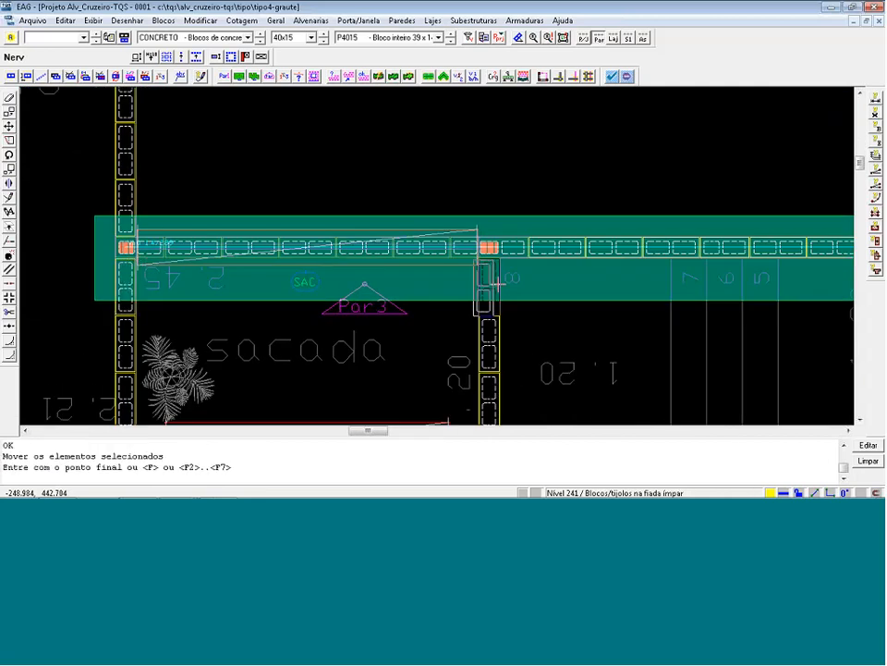
key("Return")
scroll(329, 283, "down", 1)
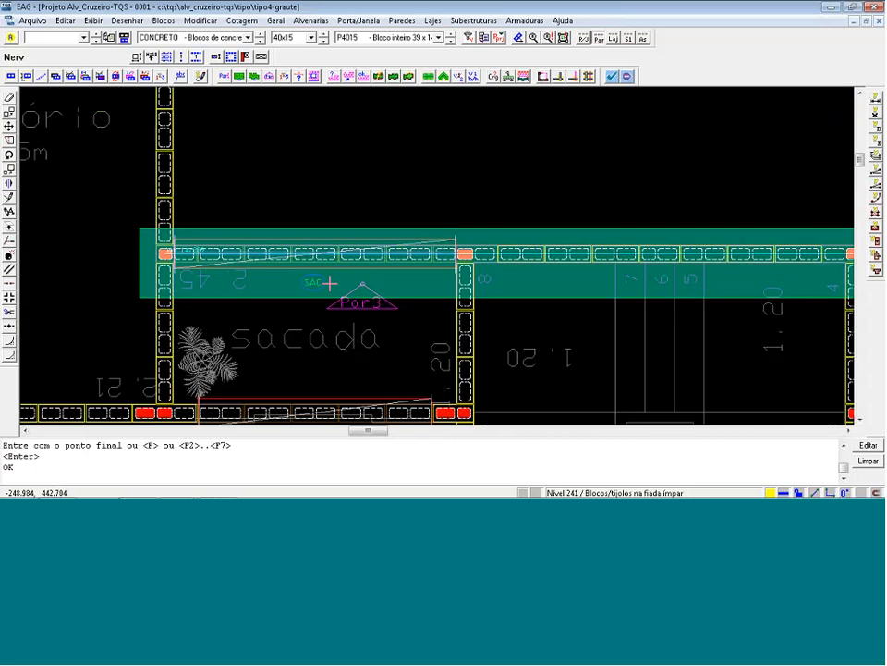
scroll(456, 285, "up", 3)
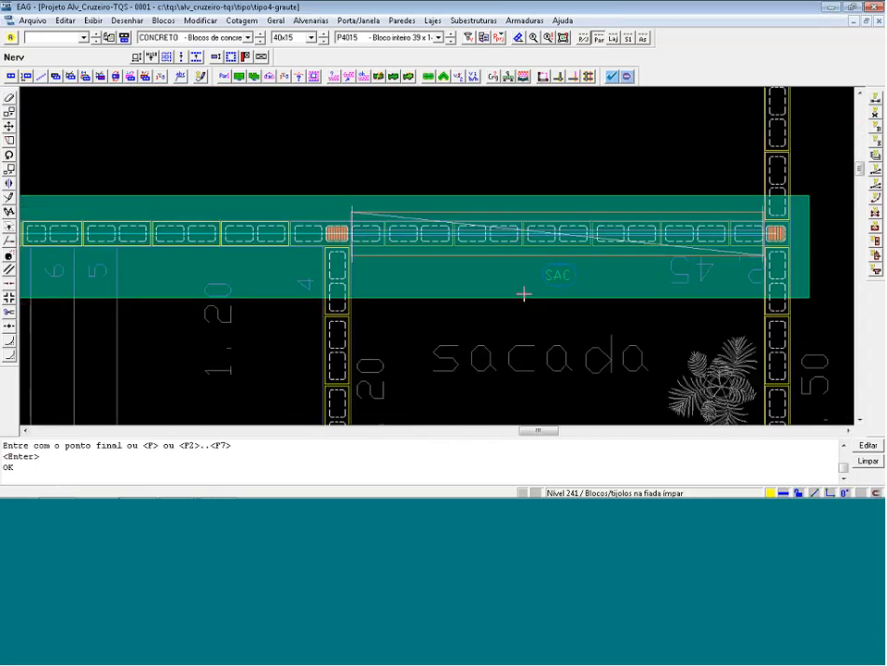
scroll(456, 285, "up", 1)
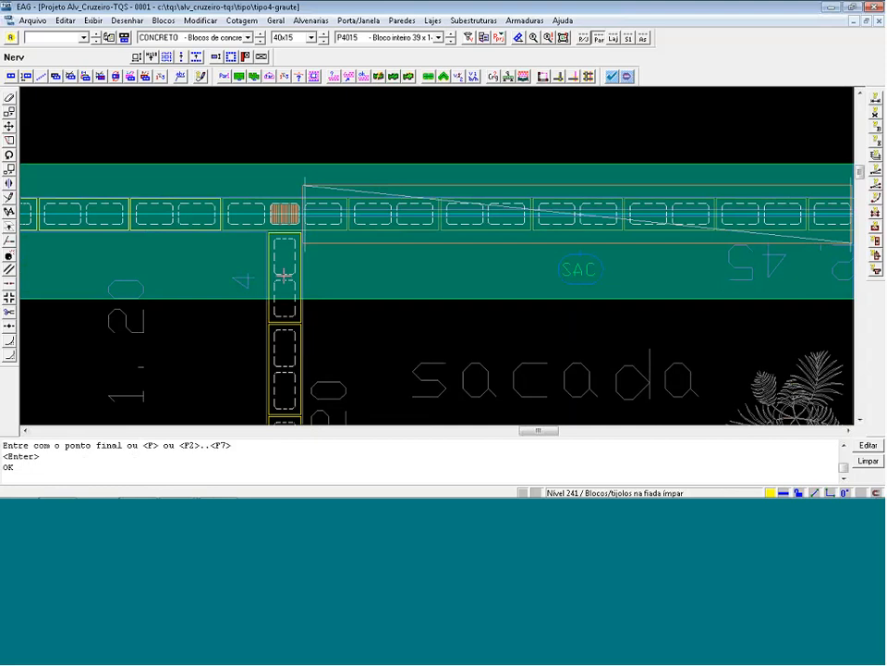
scroll(261, 275, "down", 5)
scroll(627, 302, "up", 2)
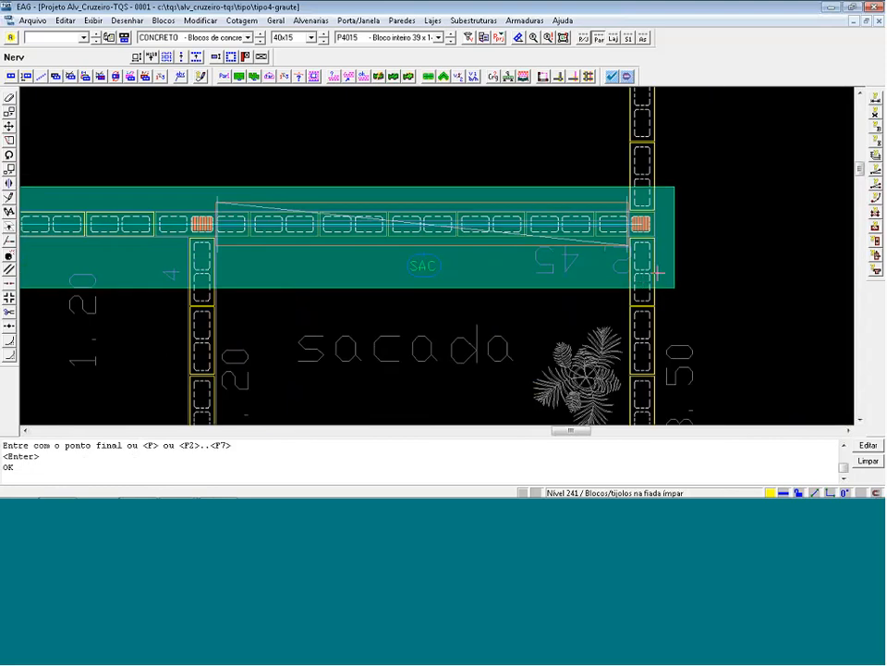
scroll(753, 255, "down", 2)
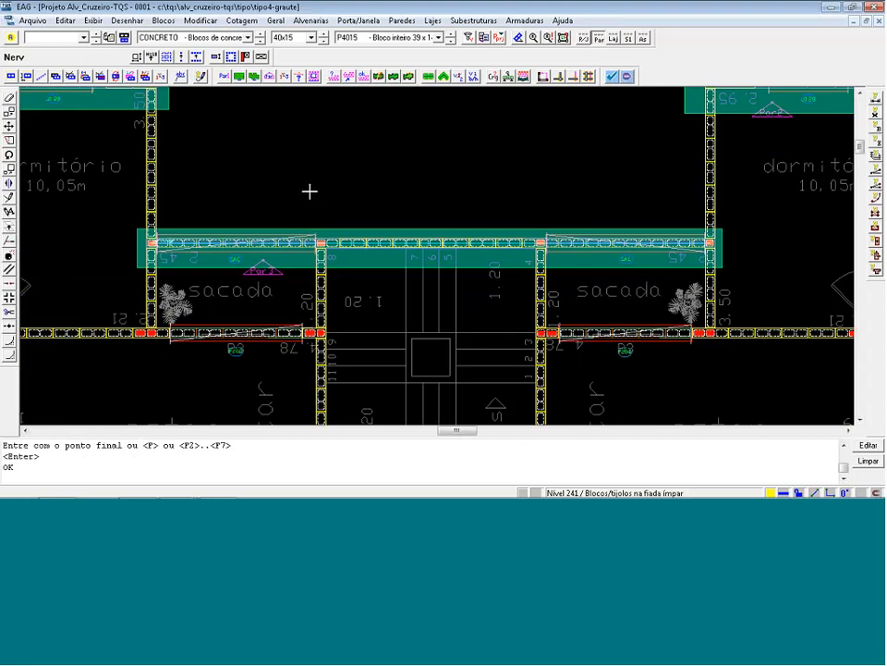
Undo the wall rectangle along the sacadas and staircase.
key("ctrl+z")
scroll(309, 191, "up", 1)
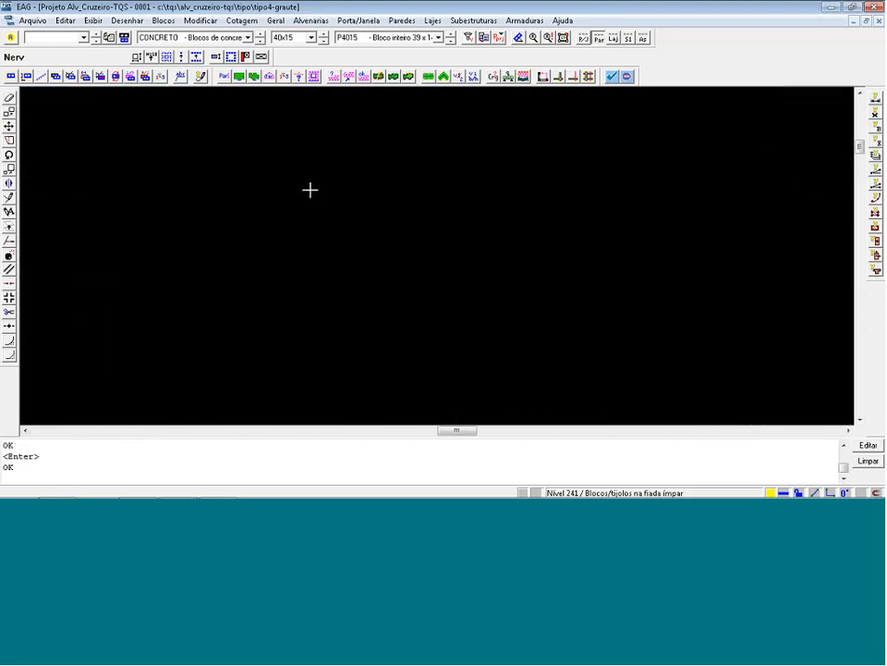
key("ctrl+z")
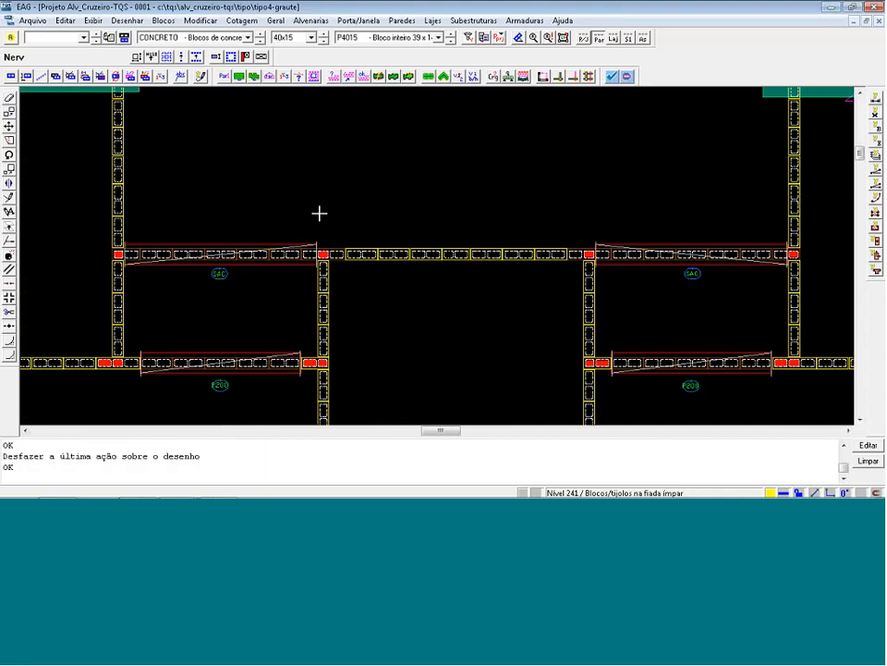
Start a structural wall polygonal fence at the left sacada's outer corner, wrapping the transverse blocks there and at the left staircase wall junction.
left_click(256, 76)
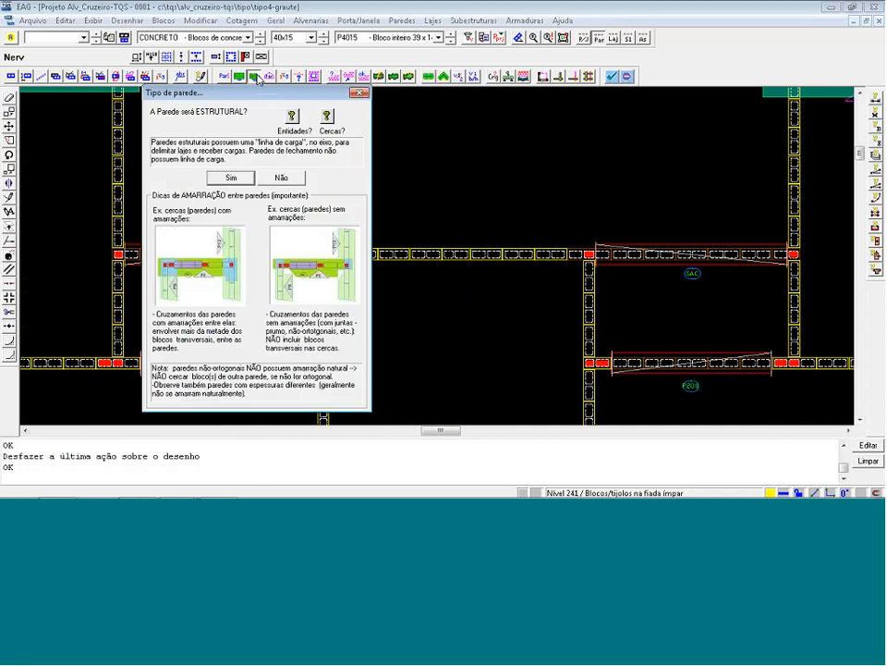
left_click(242, 177)
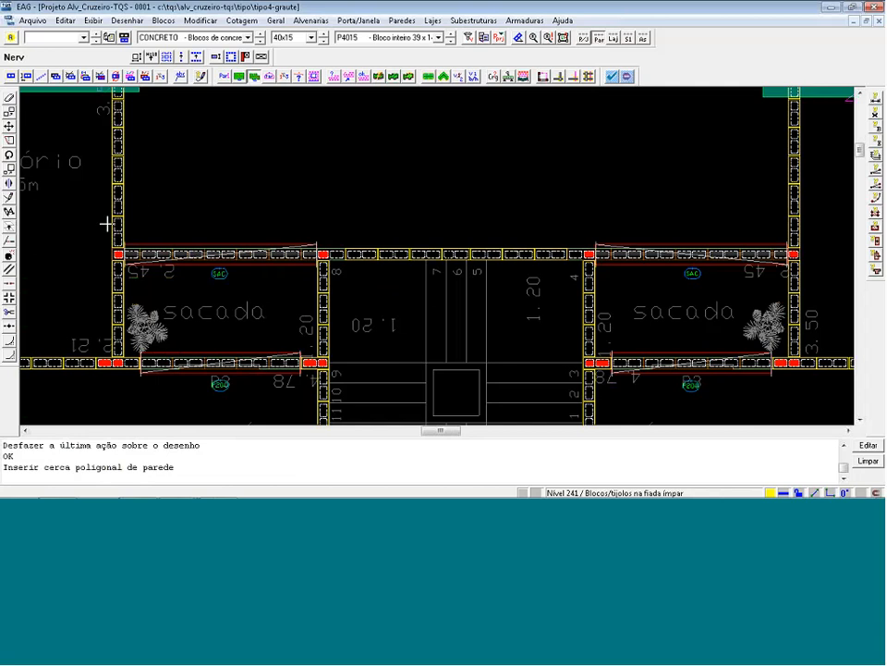
left_click(135, 216)
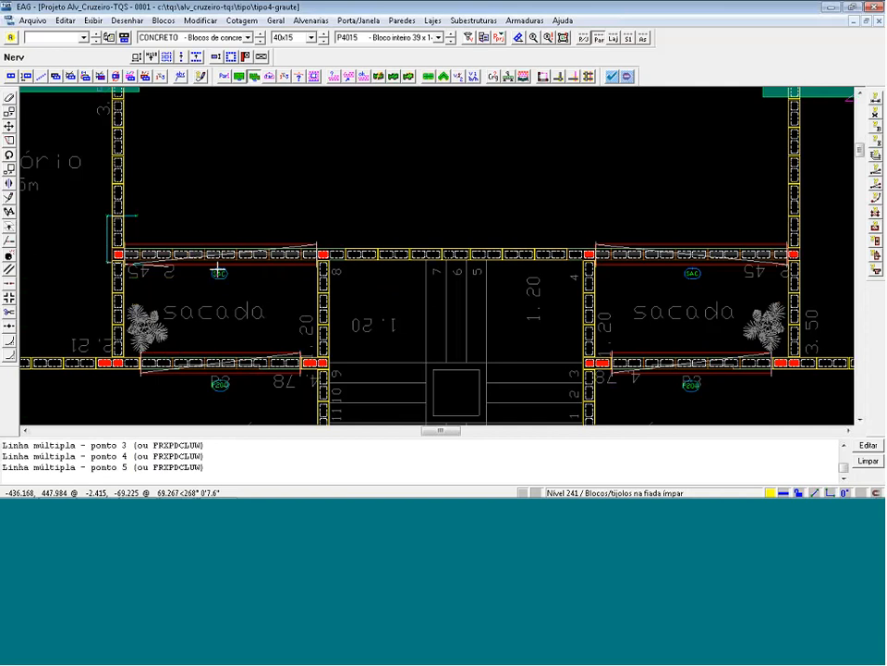
left_click(308, 264)
left_click(308, 294)
left_click(342, 294)
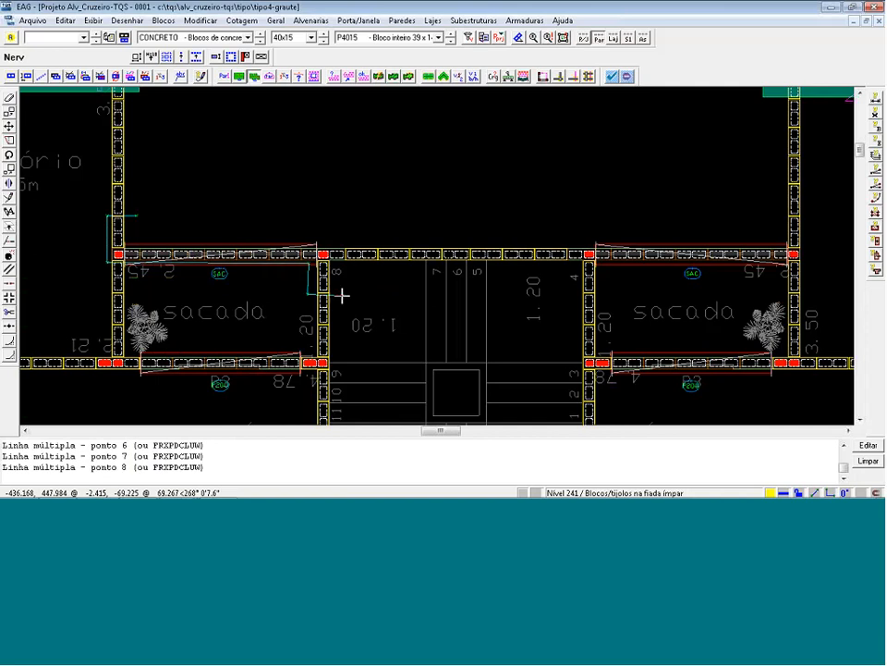
left_click(342, 268)
left_click(338, 265)
Complete the fence around the right staircase junction and the right sacada's outer corner, placing the wall label in the left sacada.
left_click(577, 267)
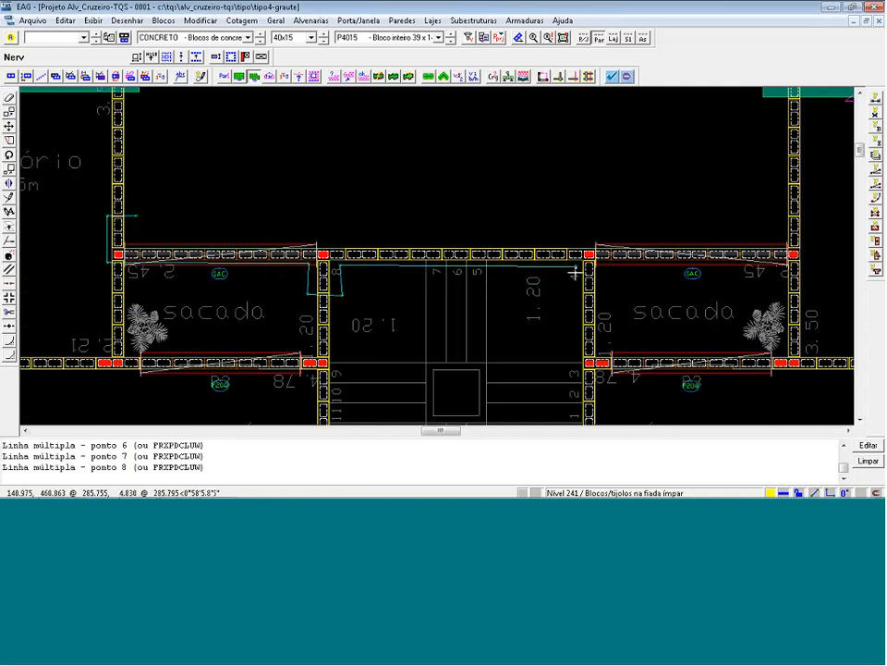
left_click(575, 292)
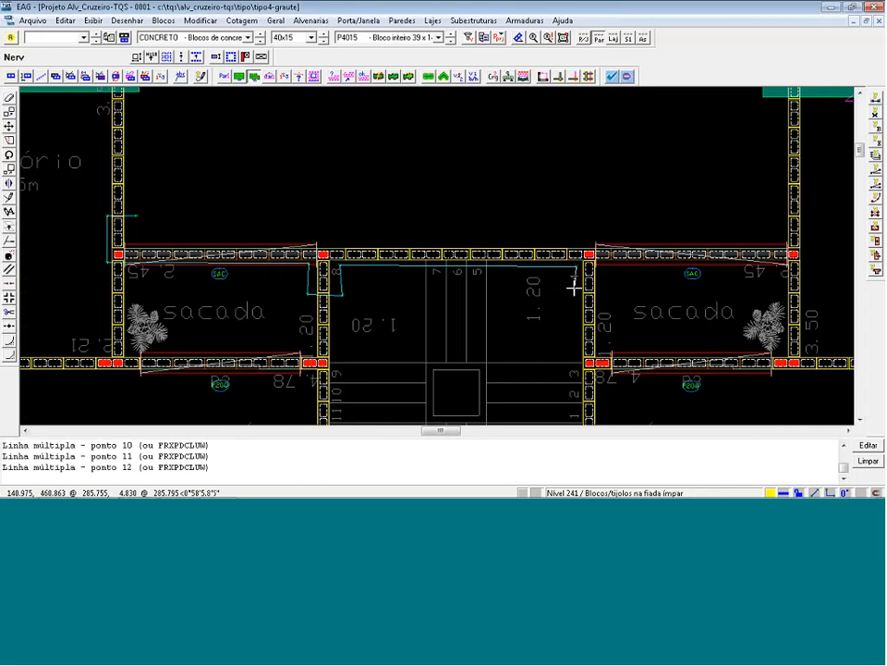
left_click(608, 295)
left_click(608, 268)
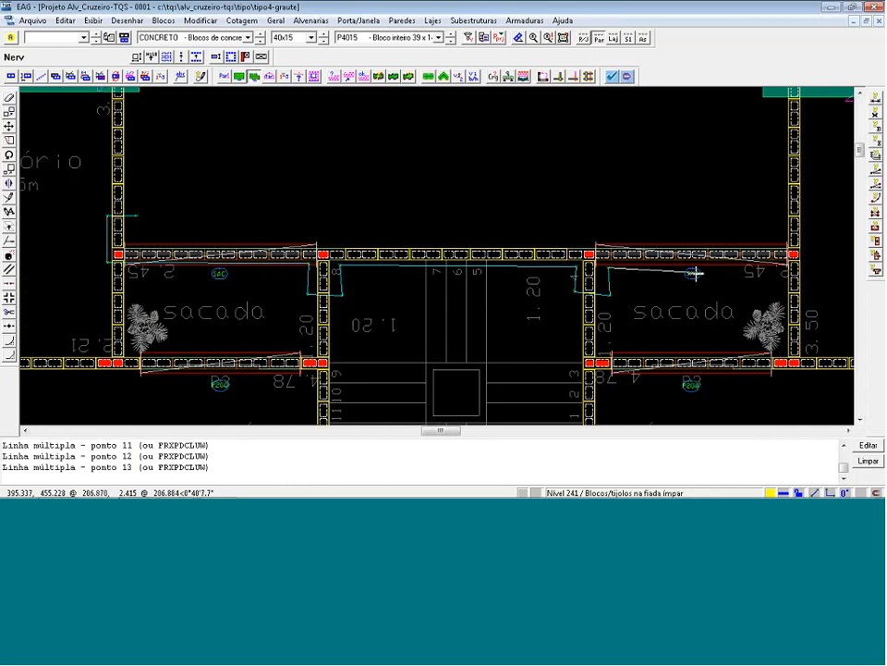
left_click(811, 265)
left_click(782, 213)
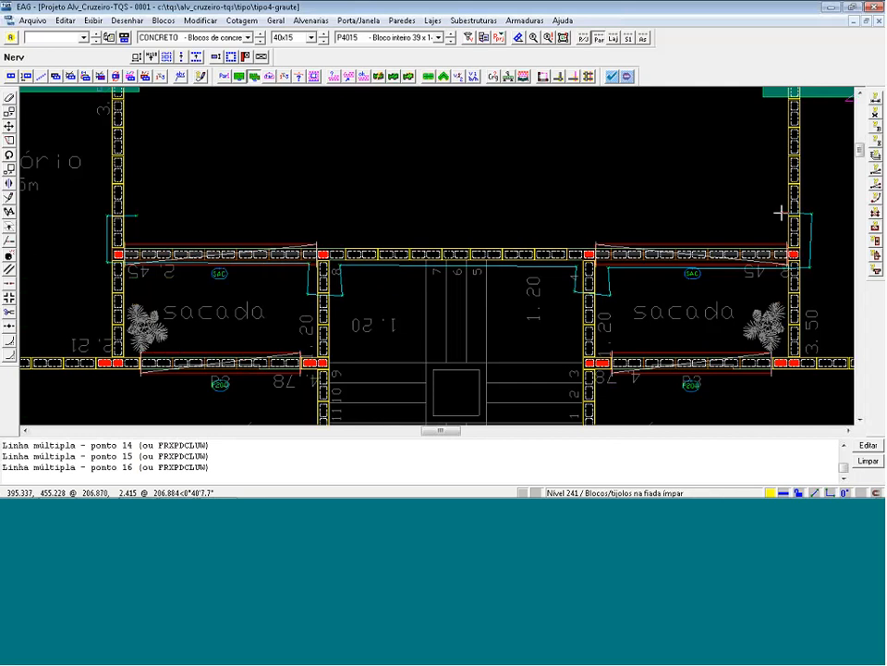
left_click(782, 236)
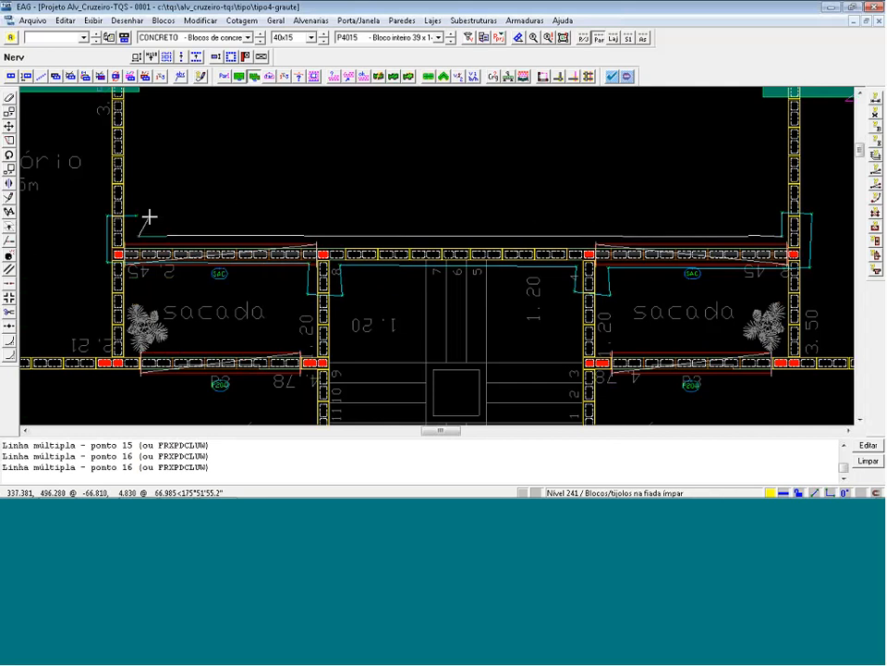
key("f")
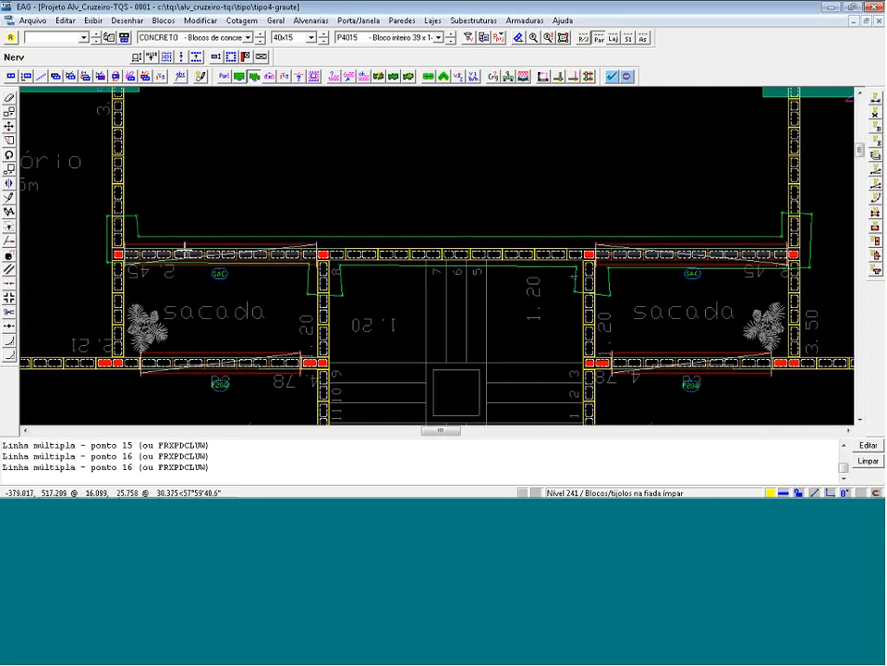
left_click(209, 268)
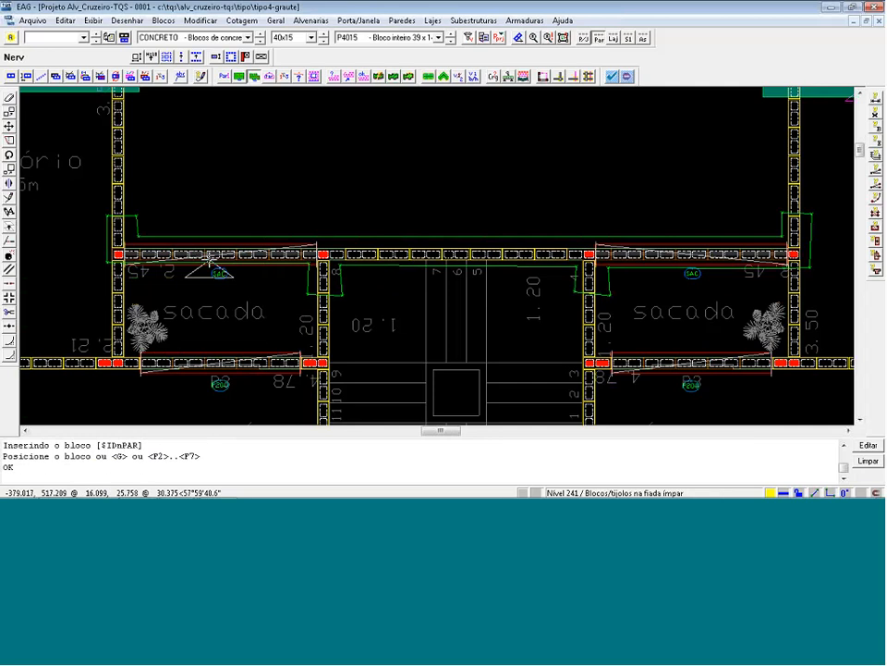
Try to move the new wall's label away from the SAC opening label in the left sacada.
scroll(182, 269, "up", 1)
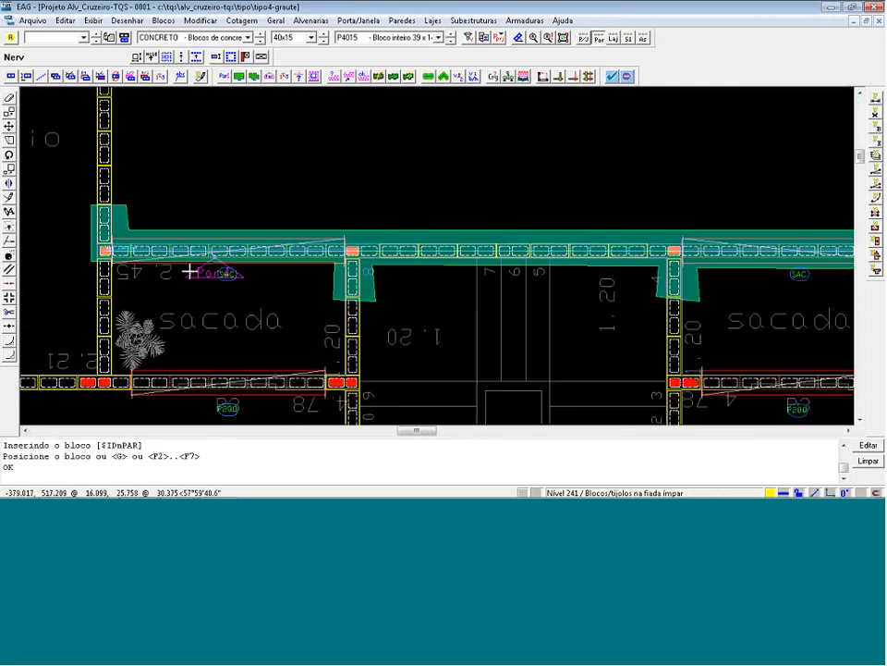
scroll(210, 283, "up", 2)
left_click(199, 293)
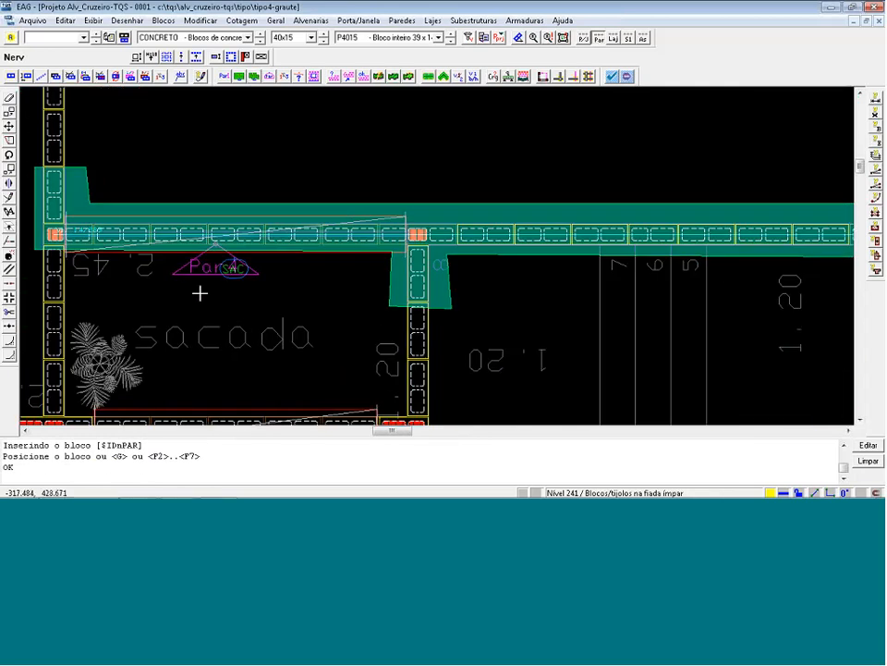
left_click(183, 271)
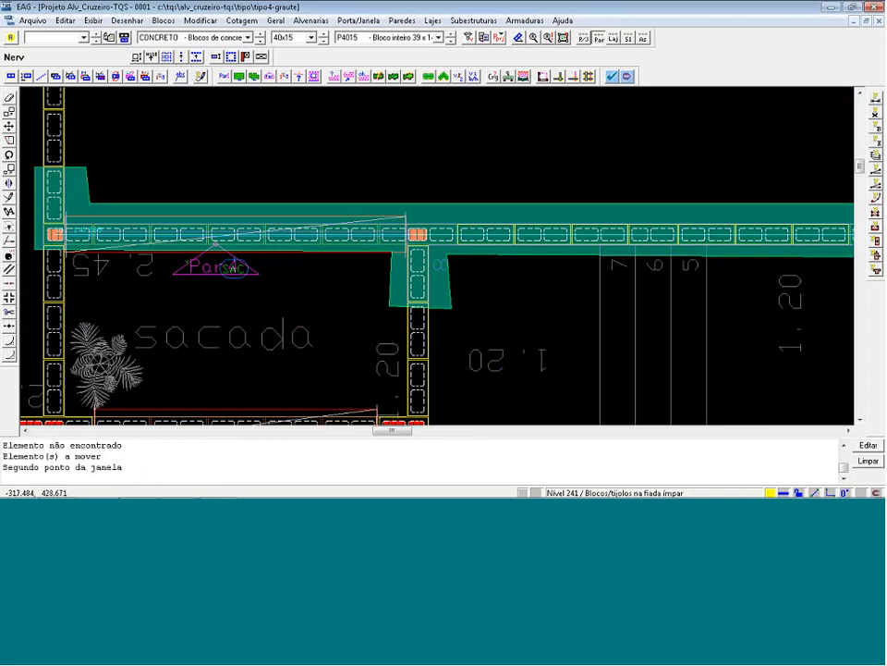
left_click(159, 298)
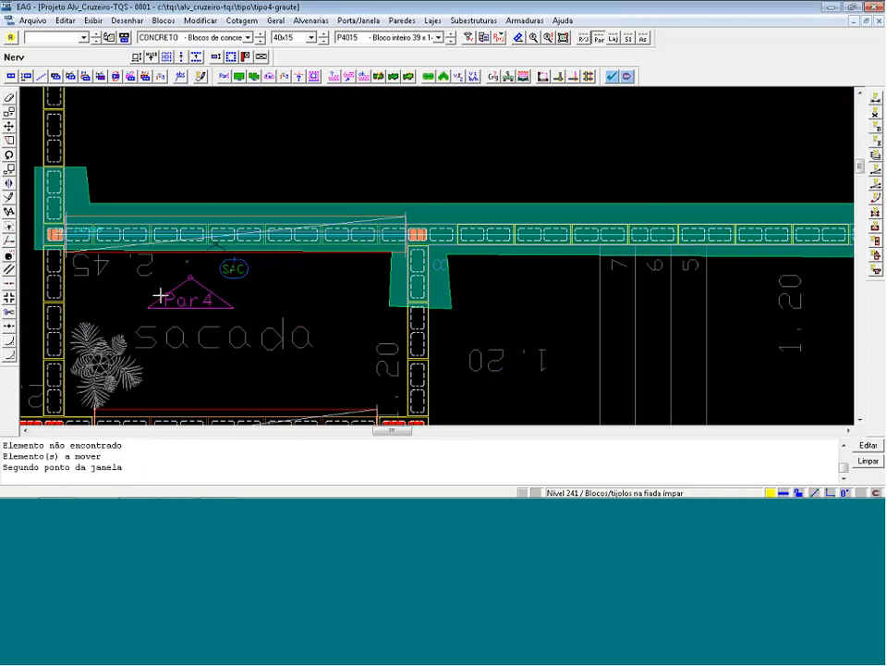
Undo the move of the wall label.
scroll(172, 298, "down", 5)
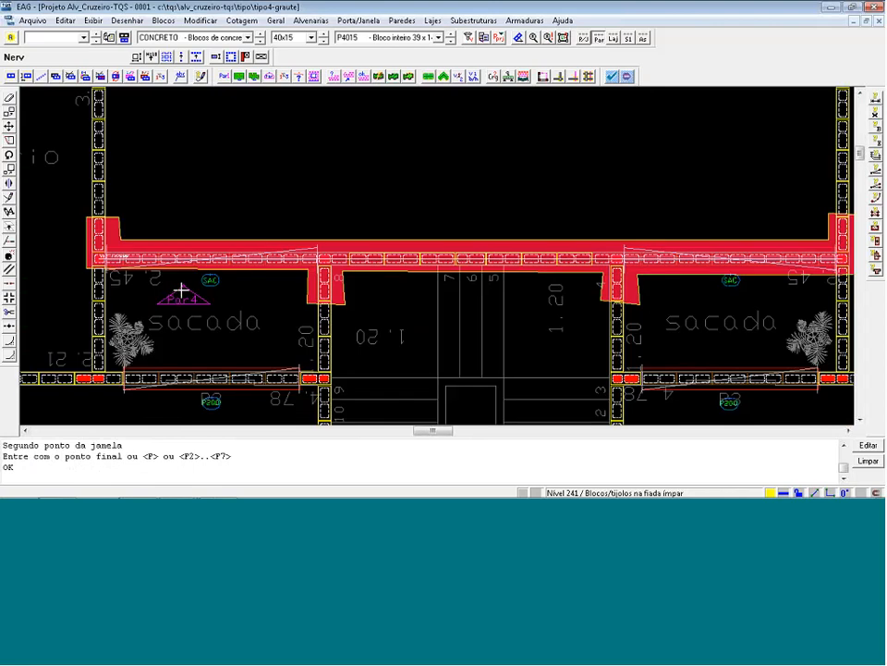
key("ctrl+z")
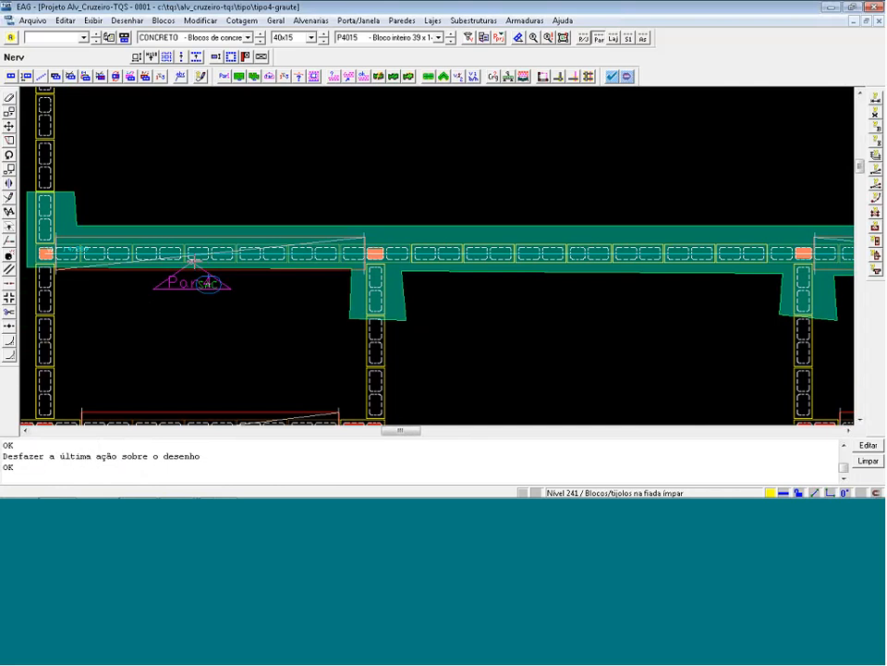
scroll(414, 293, "down", 3)
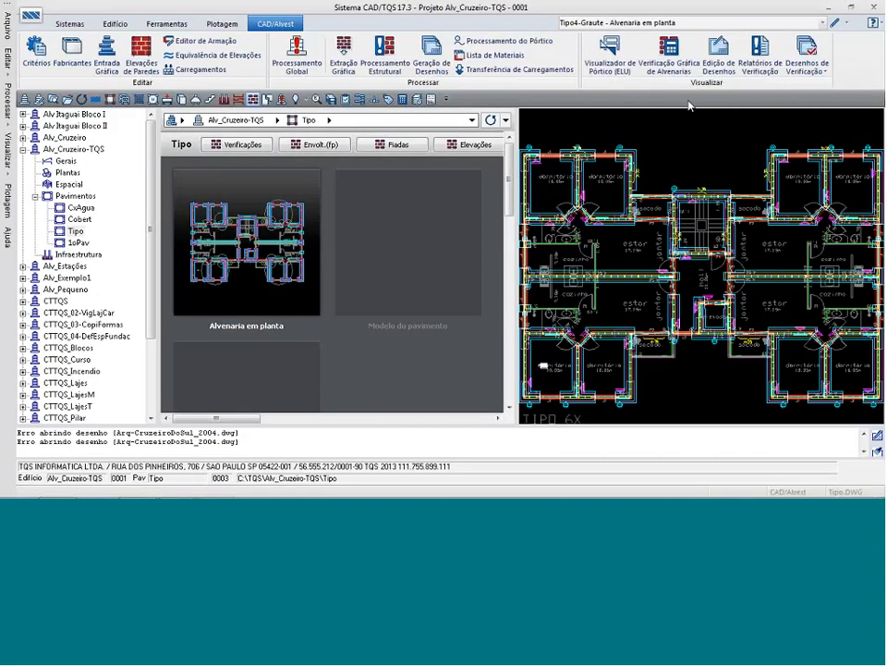
Open the Tipo6-LajCar masonry plan and examine the walls defined across the whole floor.
left_click(695, 25)
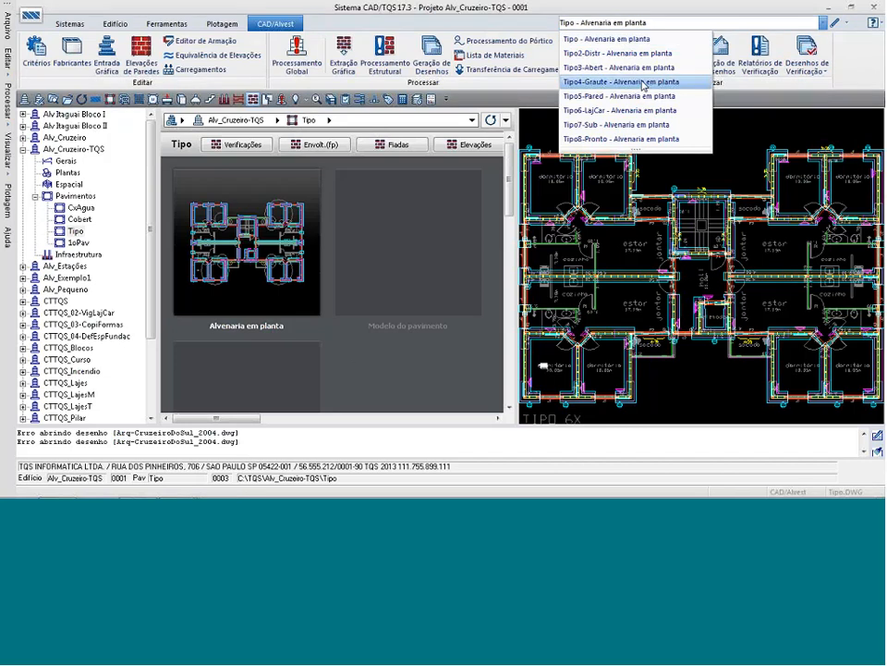
left_click(634, 112)
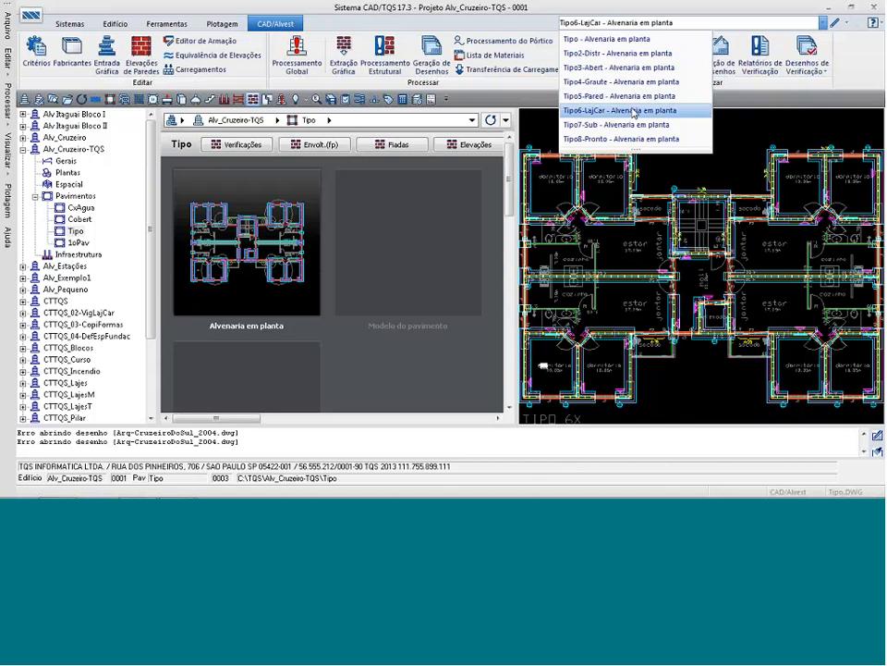
left_click(634, 112)
double_click(673, 162)
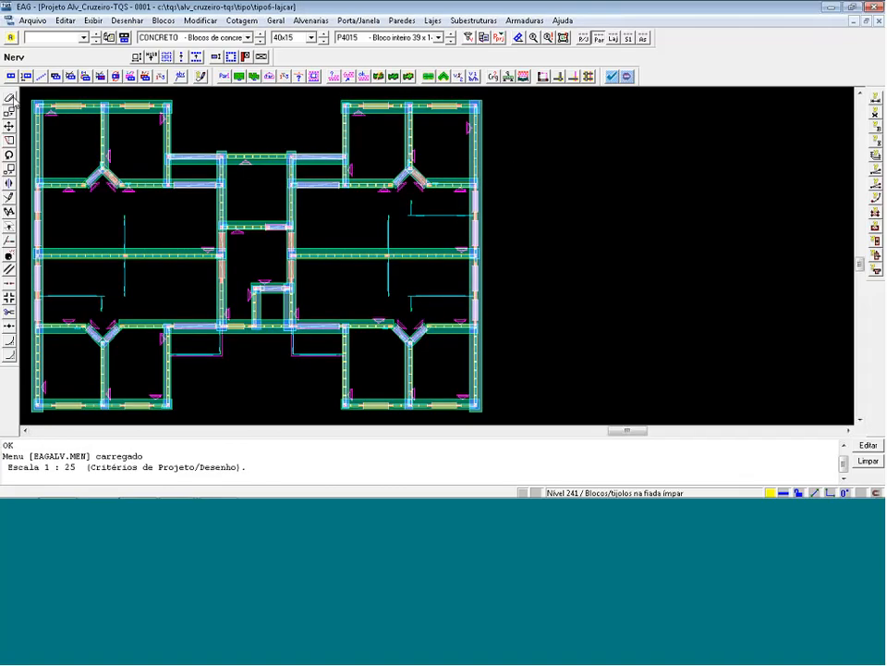
scroll(22, 90, "up", 5)
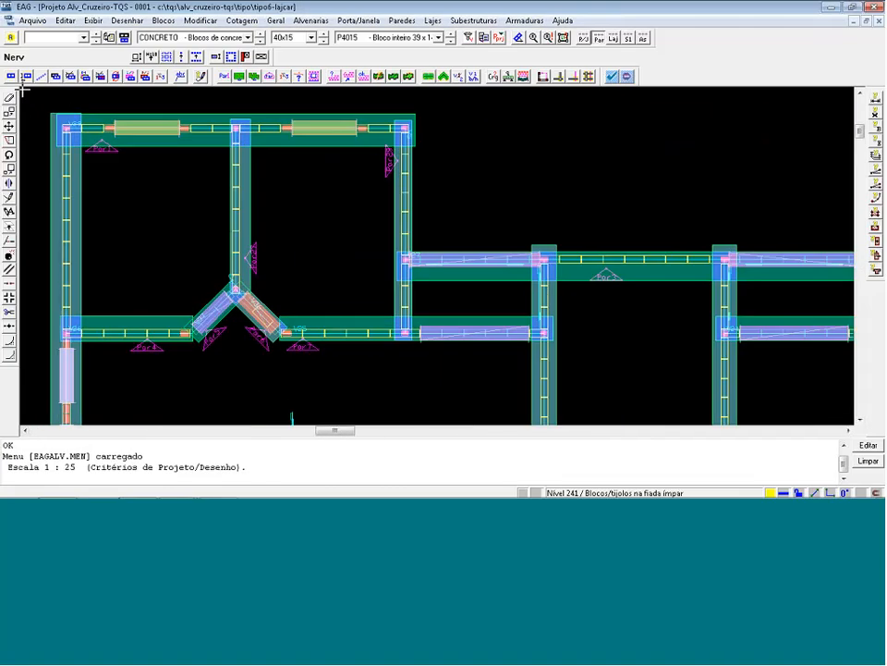
scroll(23, 90, "down", 3)
scroll(25, 90, "down", 2)
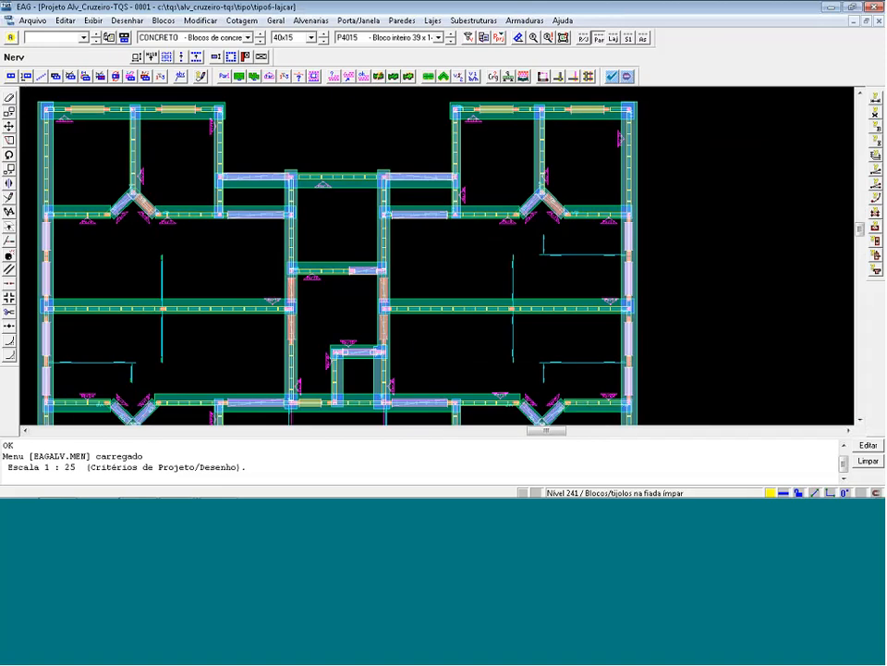
scroll(634, 120, "down", 3)
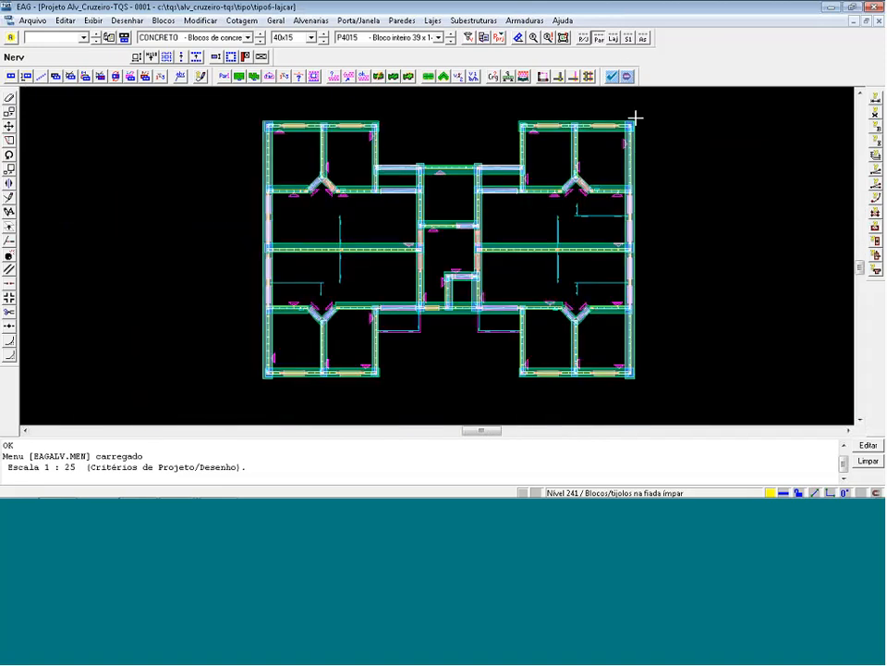
left_click(612, 40)
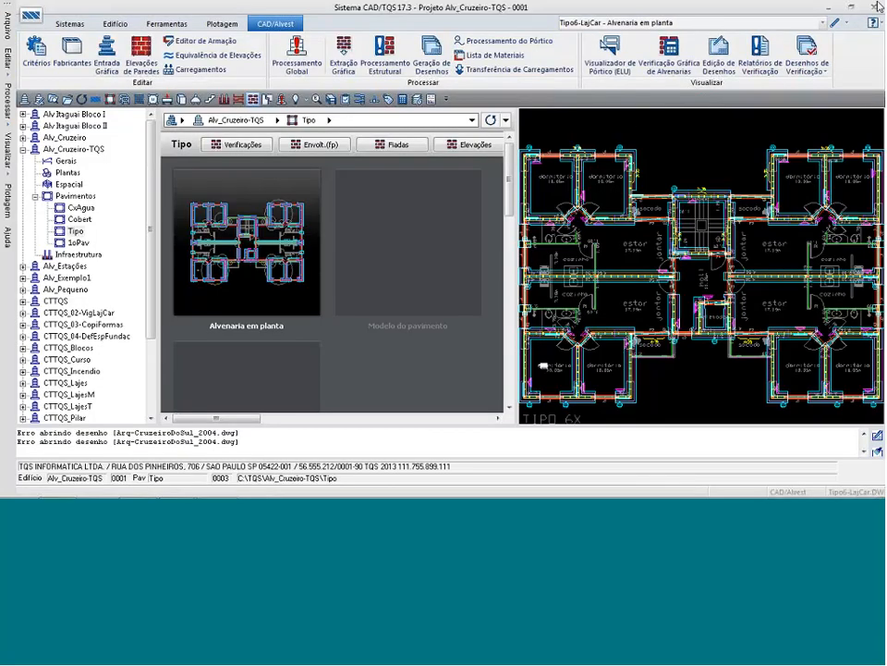
Open the Tipo5-Pared masonry plan of the typical floor for editing.
left_click(720, 23)
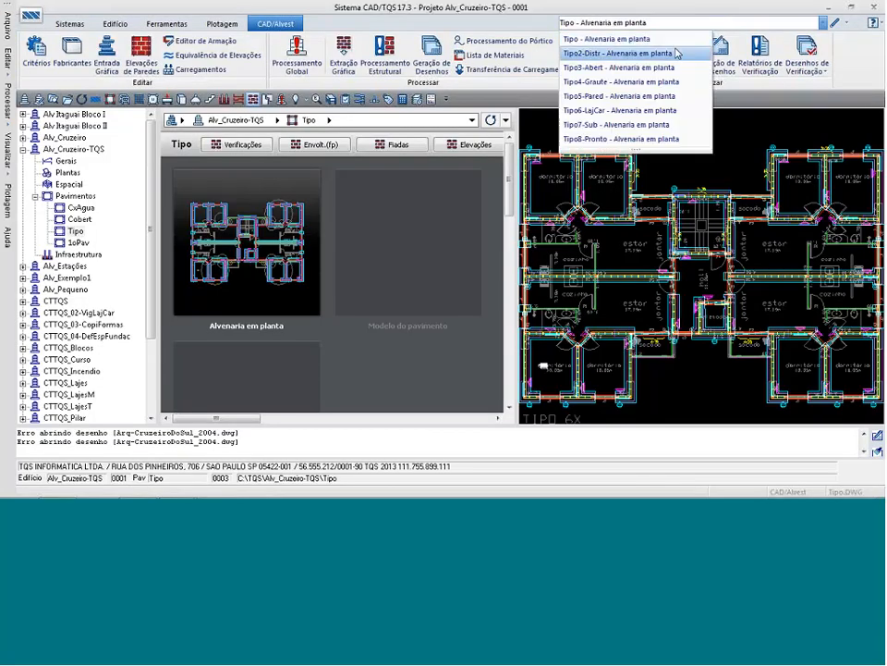
left_click(647, 95)
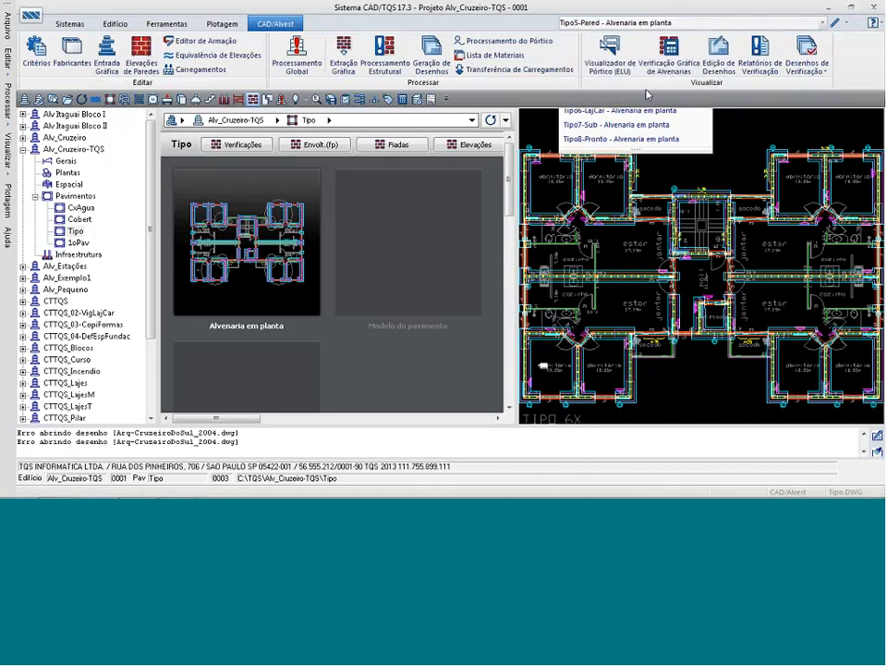
left_click(703, 22)
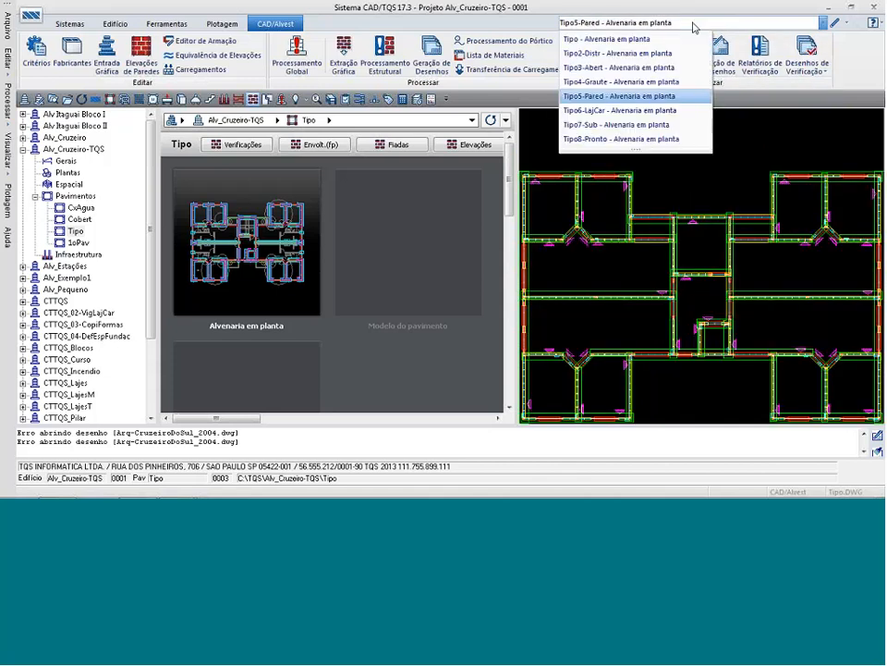
left_click(640, 93)
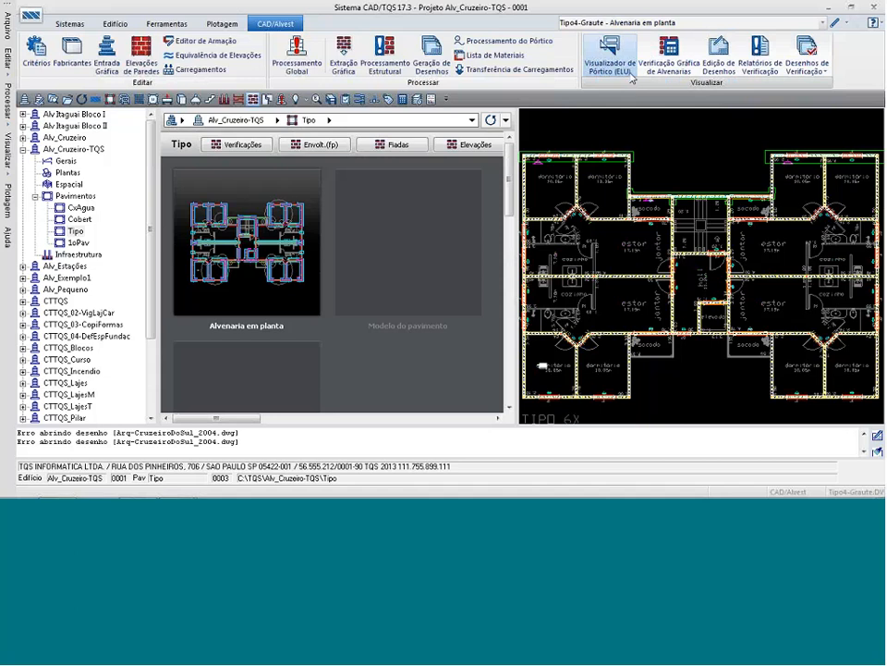
left_click(670, 26)
left_click(626, 95)
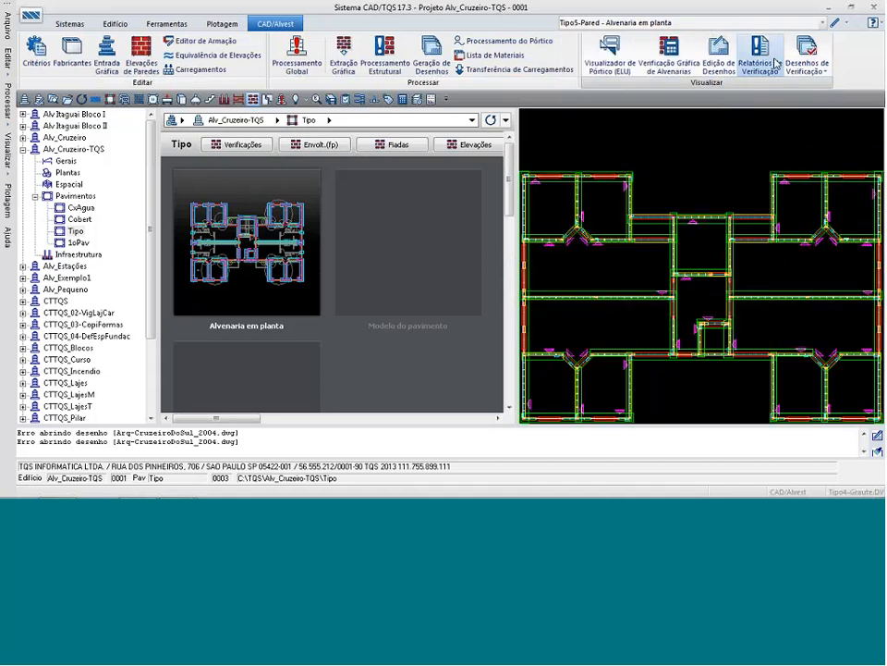
left_click(835, 22)
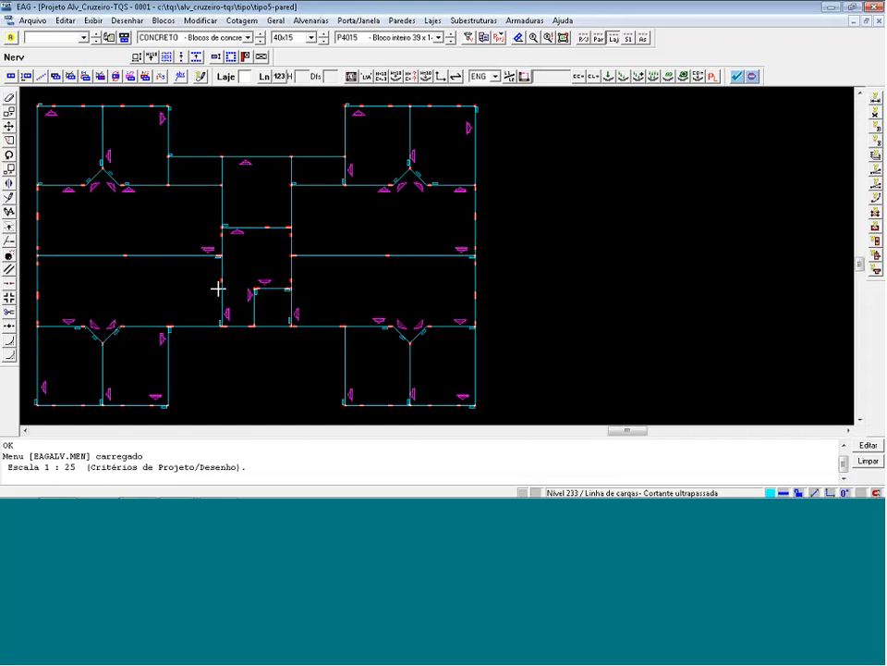
Insert Alv-Tipo.DWG from the GERAIS folder as an external reference at 0,0.
left_click(482, 38)
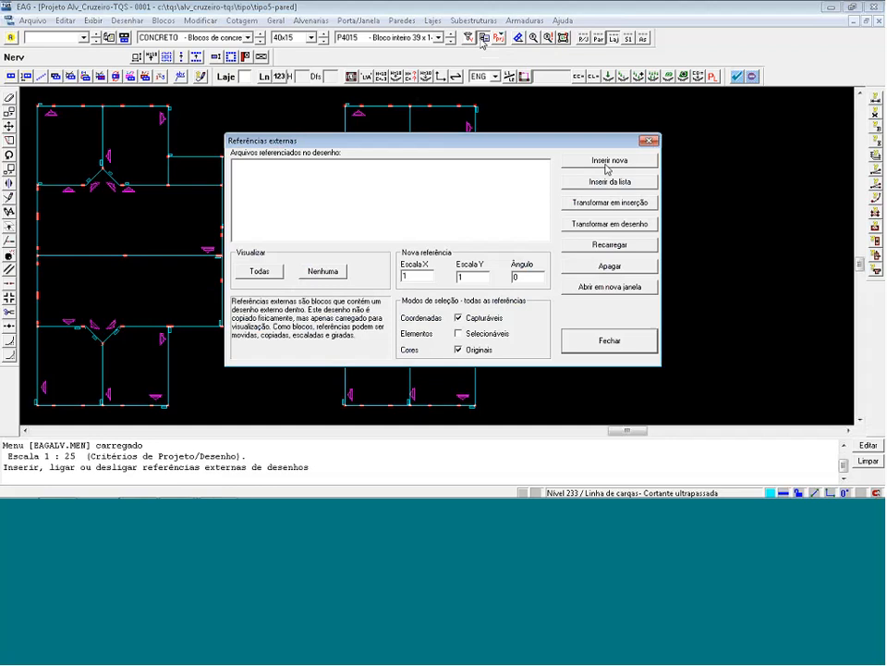
left_click(608, 161)
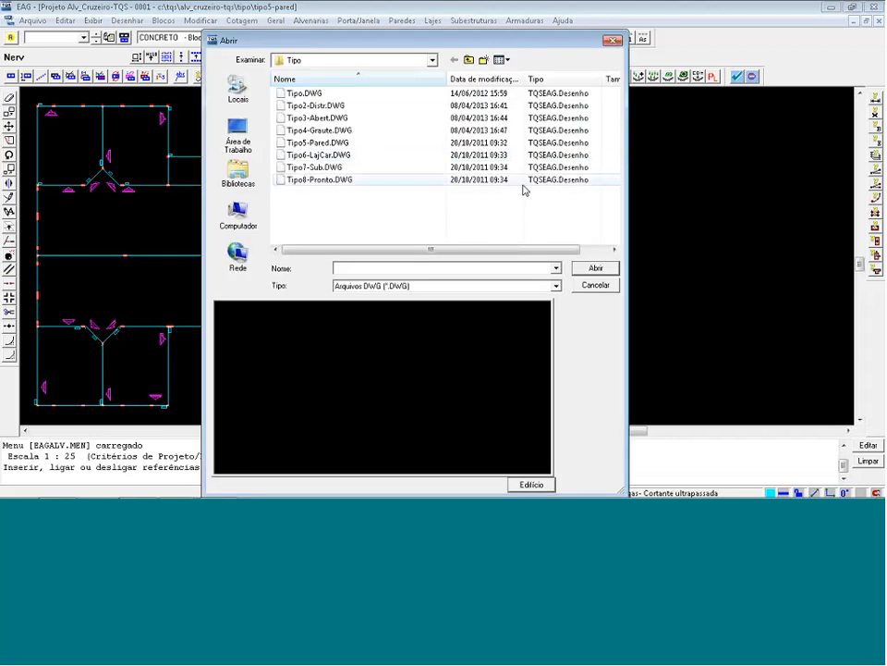
left_click(468, 59)
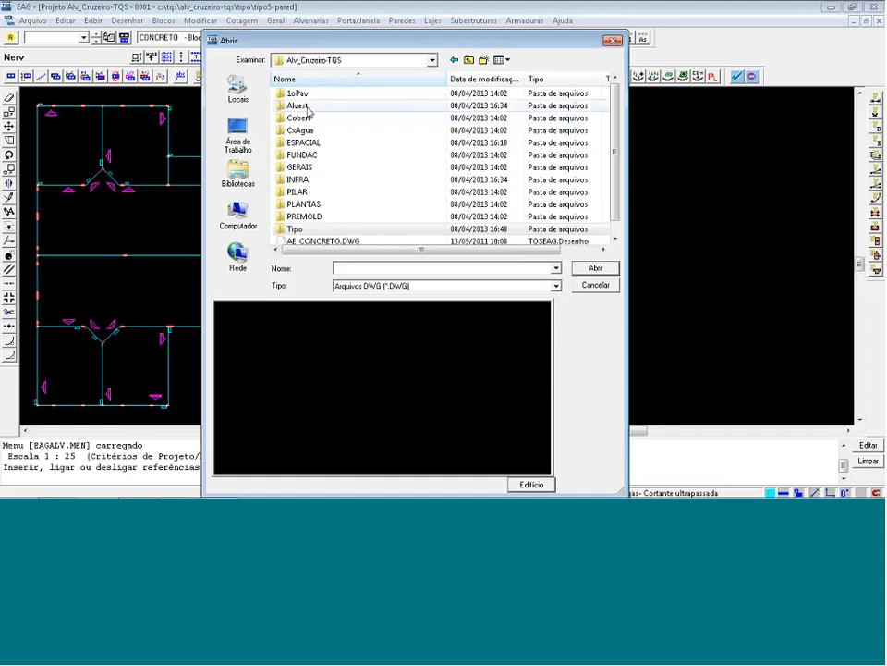
double_click(300, 167)
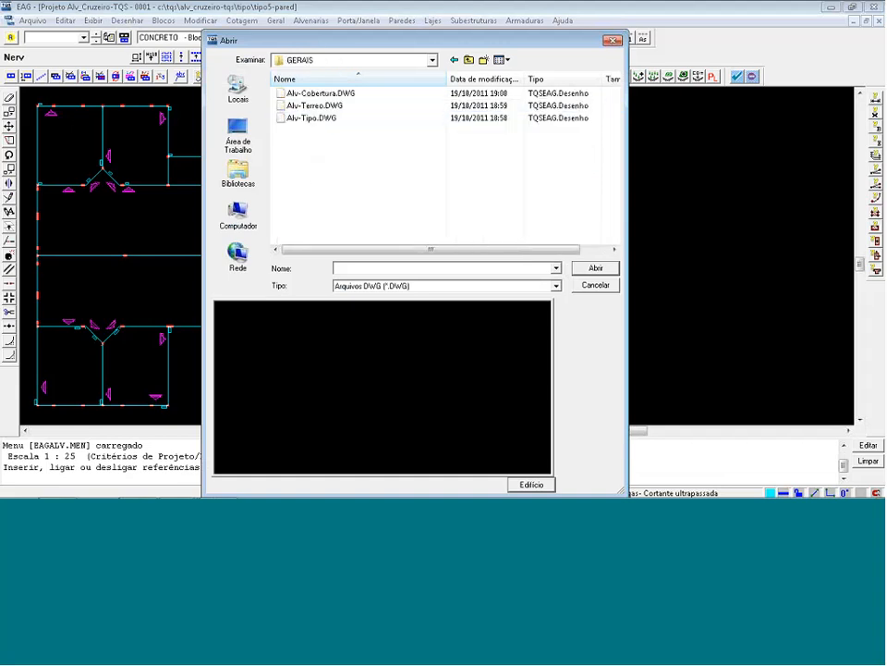
left_click(329, 118)
left_click(603, 271)
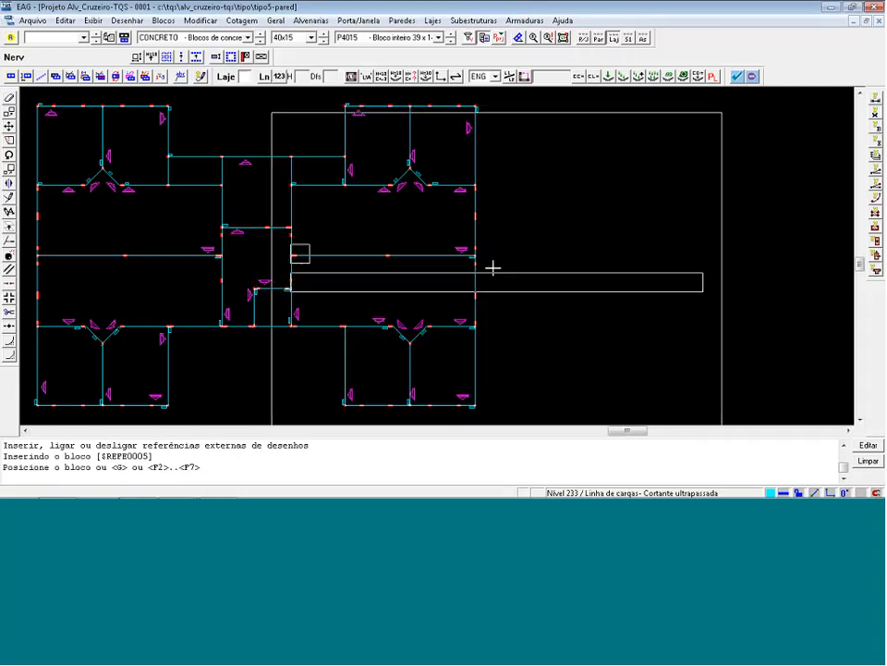
type("0,0")
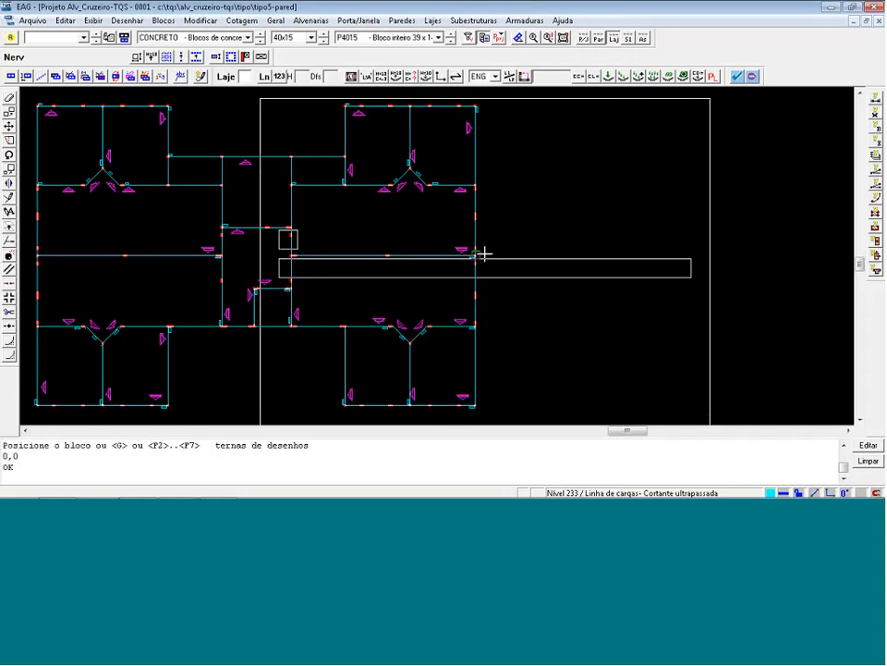
key("Return")
scroll(184, 362, "up", 5)
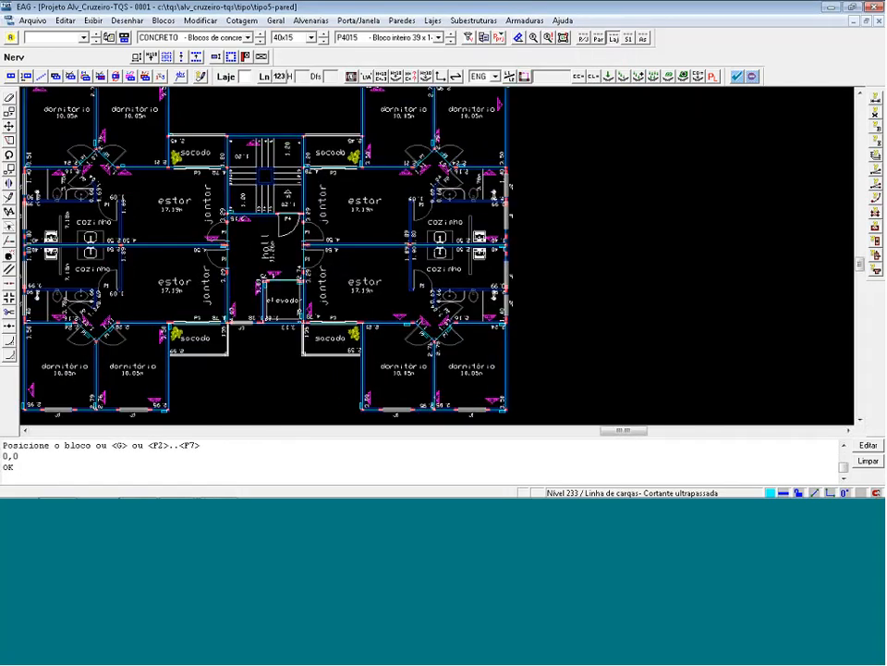
scroll(197, 364, "up", 1)
Switch the external references from their original colours to a uniform display colour.
left_click(484, 37)
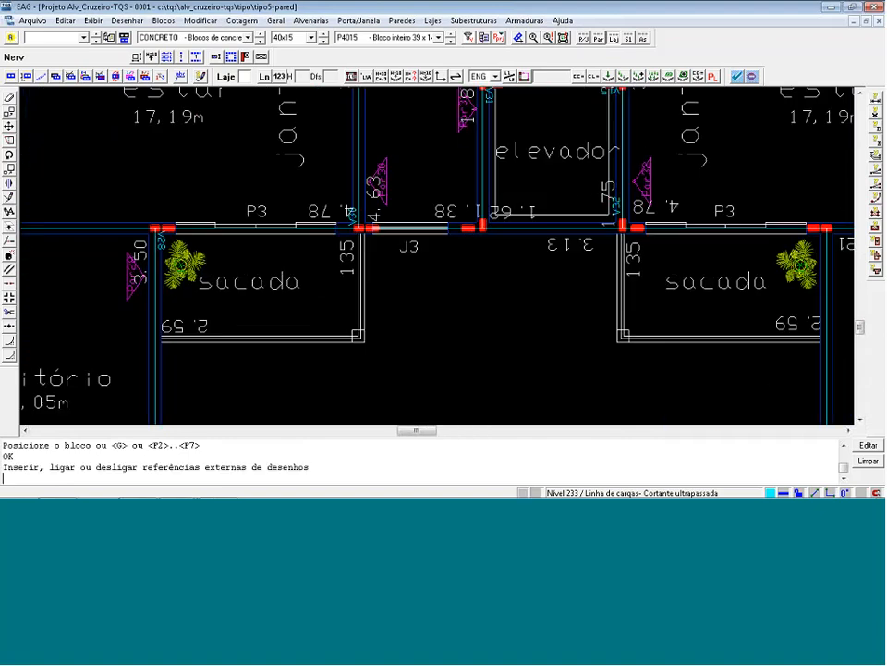
left_click(609, 340)
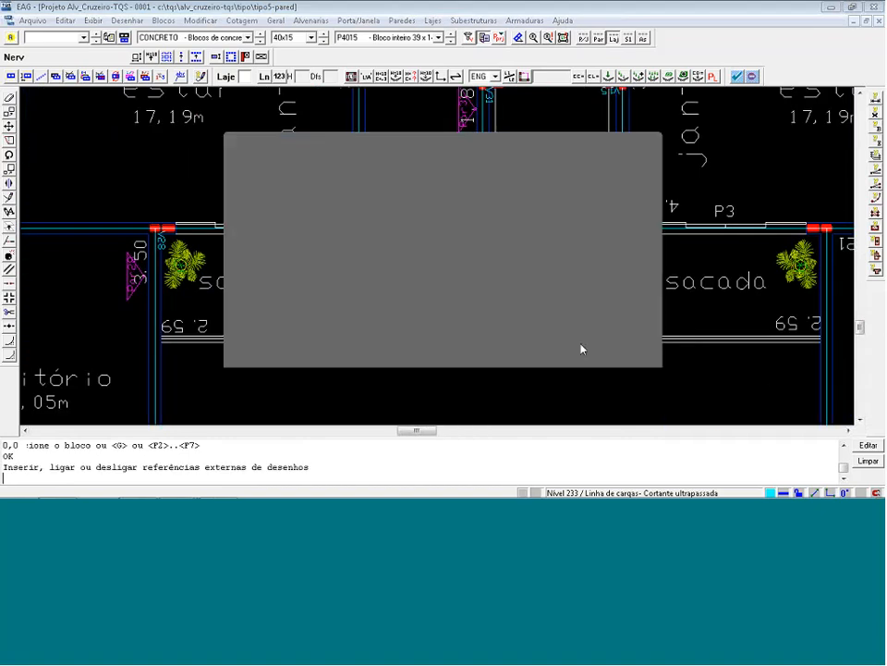
scroll(345, 303, "up", 2)
scroll(150, 370, "up", 1)
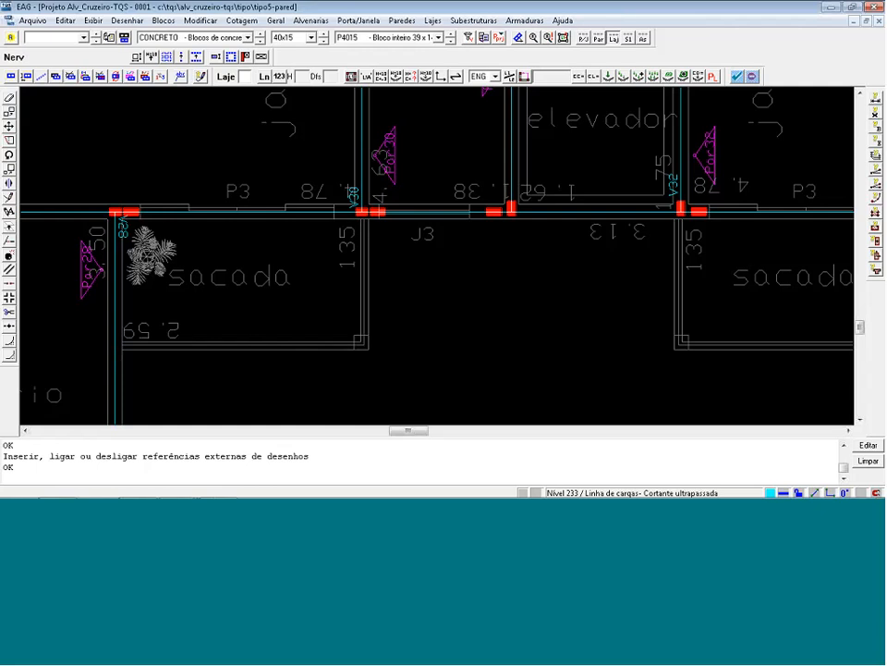
Start an auxiliary slab contour where the lower-left sacada's outer side edge meets the wall, offset .5 from an auxiliary point.
left_click(524, 78)
scroll(115, 359, "up", 2)
scroll(119, 359, "up", 1)
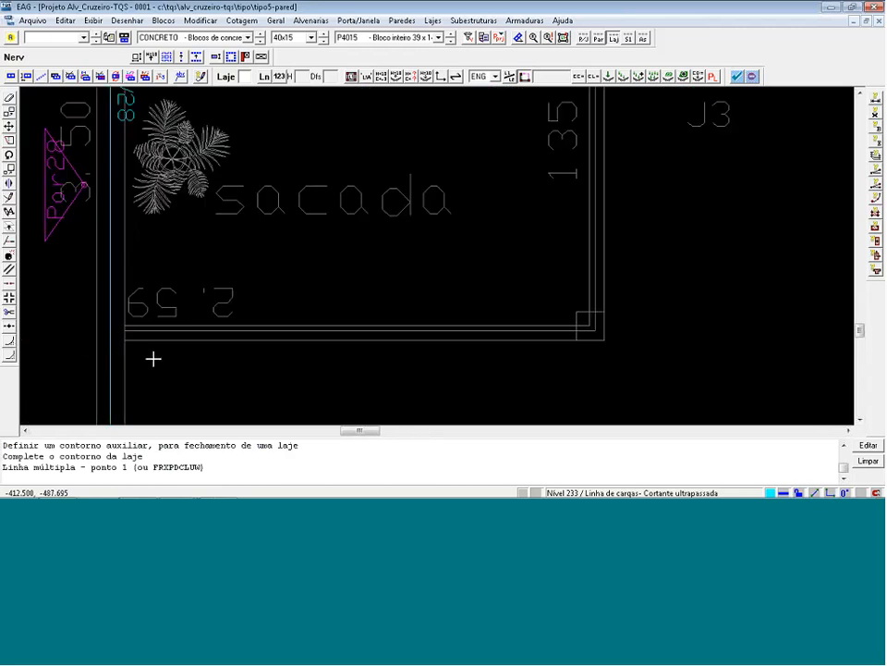
scroll(153, 359, "down", 1)
scroll(515, 179, "up", 2)
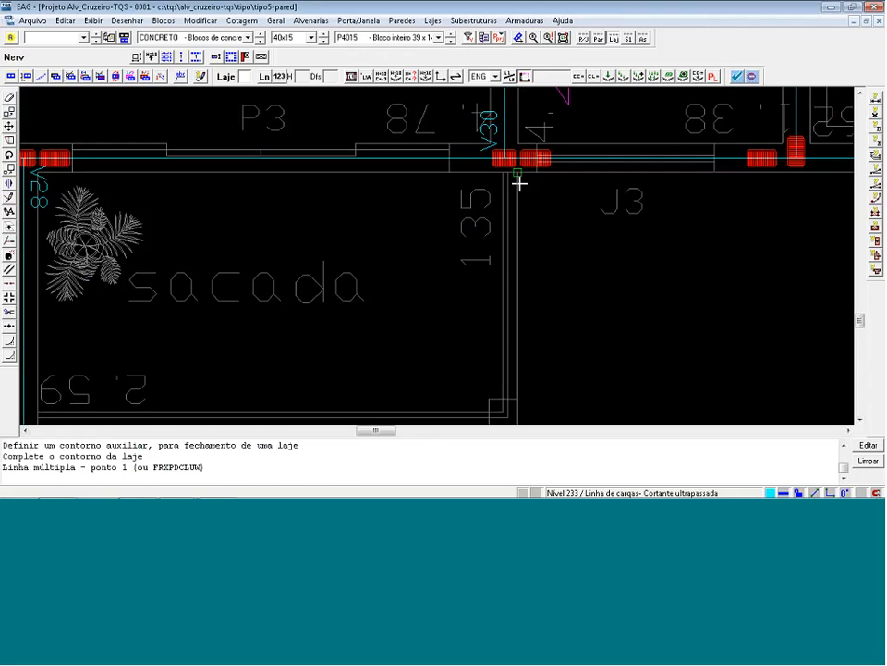
scroll(519, 184, "up", 1)
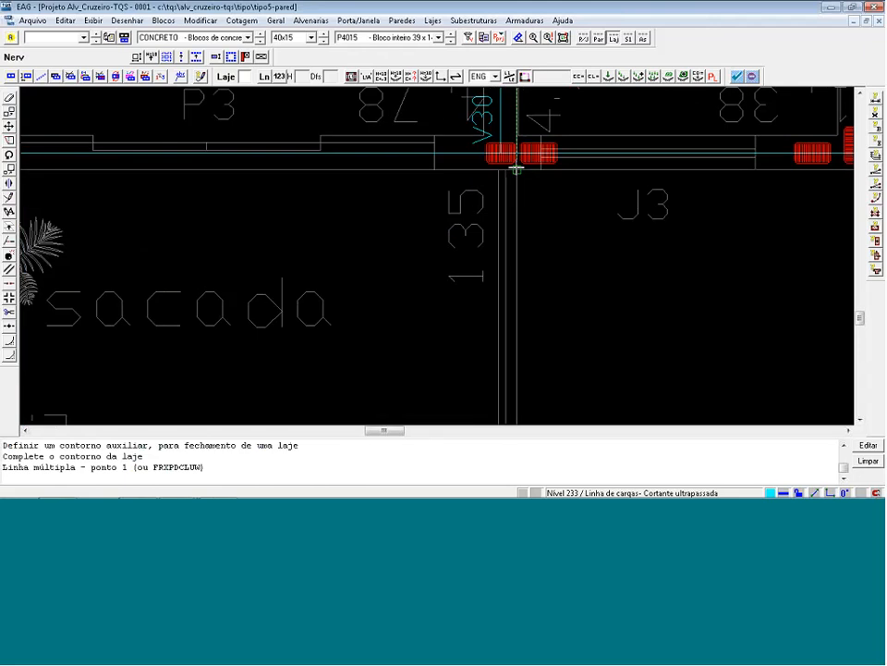
key("a")
left_click(455, 152)
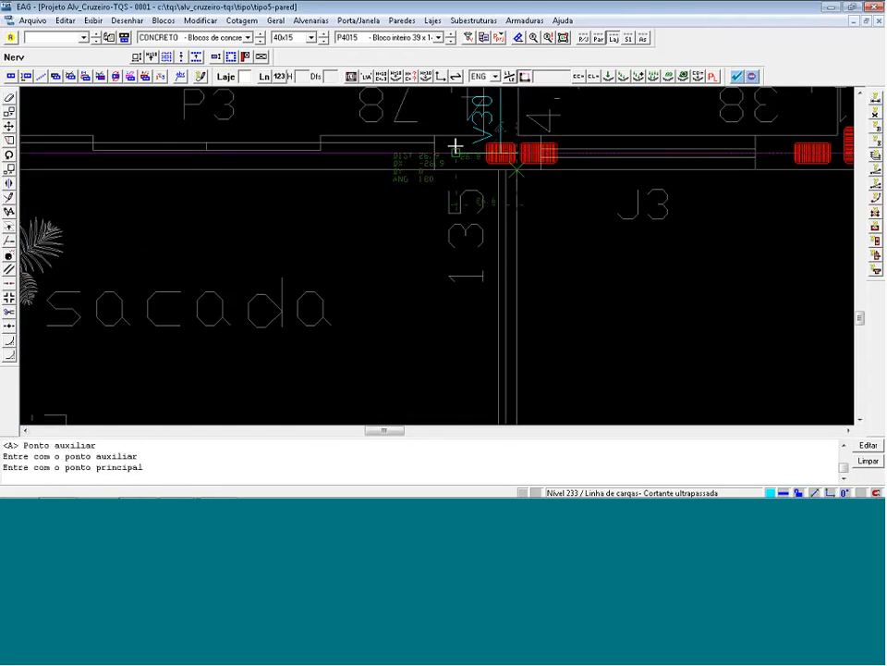
type(".5")
key("Return")
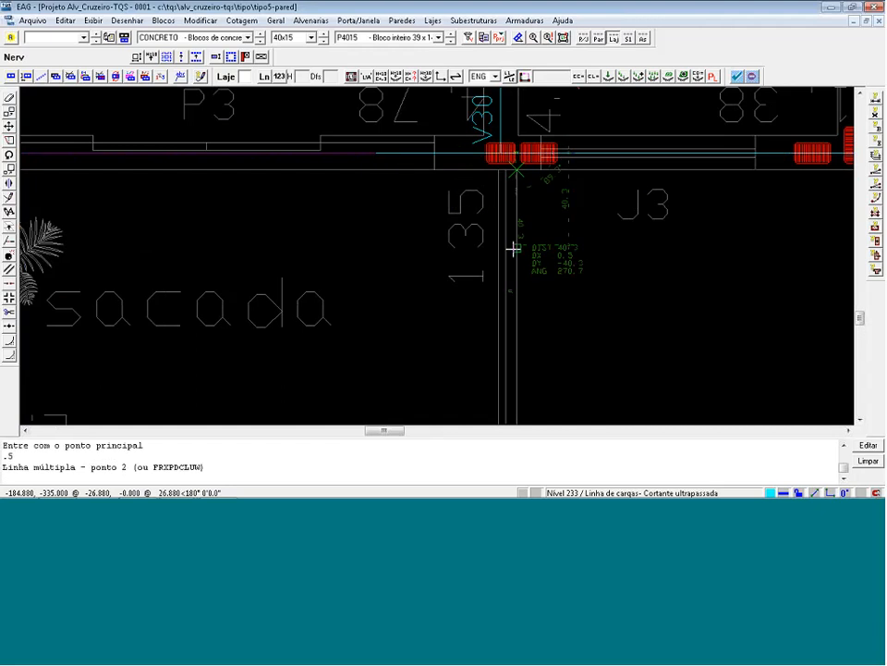
Complete the contour down the lower-left sacada's outer side and along its front edge to the axis of the adjoining dormitório wall.
scroll(517, 158, "up", 1)
scroll(503, 125, "up", 2)
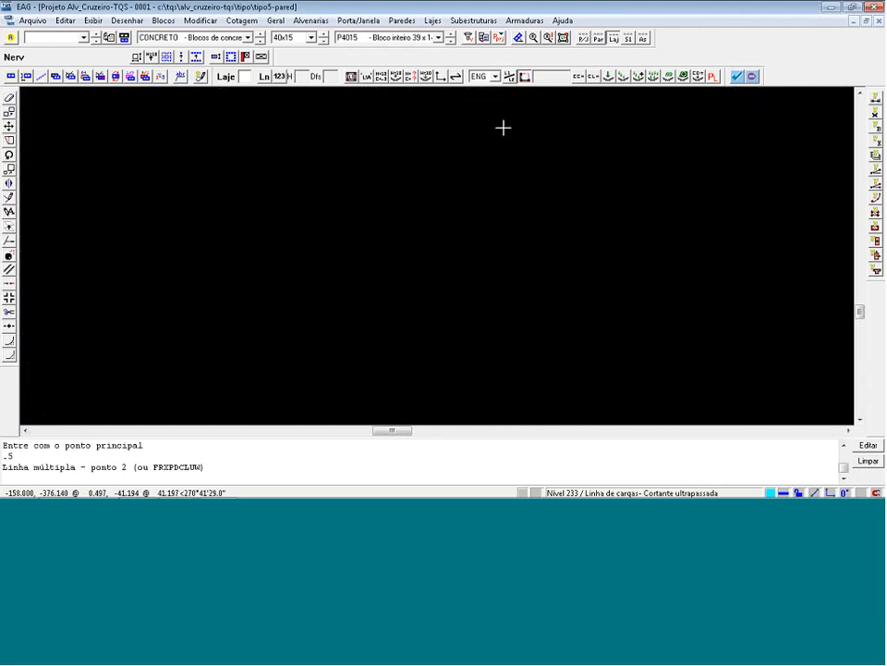
scroll(530, 246, "up", 1)
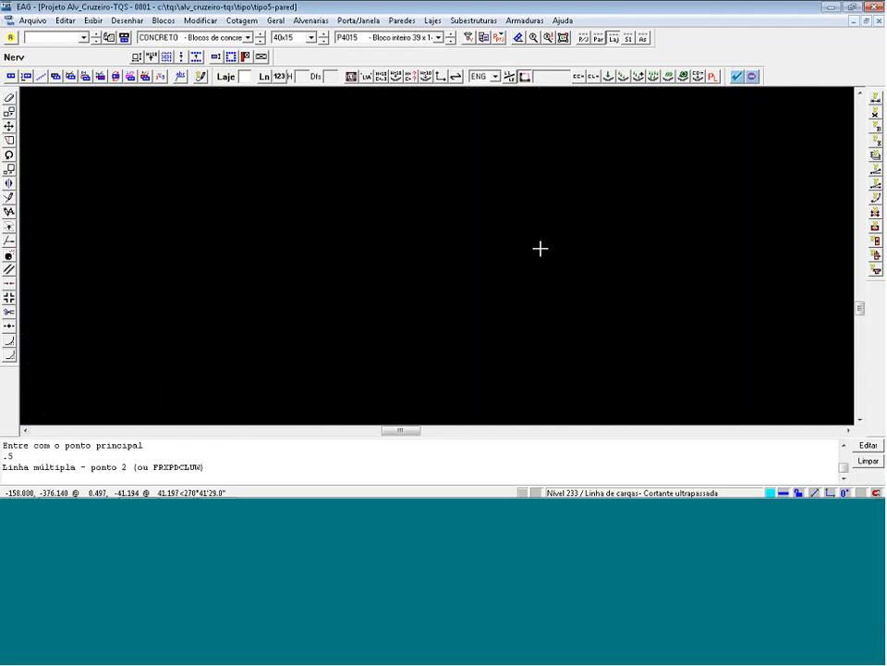
scroll(554, 185, "down", 2)
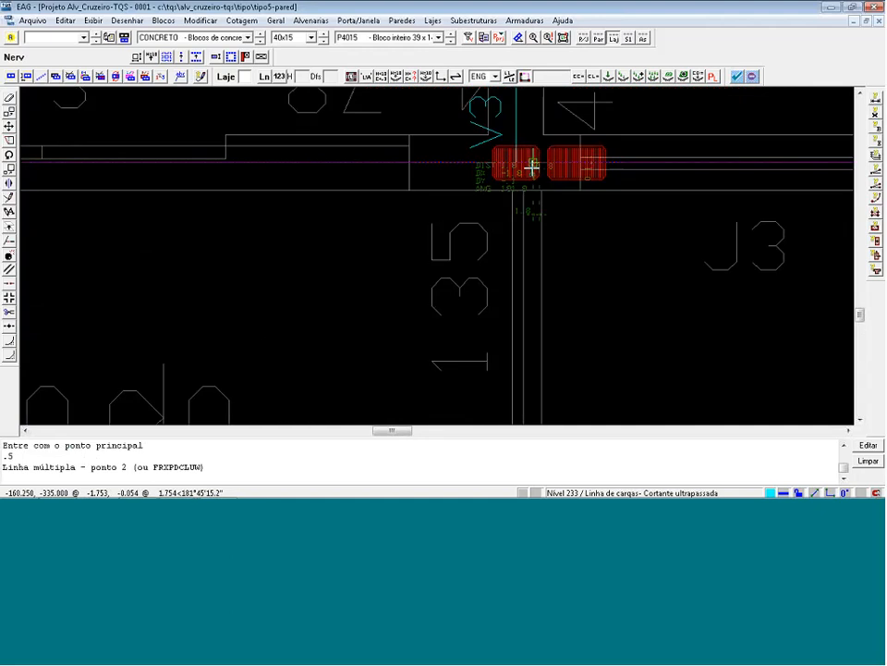
scroll(531, 167, "down", 3)
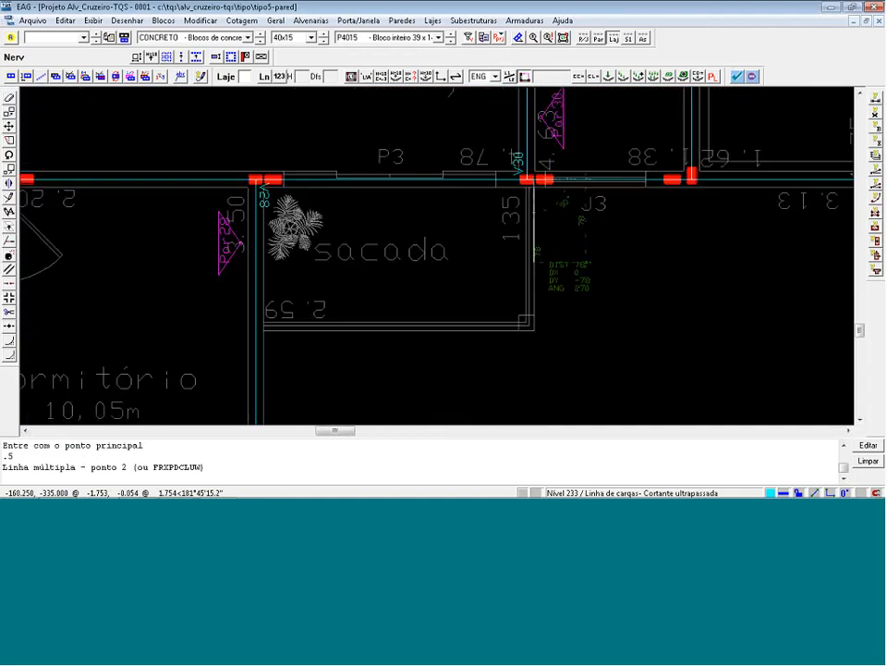
left_click(535, 290)
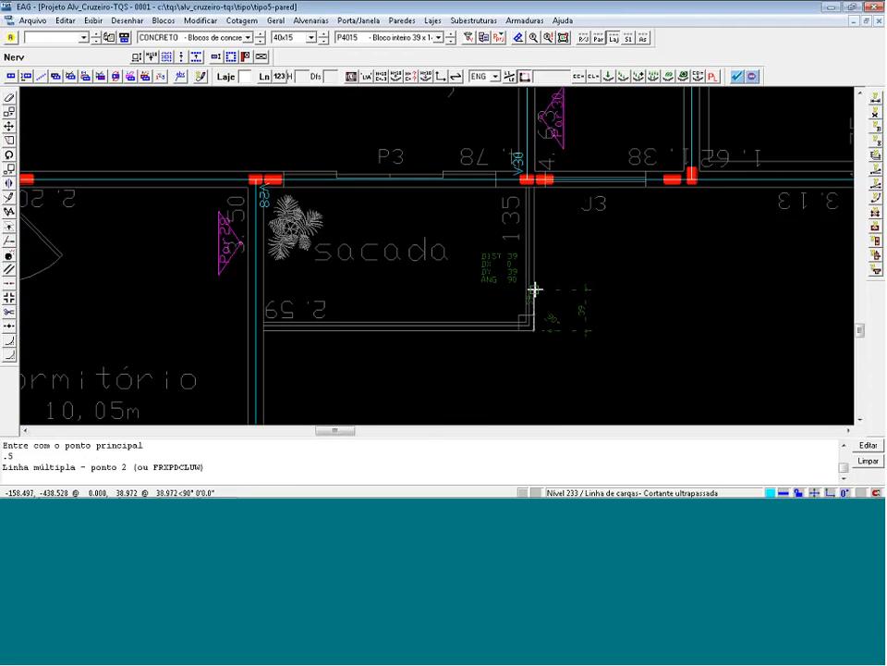
scroll(242, 330, "up", 2)
left_click(269, 327)
key("Return")
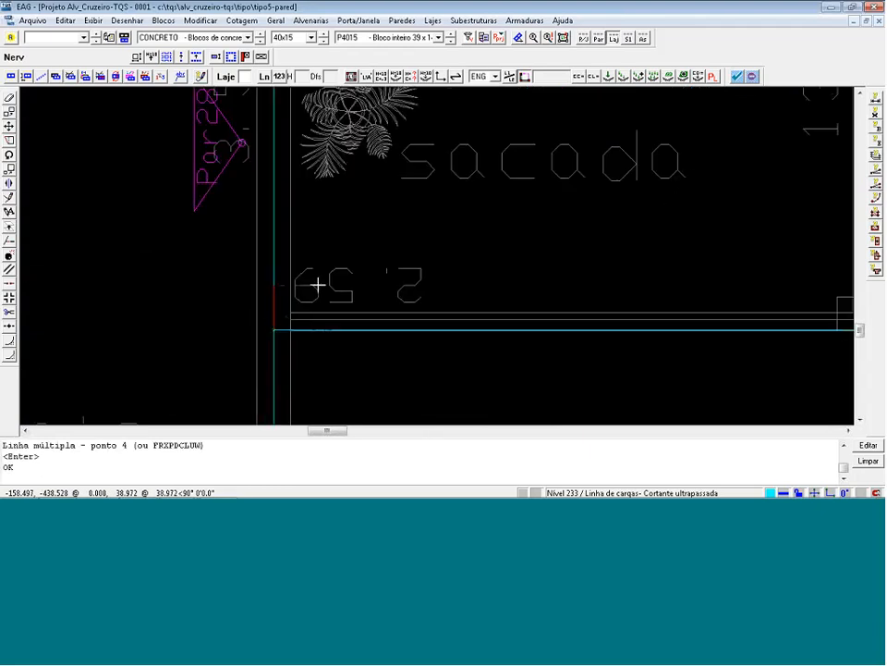
scroll(331, 349, "down", 2)
scroll(331, 348, "down", 1)
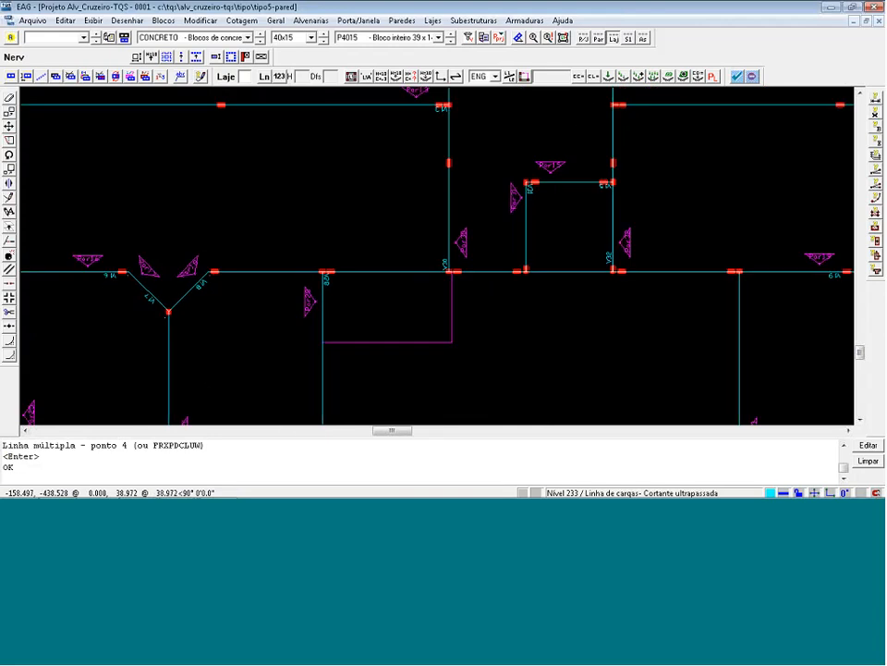
scroll(737, 357, "up", 1)
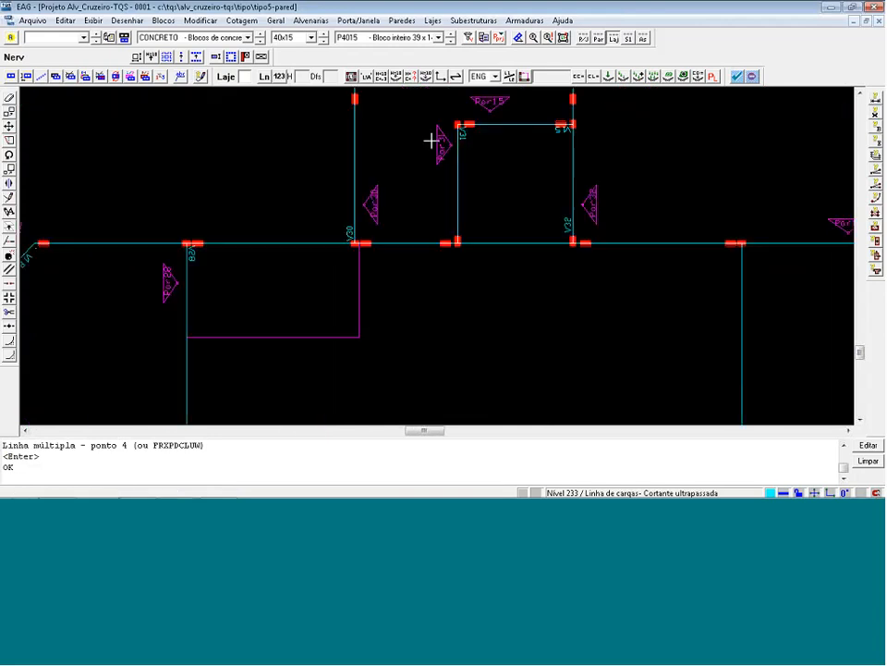
key("F8")
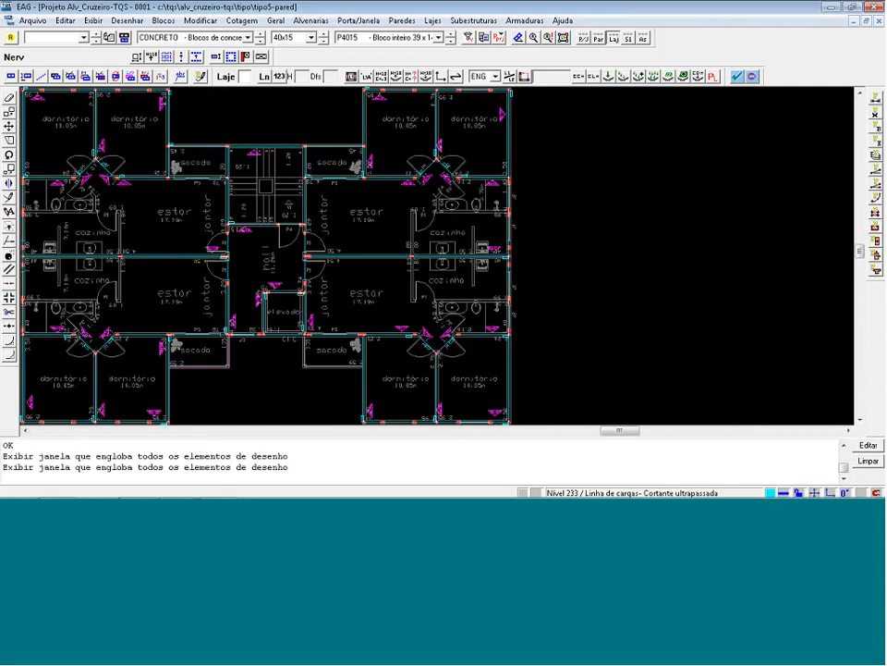
left_click(159, 302)
left_click(382, 418)
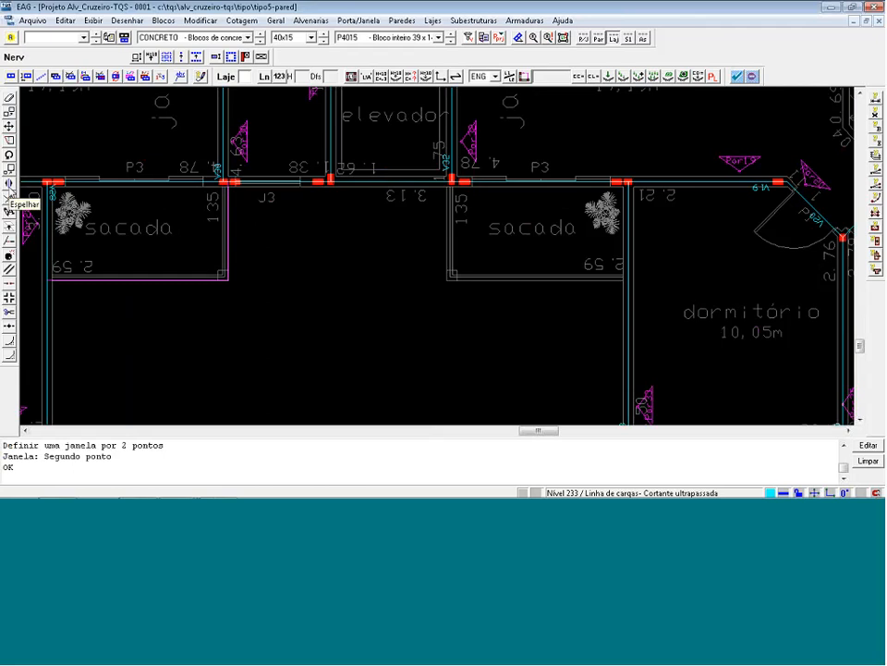
left_click(275, 246)
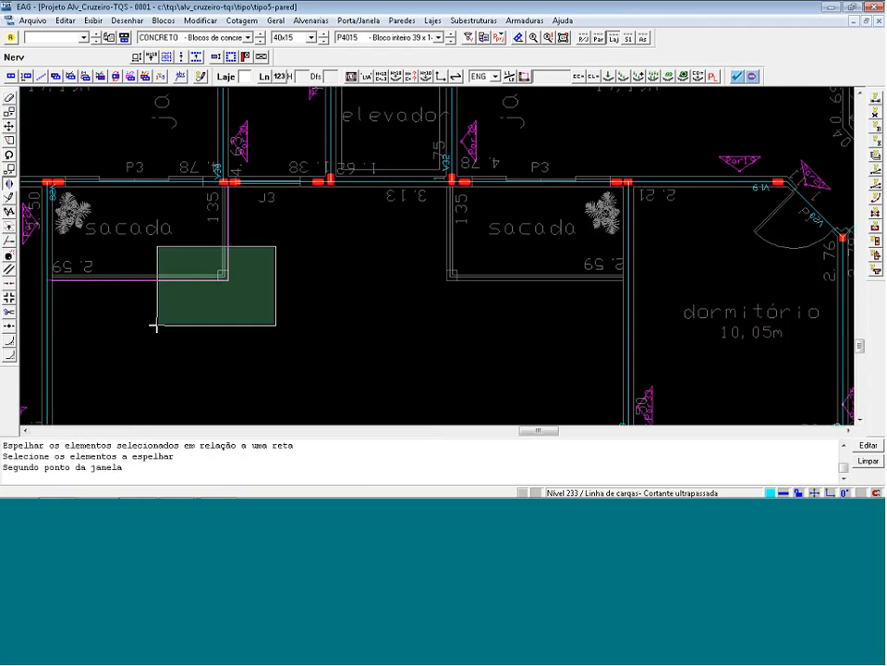
left_click(154, 325)
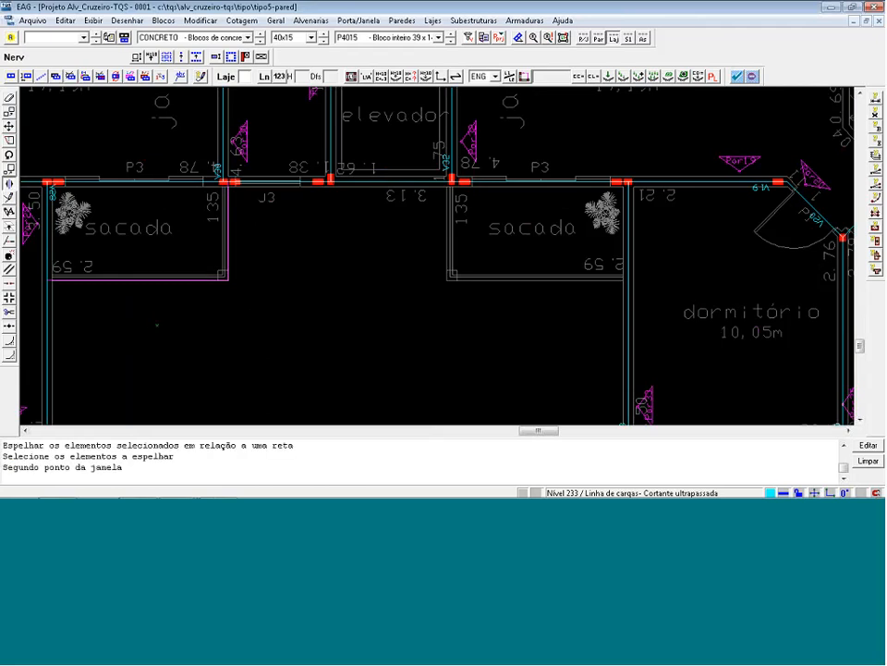
scroll(406, 335, "down", 1)
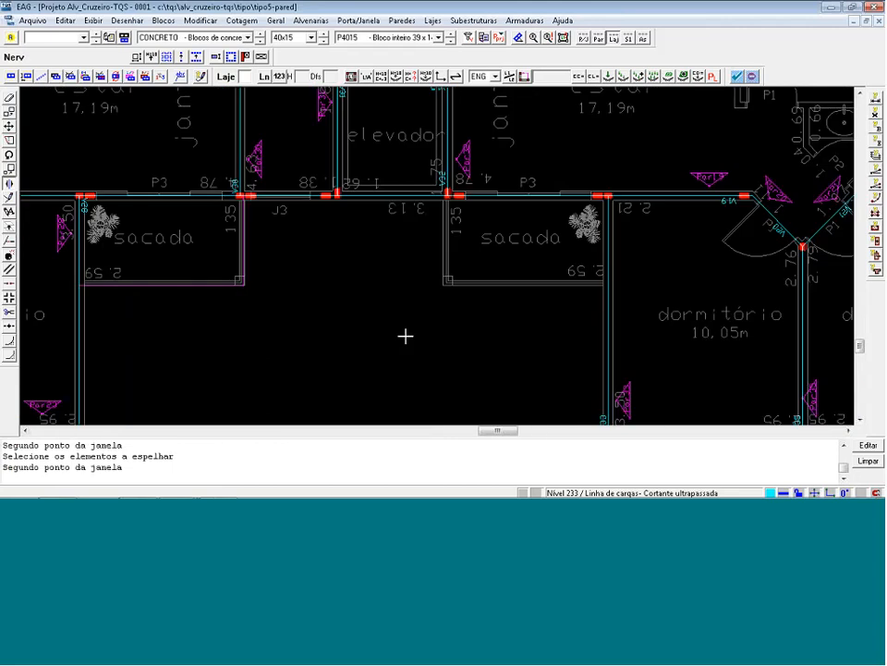
key("Escape")
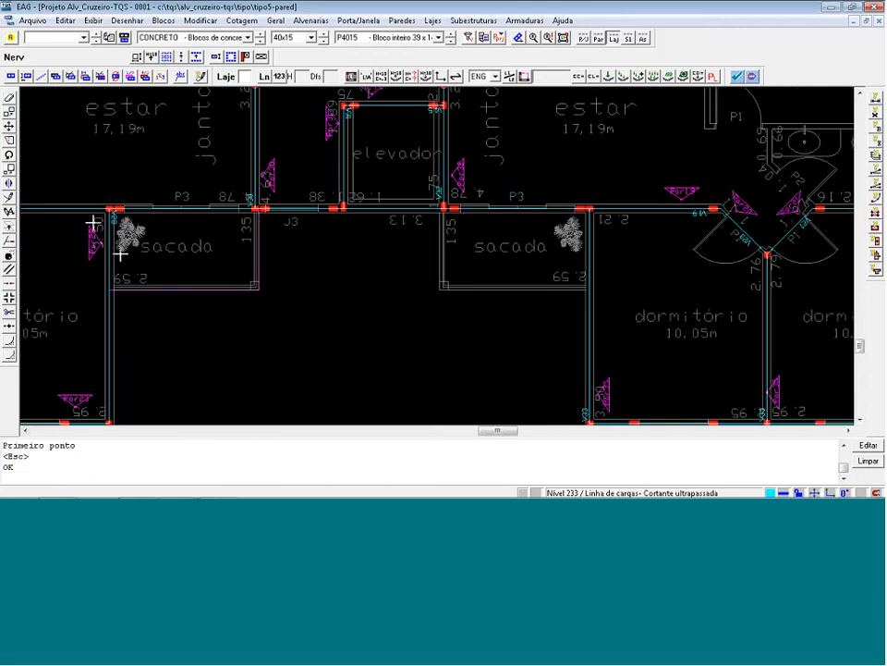
Mirror the sacada contour about a vertical line through 0,0 onto the lower-right sacada, keeping the original.
left_click(10, 183)
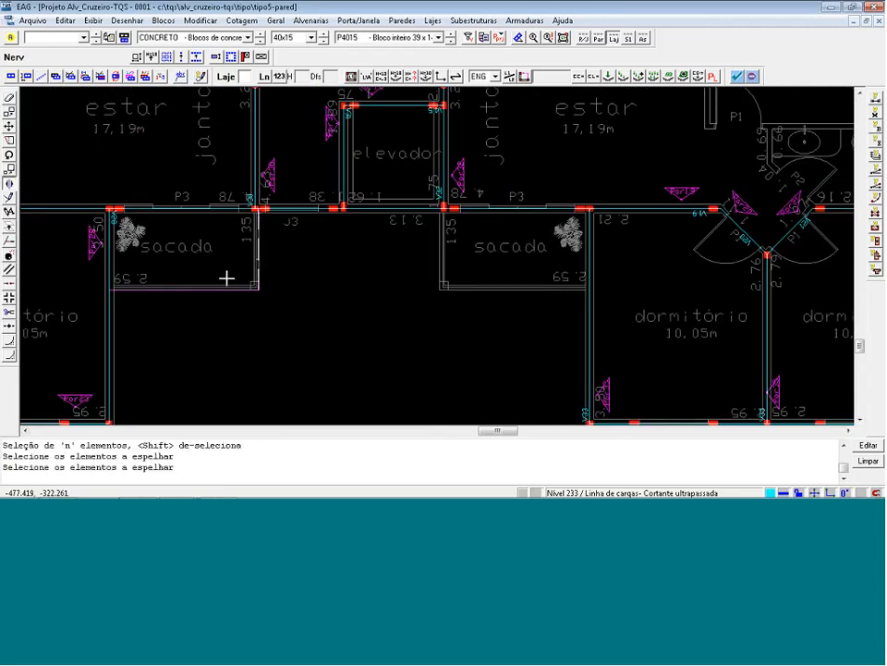
left_click(220, 284)
key("Return")
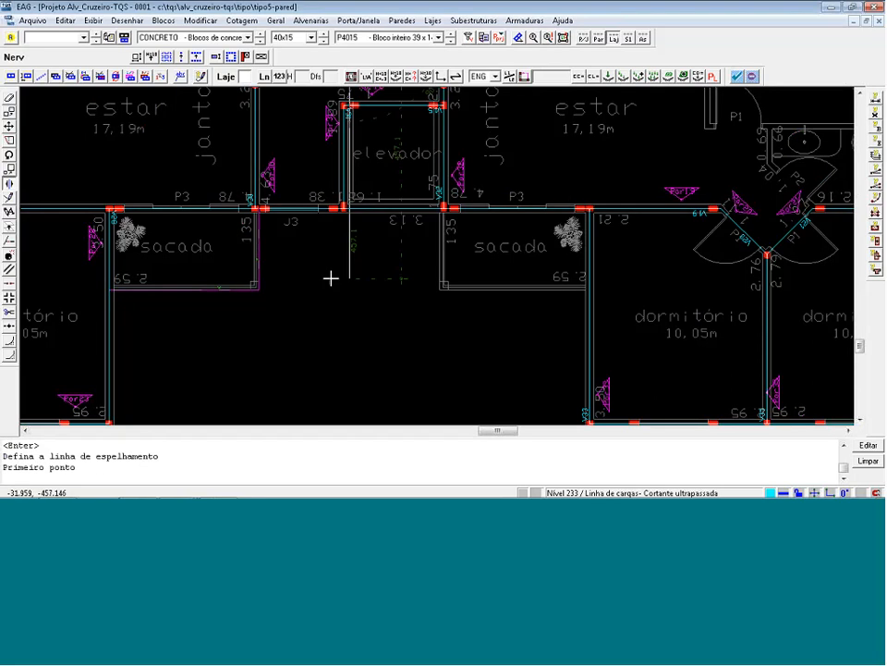
type("0,0")
key("Return")
left_click(341, 363)
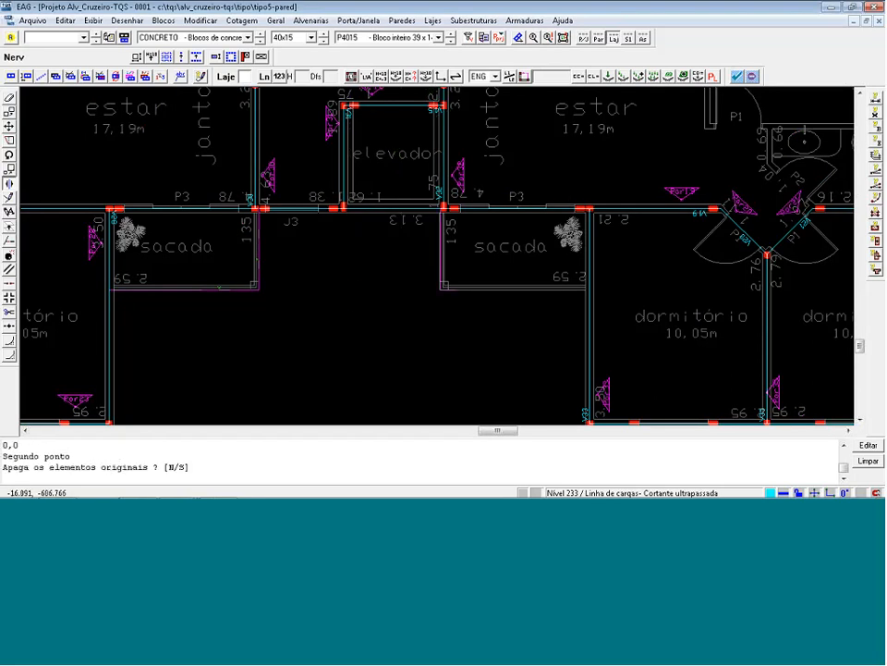
scroll(525, 209, "down", 3)
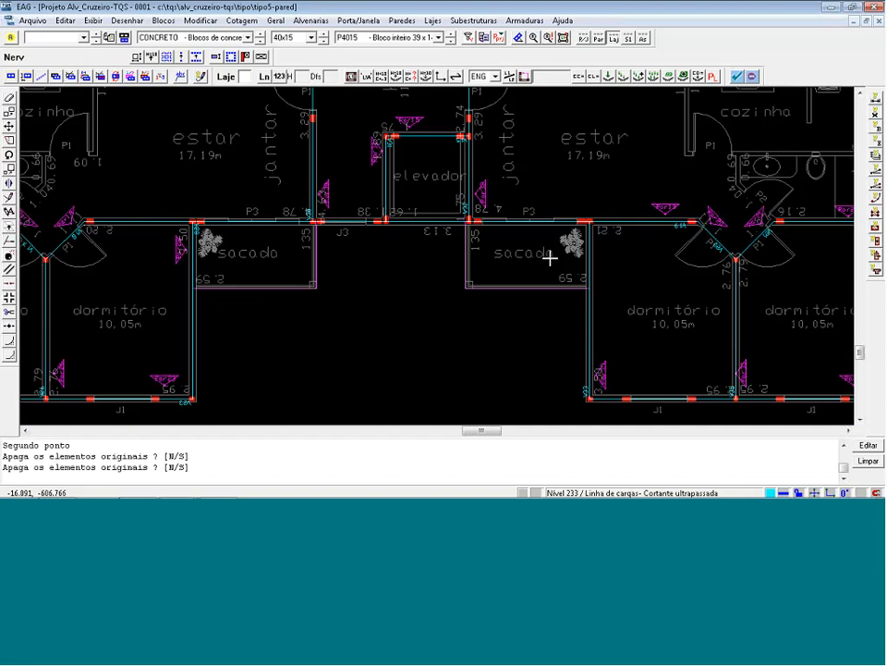
scroll(536, 265, "down", 4)
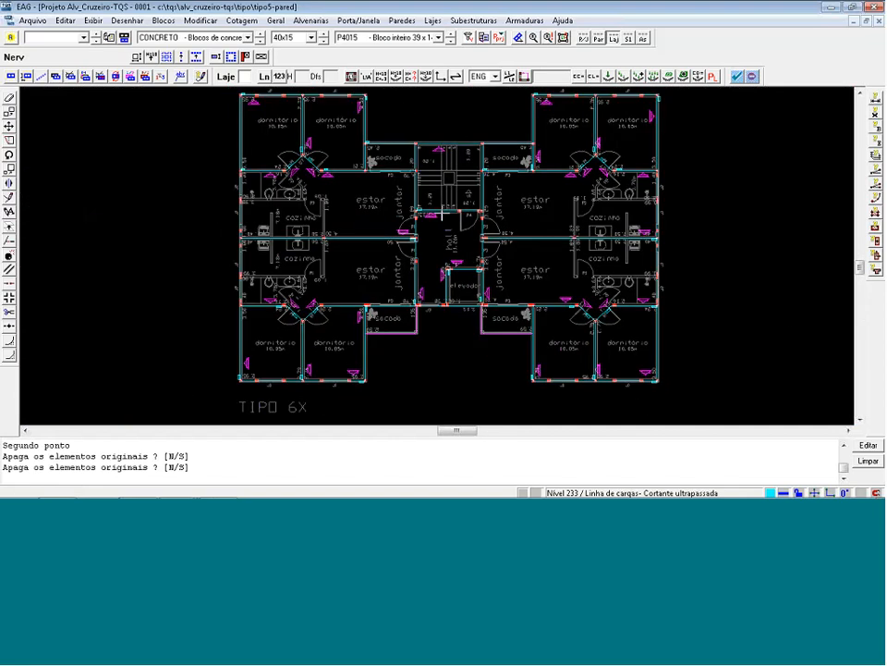
scroll(246, 84, "up", 4)
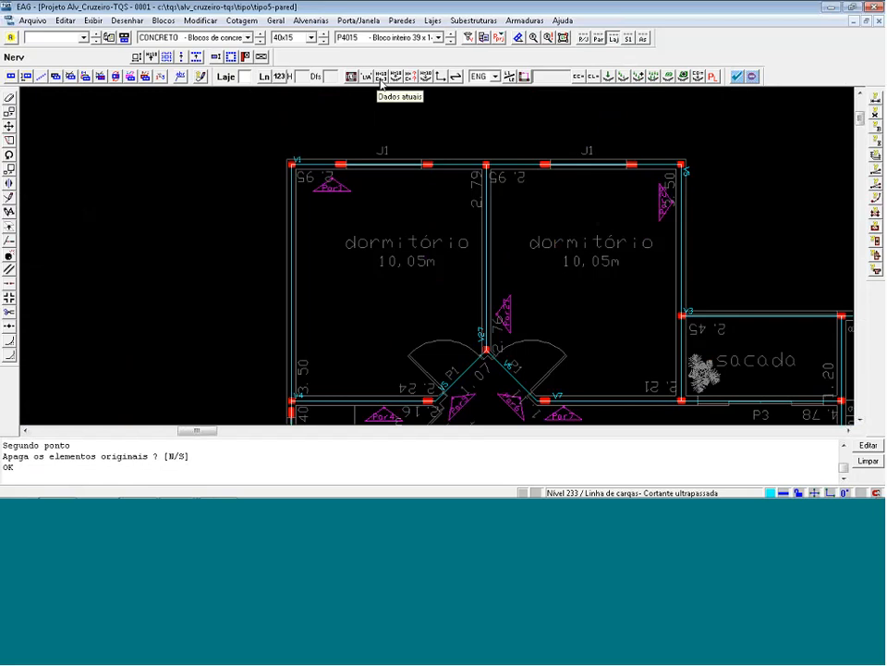
Define the current slab data as slab 1, solid (maciça), 9 cm high, with loads of .1 permanent and .15 accidental tf/m2.
left_click(382, 83)
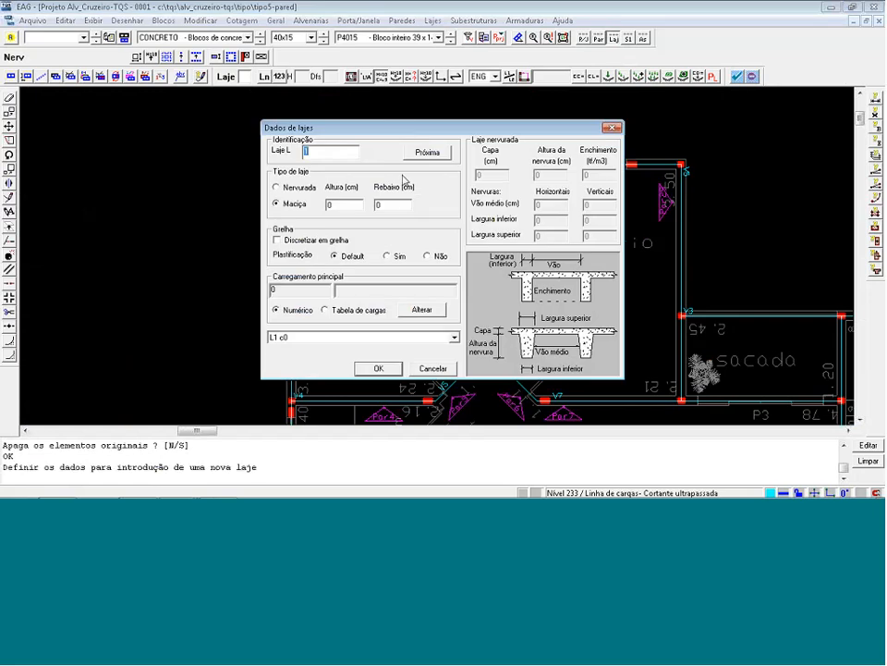
key("Tab")
type("9")
left_click(420, 310)
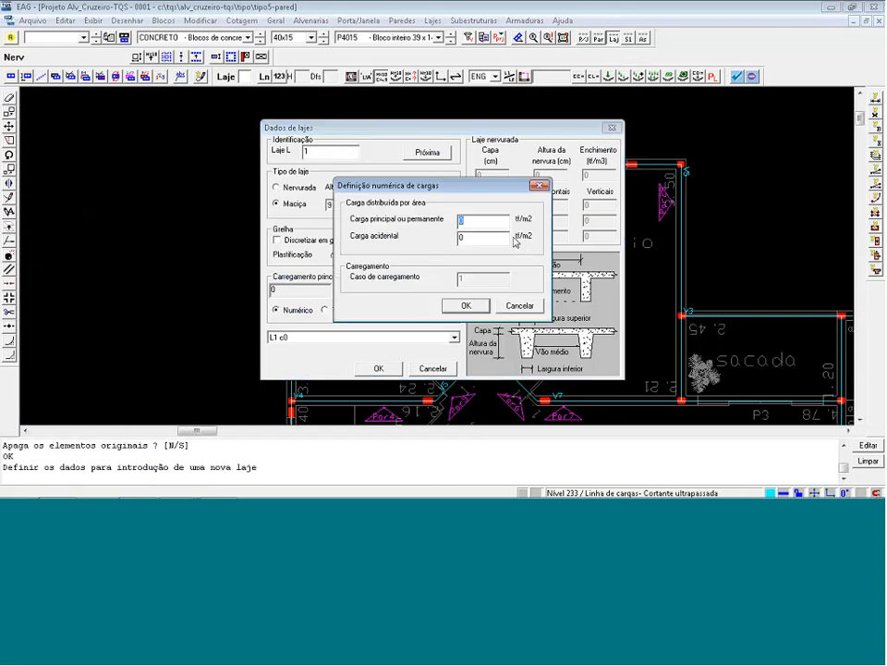
key("BackSpace")
type("1")
left_click(507, 239)
type(".15")
left_click(473, 310)
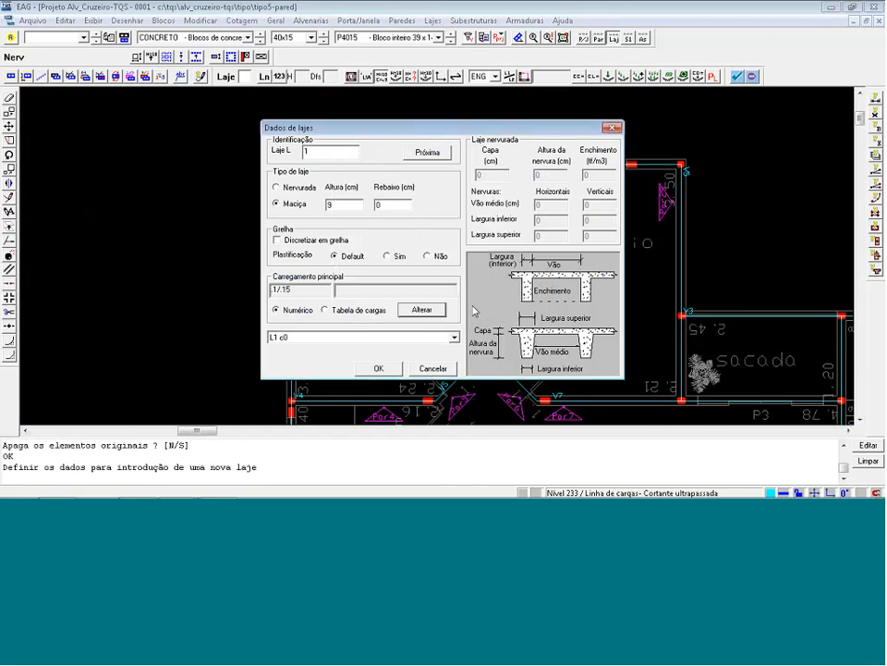
left_click(378, 368)
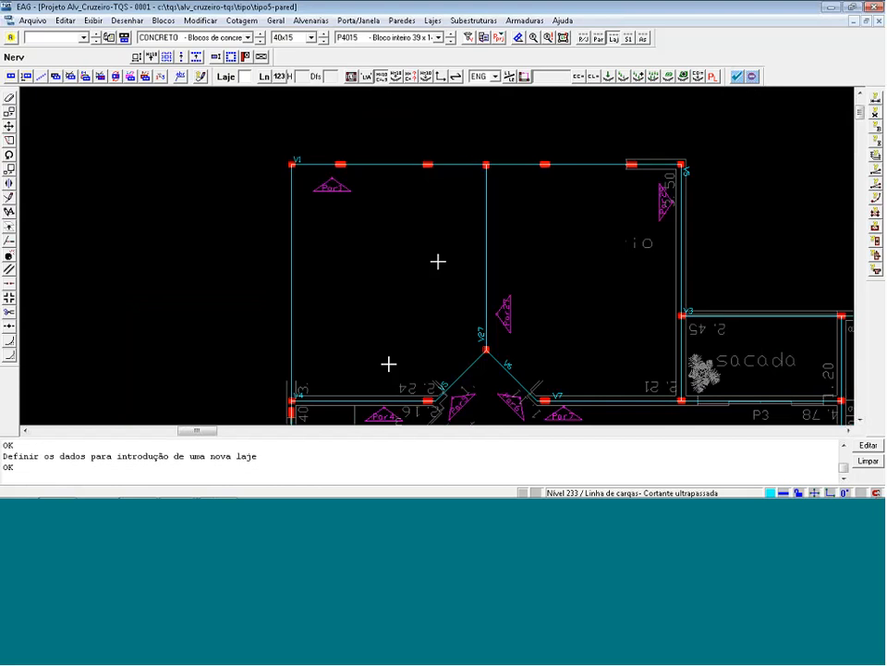
Insert slabs in the two upper-left dormitórios and in the sacada beside them.
left_click(352, 77)
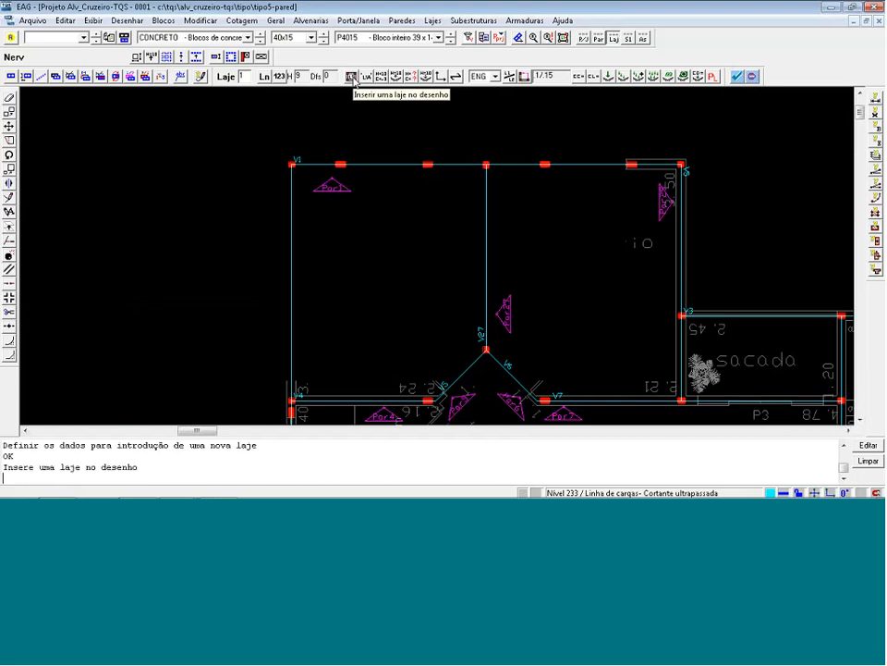
left_click(382, 282)
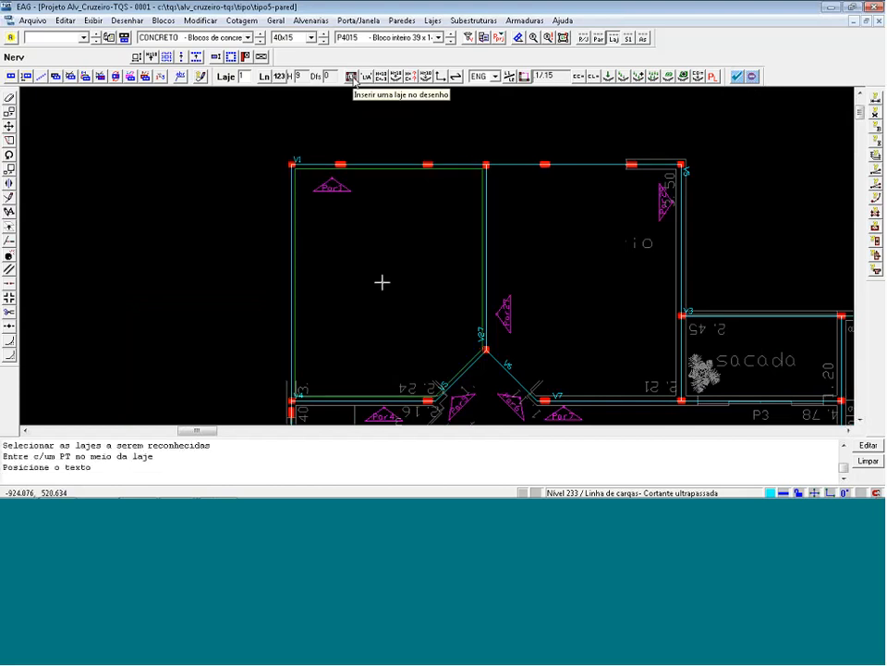
left_click(381, 282)
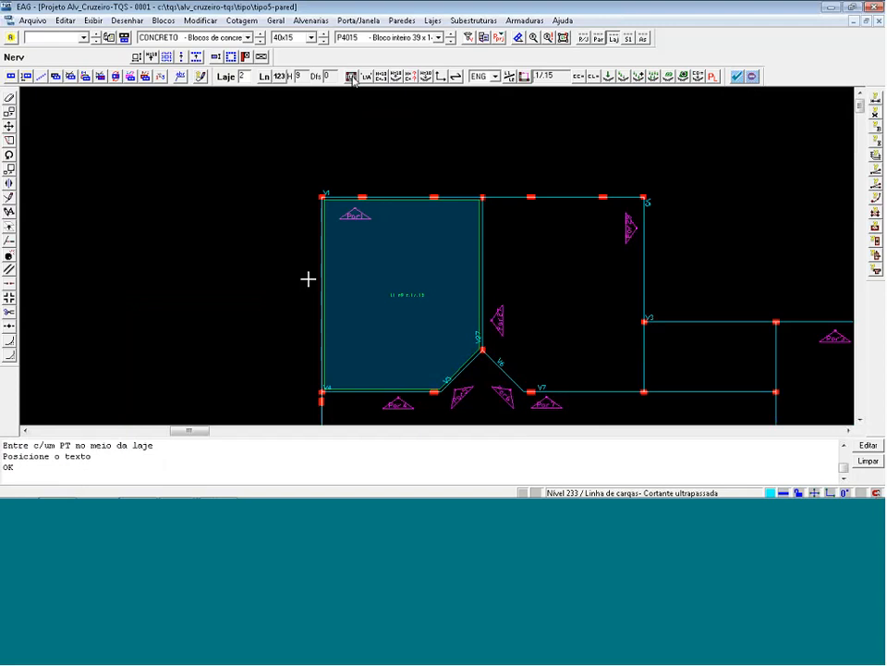
left_click(351, 77)
left_click(546, 304)
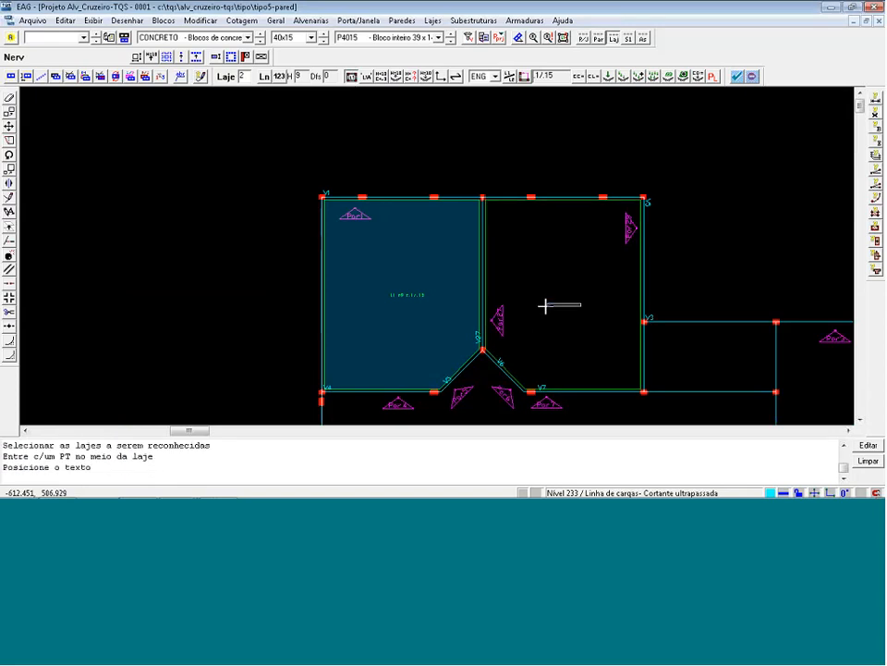
left_click(547, 303)
left_click(675, 347)
left_click(675, 351)
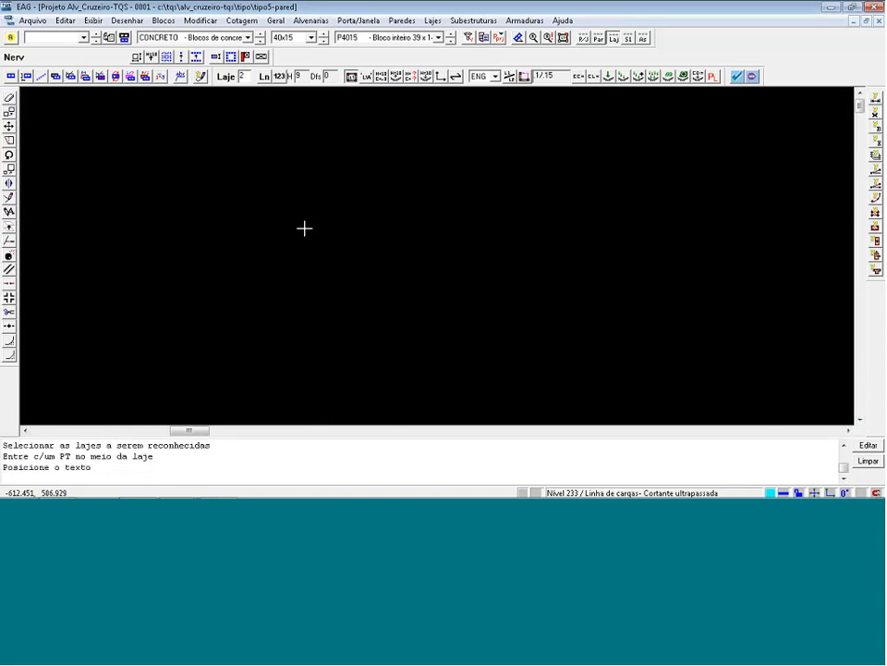
Save and close the Tipo5-Pared drawing, and open the Tipo6-LajCar masonry plan for editing.
key("alt+F4")
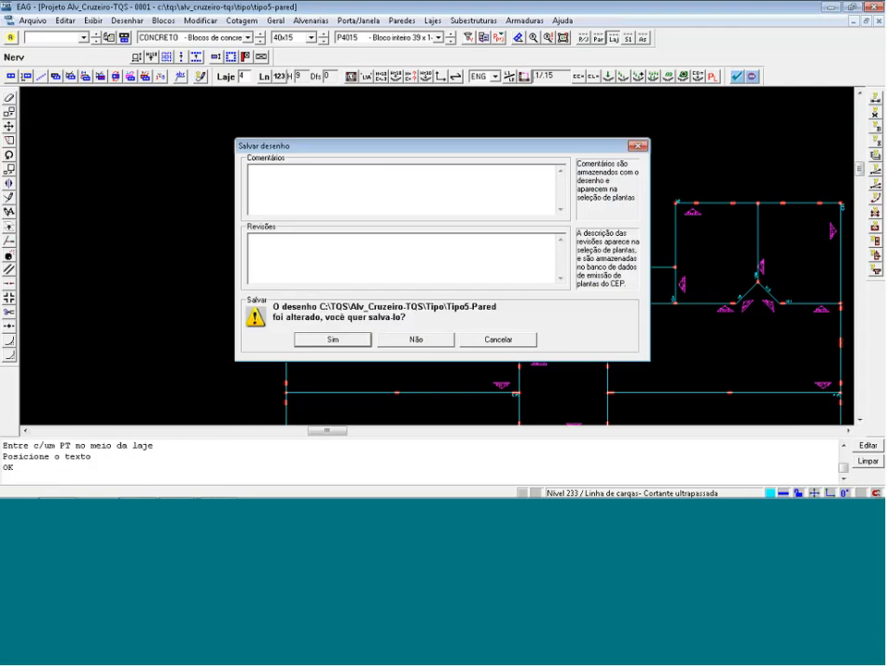
key("Return")
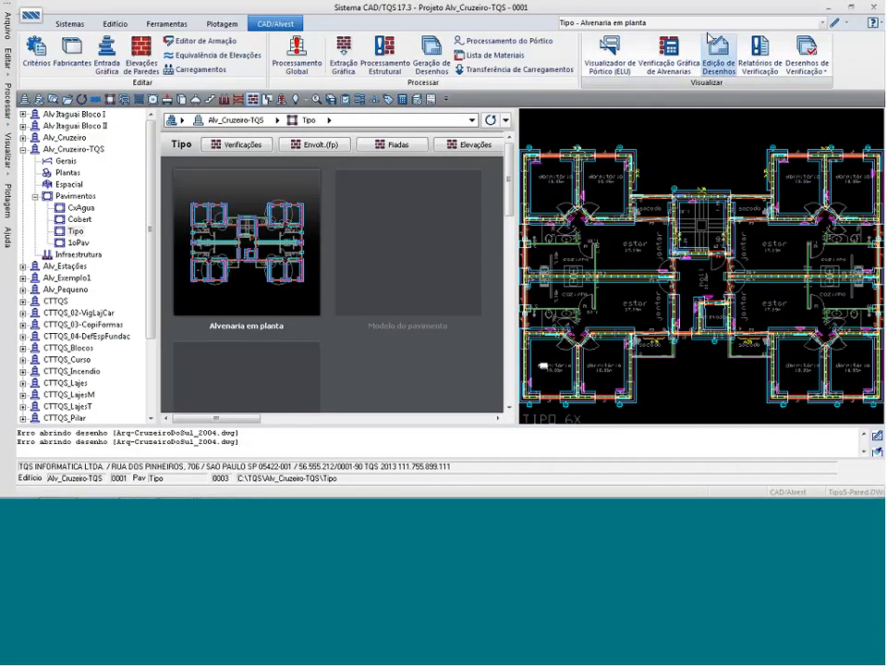
left_click(710, 23)
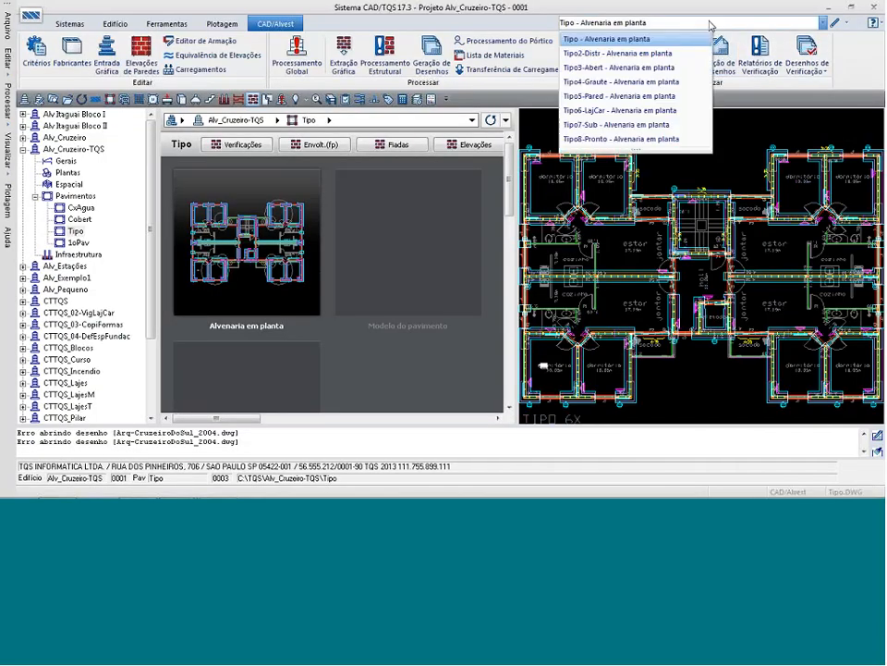
left_click(662, 112)
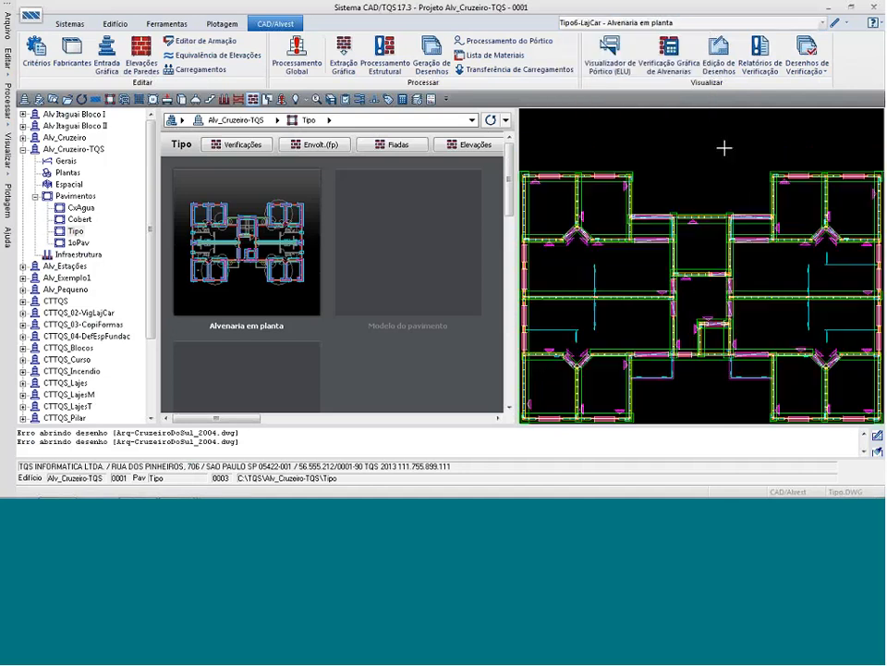
left_click(835, 22)
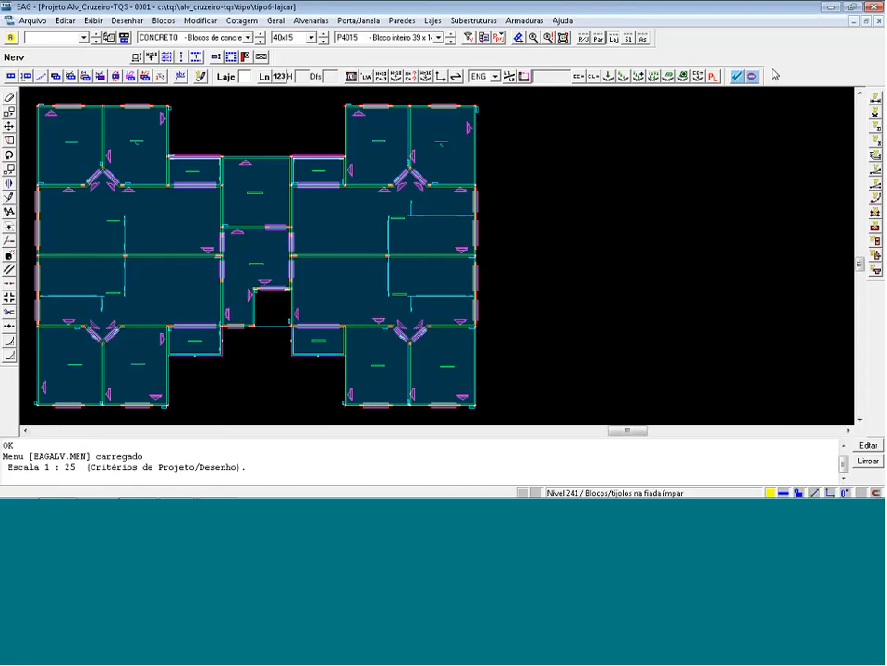
Delete the staircase slab between the two upper sacadas.
scroll(123, 340, "up", 4)
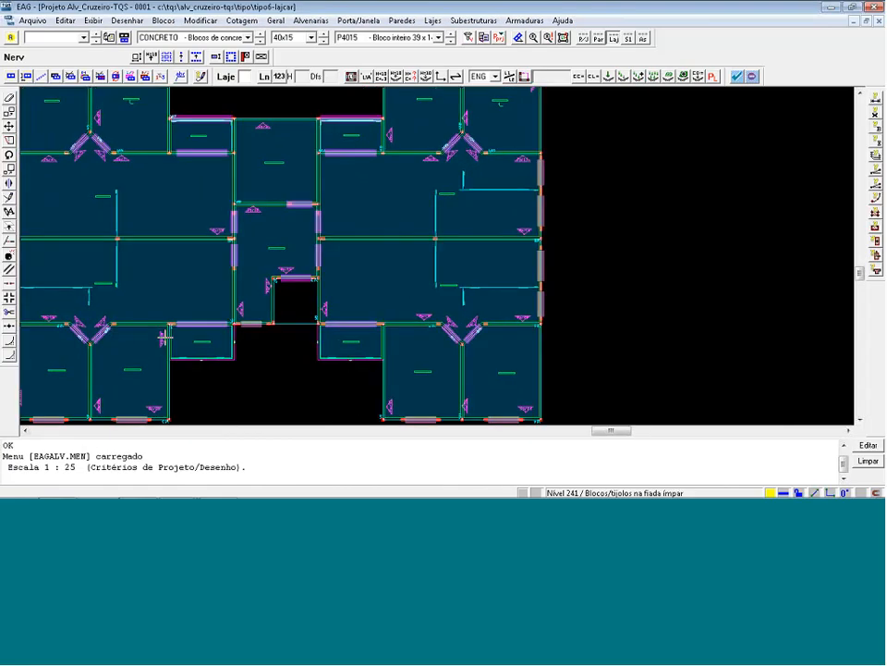
scroll(281, 363, "down", 3)
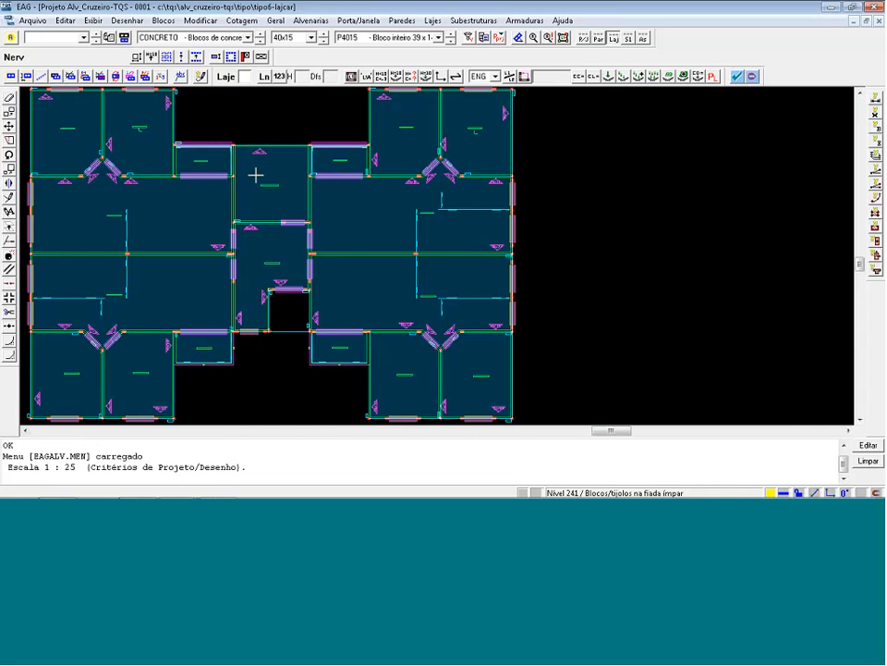
scroll(206, 130, "up", 1)
scroll(205, 131, "up", 4)
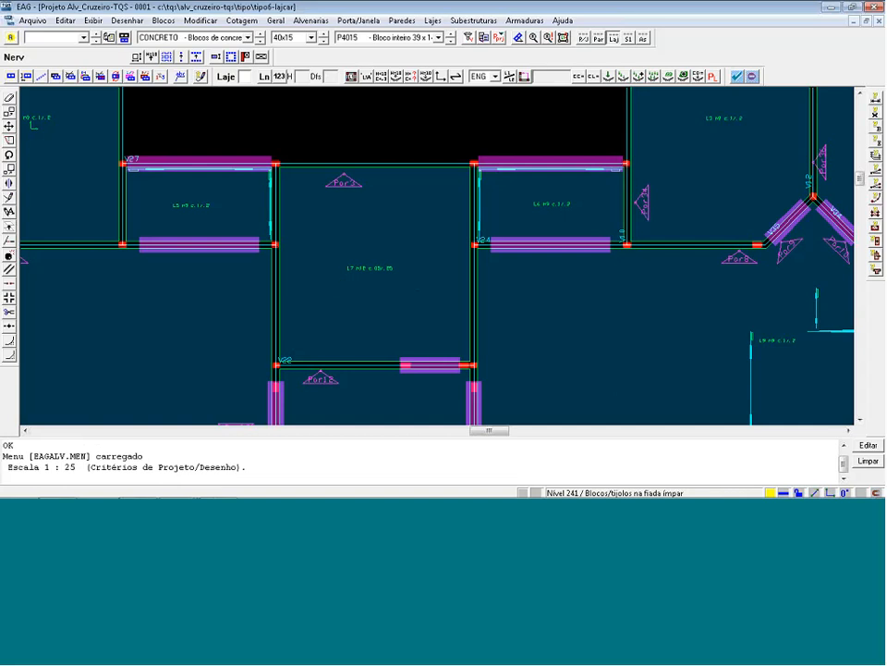
scroll(383, 283, "up", 1)
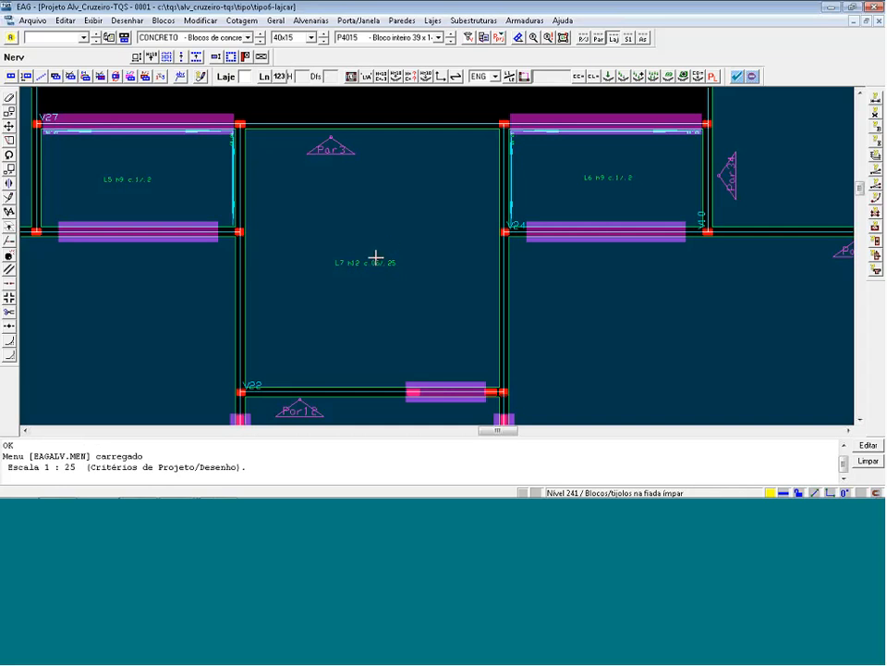
key("Delete")
scroll(223, 283, "up", 4)
key("Delete")
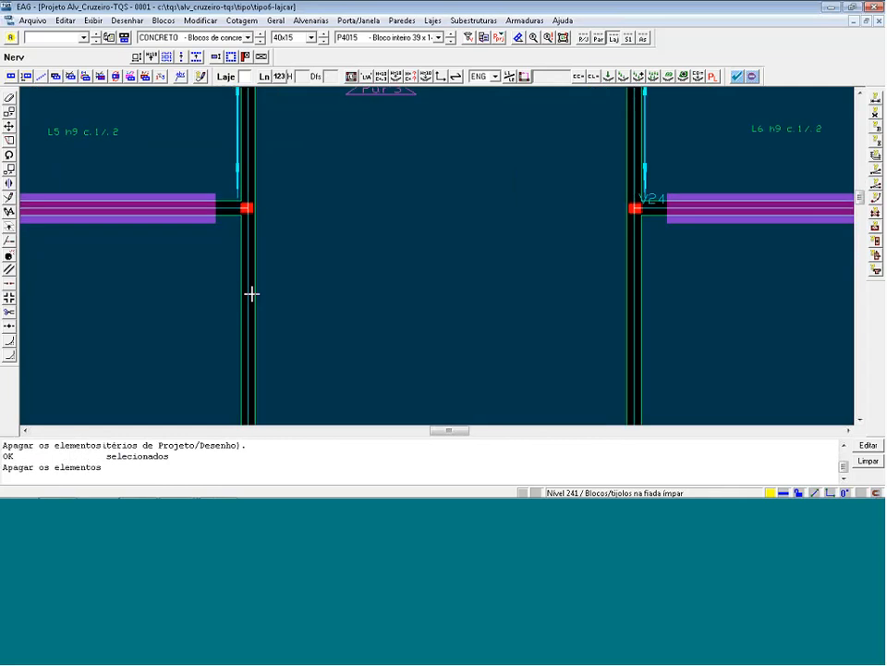
left_click(277, 305)
left_click(255, 296)
key("Delete")
scroll(294, 295, "down", 1)
scroll(294, 295, "down", 1)
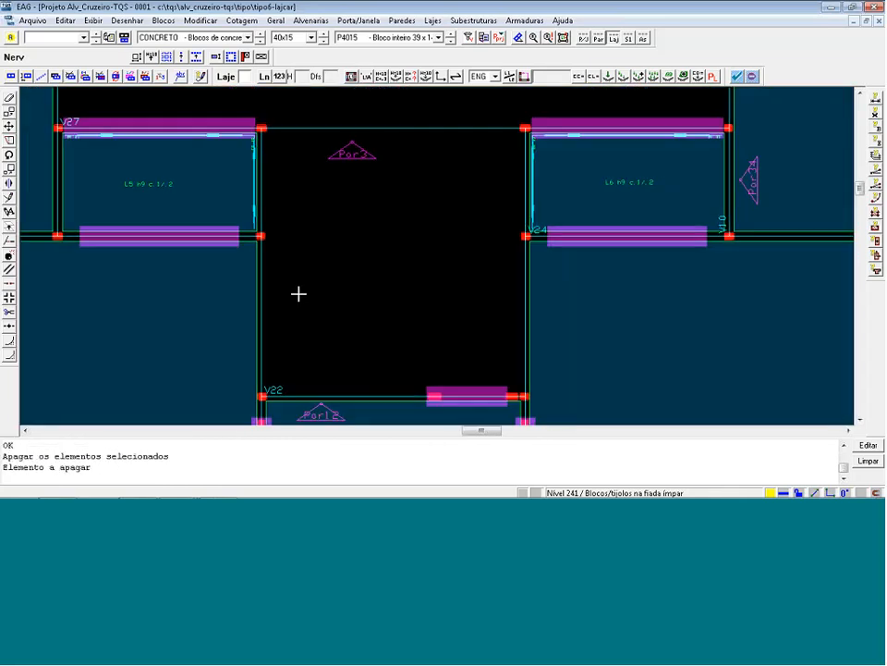
scroll(298, 294, "down", 1)
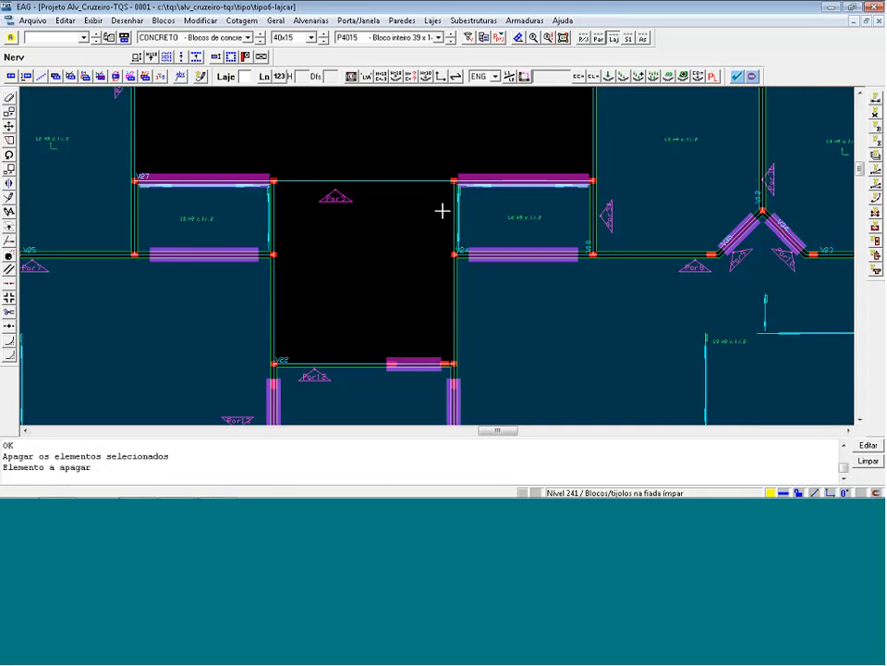
Turn on the display of the Alv-Tipo.DWG external reference to show the architecture and stair layout.
left_click(481, 40)
left_click(238, 166)
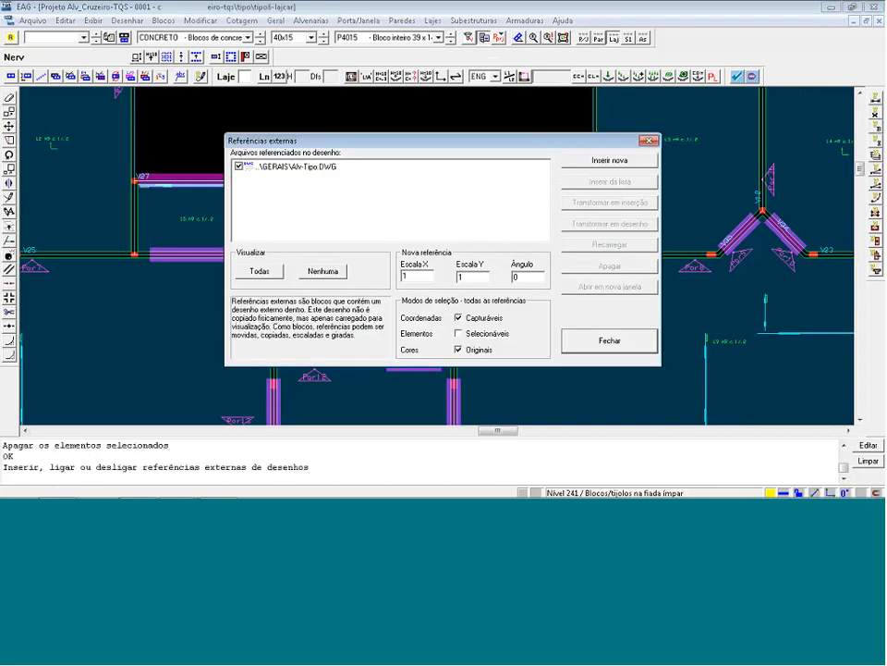
left_click(584, 341)
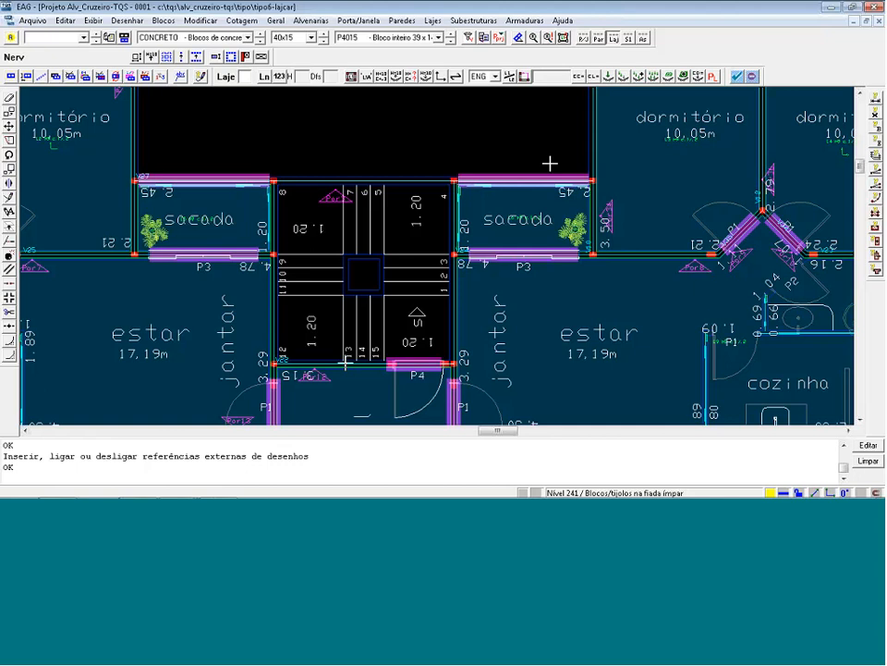
Switch to the wall tools and set the linear distributed load's permanent value to 1,15 tf/m.
left_click(598, 39)
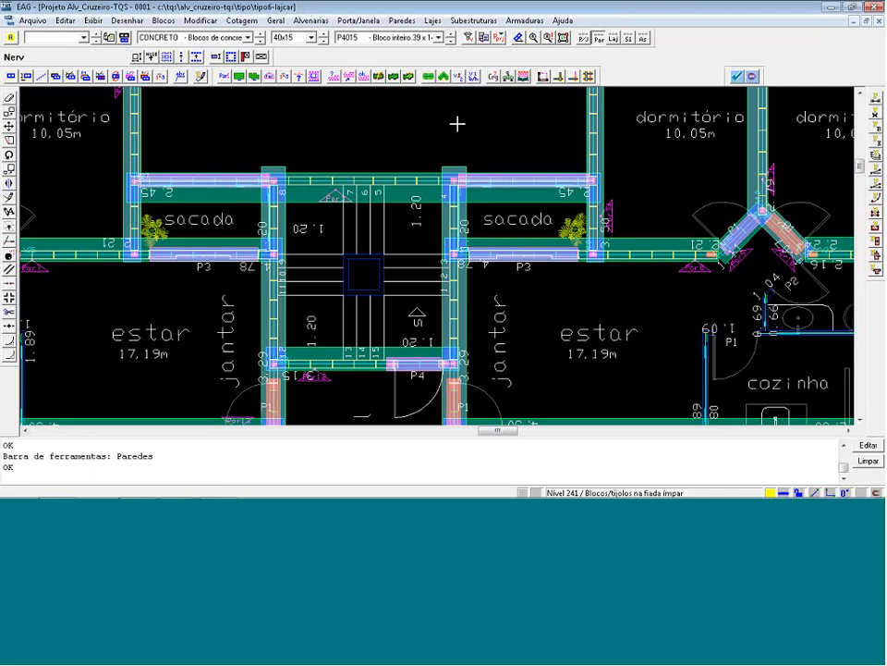
left_click(494, 76)
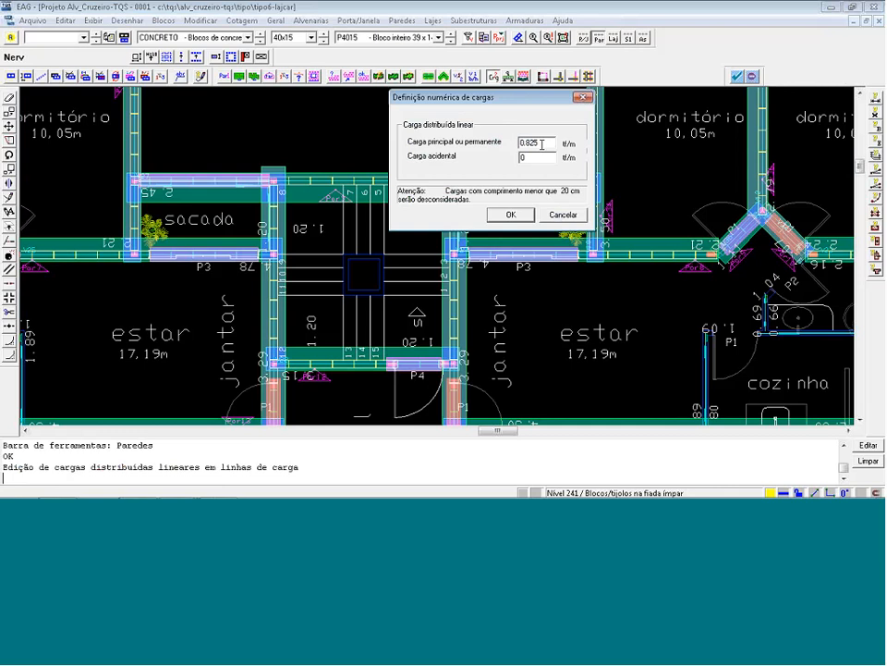
left_click_drag(541, 143, 506, 143)
type("1,1")
type("5")
left_click(499, 216)
Toggle coordinate capture off and on near the staircase's upper wall, leaving it switched on.
scroll(364, 167, "up", 1)
scroll(364, 166, "up", 3)
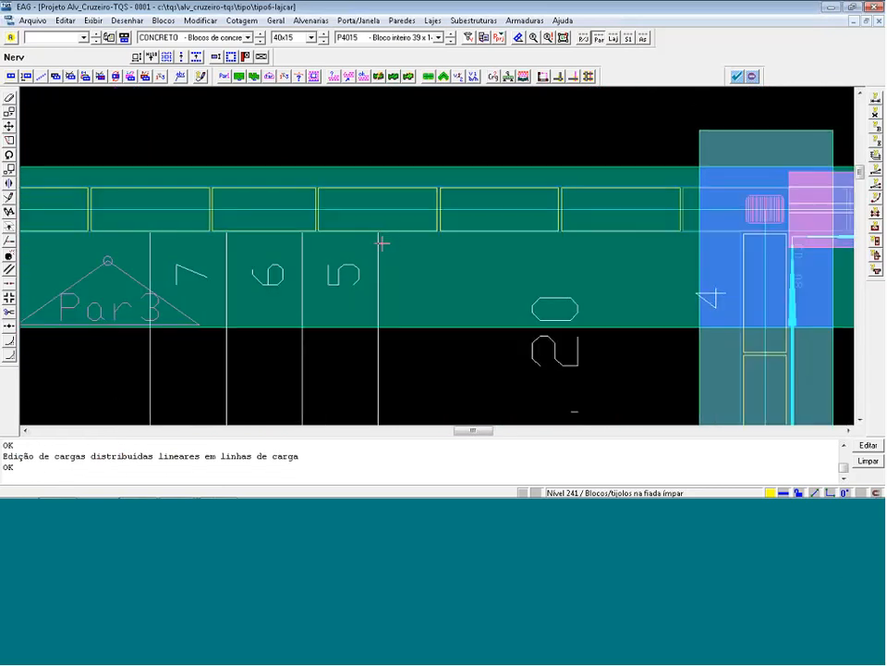
key("F3")
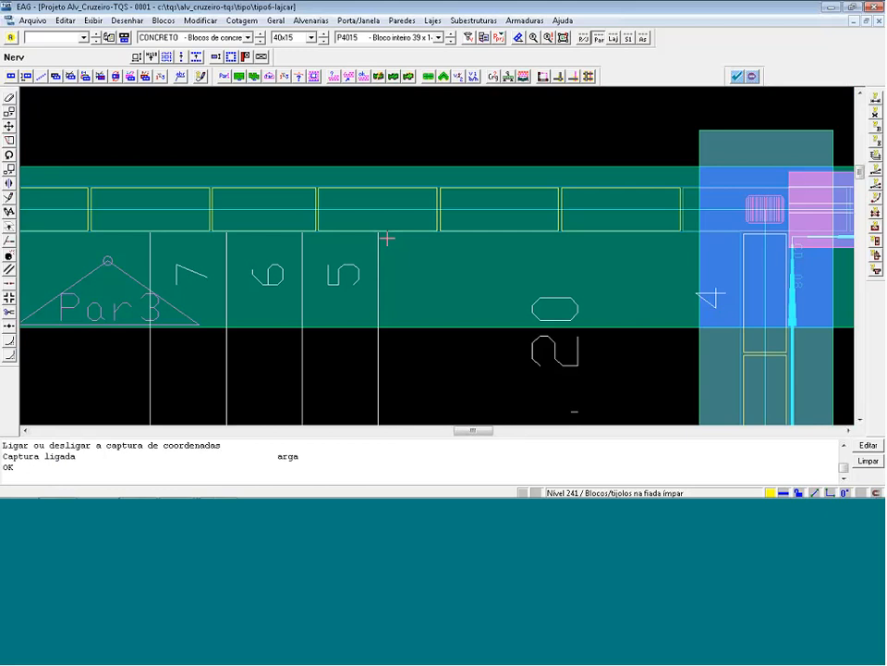
key("F3")
left_click(799, 492)
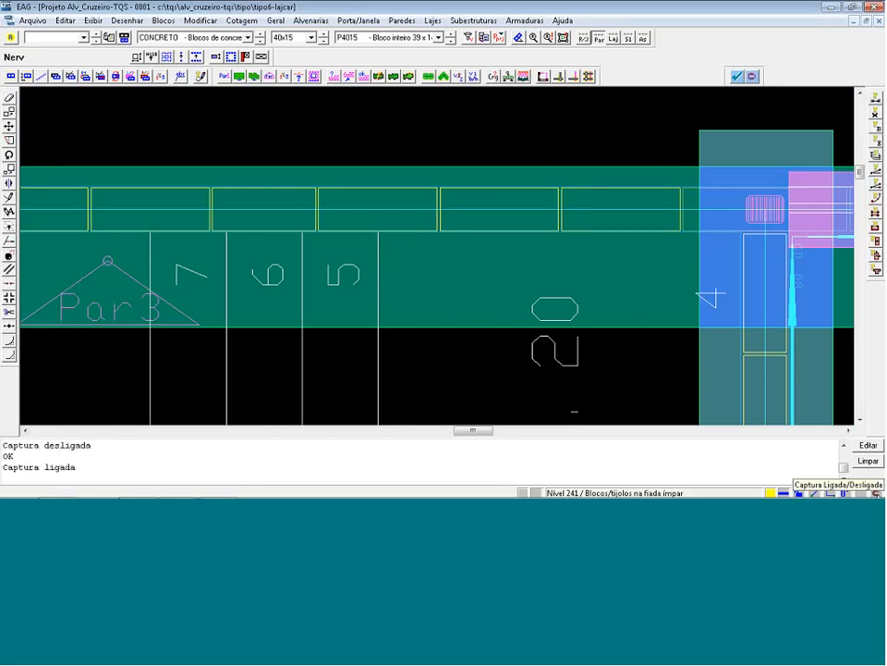
left_click(798, 492)
left_click(876, 493)
left_click(876, 494)
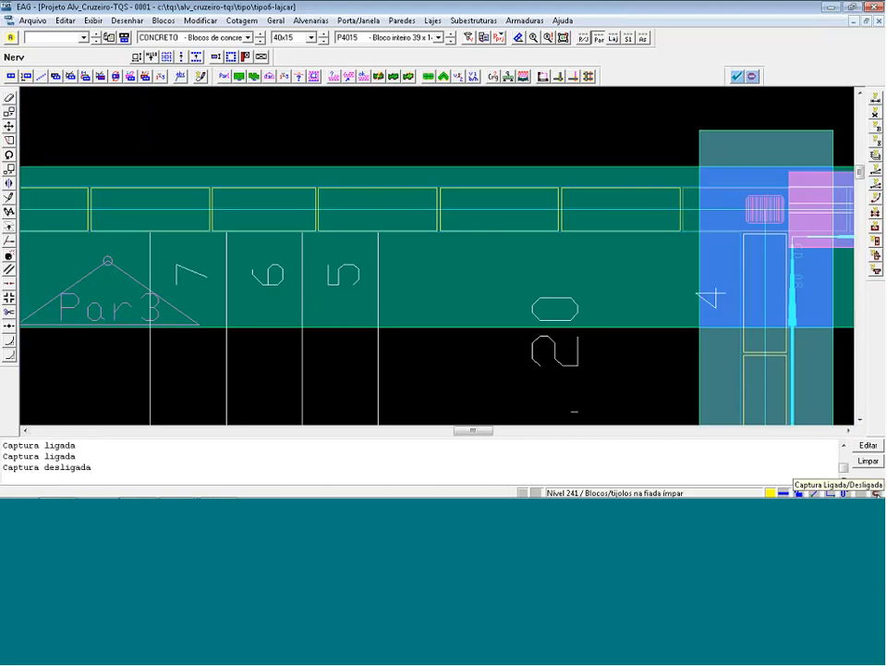
left_click(799, 492)
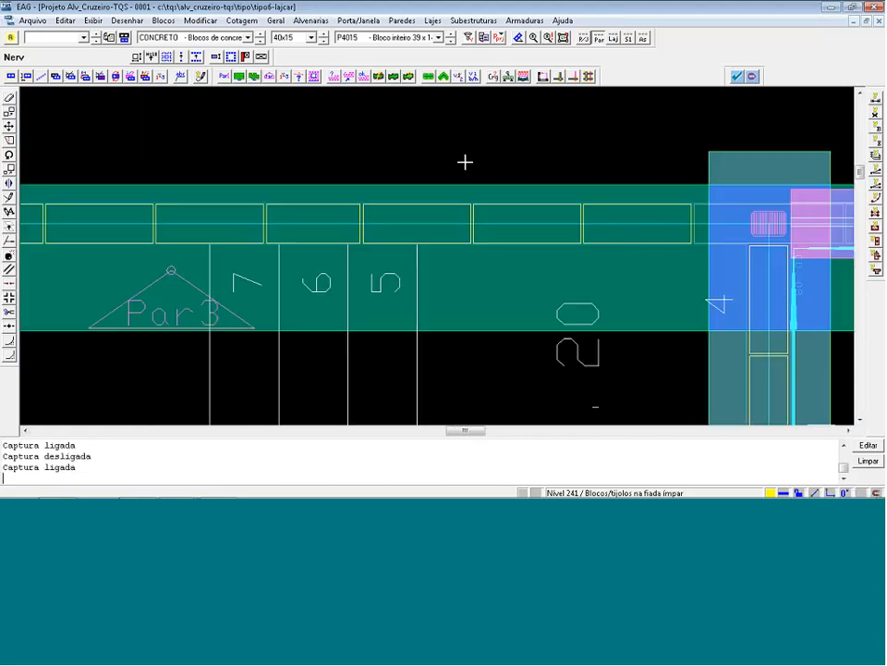
left_click(799, 492)
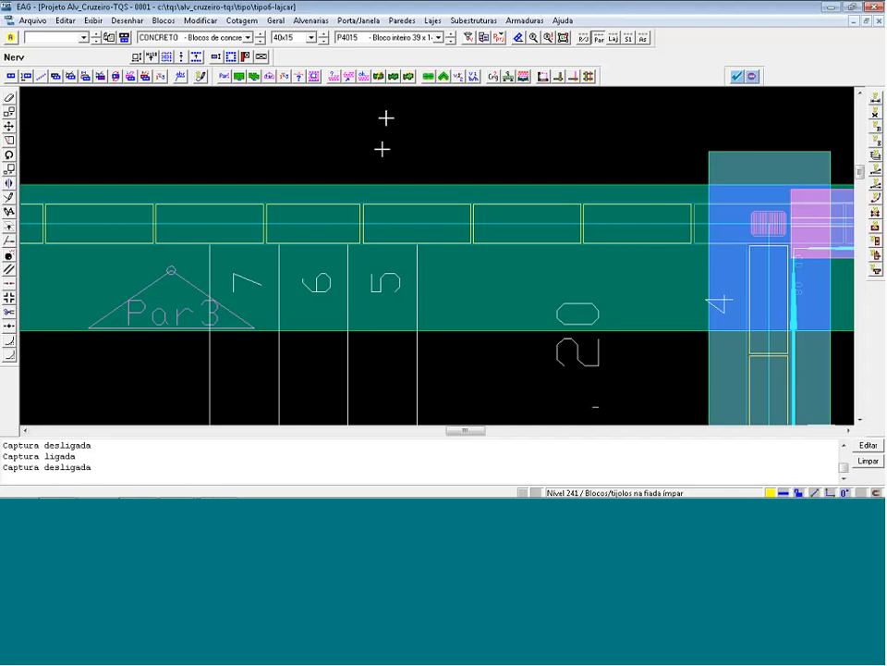
key("F3")
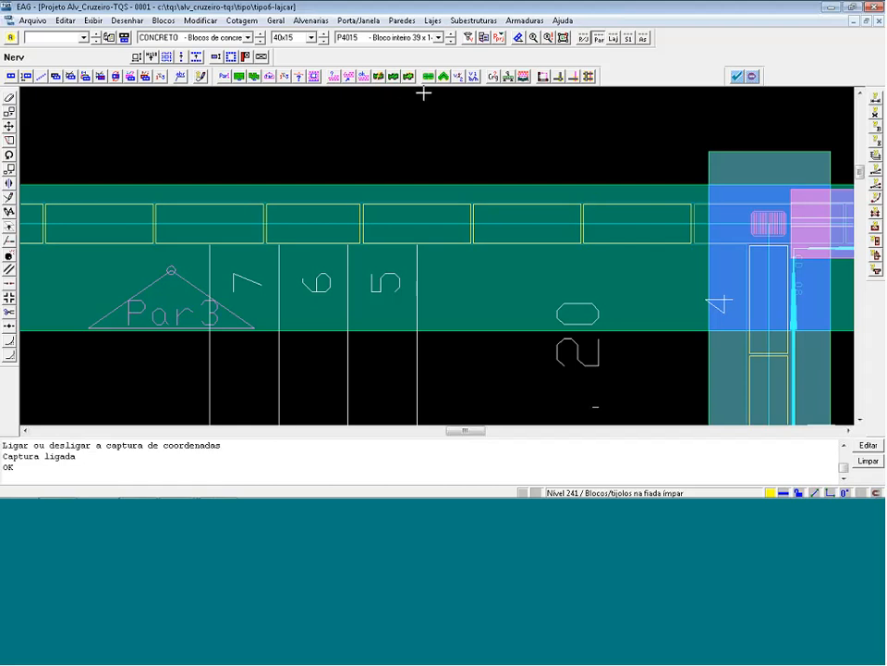
Insert a linear distributed load on the staircase's upper wall Par3, from the outer line of step 5 to the corner beside step 4.
left_click(508, 76)
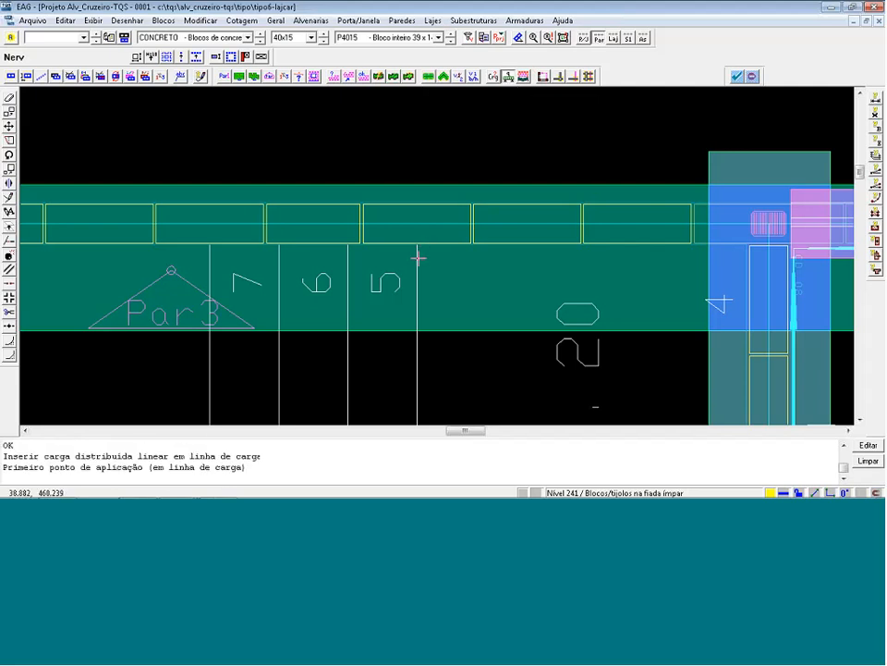
key("a")
key("e")
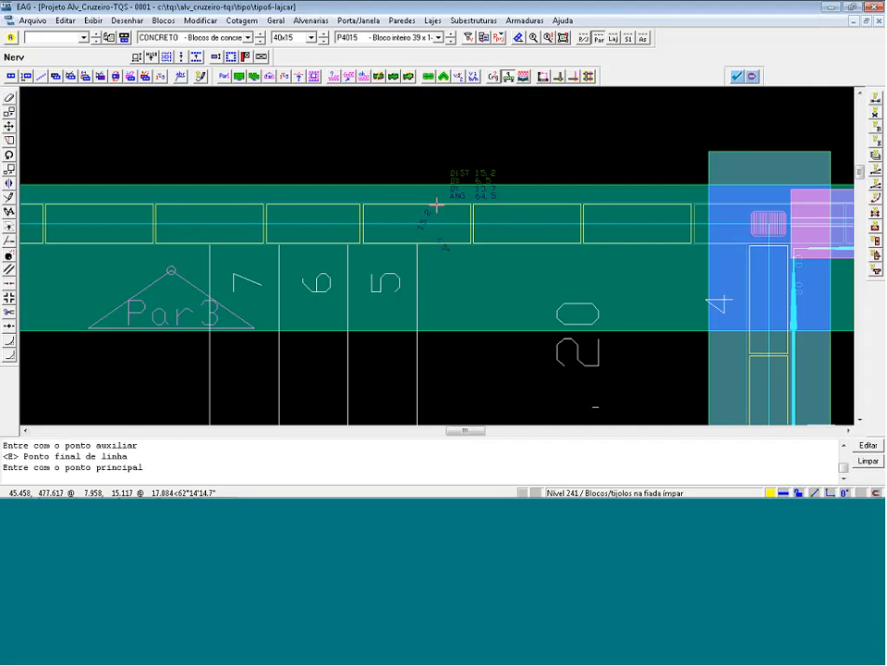
key("s")
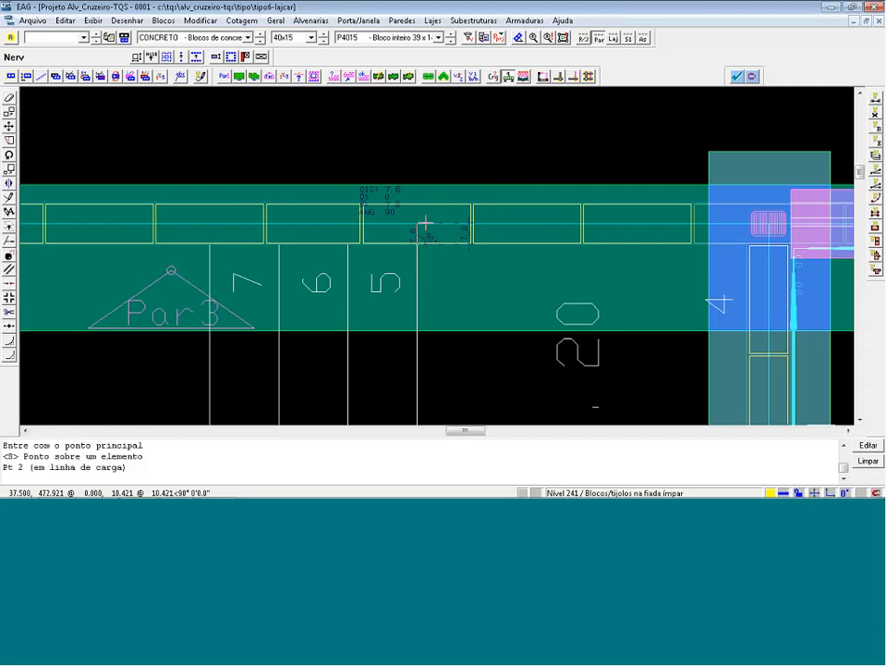
left_click(761, 265)
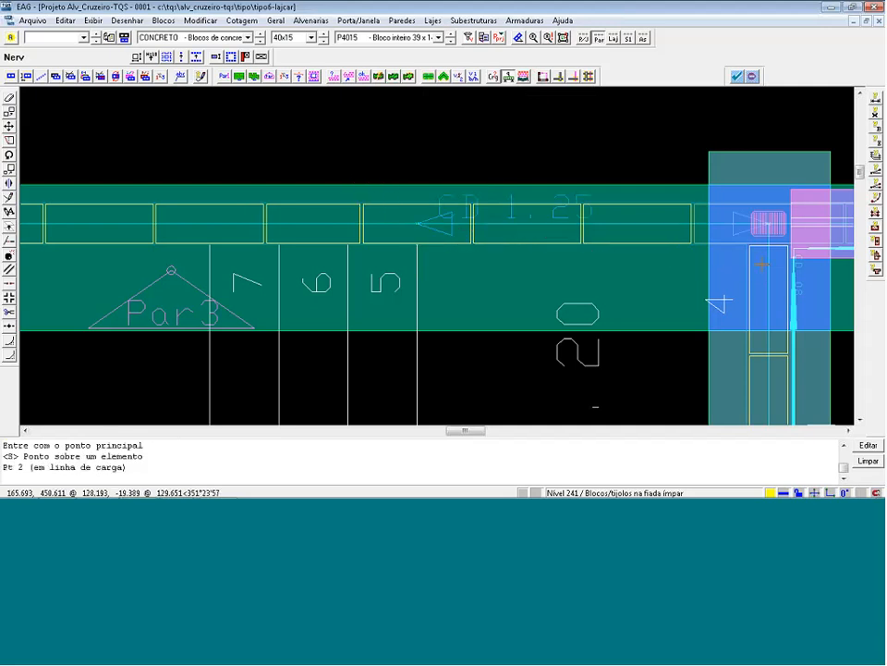
key("e")
scroll(674, 176, "down", 1)
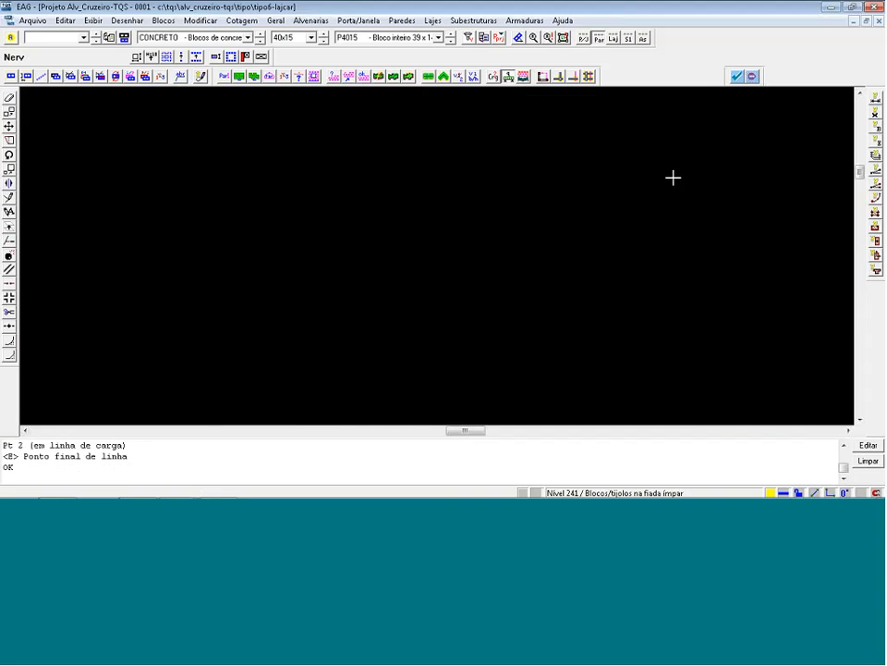
Insert a linear distributed load on the wall between the staircase and the right sacada, from the step 3 corner up to wall Par3.
scroll(663, 160, "down", 8)
scroll(640, 148, "down", 2)
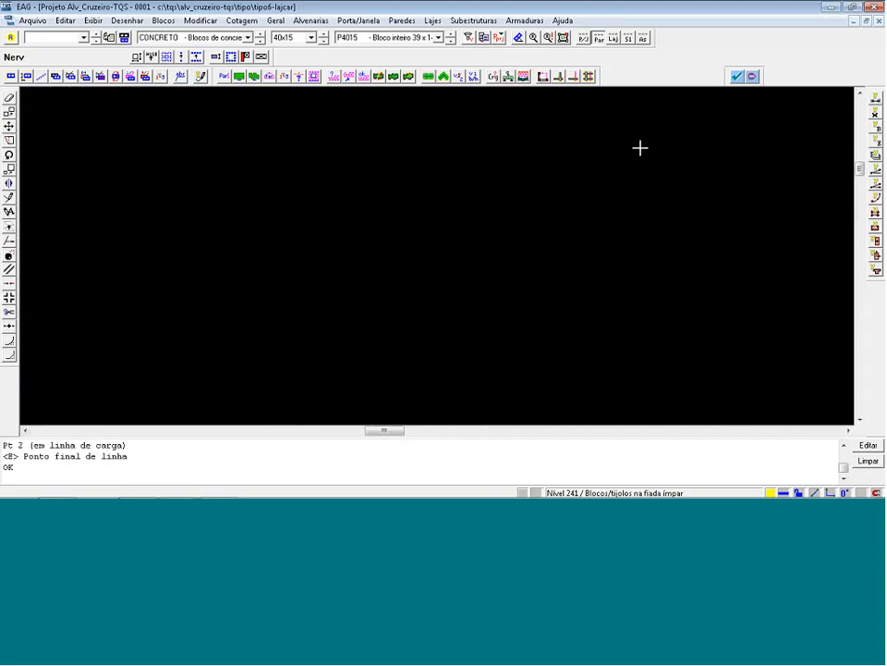
scroll(741, 270, "up", 3)
scroll(740, 270, "up", 4)
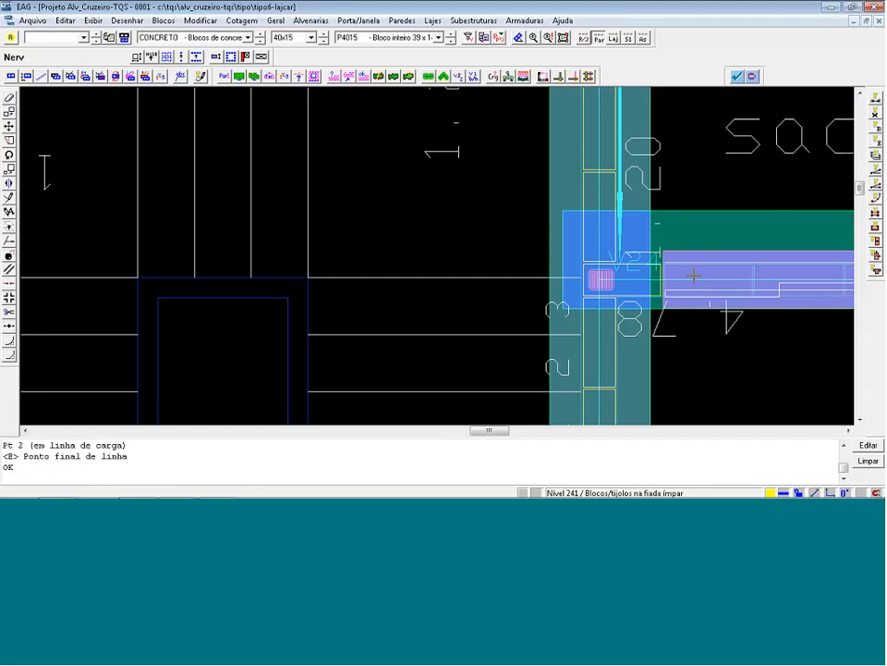
left_click(507, 77)
scroll(620, 278, "up", 3)
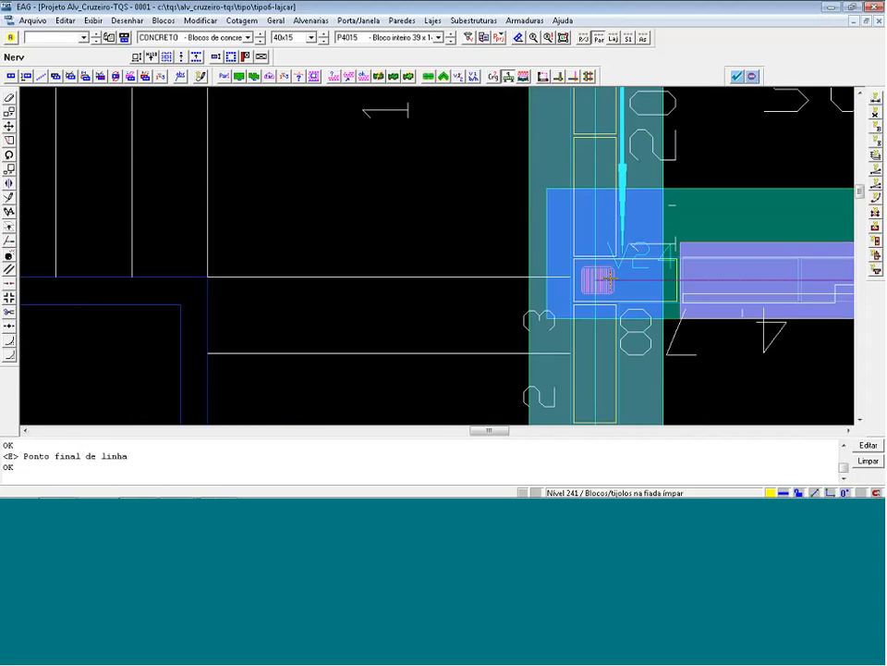
key("e")
scroll(658, 294, "down", 11)
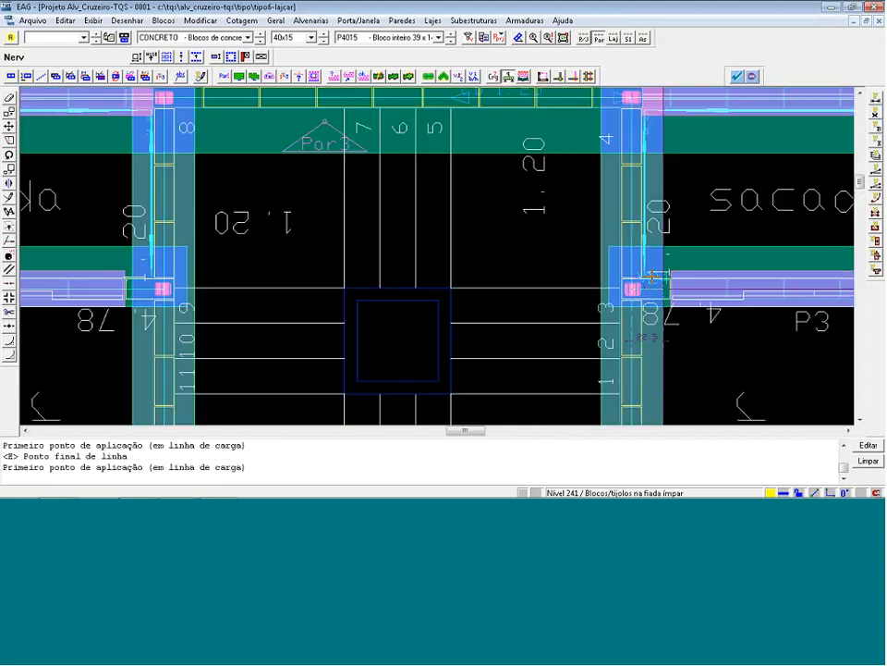
scroll(641, 246, "down", 3)
scroll(621, 131, "up", 4)
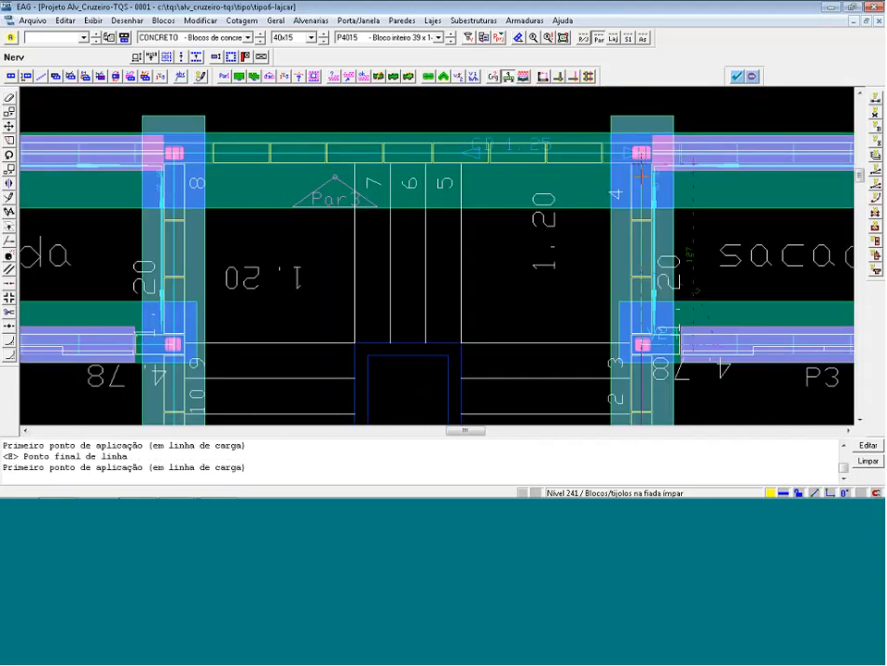
With orthogonal mode on, insert a linear distributed load on wall Par3 from the corner beside step 8 to the outer line of step 7.
scroll(147, 112, "up", 2)
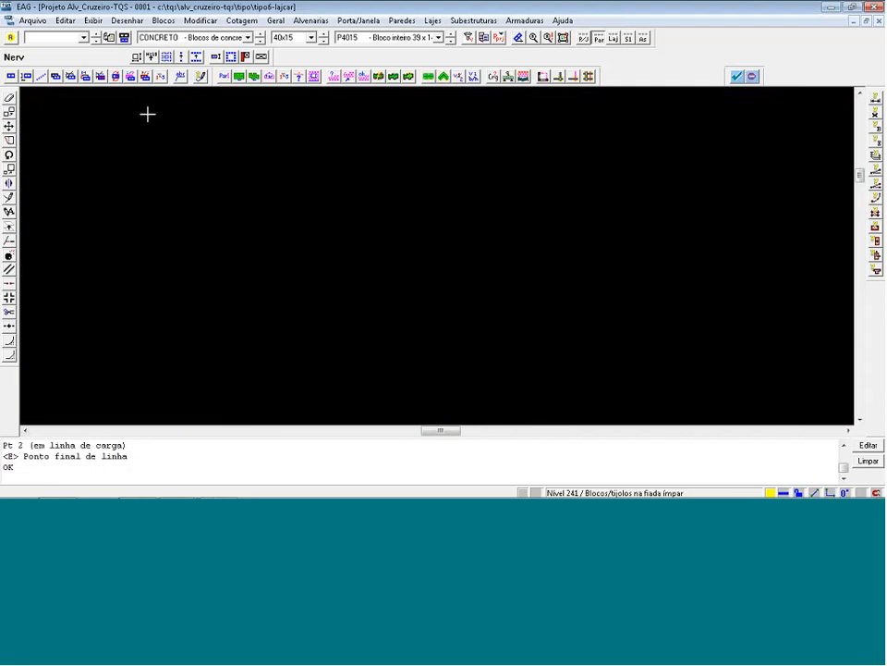
key("F8")
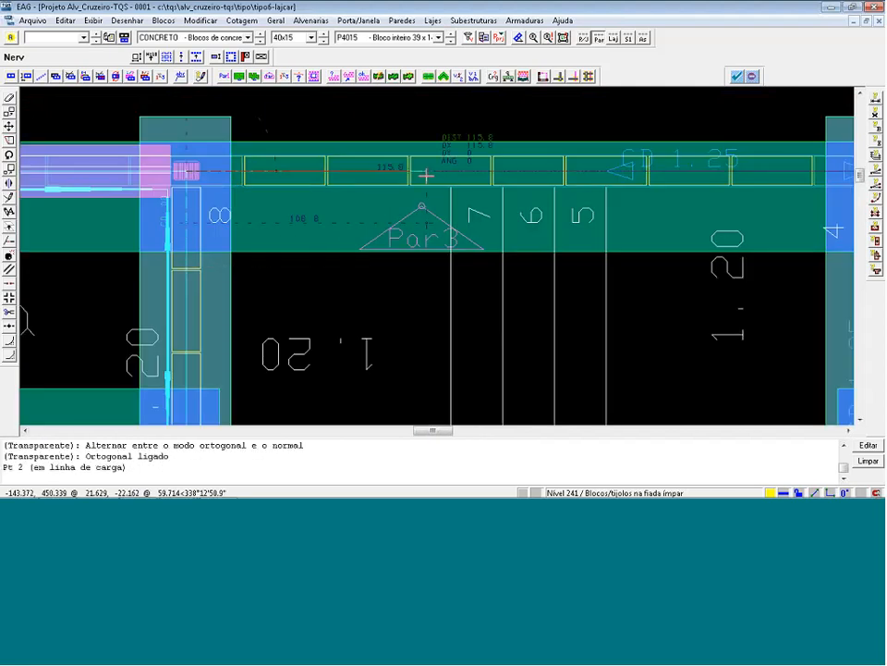
scroll(457, 97, "down", 4)
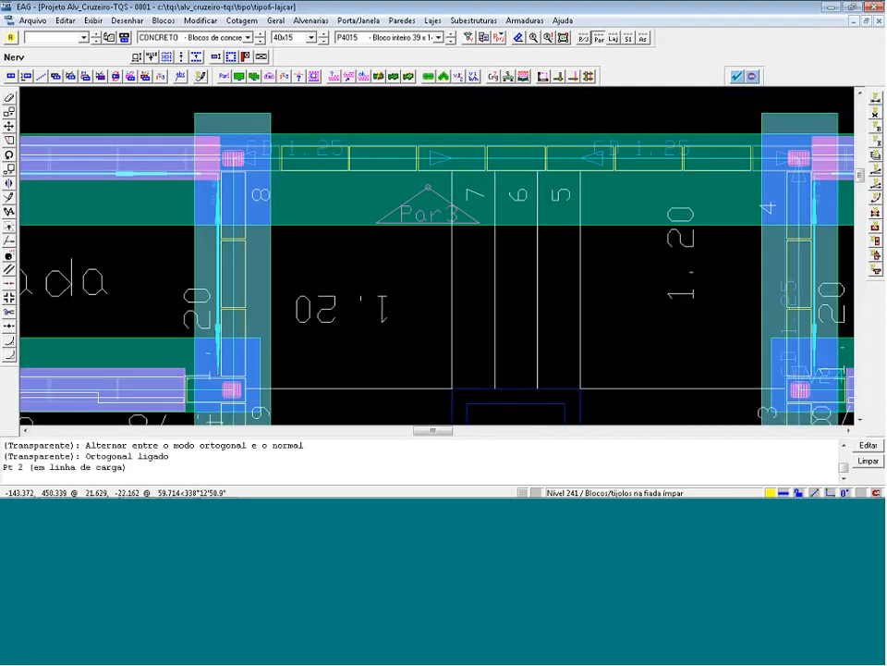
key("s")
key("Return")
scroll(259, 320, "up", 7)
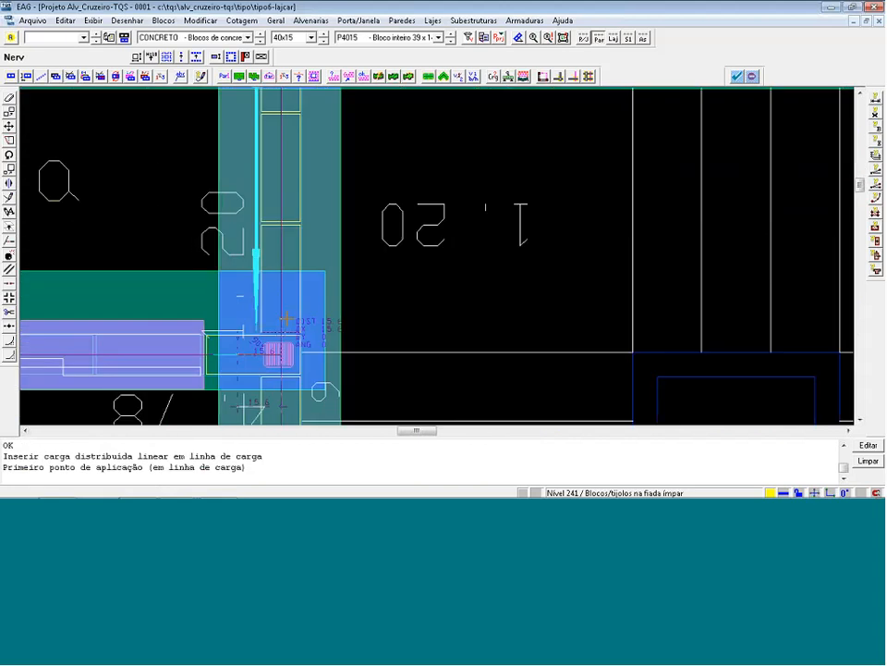
scroll(310, 258, "down", 2)
key("s")
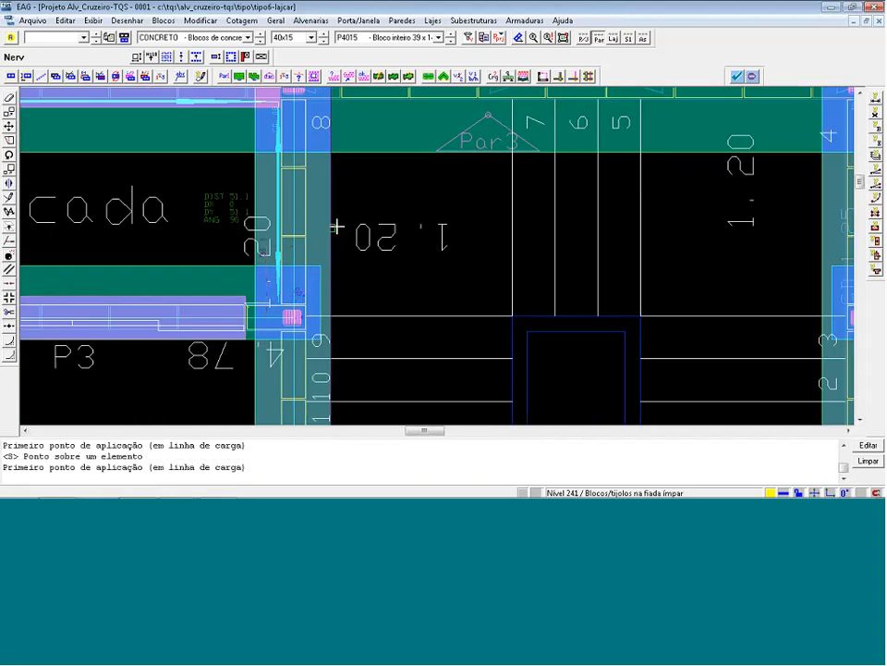
left_click(406, 114)
Try to insert a linear load on the left sacada's staircase wall from the step 9 corner to mid-wall, then undo it.
key("Return")
scroll(279, 303, "up", 1)
scroll(279, 303, "up", 1)
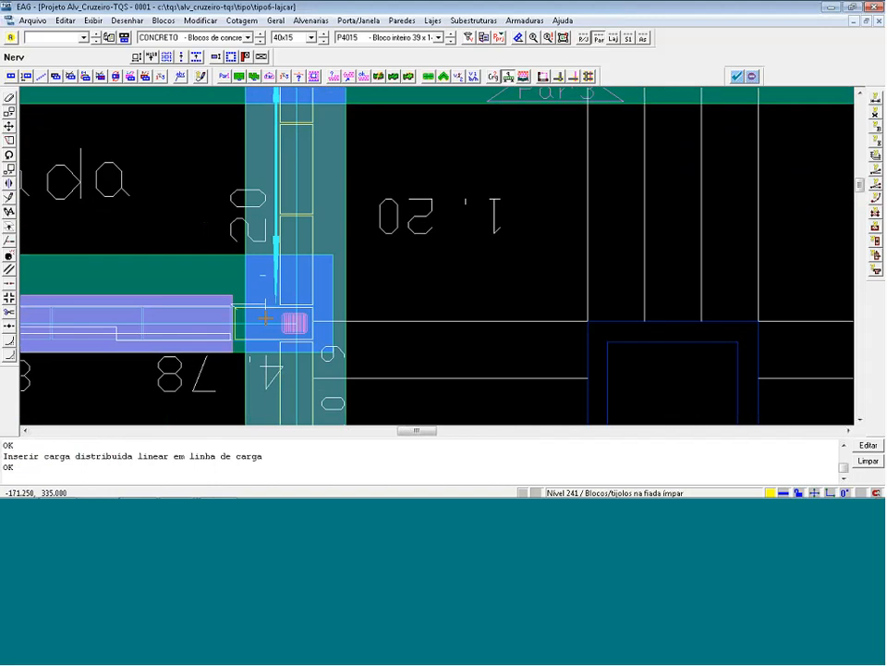
key("e")
scroll(335, 242, "down", 1)
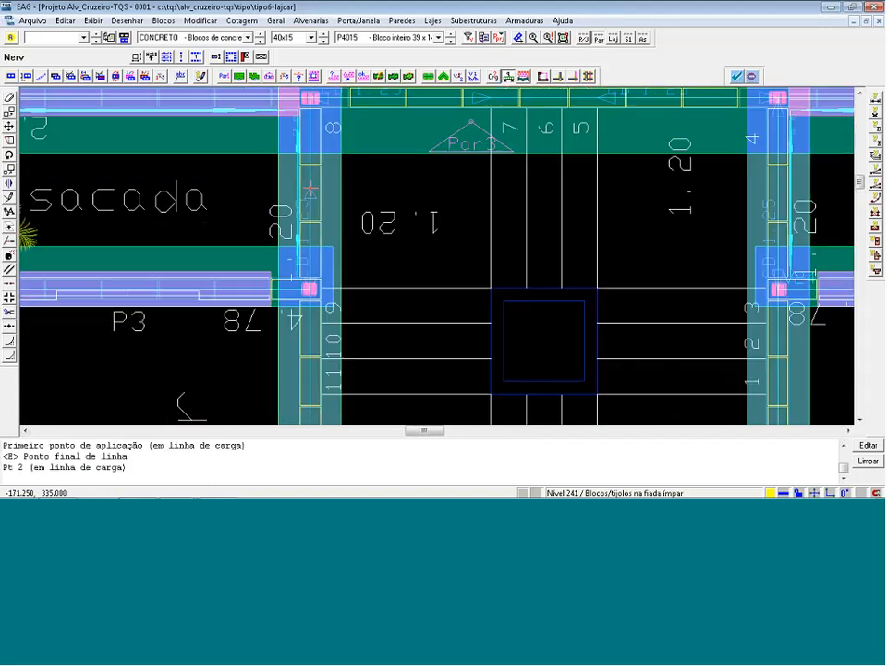
key("Return")
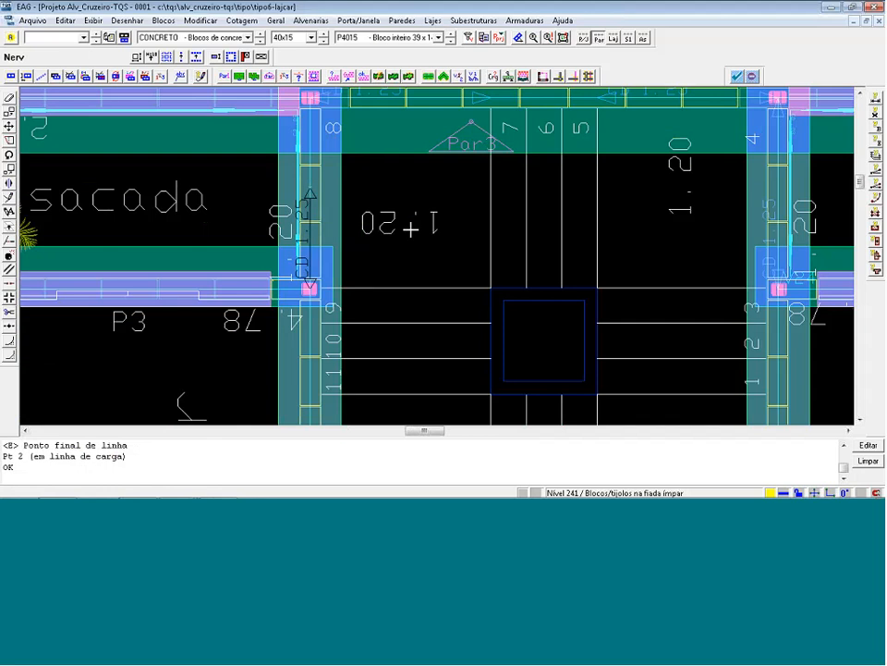
scroll(410, 231, "up", 1)
key("ctrl+z")
Insert a linear distributed load on the wall between the left sacada and the staircase, from the step 9 corner up to wall Par3.
left_click(509, 77)
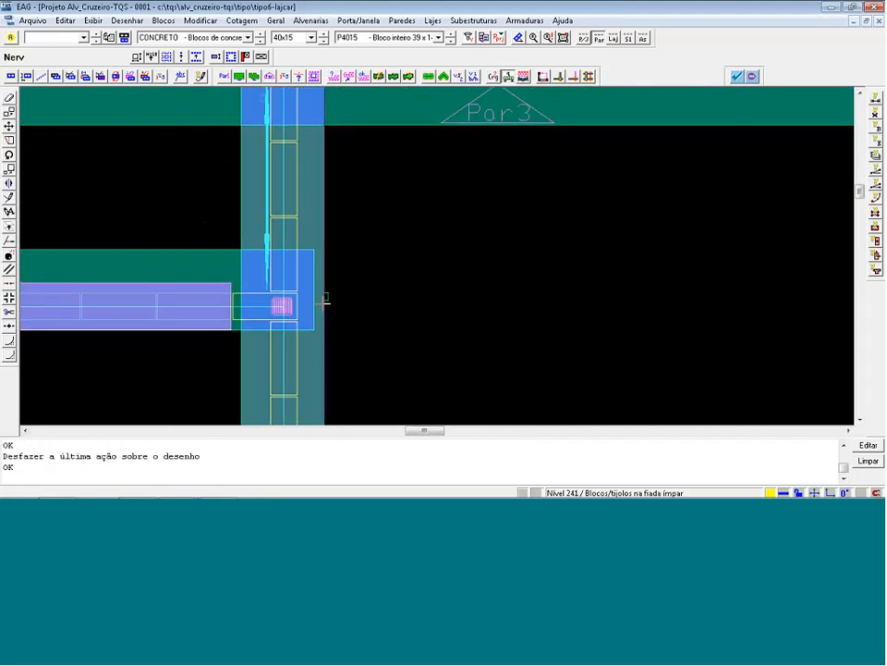
left_click(284, 305)
scroll(335, 321, "down", 2)
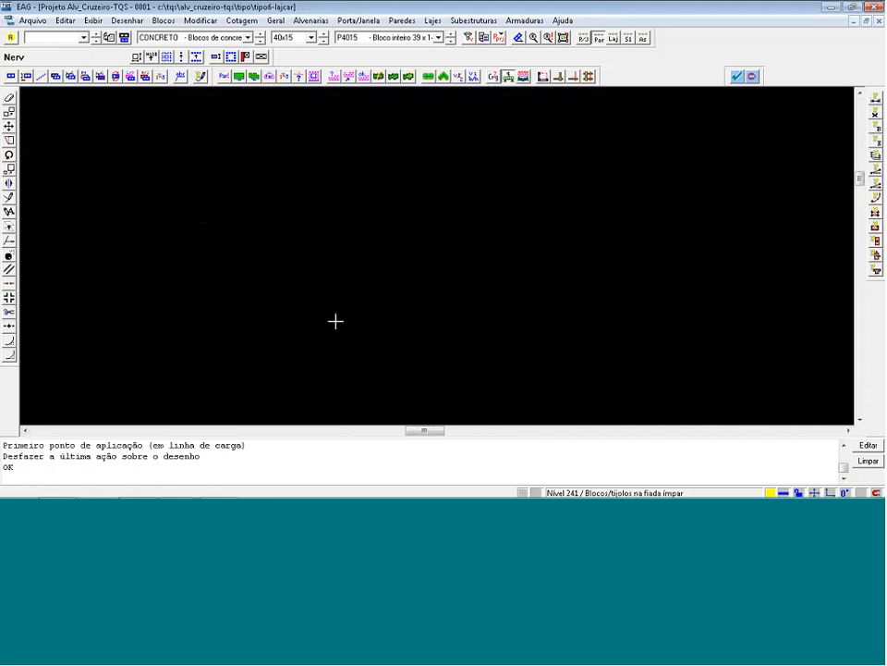
scroll(312, 196, "up", 1)
scroll(309, 196, "up", 3)
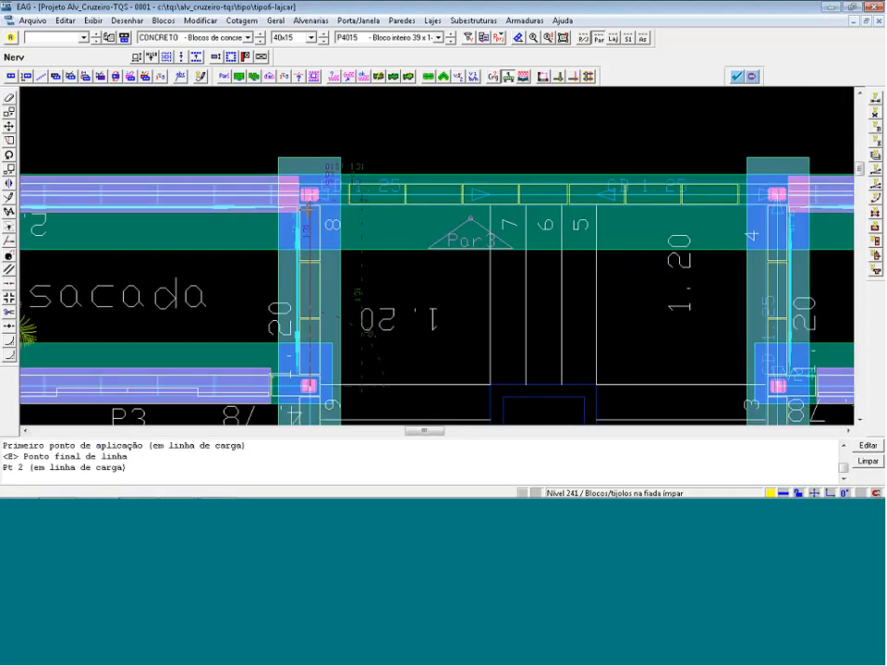
key("e")
scroll(310, 158, "down", 4)
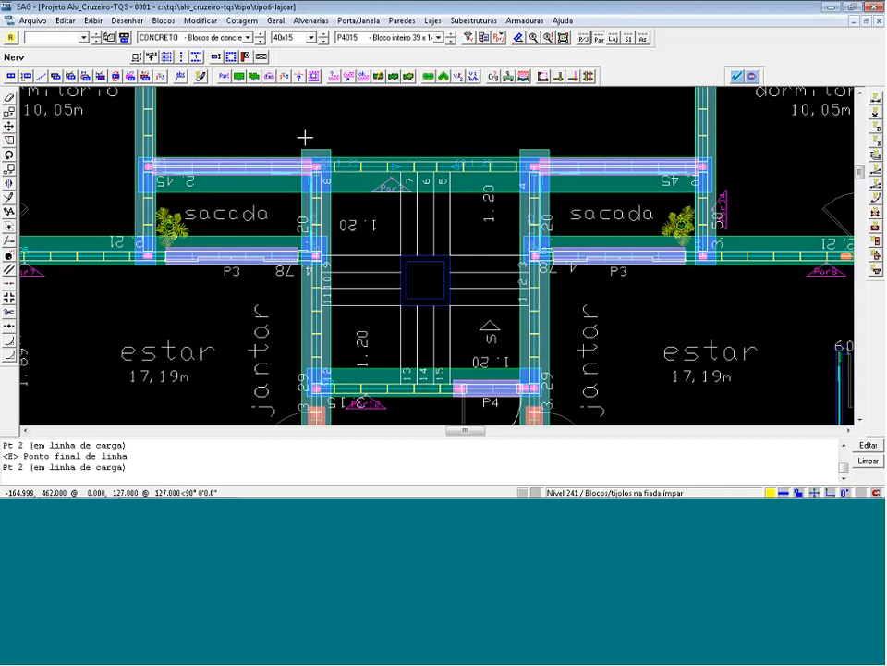
Insert a linear distributed load on the staircase's lower wall Par12, from the corner beside step 12 to the near line of step 13.
scroll(355, 404, "up", 5)
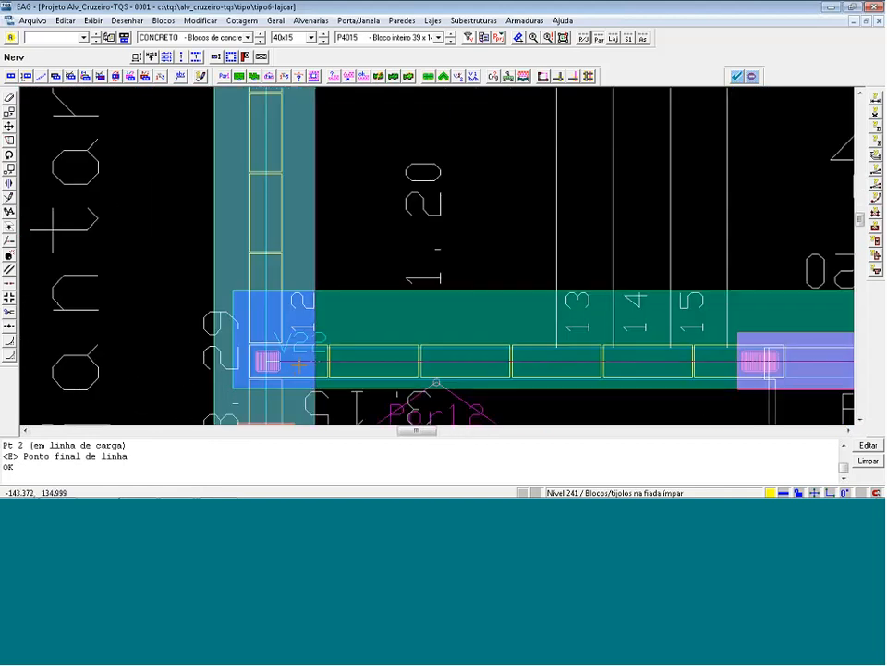
key("e")
key("e")
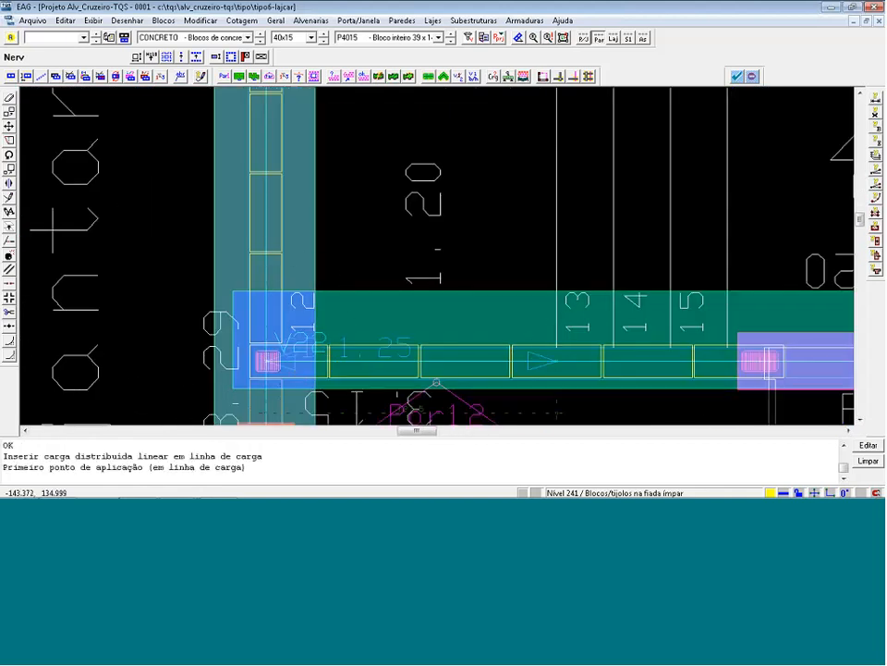
Insert a linear distributed load on wall Par12 from the outer line of step 15, across opening P4, to the far wall corner.
scroll(594, 352, "down", 3)
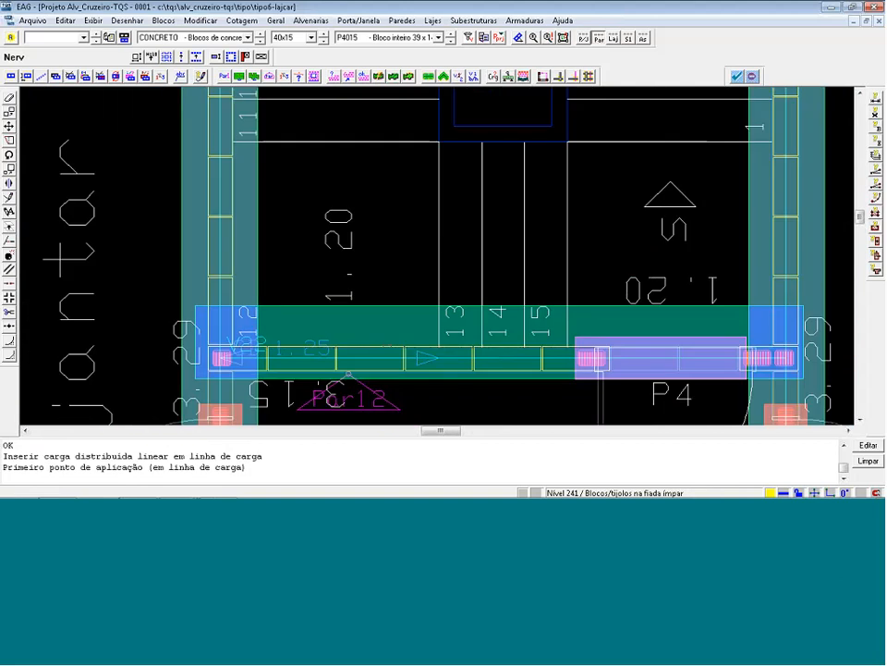
scroll(570, 366, "up", 3)
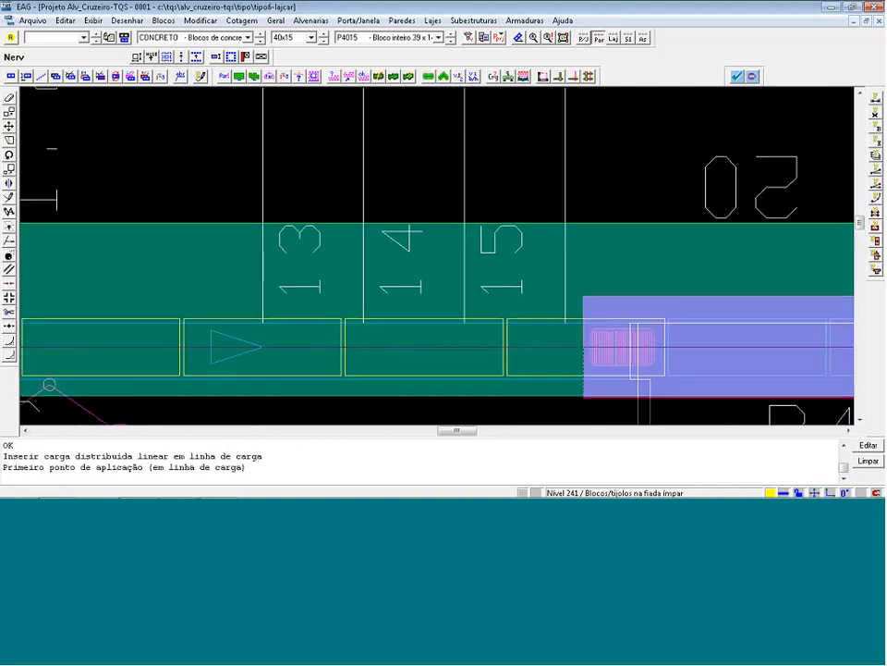
key("o")
key("e")
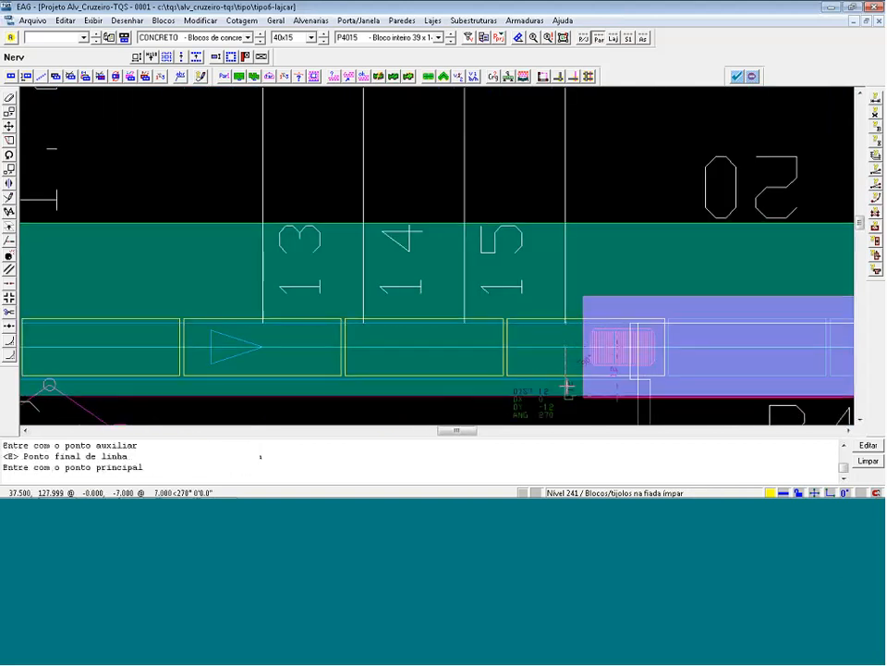
key("s")
scroll(538, 366, "down", 2)
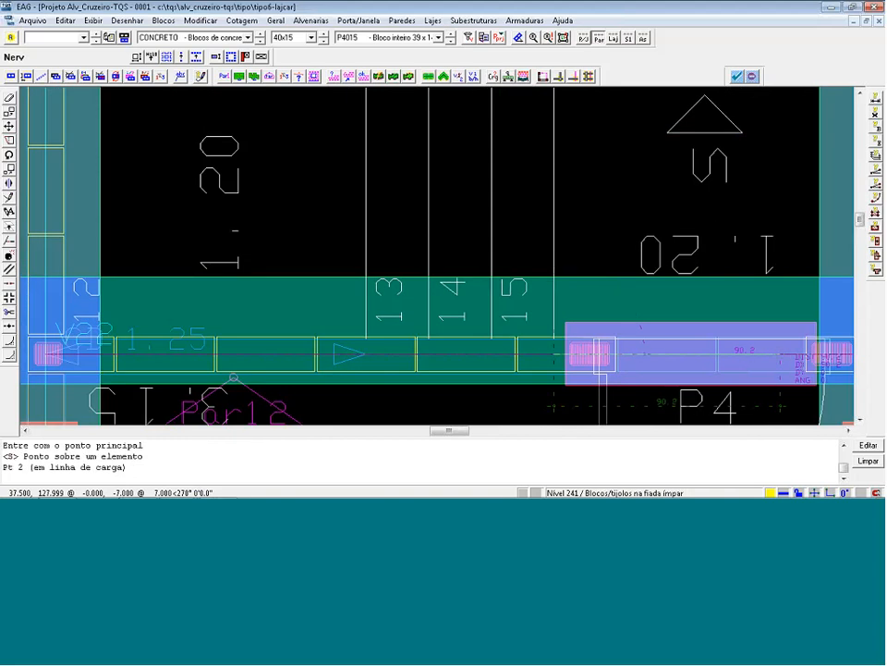
key("e")
scroll(783, 356, "down", 2)
Insert a linear distributed load on the staircase's right side wall, from the corner beside opening P4 up to the line of step 1.
scroll(751, 347, "up", 3)
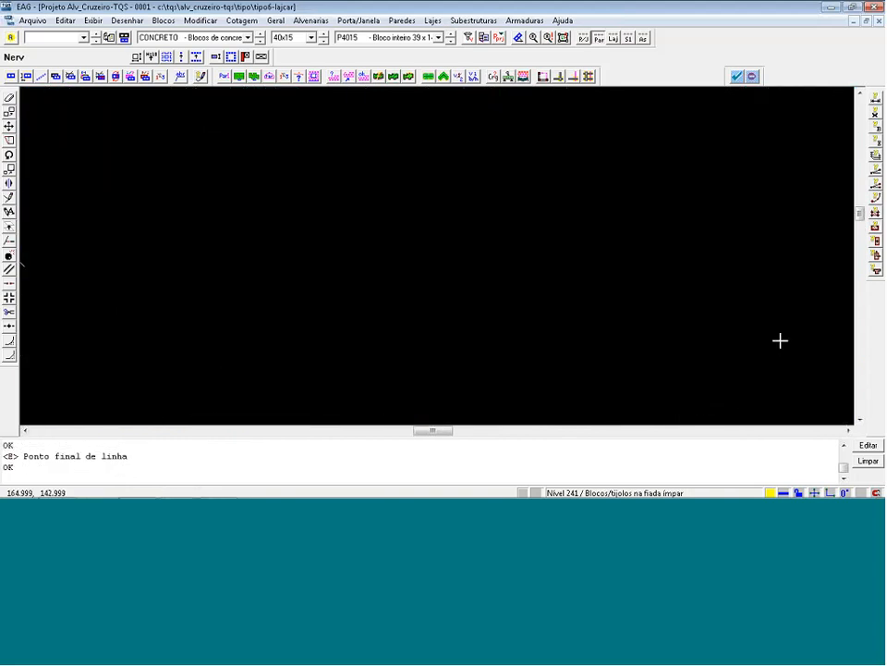
key("e")
scroll(737, 250, "down", 4)
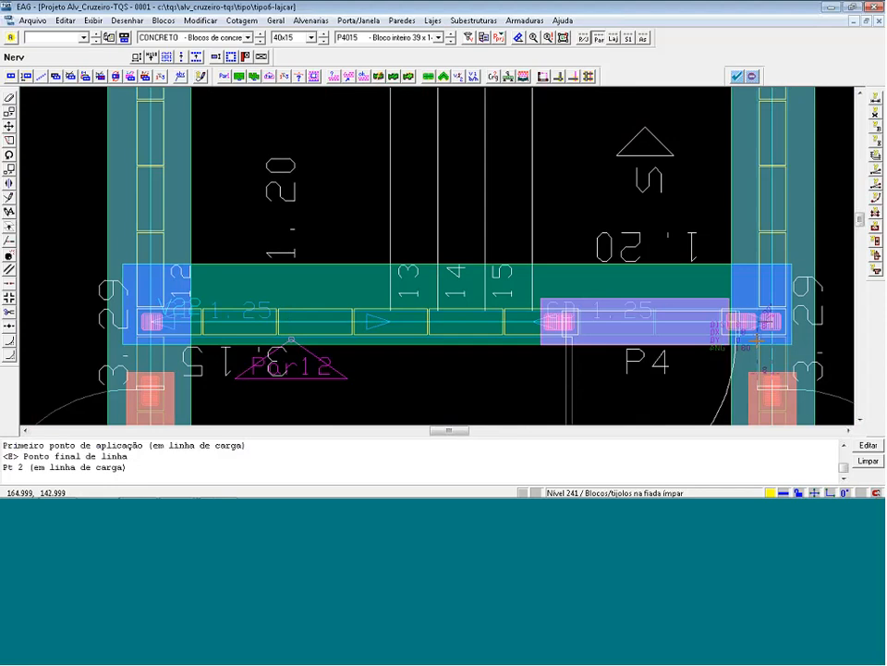
key("s")
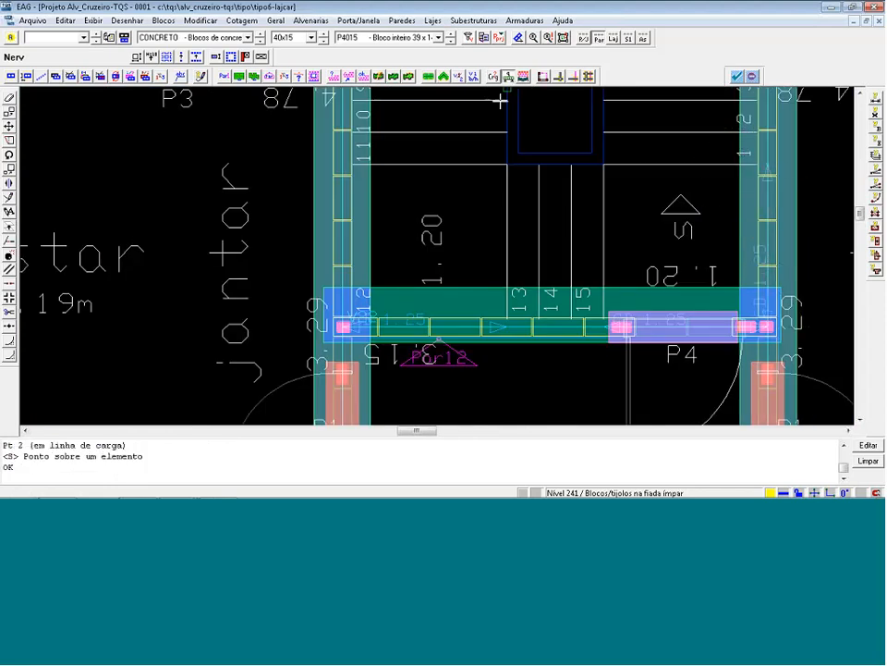
Insert a linear distributed load on the staircase's left side wall, from the step 12 corner up to the lower line of step 11.
key("Return")
scroll(361, 325, "up", 2)
scroll(359, 325, "up", 4)
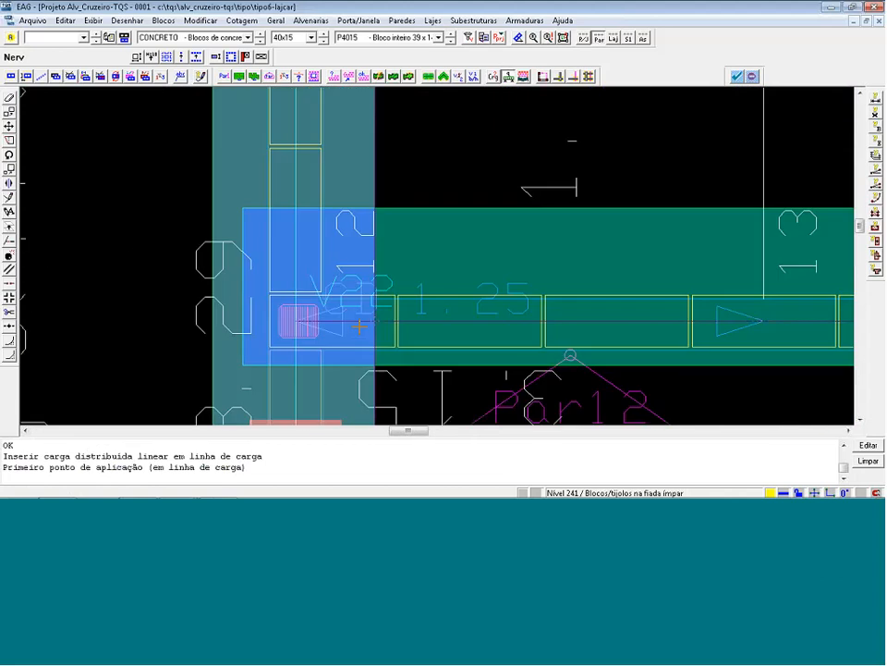
scroll(338, 366, "down", 3)
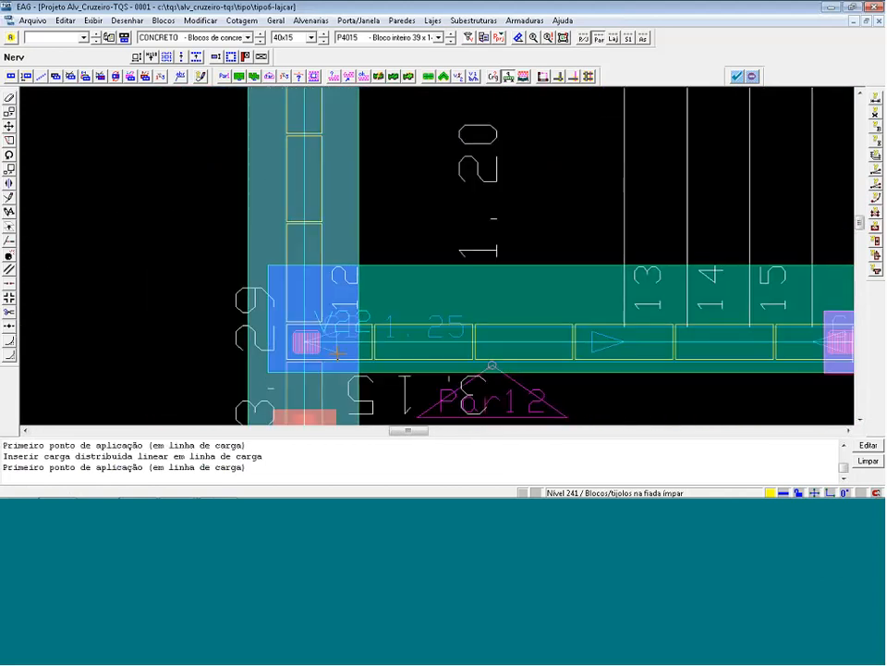
left_click(317, 325)
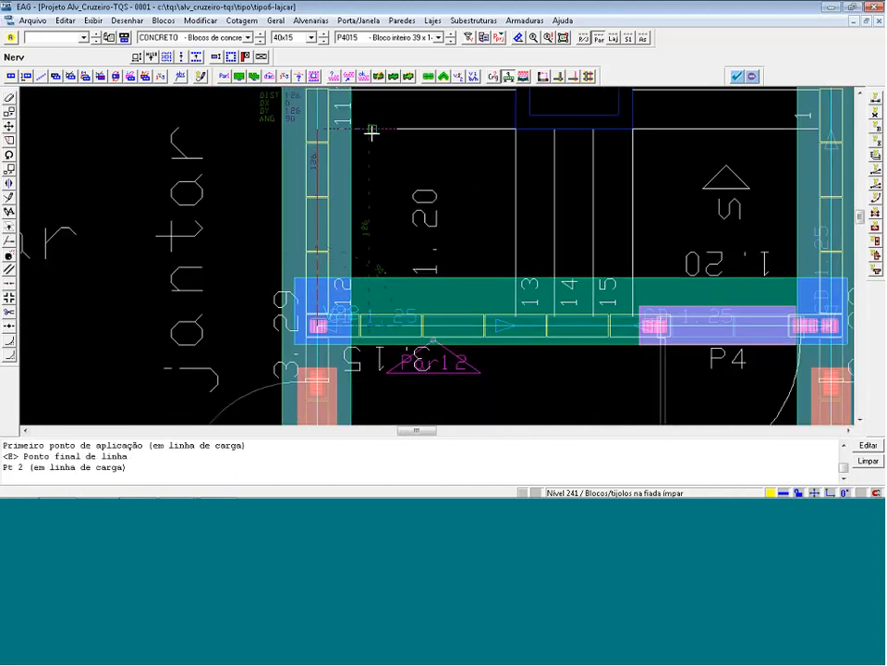
left_click(370, 134)
scroll(475, 381, "down", 3)
scroll(474, 380, "down", 1)
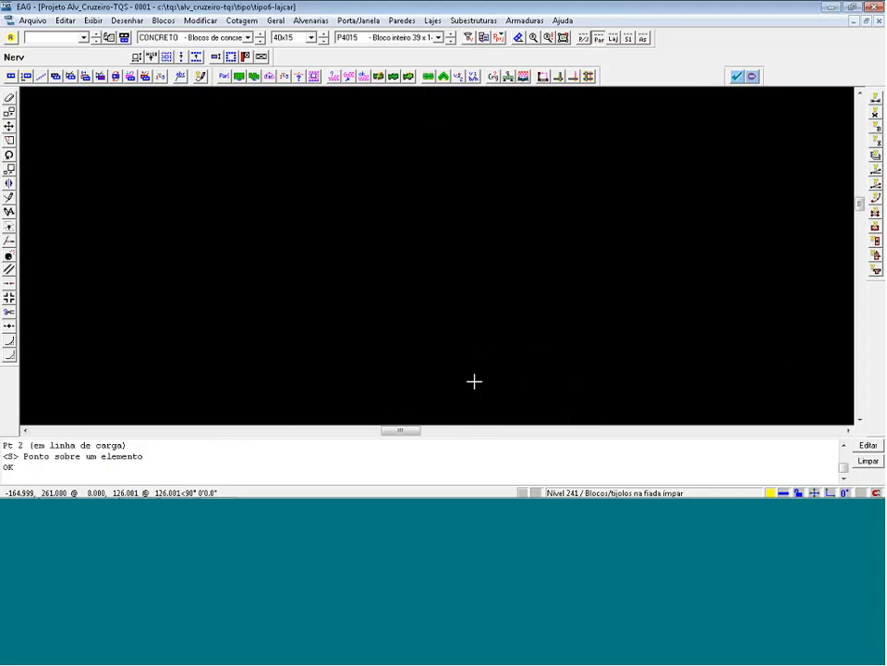
Switch to slab editing and define a linear distributed slab load with a permanent value of 0.5 tf/m.
scroll(449, 267, "down", 2)
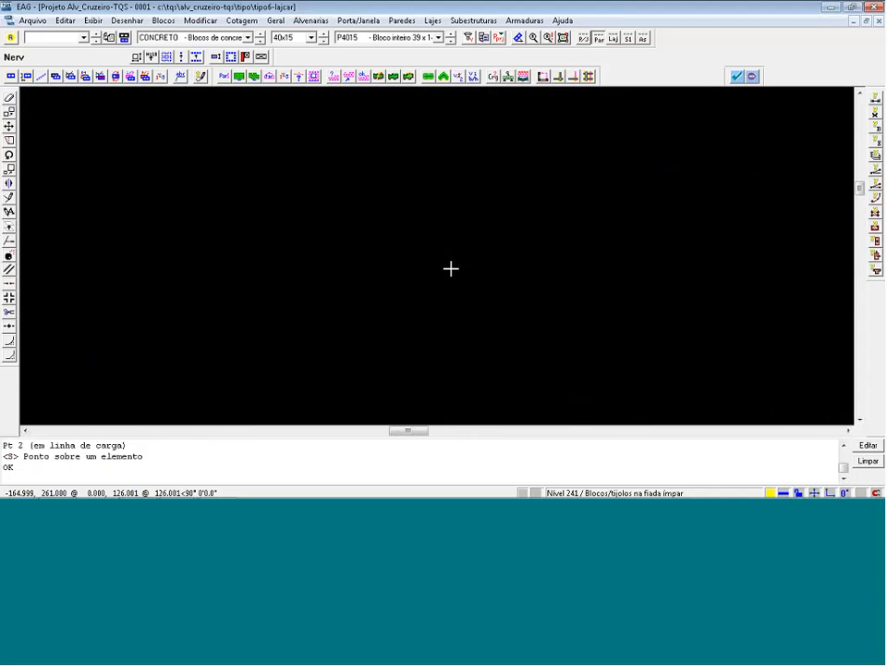
left_click(613, 38)
scroll(286, 286, "down", 2)
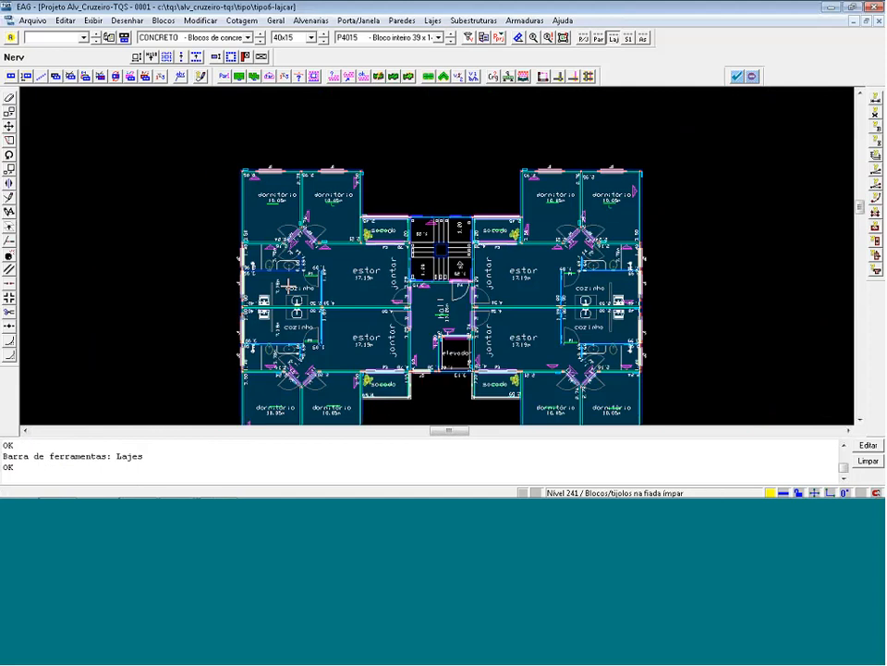
scroll(282, 273, "up", 2)
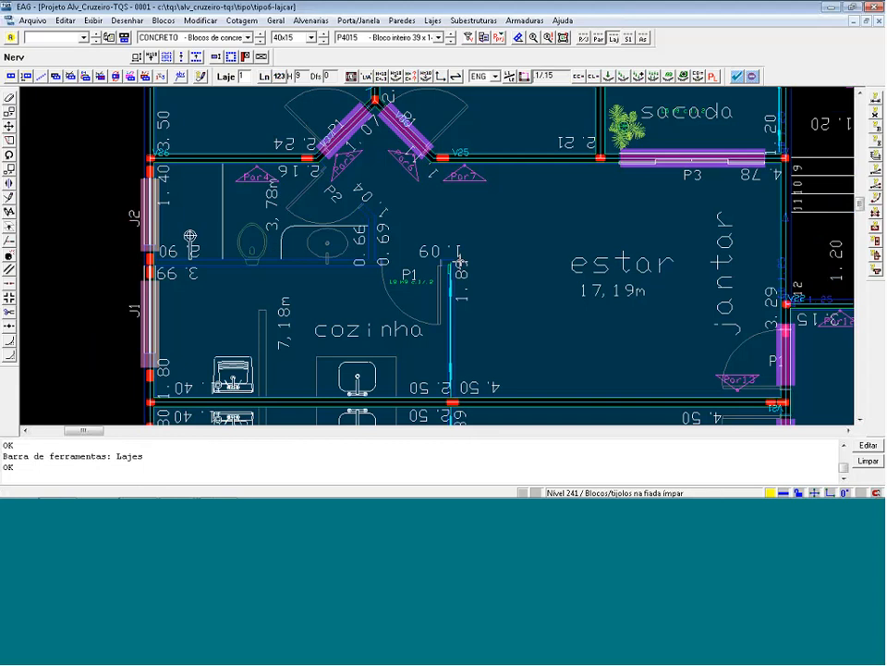
scroll(460, 261, "up", 4)
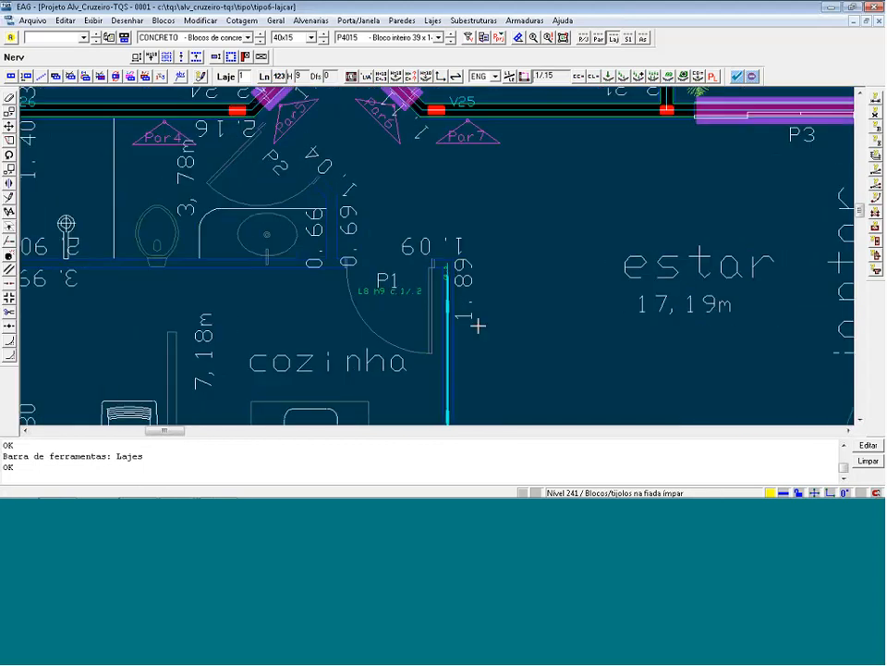
scroll(480, 325, "up", 1)
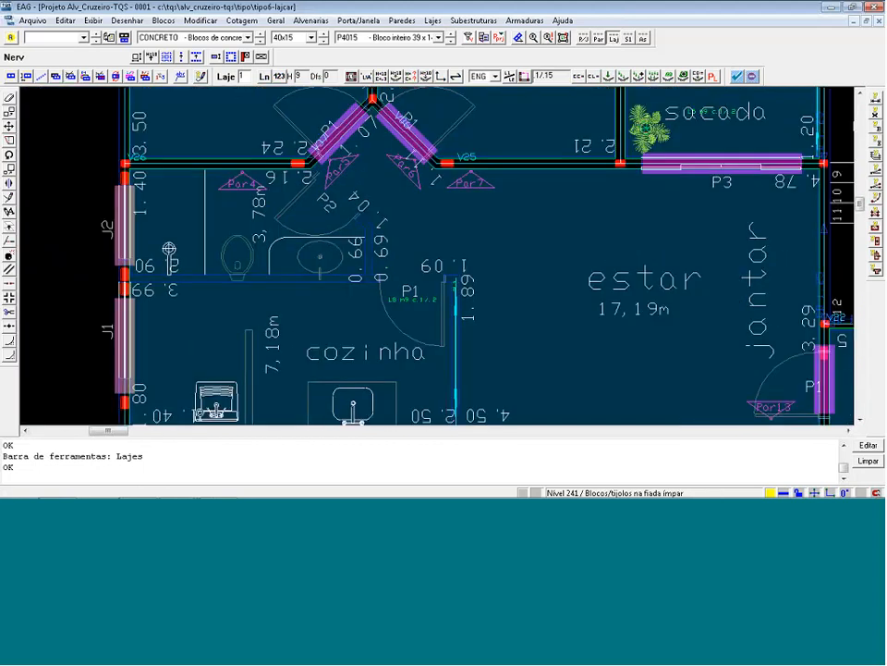
left_click(594, 78)
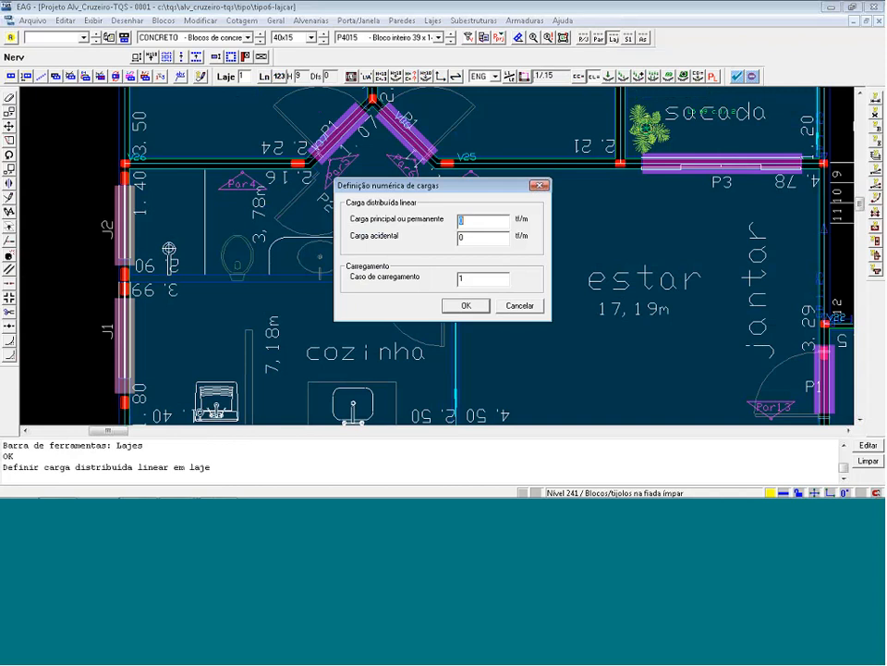
type("0.5")
left_click(468, 307)
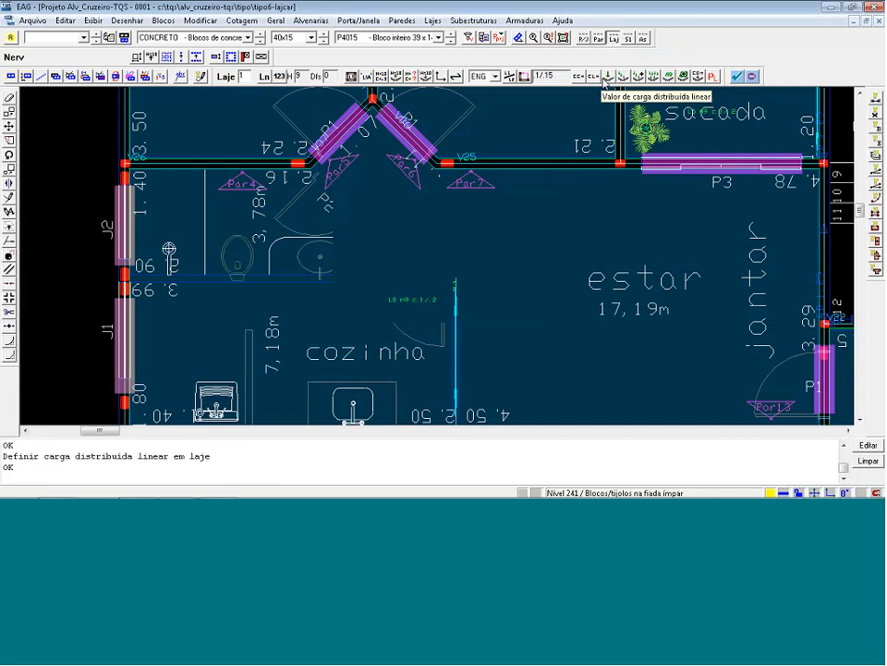
Insert the linear slab load along the centreline of the bathroom–kitchen wall, from the outer wall between J1 and J2 to the jamb of door P1.
left_click(624, 77)
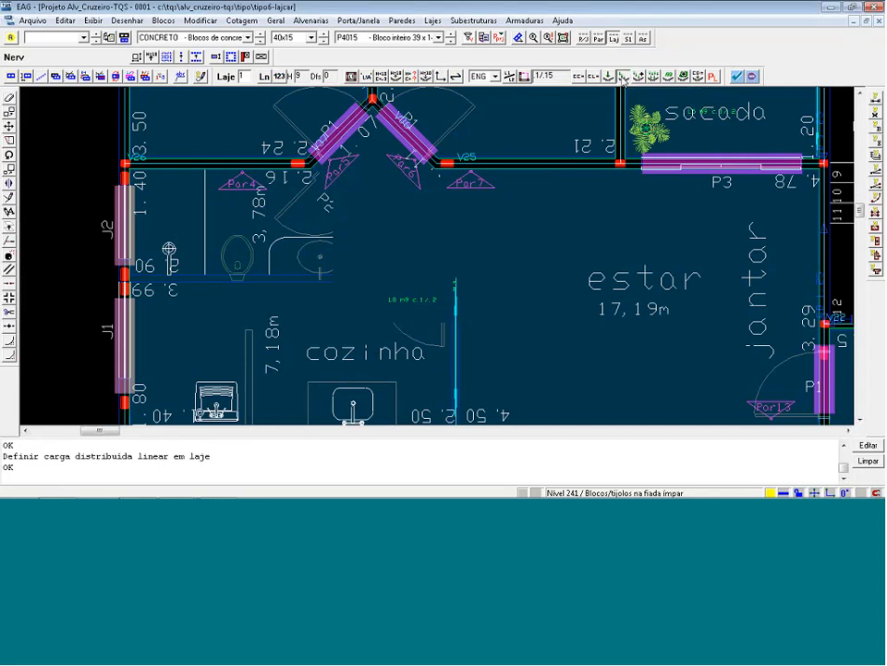
scroll(102, 283, "up", 2)
scroll(130, 272, "up", 2)
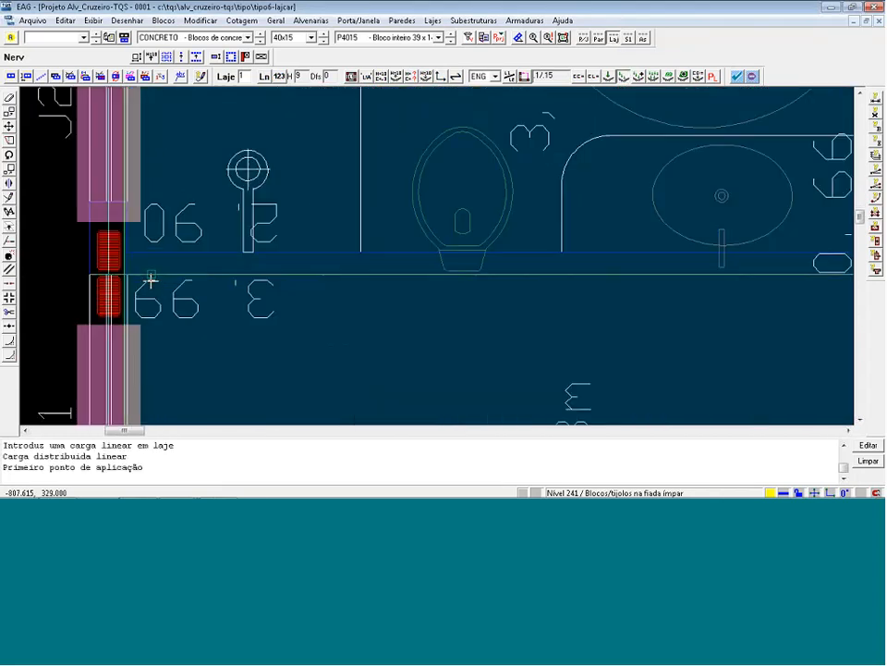
key("m")
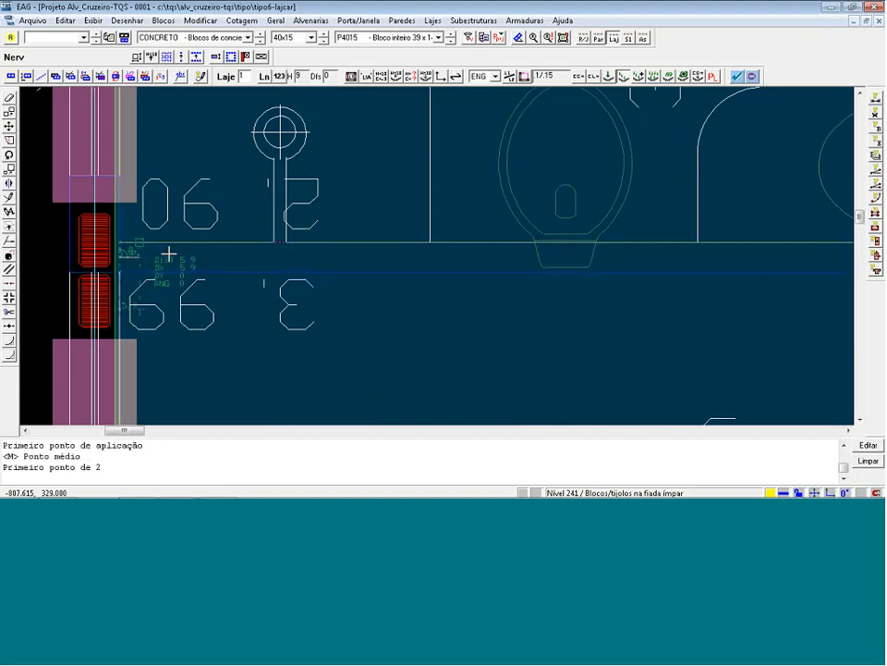
left_click(259, 275)
scroll(260, 275, "down", 2)
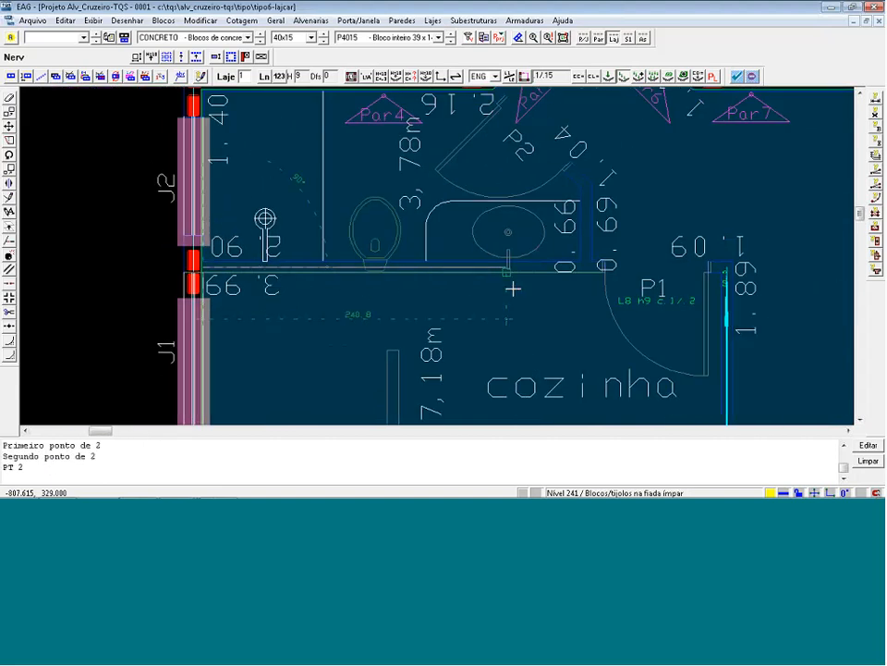
scroll(594, 278, "up", 2)
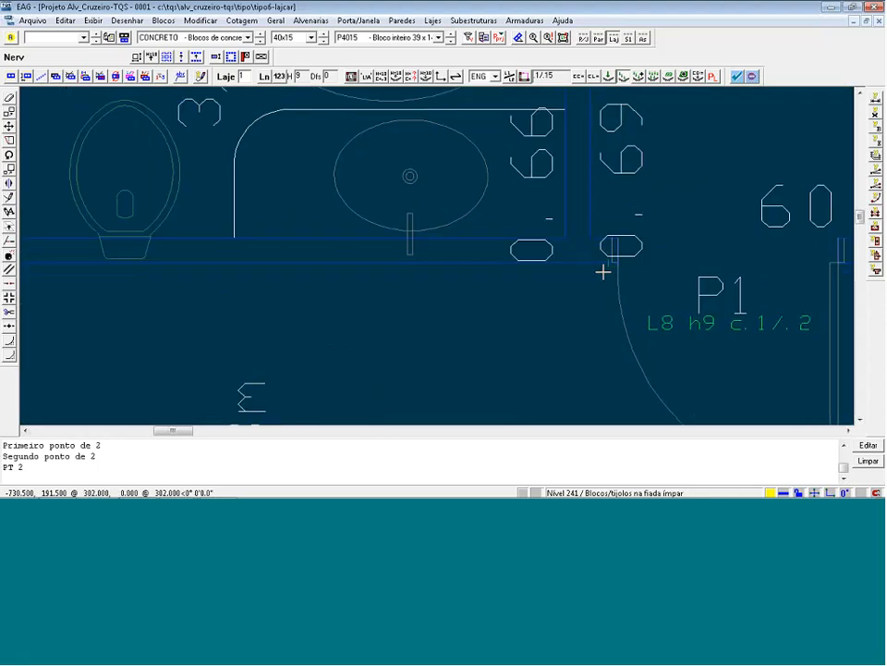
scroll(600, 271, "up", 1)
left_click(572, 210)
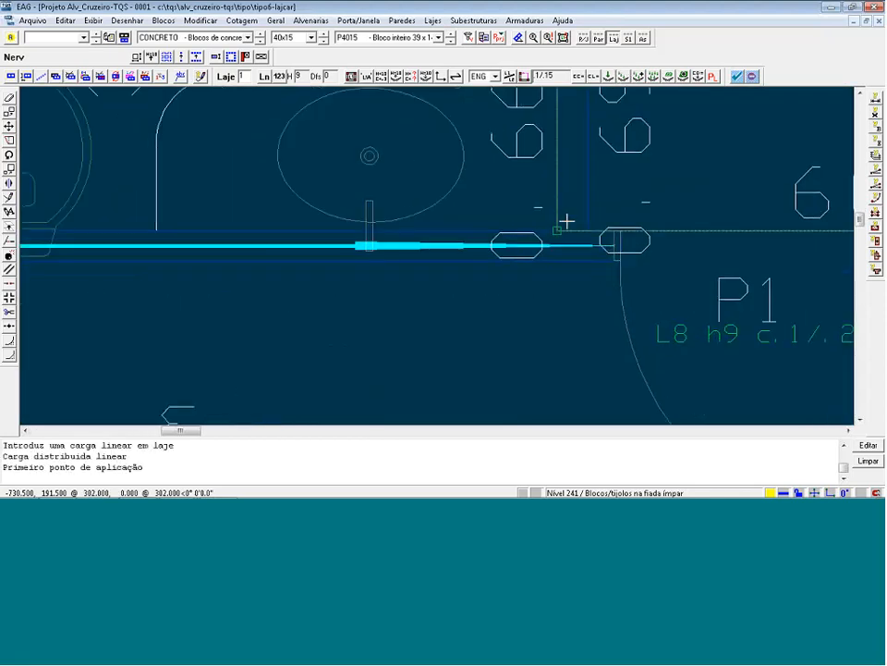
Insert a linear slab load along the centreline of the short bathroom side wall beside the washbasin.
key("m")
left_click(567, 225)
left_click(587, 230)
scroll(561, 316, "down", 1)
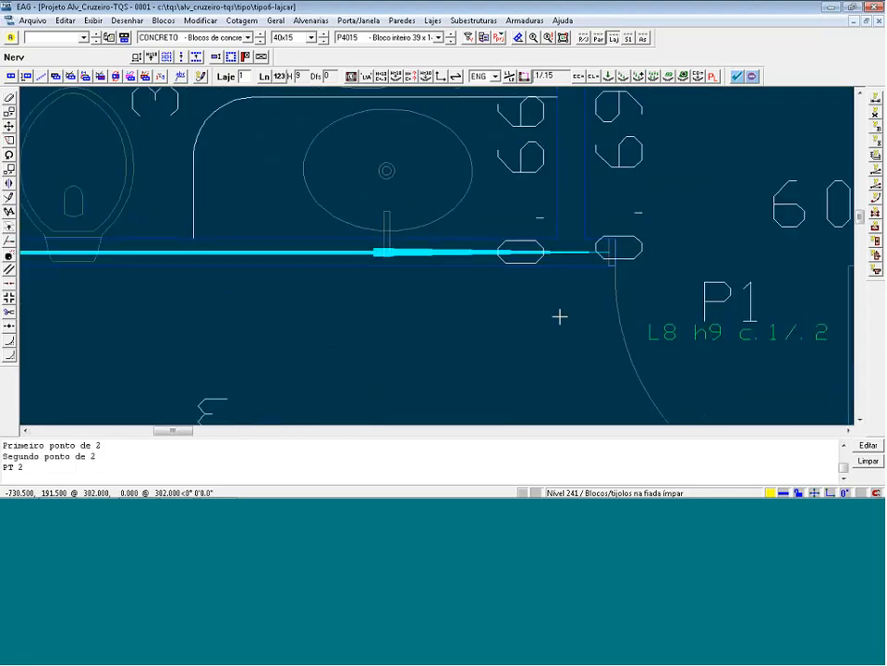
scroll(559, 316, "down", 2)
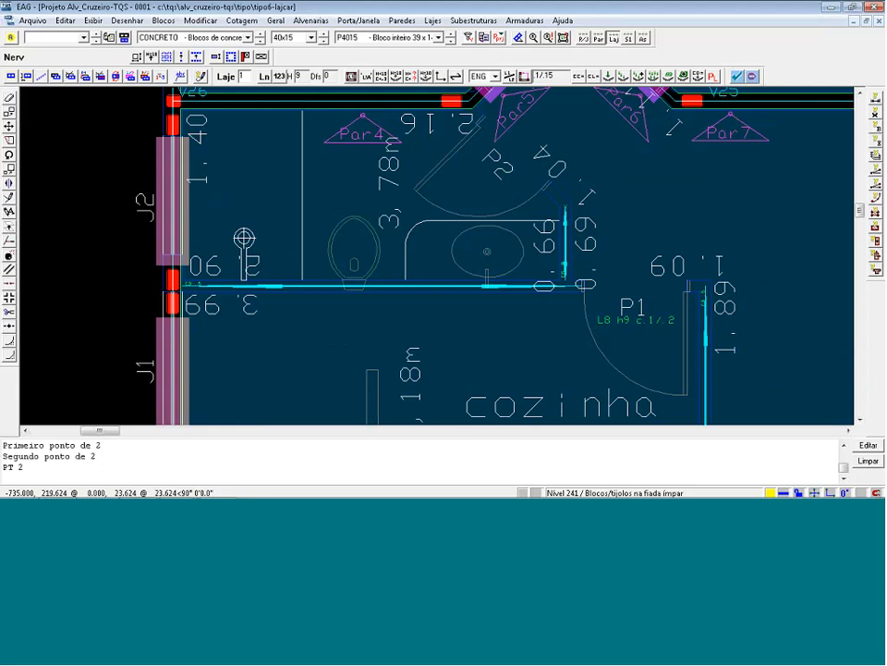
Examine the linear loads around the kitchens, bathrooms and lower balcony, and review the whole floor plan.
scroll(394, 205, "down", 2)
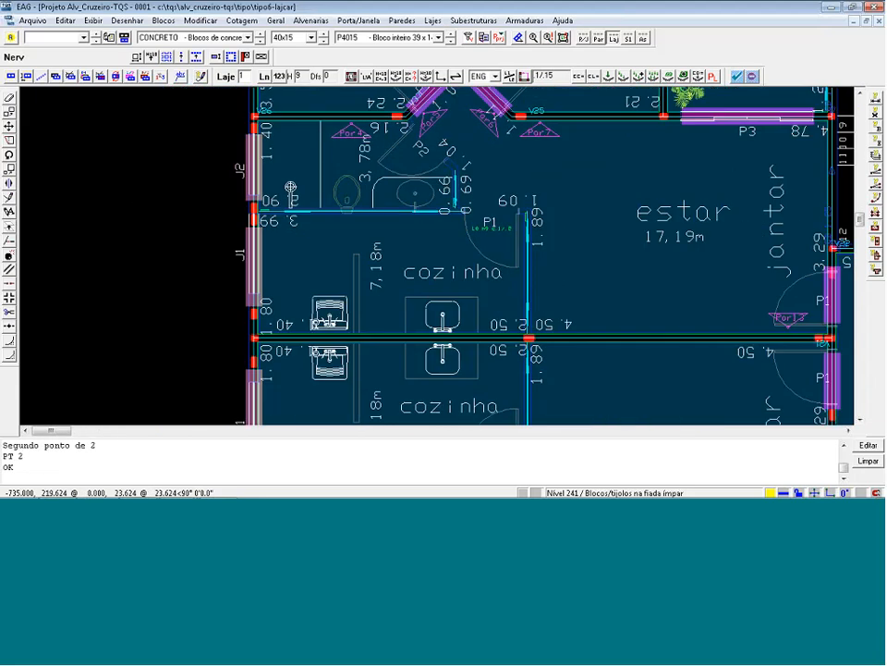
scroll(217, 210, "down", 3)
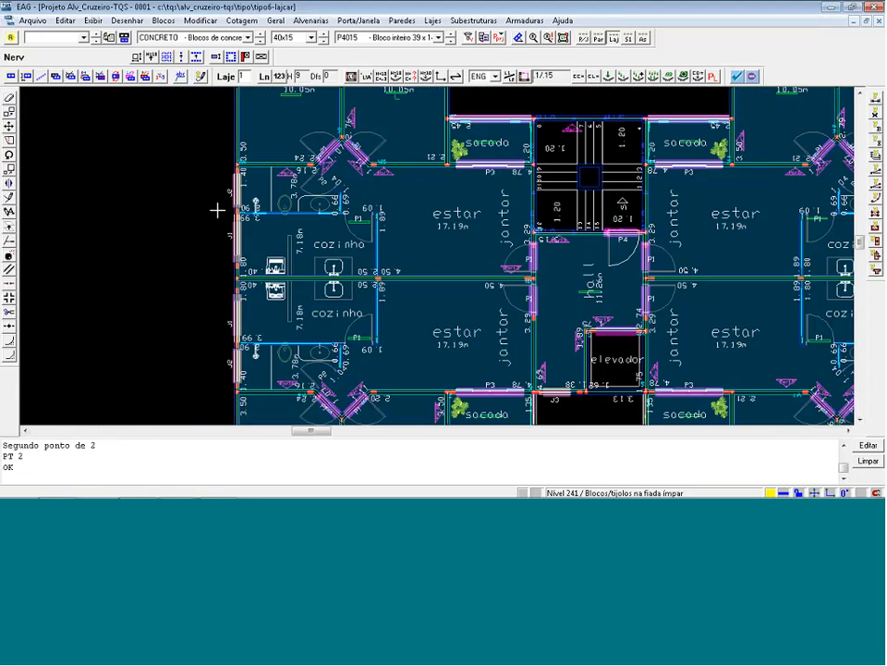
scroll(217, 210, "down", 1)
scroll(406, 390, "up", 3)
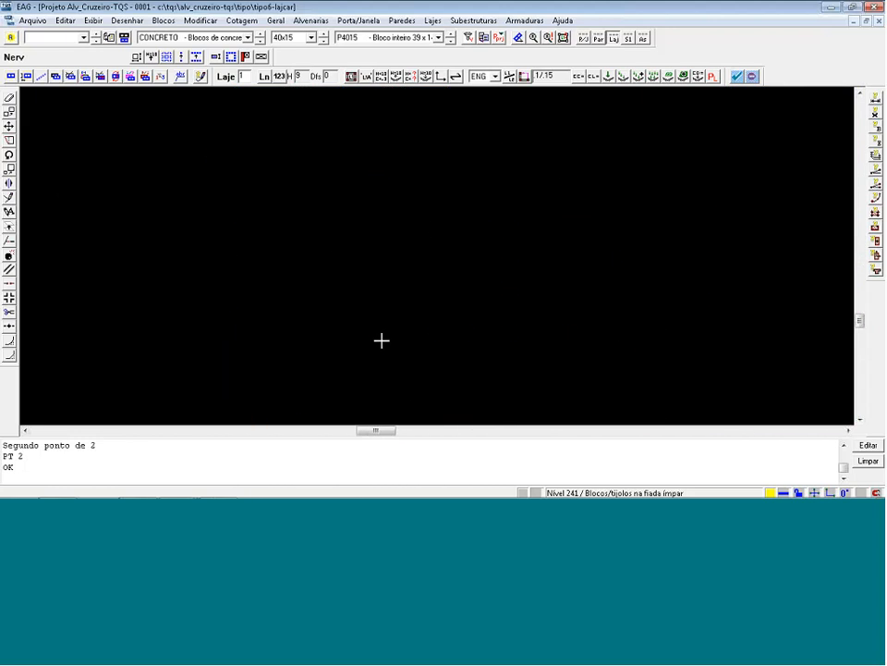
scroll(382, 340, "up", 3)
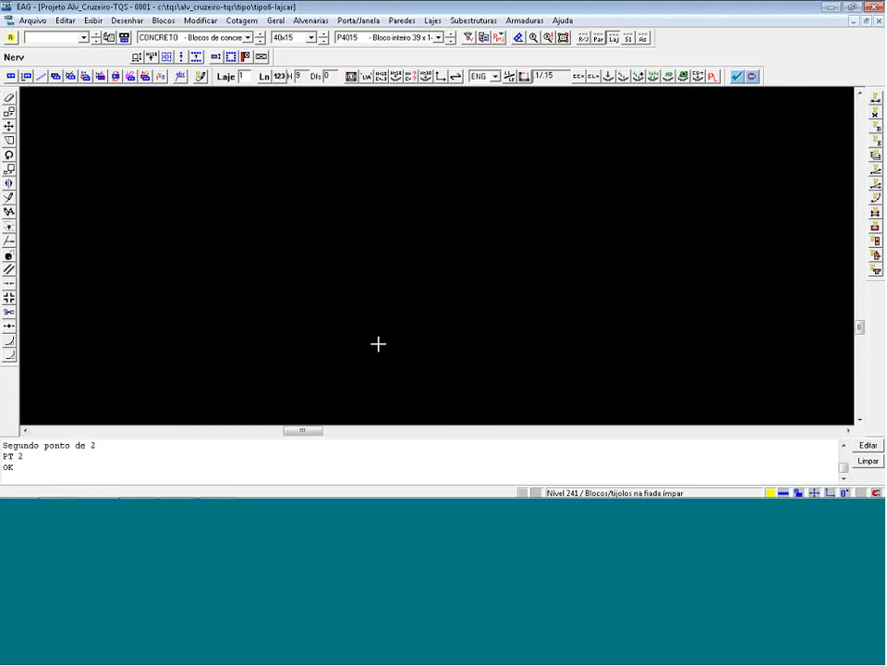
scroll(392, 319, "down", 1)
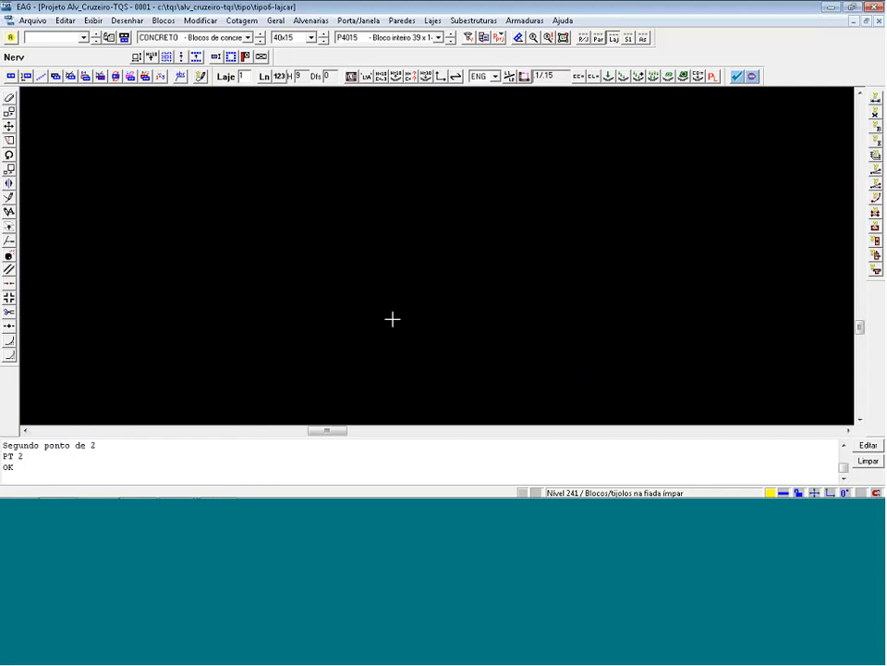
scroll(686, 333, "down", 3)
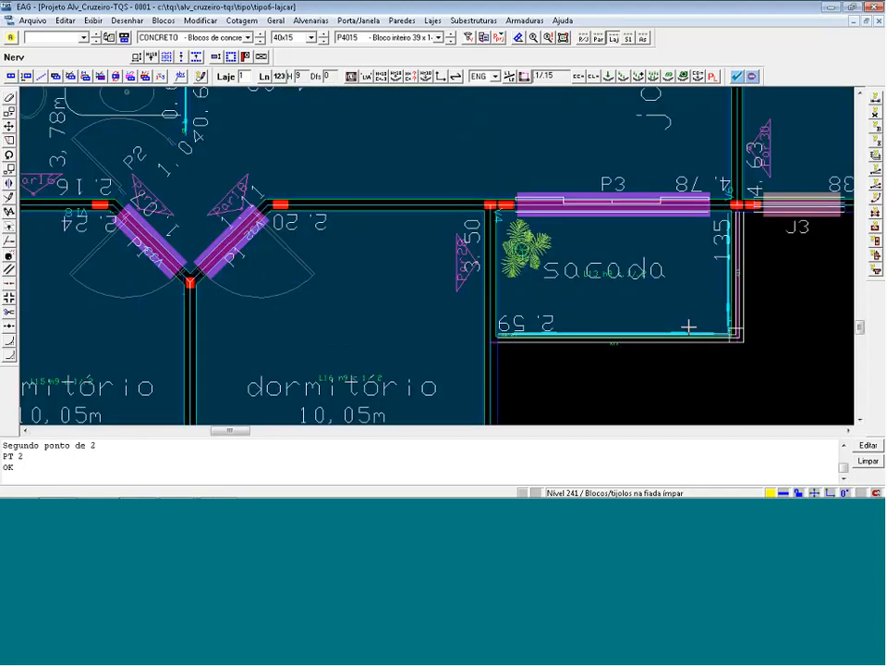
scroll(683, 343, "down", 1)
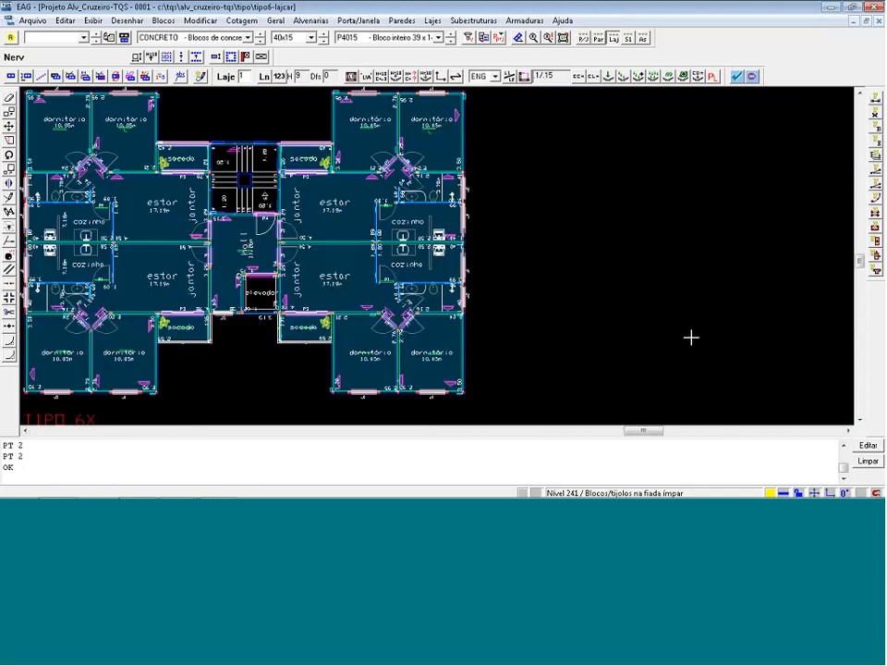
Close the Tipo6-LajCar masonry plan, saving its changes.
key("F8")
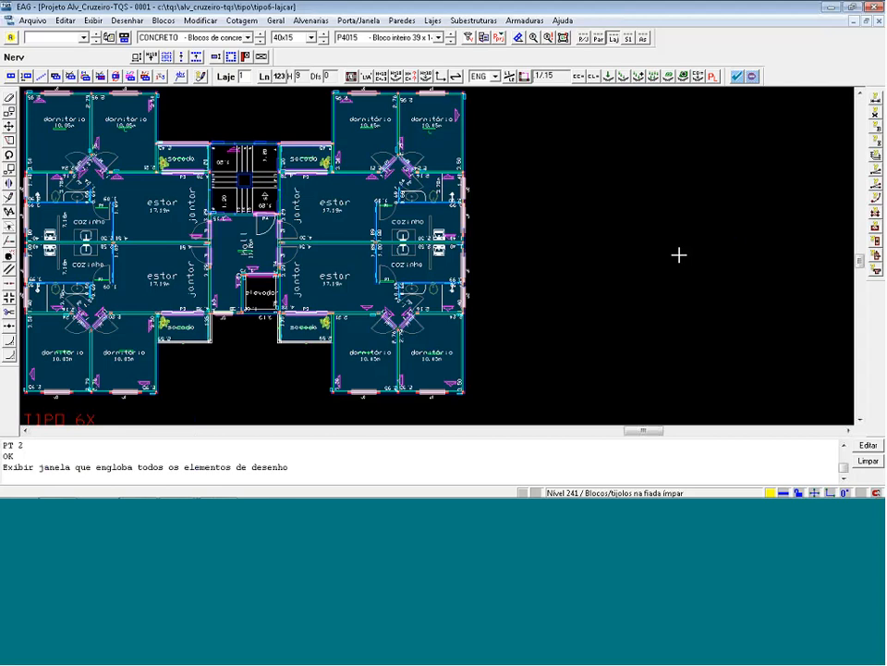
left_click(872, 7)
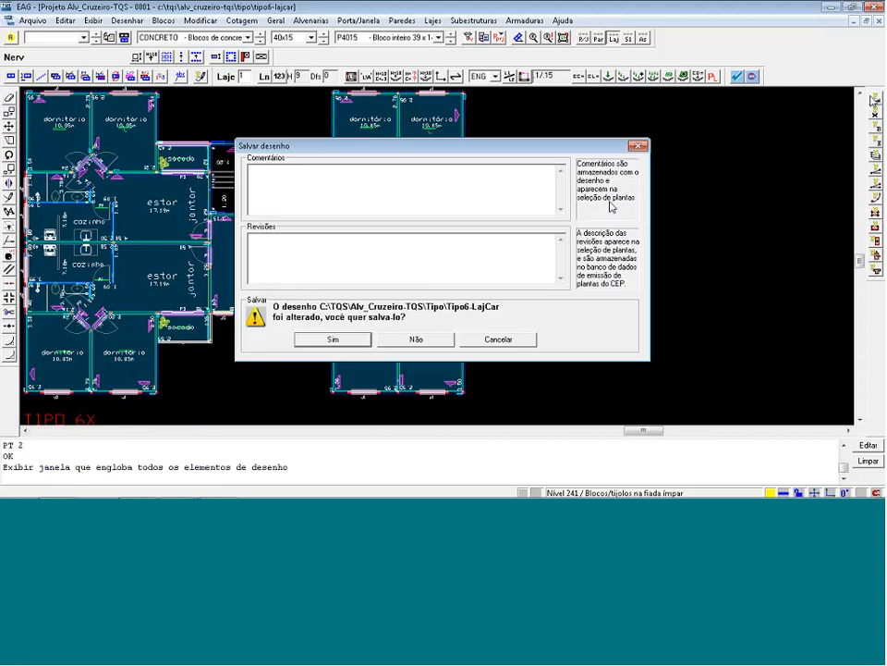
left_click(358, 338)
key("alt+Tab")
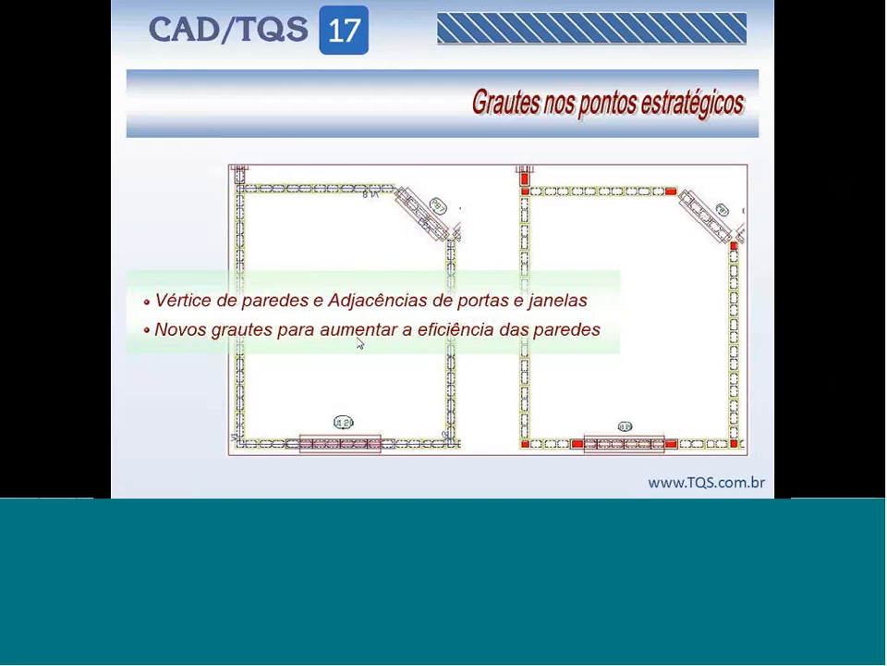
key("Left")
key("Left")
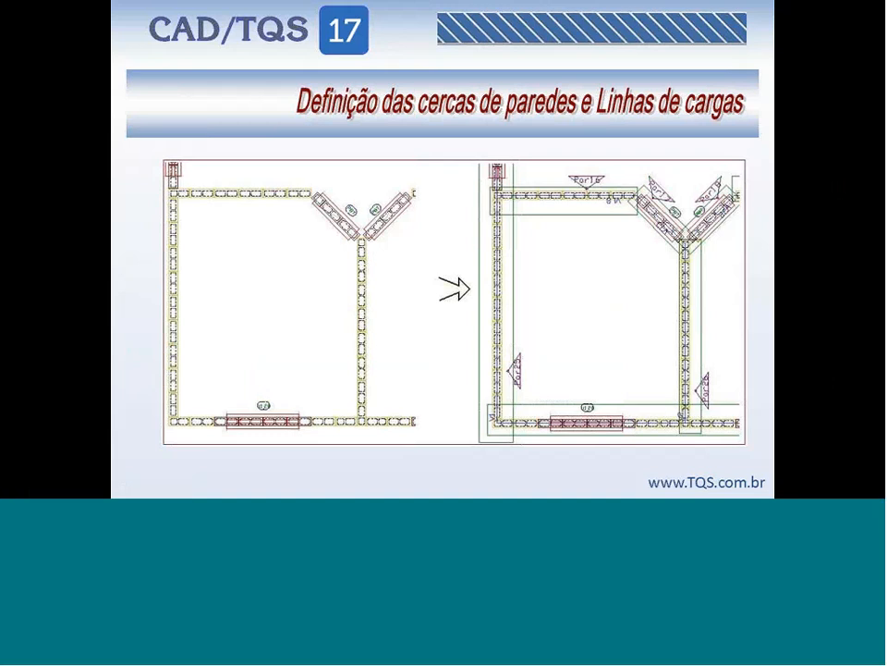
key("Right")
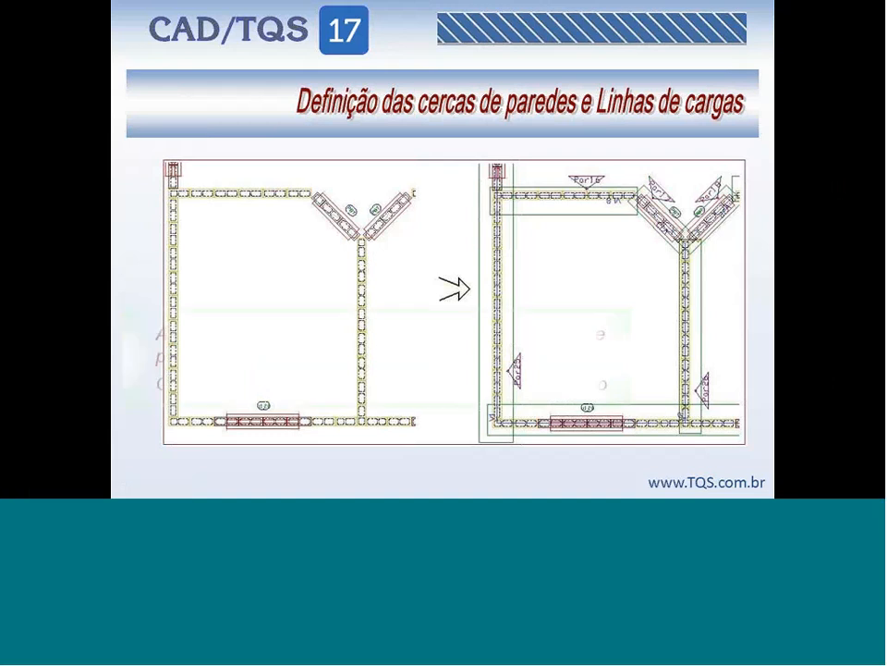
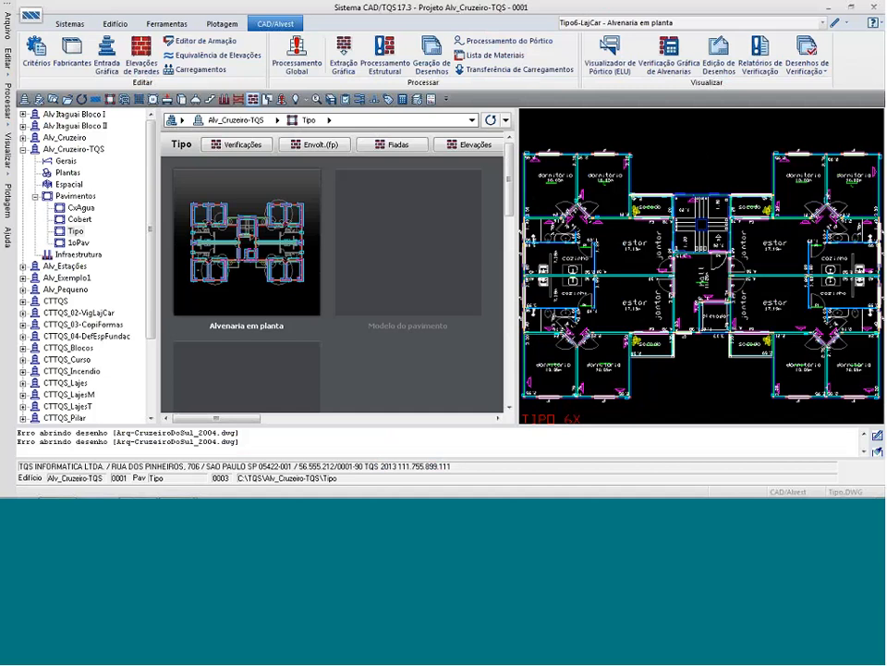
Reopen the Tipo6-LajCar masonry plan for editing and switch to substructure editing.
left_click(835, 24)
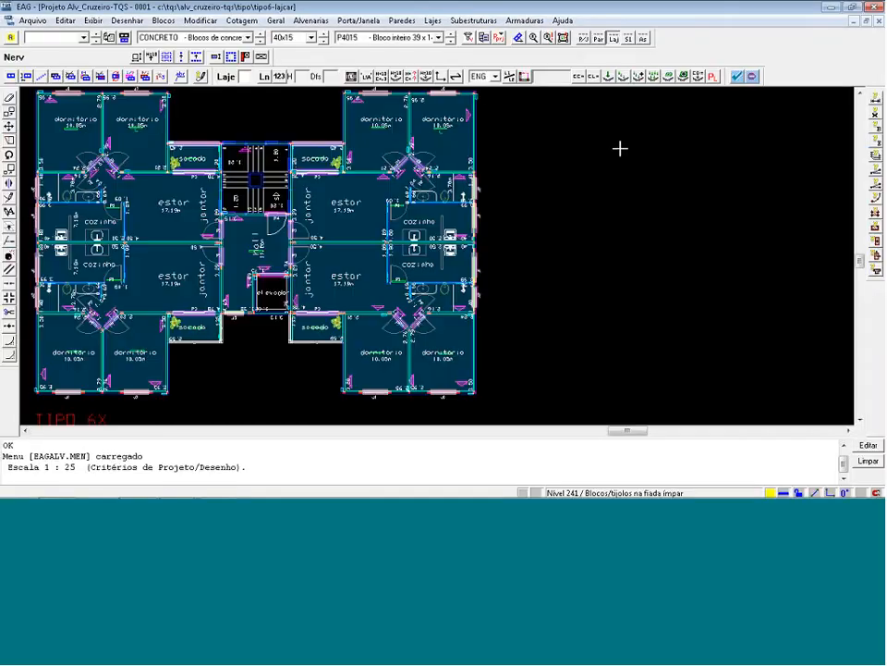
left_click(611, 39)
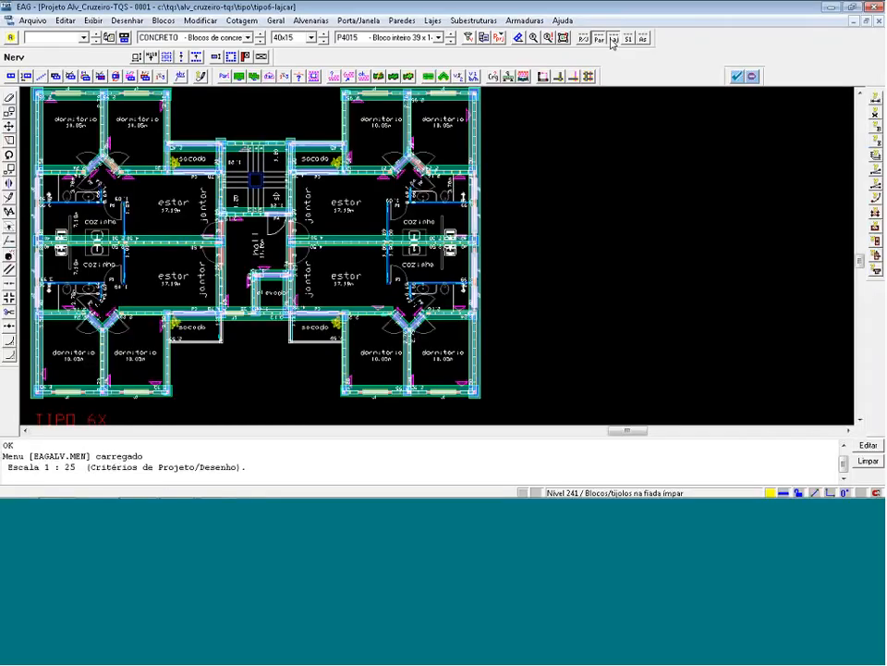
left_click(629, 40)
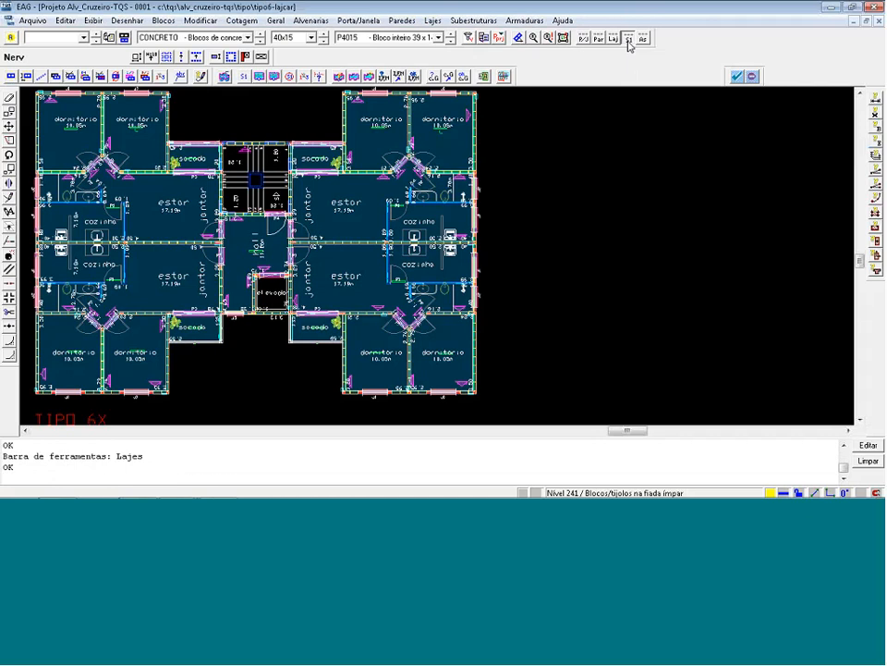
Start a polygonal substructure fence for Cargas Verticais and trace it outside the upper-left bedroom from window J1 to window J2 and along the bathroom wall.
key("F8")
left_click(208, 212)
left_click(4, 75)
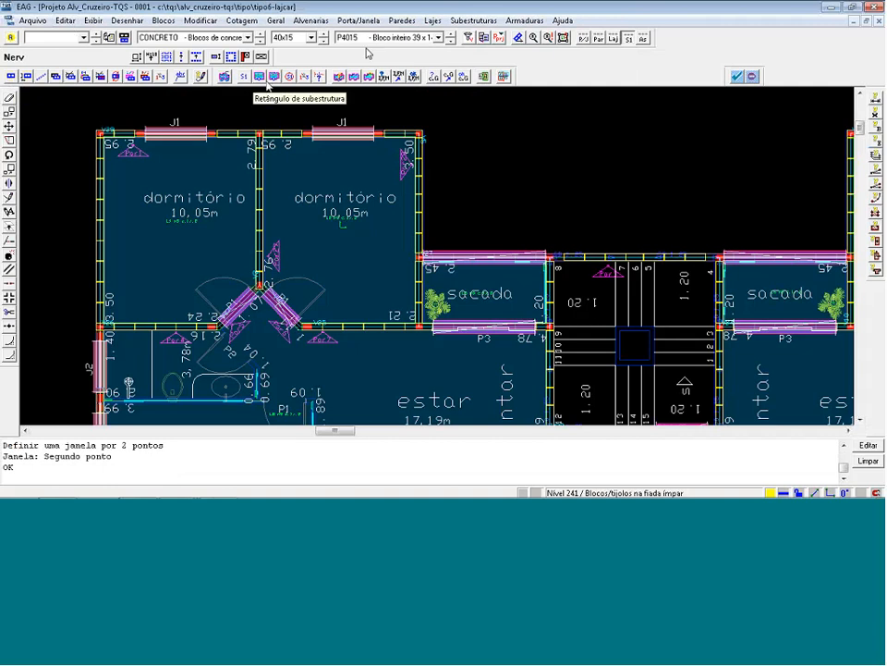
left_click(275, 76)
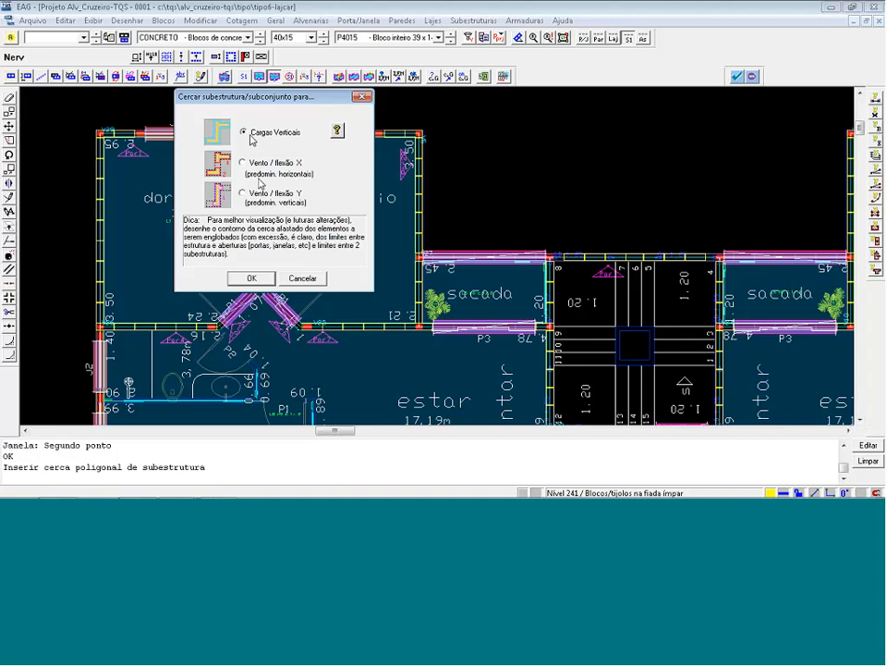
left_click(251, 277)
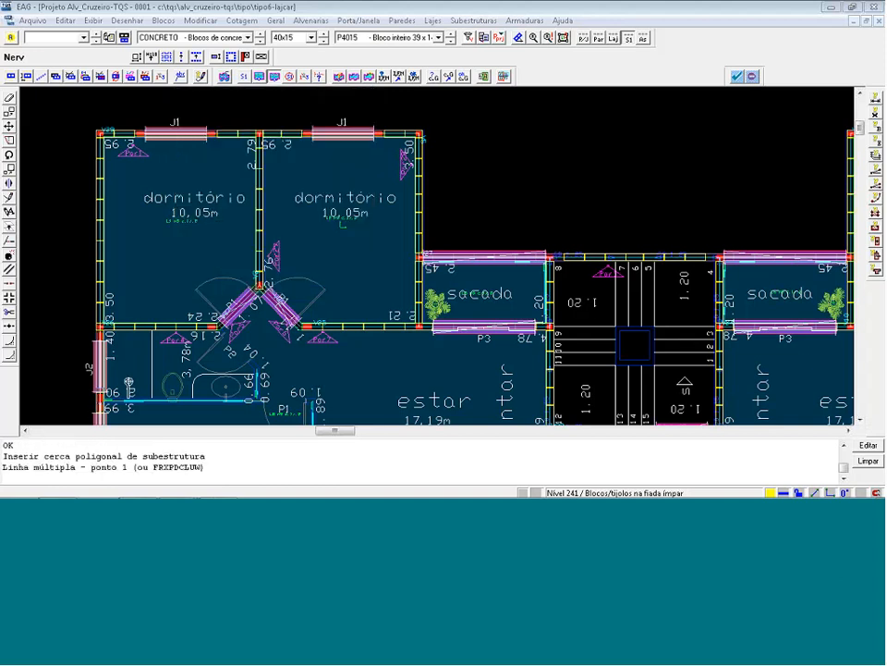
scroll(69, 130, "up", 3)
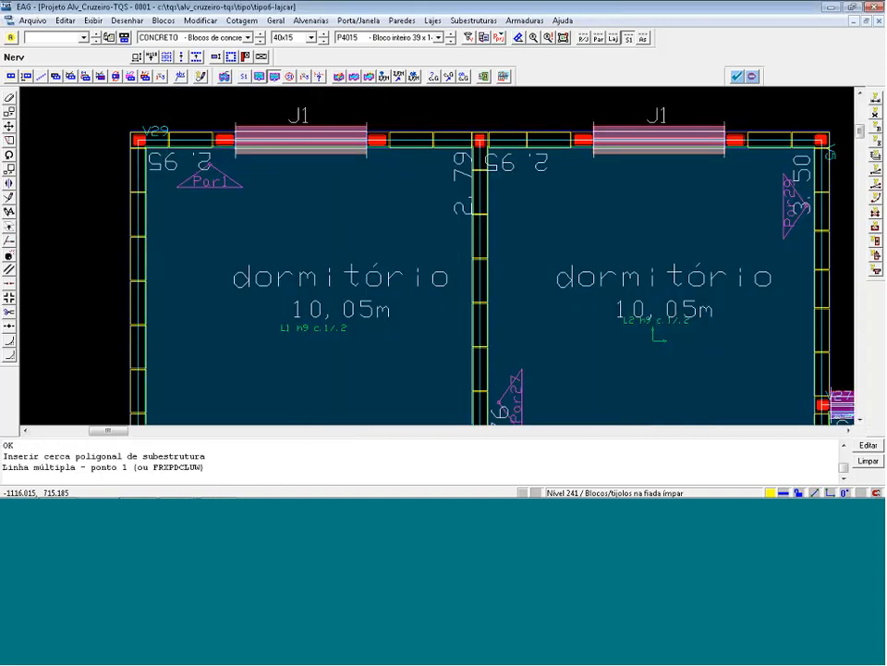
left_click(239, 165)
left_click(239, 115)
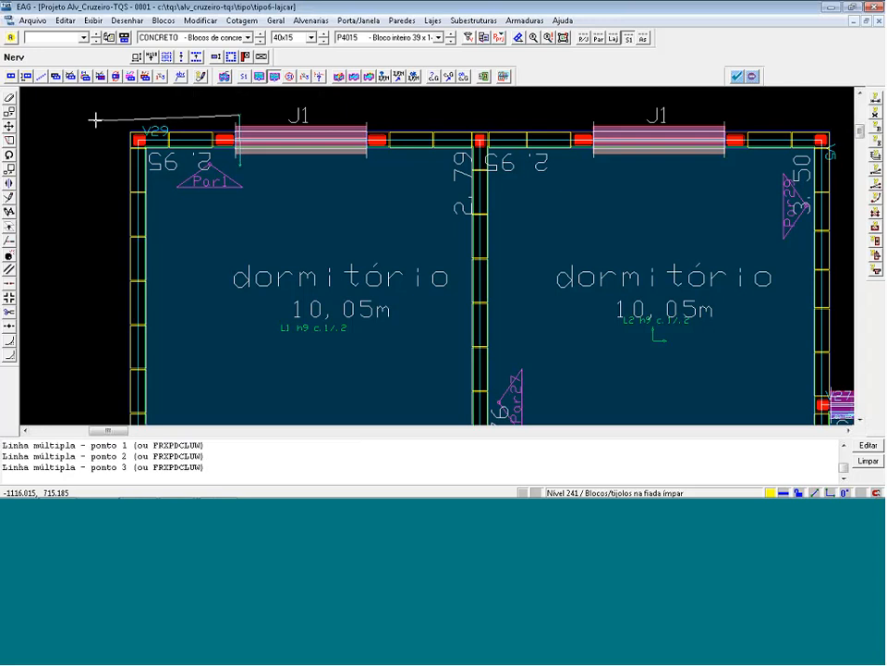
left_click(109, 115)
scroll(132, 200, "down", 7)
scroll(121, 397, "up", 1)
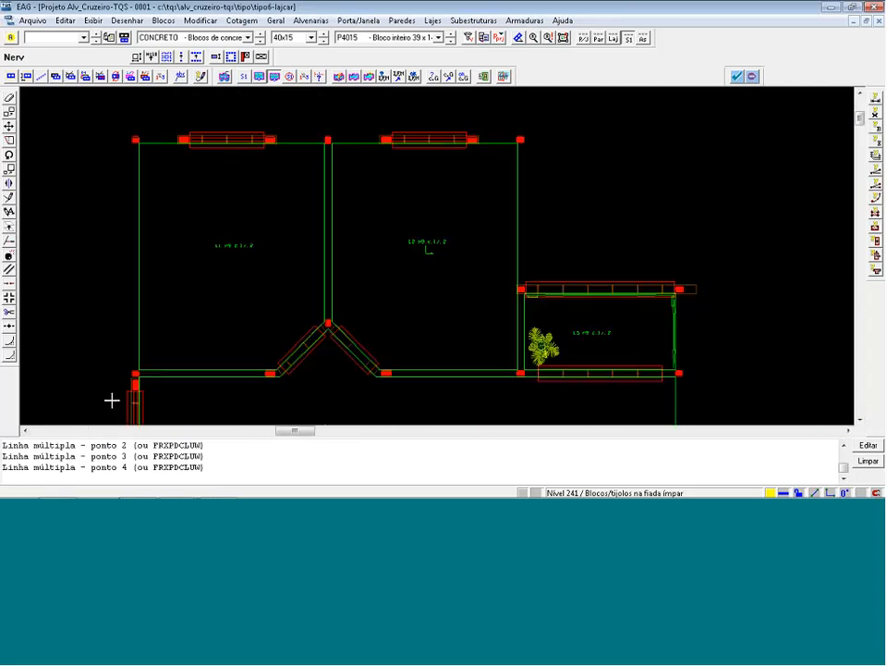
scroll(112, 400, "up", 2)
left_click(127, 389)
left_click(178, 389)
left_click(182, 371)
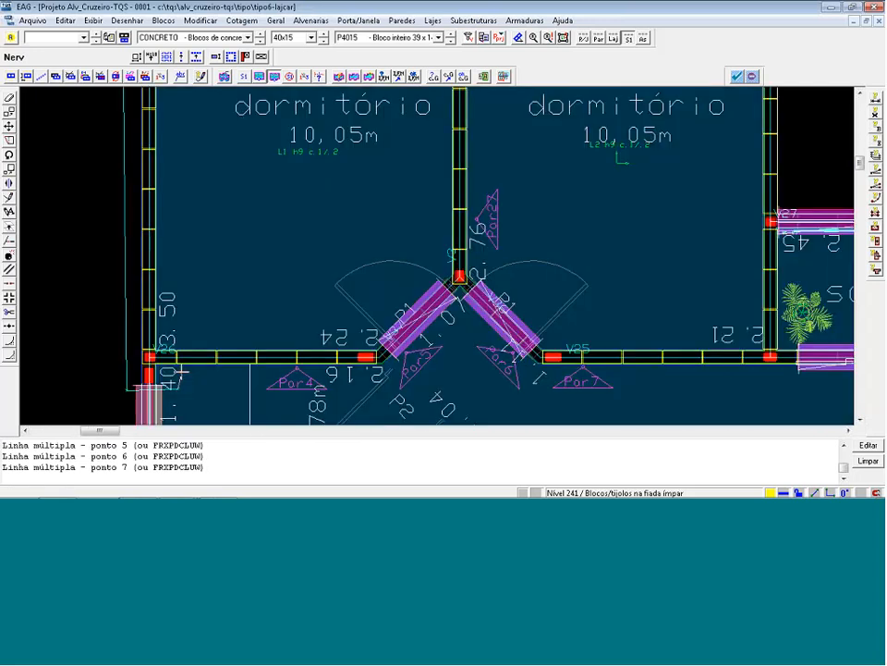
key("e")
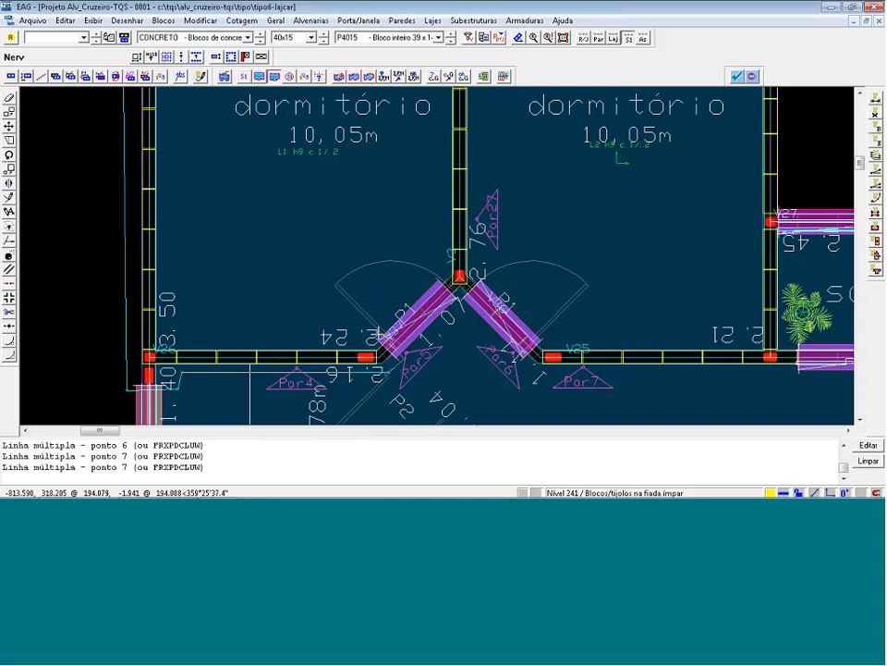
Complete the fence along the inner faces of the upper-left bedroom's walls back to window J1 and place its identifier inside the corner.
left_click(344, 337)
left_click(344, 337)
left_click(344, 336)
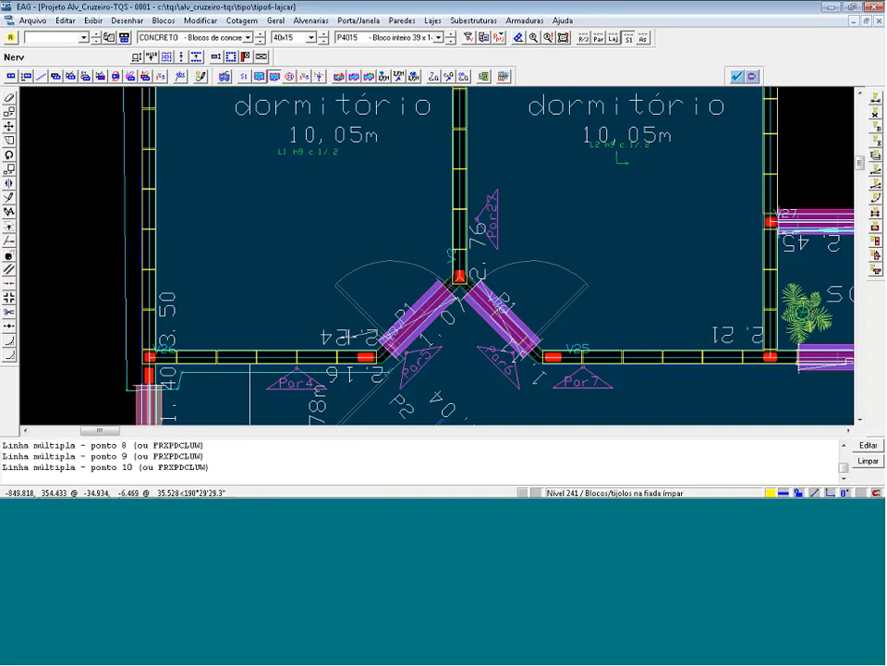
left_click(344, 337)
left_click(164, 338)
scroll(189, 378, "down", 2)
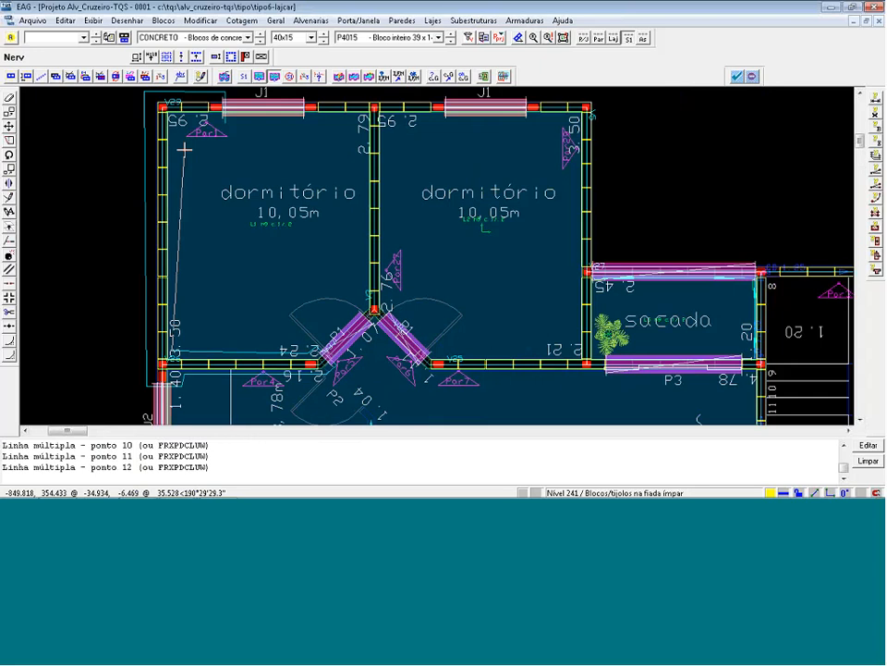
left_click(176, 126)
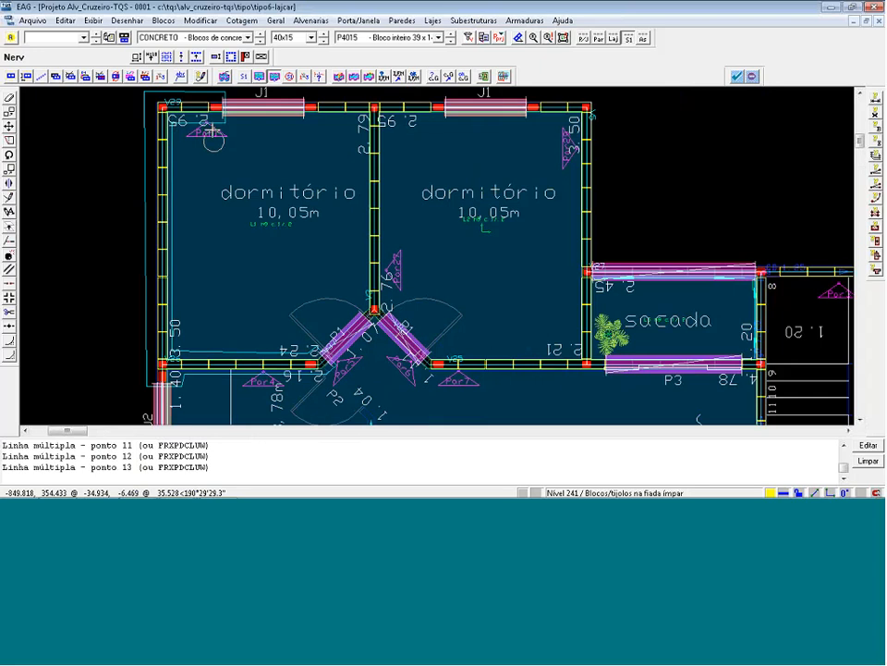
left_click(191, 125)
scroll(188, 115, "up", 1)
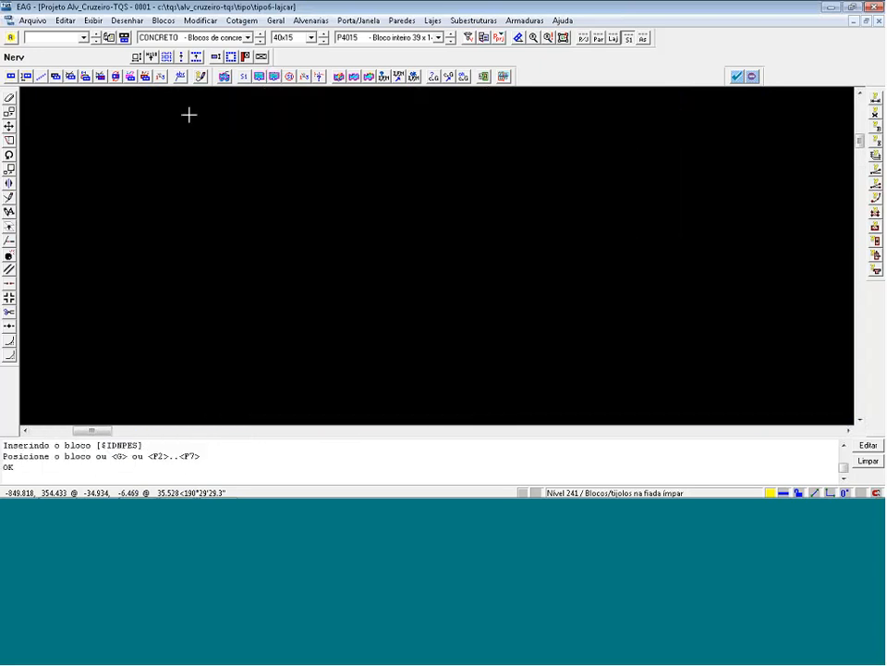
scroll(188, 115, "down", 1)
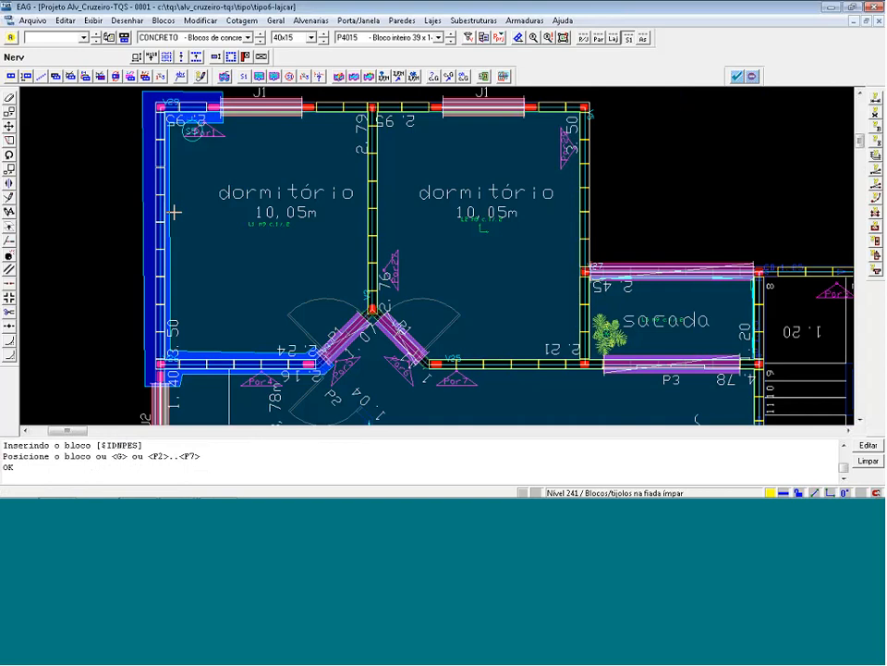
Fence the T-shaped wall between the two upper-left bedrooms as a Cargas Verticais substructure, from window to window, and place its identifier.
left_click(274, 76)
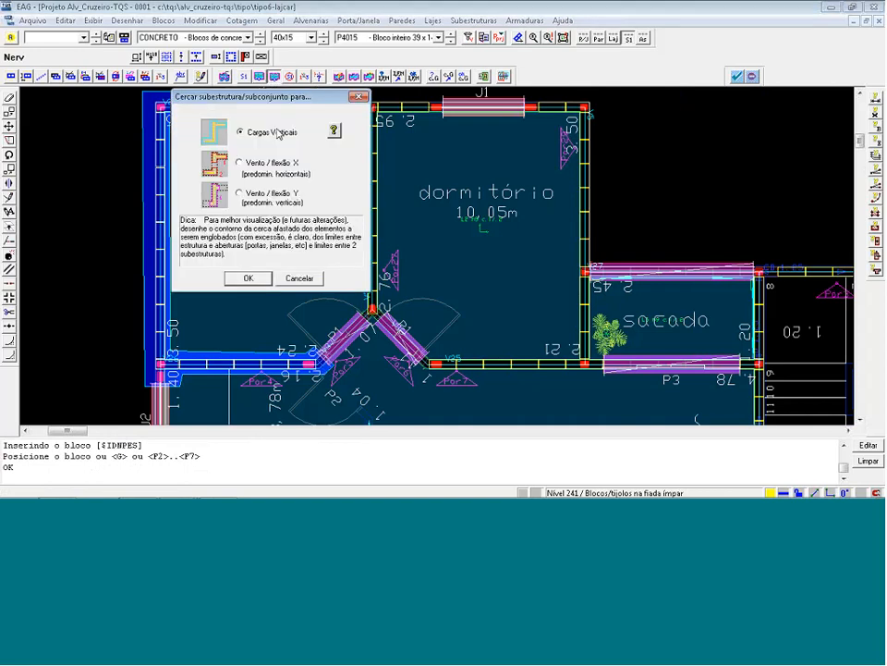
left_click(247, 277)
left_click(296, 91)
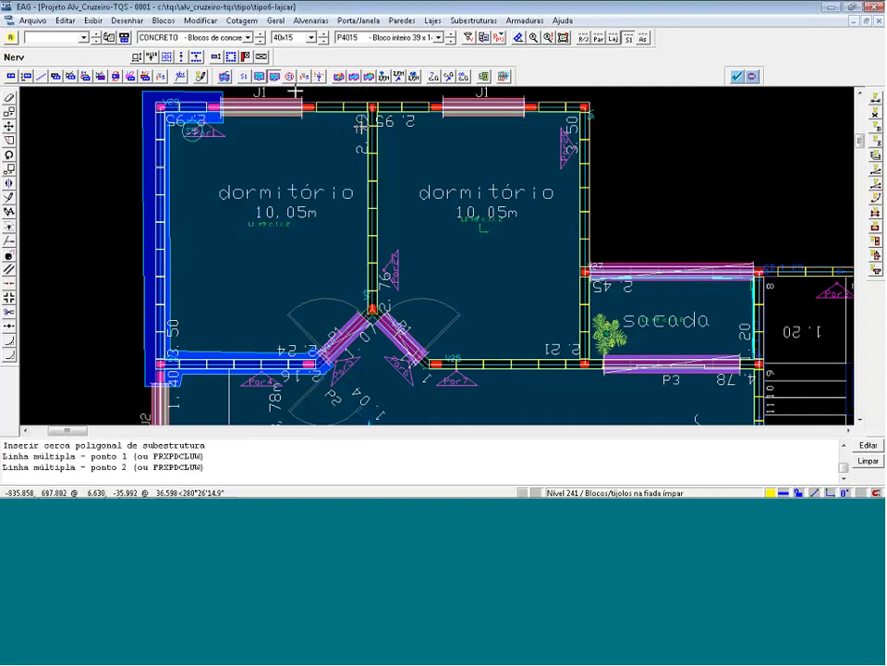
left_click(301, 123)
left_click(358, 122)
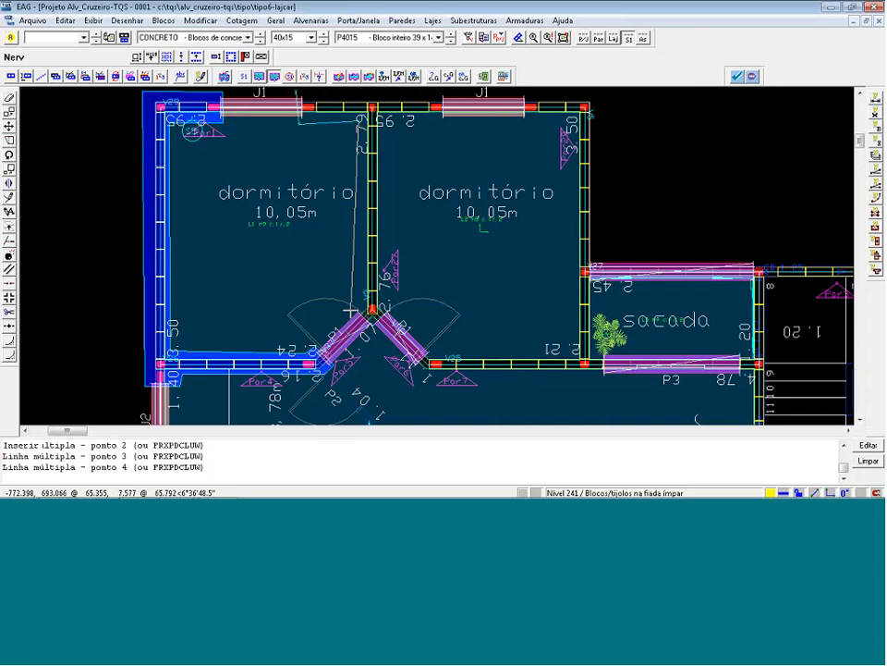
left_click(351, 310)
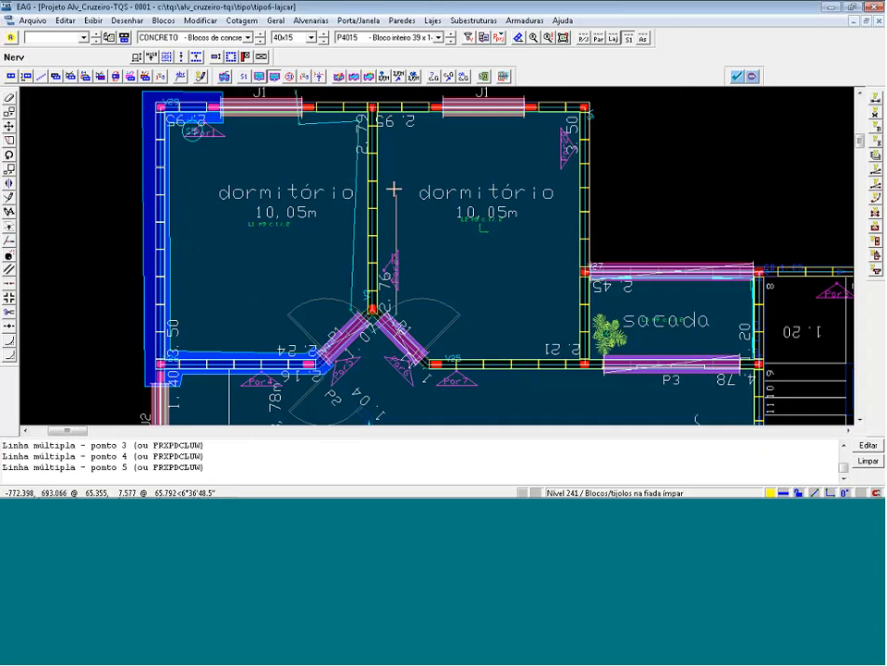
left_click(387, 121)
left_click(446, 122)
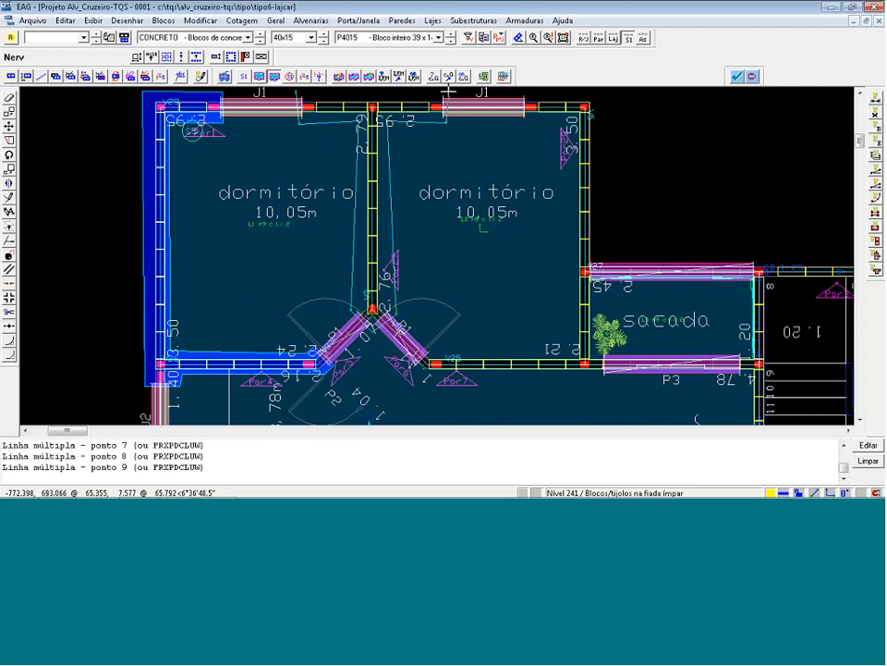
left_click(340, 88)
right_click(340, 88)
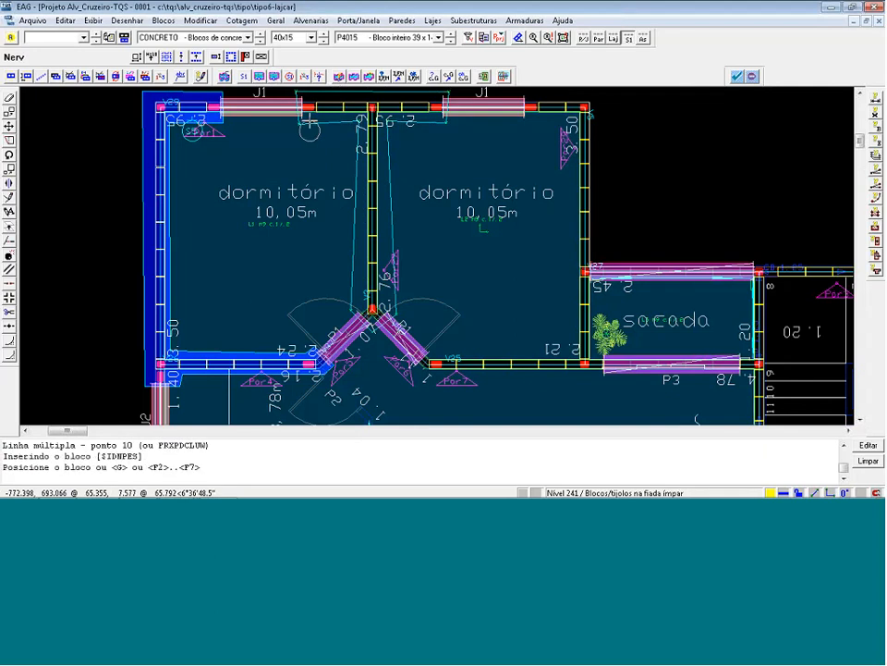
scroll(313, 115, "down", 1)
Switch to the presentation to examine the slides on fences for vertical and X-direction wind loads, and return to the masonry plan.
key("alt+Tab")
key("alt+Tab")
key("alt+Tab")
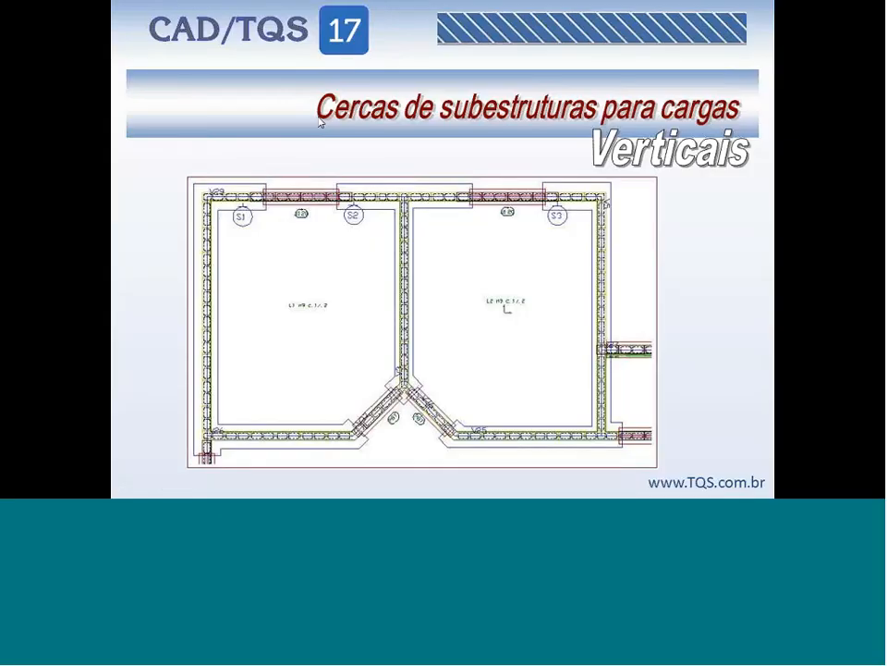
key("Right")
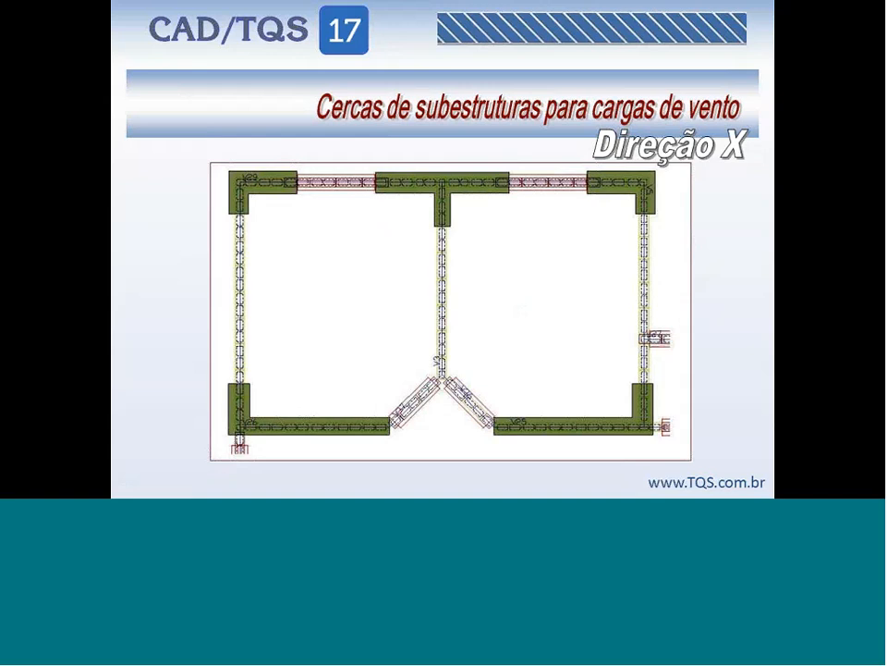
key("alt+Tab")
key("alt+Tab")
key("alt+Tab")
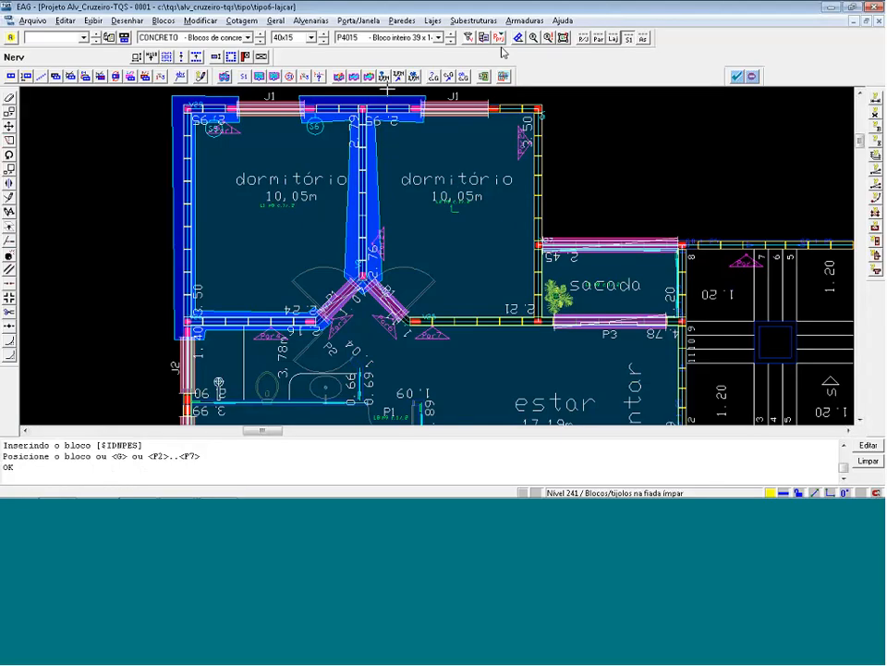
Draw an L-shaped polygonal fence for Vento / flexão X around the upper-left bedroom's outer corner, from window J1 to a short length of side wall.
left_click(275, 75)
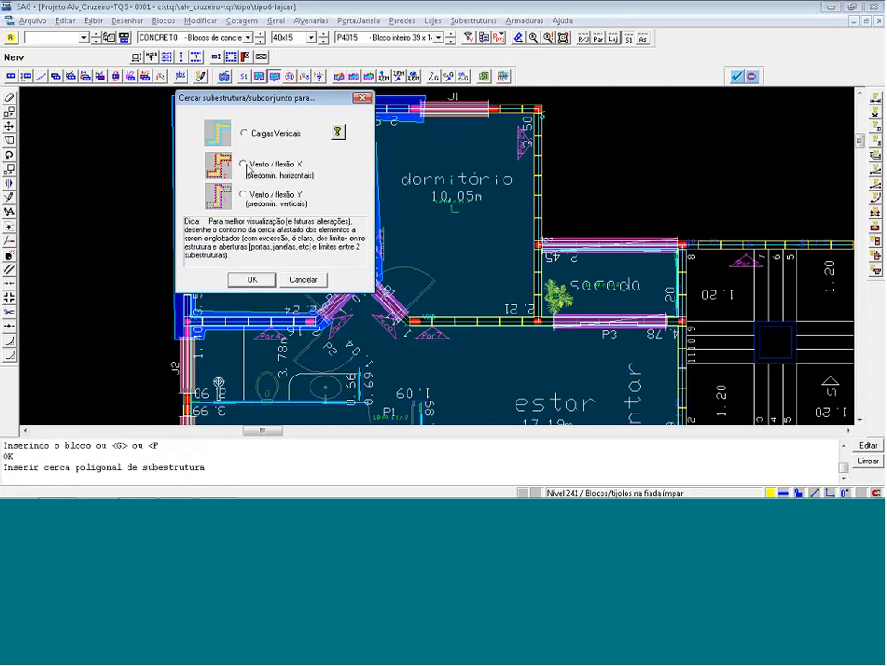
left_click(250, 279)
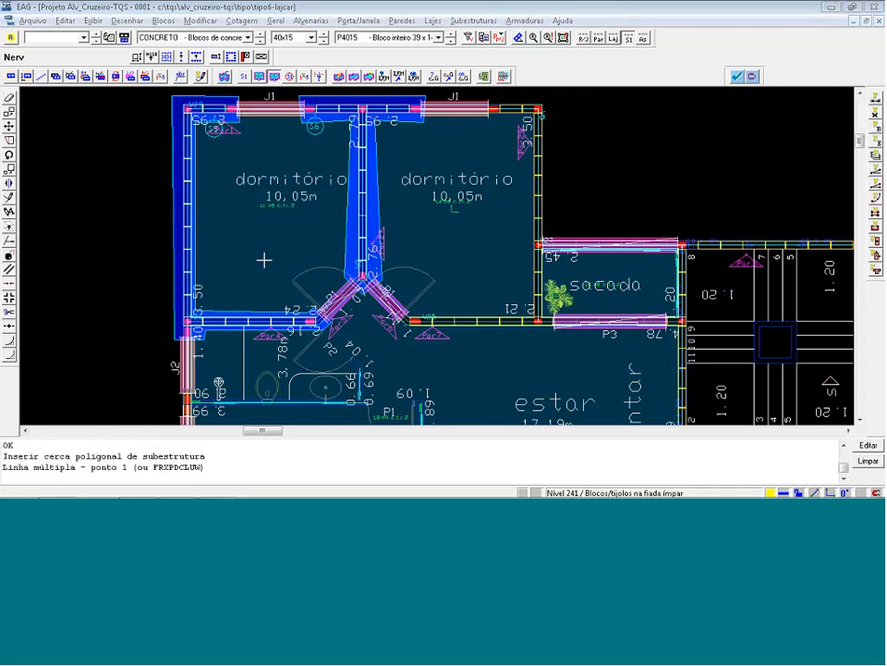
scroll(150, 91, "up", 5)
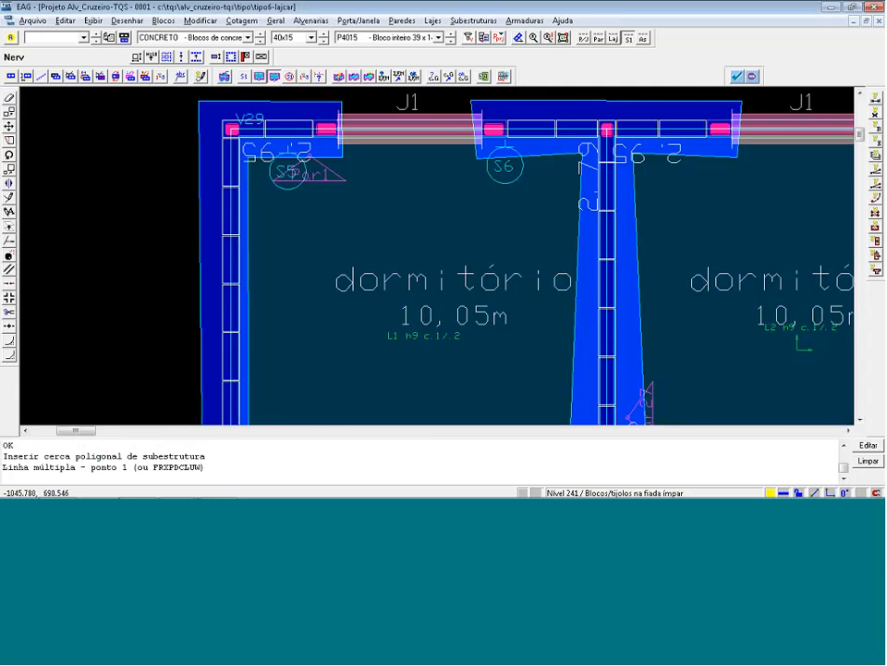
left_click(343, 153)
left_click(341, 100)
left_click(215, 104)
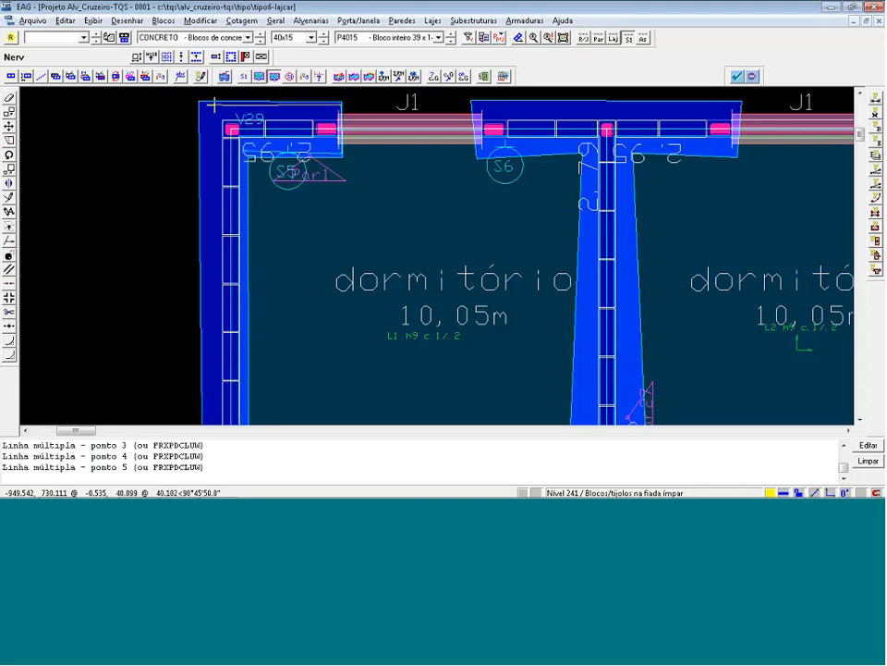
left_click(211, 228)
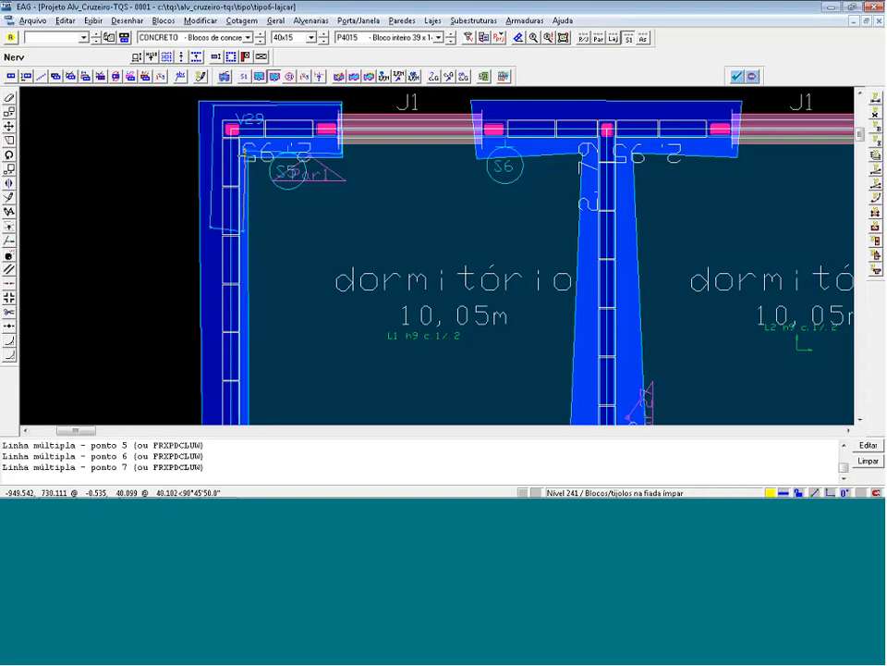
left_click(243, 226)
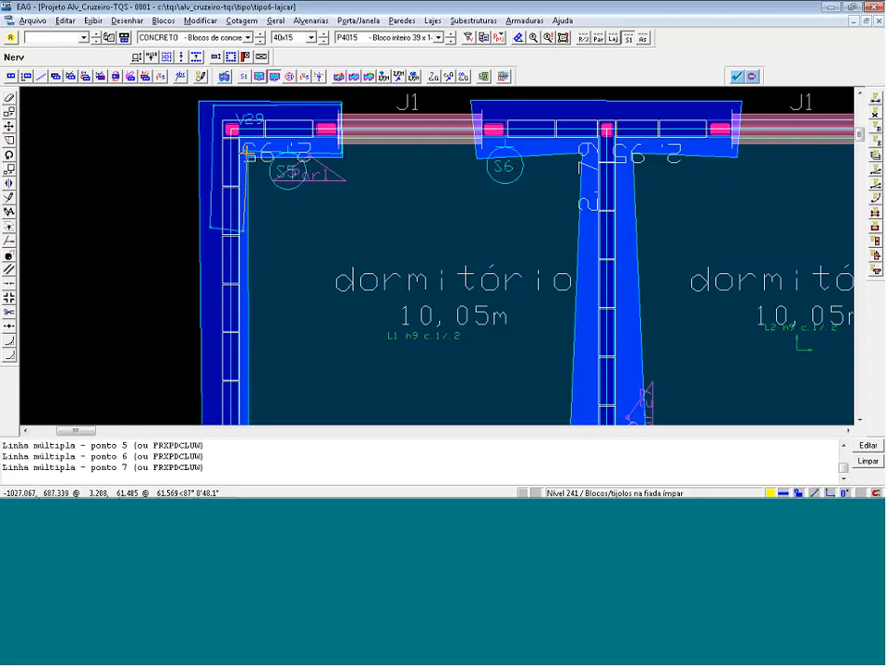
left_click(247, 150)
right_click(246, 151)
scroll(255, 150, "down", 3)
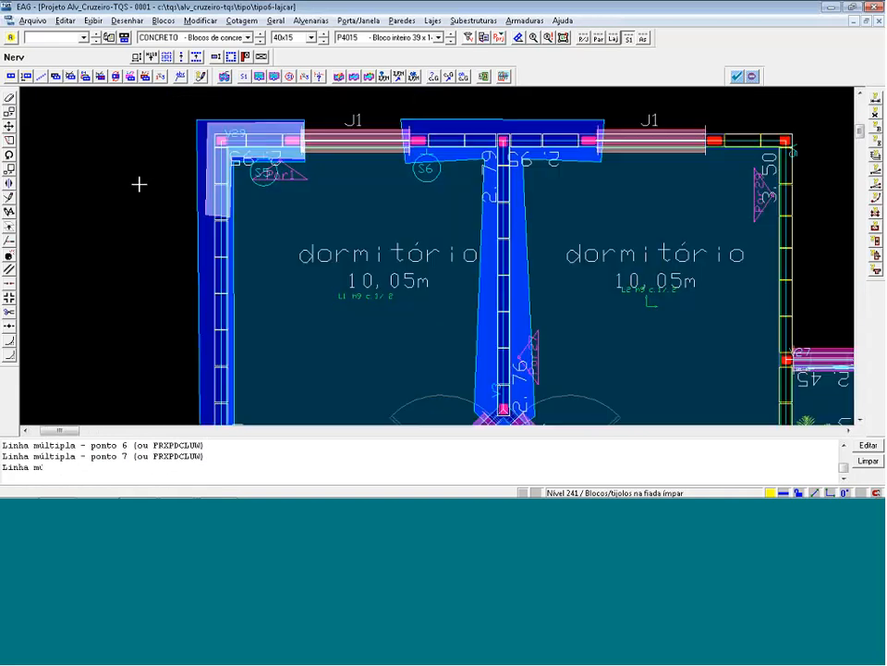
scroll(138, 184, "down", 2)
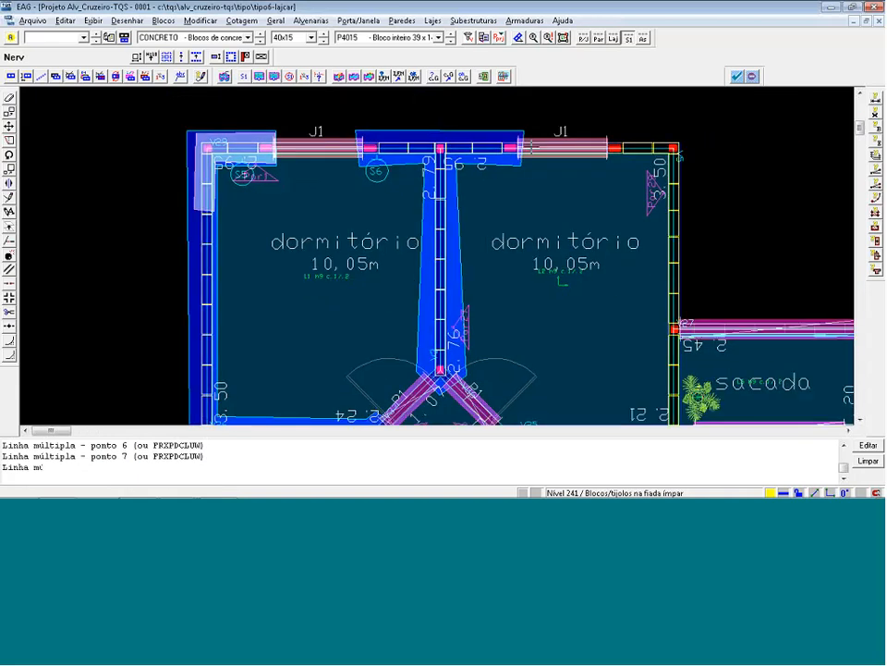
Close the Tipo6-LajCar plan without saving its changes and open the Tipo masonry plan for editing.
key("alt+F4")
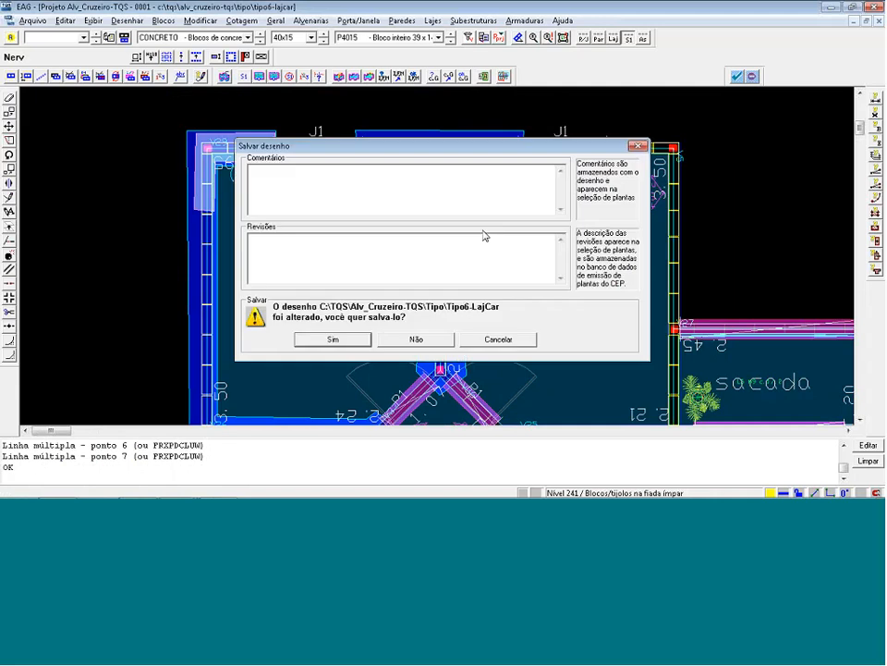
left_click(413, 340)
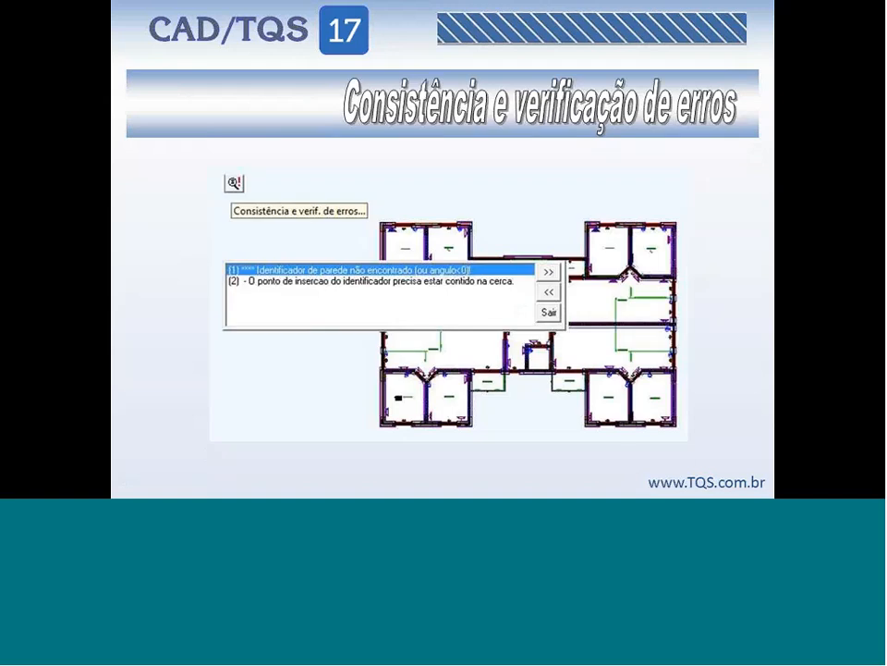
key("alt+Tab")
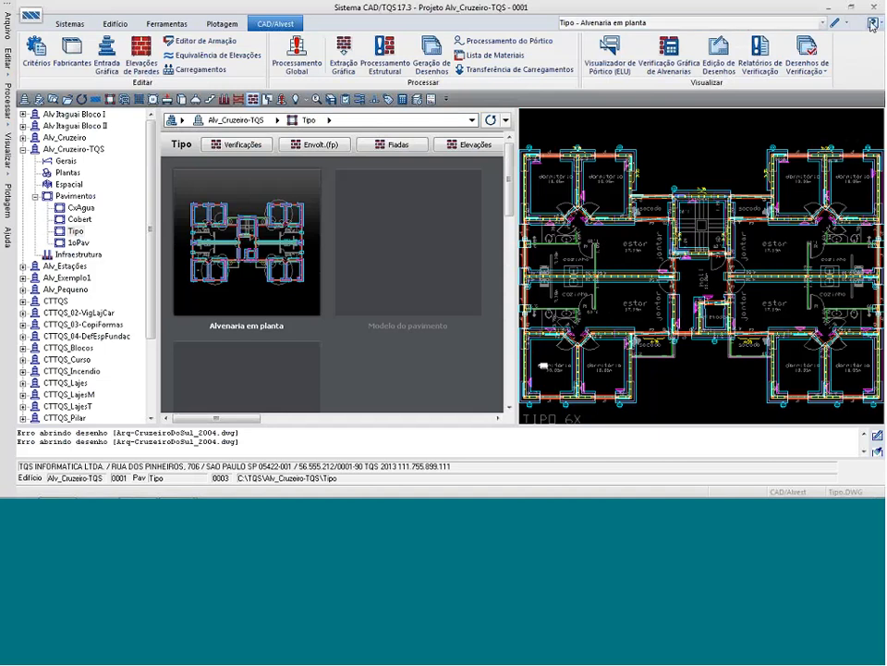
left_click(836, 23)
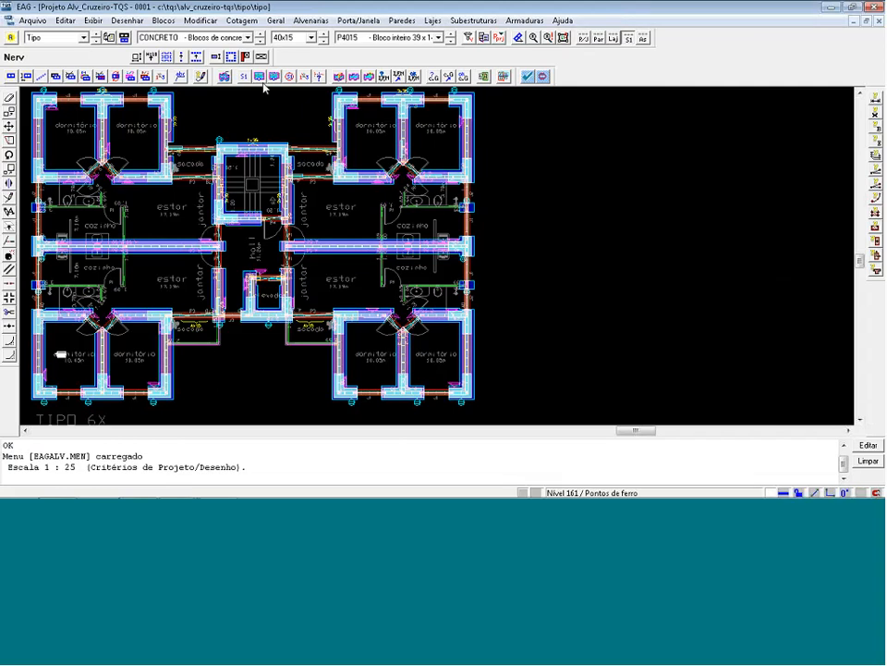
Process the substructure fences of the Tipo masonry plan.
left_click(223, 76)
left_click(483, 325)
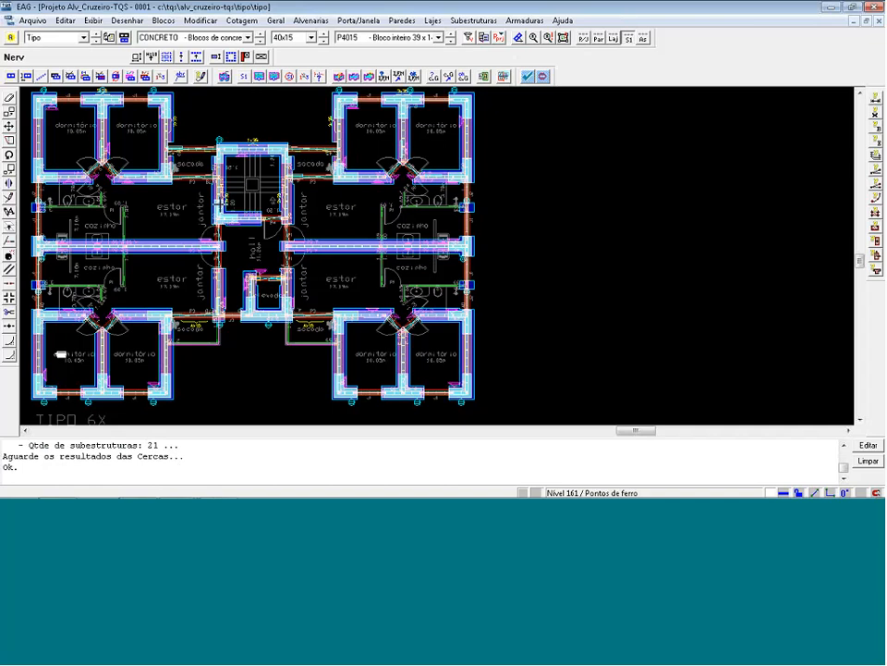
Turn off the display of the Vento X substructure fences in the drawing filters, examining the upper apartments.
key("F8")
left_click(219, 206)
left_click(7, 80)
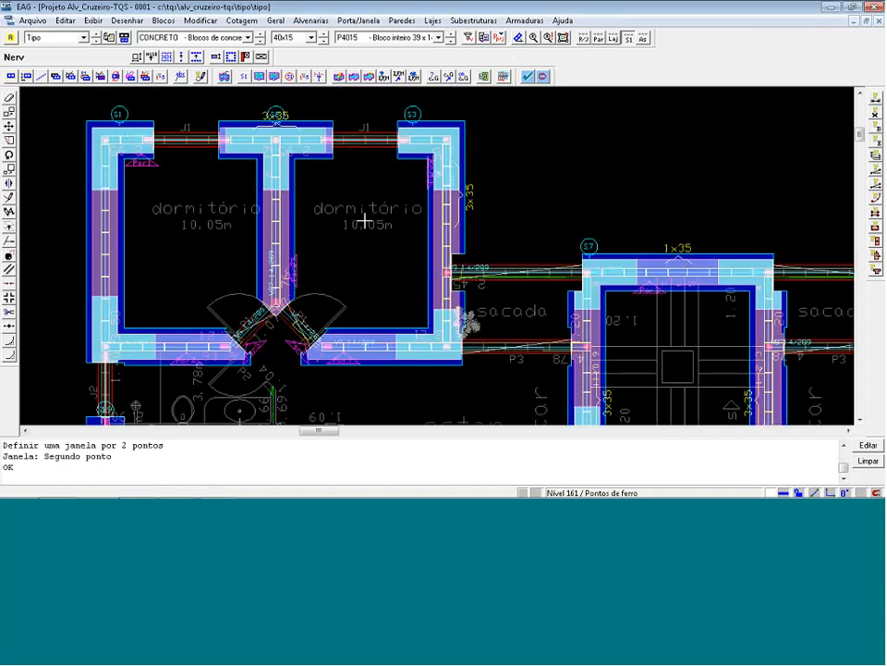
left_click(469, 37)
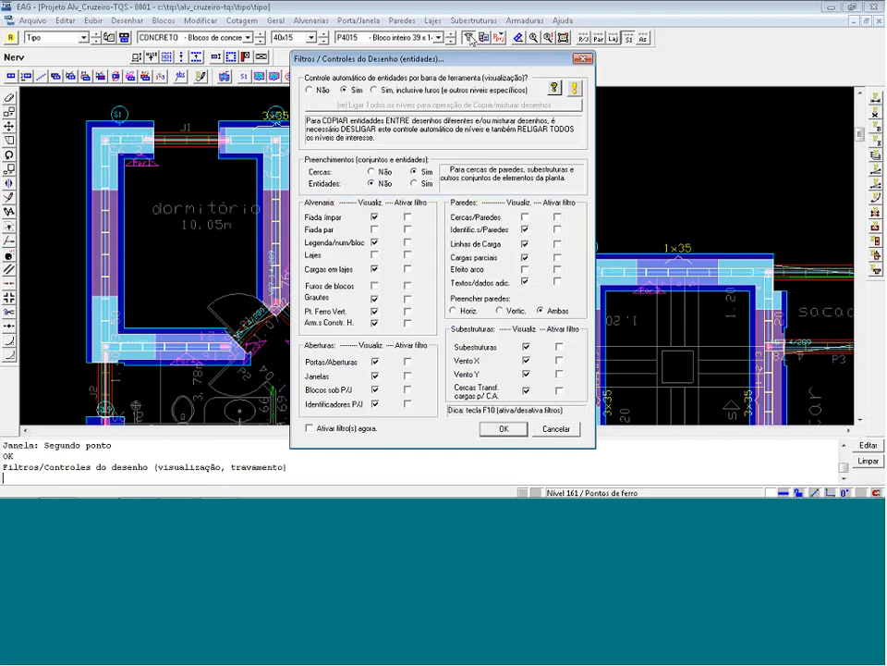
left_click(508, 428)
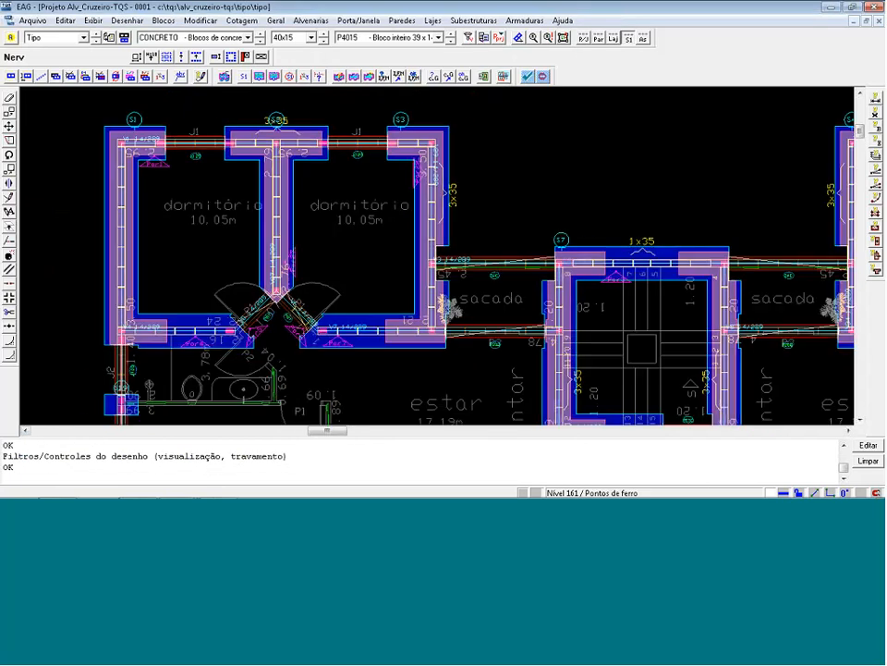
Turn off the display of Subestruturas in the drawing filters for the whole plan.
scroll(257, 163, "down", 3)
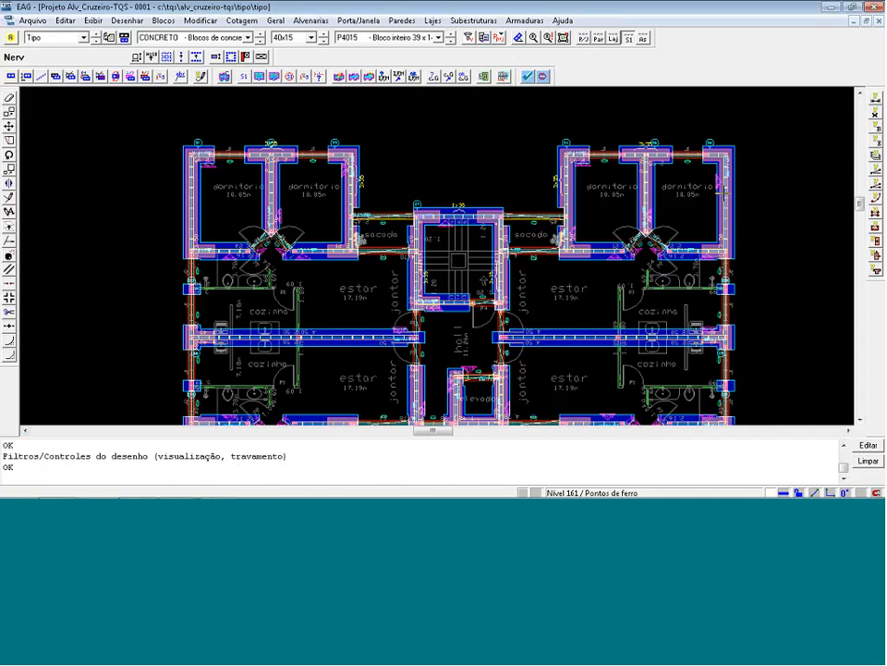
key("Return")
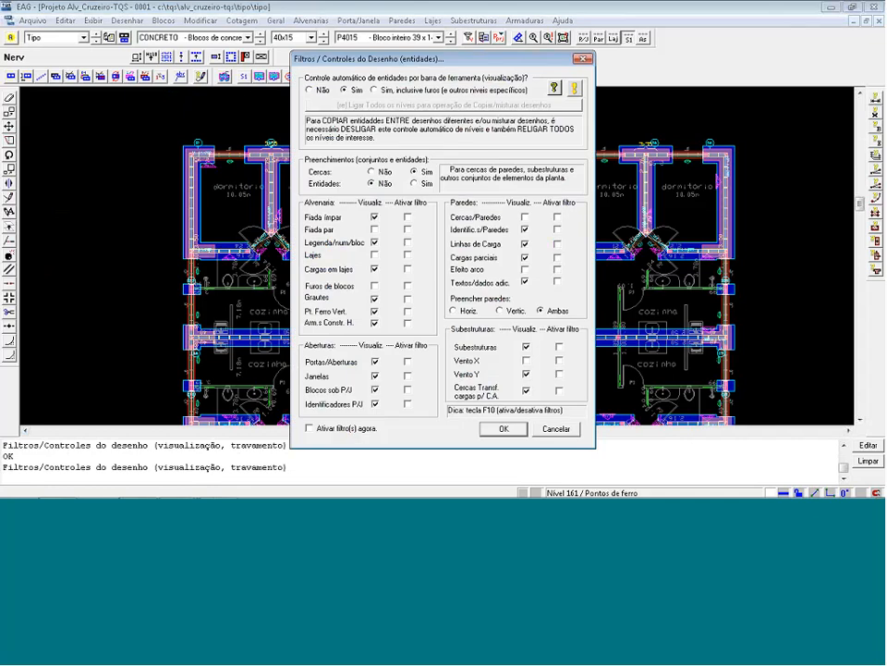
key("Return")
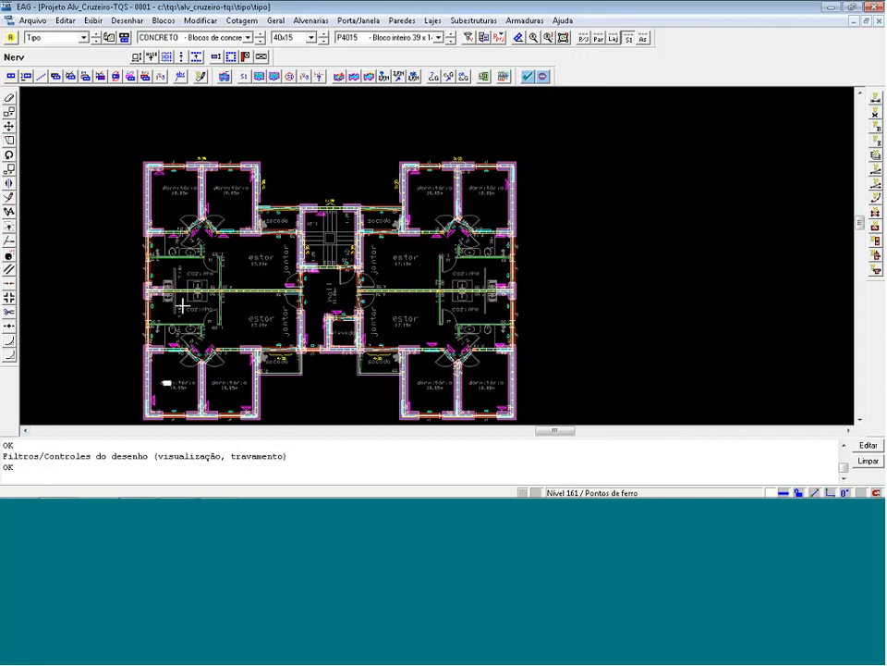
Activate the entity filter for Vento Y only and move all the Vento Y fences to the right of the plan.
scroll(224, 376, "up", 1)
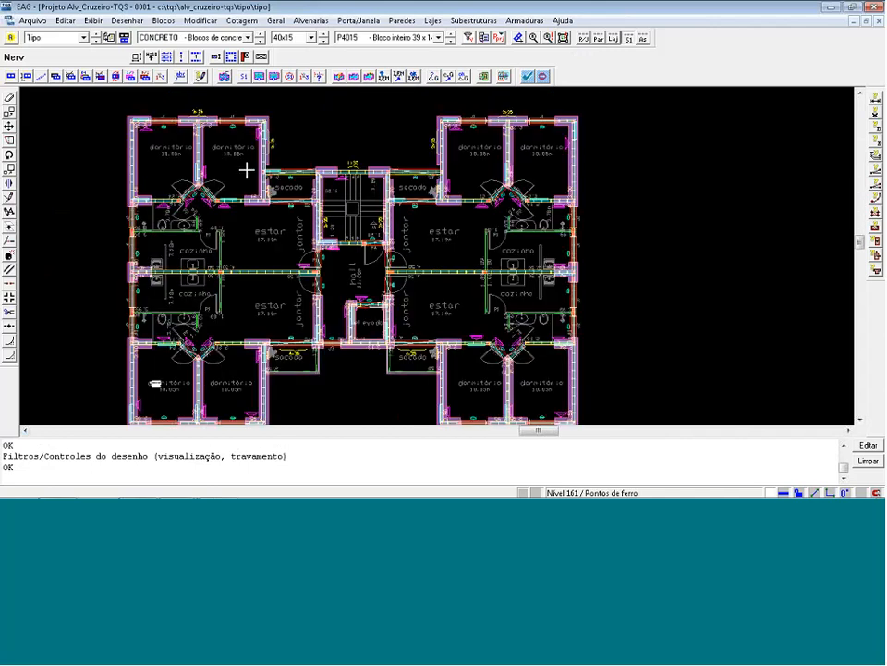
scroll(252, 164, "down", 1)
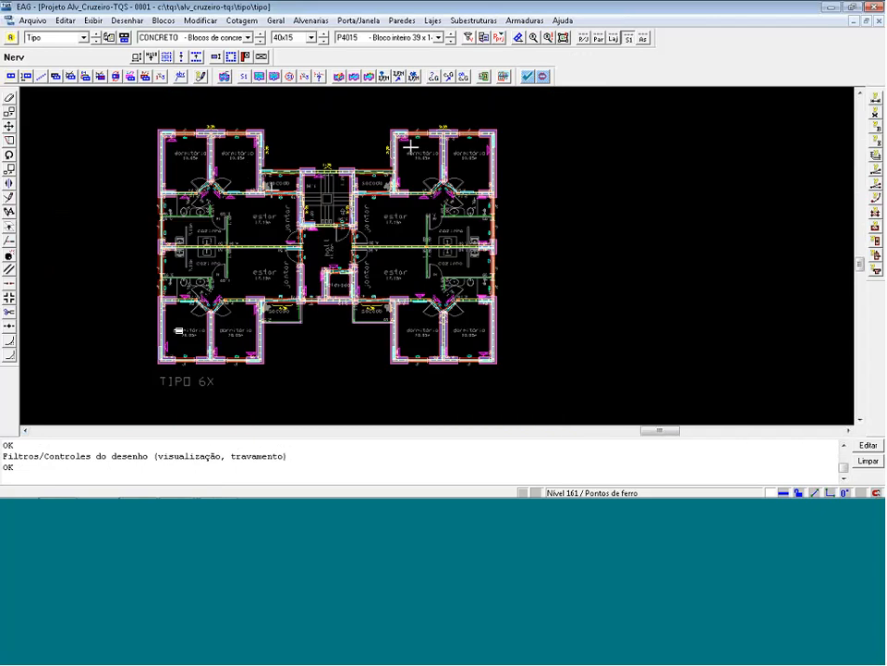
left_click(470, 38)
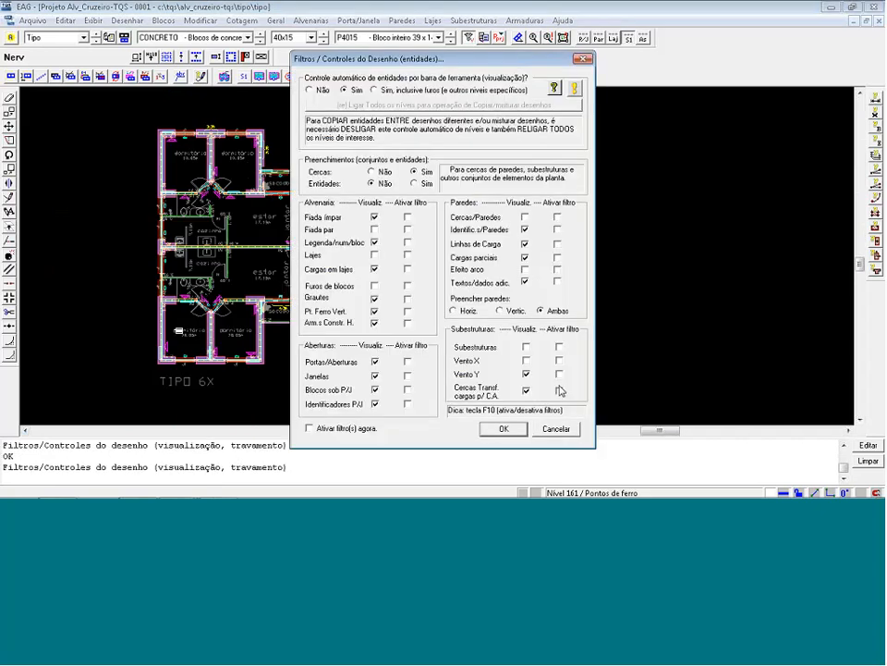
left_click(559, 373)
left_click(308, 428)
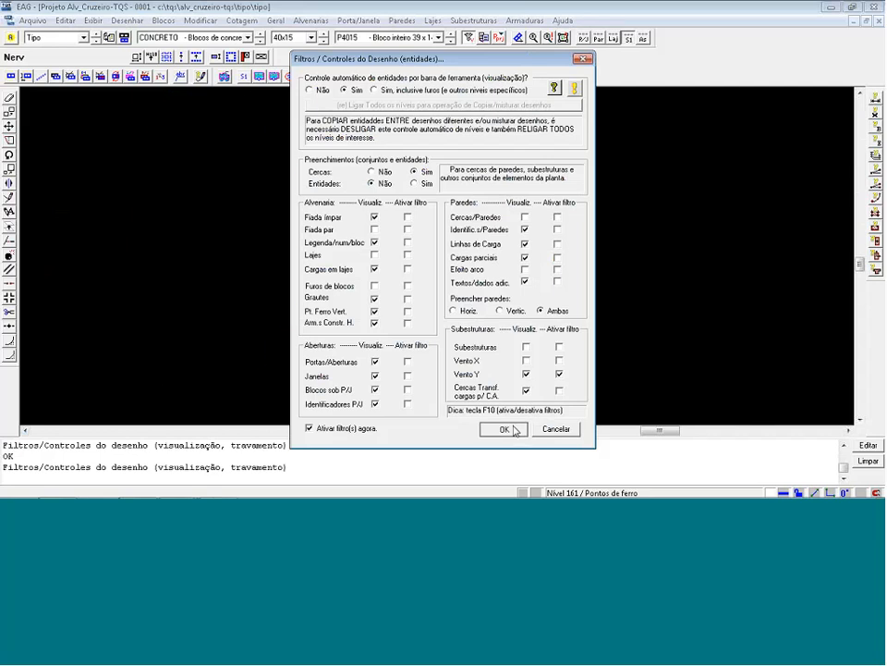
left_click(504, 429)
left_click_drag(538, 106, 297, 297)
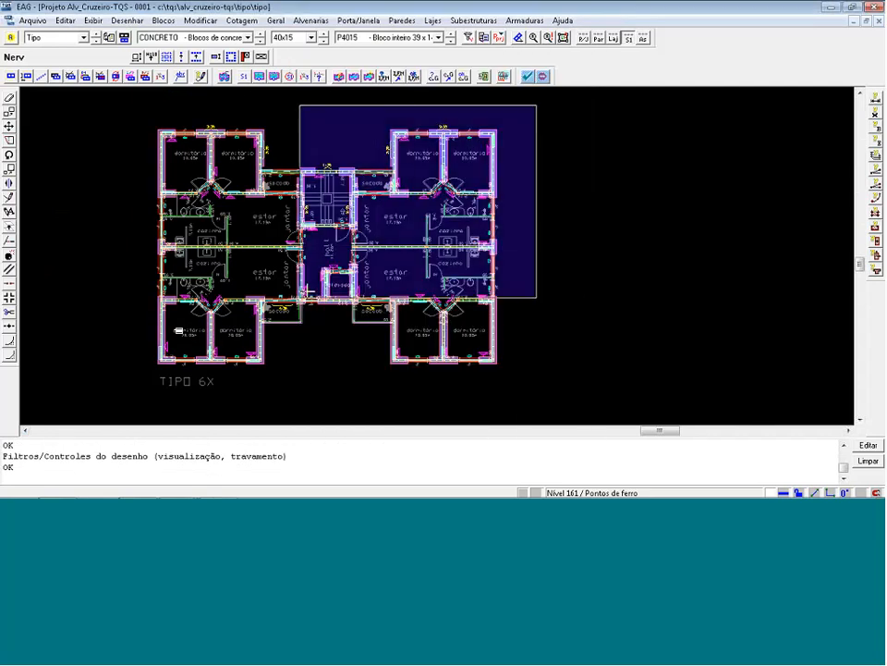
left_click(488, 388)
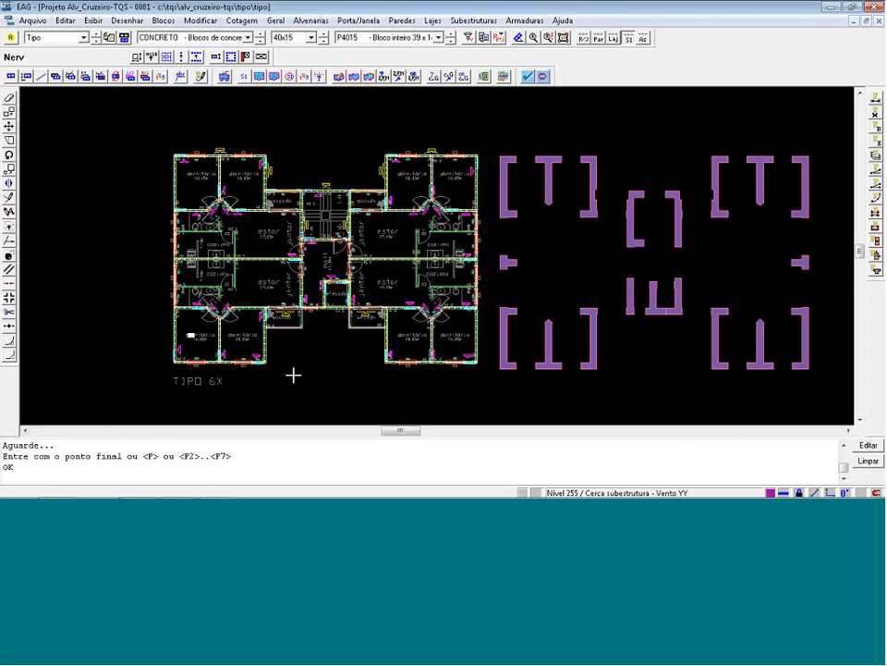
Switch the entity filter to Vento X and move all the Vento X fences above the plan.
left_click(469, 39)
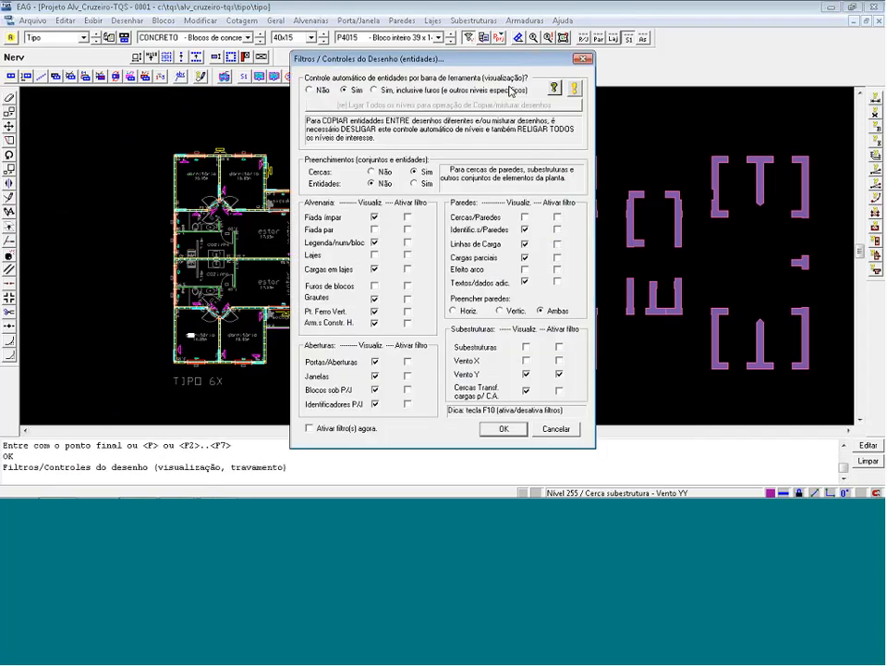
left_click(559, 361)
left_click(504, 428)
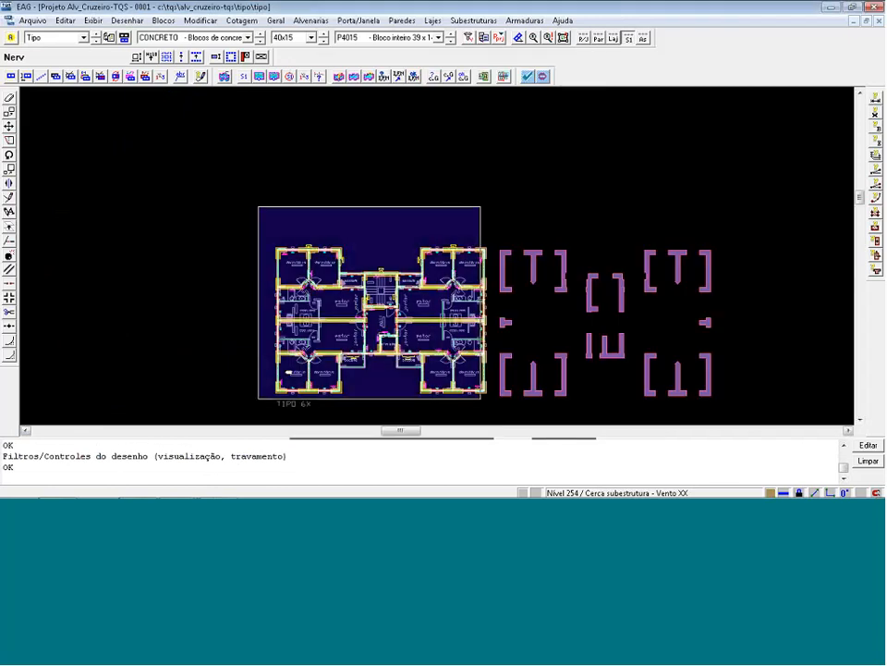
left_click(488, 405)
left_click(489, 251)
scroll(484, 259, "down", 1)
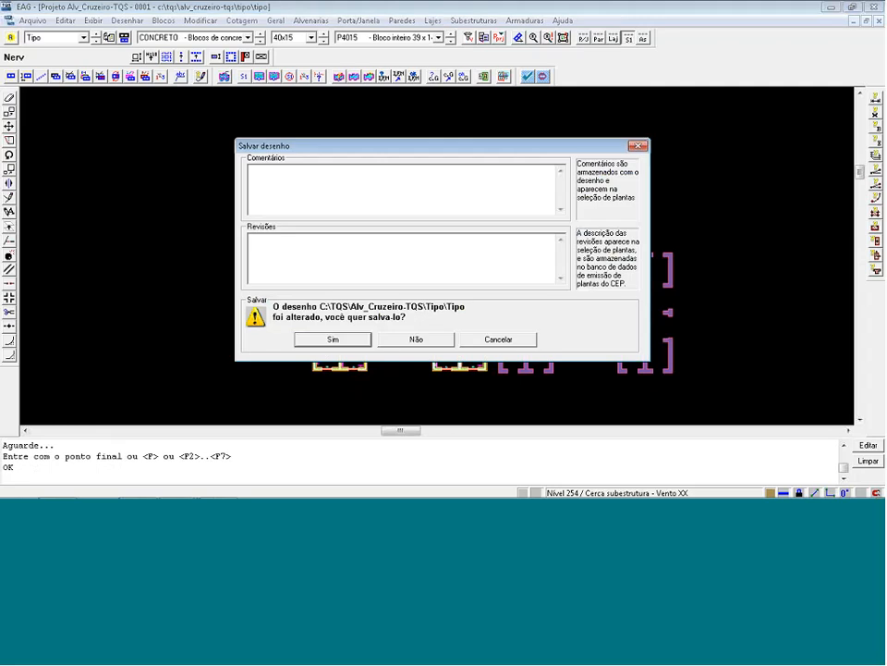
Close the Tipo drawing without saving and reopen its masonry plan for editing.
left_click(418, 339)
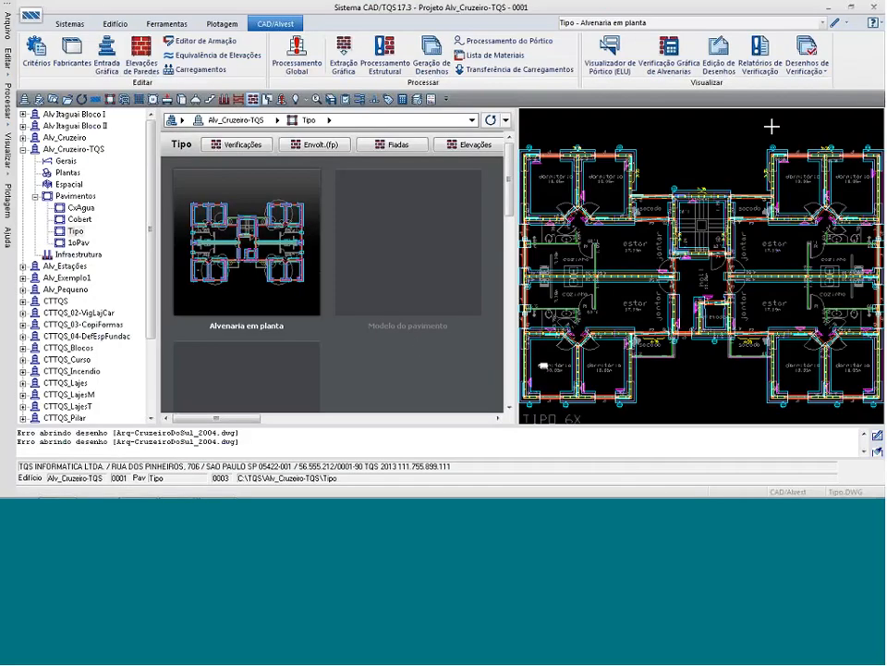
left_click(833, 23)
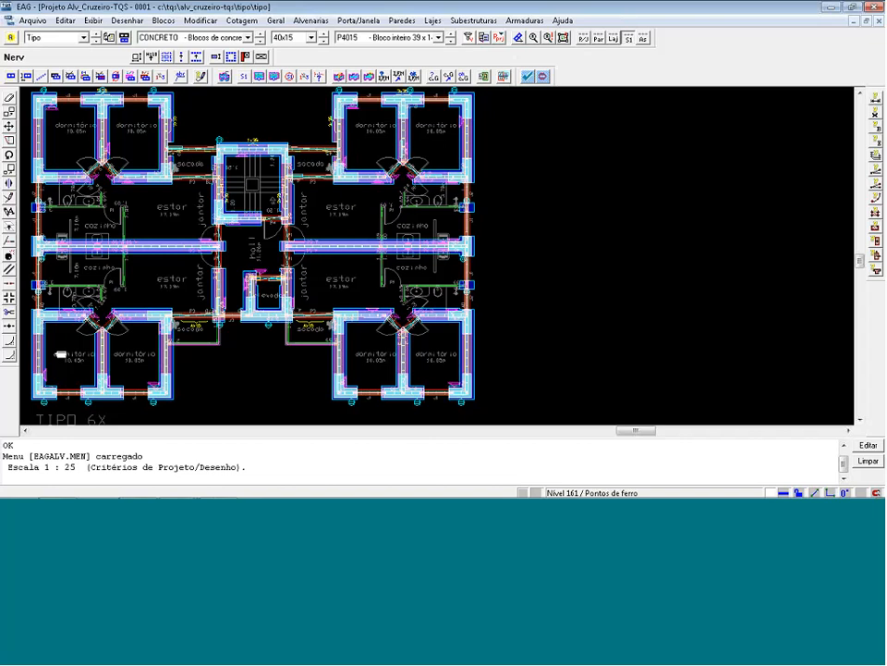
Save the drawing as Tipo.DWG in the Tipo folder of Alv_Cruzeiro, overwriting the existing file, and close the graphic editor.
left_click(33, 20)
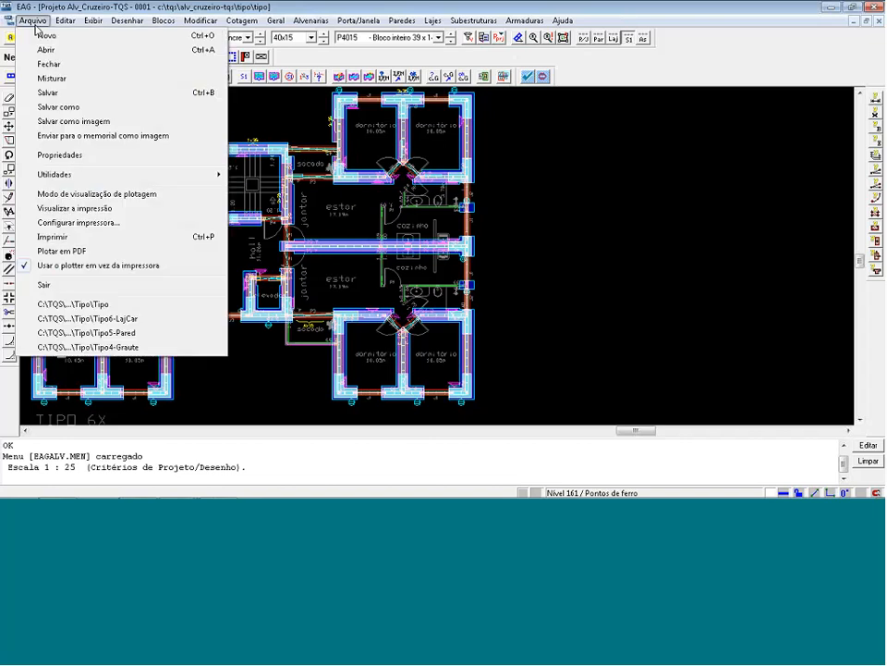
left_click(61, 106)
left_click(431, 60)
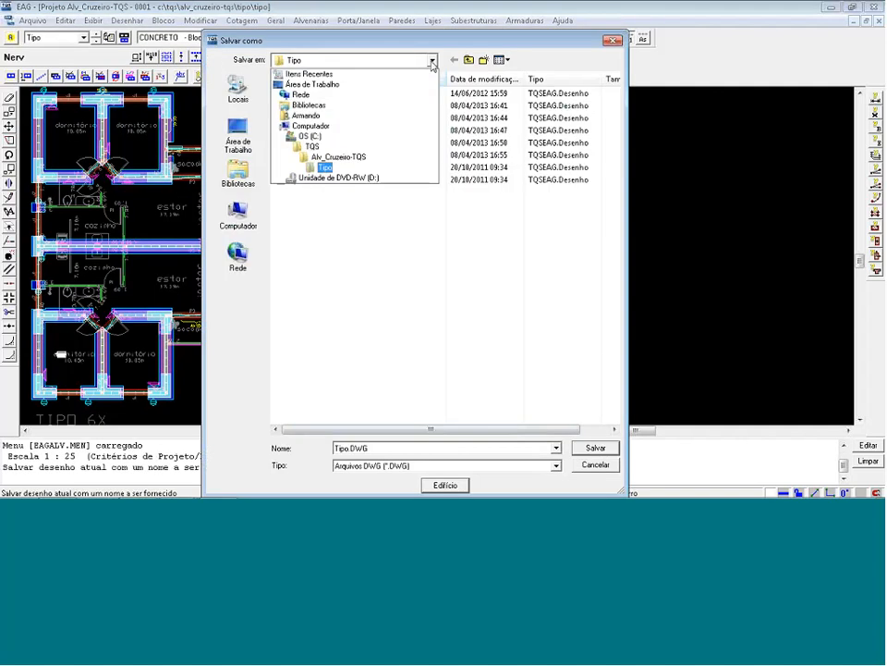
left_click(319, 147)
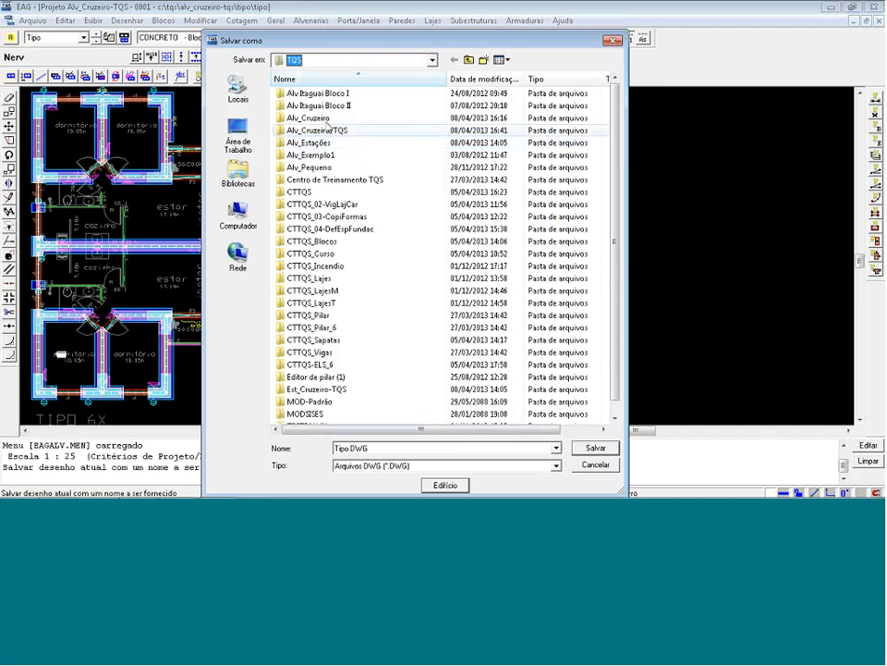
double_click(319, 118)
double_click(307, 203)
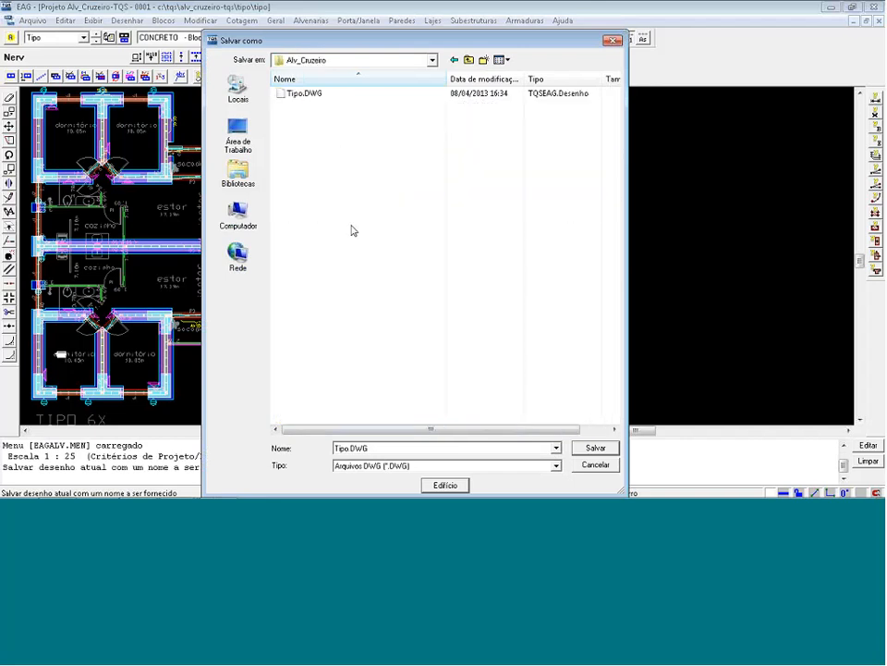
left_click(592, 447)
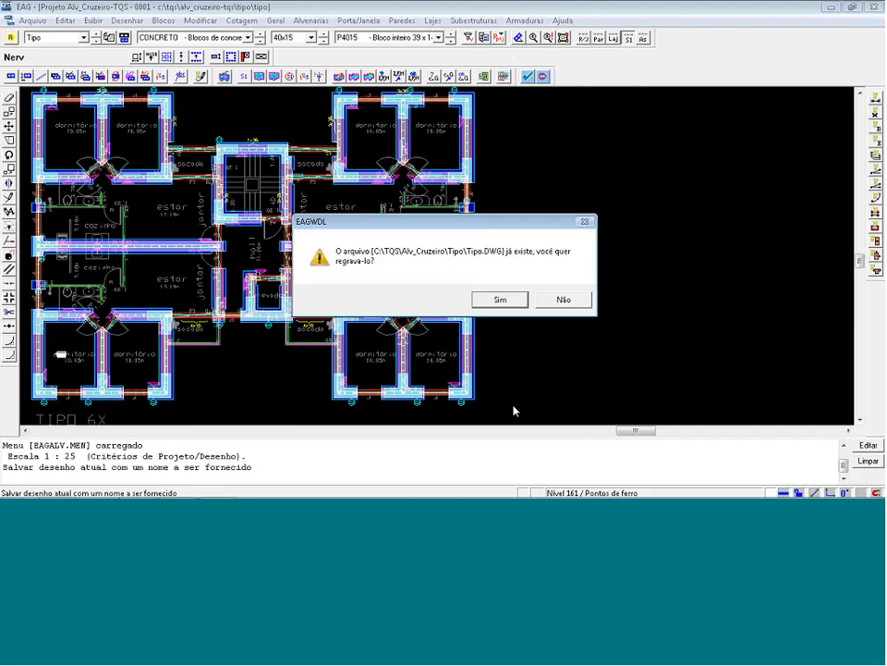
left_click(500, 298)
left_click(872, 7)
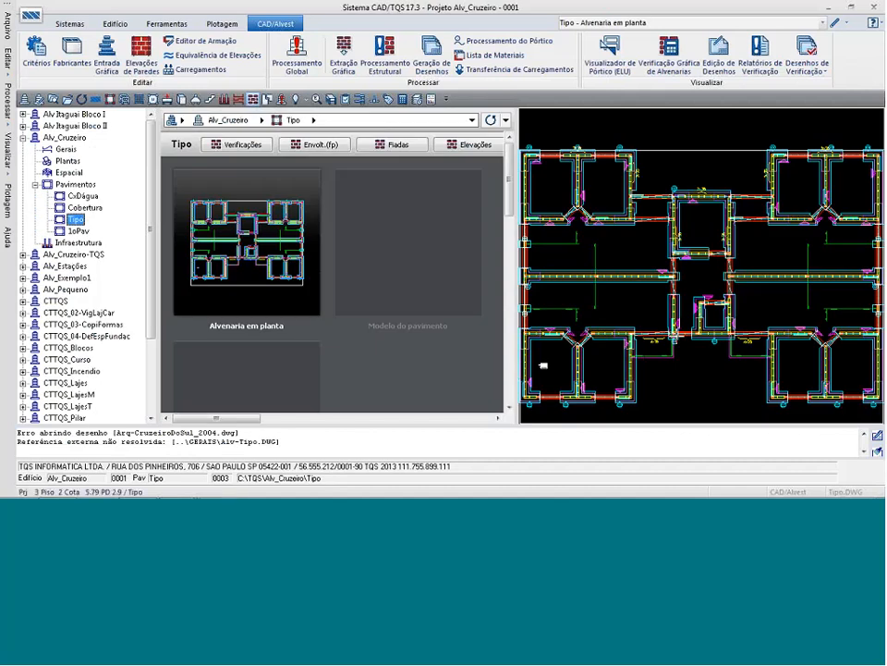
Open the masonry plan of Alv_Cruzeiro's 1oPav floor for editing.
left_click(79, 230)
left_click(82, 233)
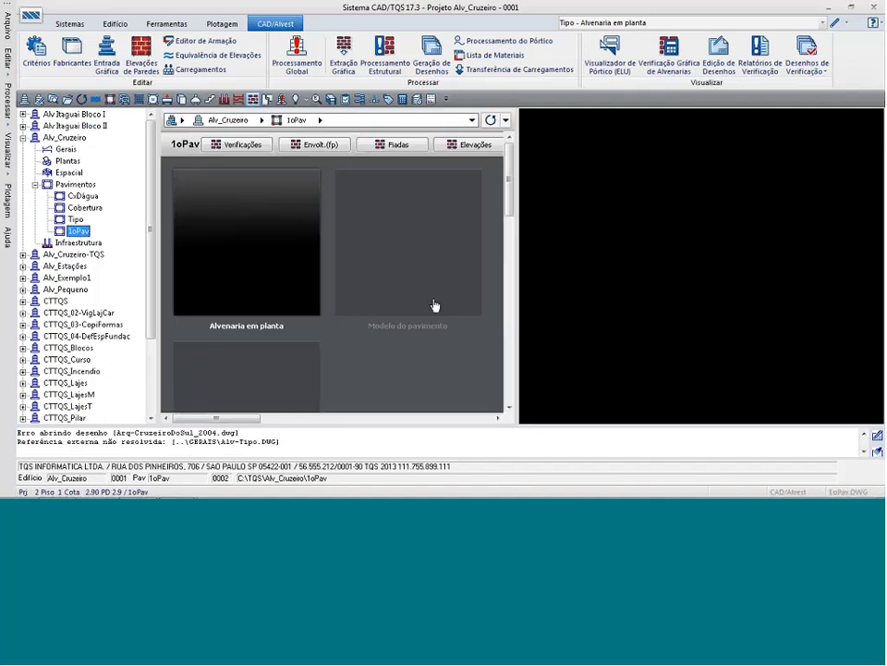
left_click(834, 24)
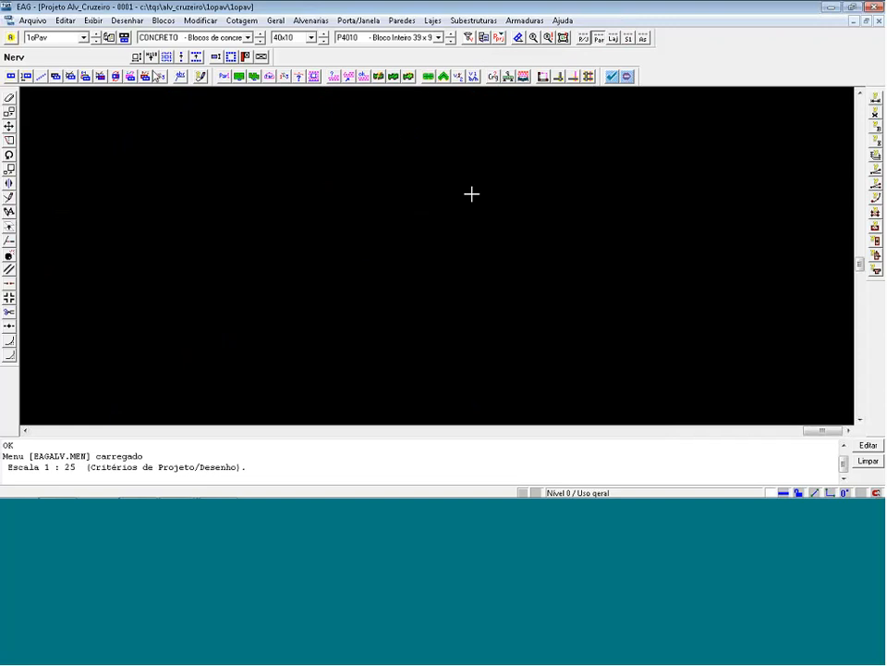
Copy the masonry plan of Alv_Cruzeiro's Tipo floor into 1oPav and delete the rectangular outline around it.
left_click(109, 38)
left_click(370, 273)
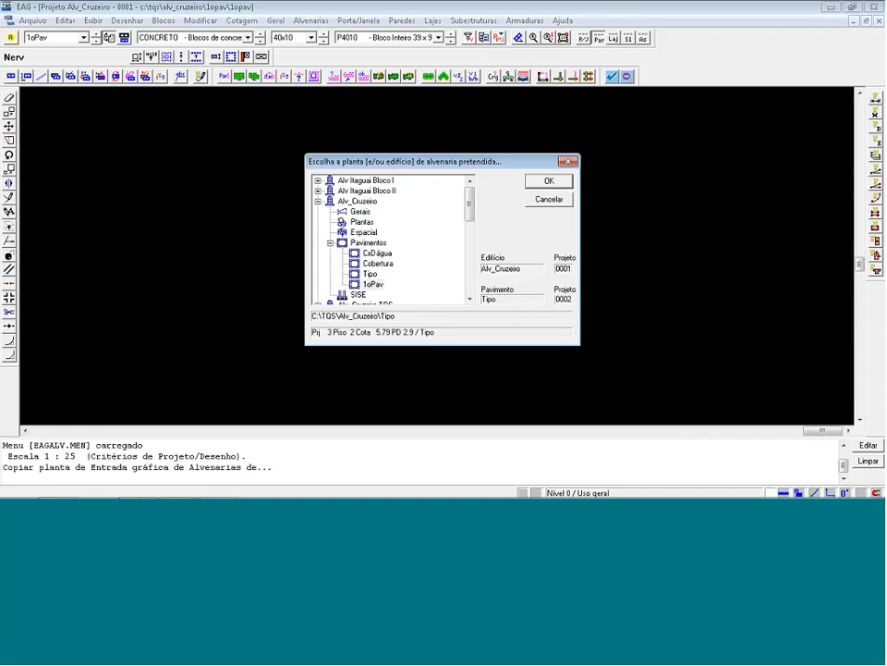
left_click(549, 181)
left_click(499, 293)
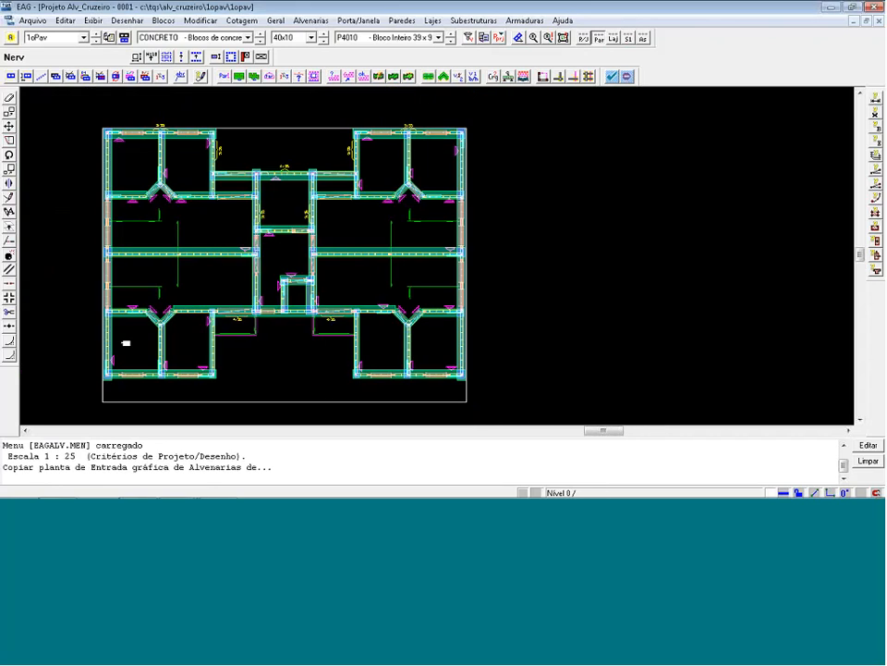
left_click(319, 401)
key("Delete")
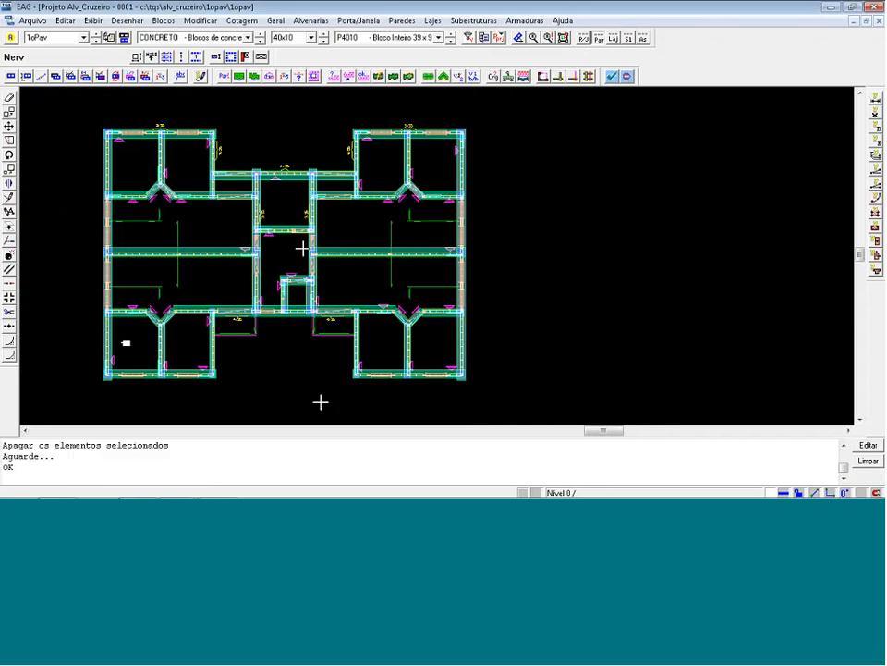
Insert Arq_Terreo.DWG from the GERAIS folder as an external reference at 0,0.
left_click(482, 37)
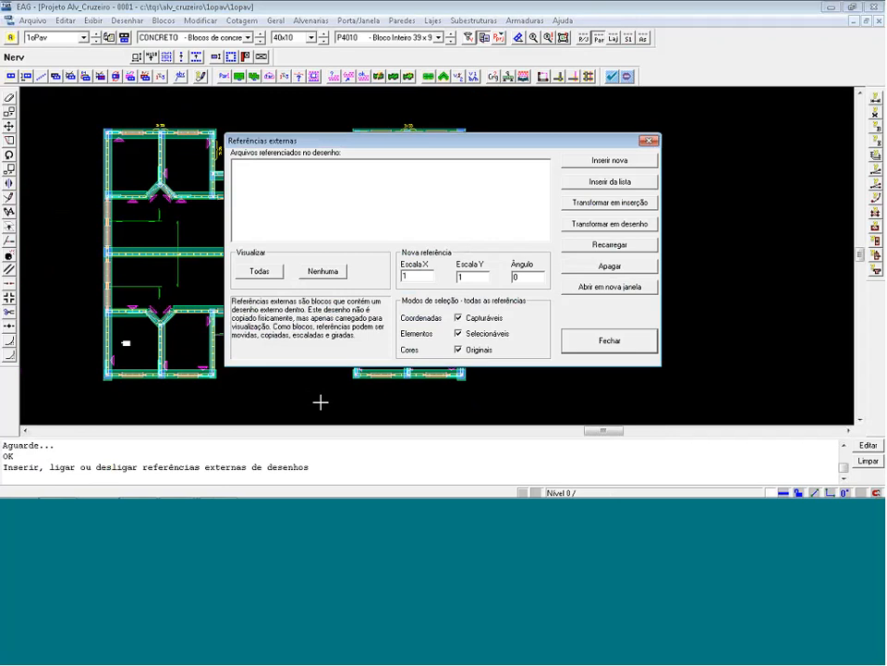
left_click(591, 162)
left_click(470, 60)
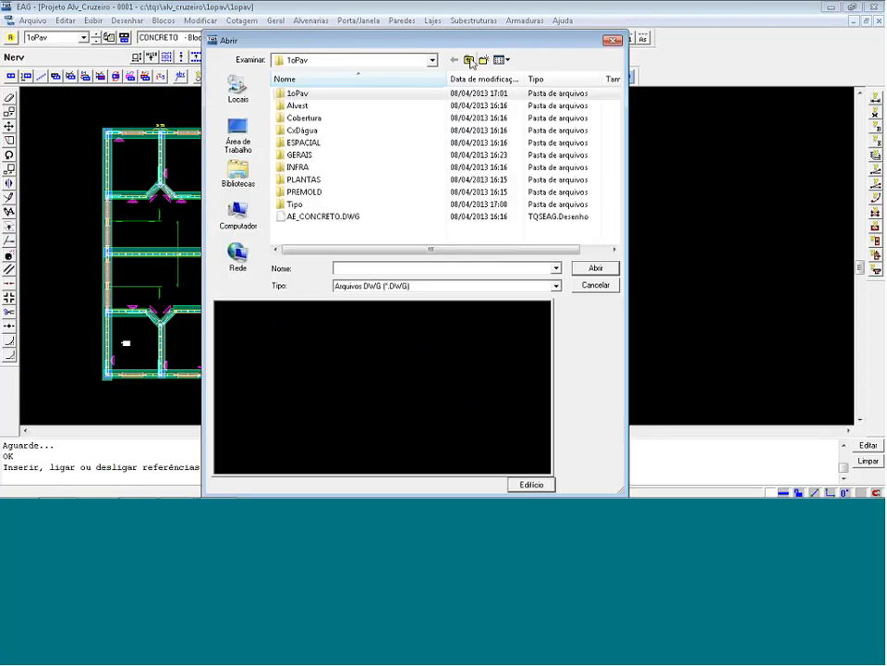
double_click(301, 154)
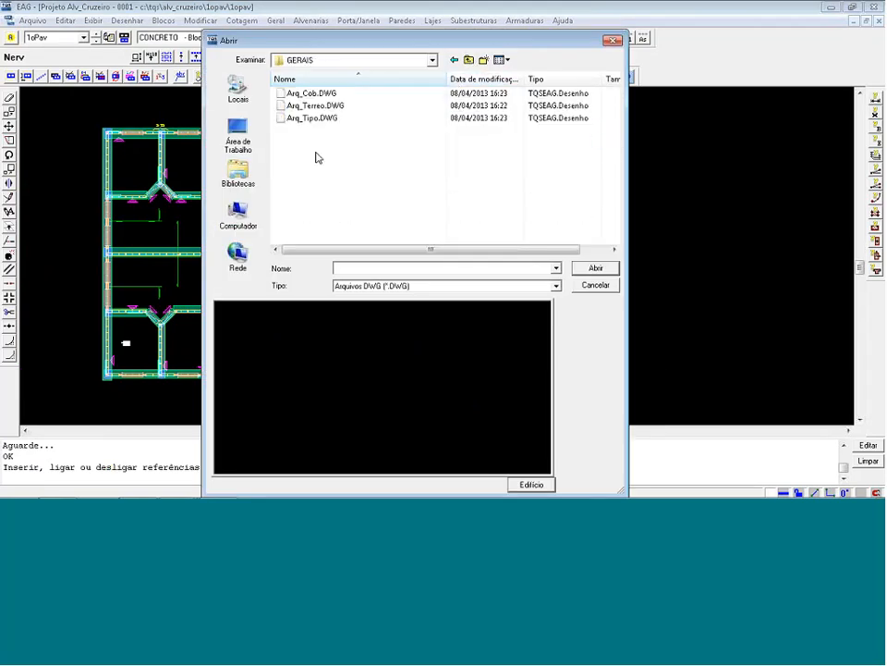
left_click(336, 109)
left_click(580, 267)
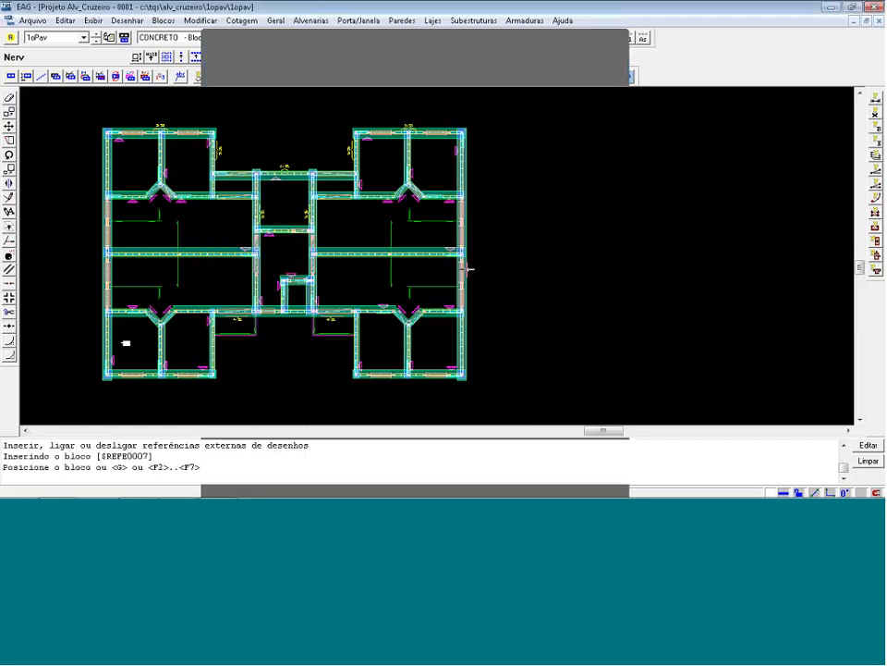
type("0,0")
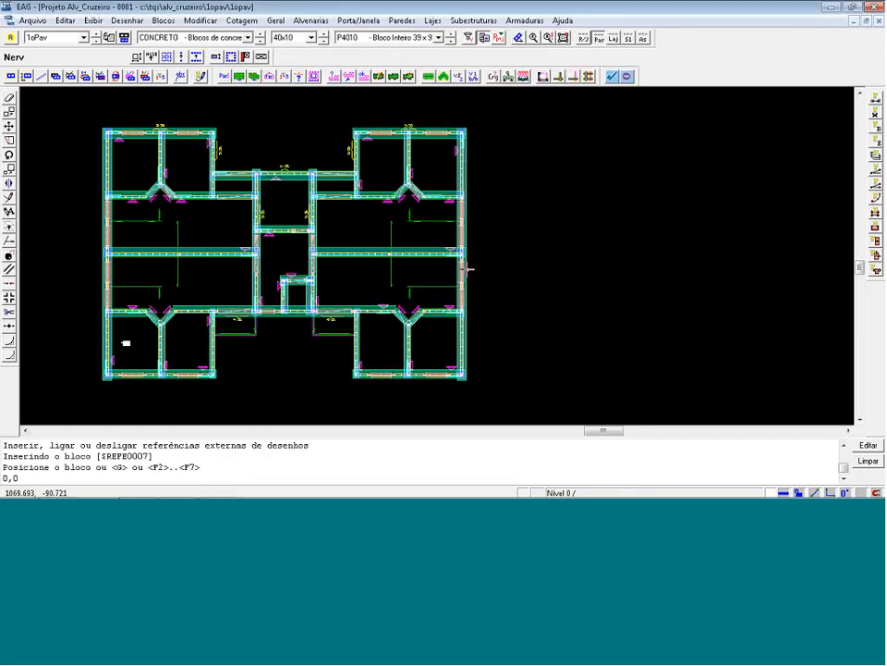
key("Return")
Delete the Arq_Terreo.DWG external reference from the 1oPav plan.
scroll(243, 252, "up", 2)
scroll(243, 251, "up", 2)
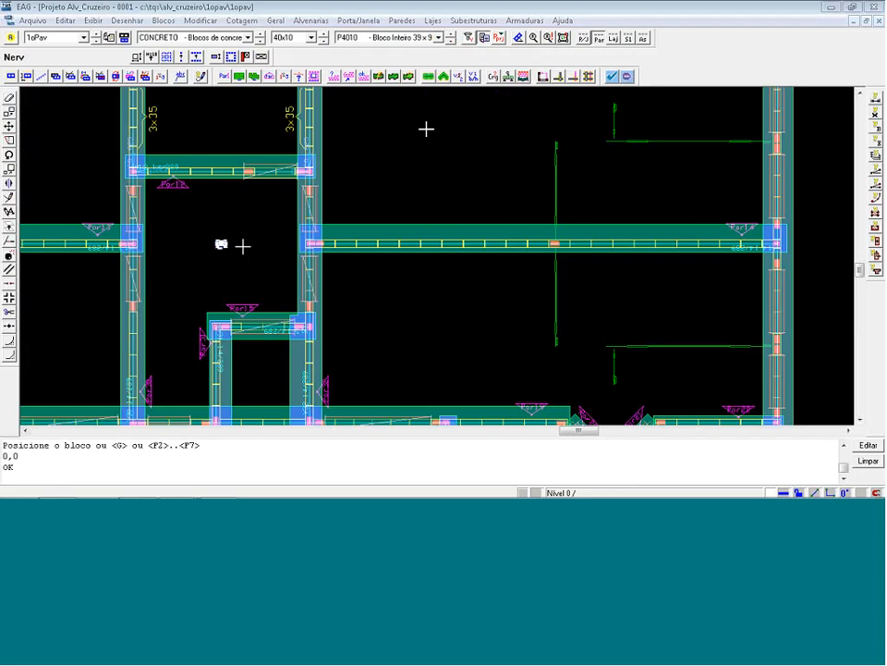
left_click(484, 37)
left_click(301, 167)
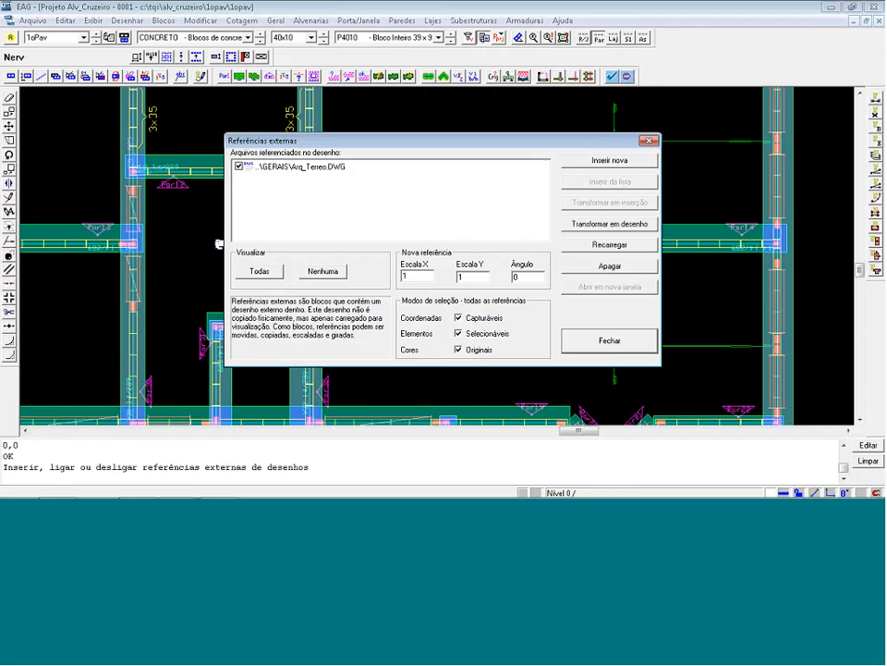
left_click(583, 182)
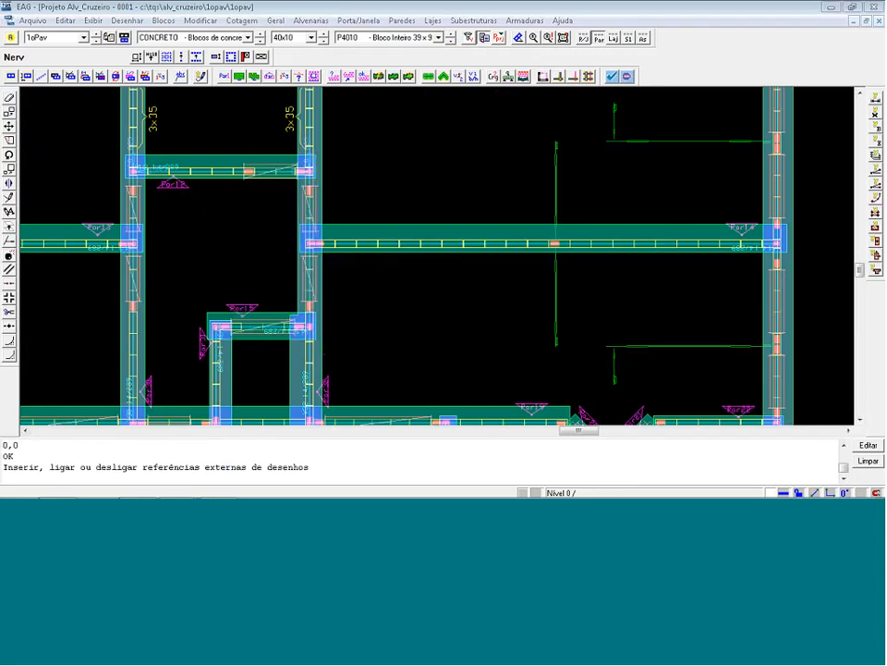
left_click(597, 284)
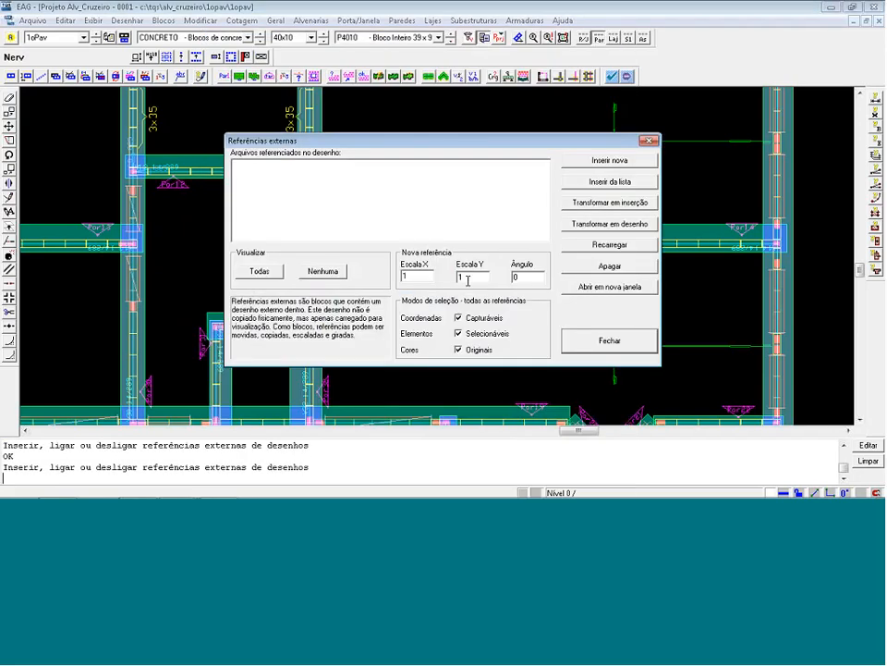
Insert Arq_Terreo.DWG from the GERAIS folder as an external reference with X and Y scales of 100, positioned at 0,0.
left_click(421, 274)
type("00")
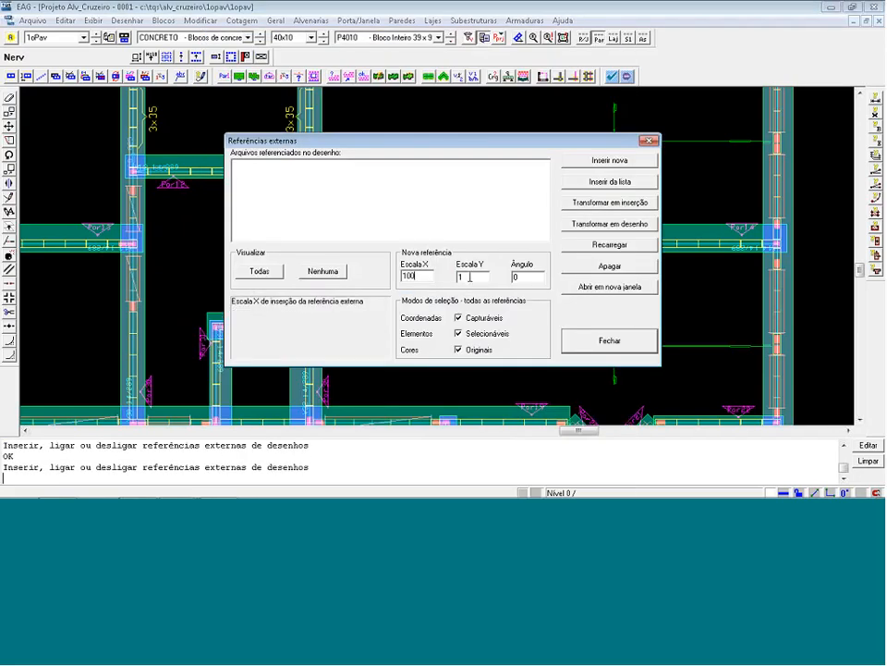
left_click(470, 276)
type("00")
left_click(610, 159)
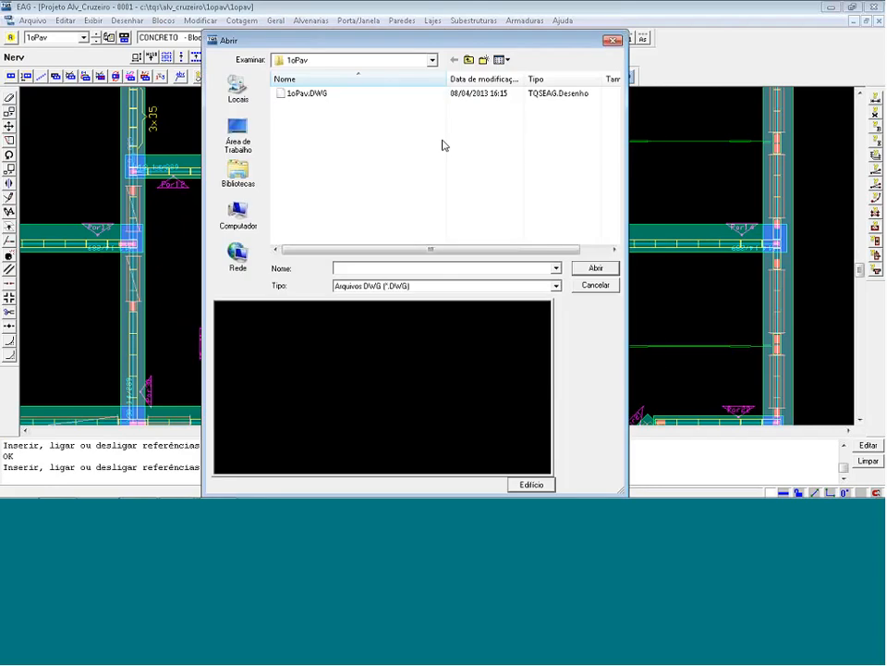
left_click(469, 59)
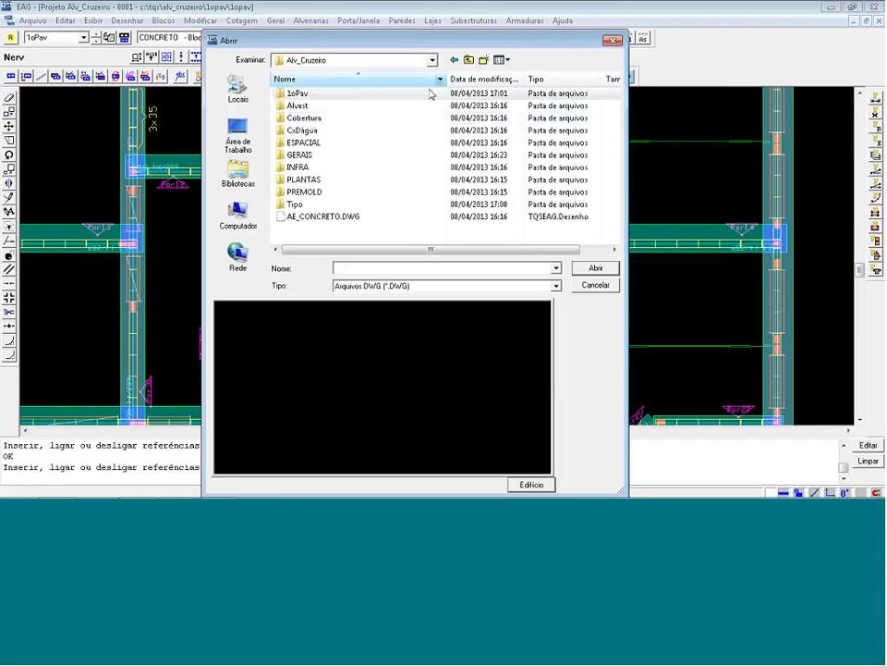
double_click(313, 123)
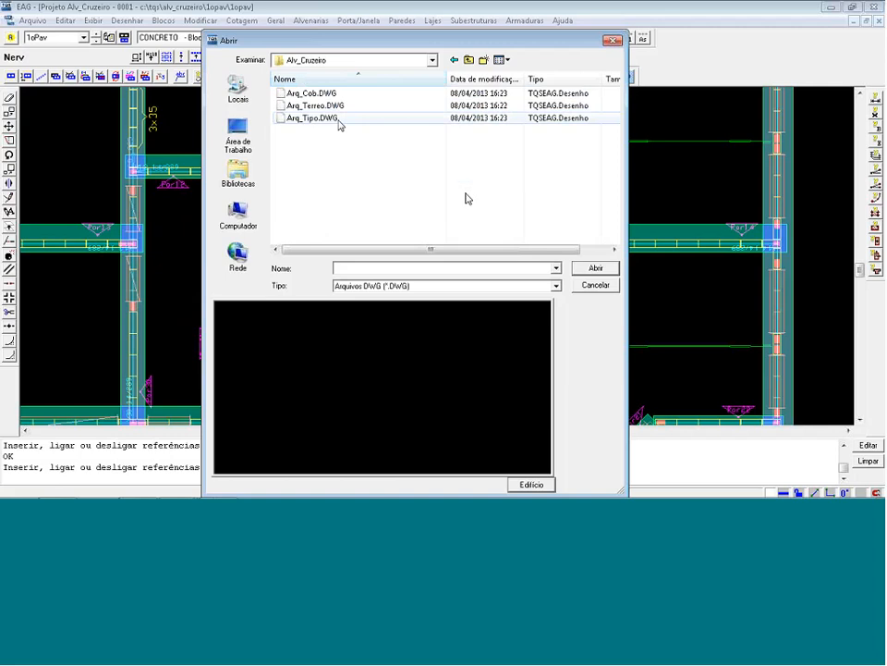
left_click(314, 105)
left_click(596, 268)
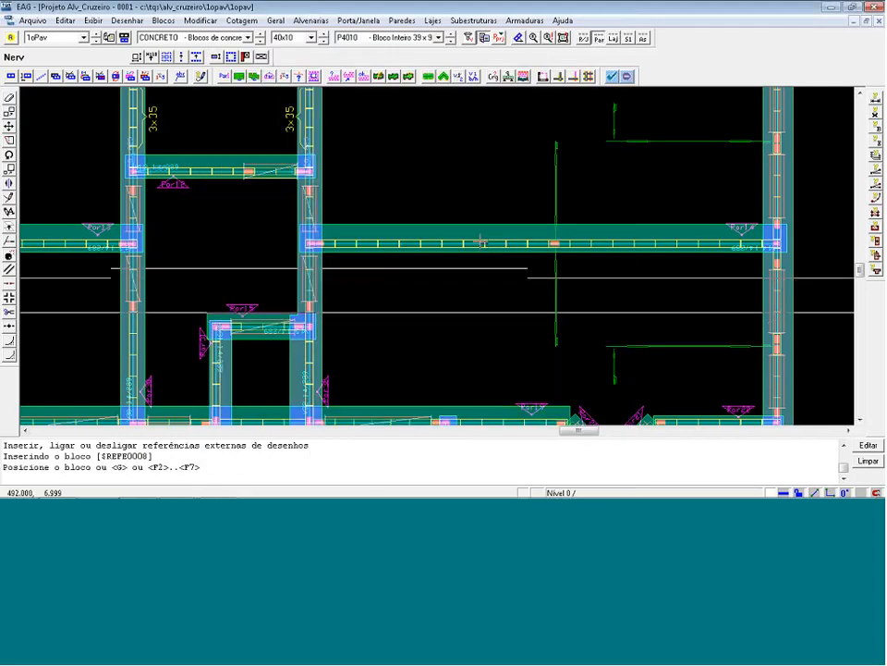
scroll(478, 243, "down", 3)
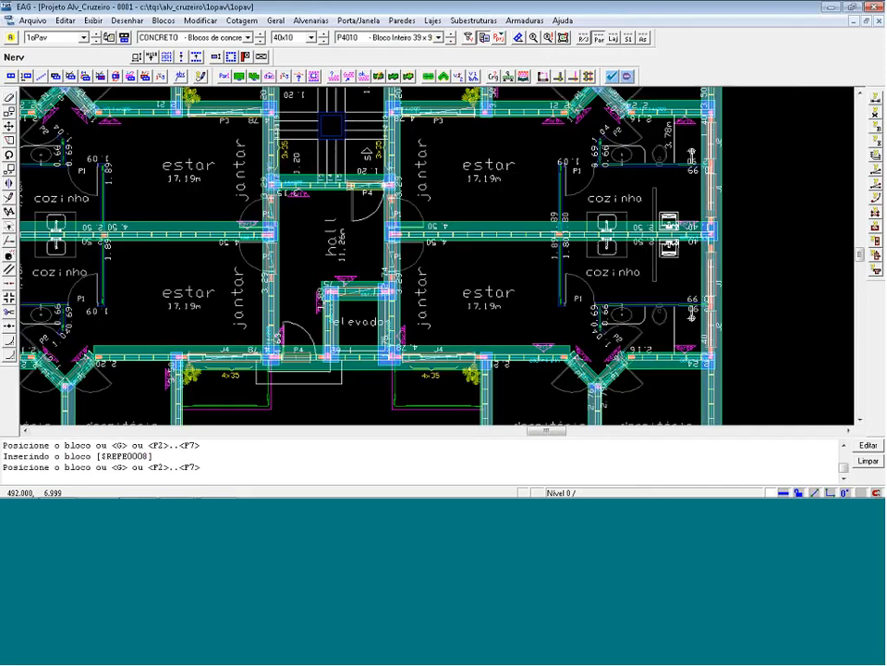
scroll(388, 283, "up", 1)
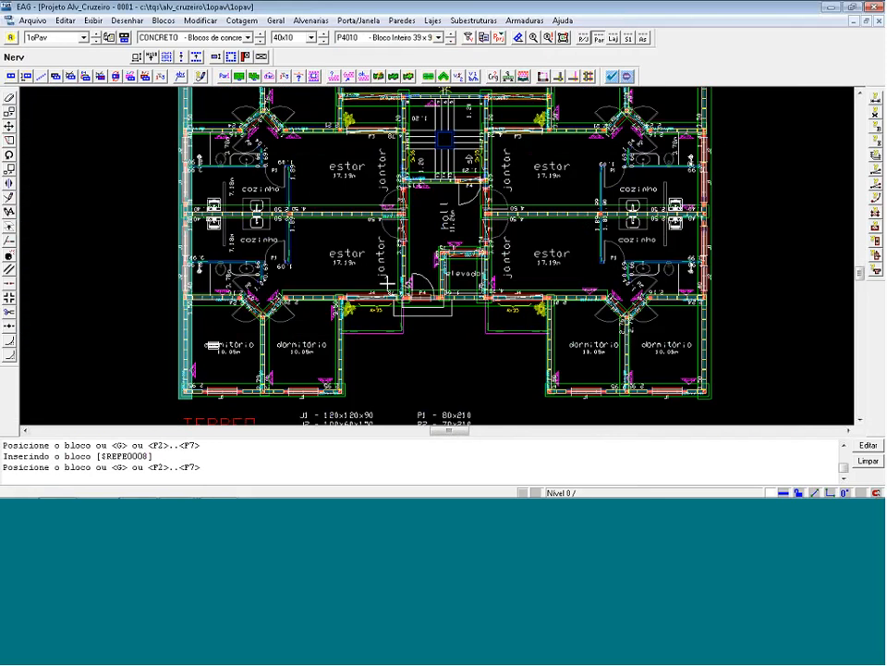
scroll(412, 278, "up", 2)
type("0,0")
key("Return")
Delete the J80 window from the hall wall at the P4 door opening beside the elevator.
scroll(357, 335, "up", 3)
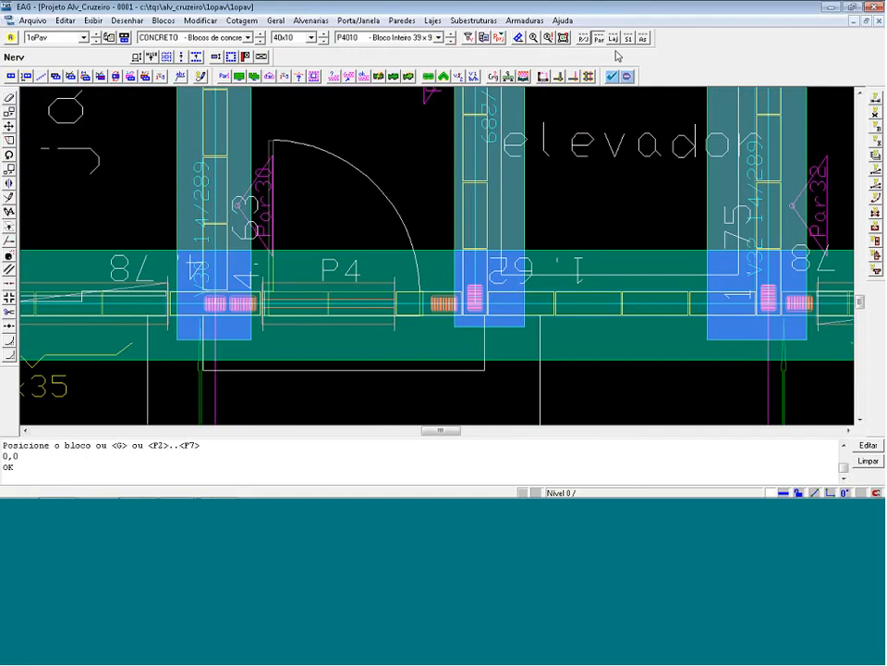
left_click(583, 38)
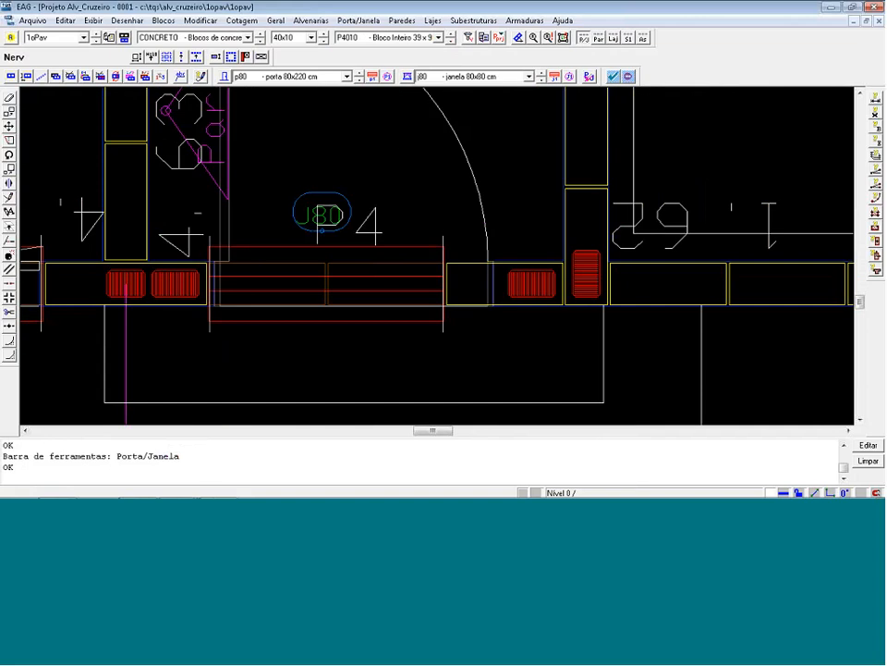
left_click(322, 229)
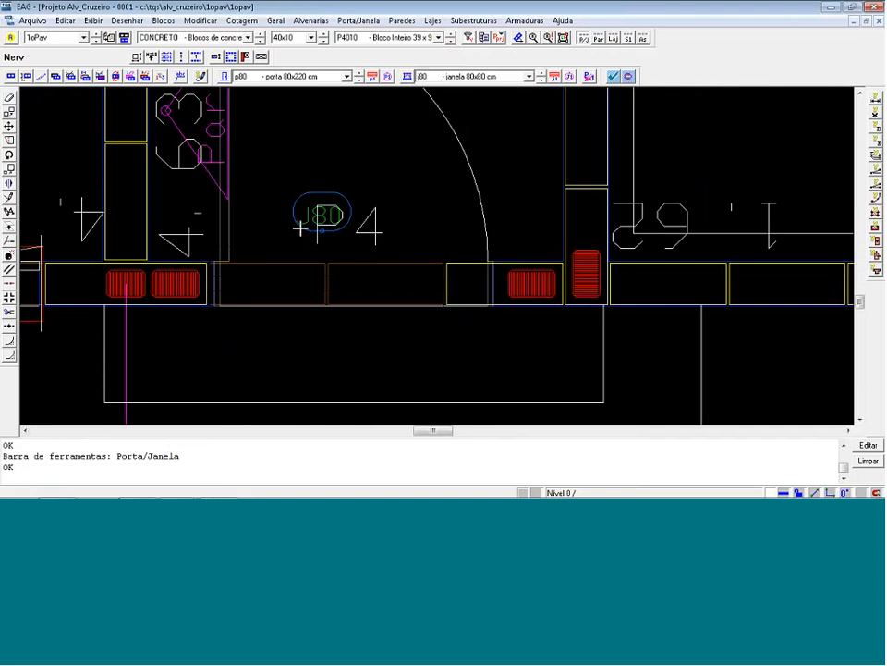
key("Delete")
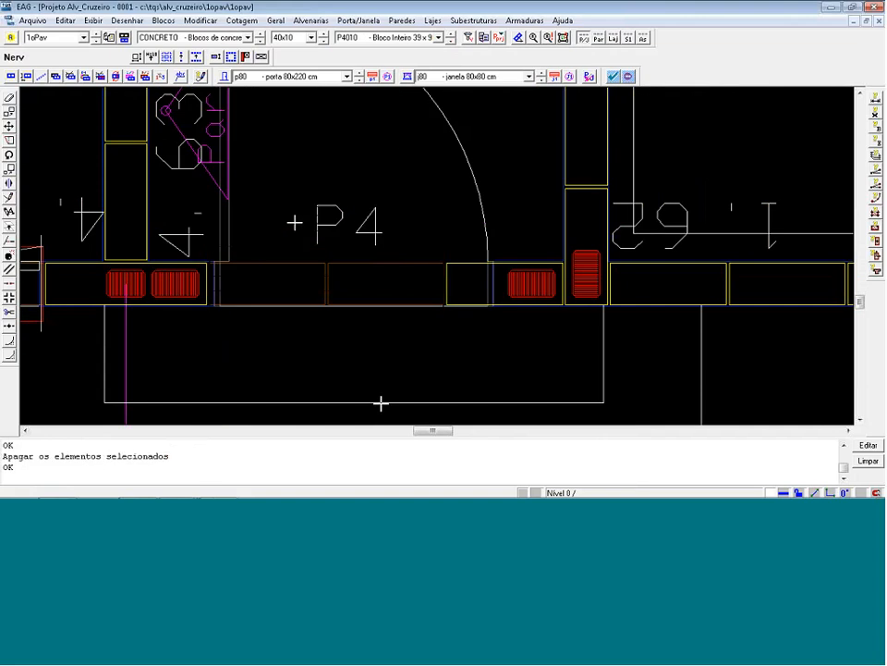
Insert a p90 door (90x220 cm) at the hall's P4 opening using the midpoint of two points, and place its label at the P4 text.
left_click(348, 76)
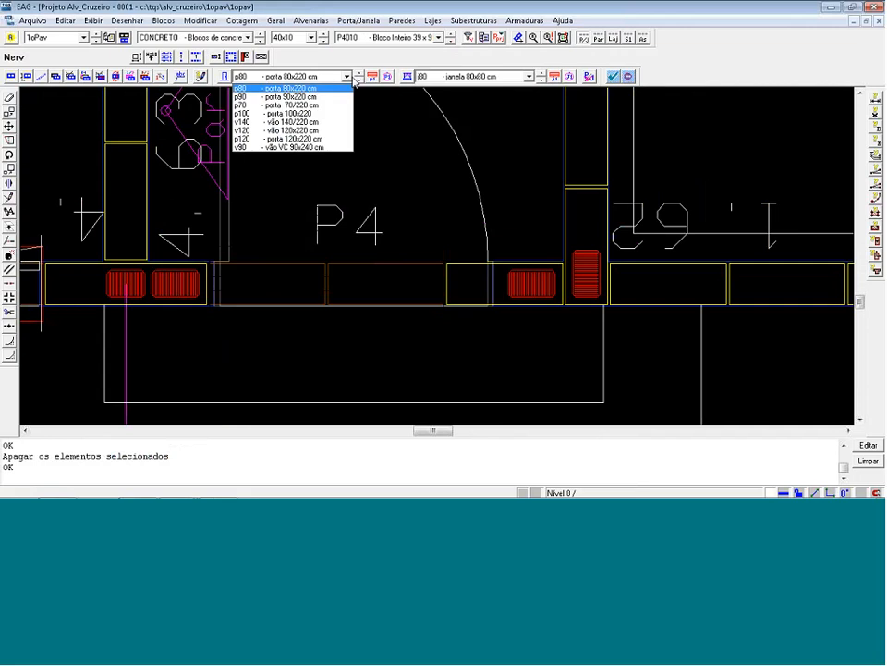
left_click(282, 96)
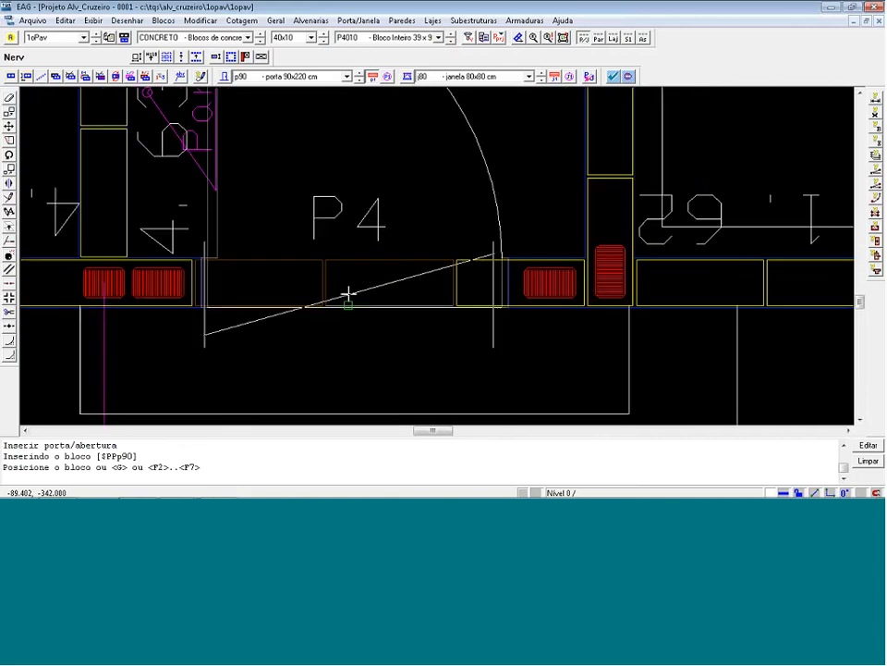
scroll(347, 301, "up", 1)
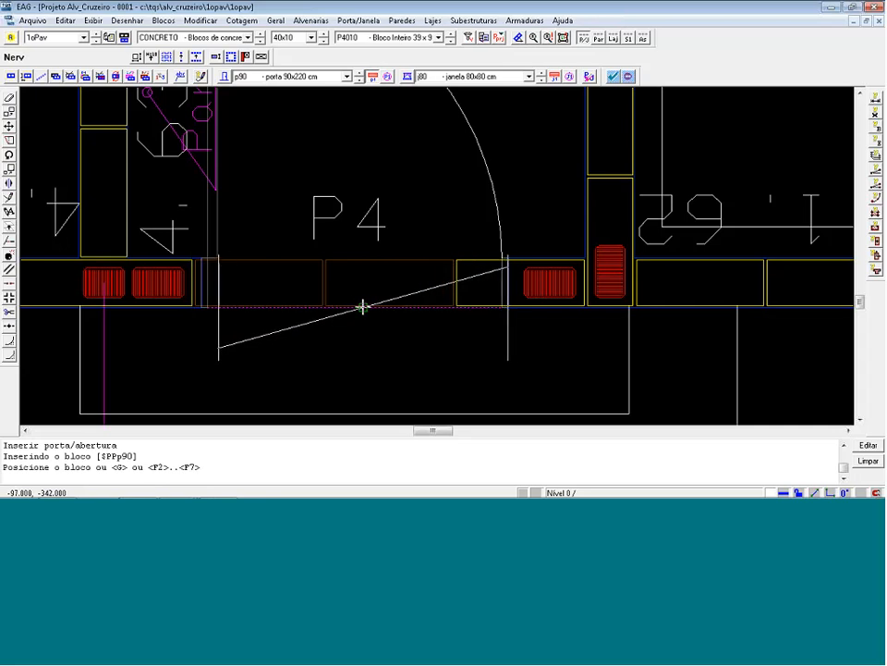
left_click(196, 304)
left_click(453, 256)
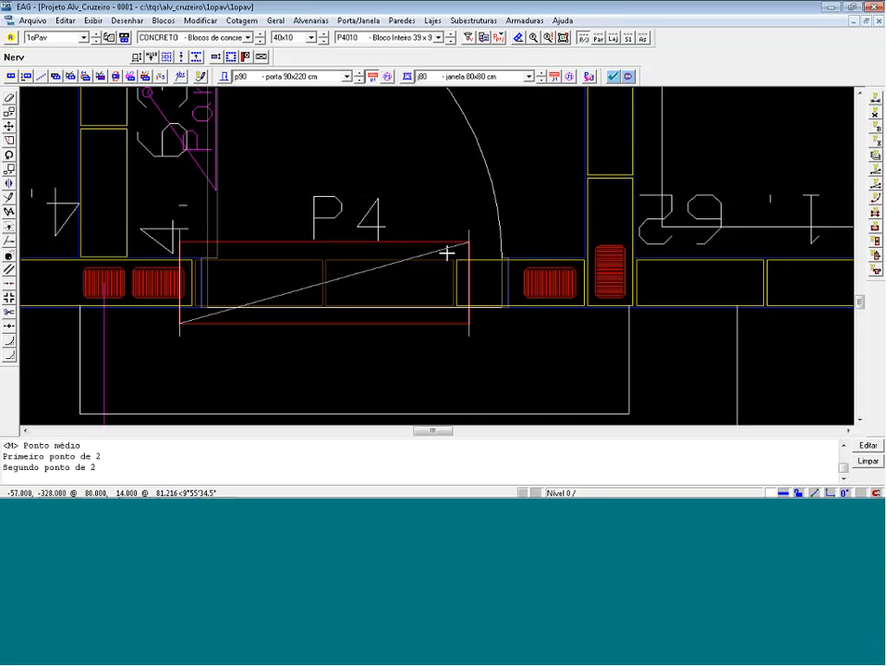
left_click(462, 246)
left_click(328, 215)
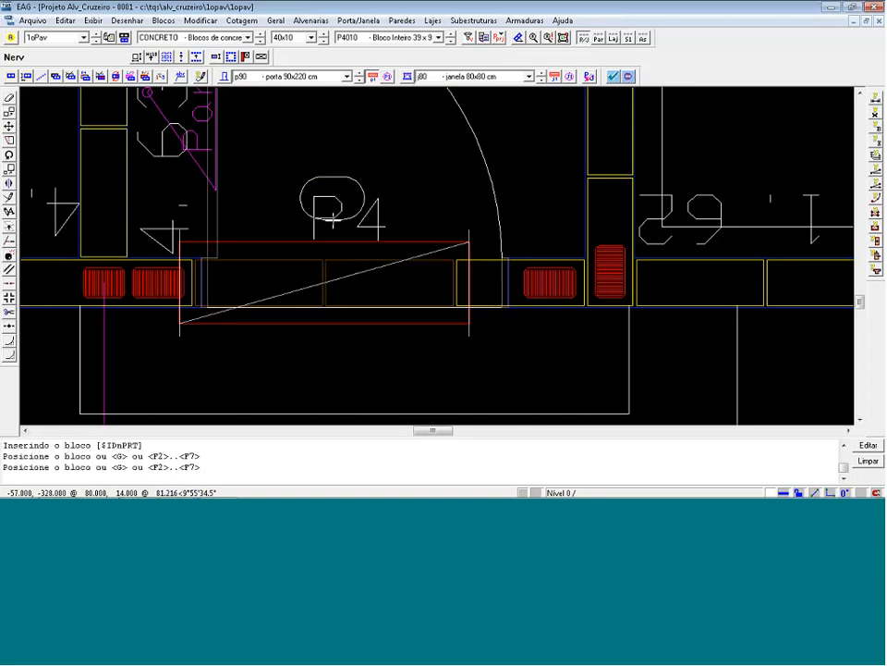
scroll(325, 145, "down", 2)
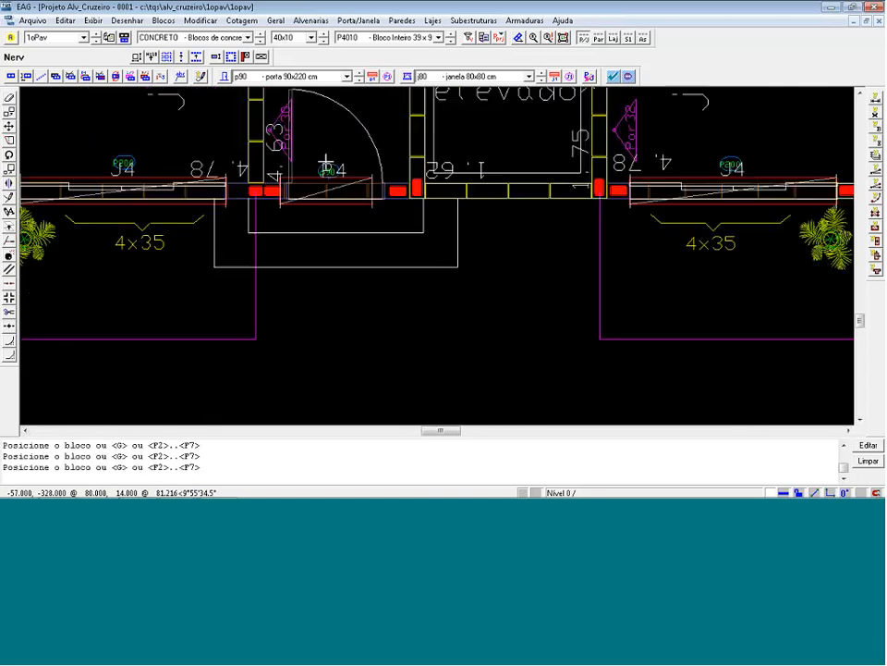
key("Escape")
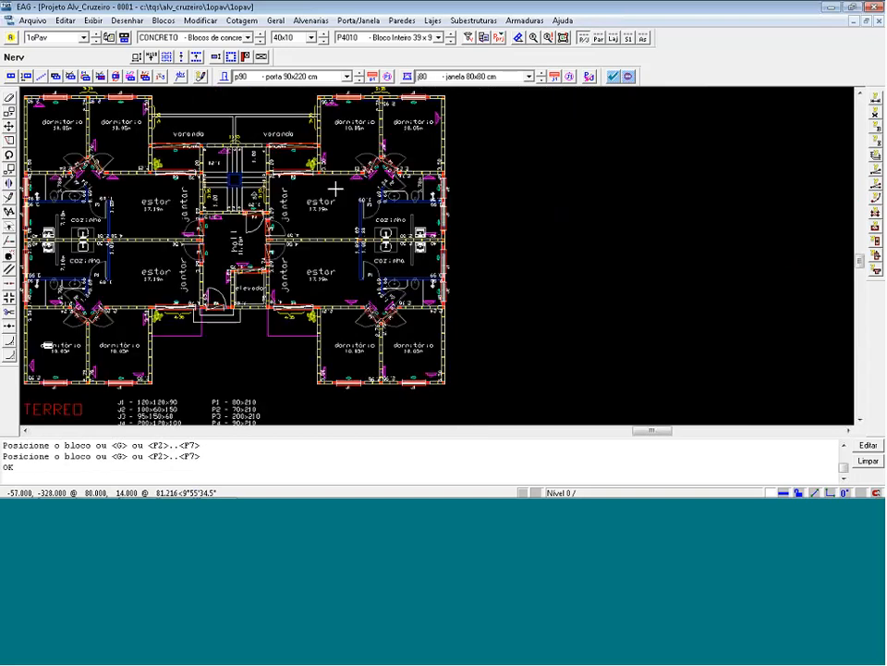
Move wall Par3 between the verandas so its left end meets the staircase's left wall.
key("F8")
left_click(118, 88)
left_click(356, 165)
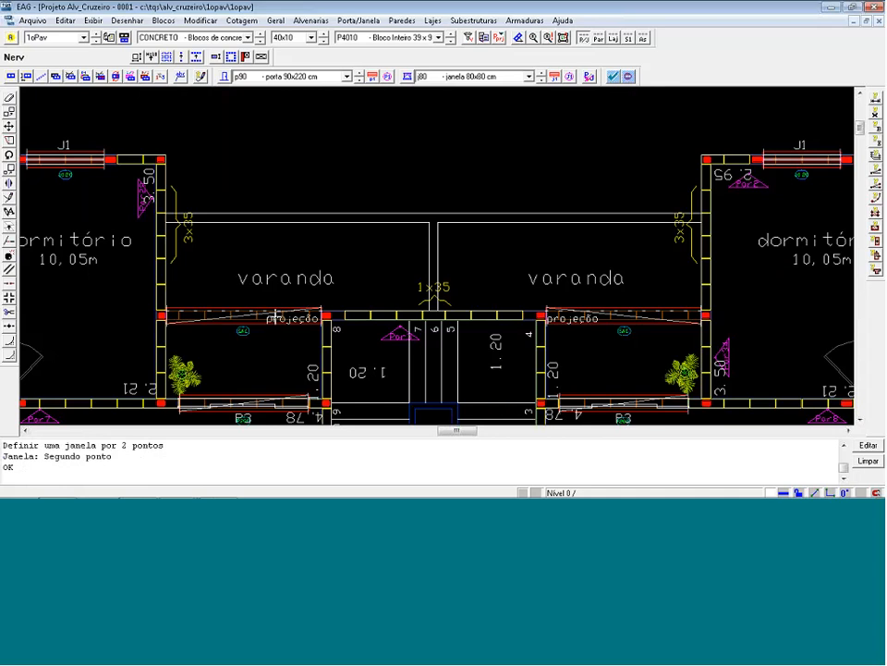
left_click(613, 38)
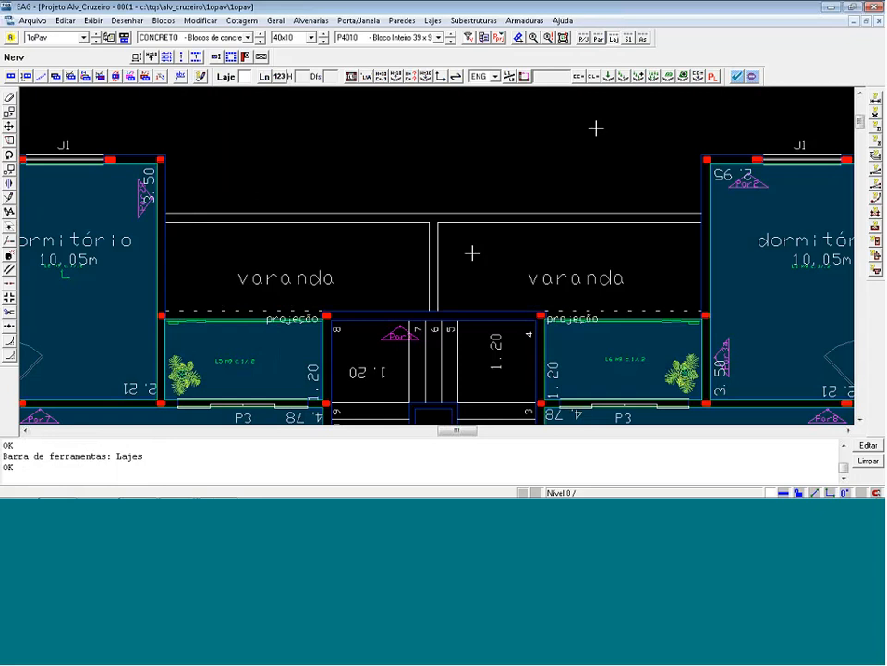
left_click(599, 38)
scroll(374, 349, "up", 5)
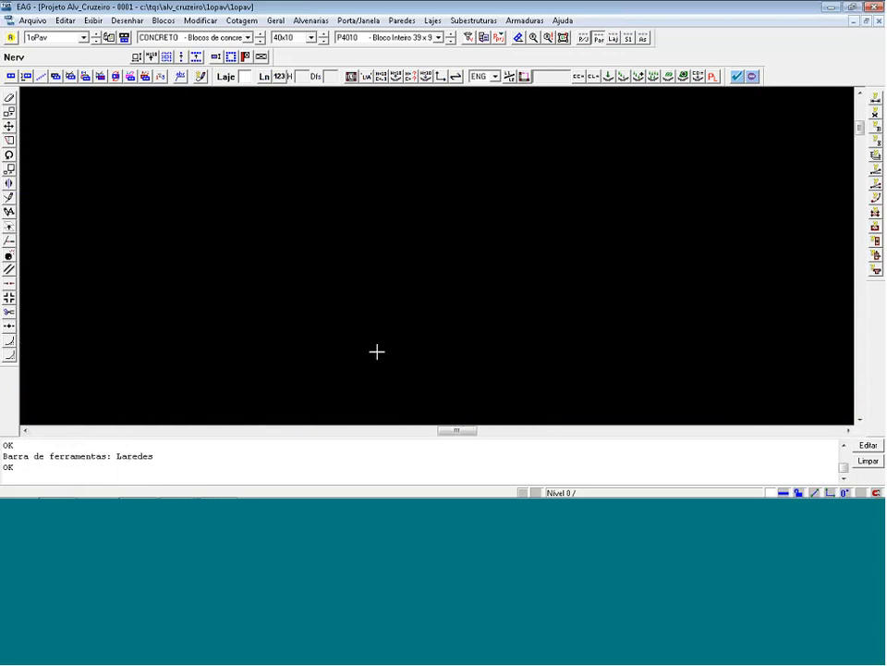
scroll(370, 346, "up", 1)
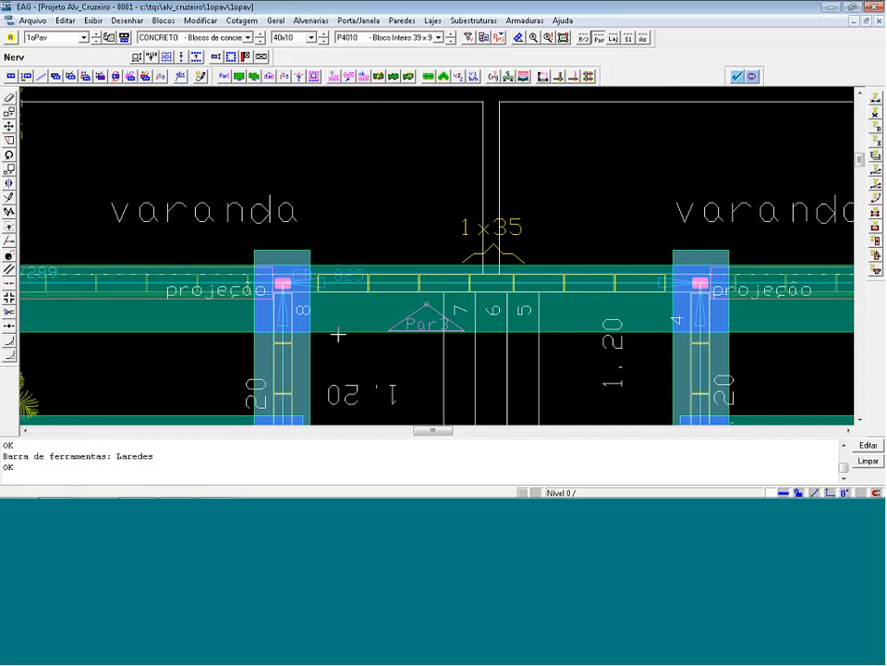
scroll(340, 331, "down", 2)
left_click(340, 329)
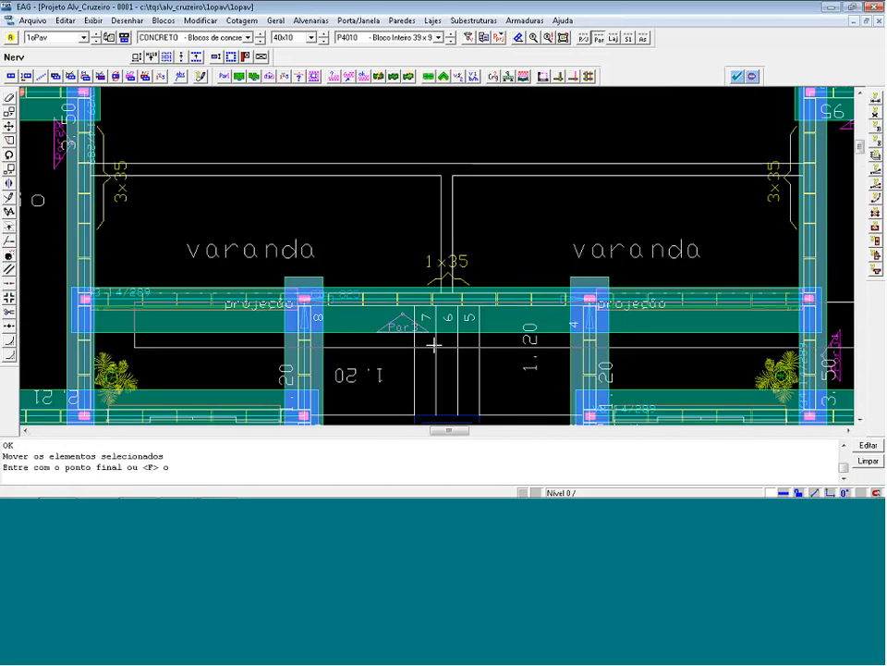
scroll(442, 296, "down", 2)
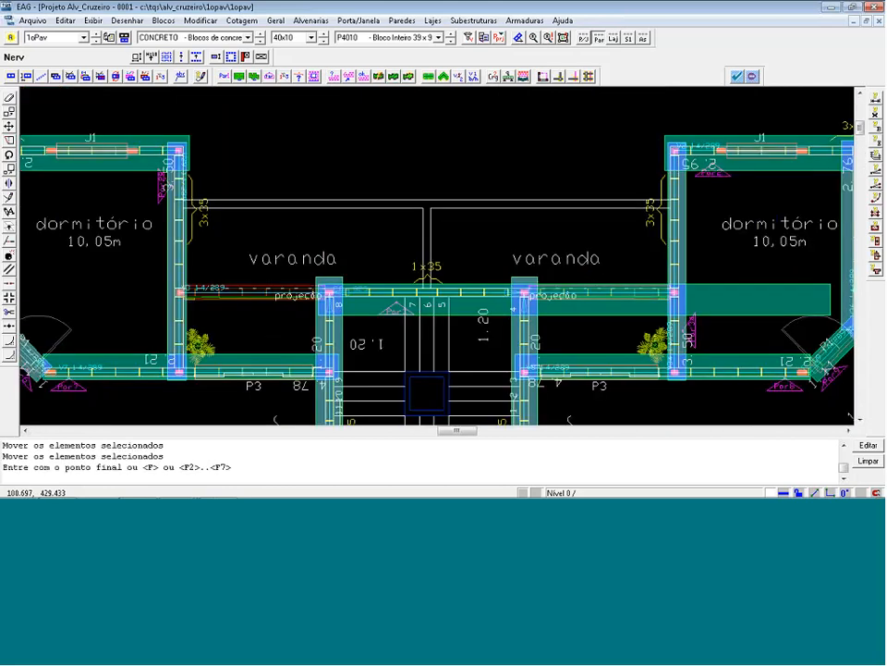
Shorten wall Par3 by moving its right end points back to the staircase's right wall.
scroll(793, 308, "up", 3)
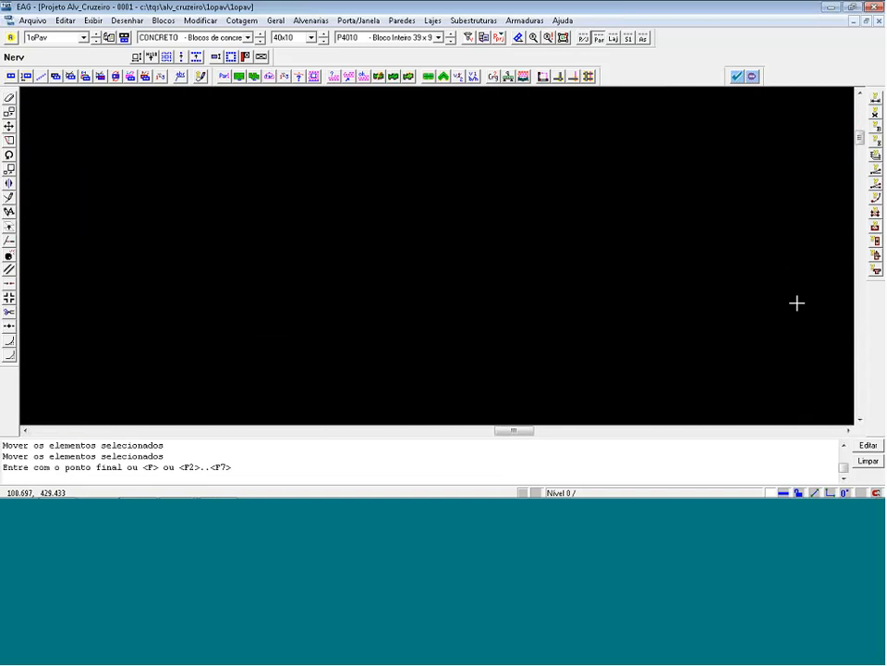
key("m")
left_click(735, 233)
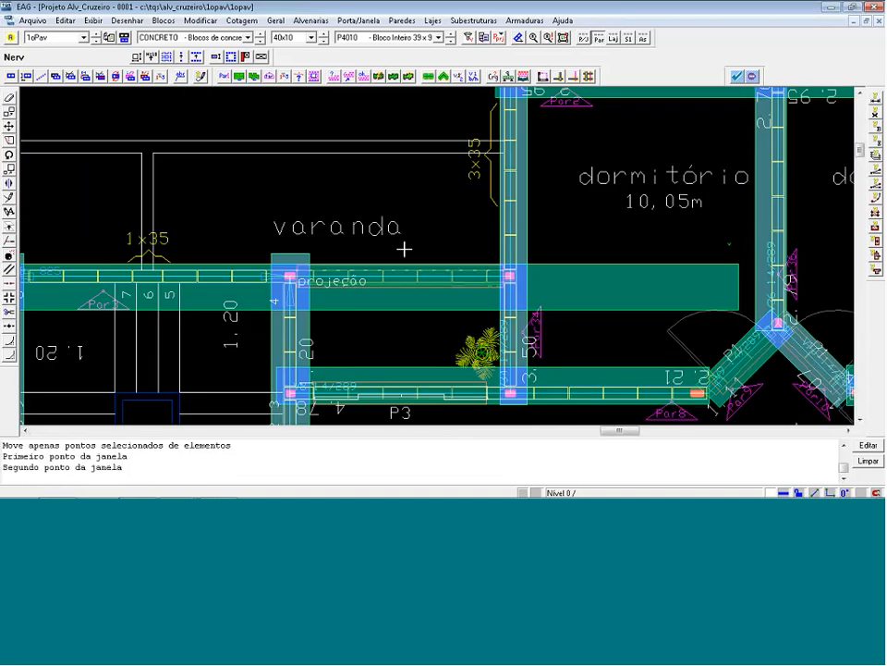
left_click(741, 272)
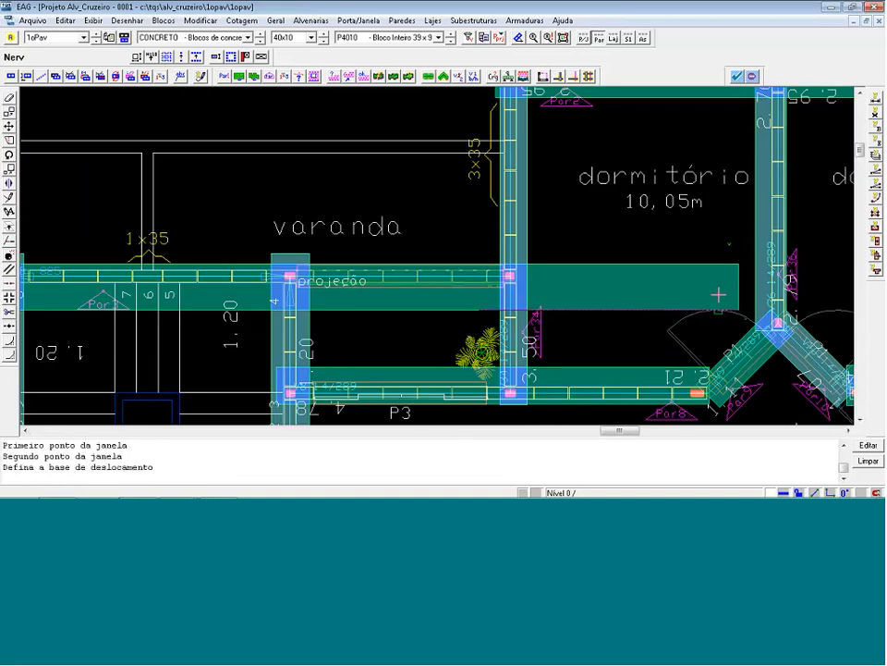
left_click(741, 272)
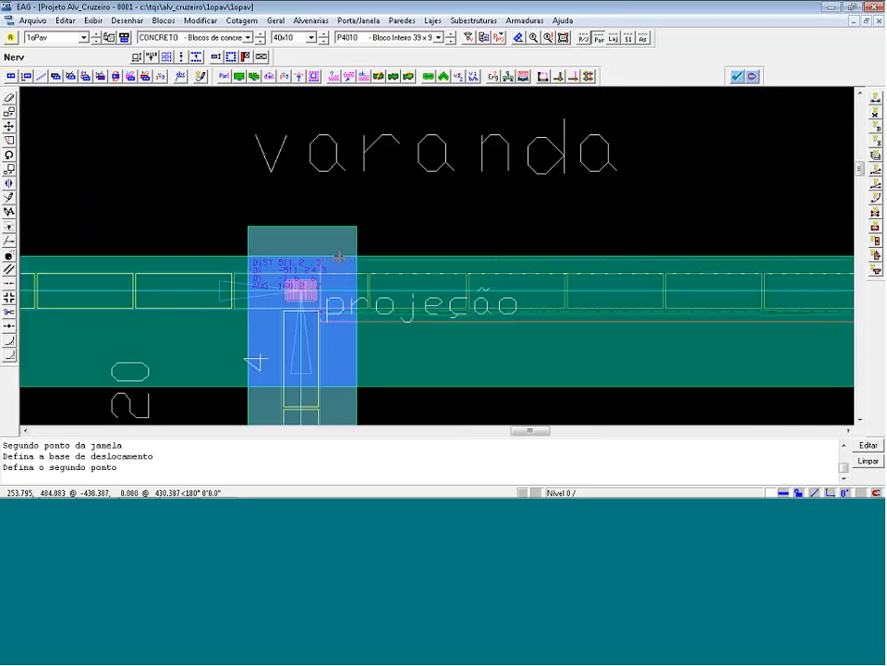
left_click(598, 253)
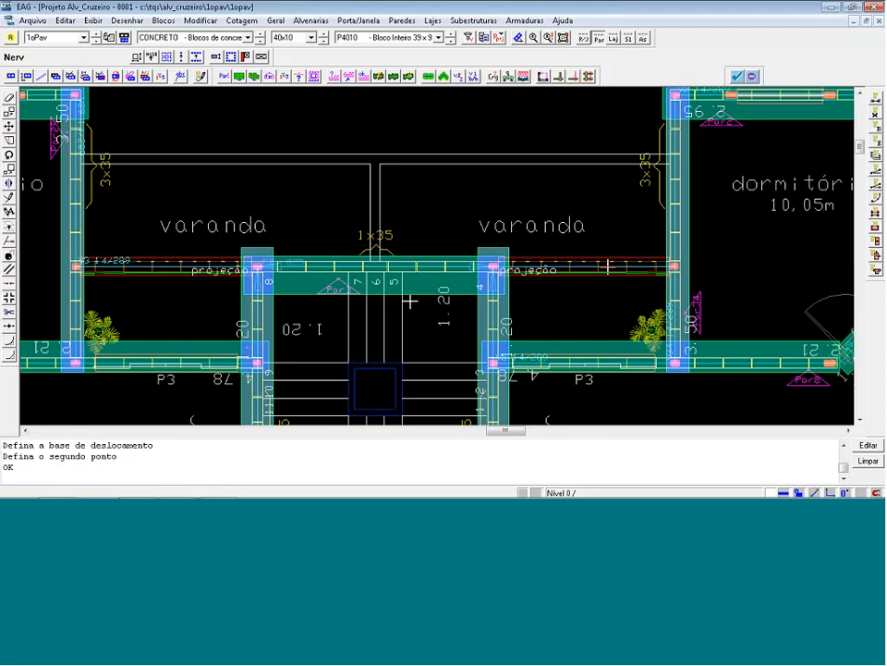
Switch the plan to the door/window view and delete the SAC opening across the right veranda.
scroll(177, 265, "up", 1)
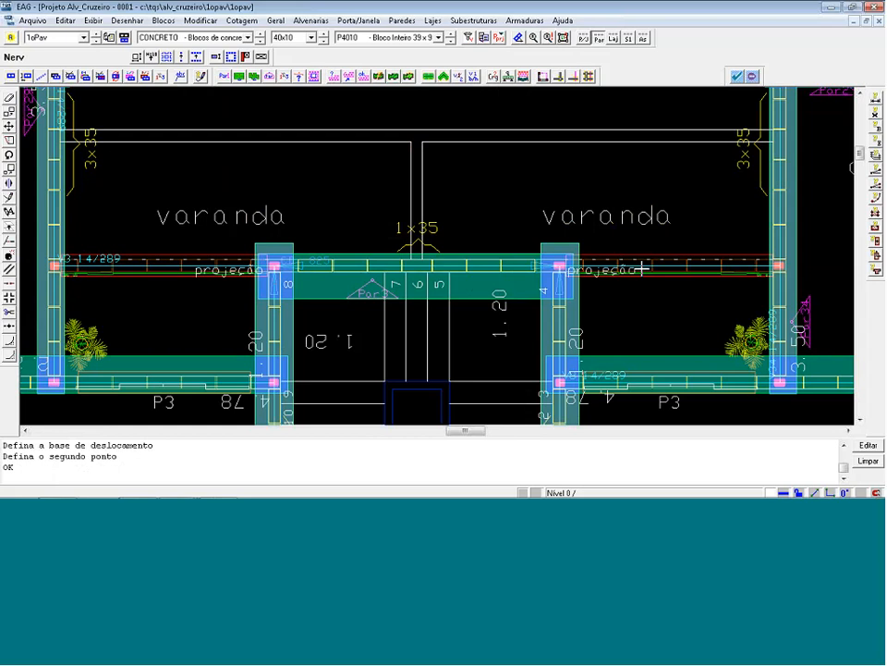
left_click(584, 39)
scroll(701, 261, "up", 3)
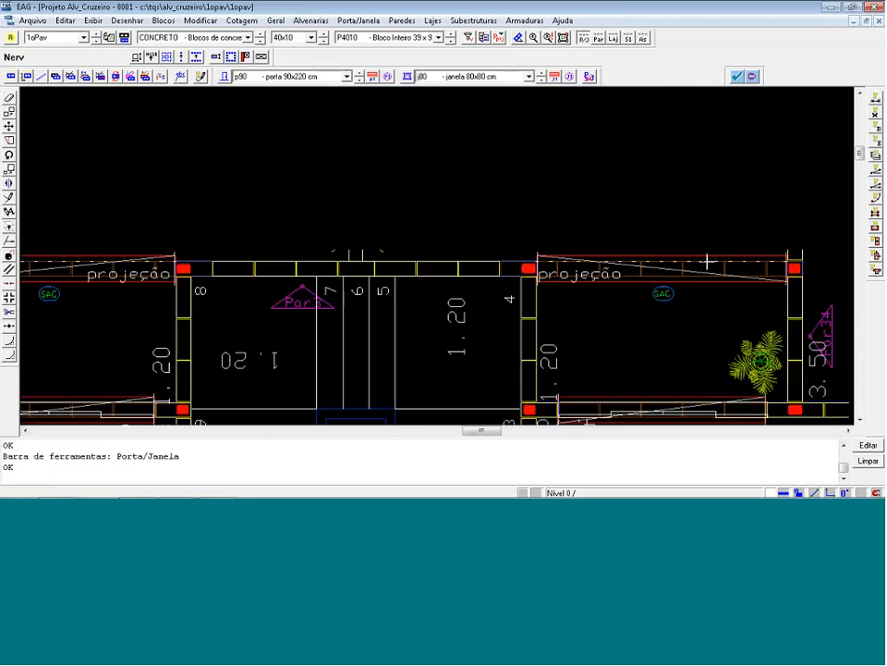
double_click(654, 296)
left_click(584, 313)
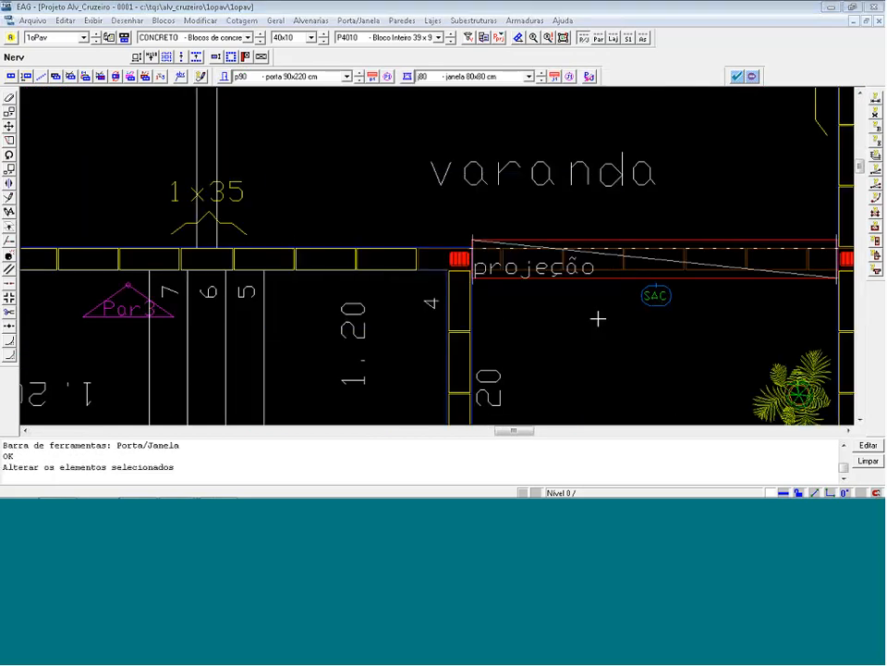
key("Delete")
left_click(655, 278)
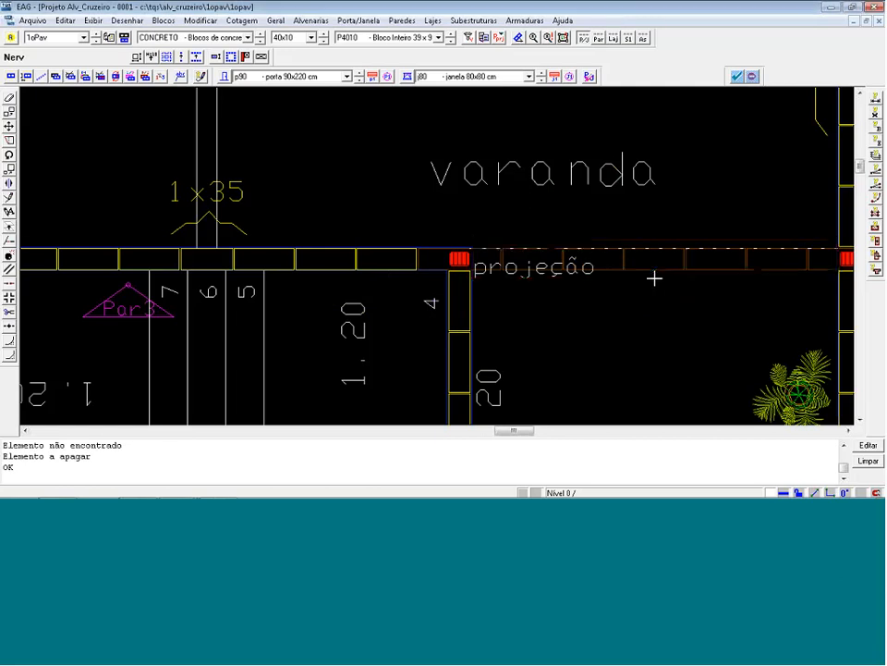
Delete the leftover blocks across the right veranda, including the grouted block at its outer wall, keeping the staircase corner block.
scroll(811, 274, "up", 1)
key("Delete")
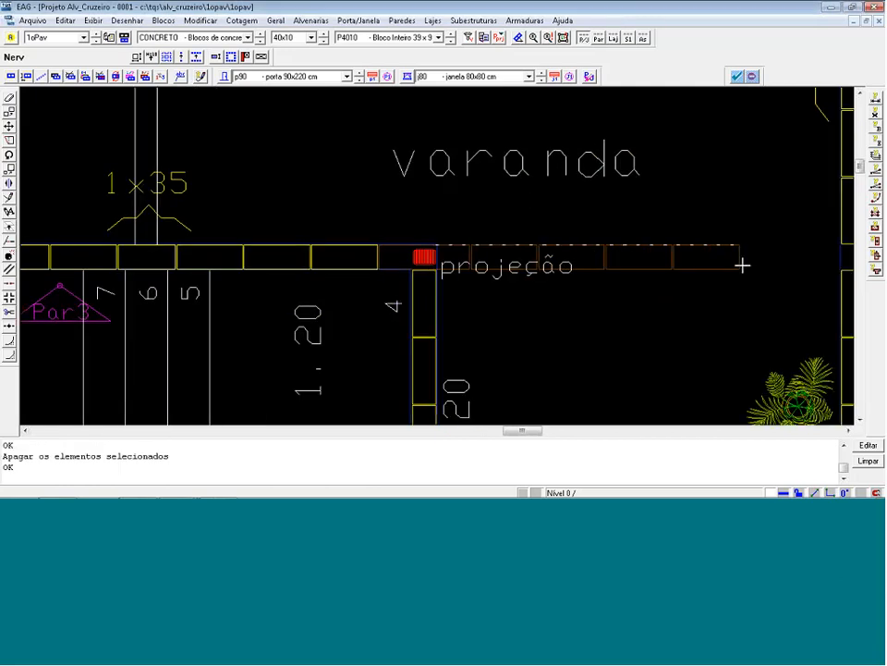
scroll(531, 259, "up", 1)
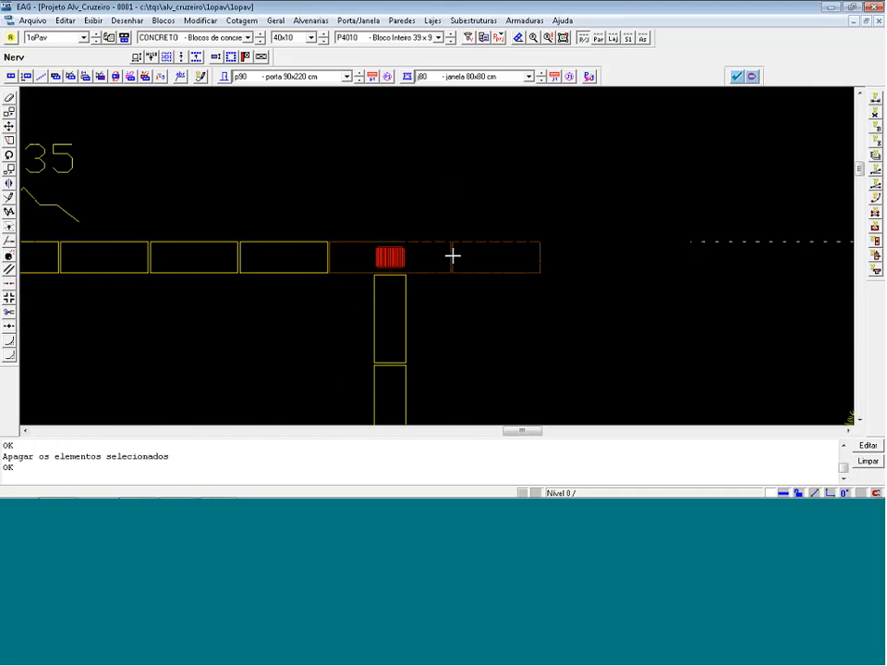
scroll(601, 292, "up", 1)
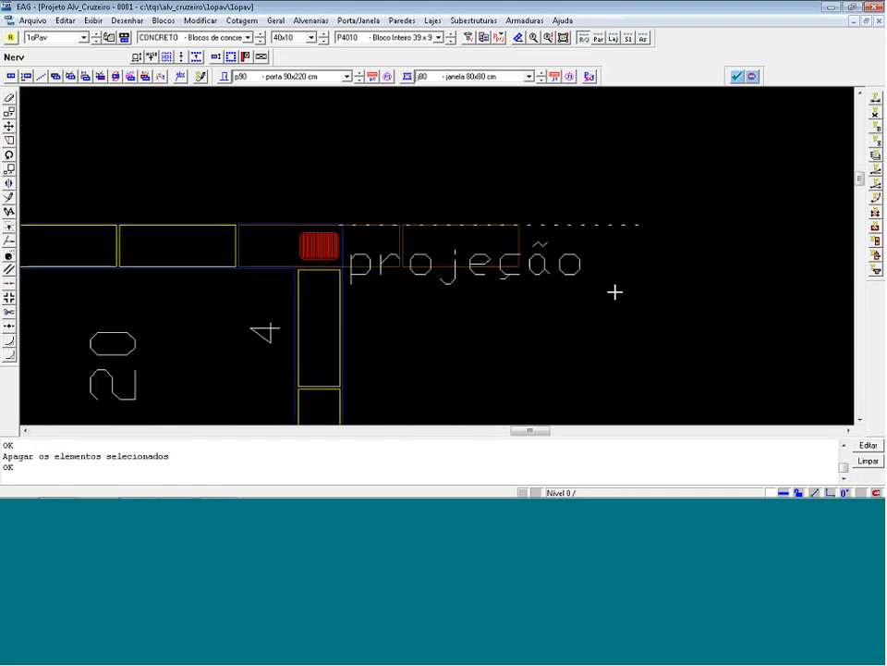
scroll(514, 252, "up", 2)
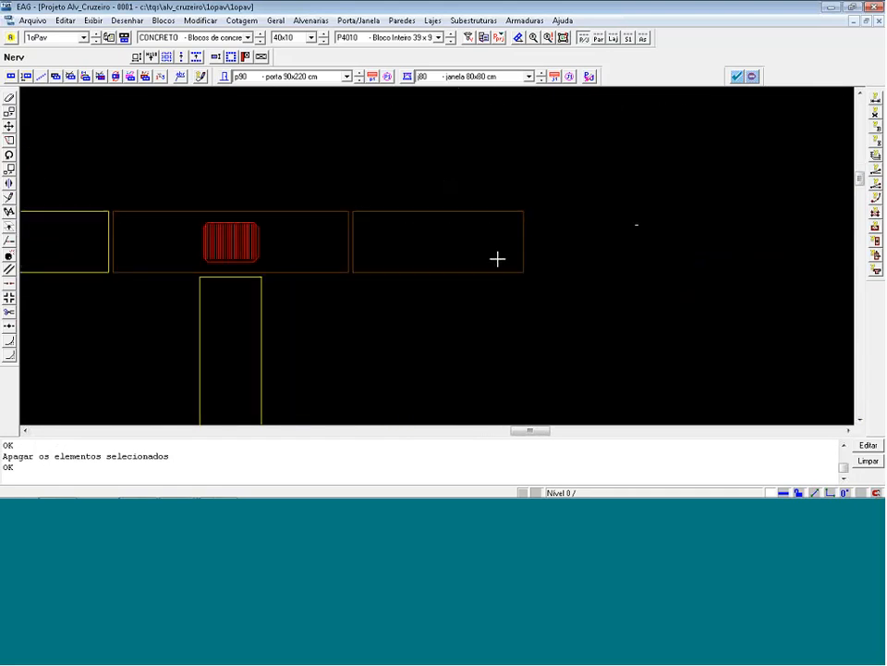
key("ctrl+z")
left_click(492, 271)
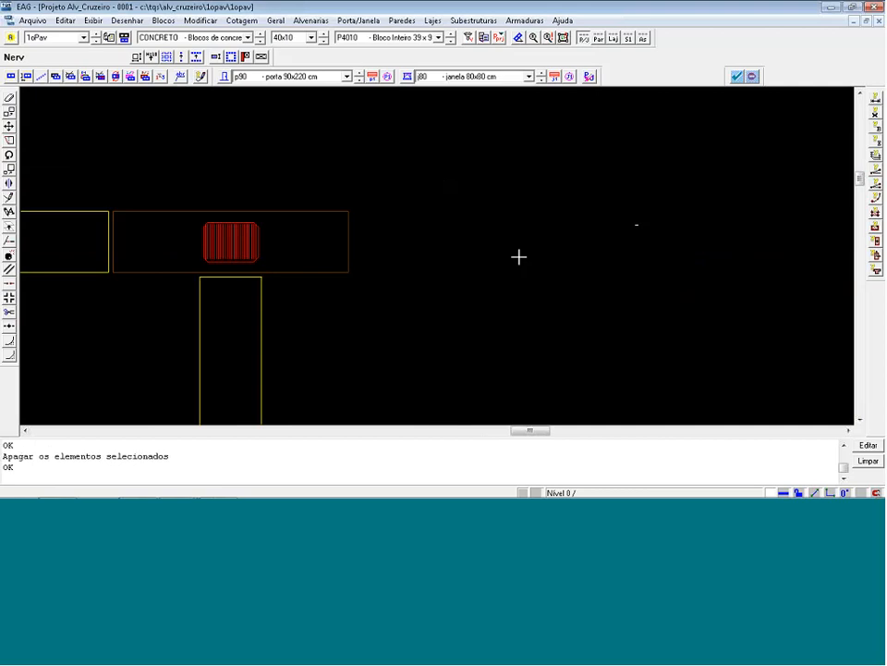
Replace the grouted T block at the staircase's upper-right corner with the P3515 L block 34 x 14 x 19.
scroll(398, 152, "down", 1)
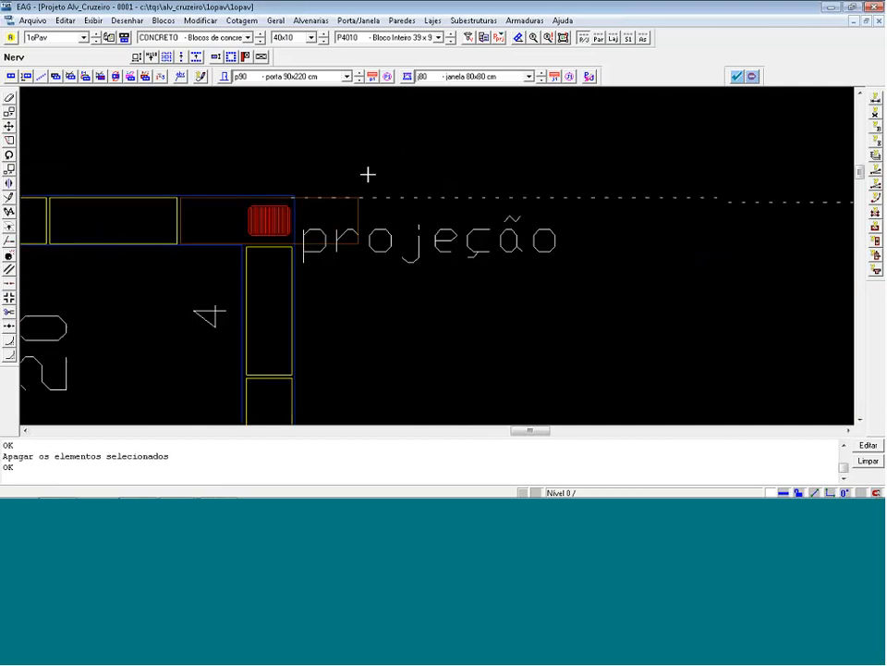
scroll(370, 172, "down", 1)
scroll(229, 155, "up", 1)
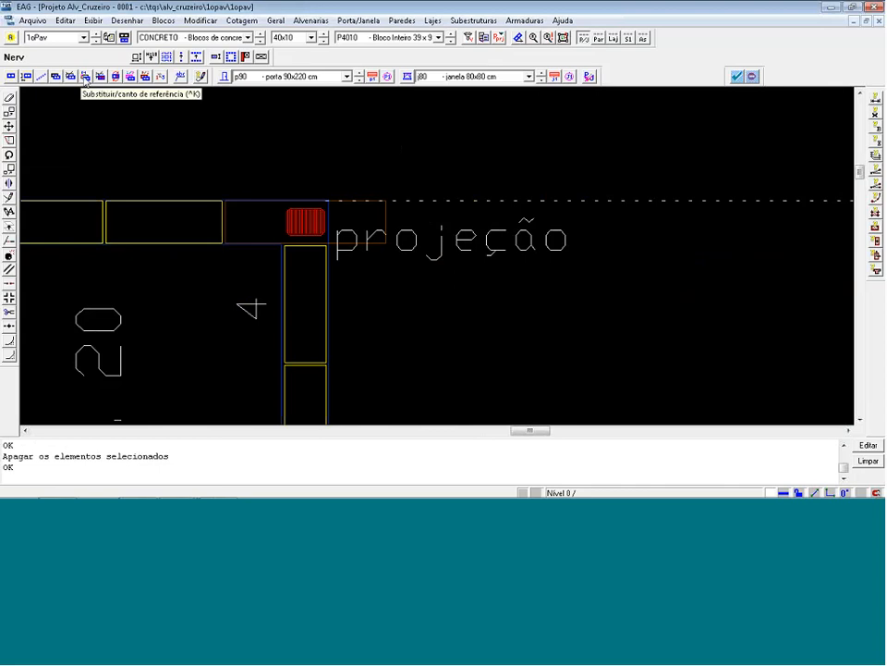
left_click(237, 205)
left_click(237, 205)
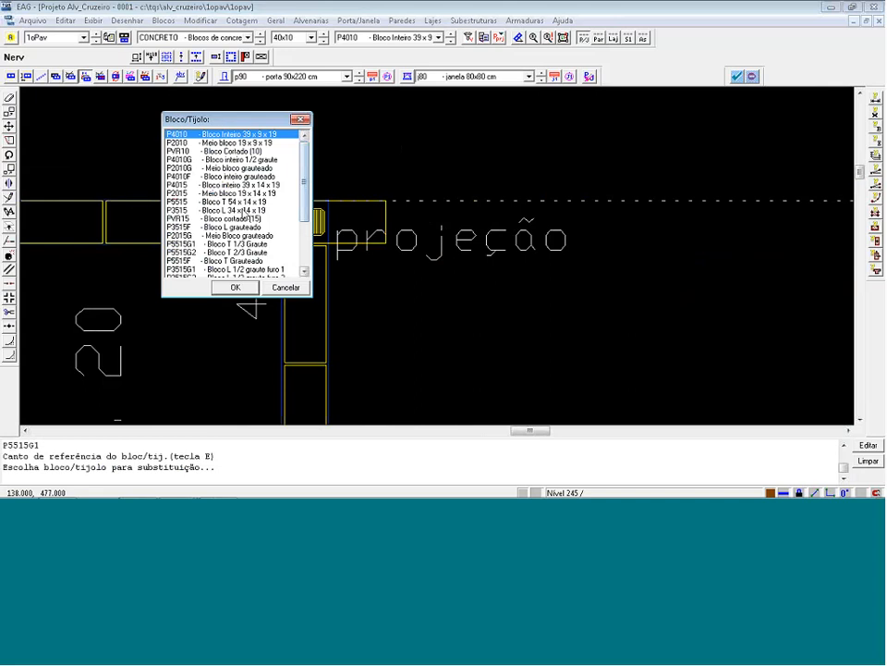
double_click(222, 210)
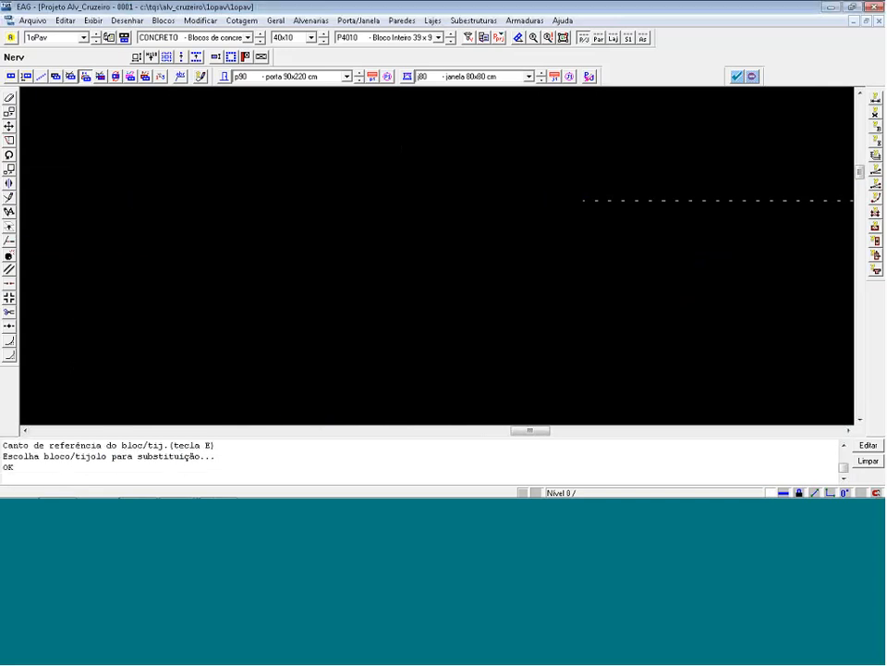
Delete the SAC opening across the left veranda.
scroll(610, 145, "down", 12)
scroll(153, 138, "up", 1)
scroll(361, 178, "down", 4)
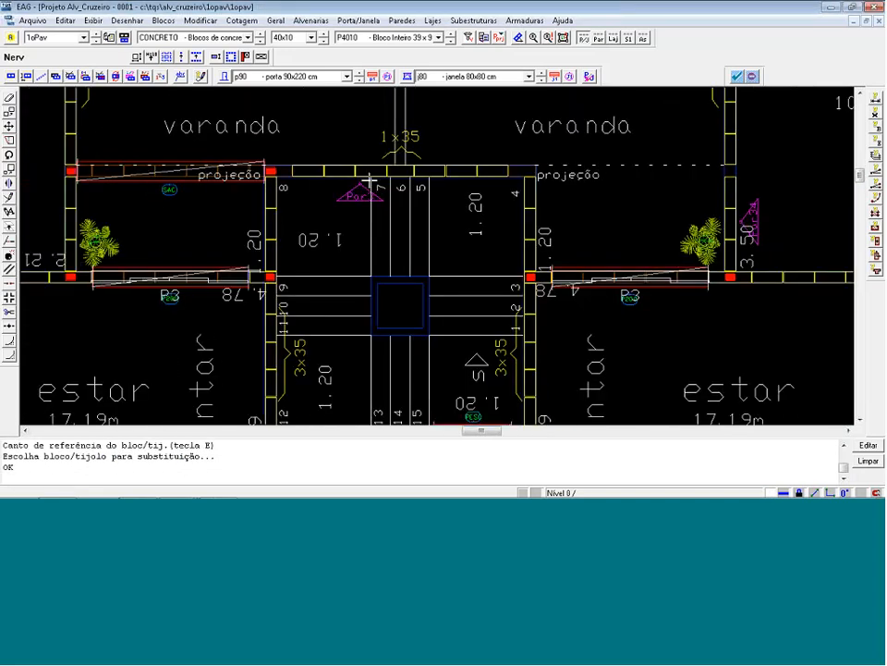
scroll(71, 133, "up", 12)
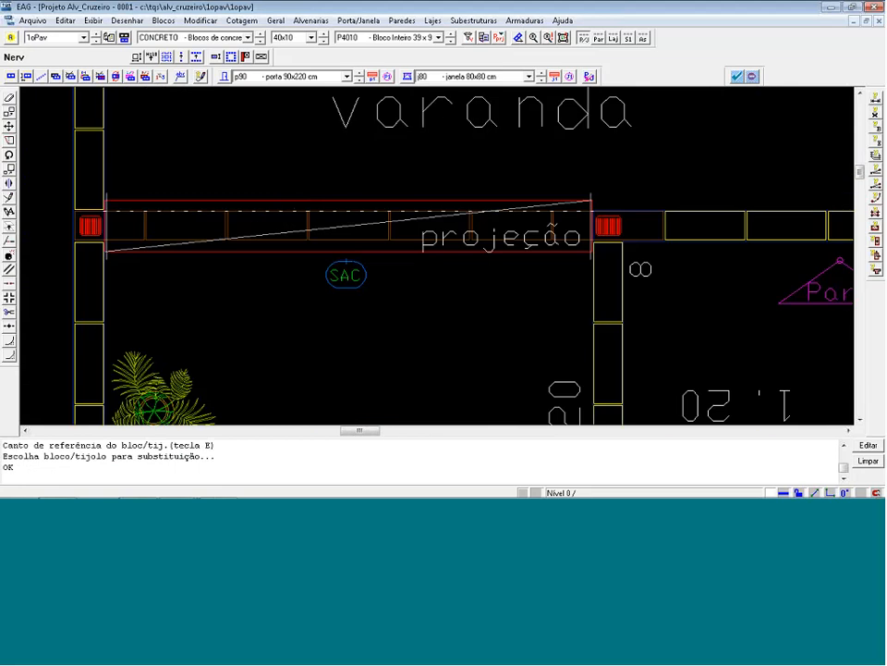
key("Delete")
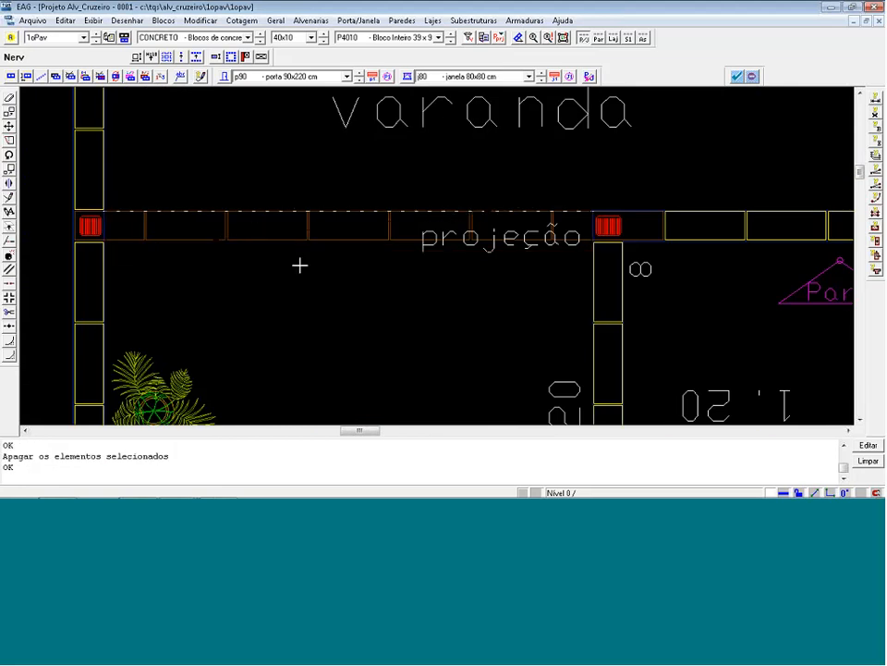
Delete all blocks across the left veranda, including the grouted blocks at the outer wall and the staircase corner.
left_click(156, 232)
left_click(157, 232)
left_click(265, 239)
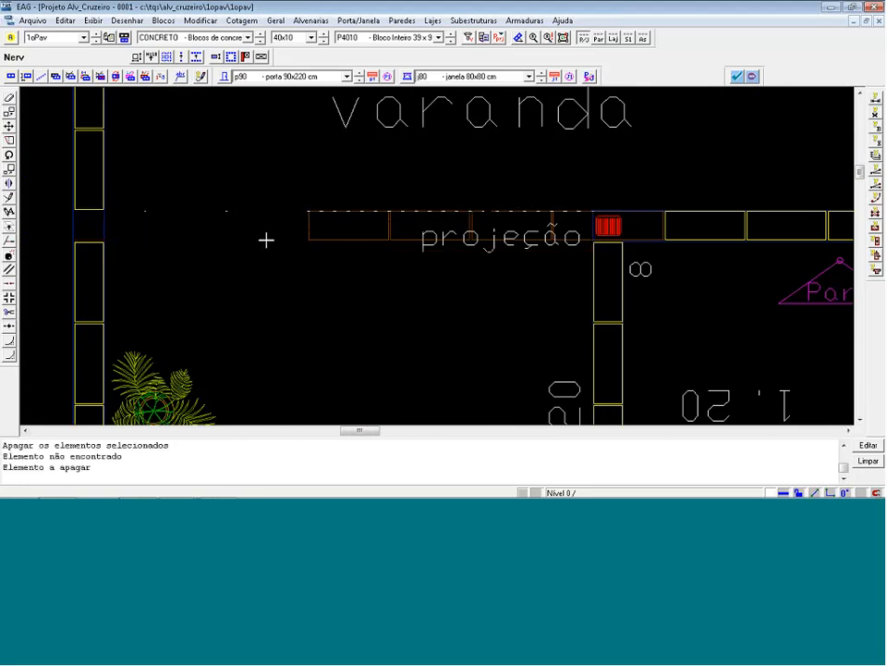
left_click(367, 239)
scroll(556, 230, "up", 2)
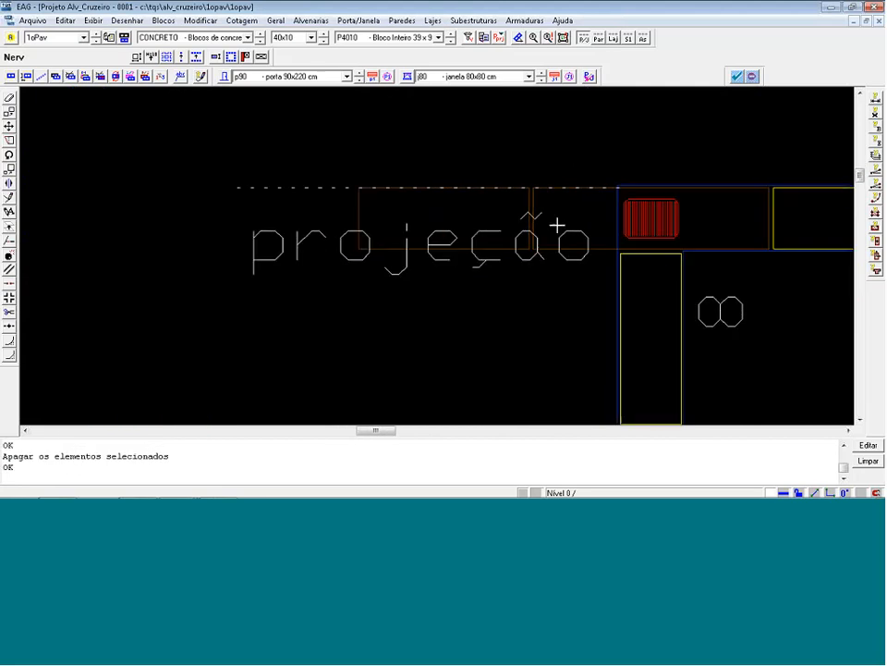
left_click(351, 204)
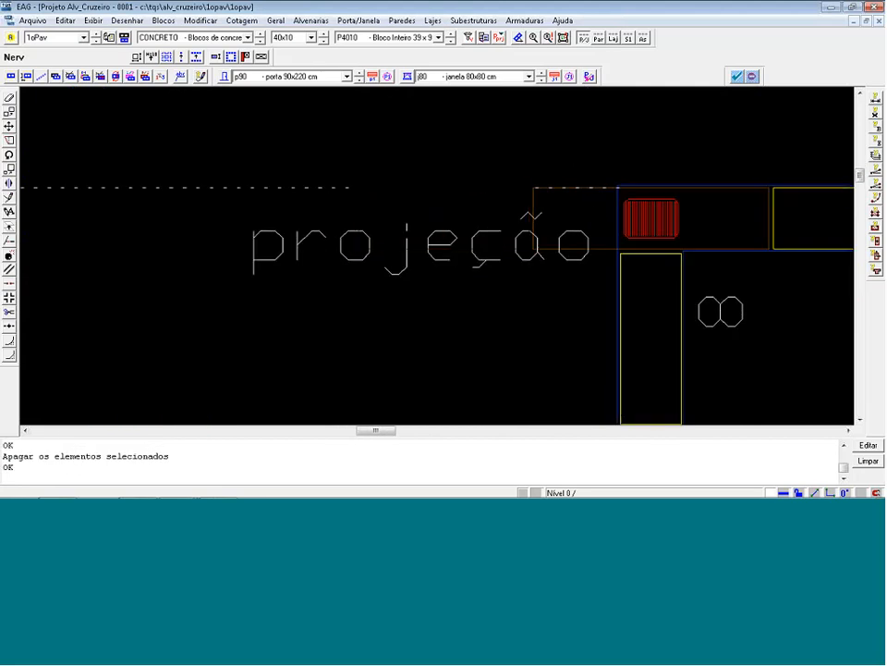
left_click(528, 208)
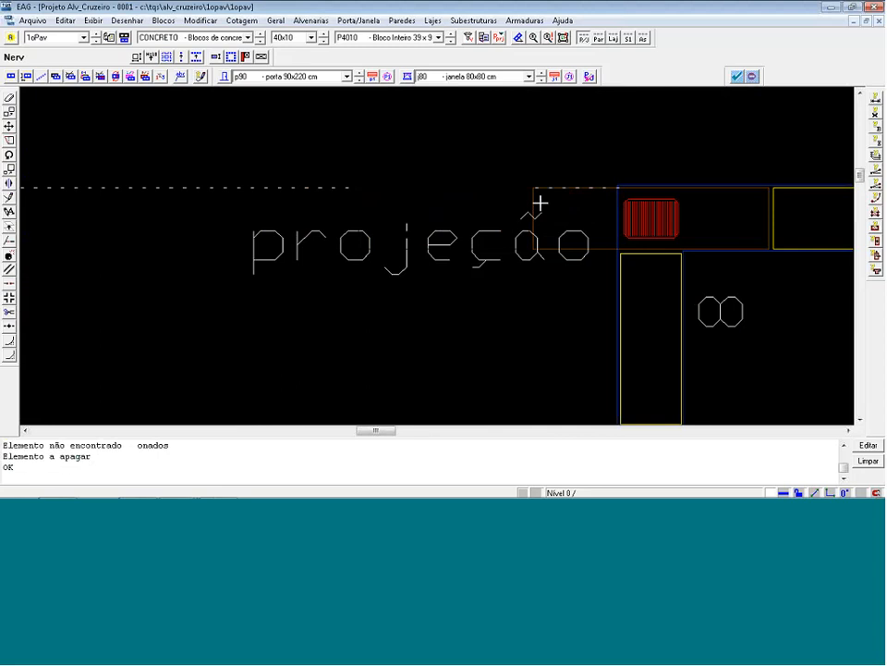
left_click(540, 203)
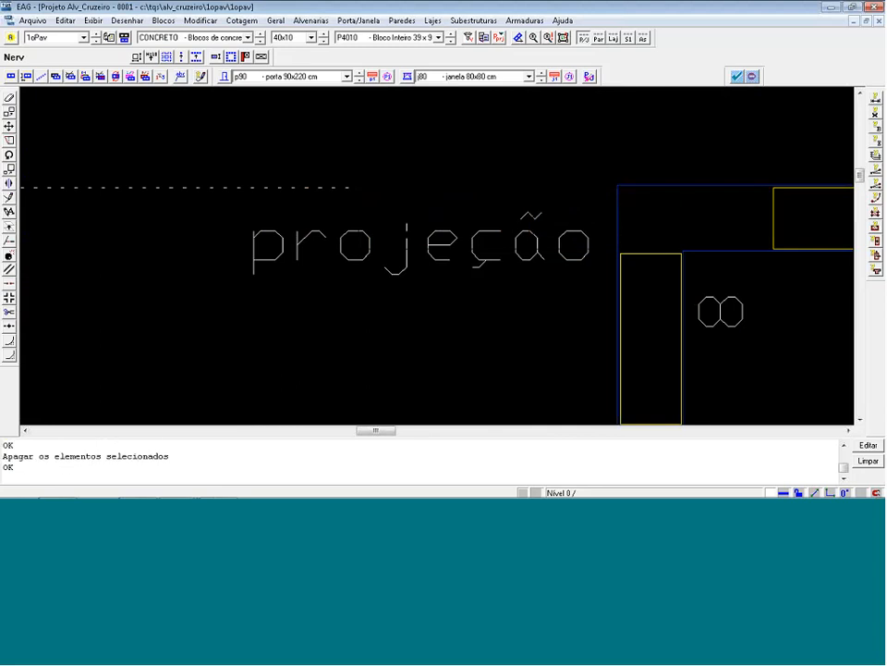
Insert a P3515 L block (34 x 14 x 19) from the 40x15 family by reference at the staircase's upper-left corner.
left_click(283, 37)
left_click(287, 60)
left_click(357, 39)
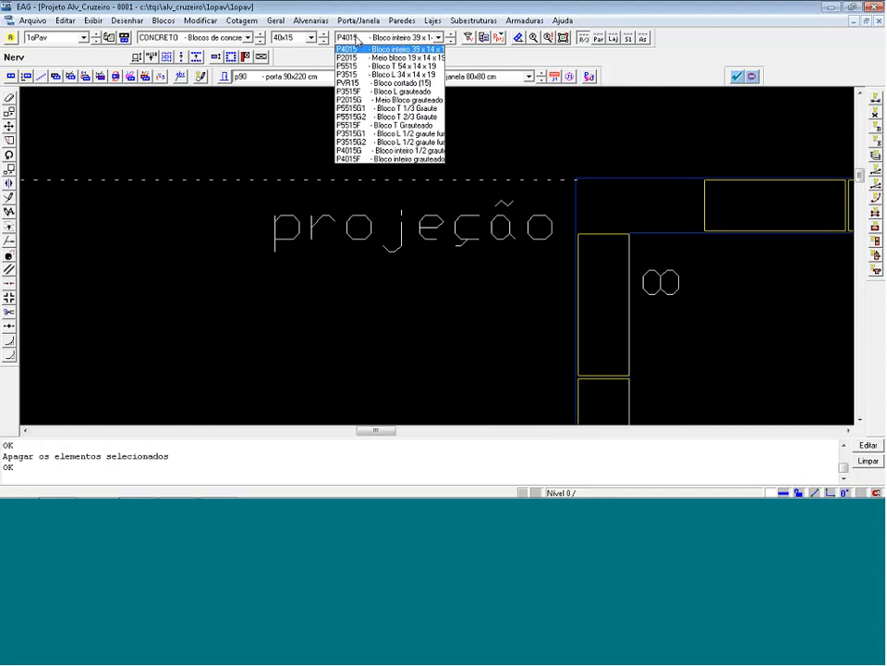
left_click(348, 74)
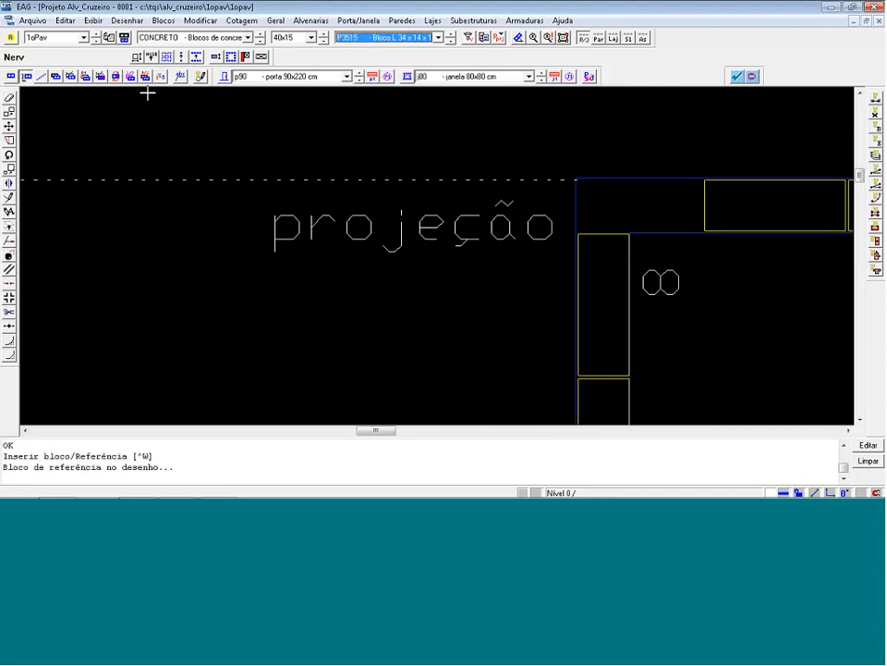
scroll(639, 223, "down", 5)
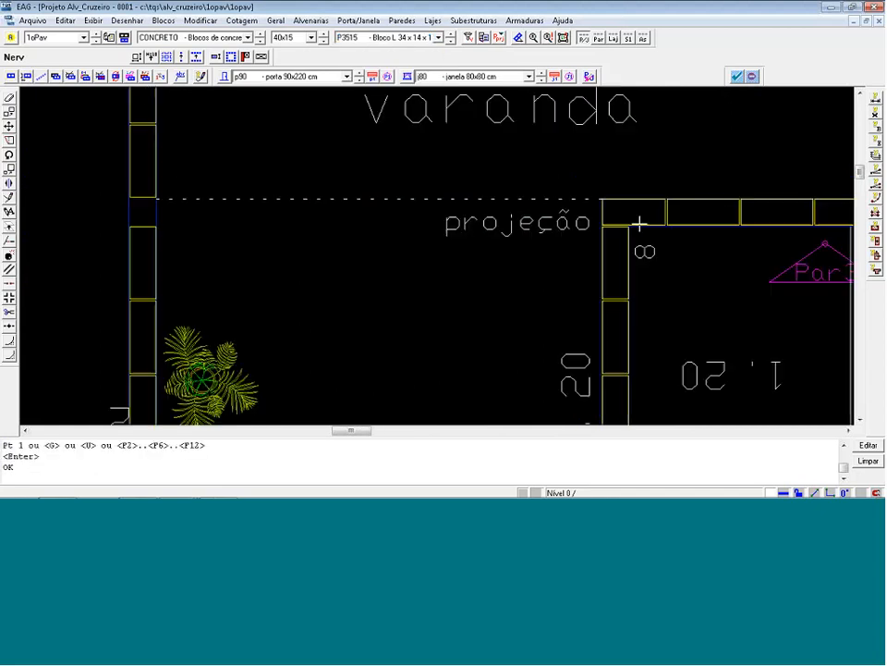
Replace the block above the gap in the left veranda's outer wall by reference corner to close the gap.
scroll(345, 151, "up", 2)
scroll(345, 151, "up", 3)
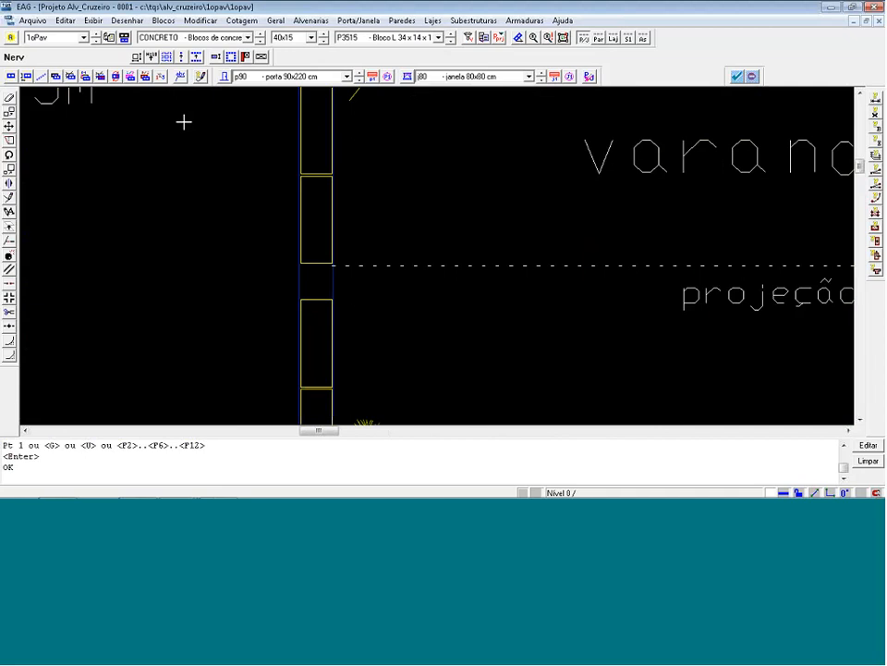
left_click(313, 177)
left_click(312, 179)
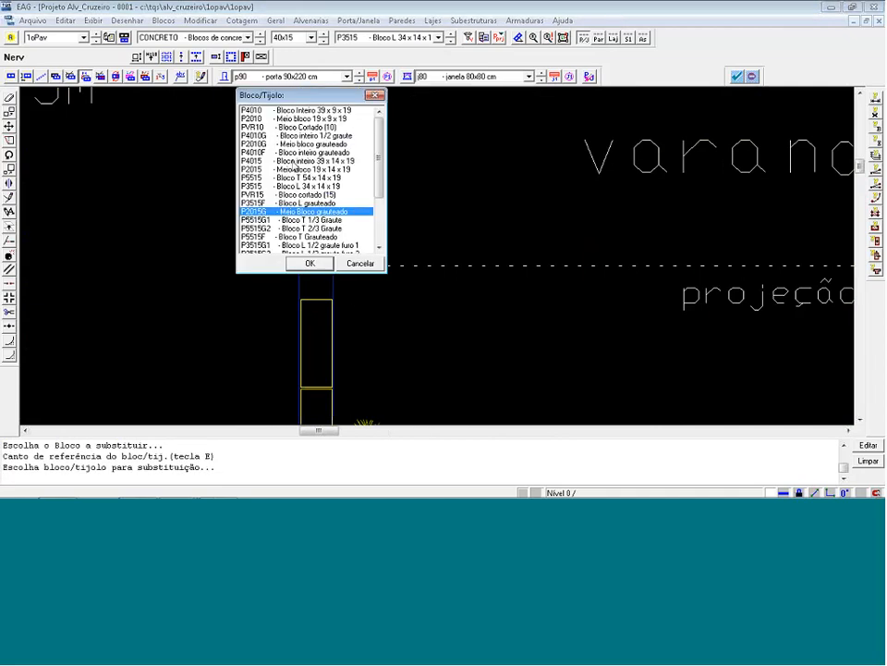
left_click(309, 262)
Delete the block directly above the gap in the right veranda's outer wall.
scroll(278, 253, "down", 2)
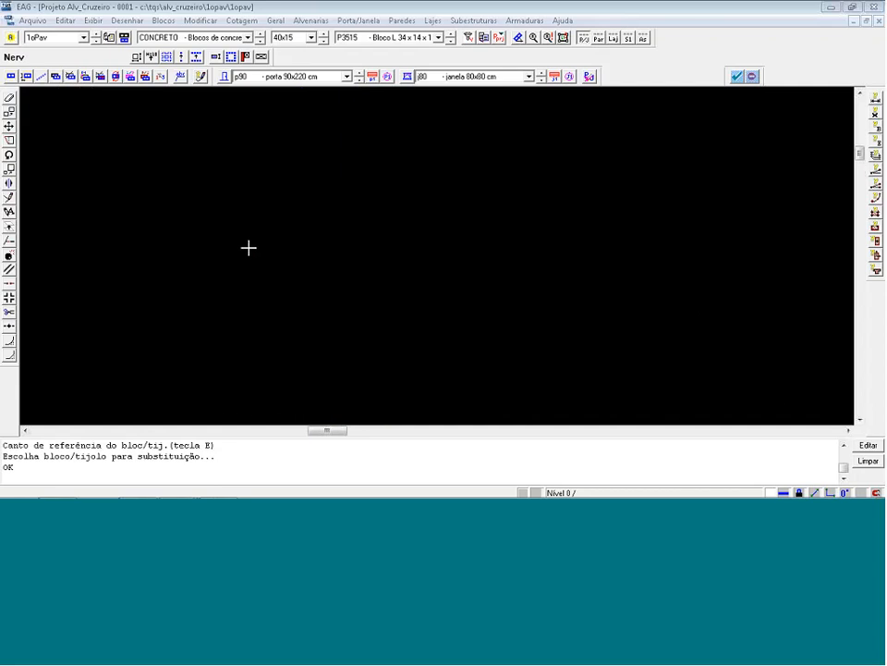
key("Delete")
scroll(814, 253, "up", 4)
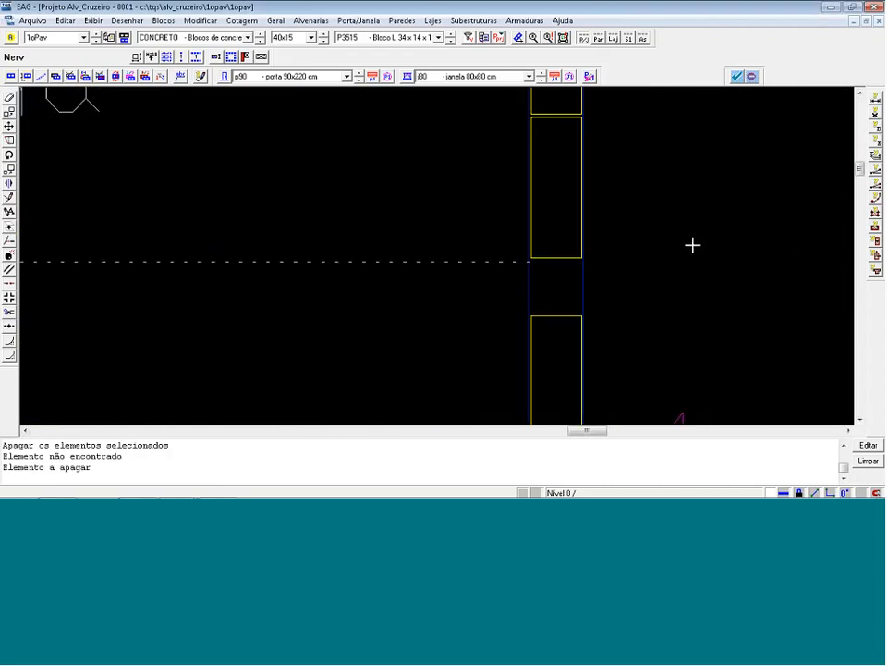
left_click(553, 249)
scroll(538, 285, "down", 2)
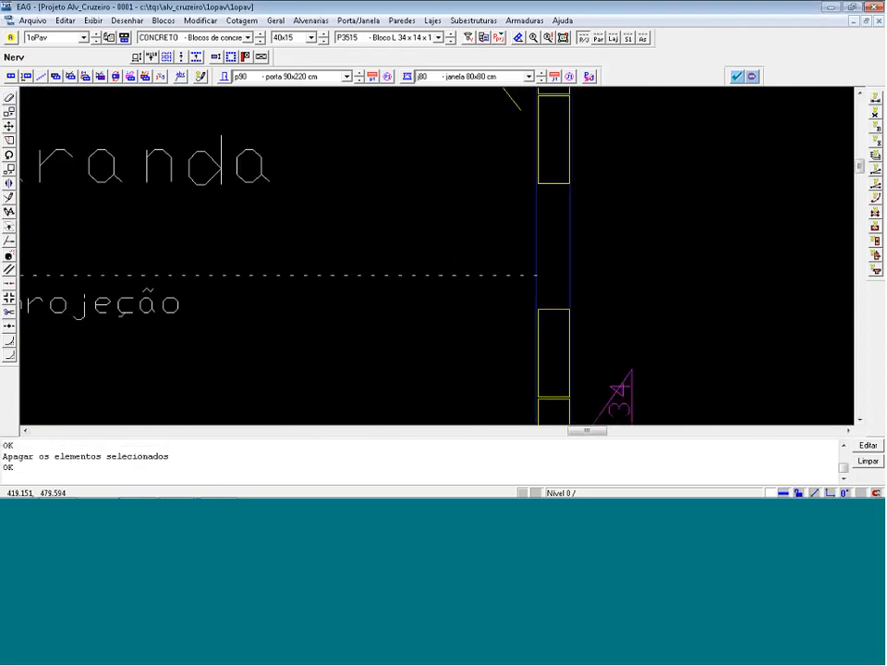
Insert a P5515 T block (54 x 14 x 19) by reference to fill the gap in the right veranda's outer wall.
left_click(348, 39)
left_click(353, 67)
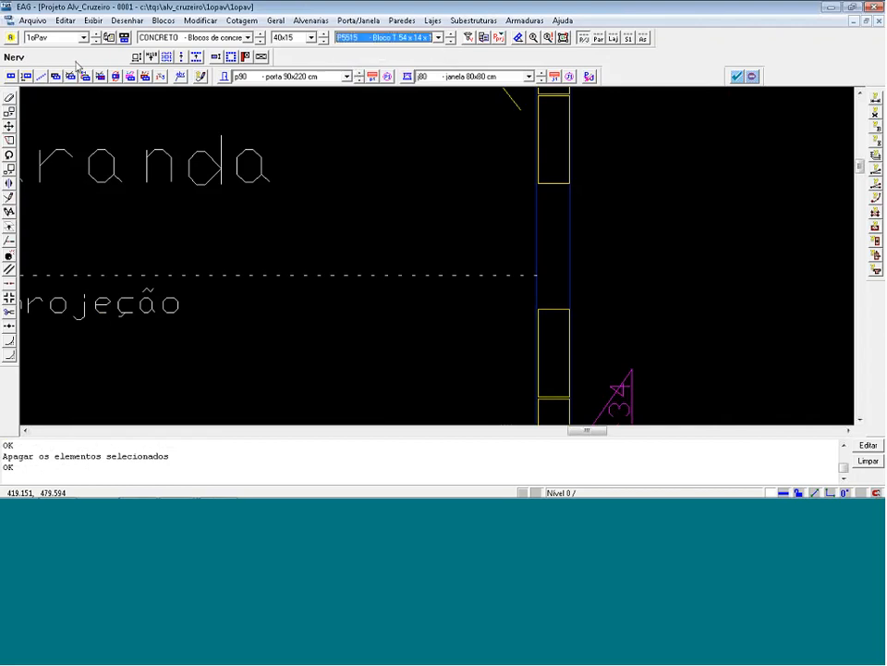
left_click(25, 76)
left_click(545, 183)
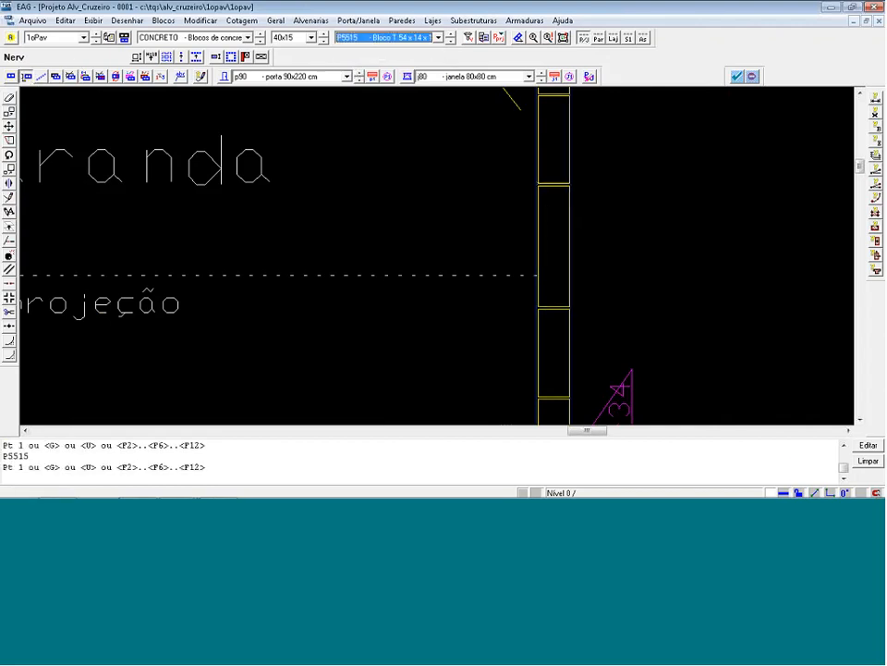
key("Return")
scroll(698, 239, "down", 4)
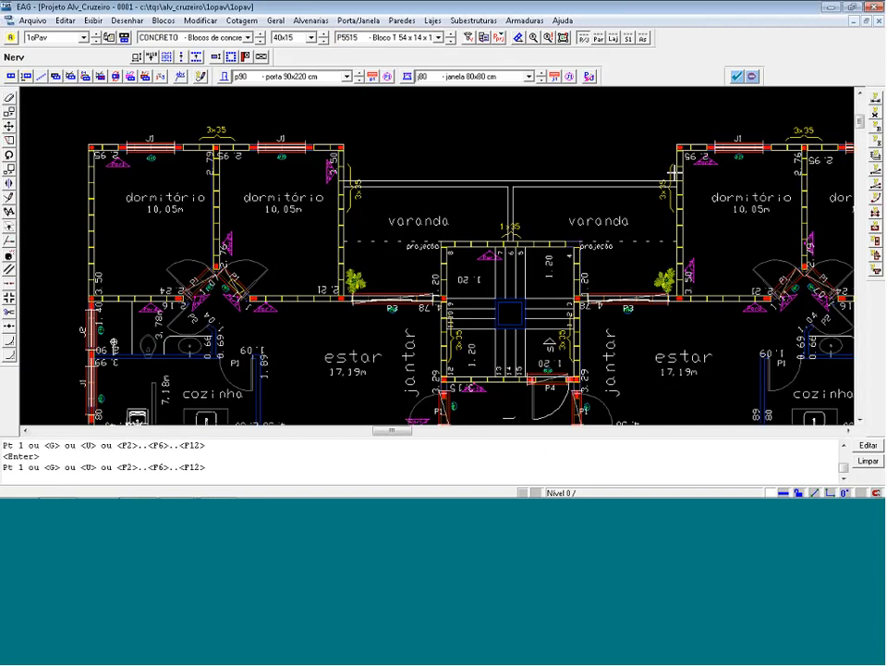
scroll(357, 137, "down", 1)
key("Return")
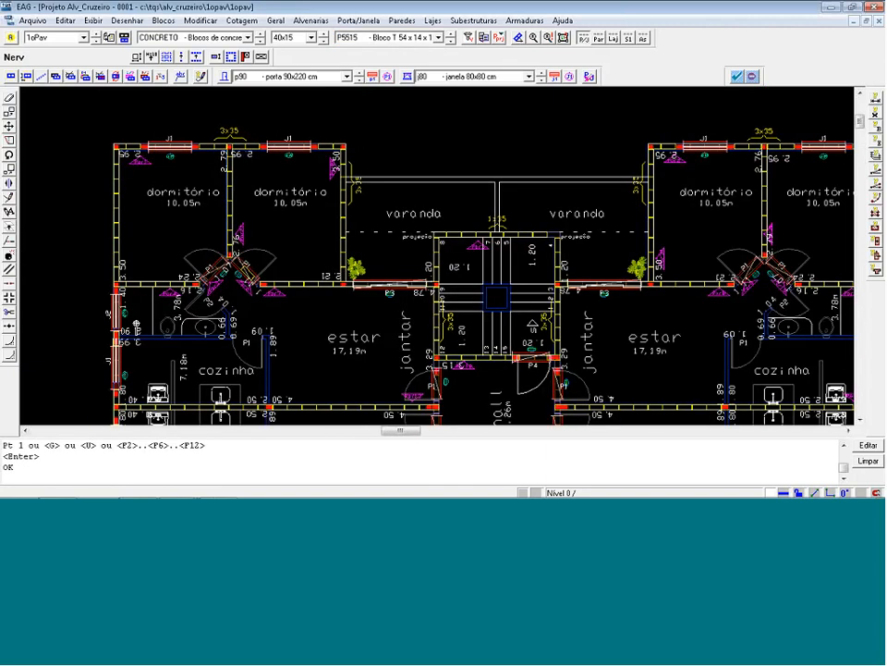
Lay P4020 whole blocks from the 40x20 family by reference along the wall dividing the two verandas, starting at the staircase wall.
scroll(356, 137, "down", 1)
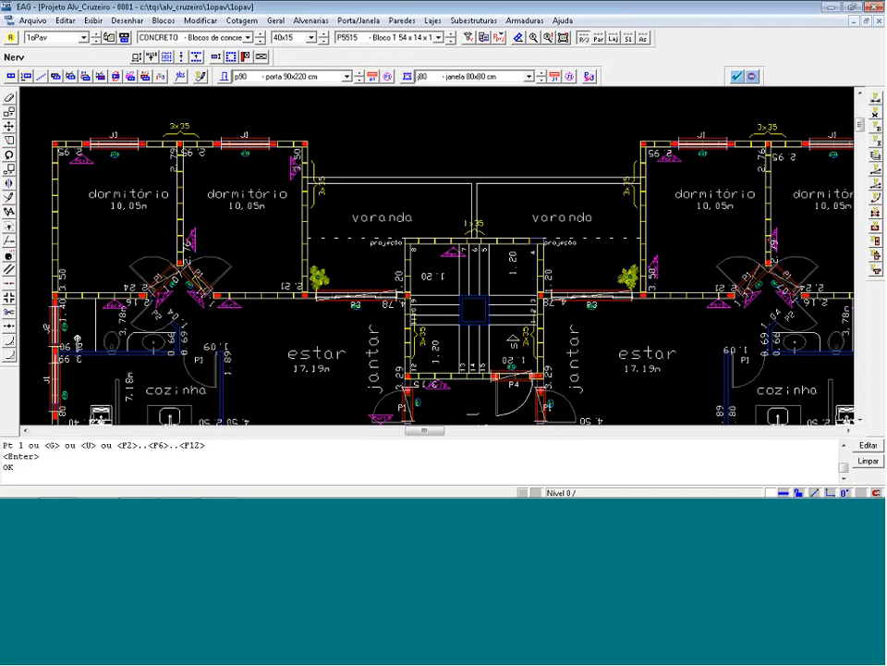
left_click(311, 37)
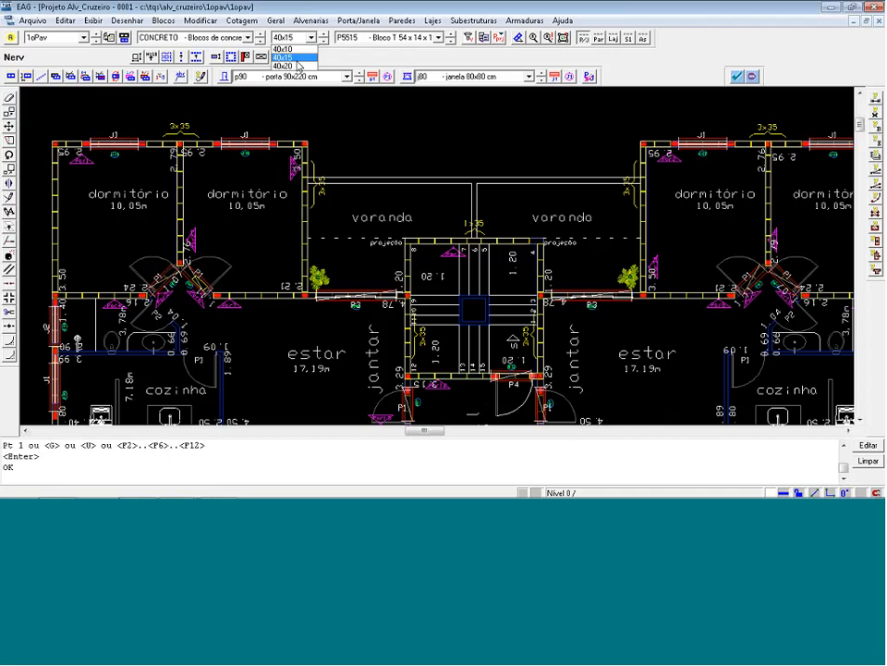
left_click(286, 66)
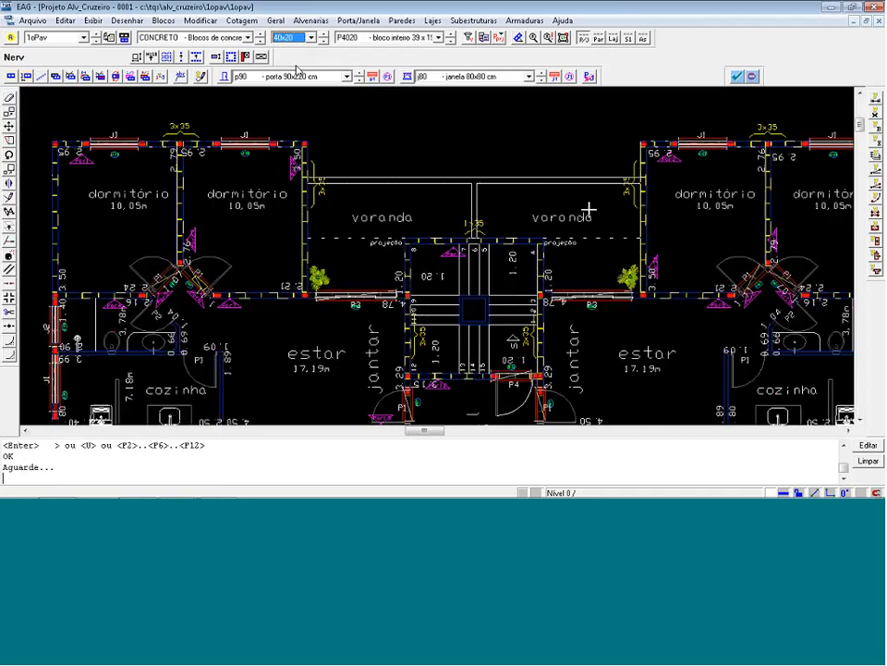
scroll(571, 206, "up", 3)
scroll(347, 210, "up", 3)
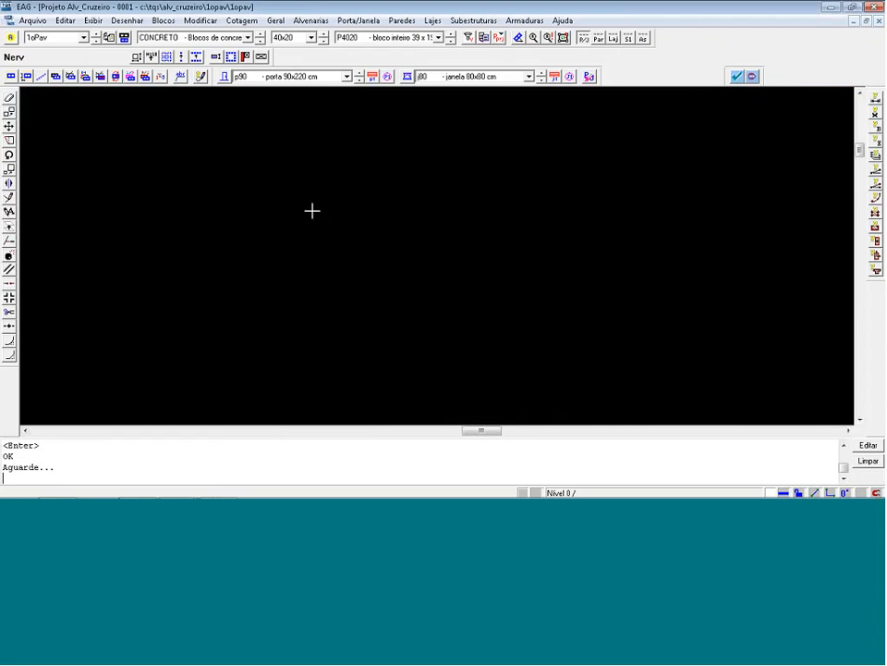
scroll(375, 211, "up", 1)
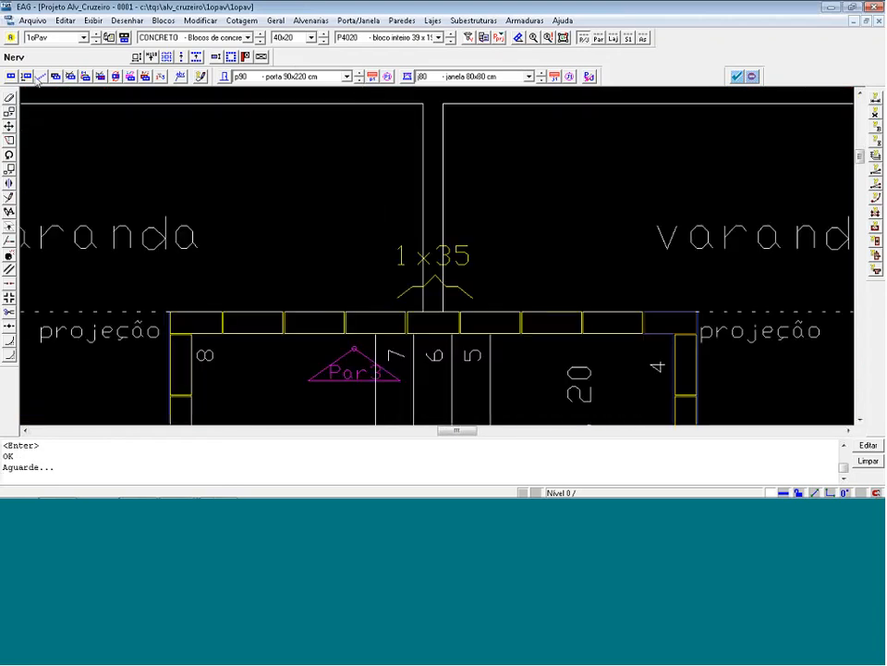
scroll(433, 307, "up", 2)
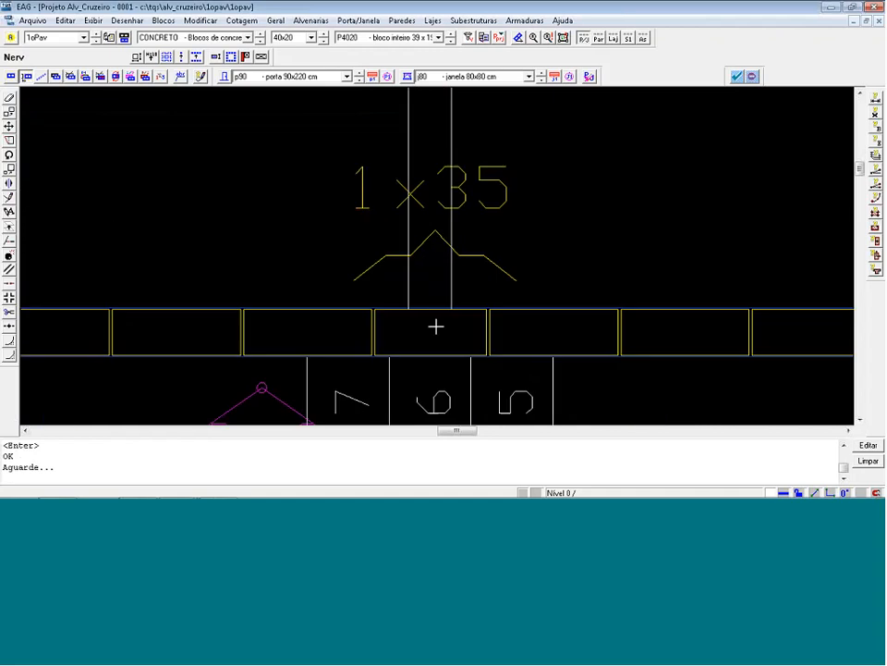
key("ctrl+w")
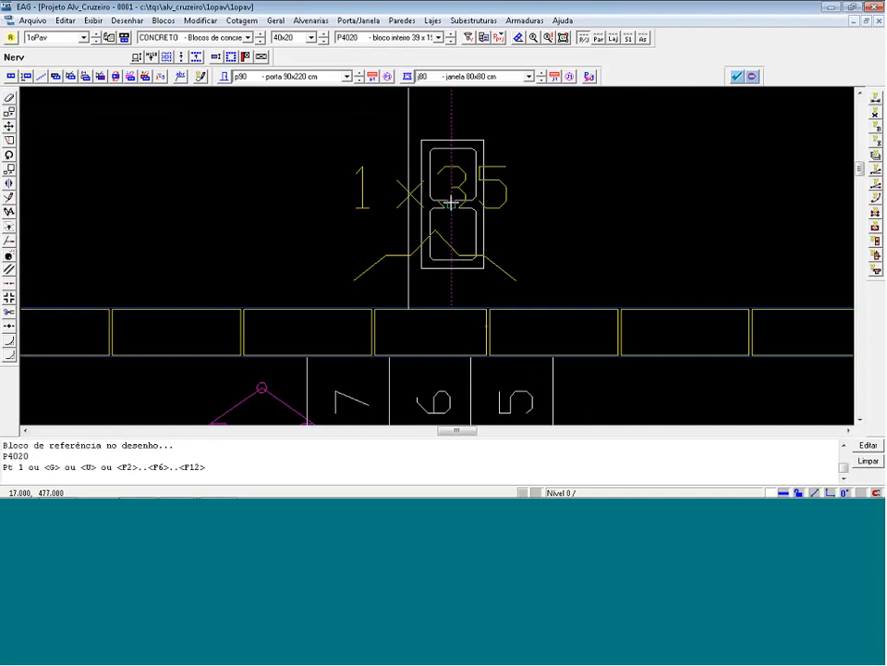
scroll(527, 348, "down", 3)
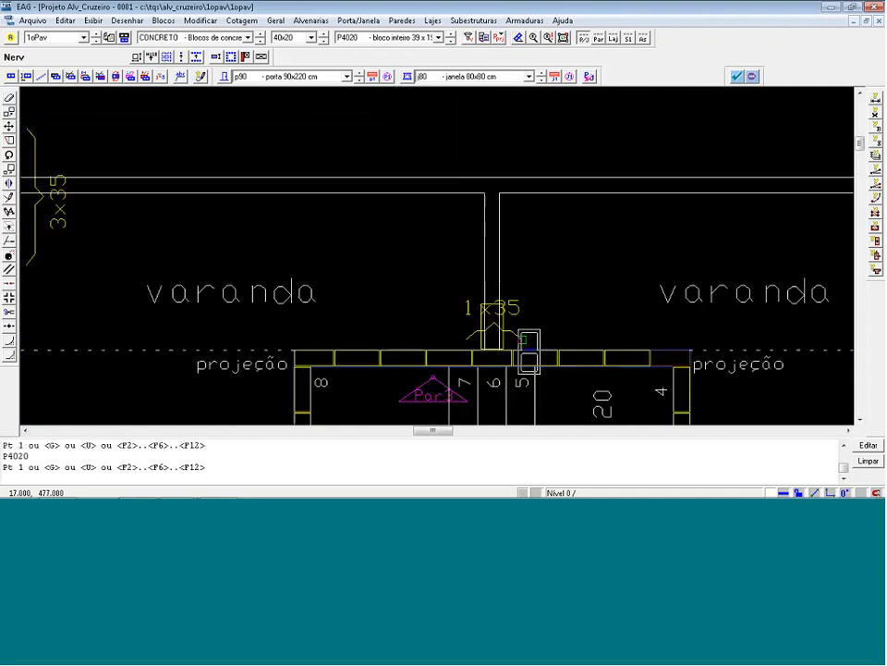
left_click(493, 257)
left_click(507, 161)
left_click(493, 129)
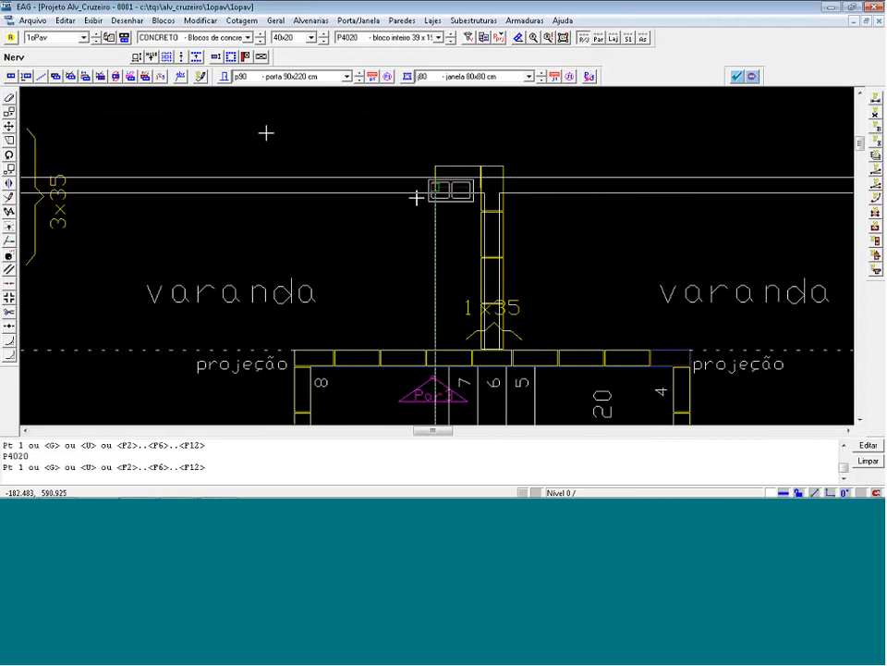
Lay P4020 blocks by reference along the front wall of both verandas, from the dividing wall out to the bedroom walls.
left_click(451, 181)
scroll(32, 160, "down", 2)
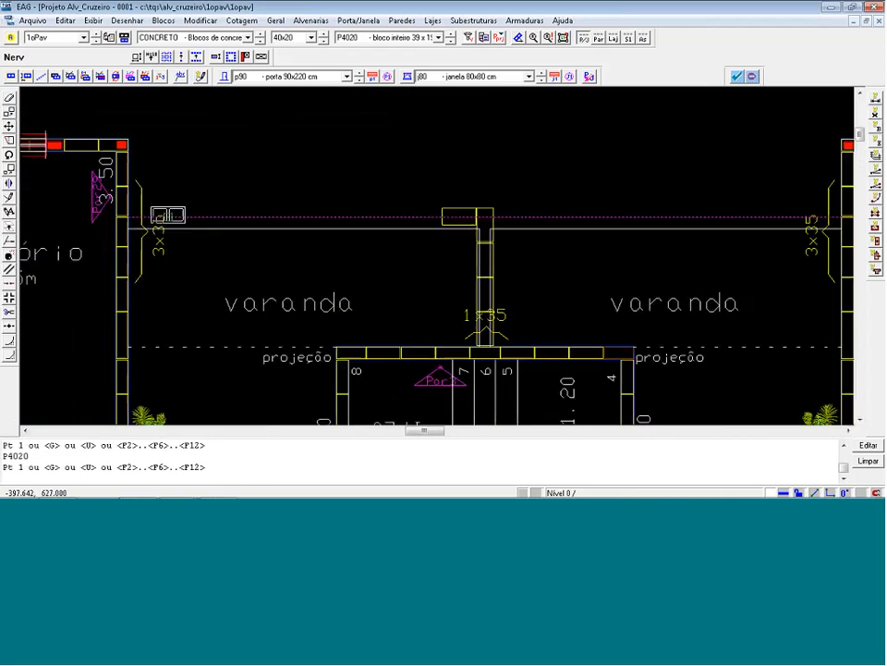
left_click(71, 211)
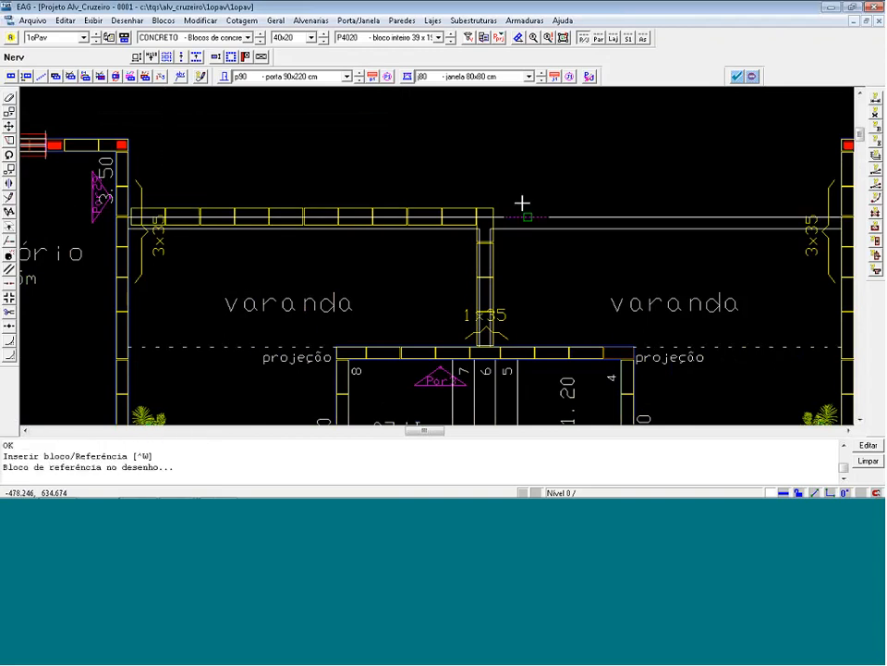
scroll(483, 210, "up", 2)
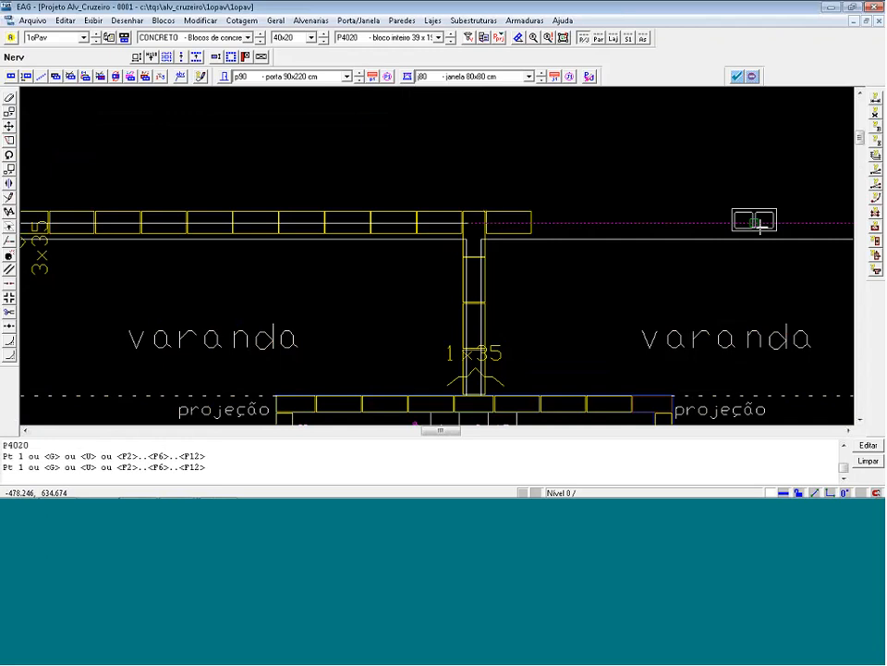
scroll(788, 328, "down", 2)
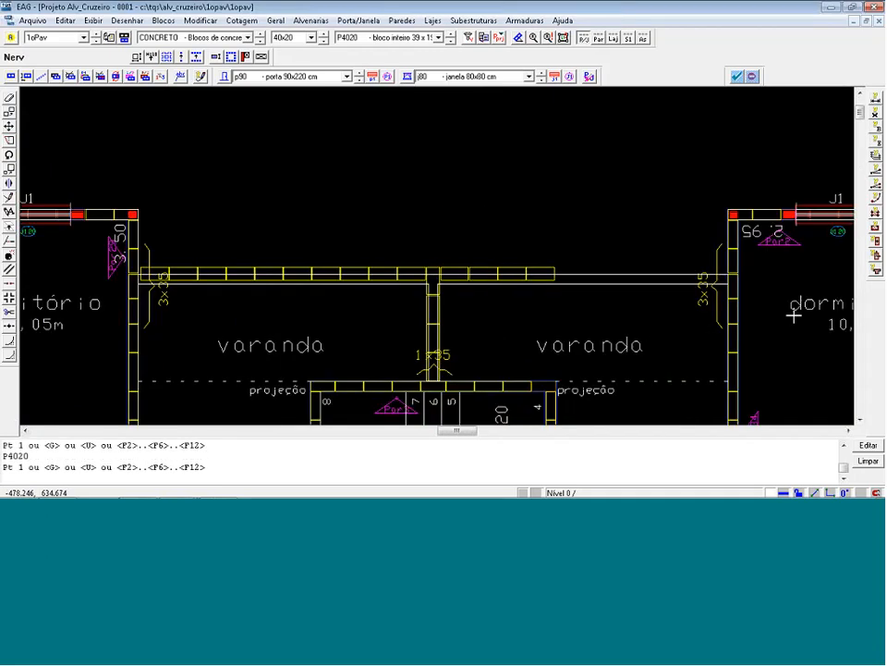
key("Return")
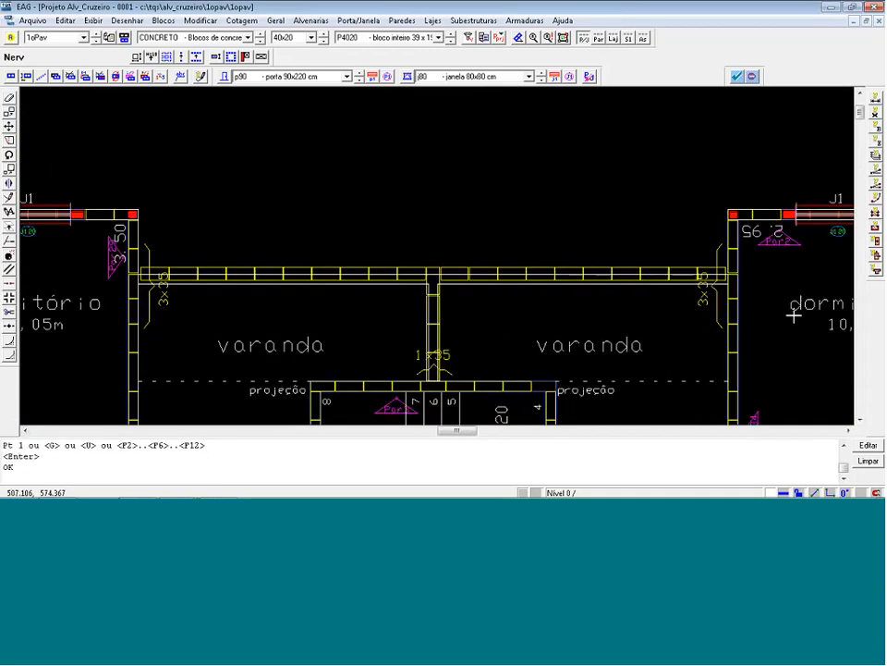
scroll(403, 205, "down", 1)
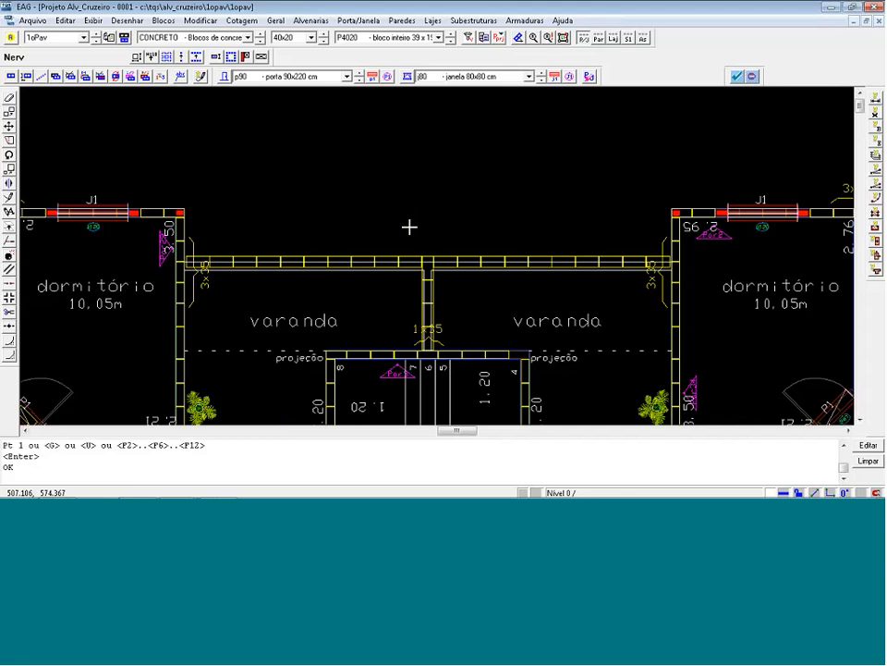
Define the verandas' front wall as structural wall Par38 with automatic numbering (+1), fencing its whole length and placing its title below.
left_click(611, 40)
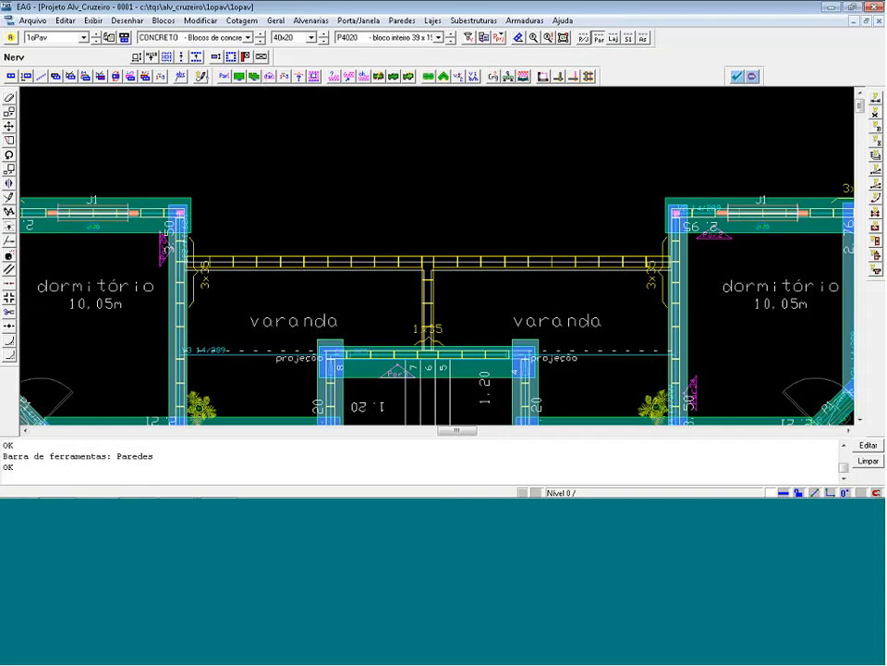
left_click(224, 76)
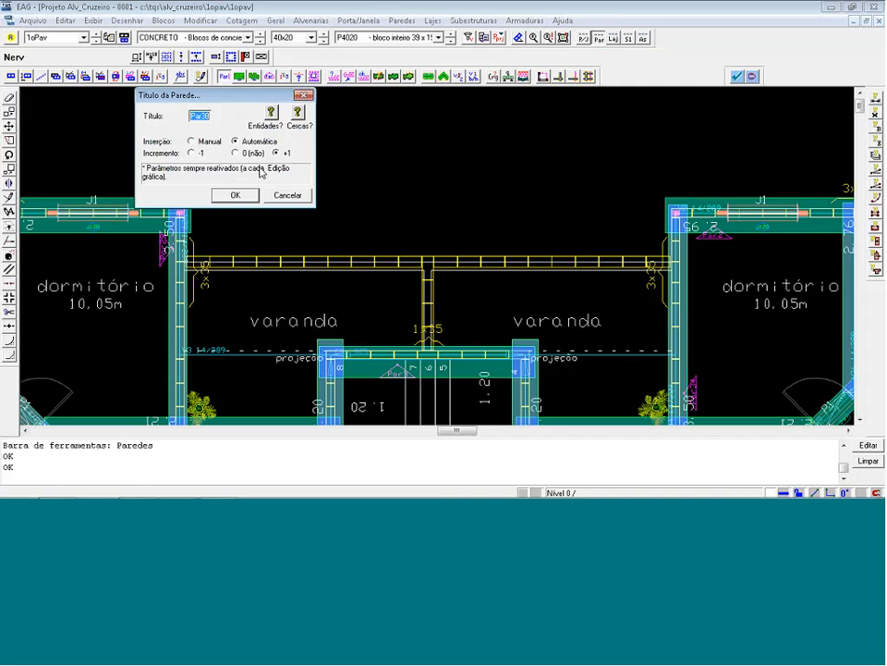
left_click(235, 195)
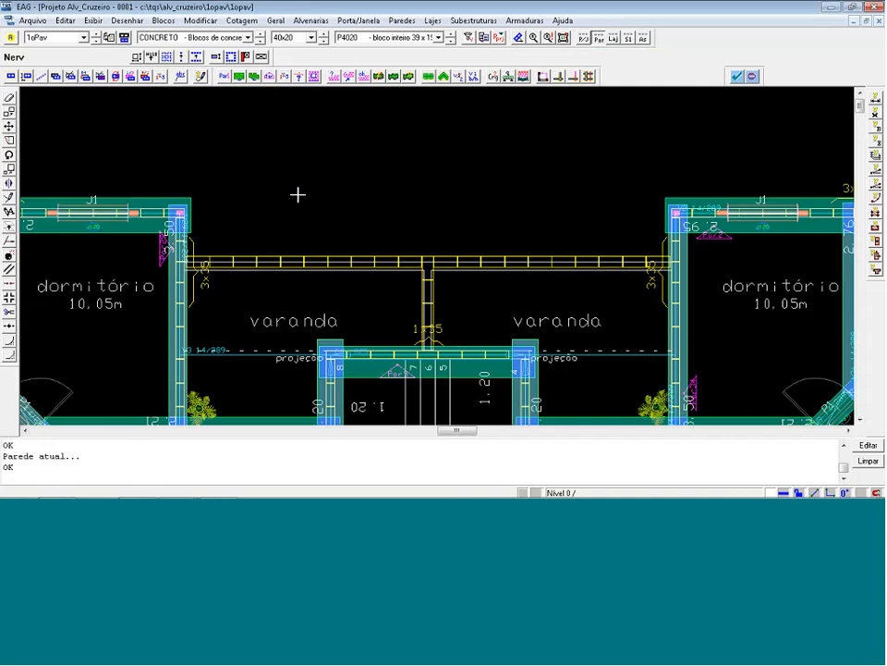
left_click(240, 78)
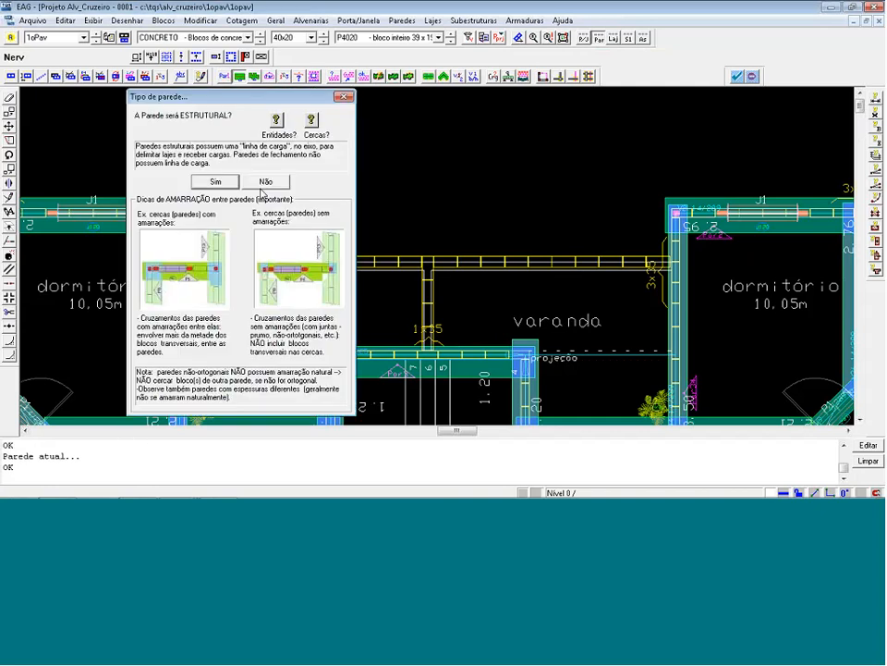
left_click(231, 184)
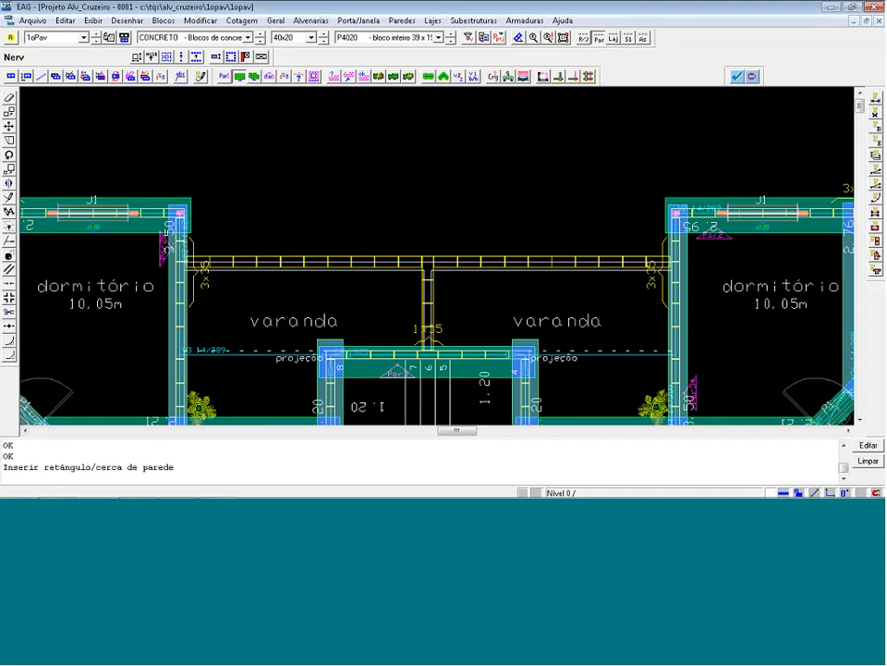
scroll(735, 404, "up", 1)
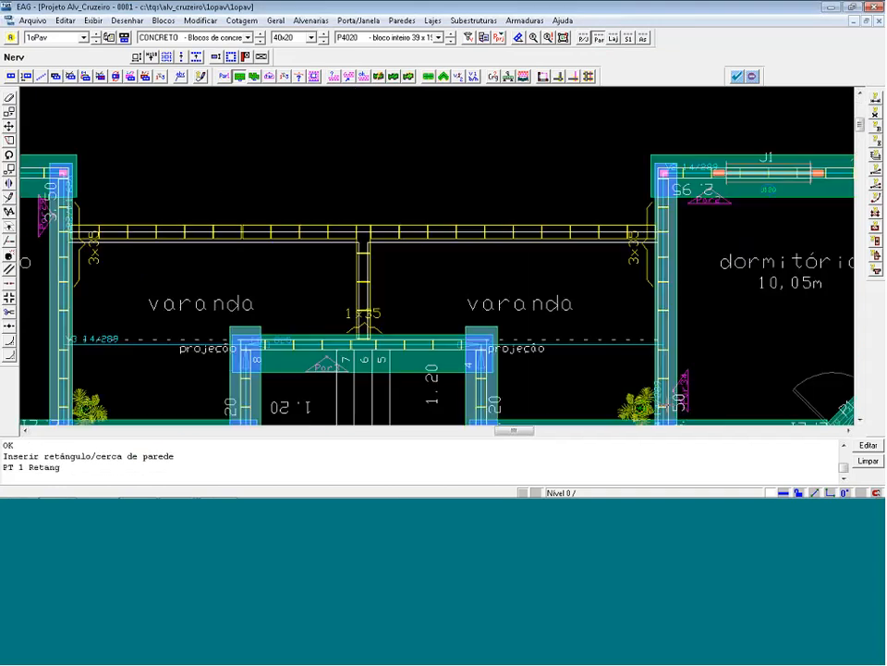
left_click(74, 247)
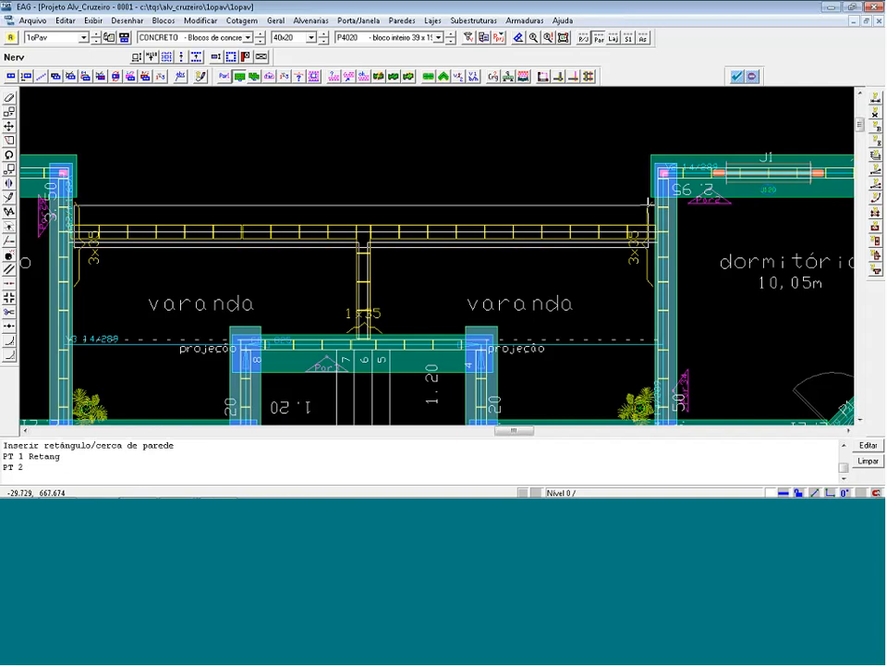
left_click(651, 203)
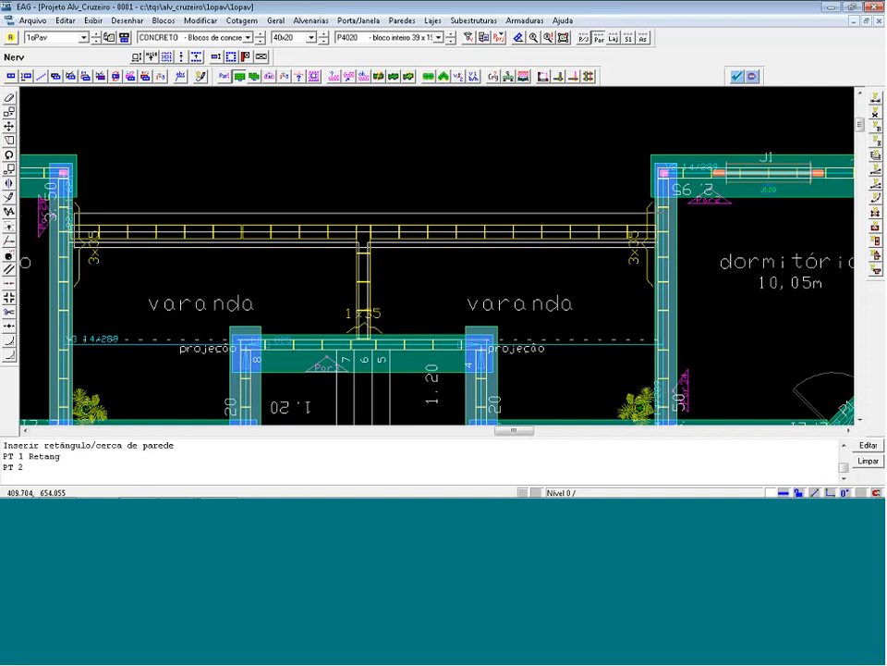
left_click(172, 248)
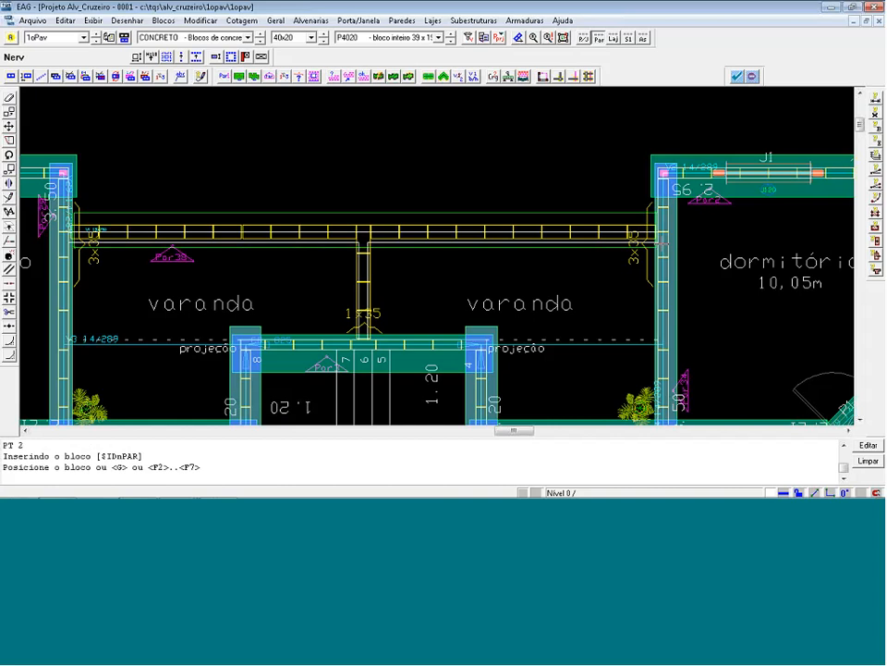
Define the dividing wall between the verandas as a structural wall by fencing it and placing its title beside it.
scroll(692, 238, "up", 1)
scroll(693, 236, "down", 2)
scroll(541, 318, "up", 3)
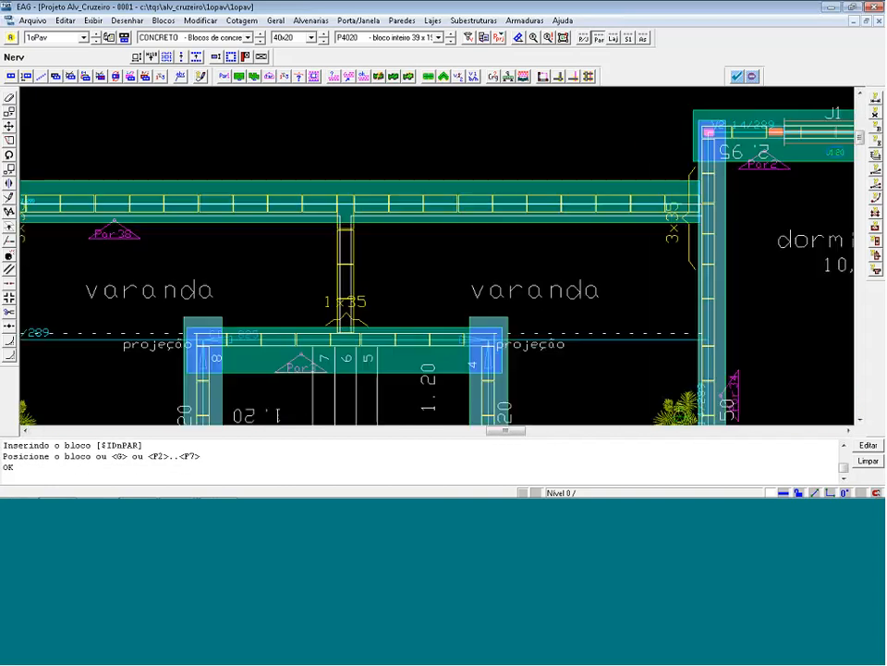
left_click(240, 76)
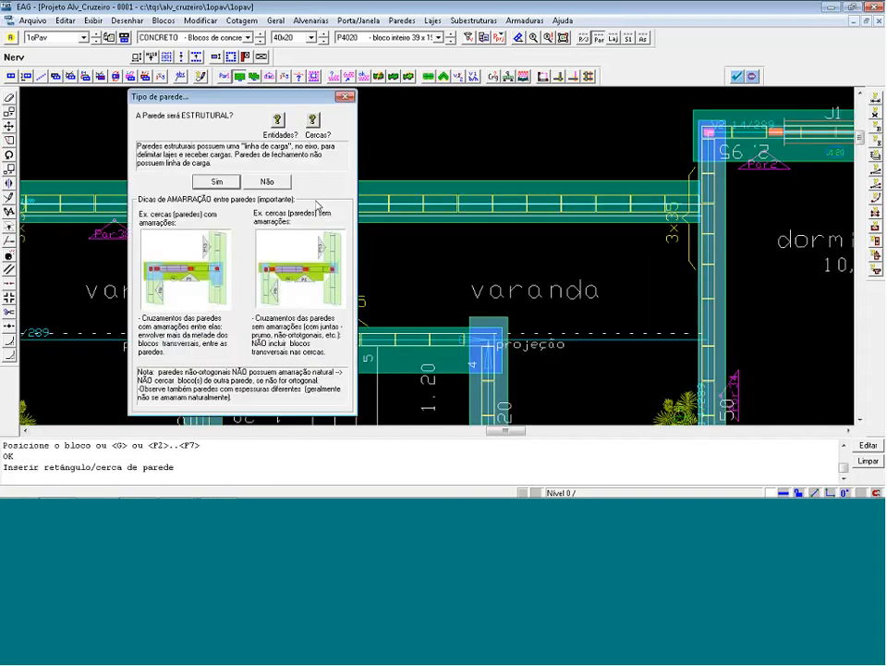
left_click(223, 183)
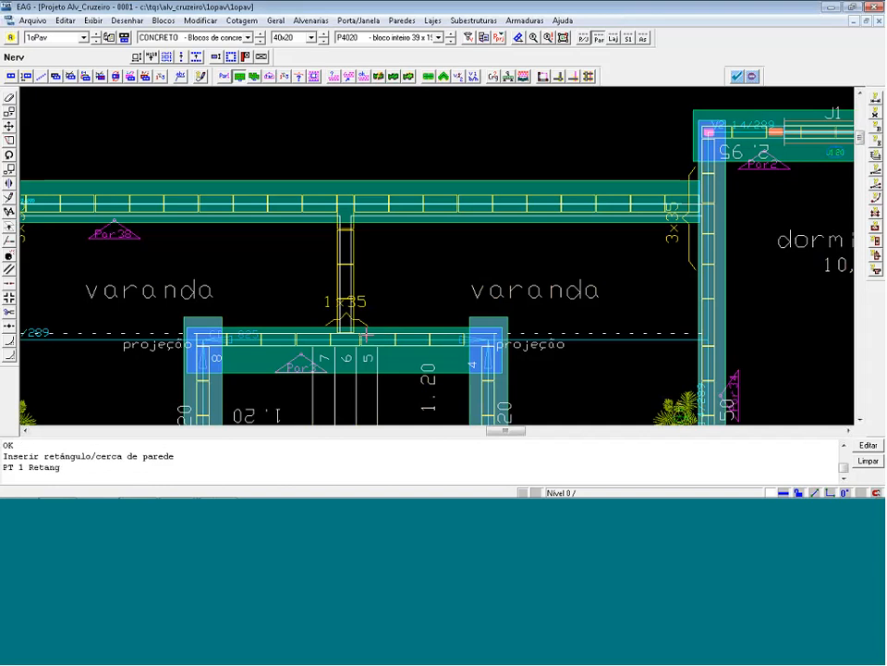
left_click(338, 222)
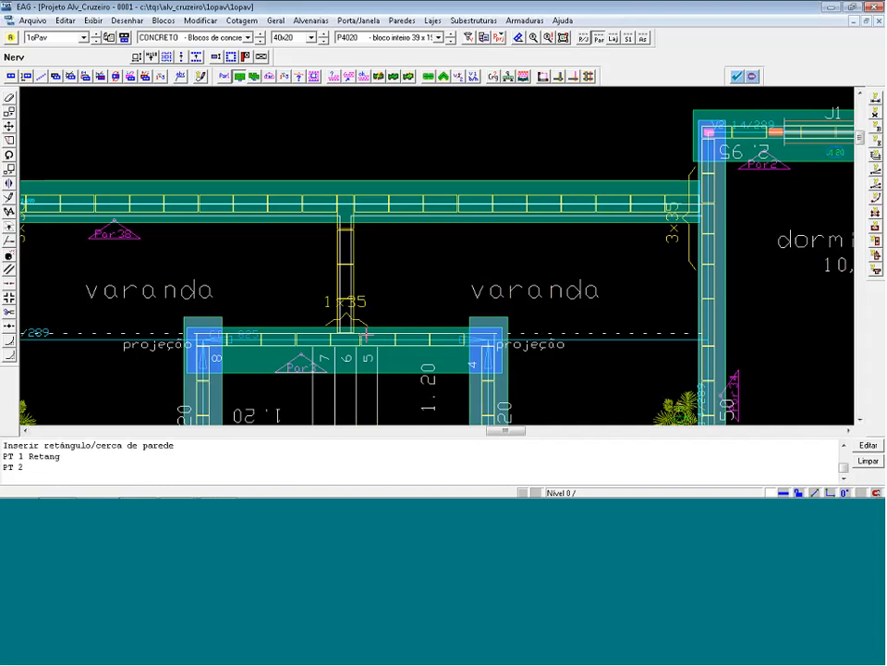
left_click(324, 248)
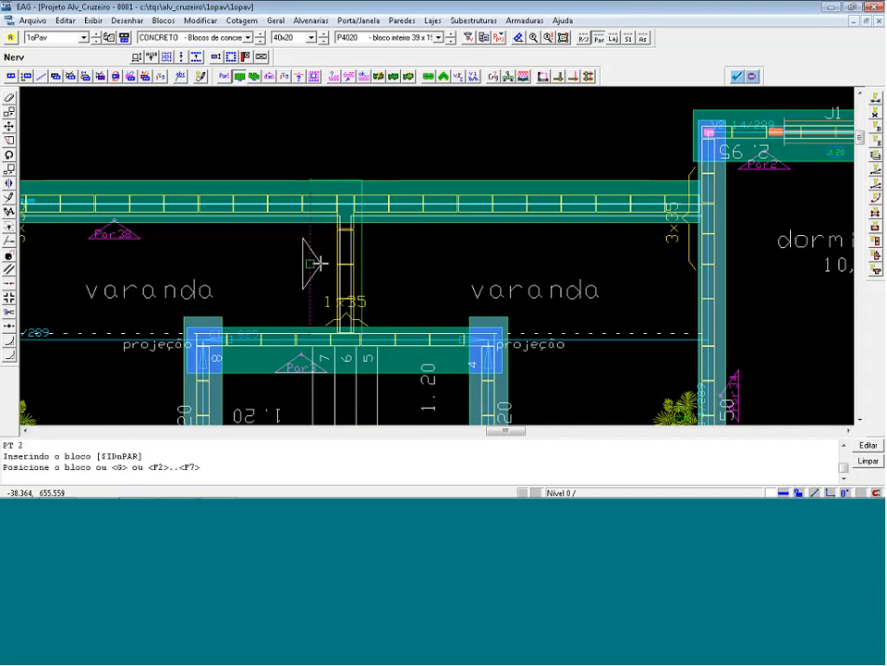
left_click(322, 262)
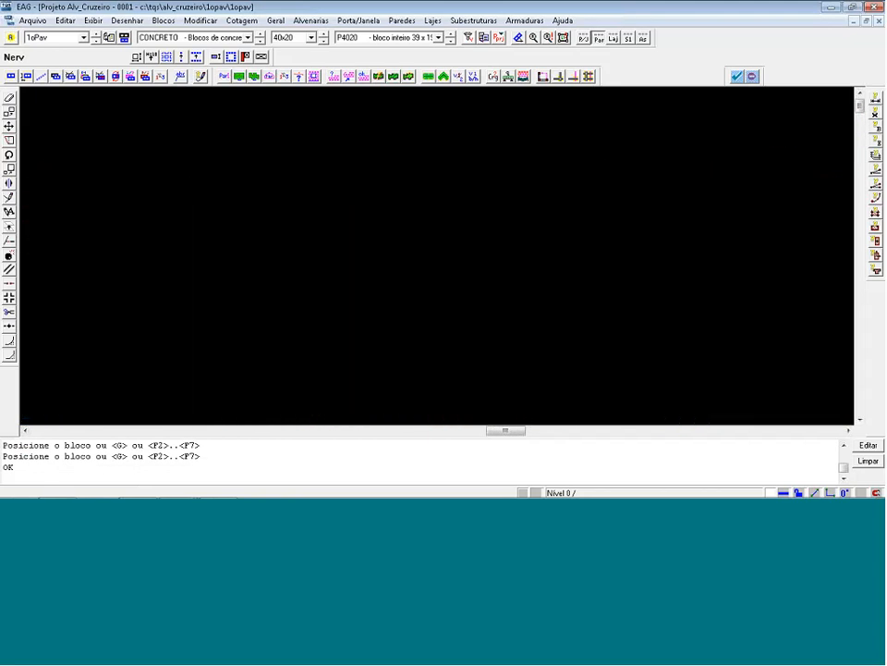
Display the floor's substructures and check the next substructure title and the existing substructures along the plan's lower side.
left_click(629, 38)
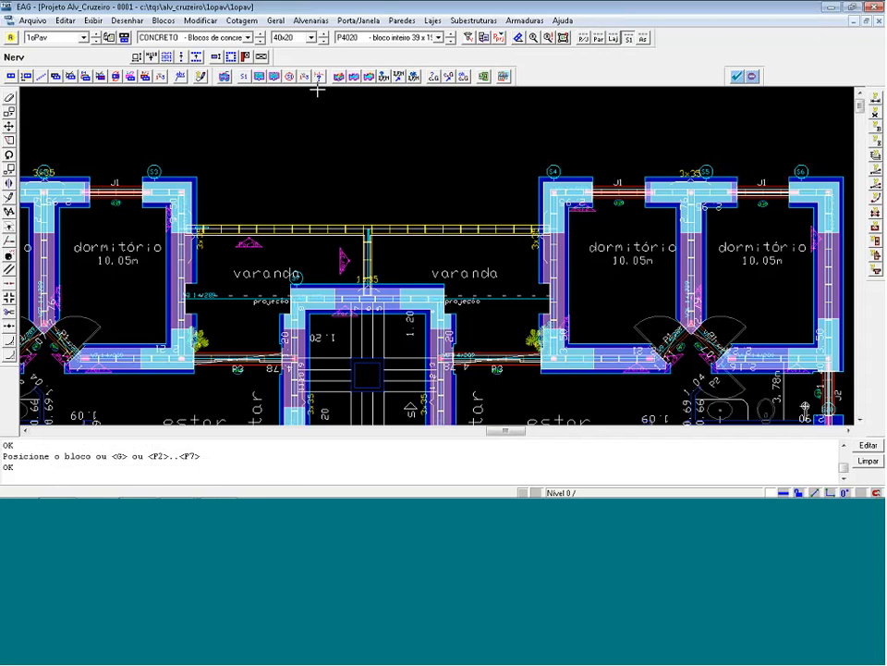
left_click(243, 76)
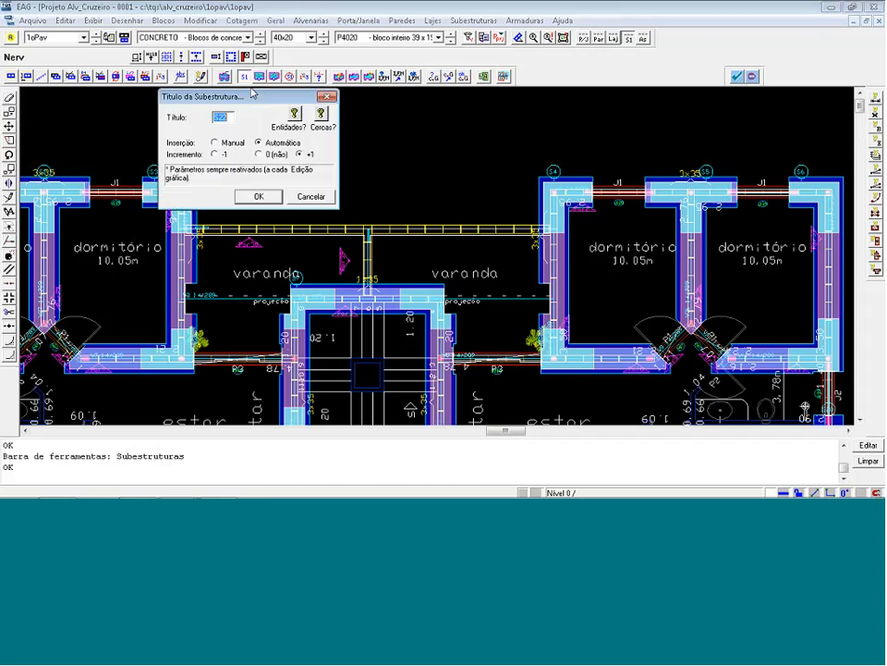
left_click(312, 197)
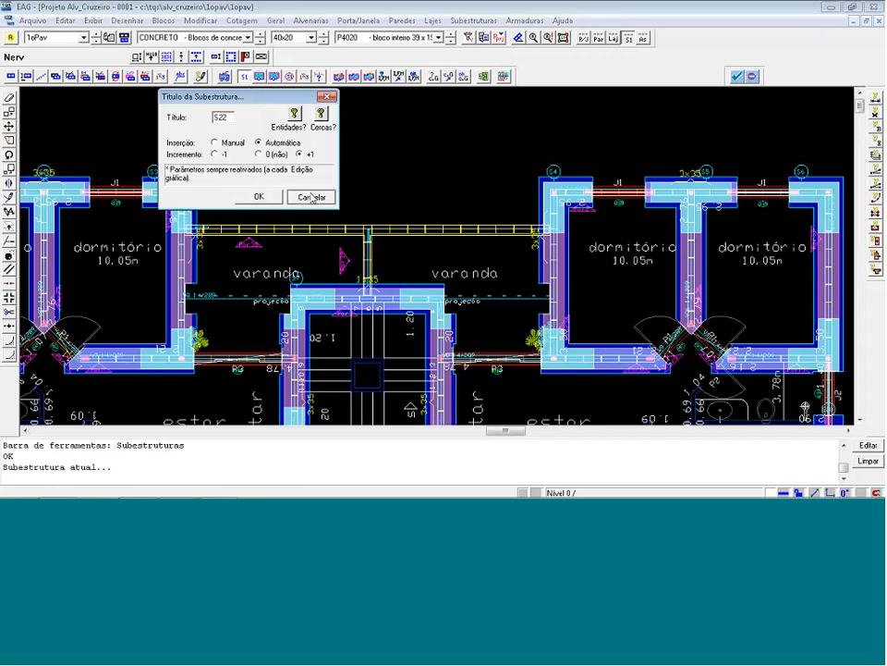
scroll(202, 137, "down", 2)
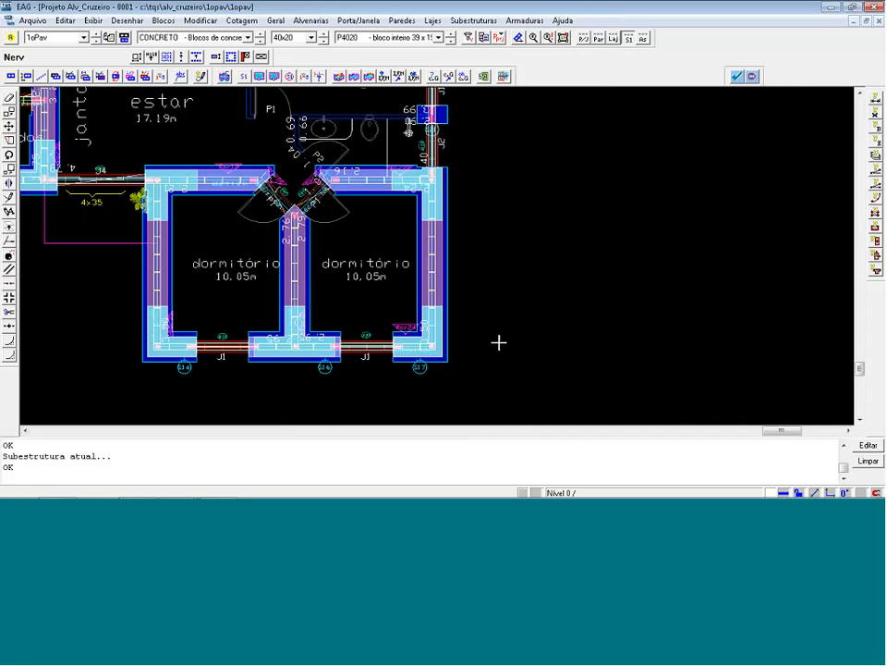
scroll(482, 258, "down", 2)
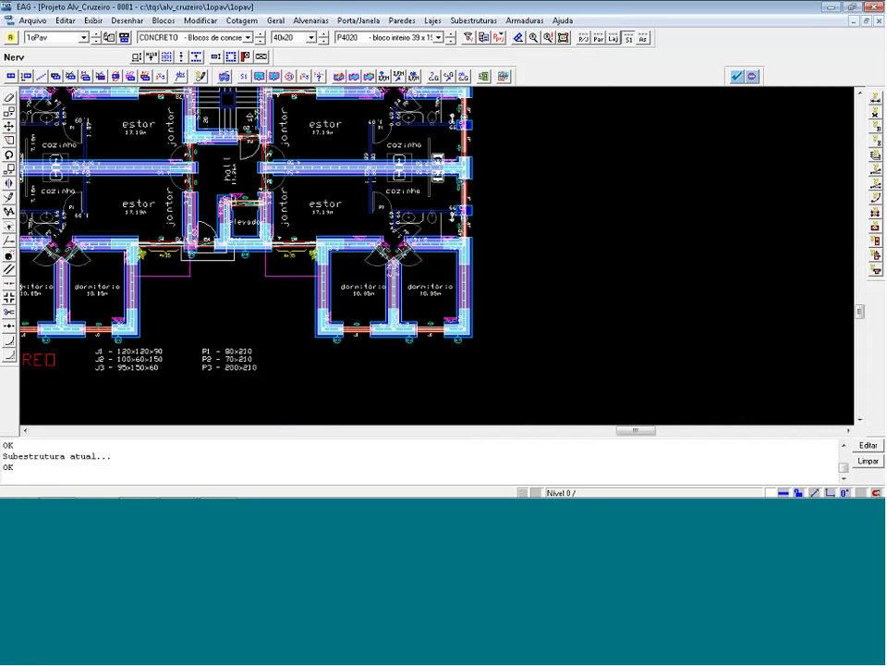
Define a substructure for vertical loads by fencing the verandas' front and dividing walls together, placing its title below the front wall.
scroll(287, 262, "down", 2)
scroll(242, 114, "up", 3)
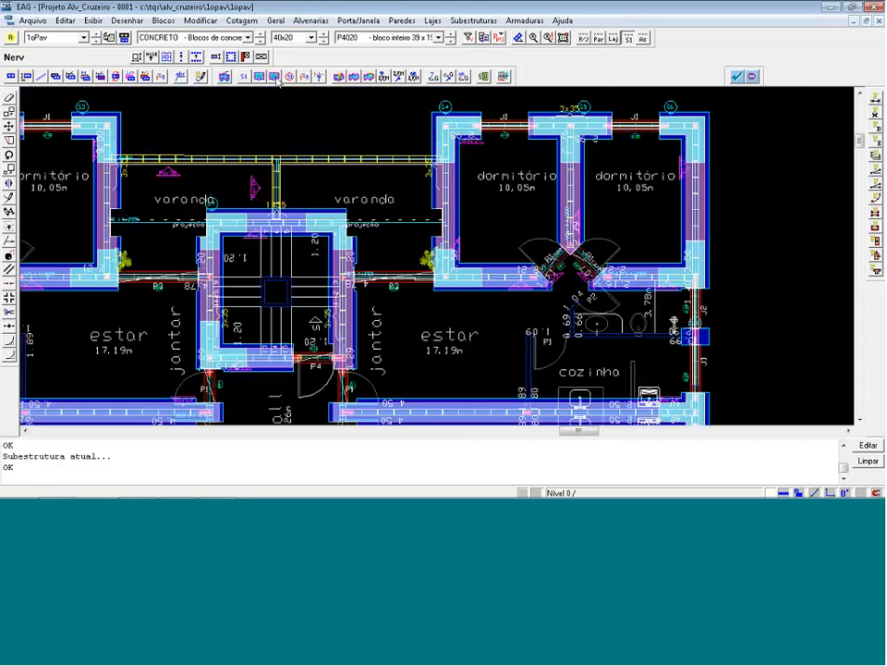
left_click(276, 77)
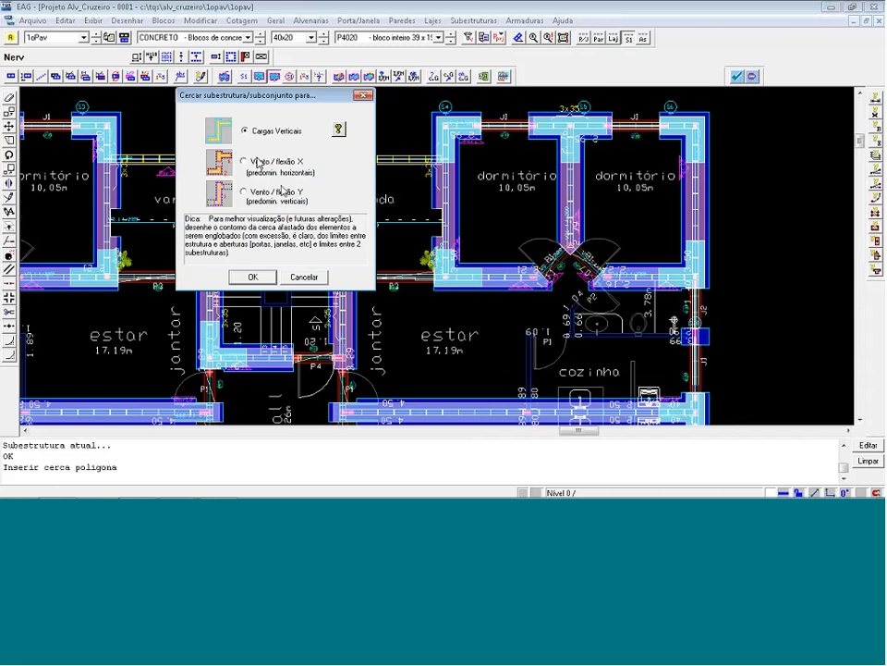
key("Return")
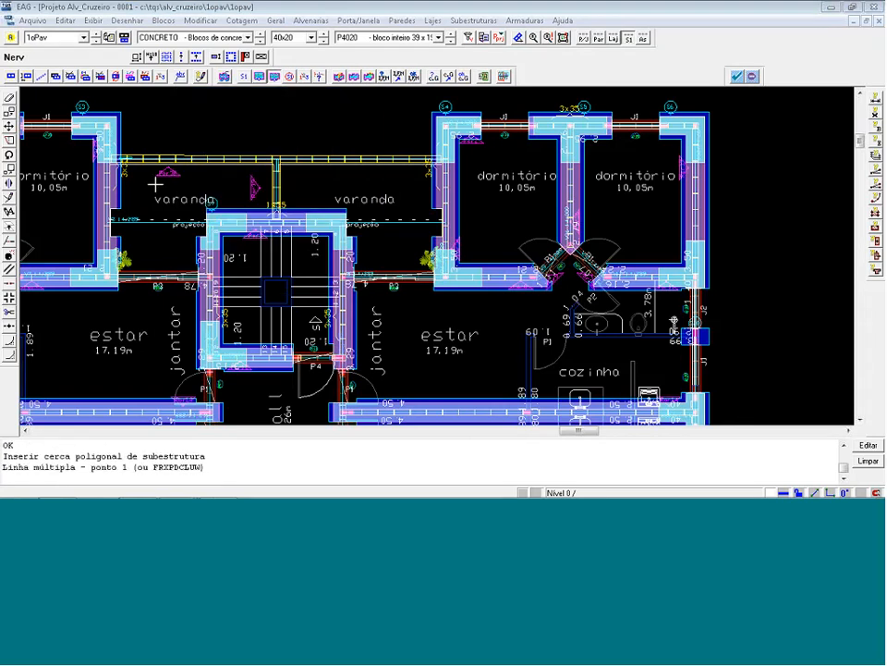
scroll(129, 135, "up", 3)
left_click(128, 150)
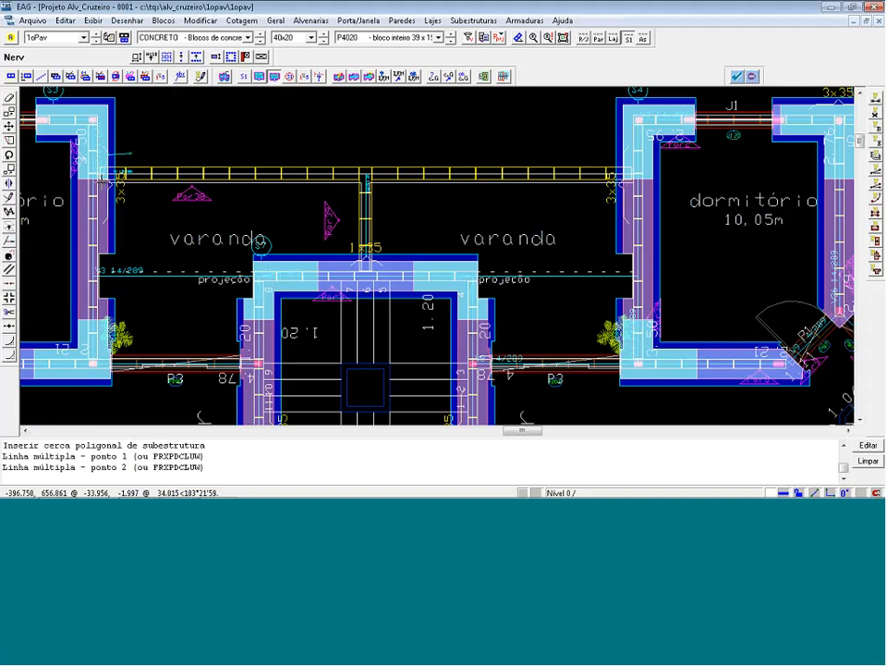
left_click(104, 182)
left_click(357, 201)
left_click(352, 260)
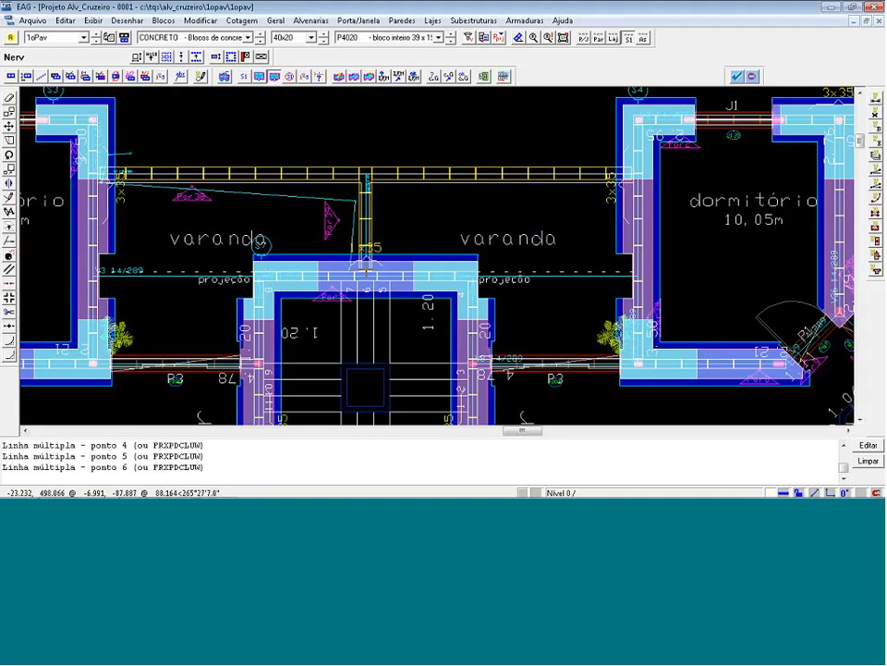
left_click(392, 192)
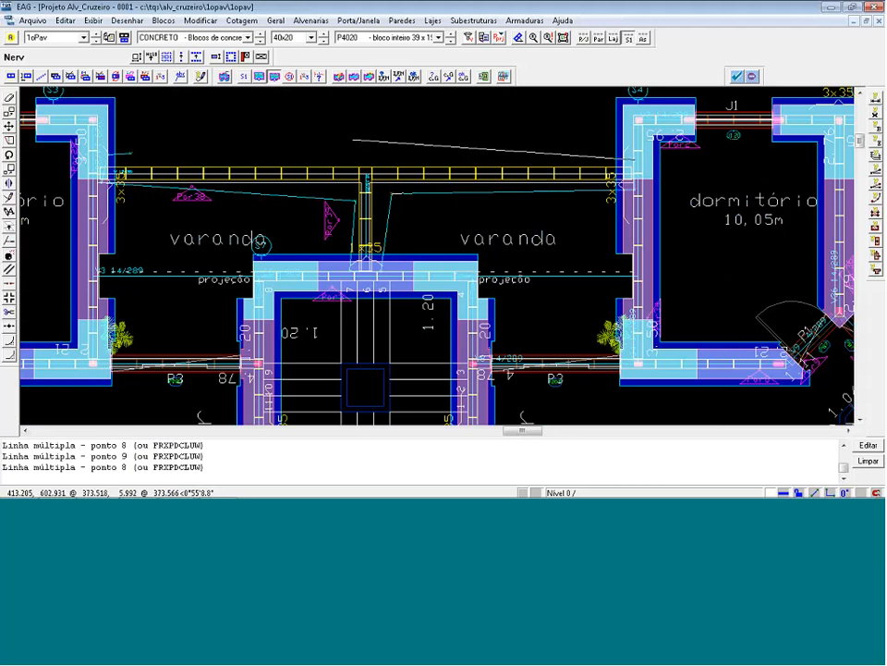
left_click(180, 151)
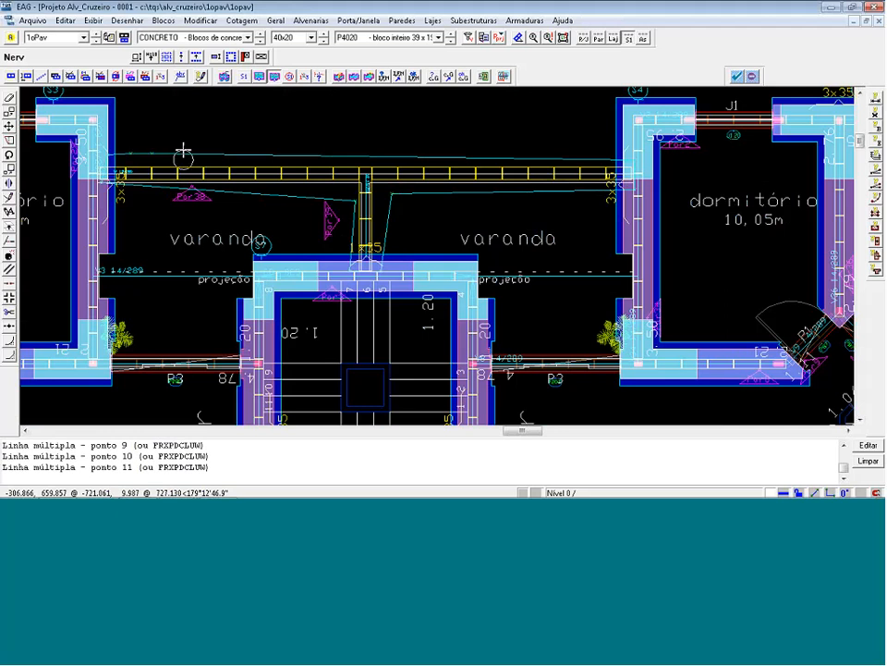
key("Return")
left_click(292, 202)
scroll(285, 147, "down", 3)
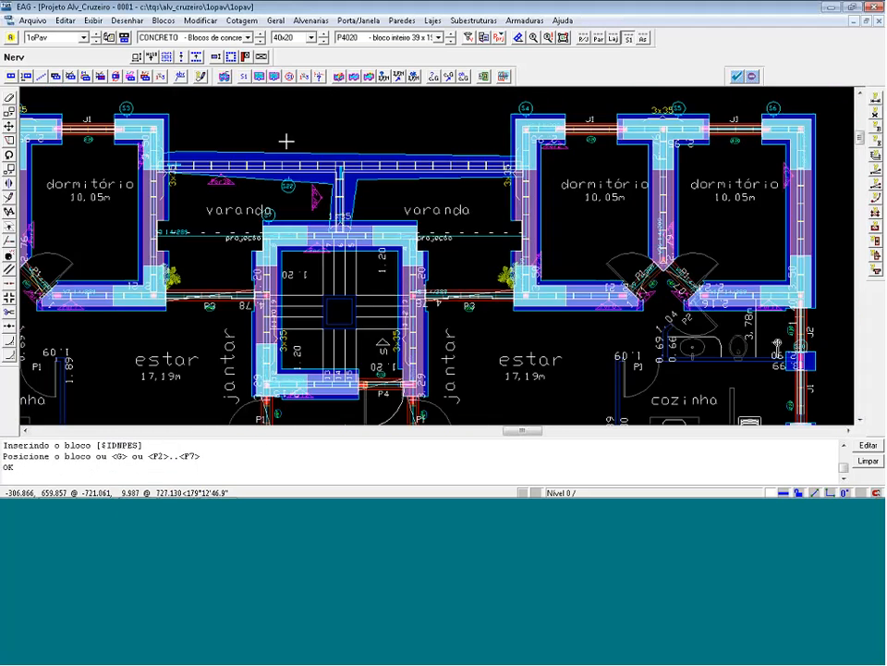
scroll(287, 139, "down", 1)
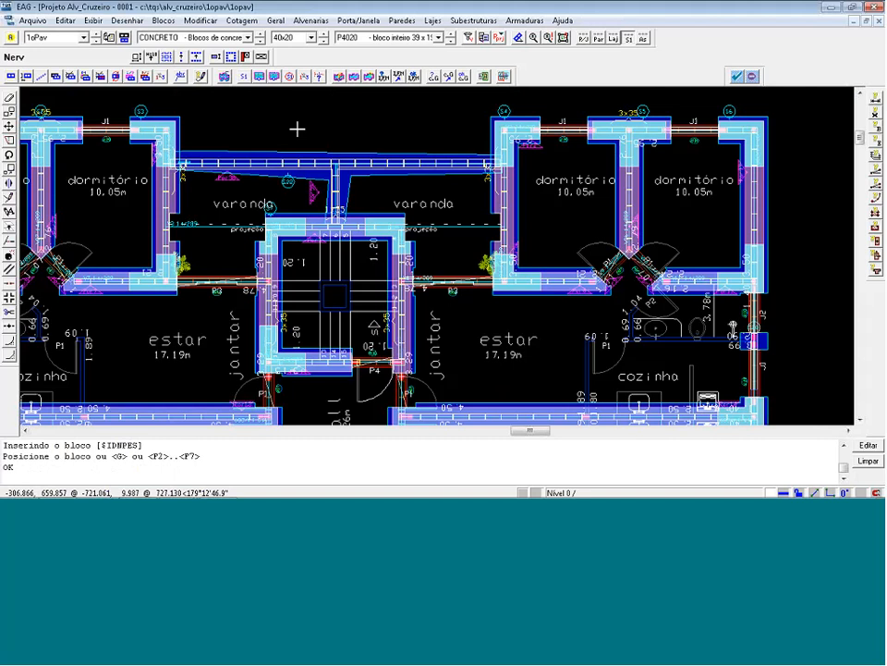
scroll(269, 238, "up", 1)
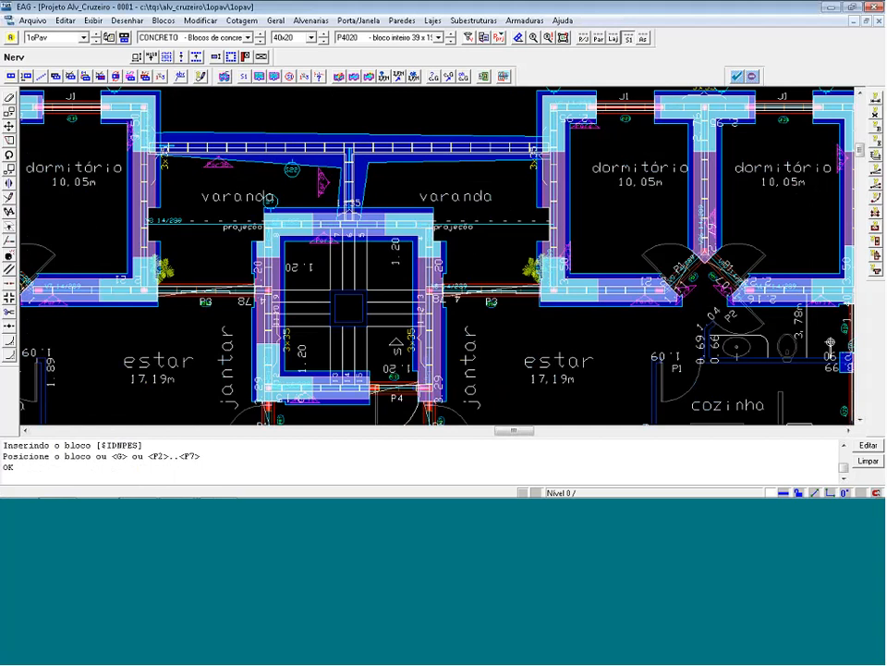
Save the changed 1oPav drawing and open the Cobertura floor after viewing Tipo.
left_click(63, 37)
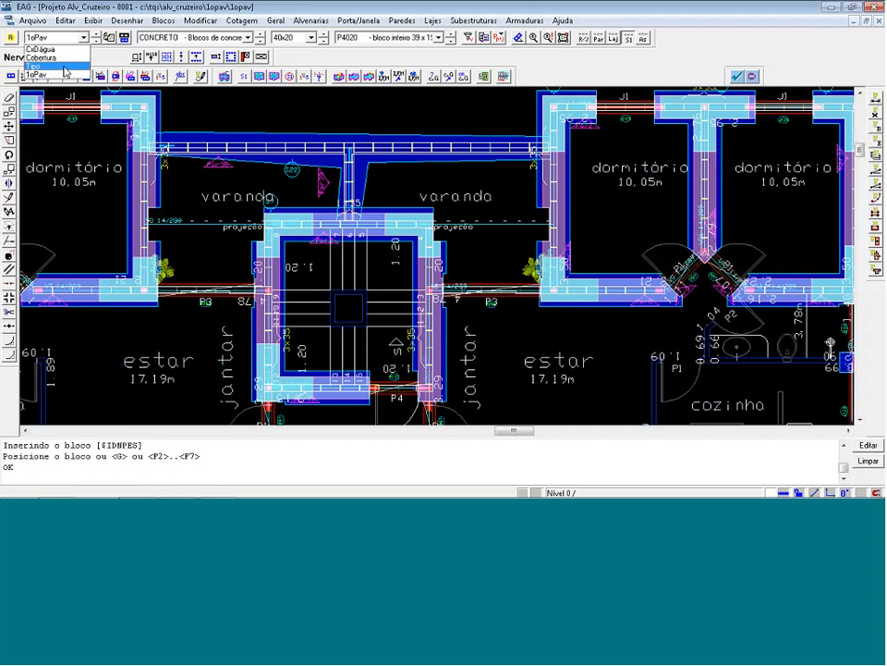
left_click(64, 67)
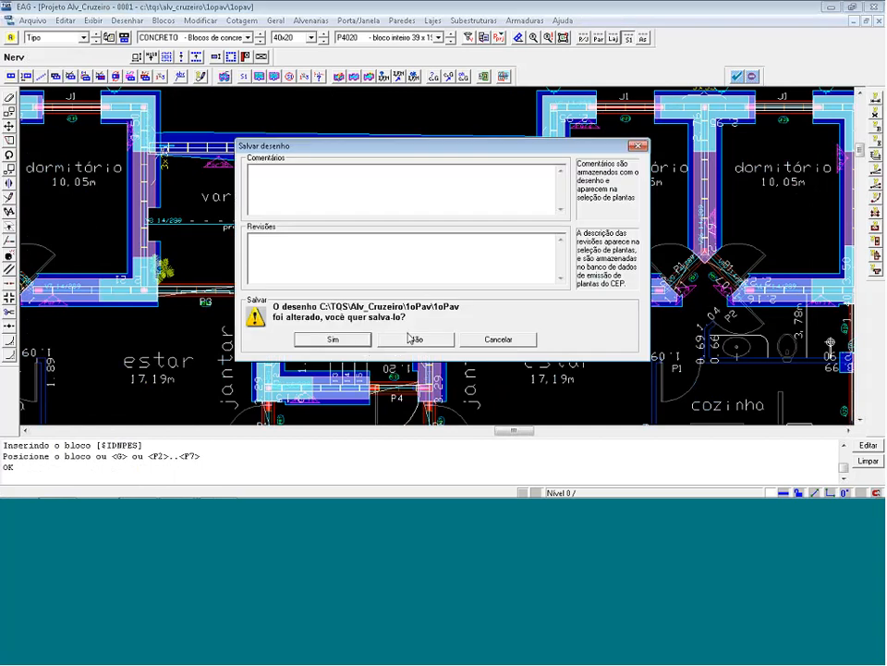
left_click(360, 340)
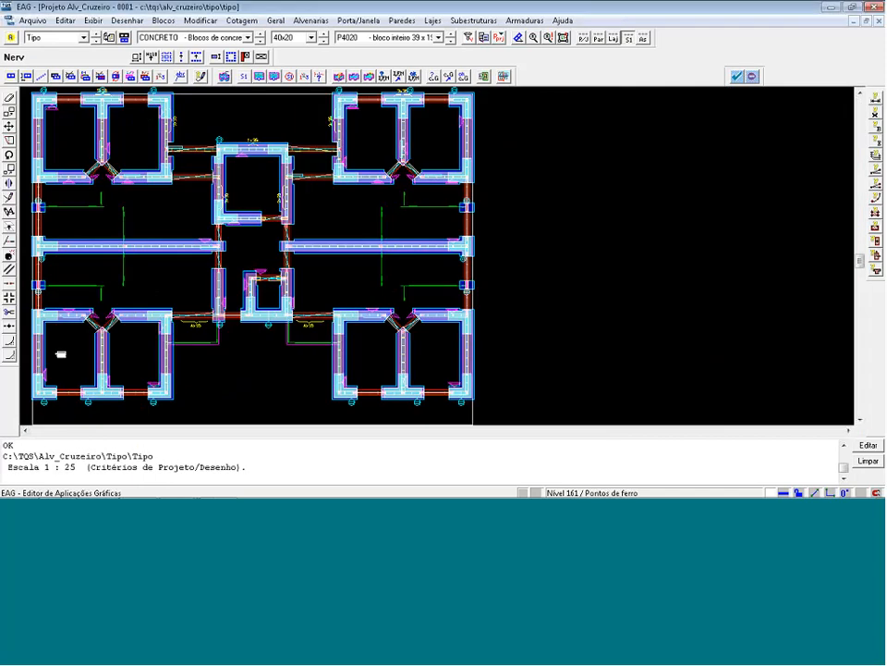
left_click(63, 37)
left_click(71, 58)
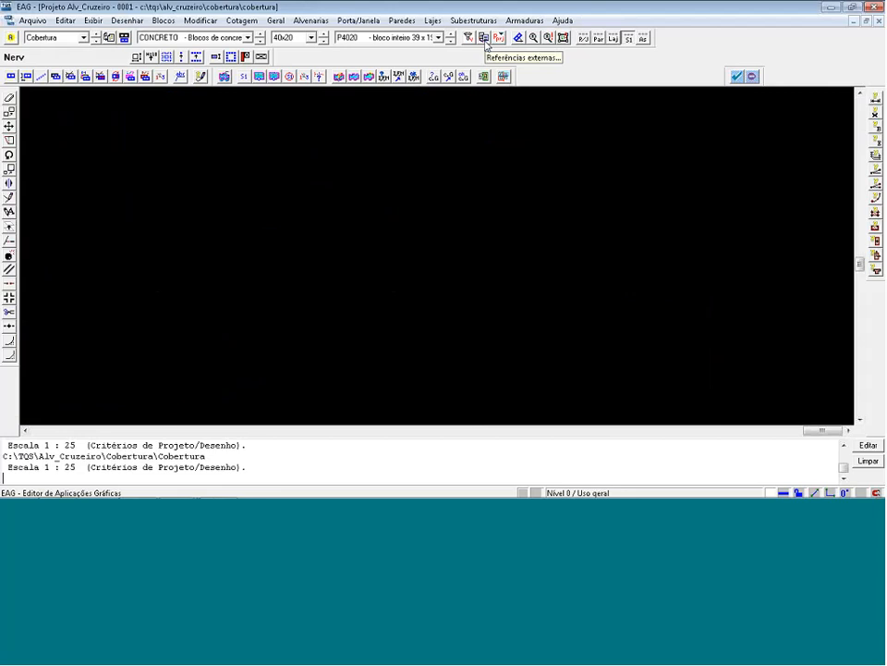
Copy the masonry plan of Alv_Cruzeiro's Tipo floor into the Cobertura floor.
left_click(108, 37)
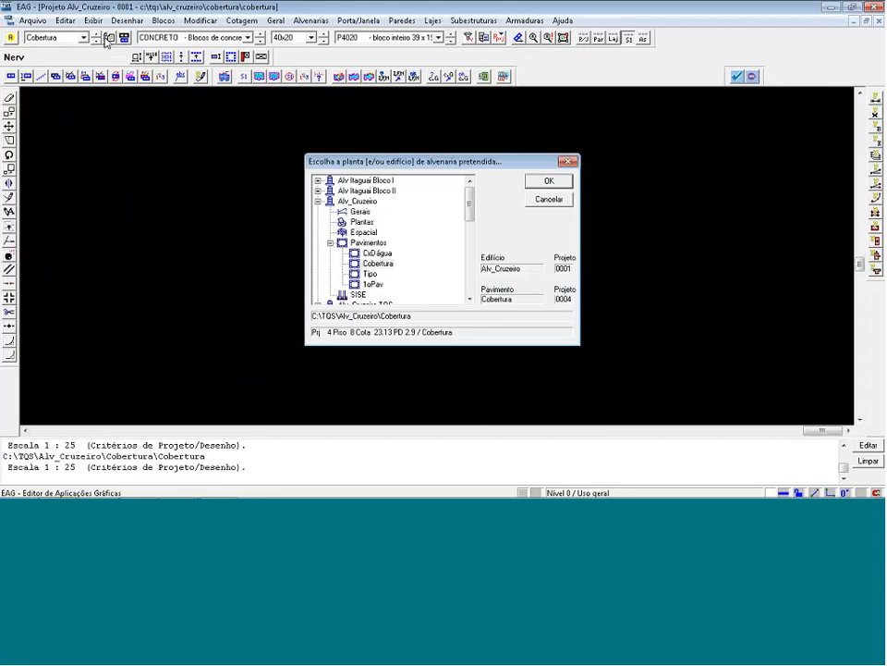
left_click(369, 274)
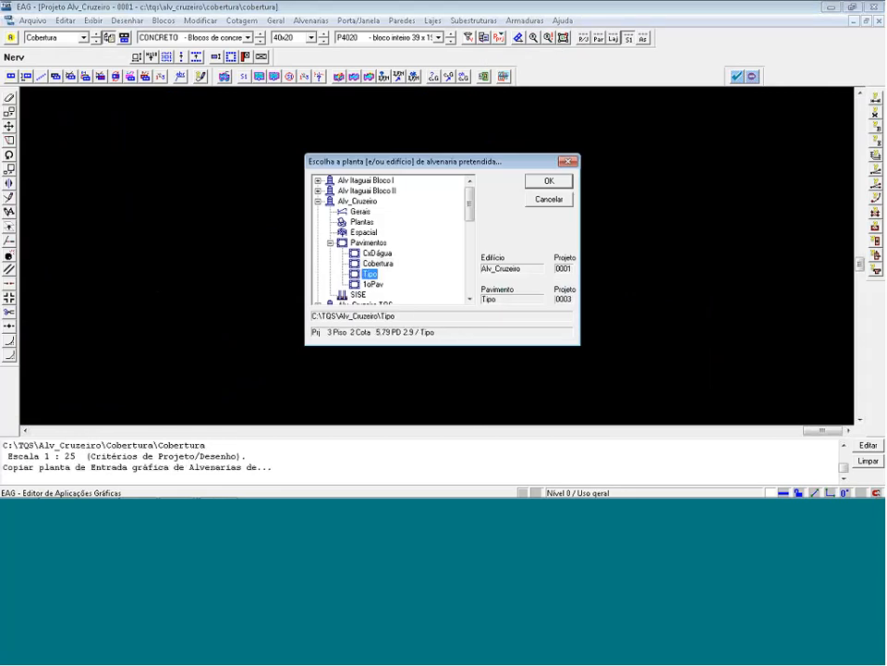
left_click(549, 180)
left_click(478, 287)
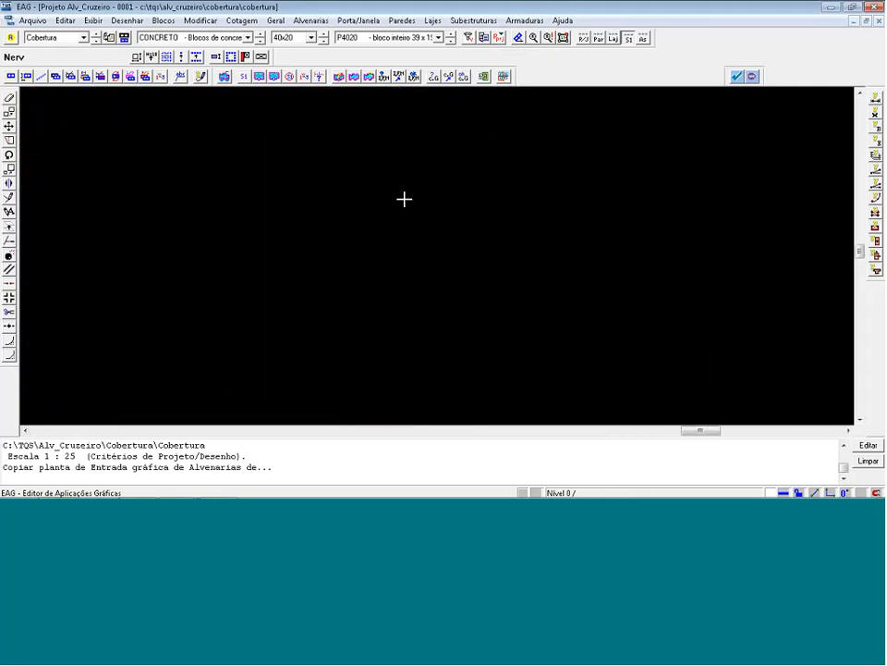
scroll(557, 267, "down", 3)
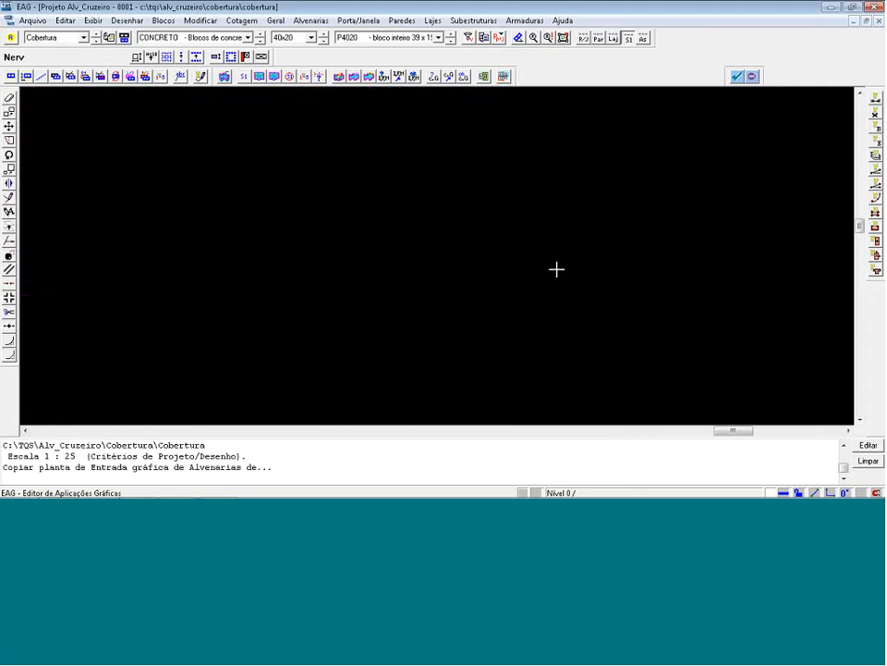
scroll(329, 190, "up", 1)
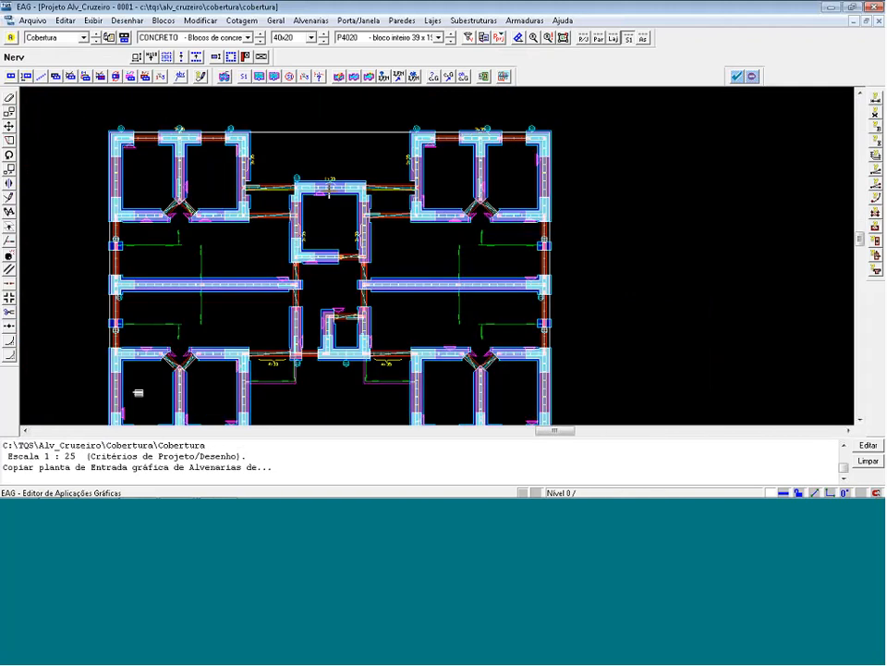
Display the Cobertura slabs and set the distributed load of all of them to 0.05 tf/m² permanent and 0.05 tf/m² accidental.
left_click(614, 38)
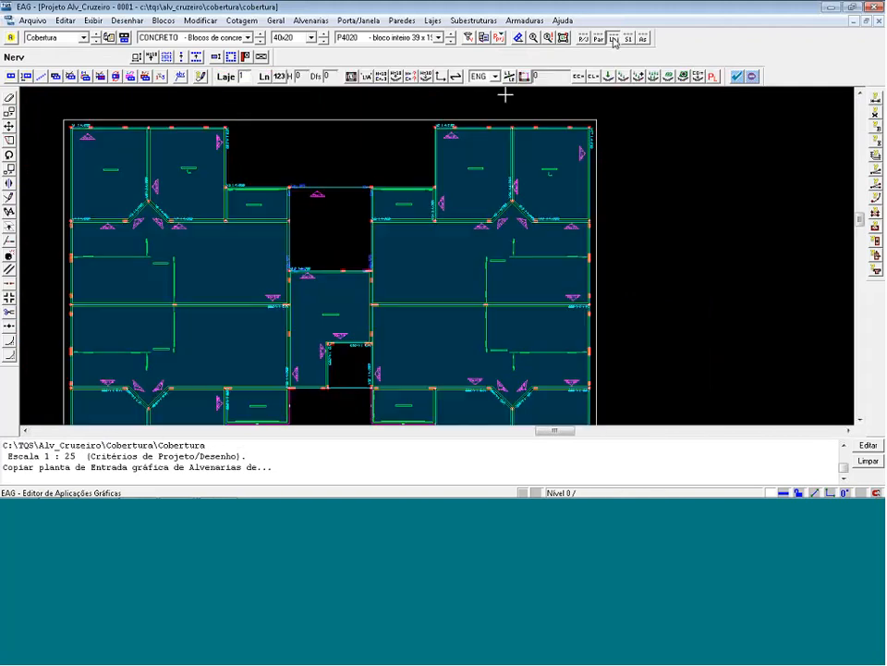
scroll(438, 109, "down", 2)
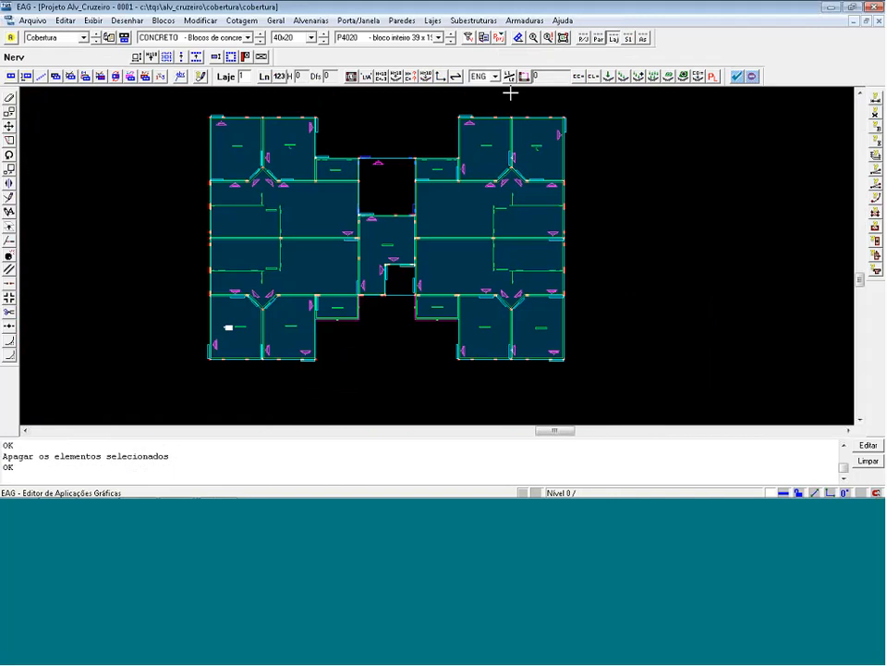
left_click(433, 21)
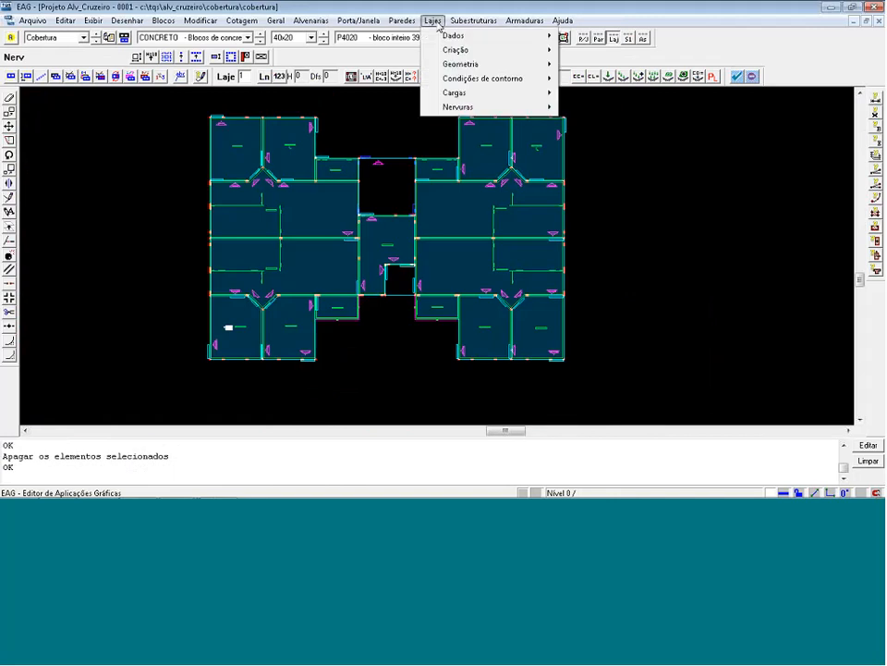
mouse_move(487, 39)
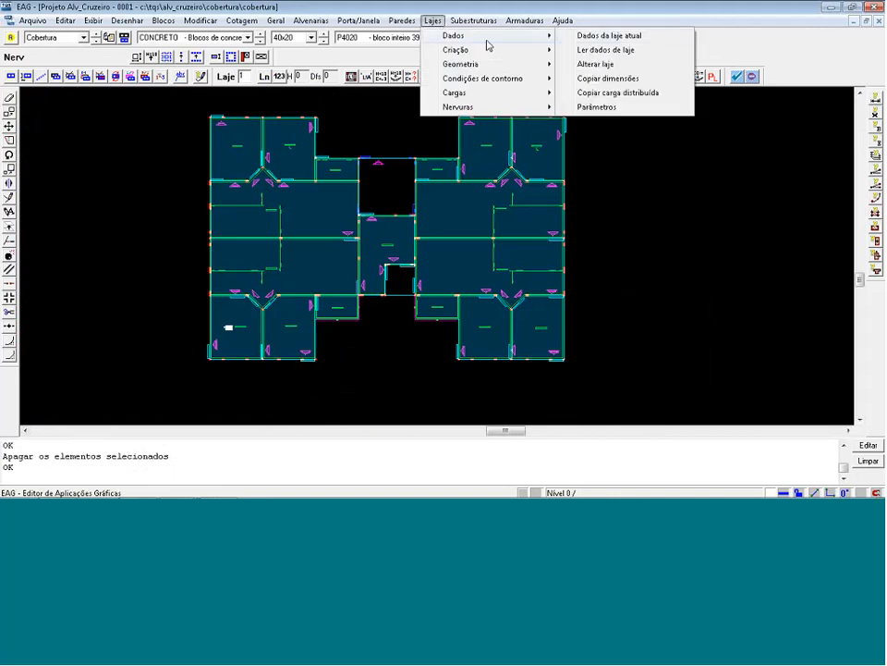
left_click(621, 66)
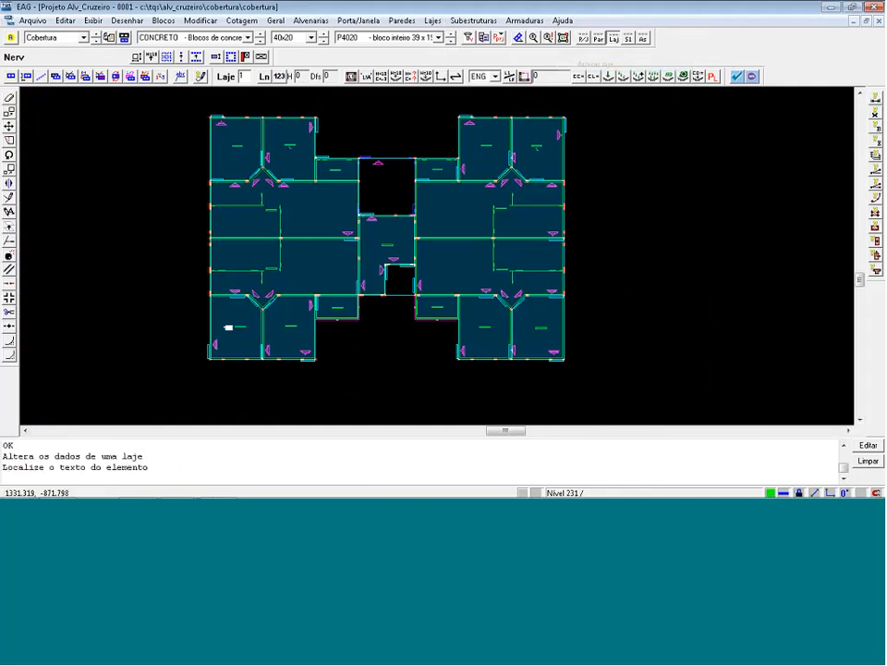
left_click(606, 384)
left_click(181, 100)
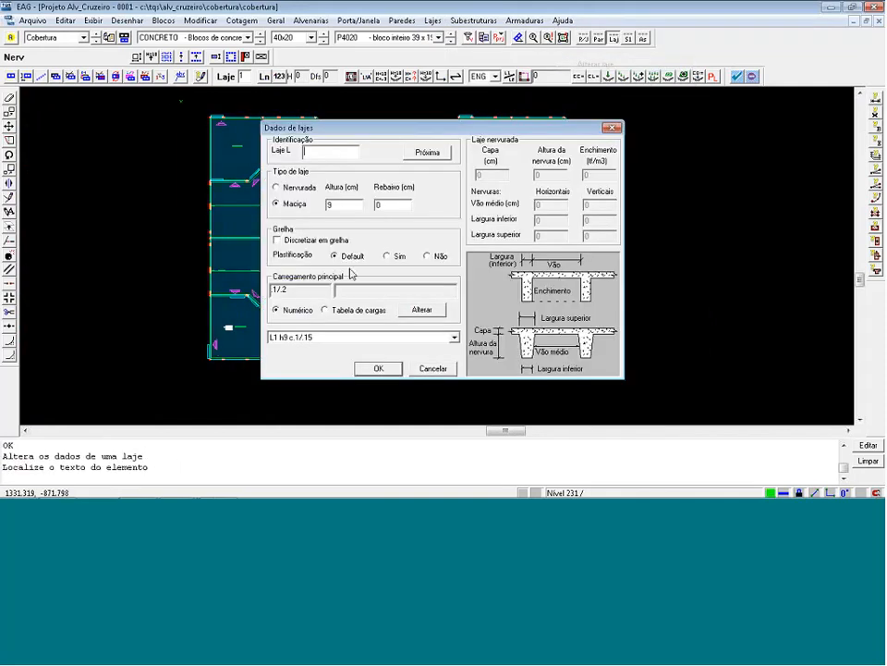
left_click(422, 308)
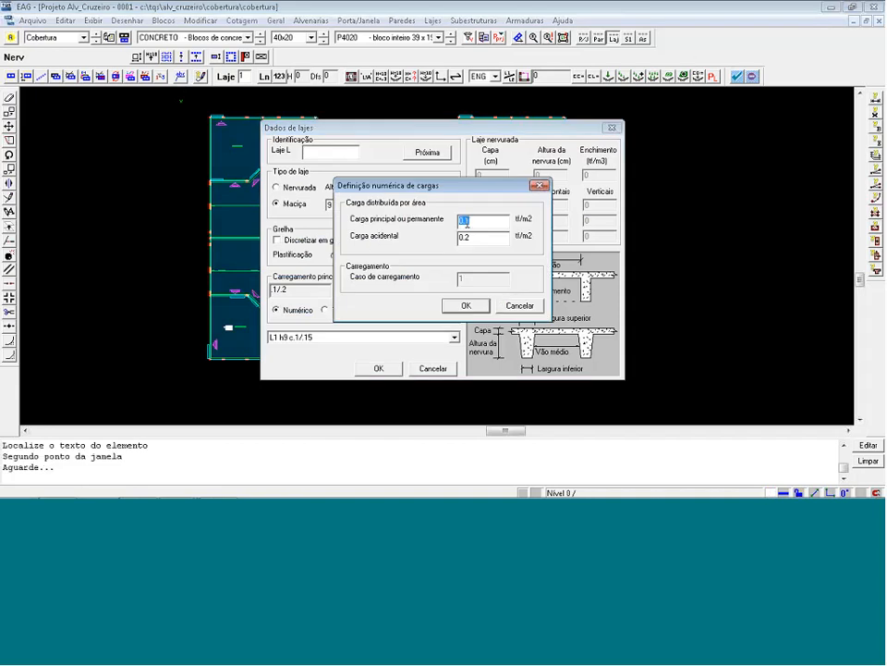
type("0.05")
left_click_drag(475, 239, 456, 240)
left_click_drag(467, 239, 536, 242)
type("0")
key("BackSpace")
type("05")
left_click(464, 306)
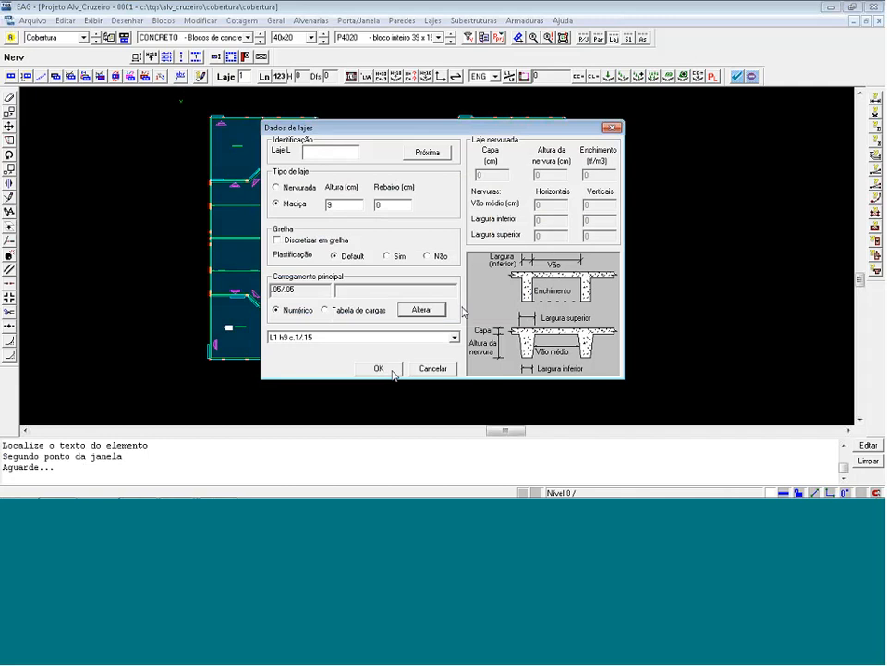
left_click(379, 368)
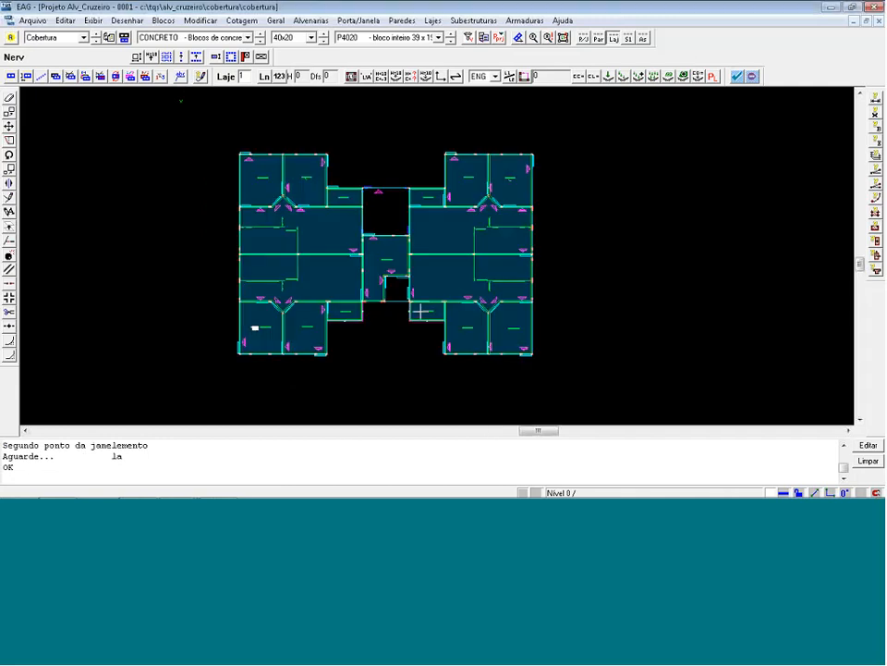
Define the data for new slab number 7 with a 12 cm height and an accidental load of 1 tf/m².
scroll(390, 200, "up", 5)
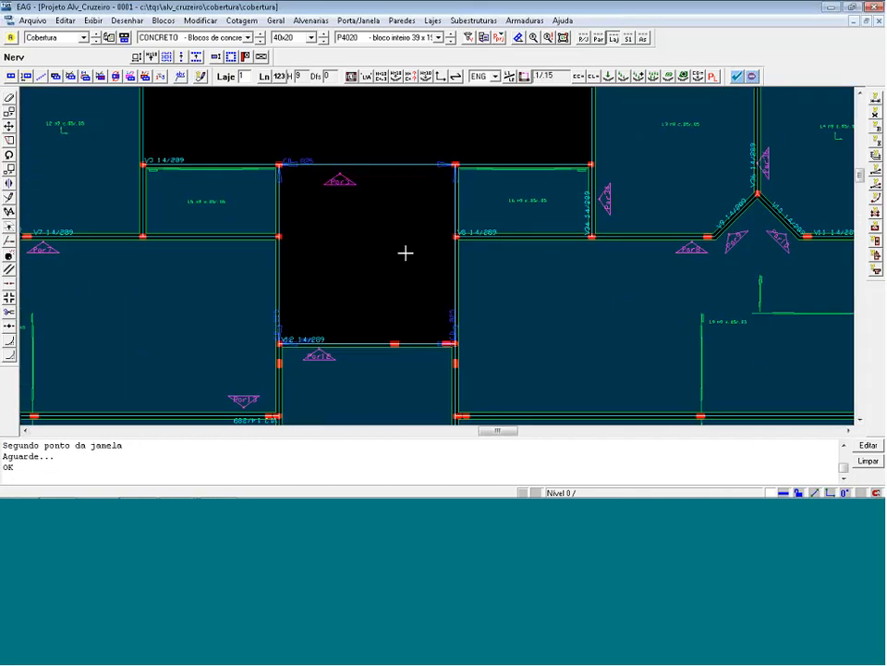
scroll(405, 253, "up", 1)
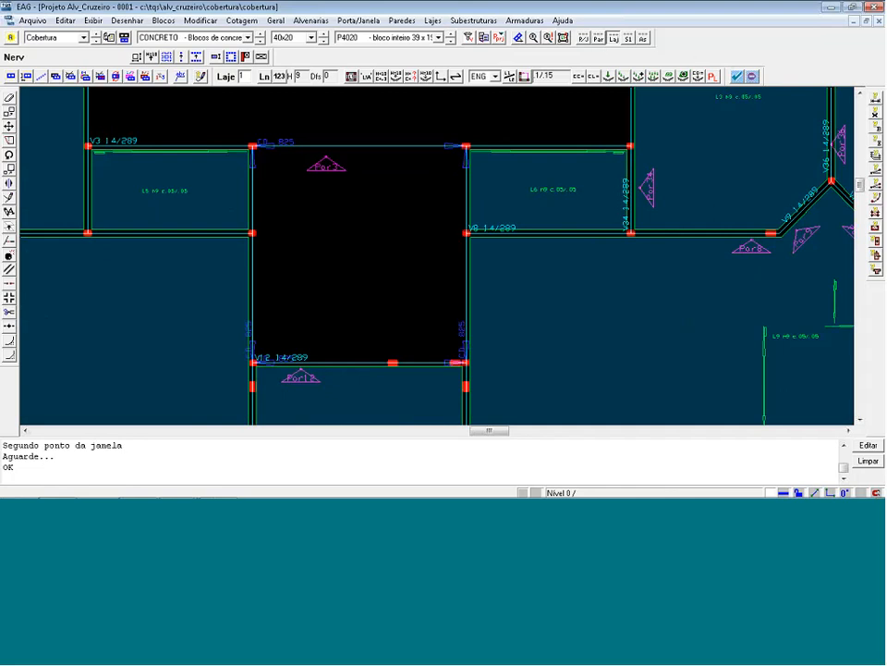
type("7")
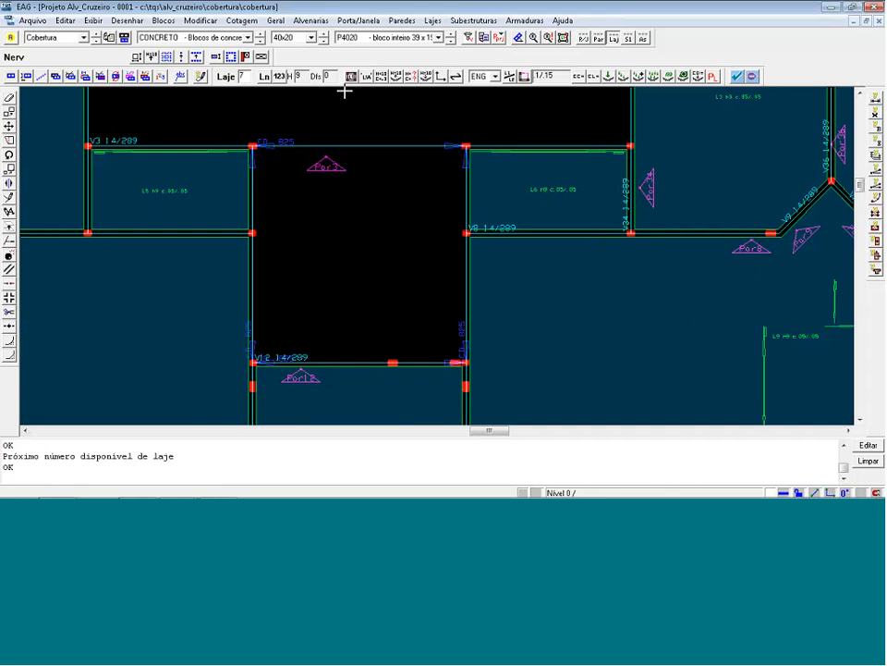
left_click(372, 79)
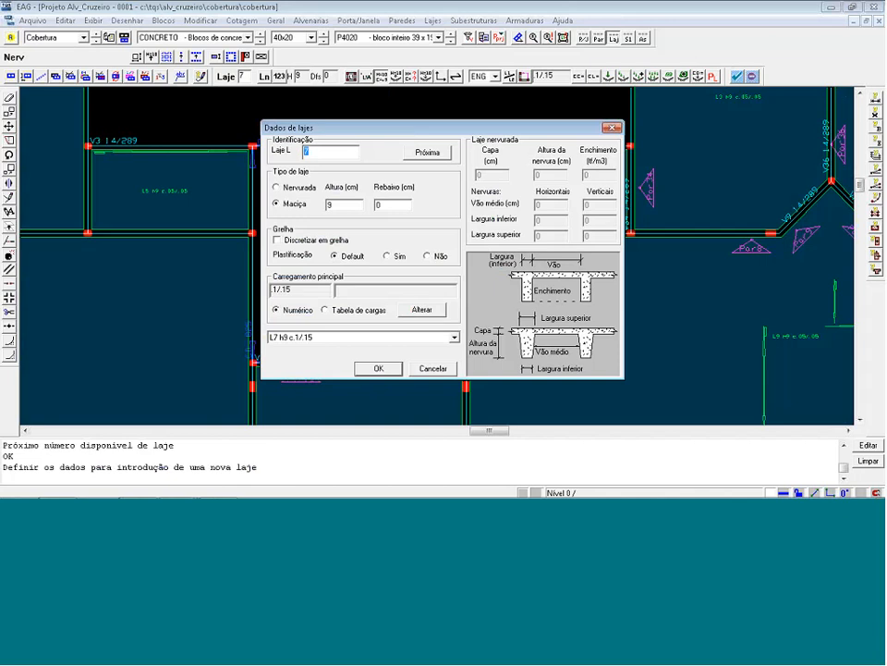
left_click_drag(403, 129, 531, 158)
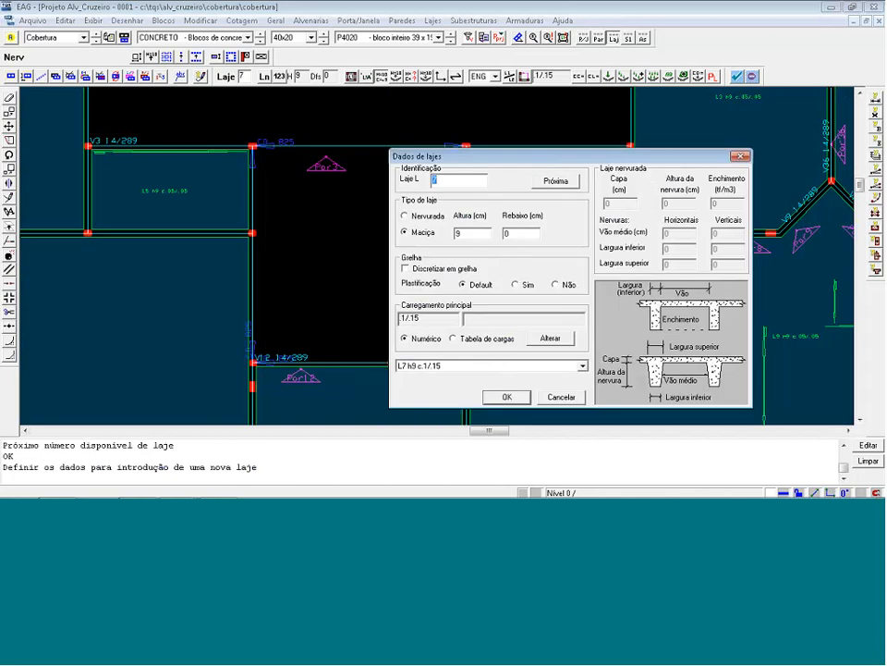
double_click(457, 234)
type("12")
left_click(549, 338)
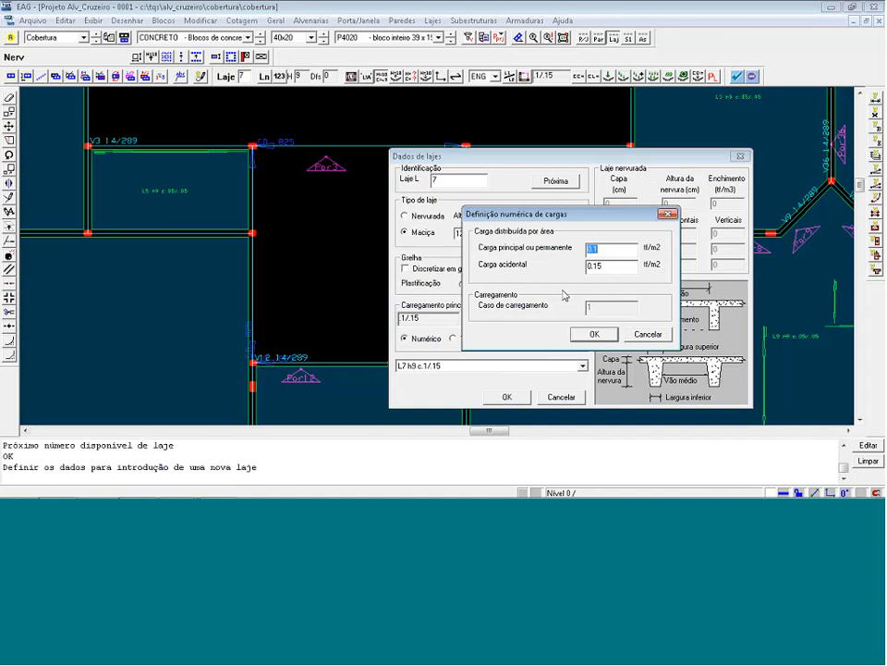
double_click(616, 266)
type("1")
left_click(605, 336)
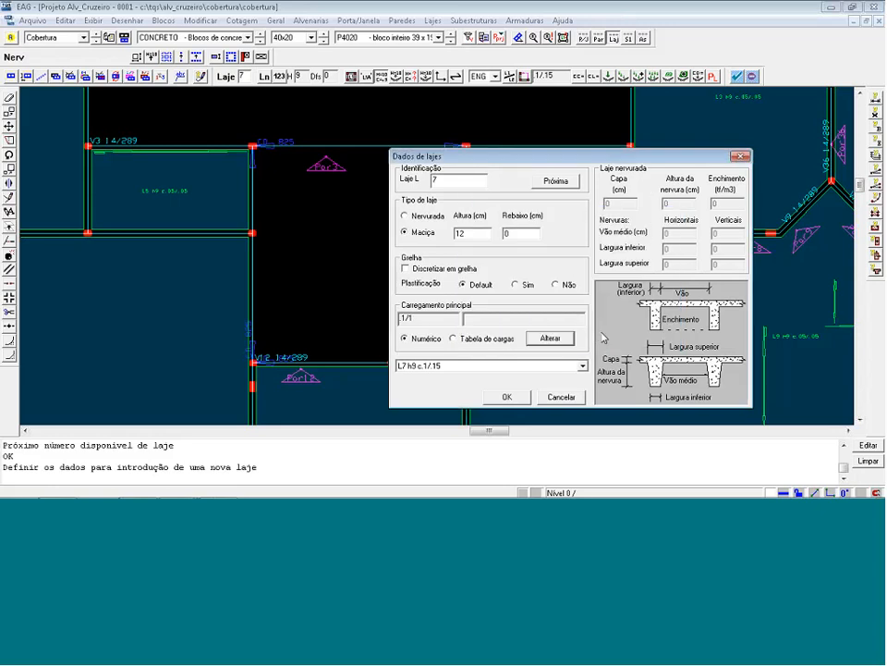
key("Return")
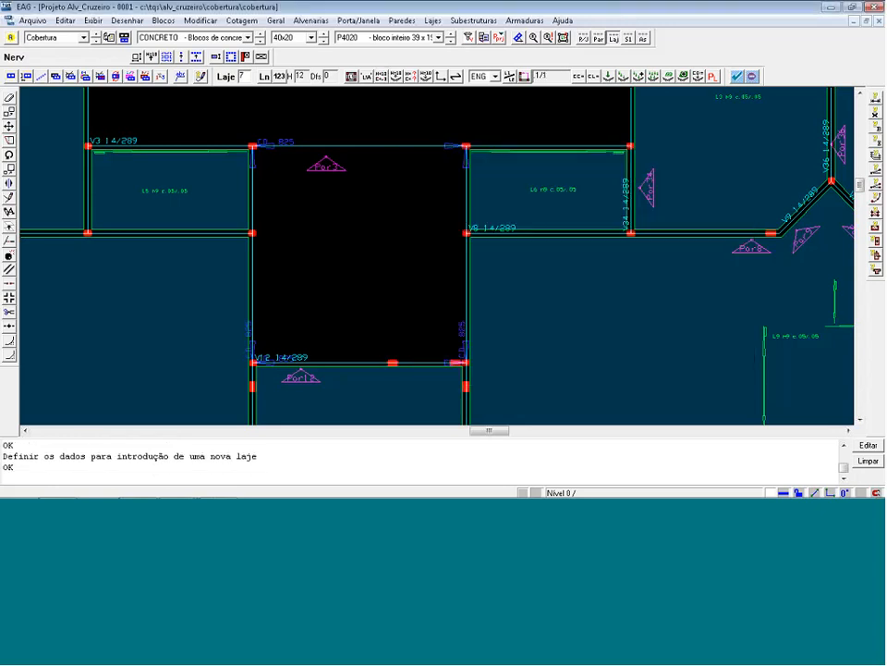
Insert the slab in the empty central bay between the two upper small slabs and place its text inside.
left_click(352, 76)
left_click(348, 252)
left_click(368, 263)
scroll(386, 264, "down", 5)
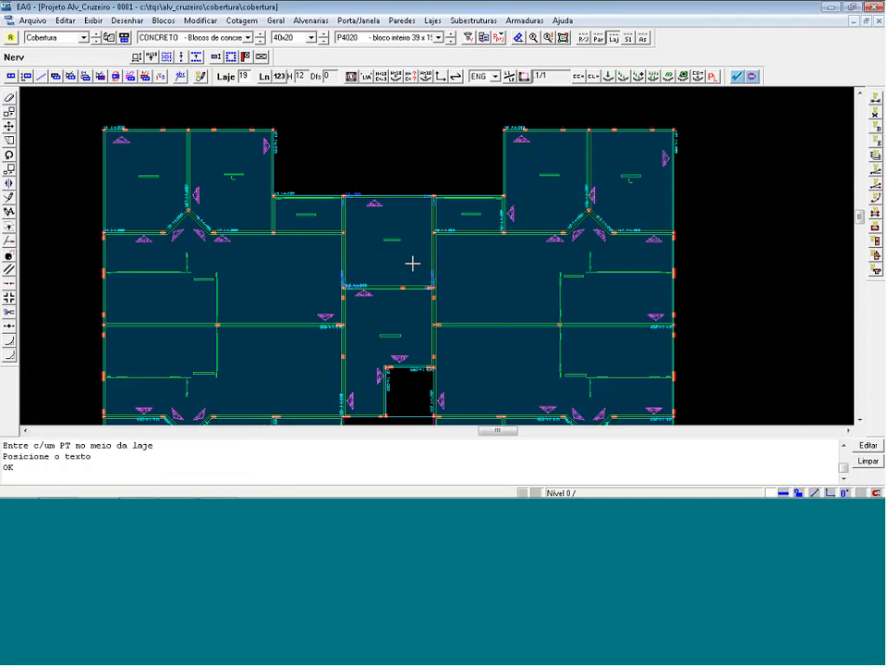
Switch to the CxDágua floor, saving the changed Cobertura drawing.
left_click(83, 38)
left_click(41, 48)
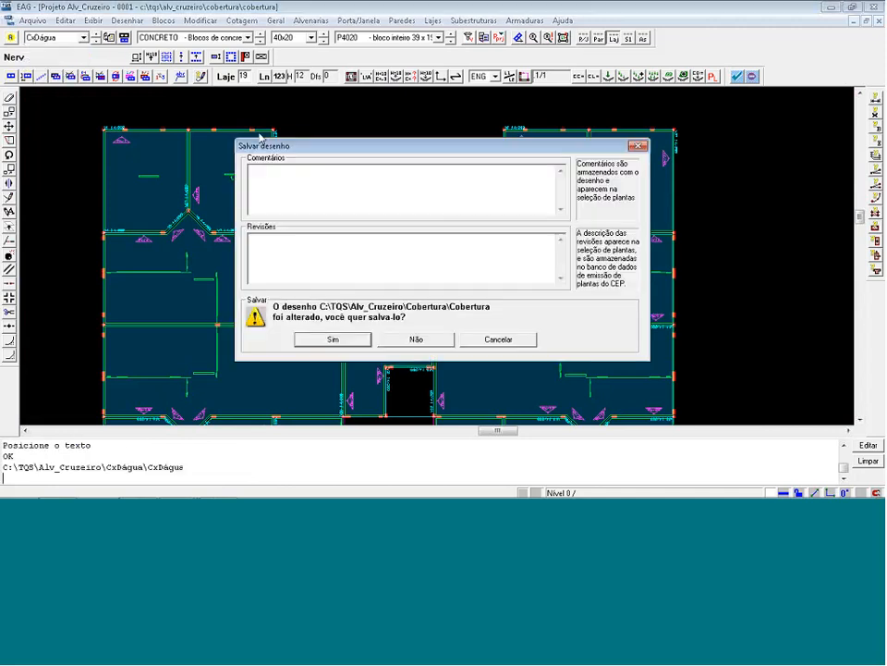
left_click(335, 337)
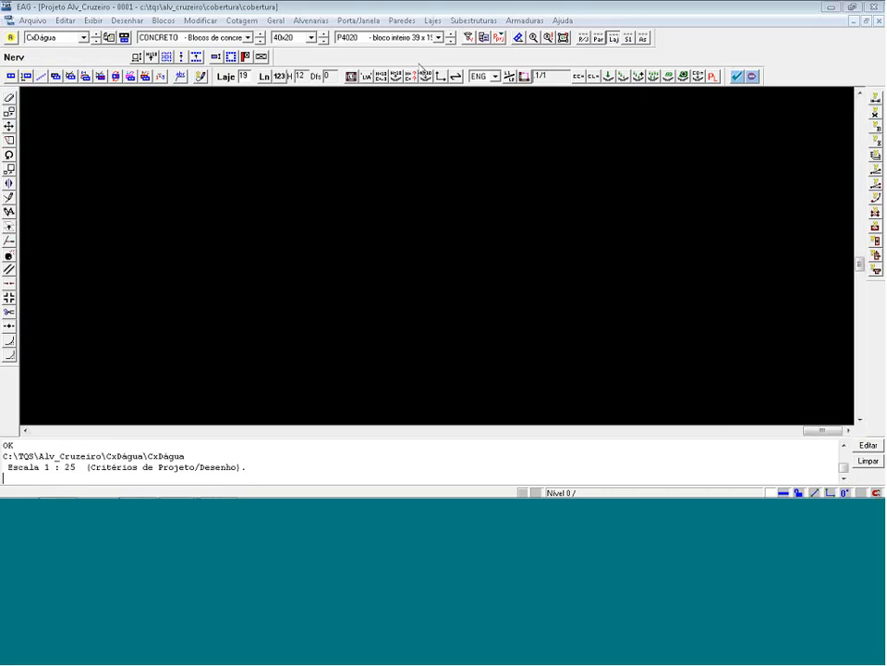
left_click(484, 38)
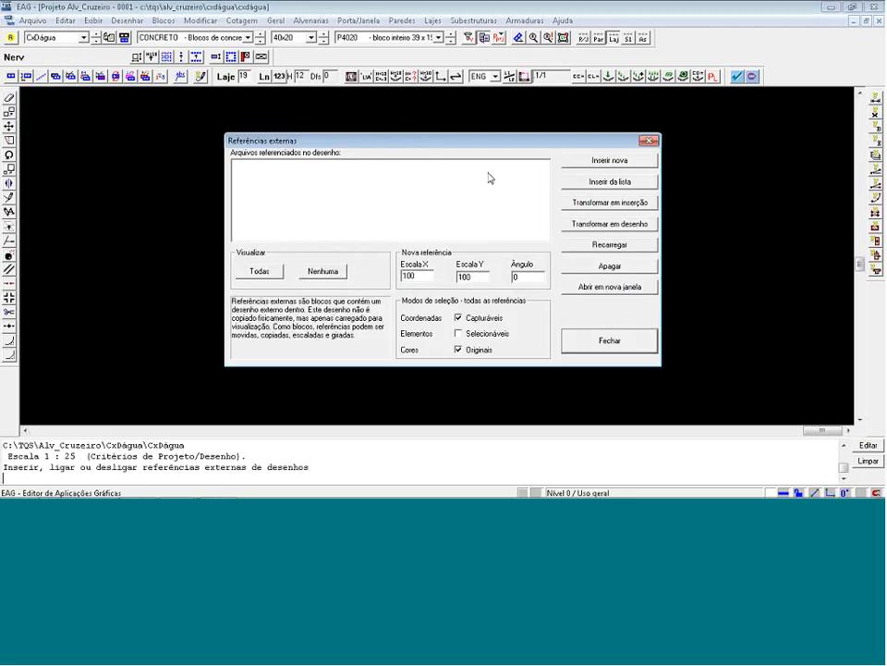
left_click(609, 160)
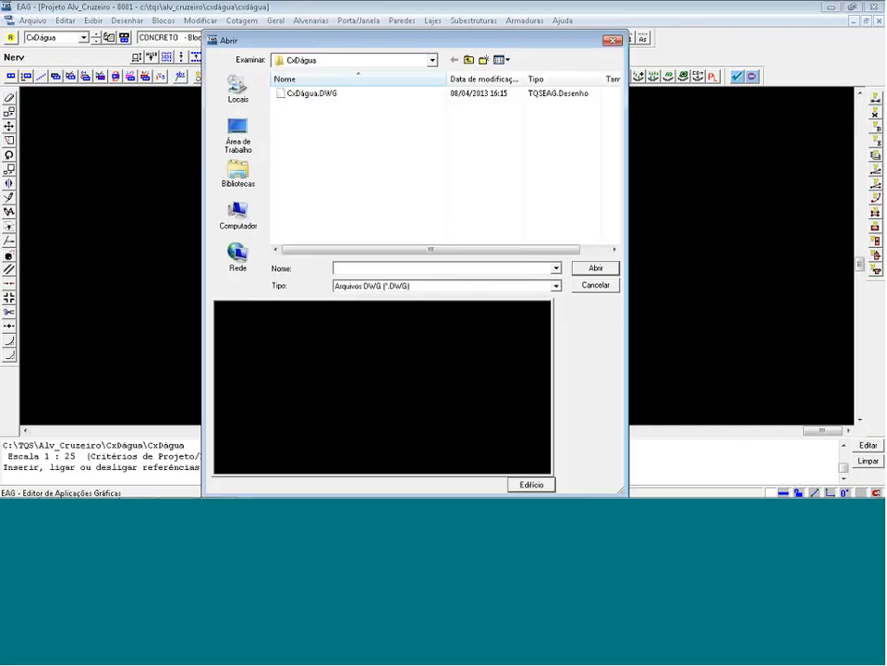
key("BackSpace")
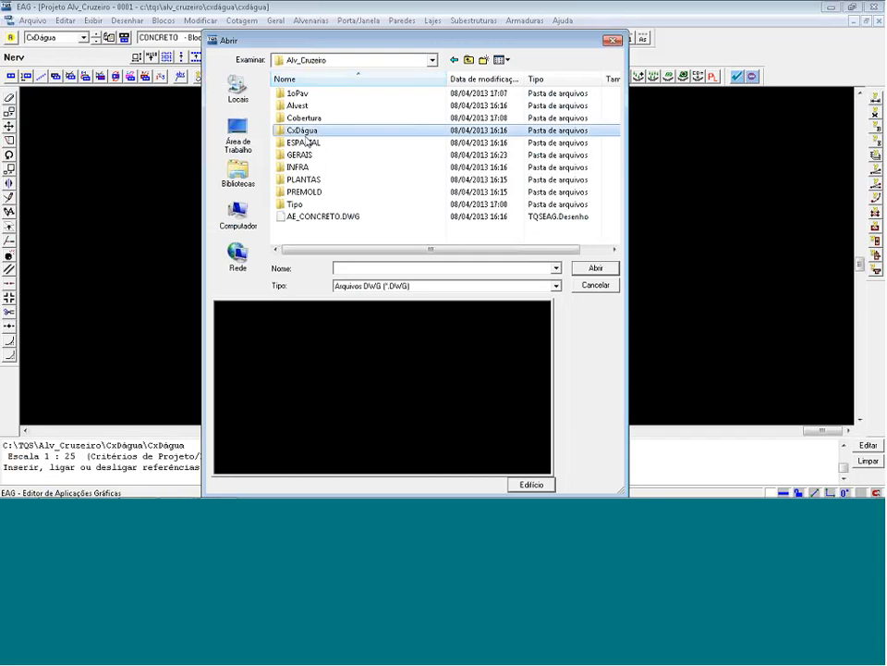
double_click(301, 156)
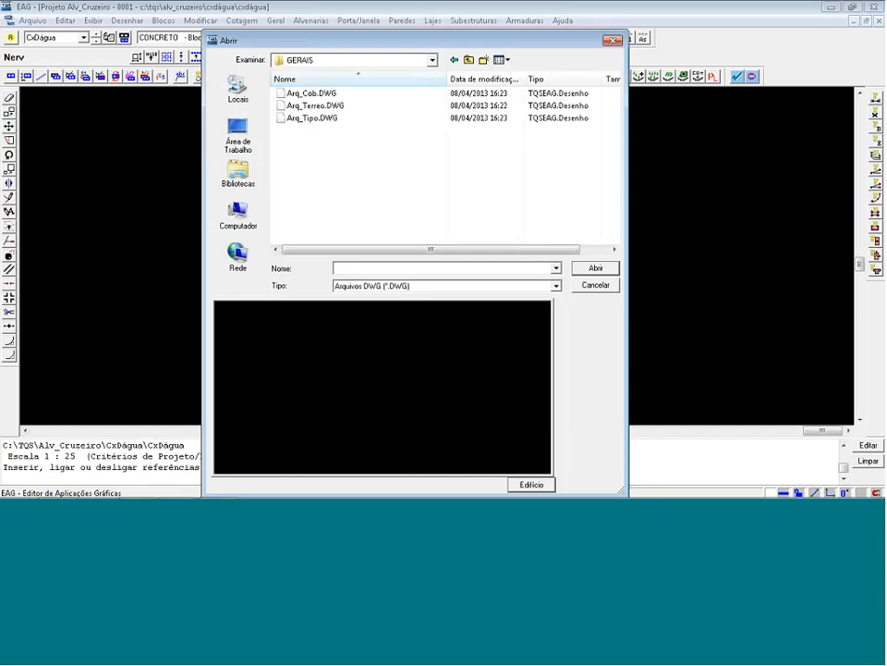
left_click(582, 269)
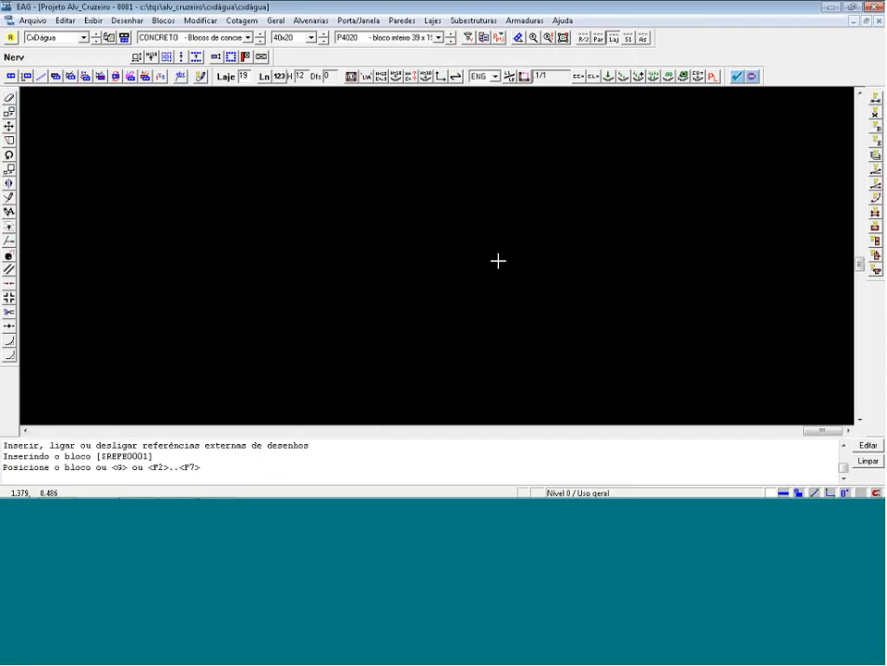
left_click(498, 260)
key("Escape")
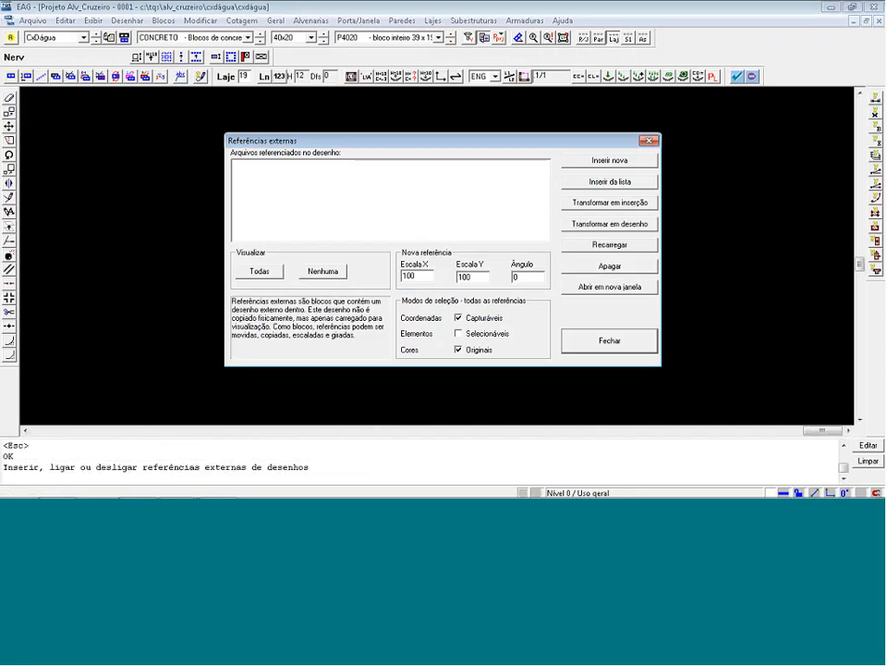
Insert Arq_Cob.DWG from Alv_Cruzeiro's GERAIS folder as an external reference at 0,0 and save the CxDágua drawing.
left_click(601, 161)
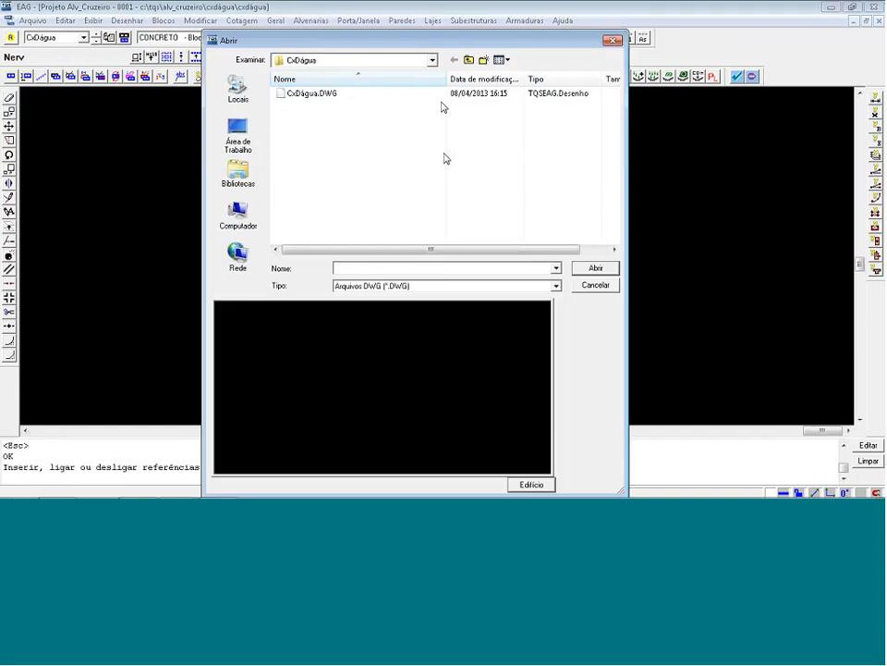
left_click(469, 60)
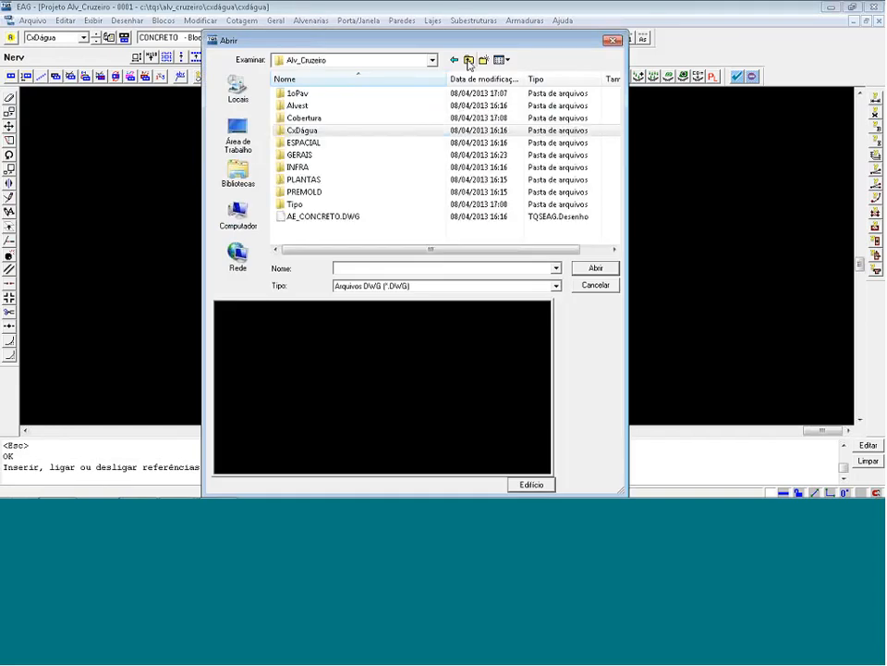
left_click(469, 60)
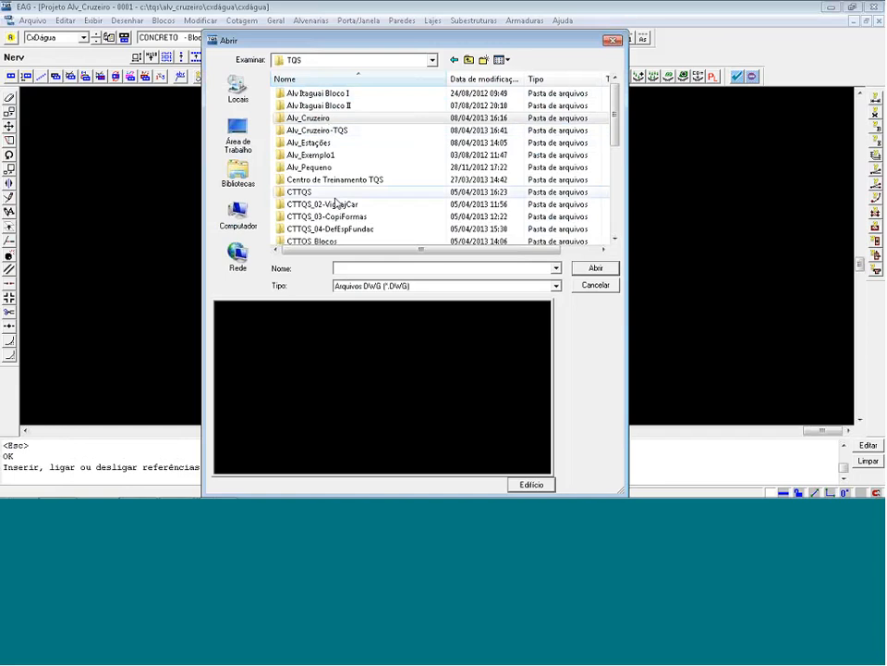
double_click(321, 119)
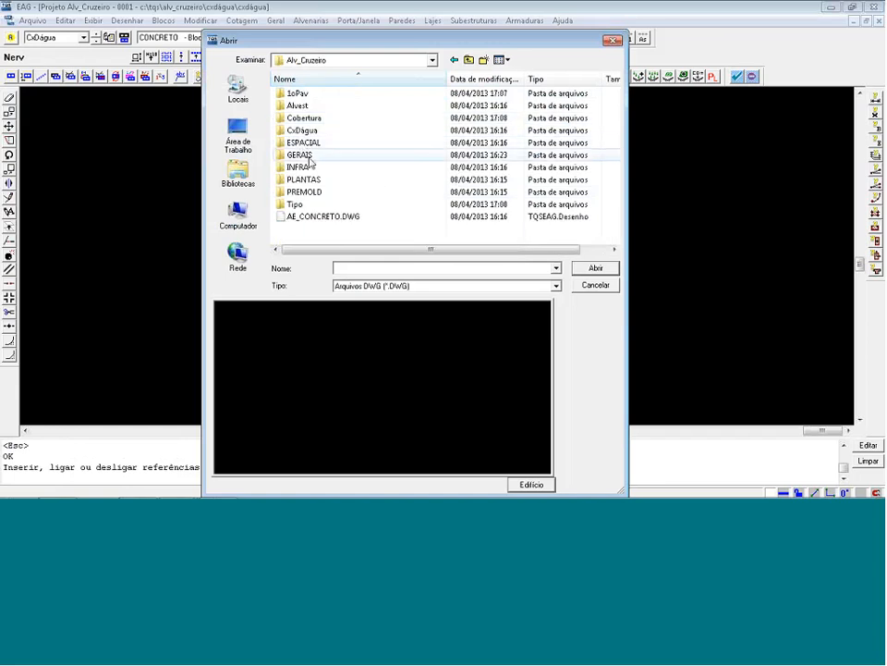
double_click(310, 155)
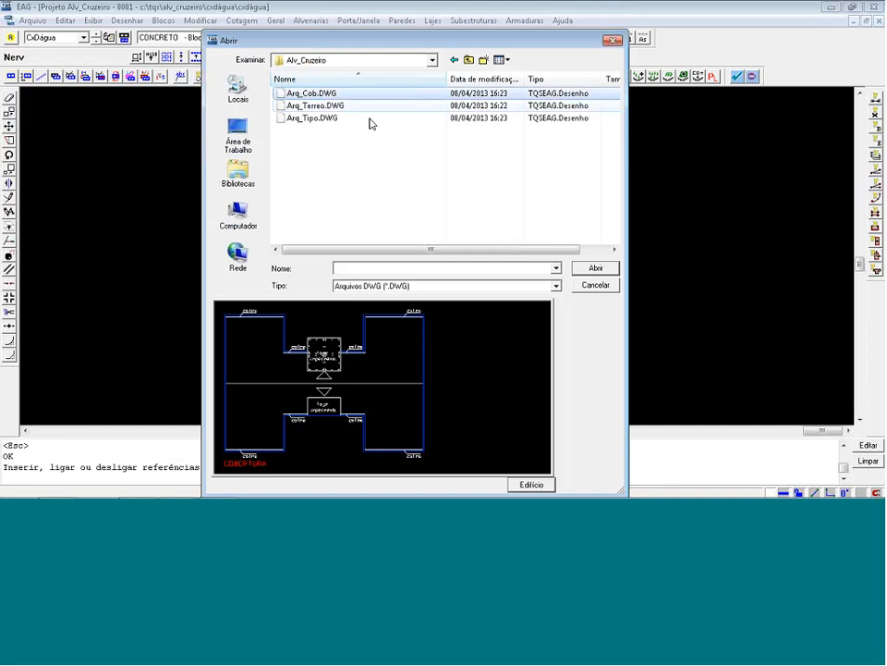
double_click(368, 118)
type("00")
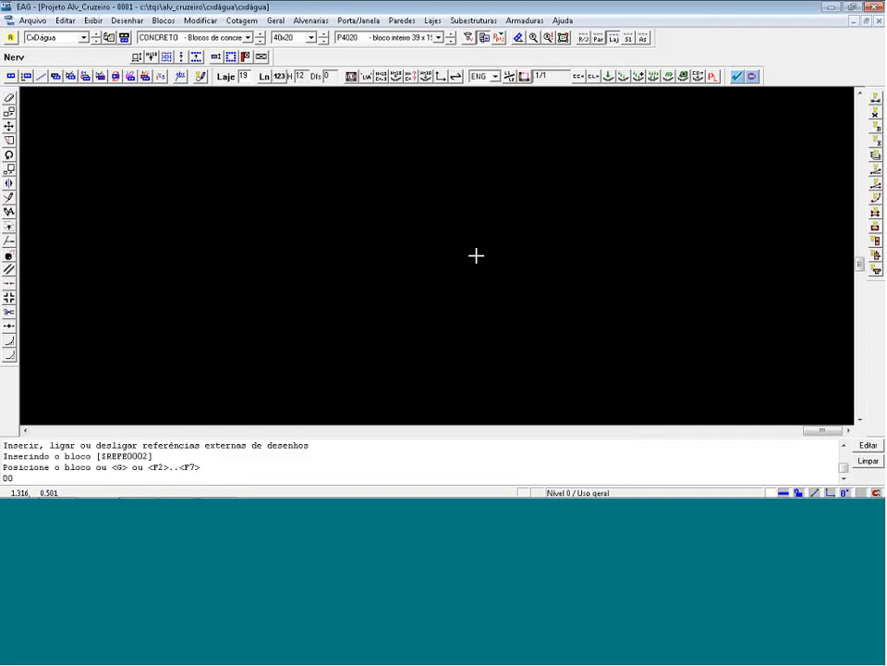
type(".0")
key("BackSpace")
key("BackSpace")
key("BackSpace")
type(",0")
key("Return")
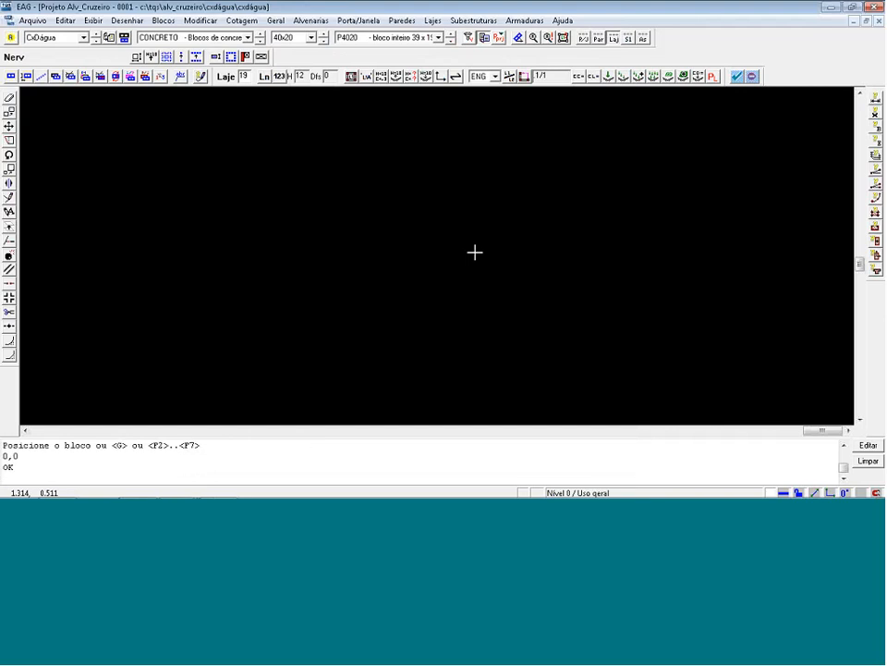
key("shift+F8")
key("shift+F8")
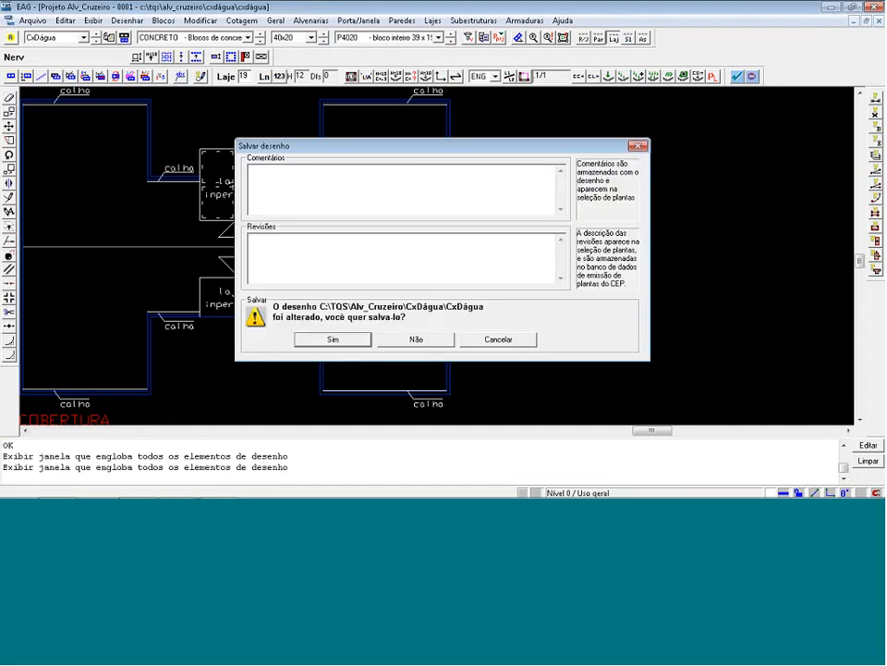
left_click(335, 339)
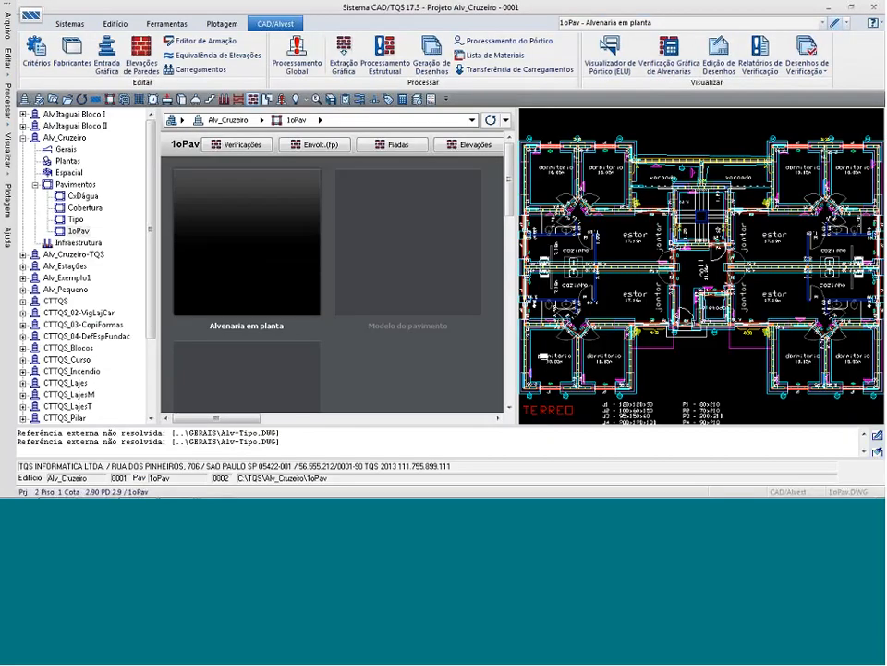
Examine the masonry plan of the CxAgua floor in the Alv_Cruzeiro-TQS building, then close it.
left_click(34, 301)
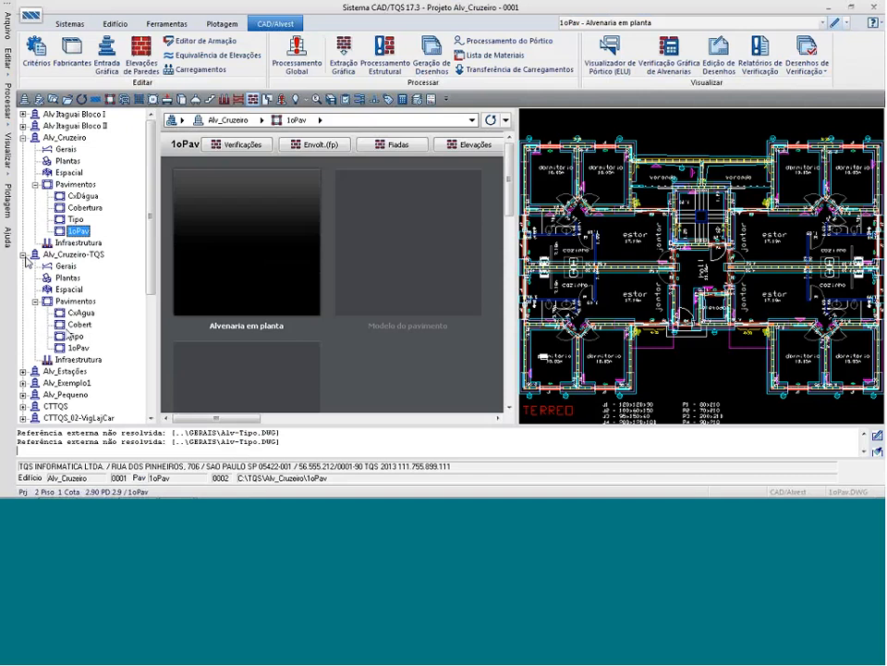
left_click(80, 312)
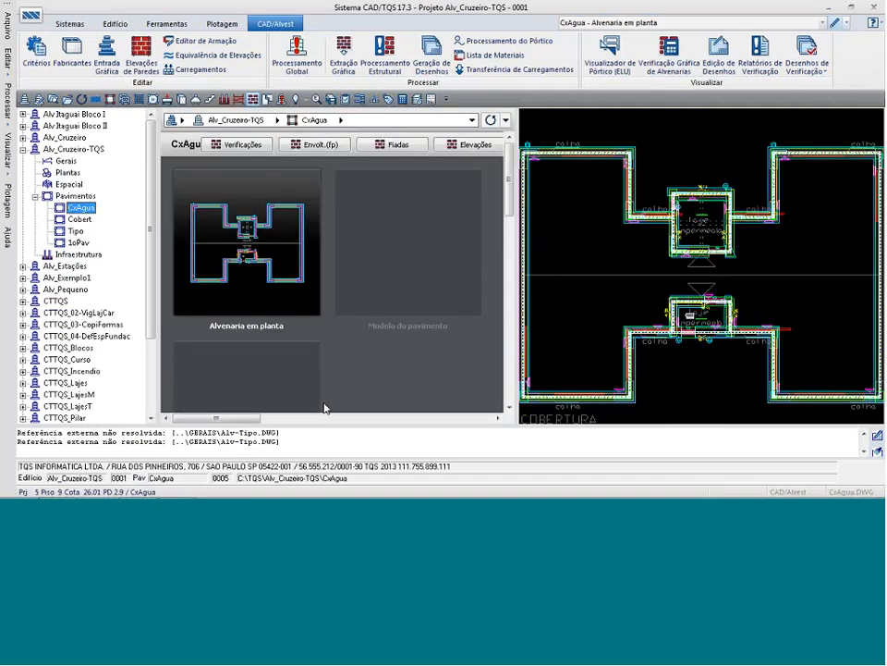
double_click(245, 307)
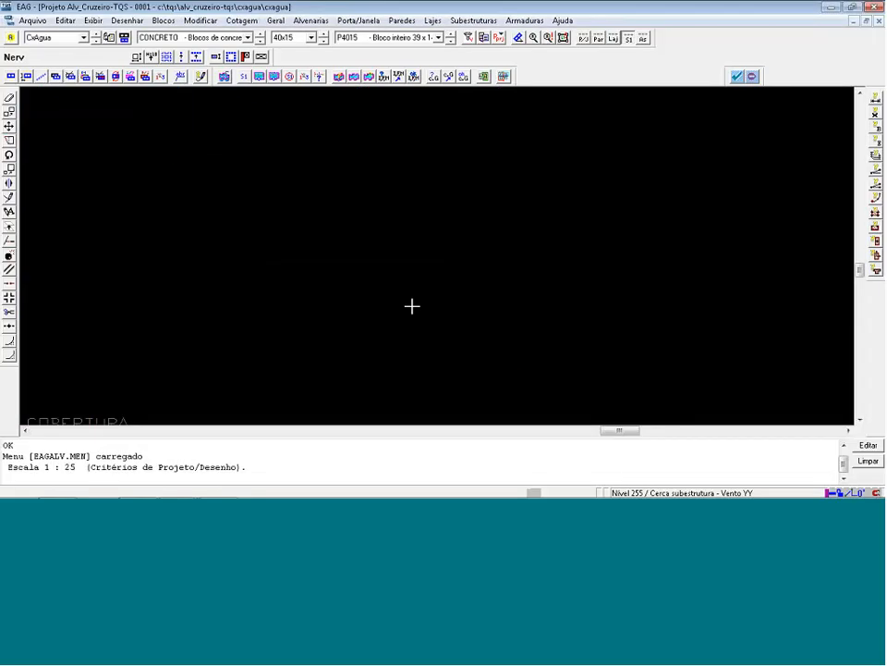
scroll(158, 94, "up", 3)
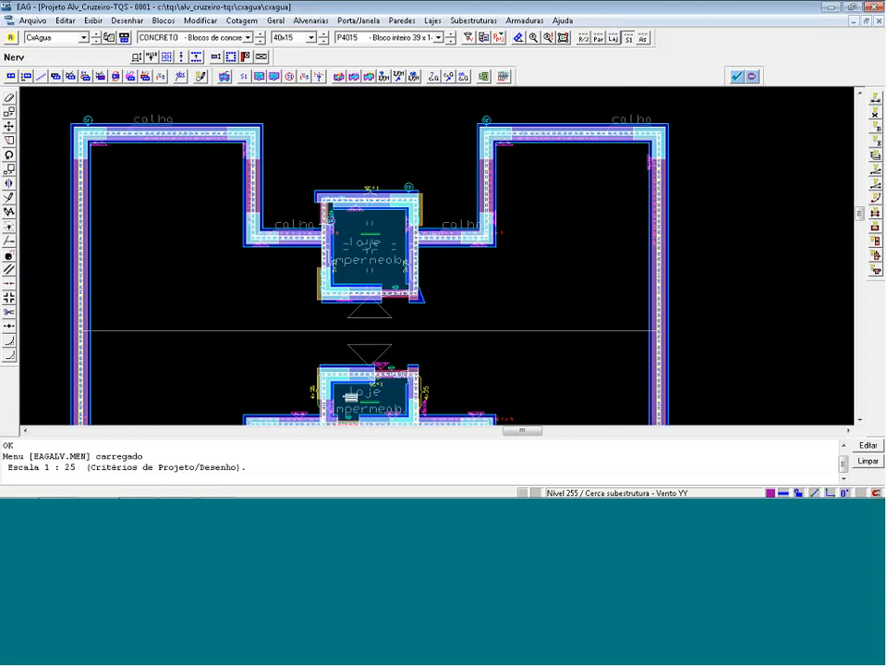
scroll(355, 458, "up", 1)
scroll(408, 385, "up", 1)
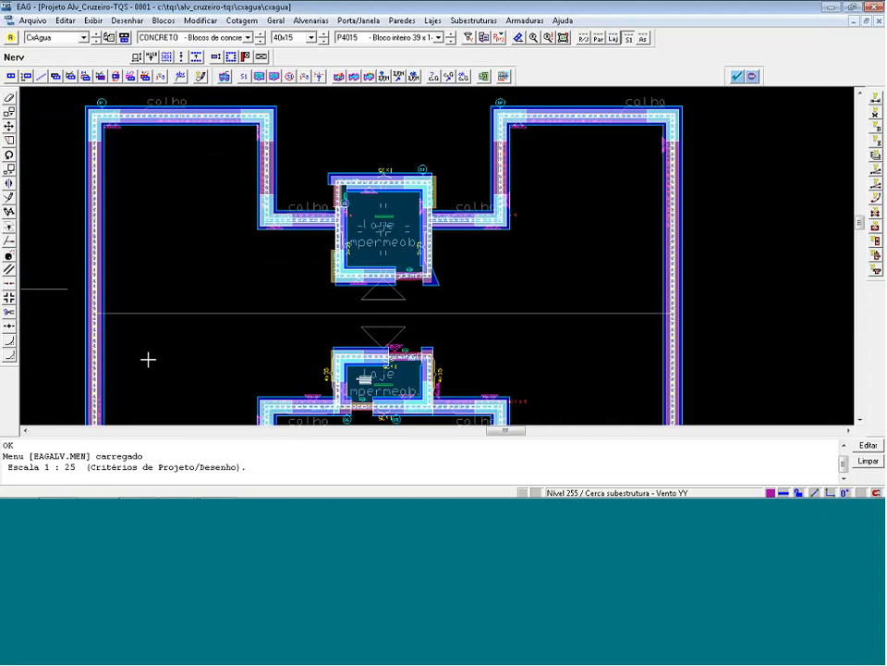
left_click(874, 7)
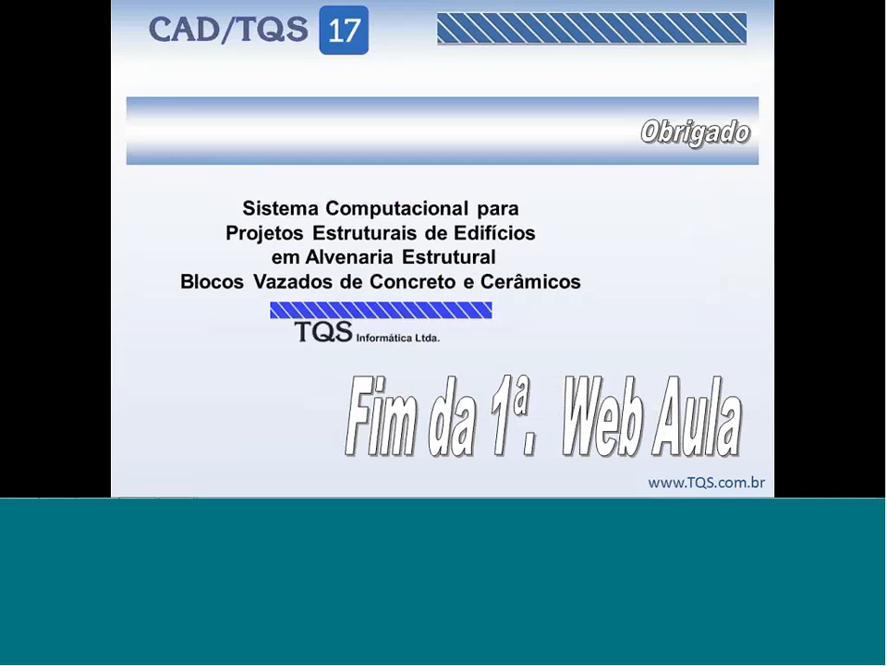
Open the building data of Alv_Cruzeiro-TQS and view the design standards offered for the standard in use.
mouse_move(591, 24)
key("alt+Tab")
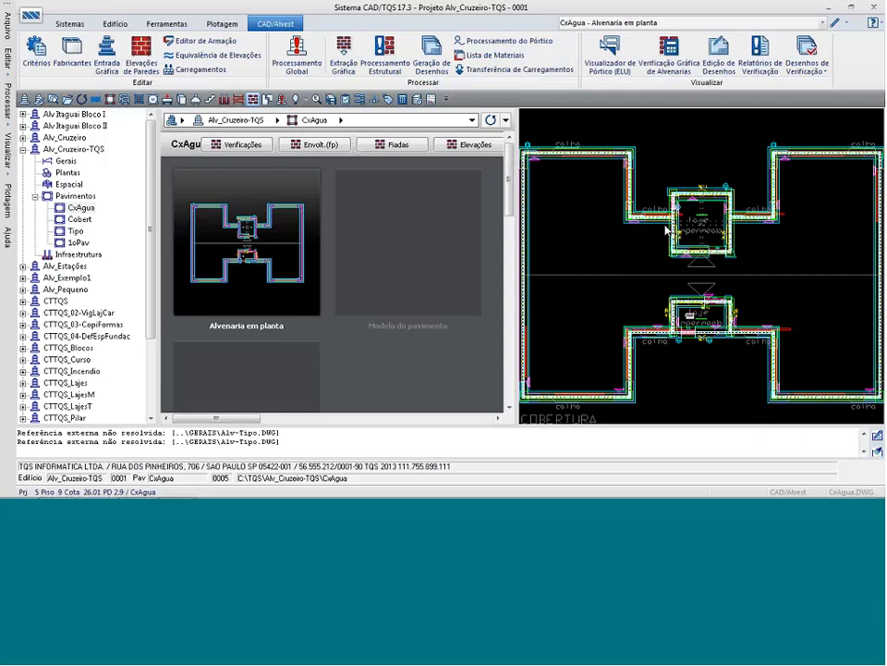
left_click(39, 99)
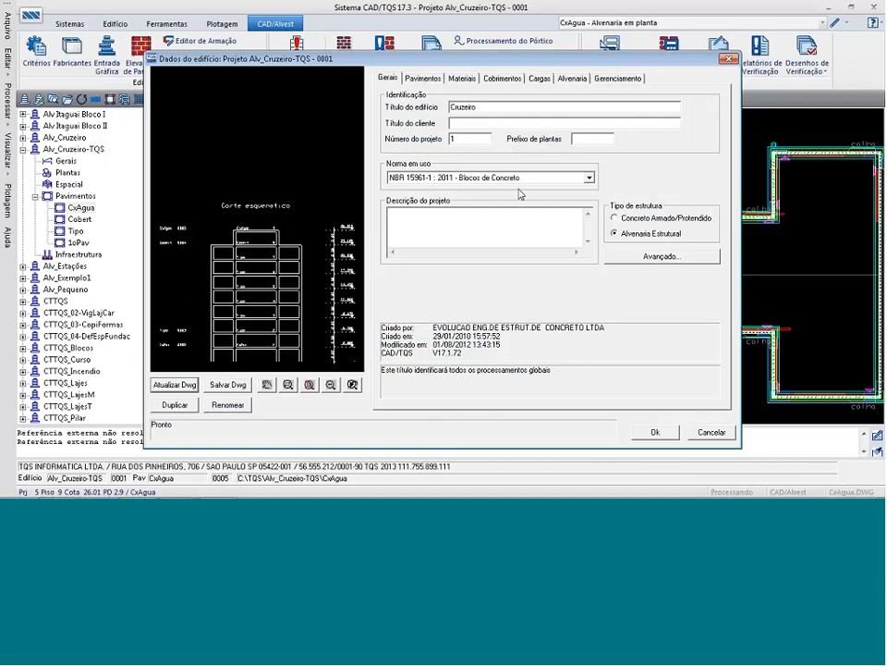
left_click(588, 177)
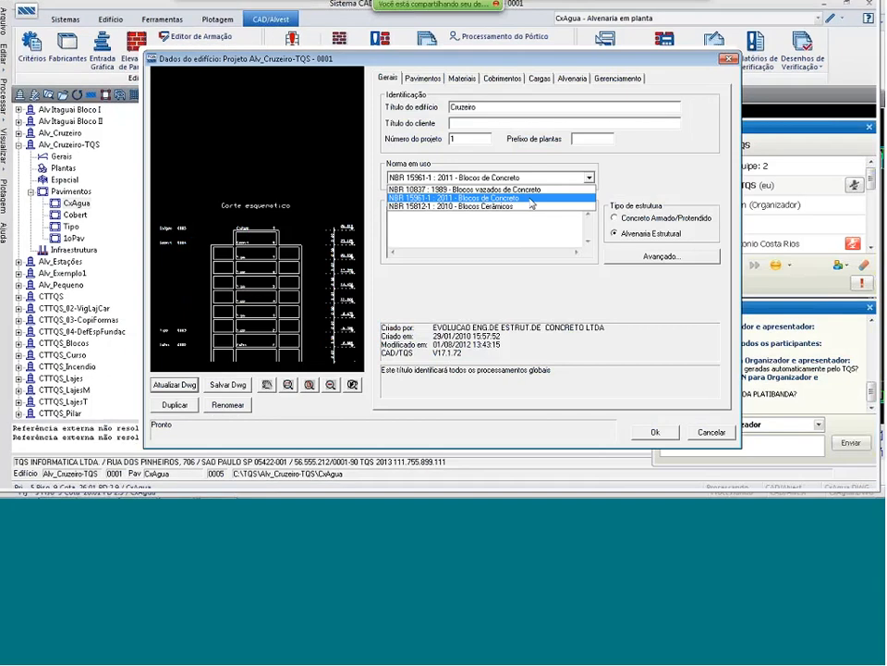
Set the building's standard in use to NBR 15812-1 : 2010 - Blocos Cerâmicos and accept the building data.
left_click(526, 208)
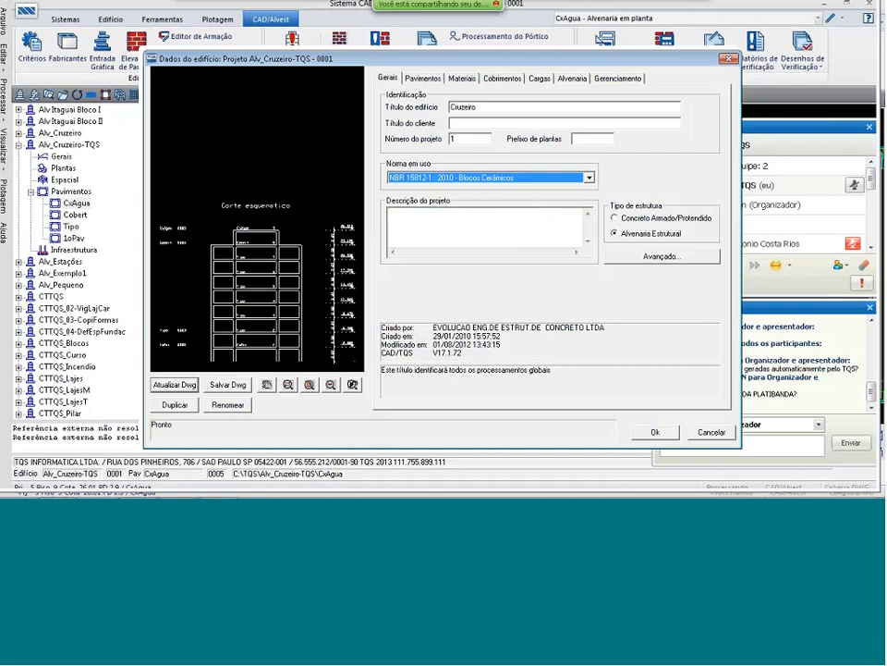
left_click(638, 424)
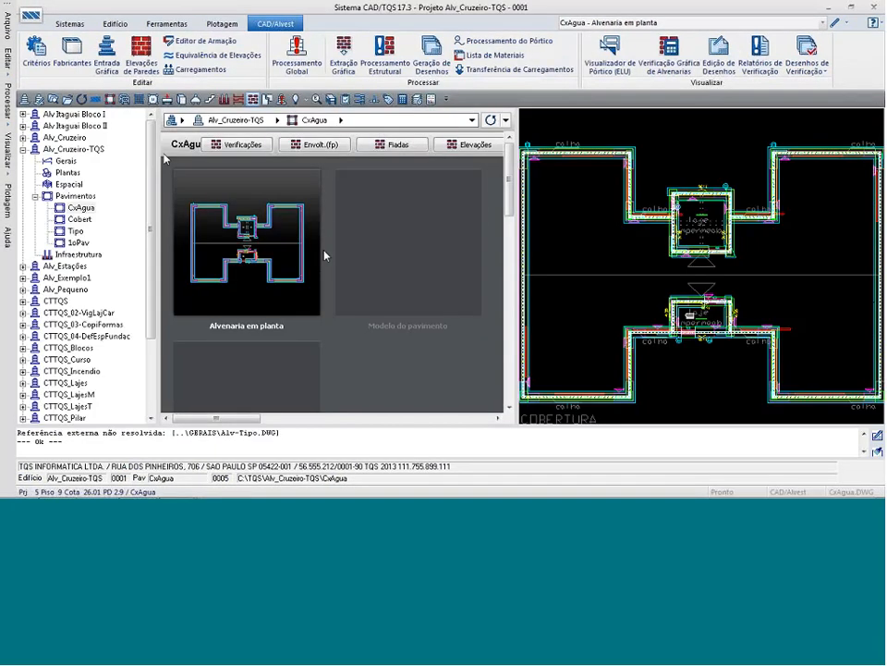
Review the block manufacturers common to all floors of the building and those common to all new projects, then close the list without changes.
left_click(72, 53)
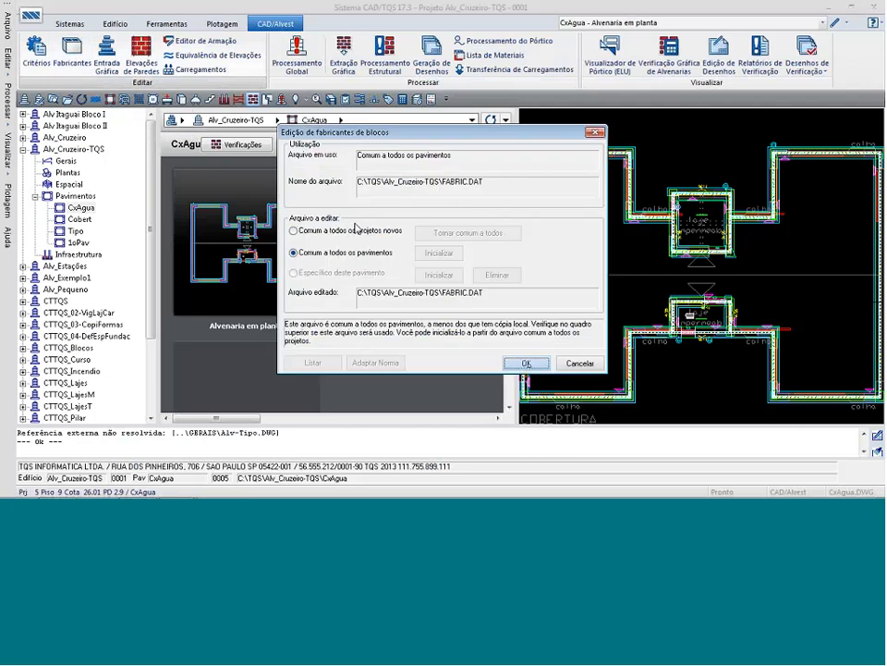
left_click(524, 363)
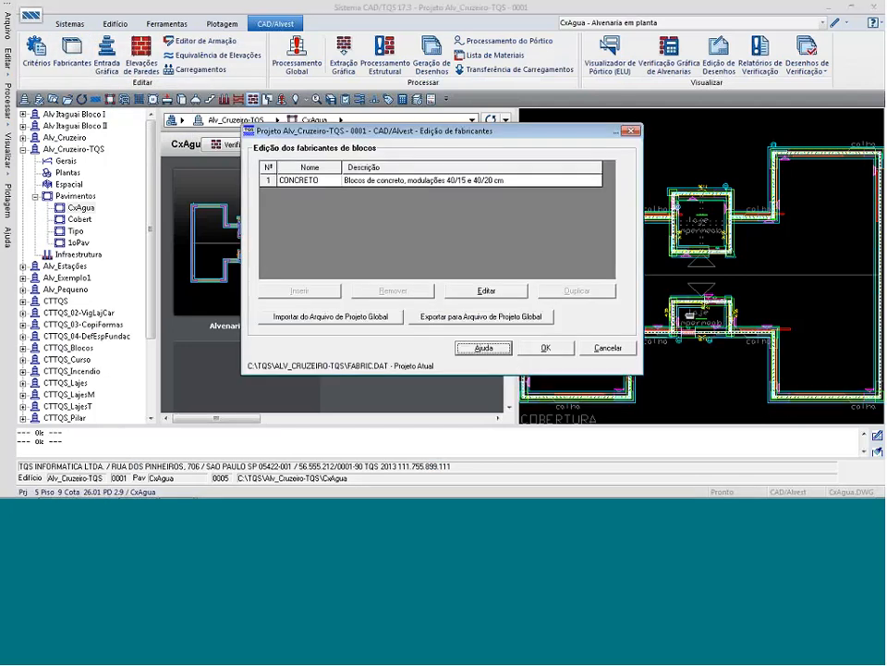
key("Escape")
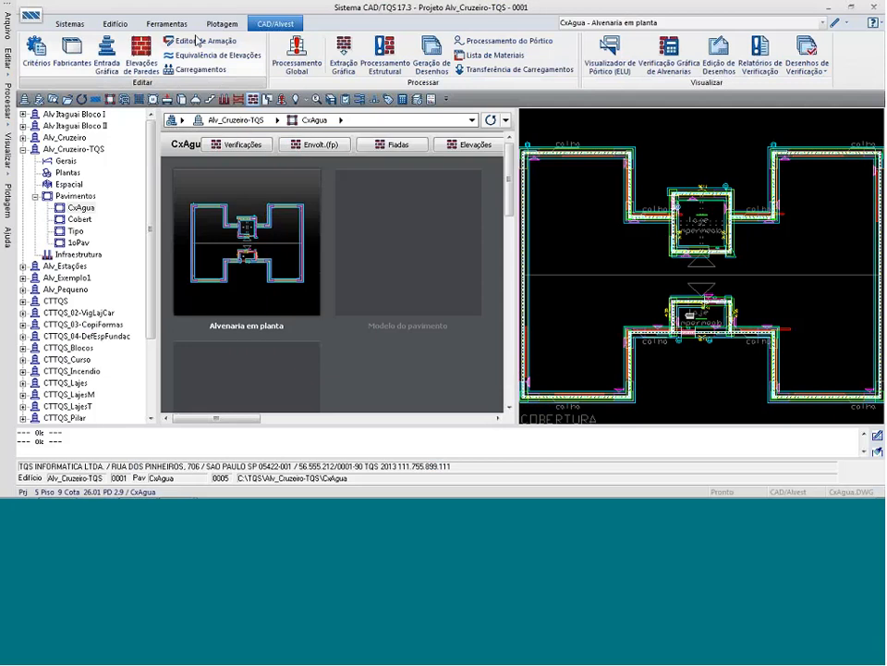
left_click(72, 53)
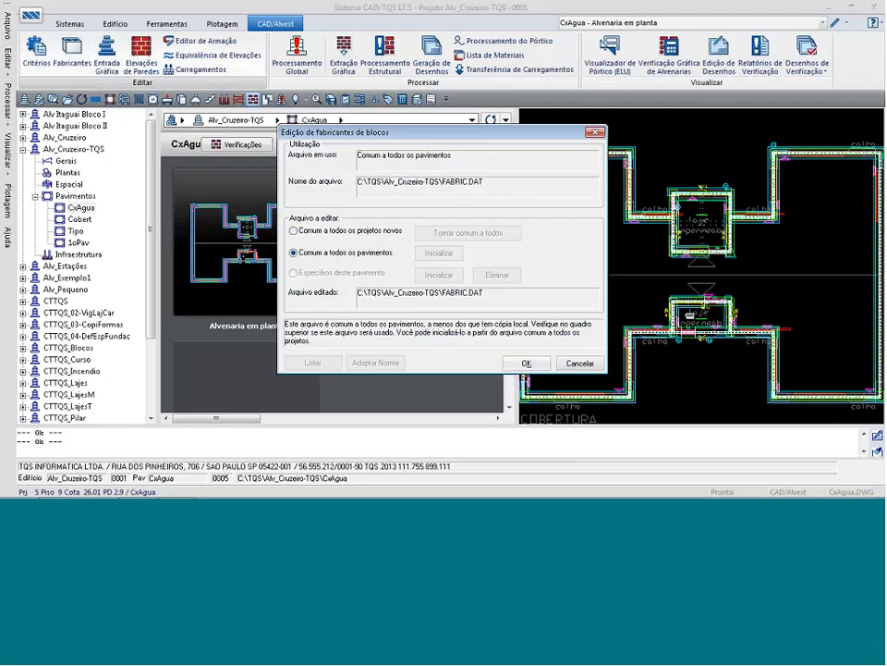
key("Return")
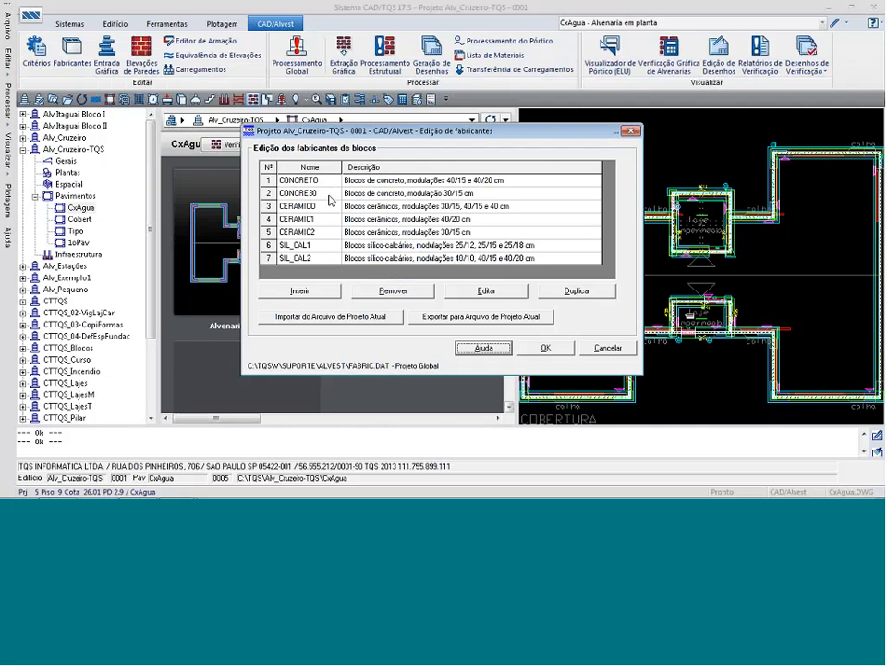
left_click(356, 207)
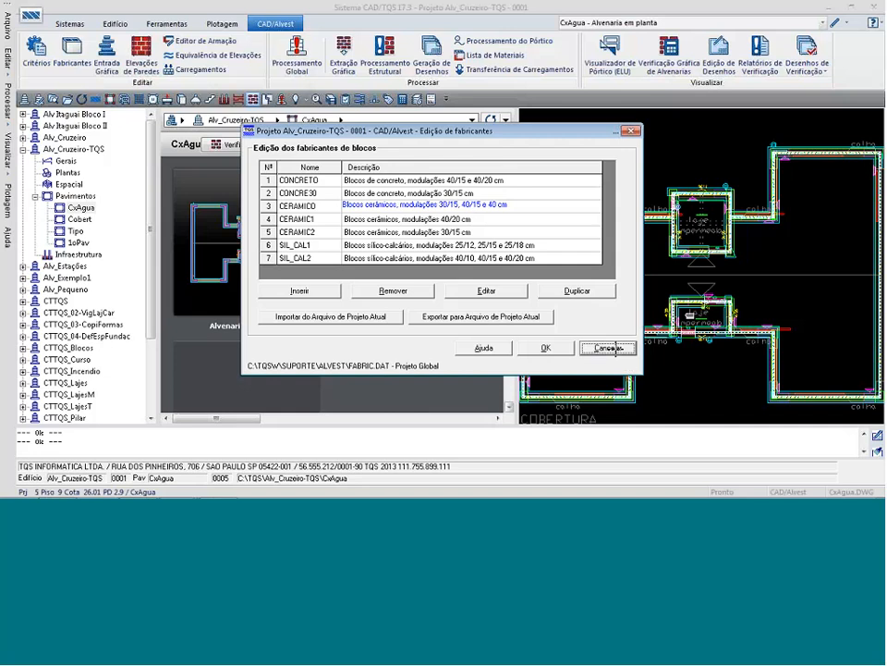
left_click(607, 348)
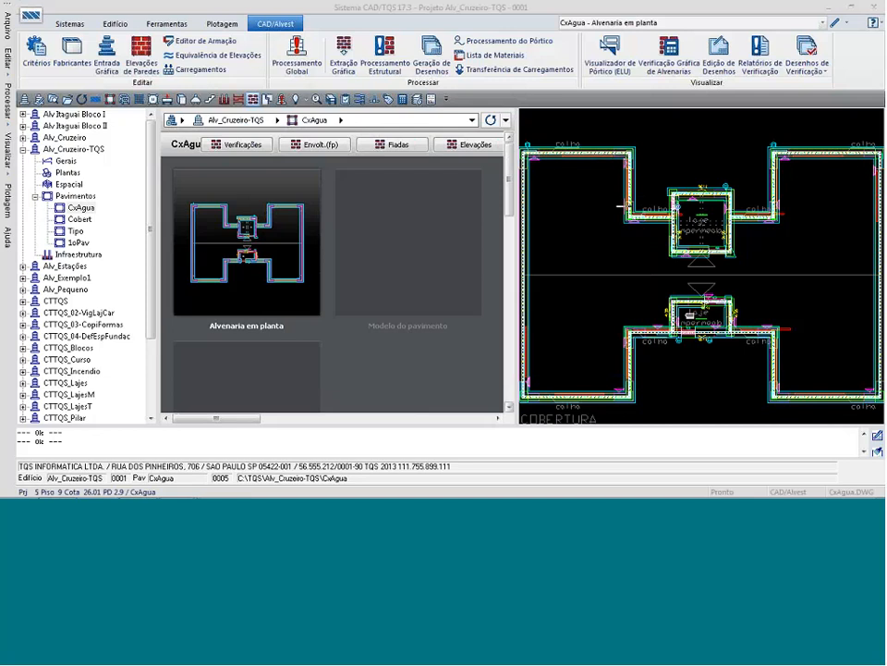
Open the Tipo floor's masonry plan in wall view, turn off the fence fills and show the block holes.
left_click(75, 231)
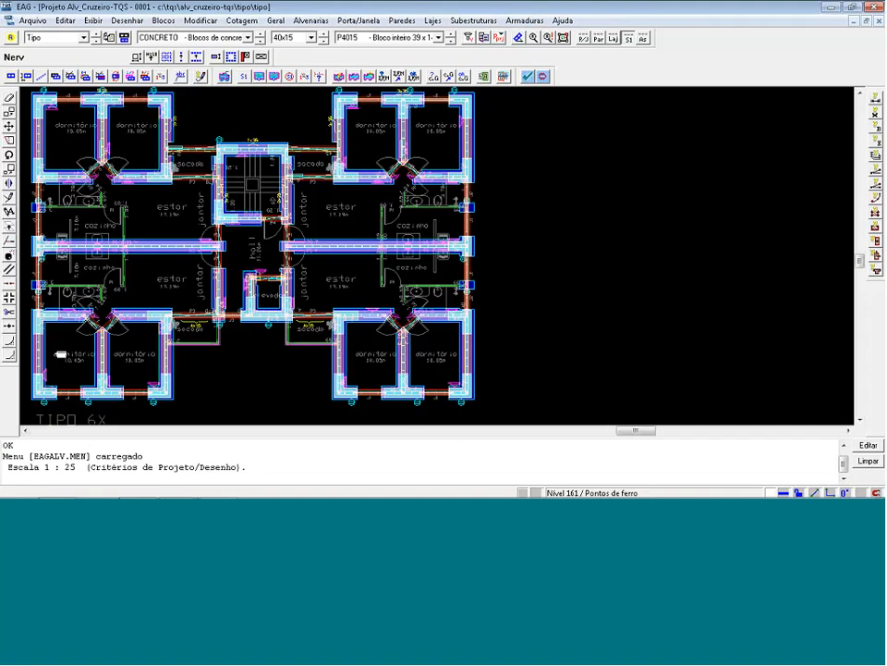
left_click(599, 38)
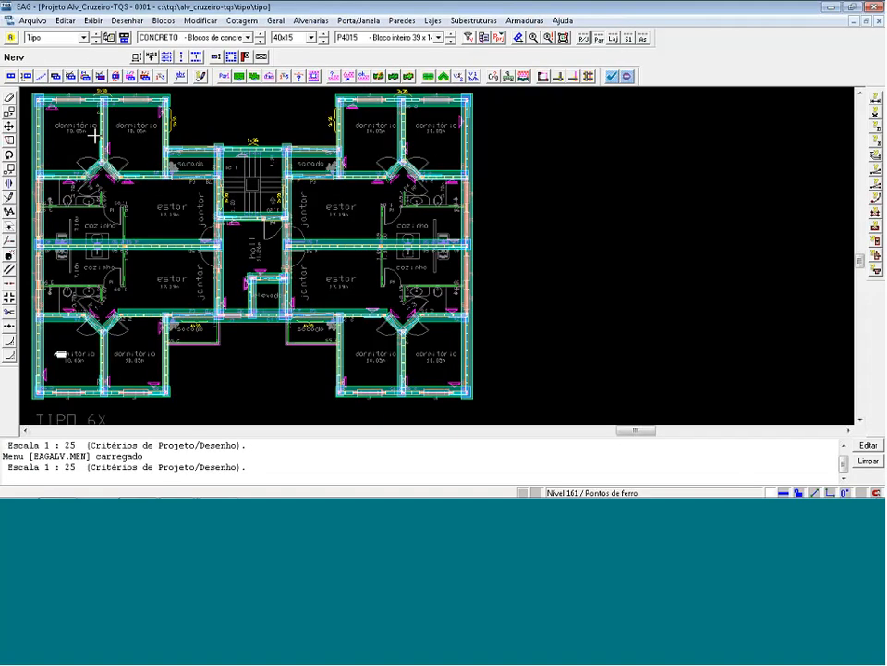
left_click(468, 38)
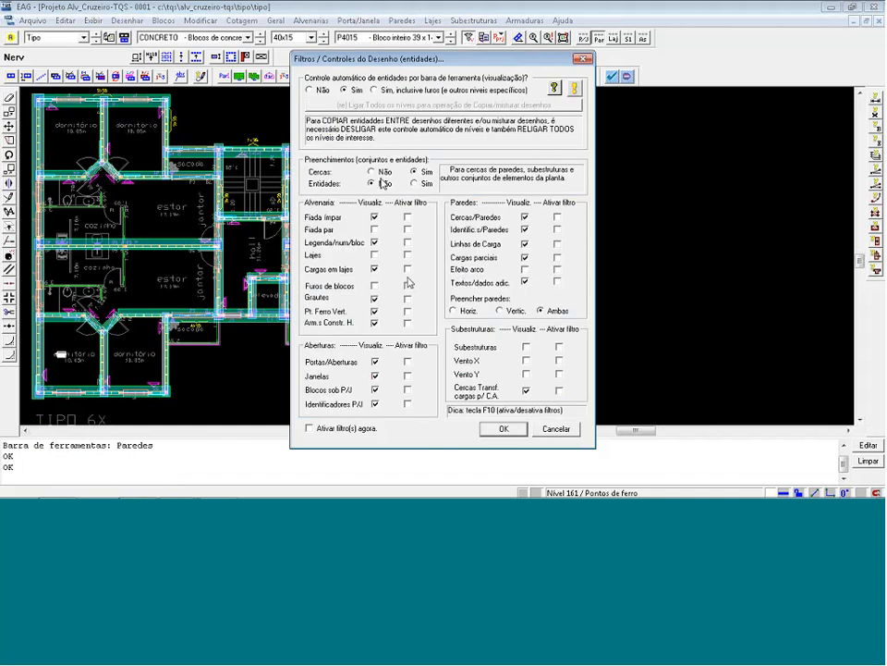
left_click(374, 286)
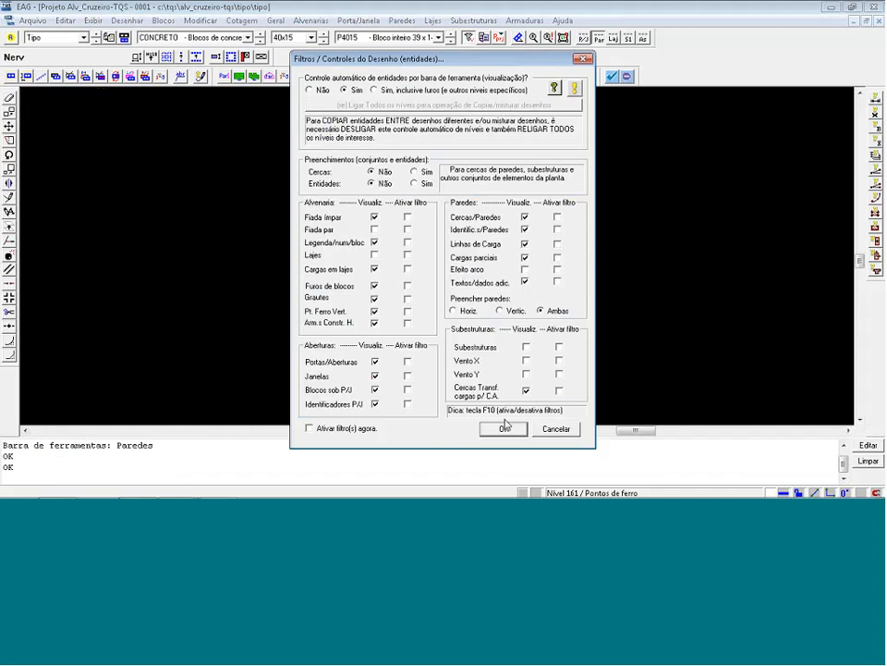
left_click(505, 428)
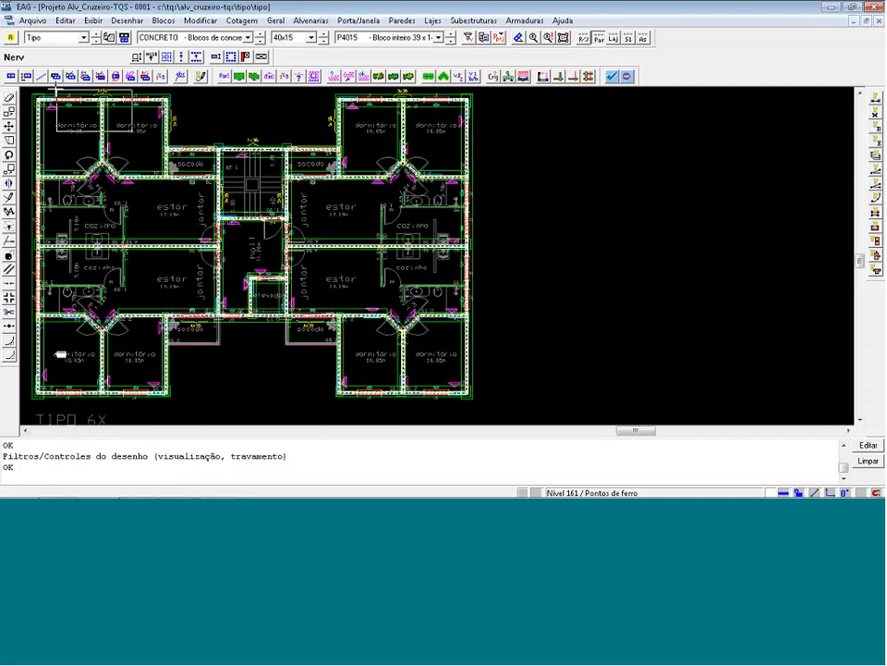
Measure the joint between the first two blocks of wall V1 at the plan's upper-left corner.
left_click(56, 91)
key("F8")
left_click(204, 169)
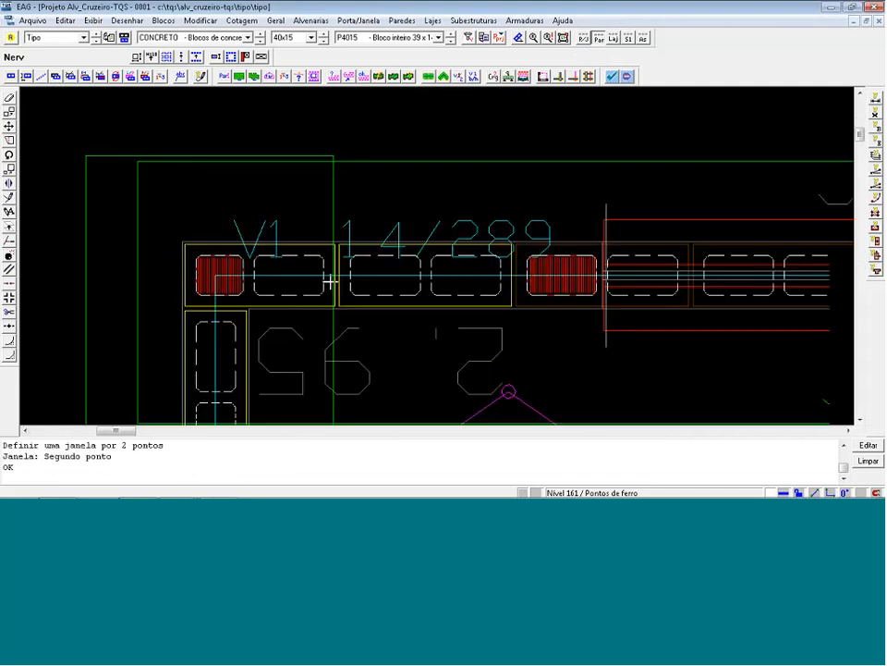
key("F8")
left_click(429, 351)
left_click(183, 196)
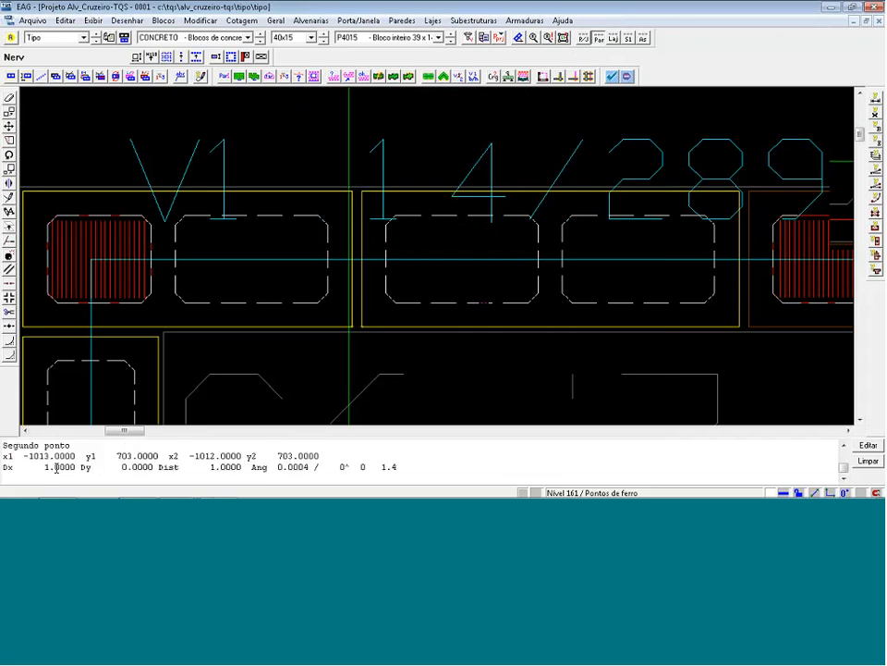
scroll(178, 343, "down", 1)
scroll(175, 328, "down", 1)
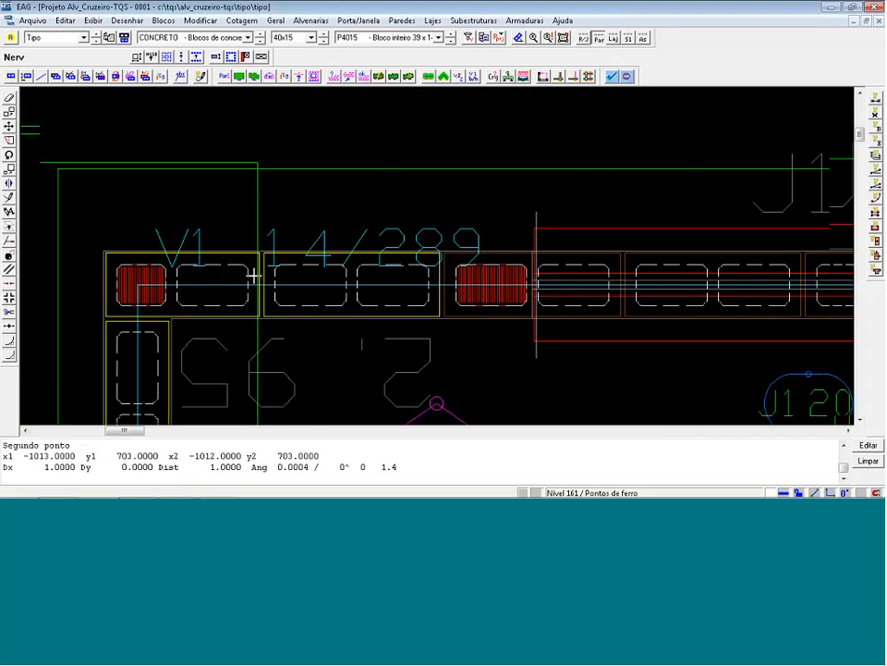
Examine the block distribution parameters and the constant joint parameters in plan and elevation, leaving them unchanged.
left_click(502, 38)
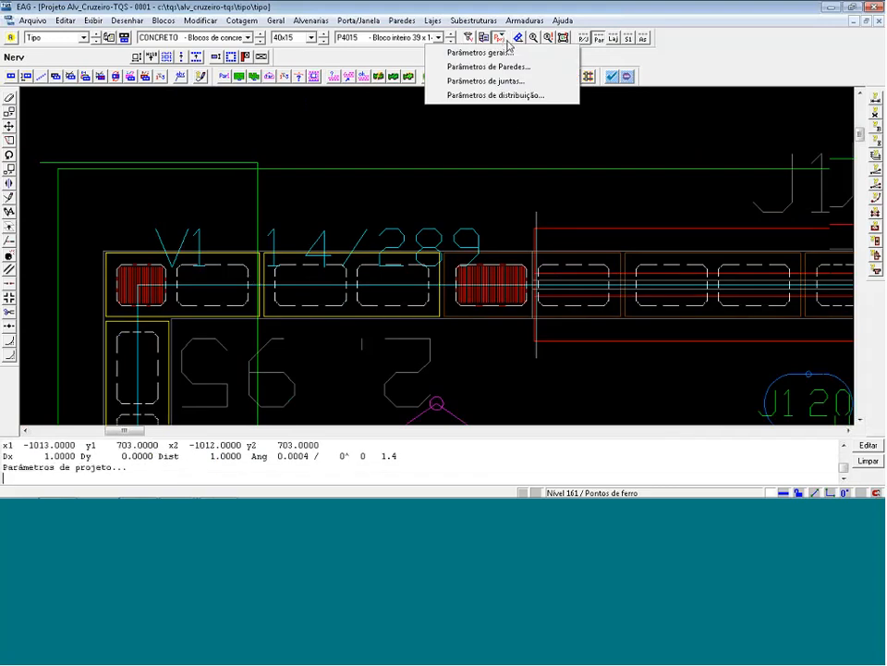
left_click(533, 96)
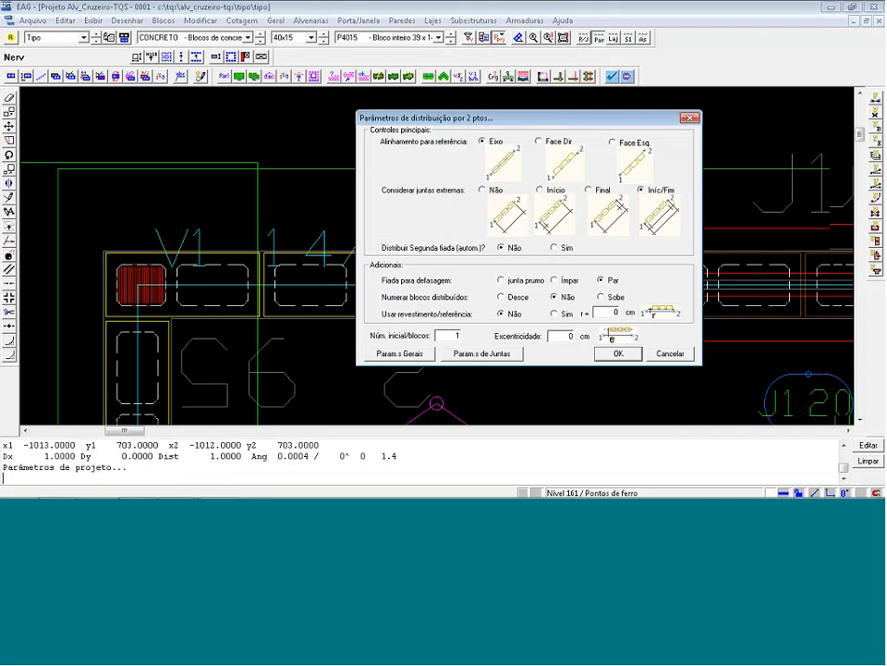
left_click(619, 353)
left_click(502, 37)
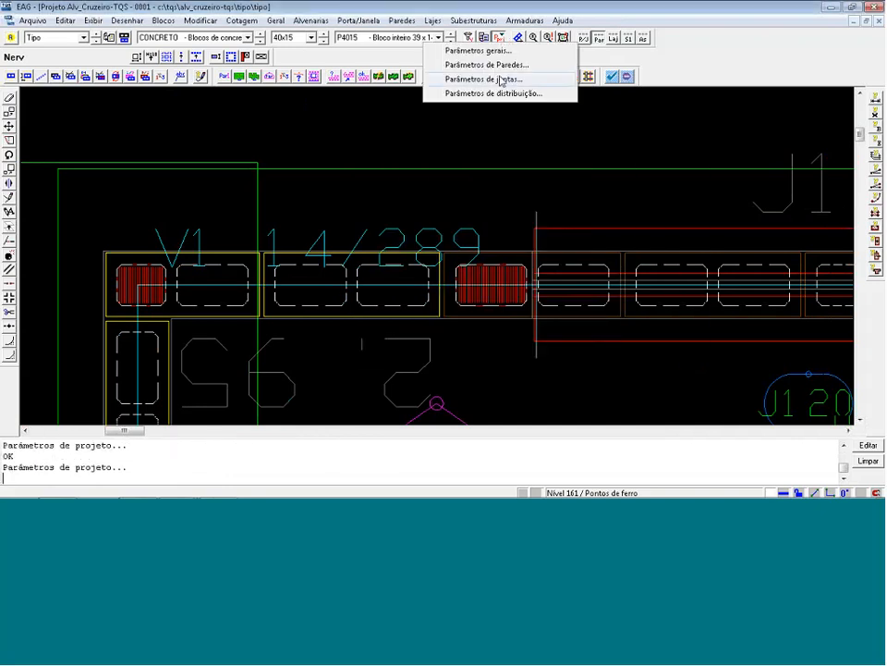
left_click(502, 80)
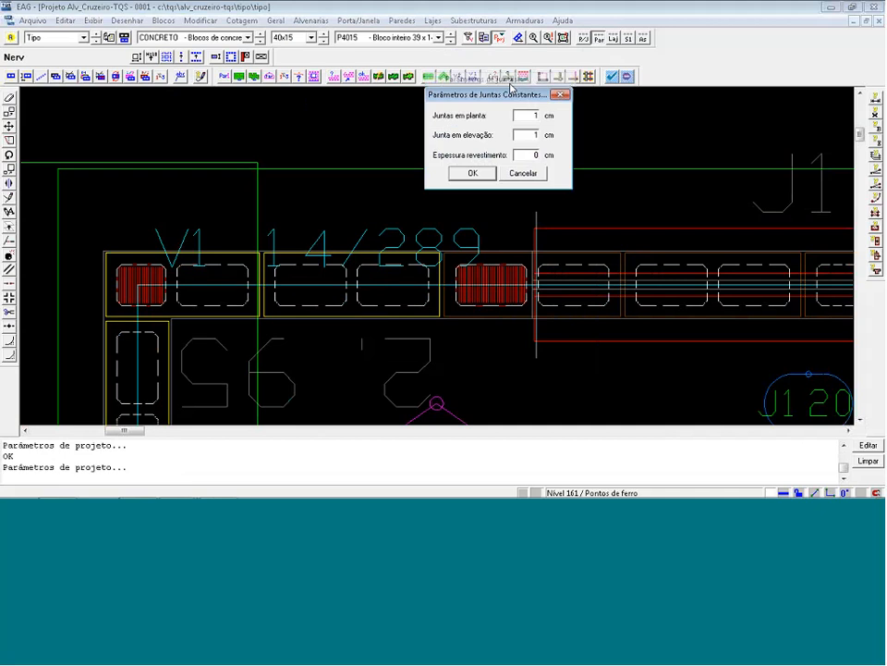
double_click(530, 138)
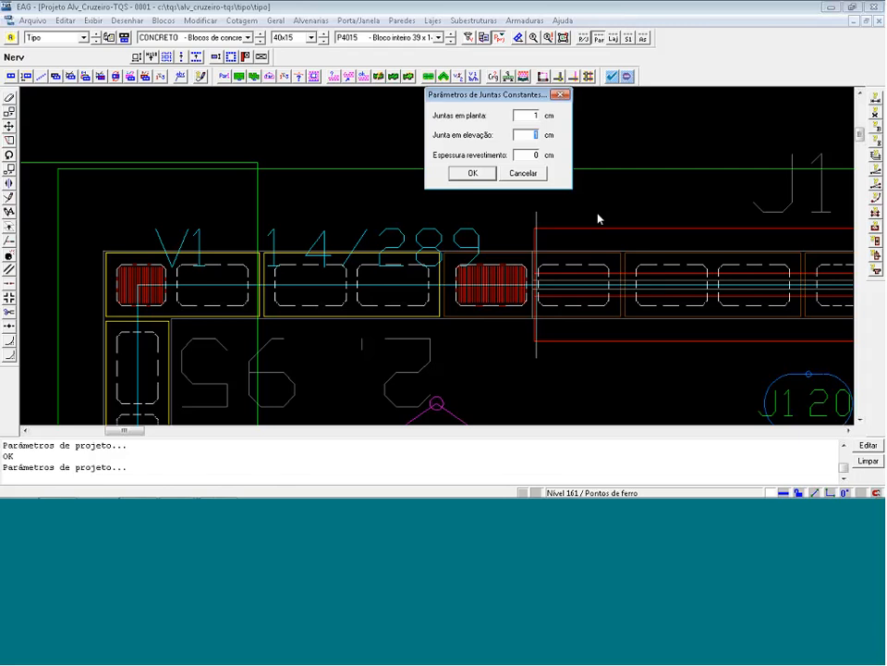
left_click(526, 175)
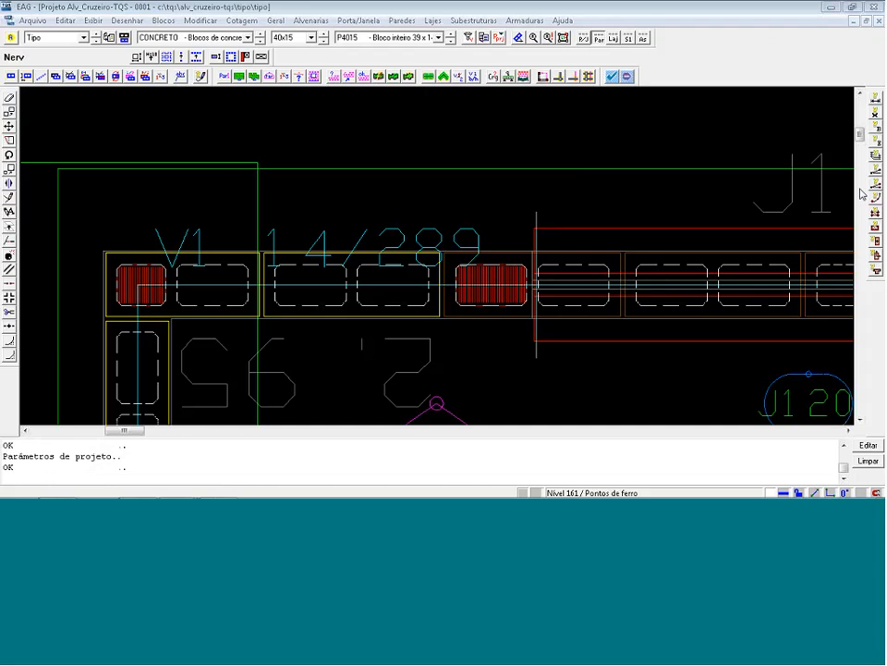
Reopen the Tipo masonry plan, show the substructures and generate their fences automatically.
key("alt+Tab")
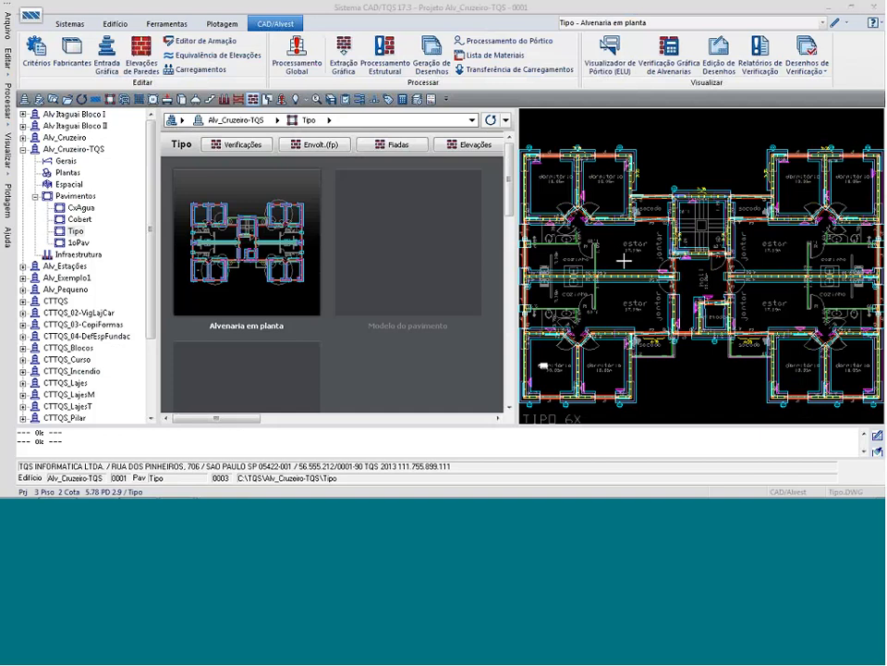
left_click(835, 23)
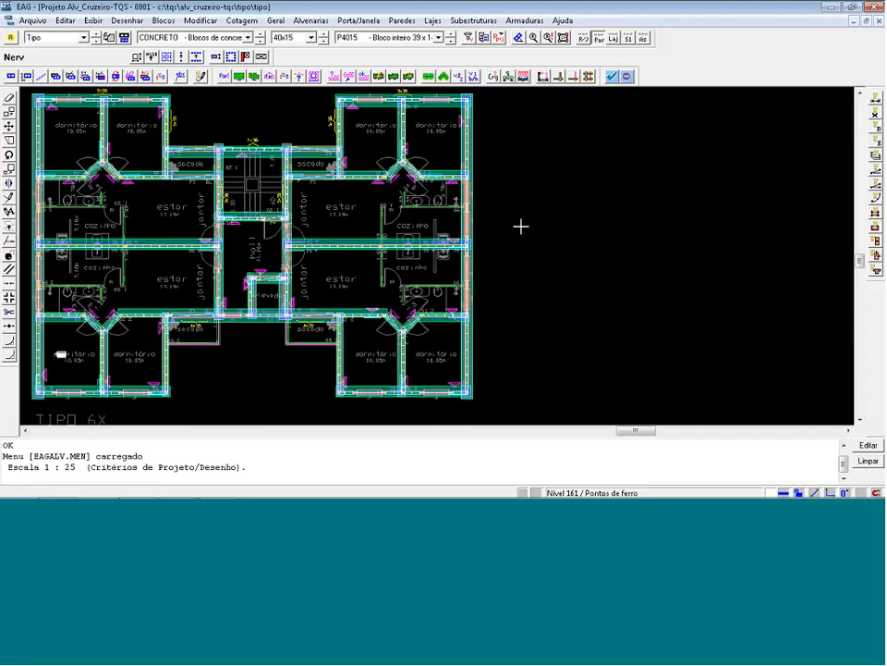
left_click(632, 38)
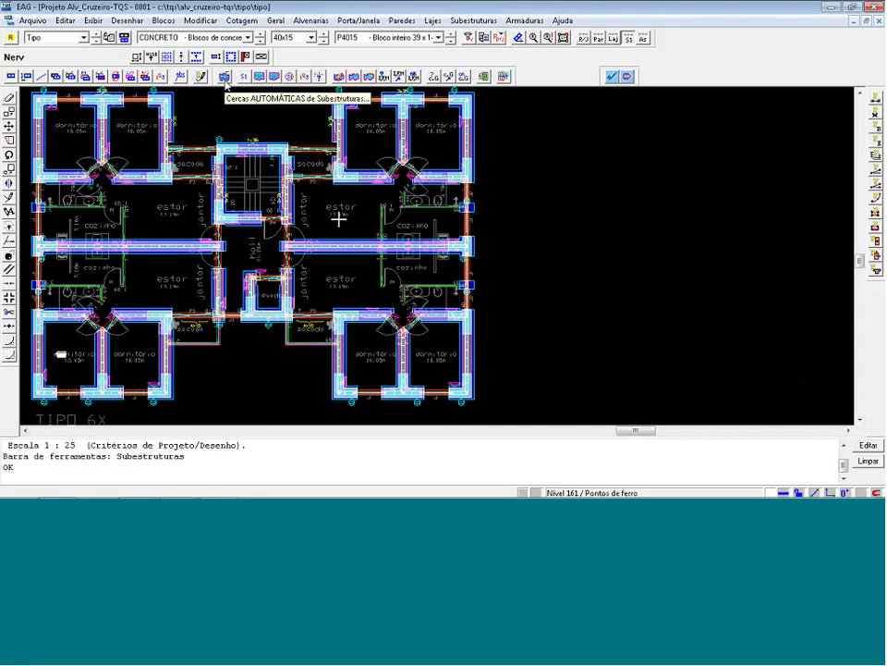
left_click(224, 76)
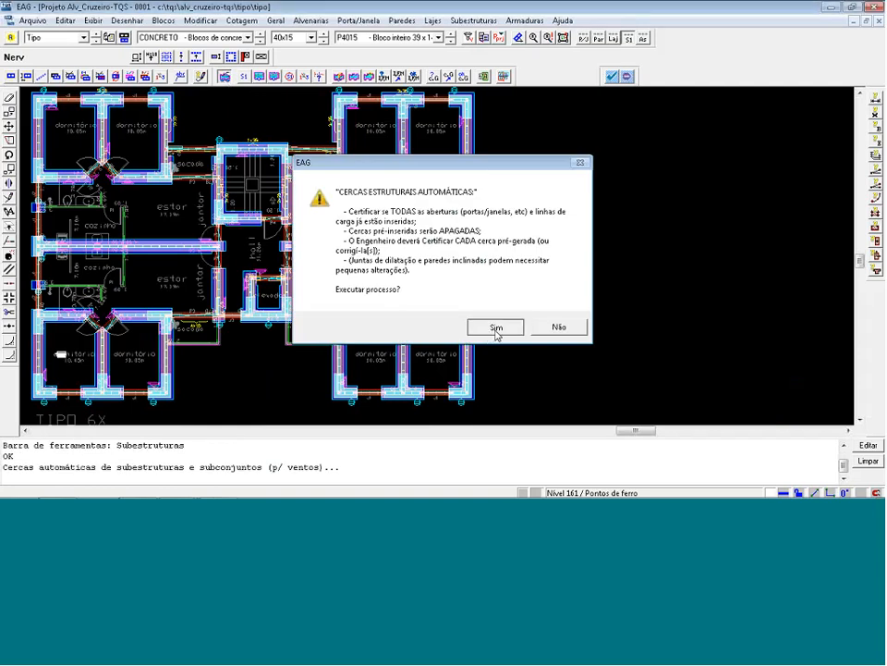
left_click(492, 329)
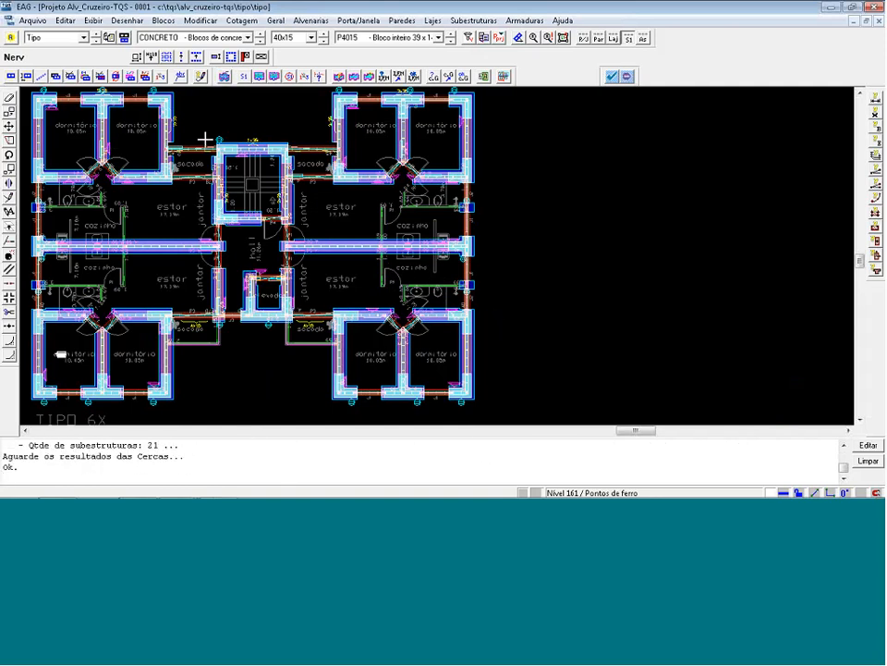
Move the fence of substructure S5, between the upper-right bedrooms, off the plan and delete the S5 identifier.
scroll(201, 129, "up", 2)
scroll(357, 213, "down", 1)
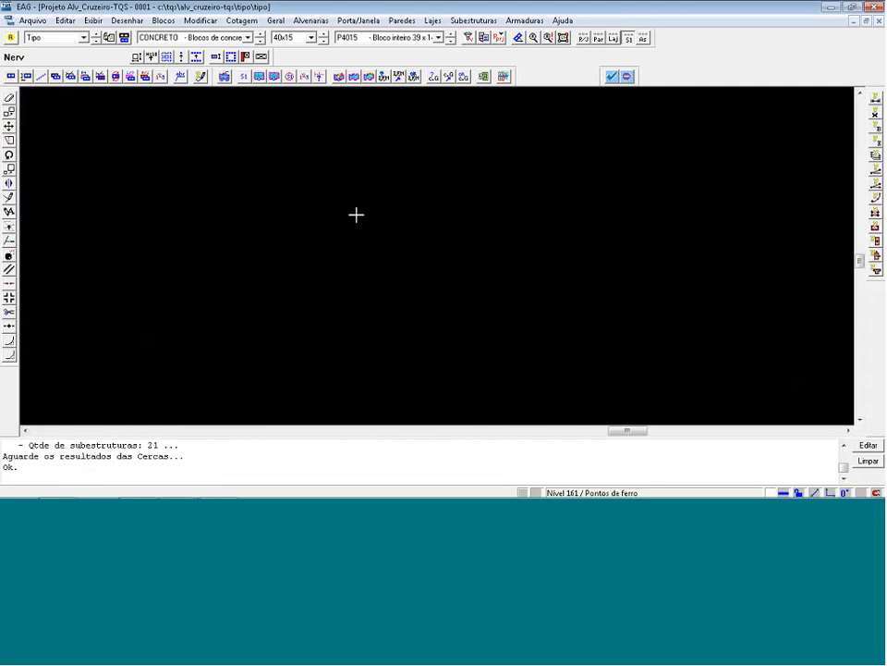
scroll(395, 106, "up", 13)
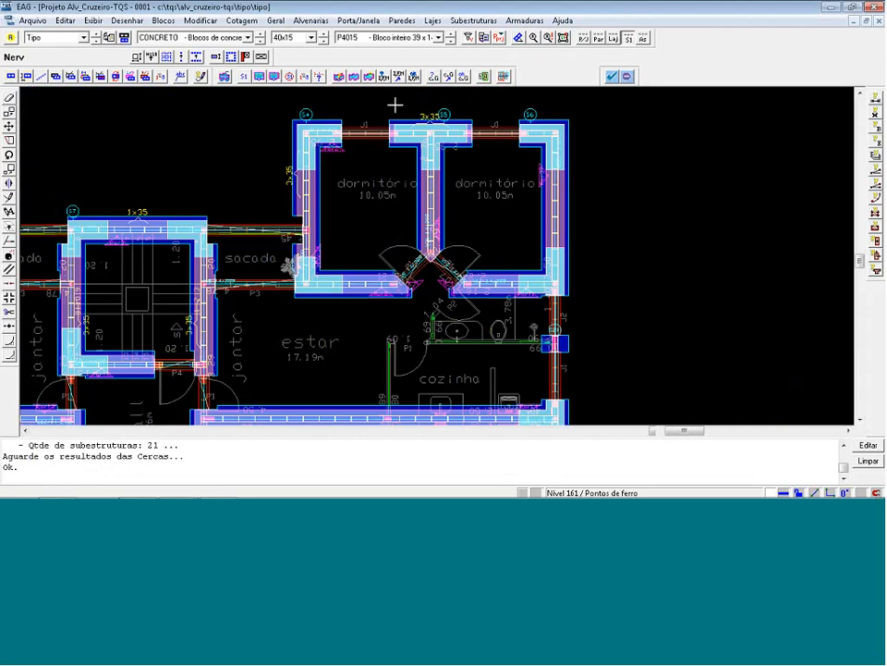
left_click(399, 129)
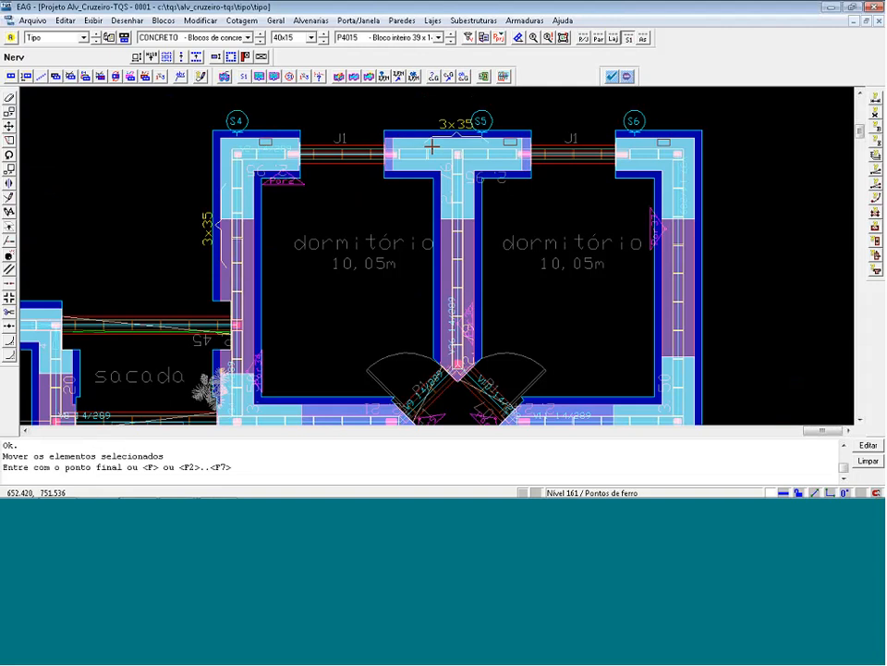
key("Return")
left_click(392, 182)
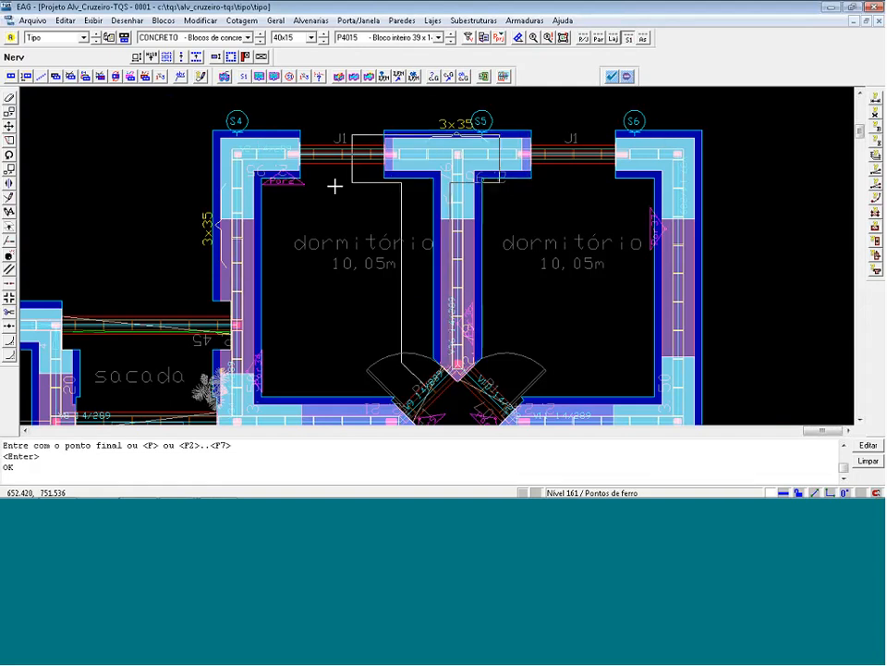
scroll(454, 195, "down", 5)
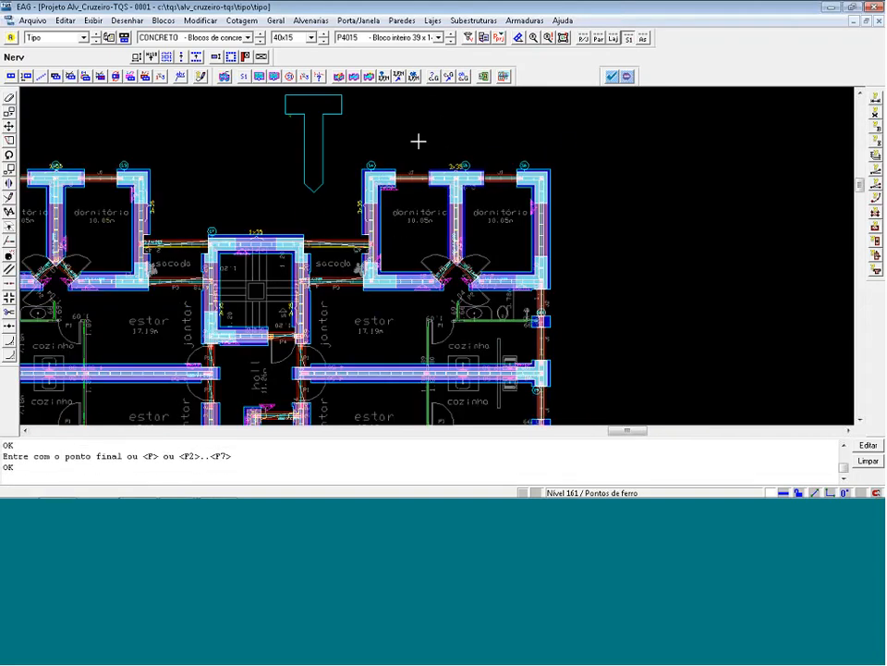
scroll(486, 174, "up", 5)
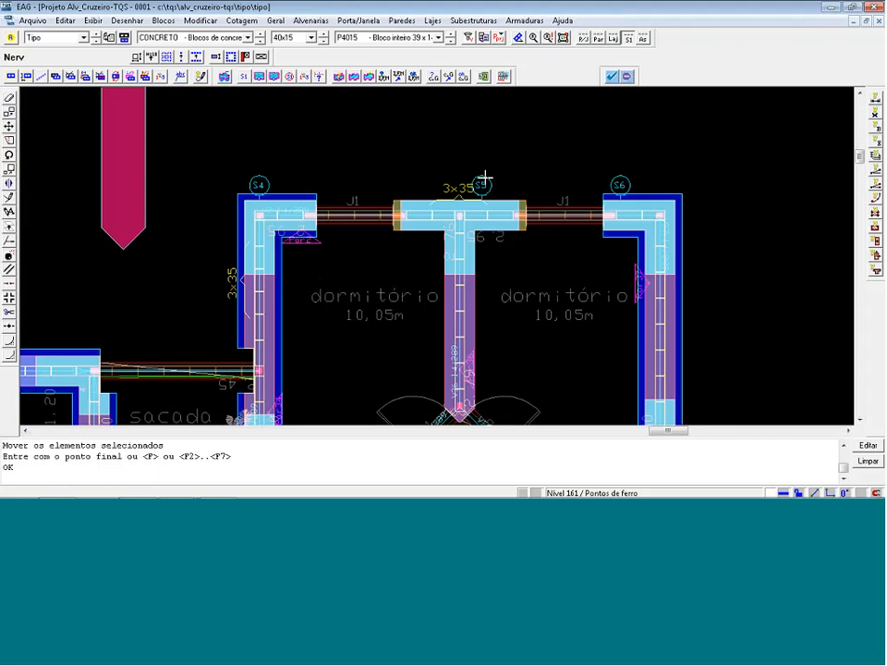
key("Delete")
scroll(485, 175, "up", 1)
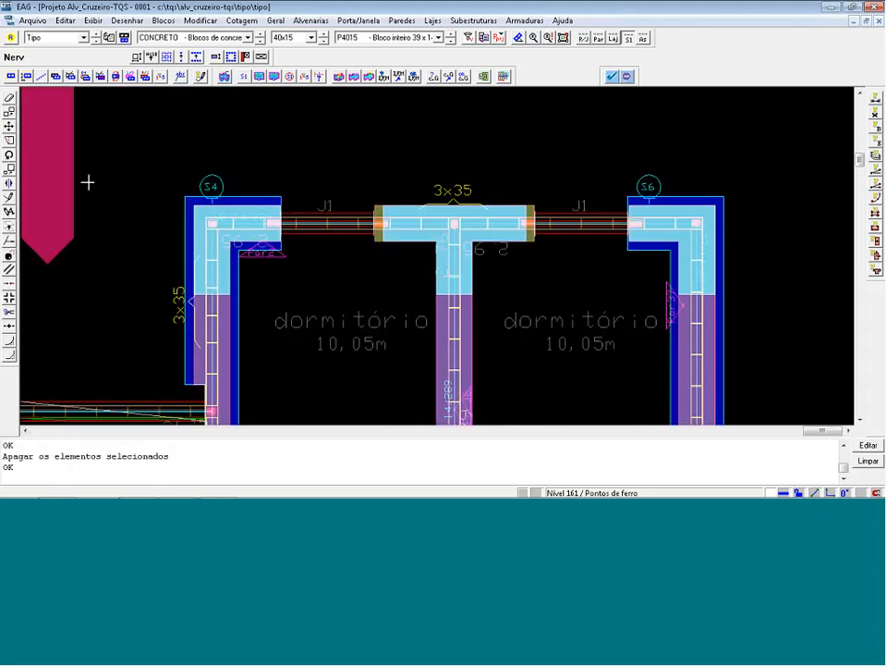
Close the Tipo masonry plan and discard its unsaved changes.
scroll(123, 179, "down", 1)
scroll(283, 185, "down", 1)
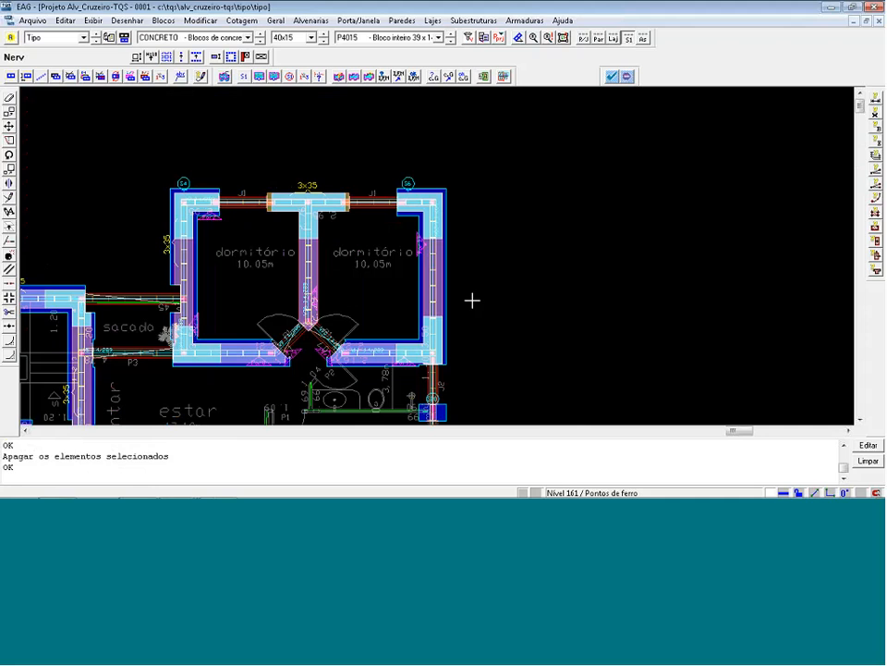
left_click(879, 7)
left_click(416, 340)
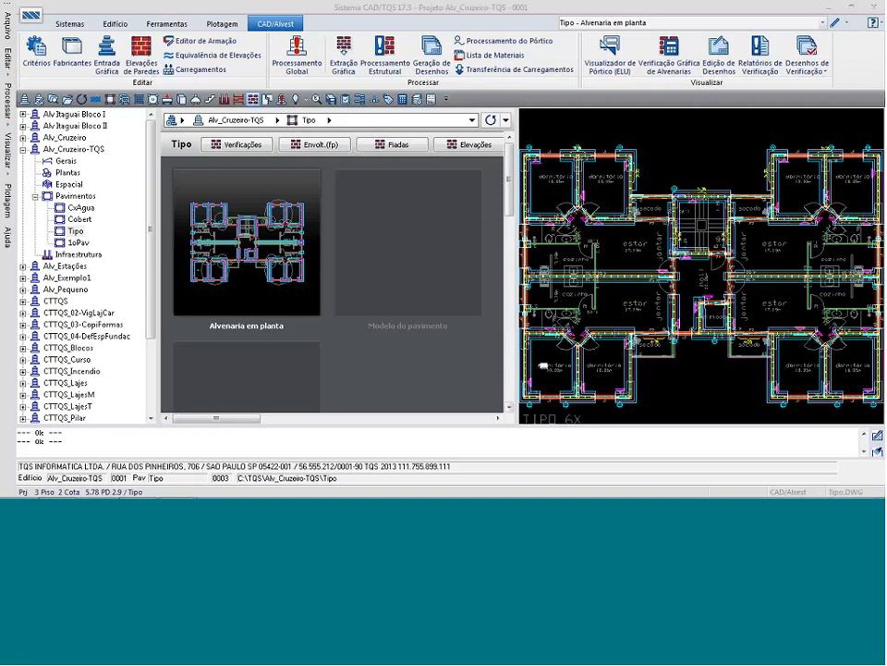
Run the graphic extraction of the CxAgua floor and generate only its masonry elevation and course drawings.
left_click(89, 210)
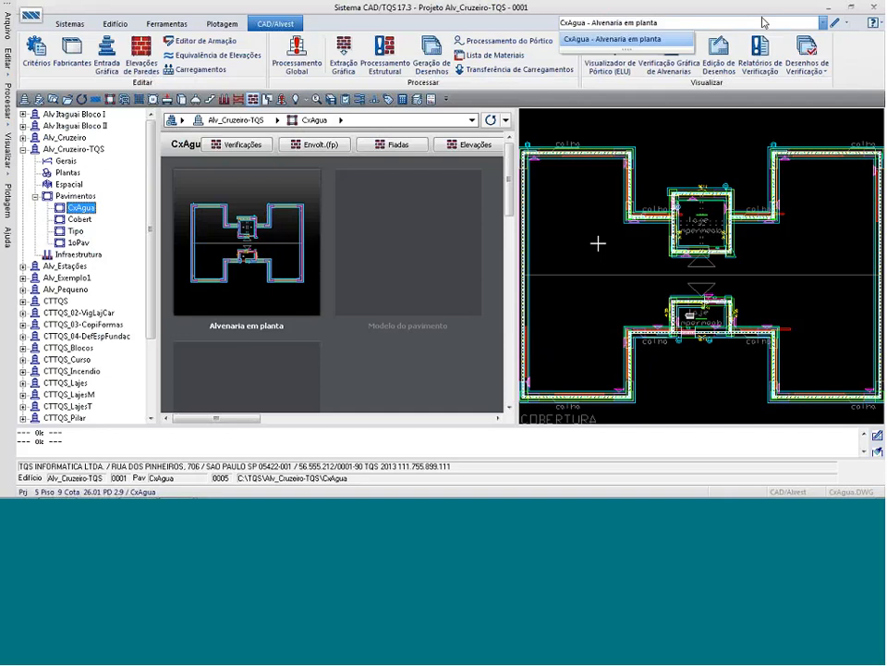
left_click(344, 55)
left_click(453, 288)
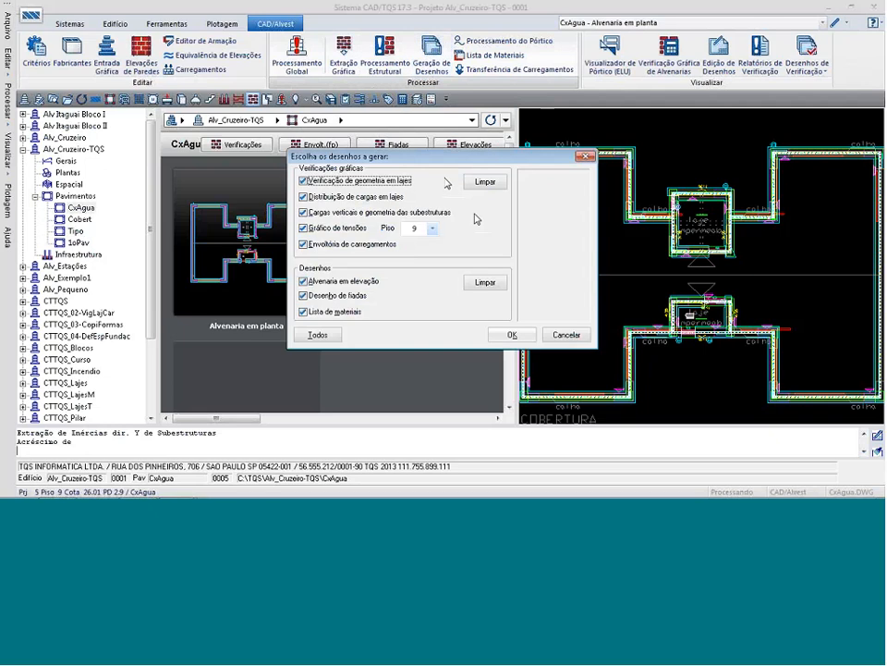
left_click(485, 181)
left_click(303, 312)
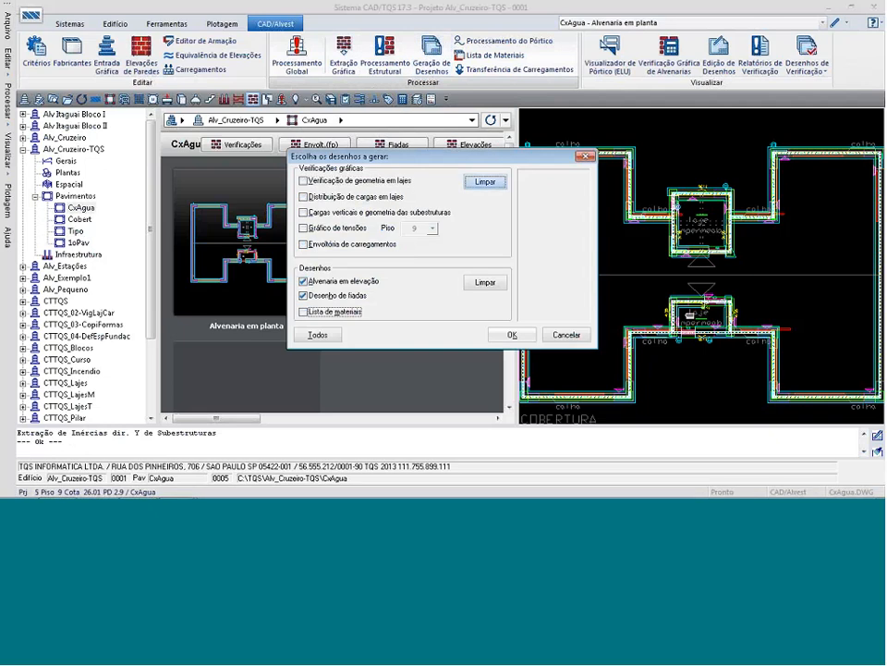
left_click(512, 334)
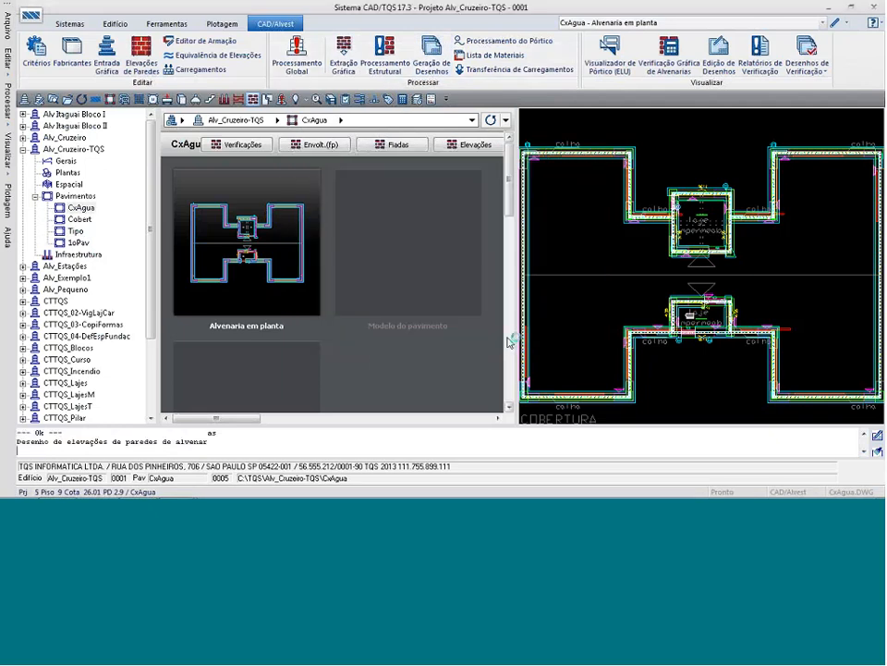
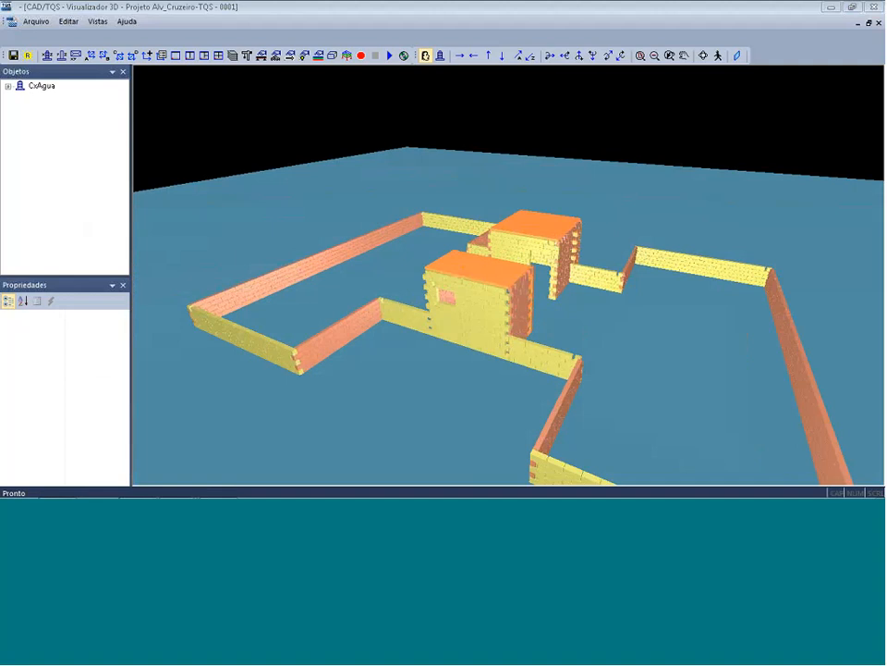
Close the 3D model of CxAgua and open its masonry plan at the upper-left gutter wall.
left_click(872, 7)
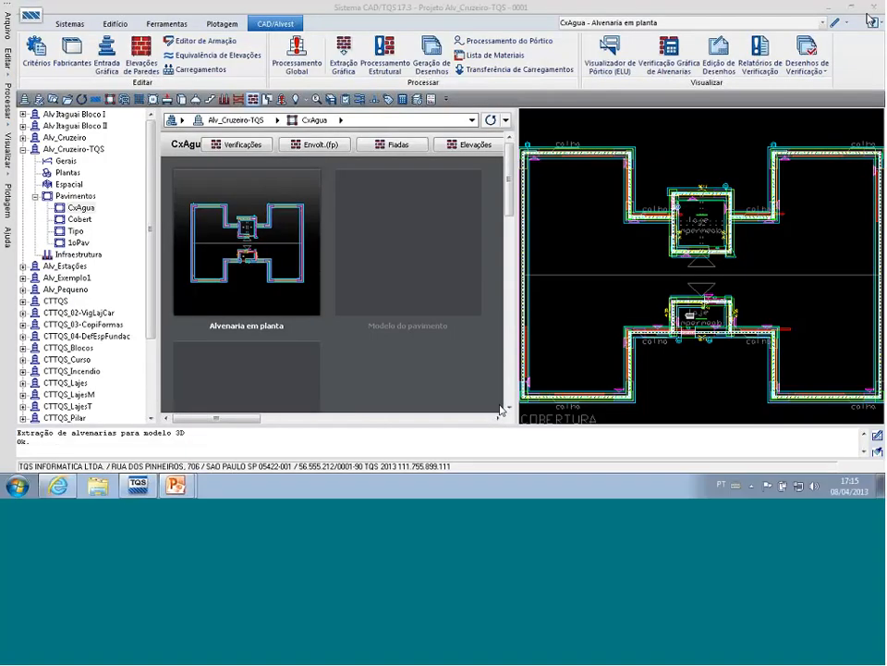
double_click(594, 195)
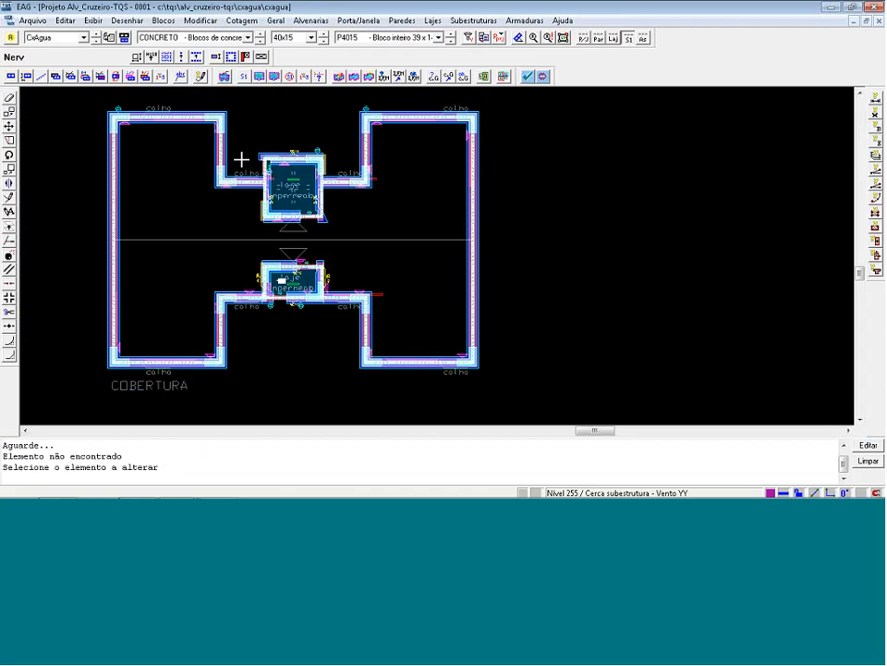
key("F8")
left_click(269, 172)
left_click(120, 92)
key("F8")
left_click(162, 138)
left_click(475, 296)
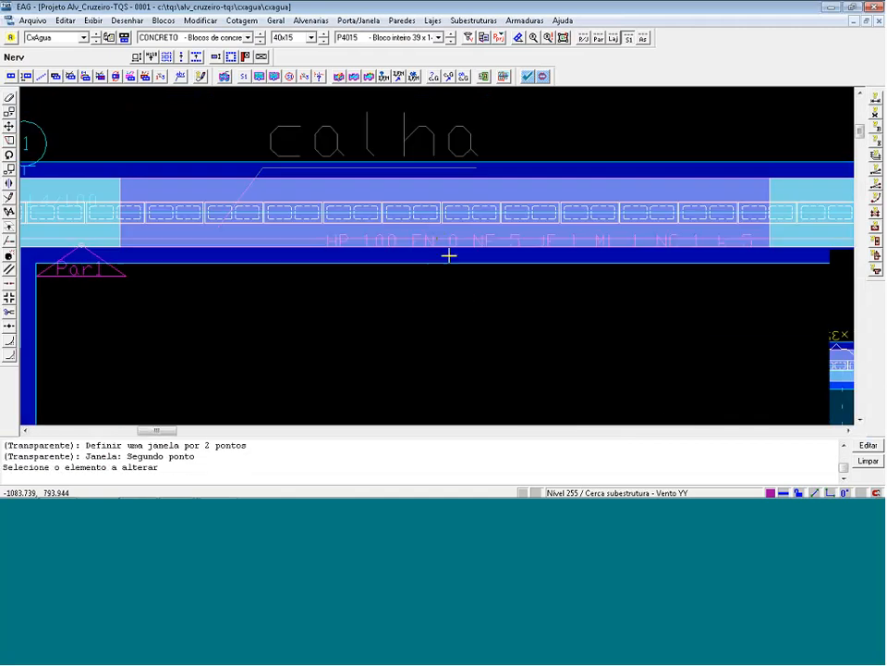
Try moving the wall data text of Par1 just below the wall, then return it onto the wall.
left_click(448, 238)
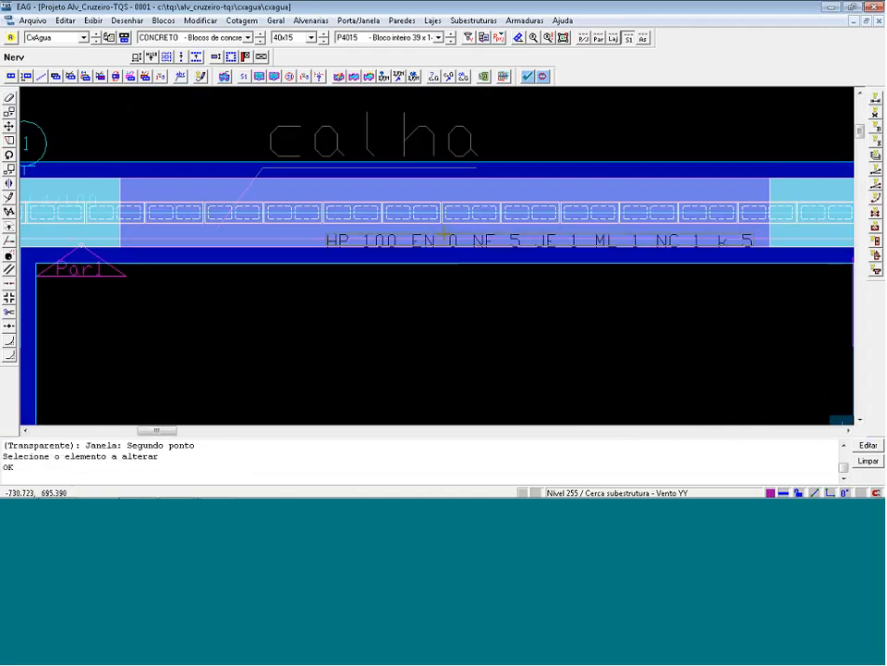
left_click(444, 234)
scroll(291, 295, "down", 3)
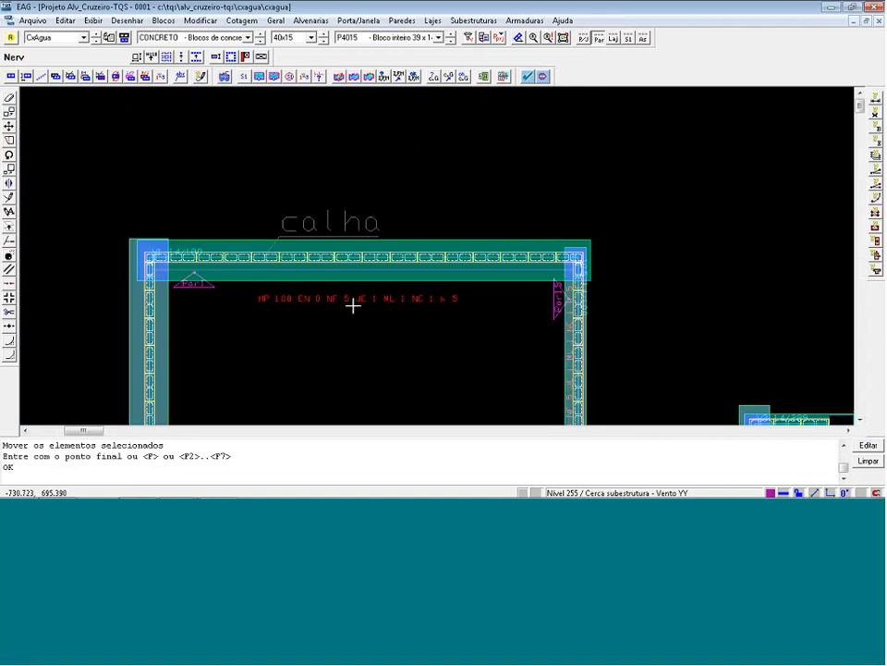
left_click(353, 305)
left_click(338, 280)
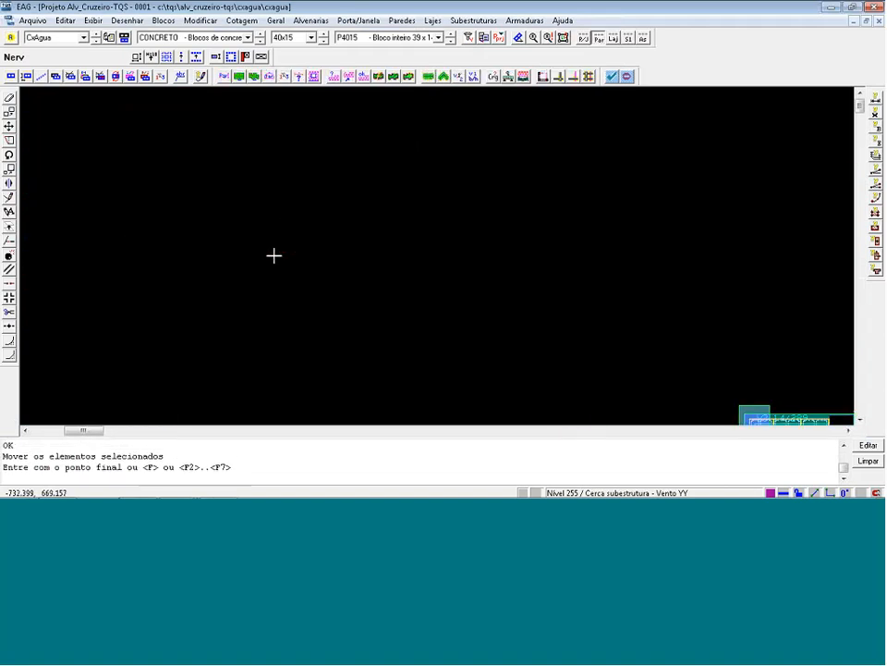
Start new wall data for the upper-left gutter wall with a multiplier of 1 and a total height of 100 cm.
scroll(404, 333, "up", 2)
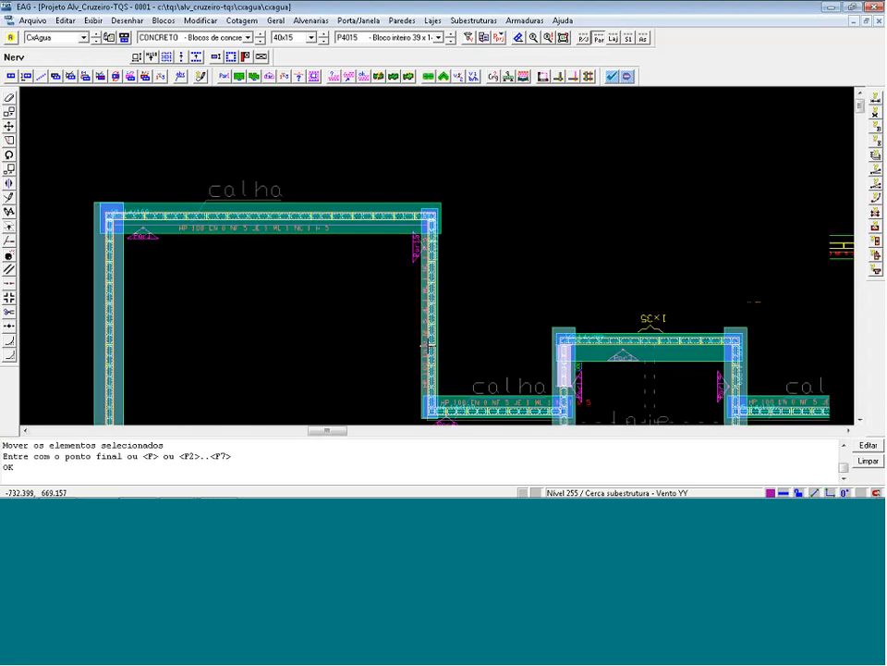
scroll(234, 331, "down", 1)
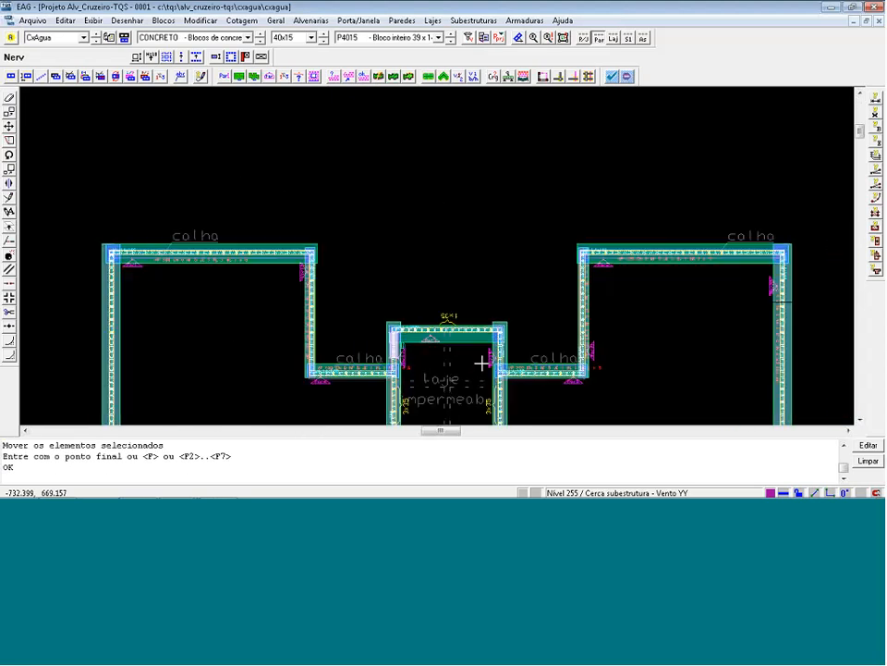
scroll(480, 363, "up", 1)
scroll(478, 345, "up", 1)
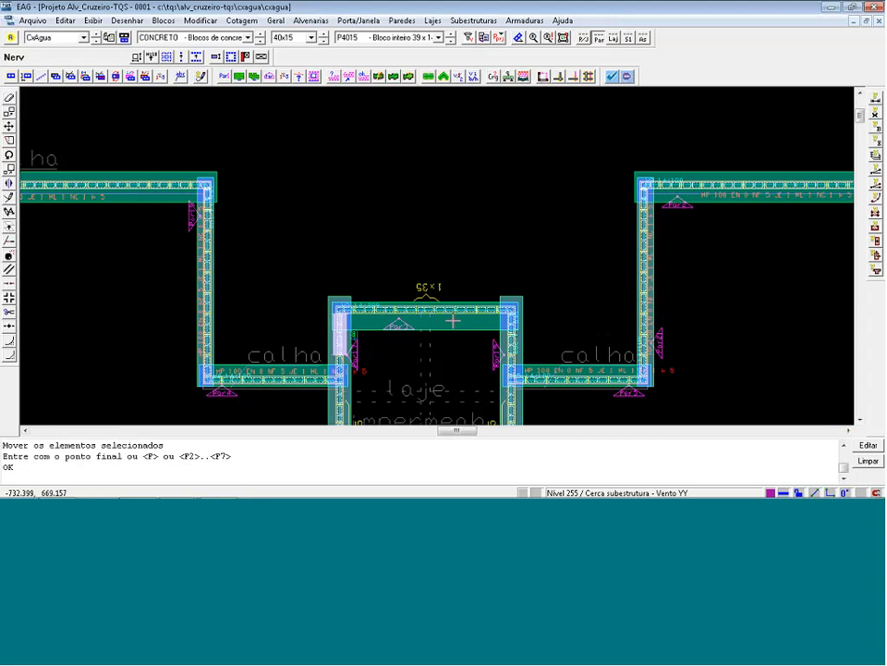
scroll(771, 319, "down", 1)
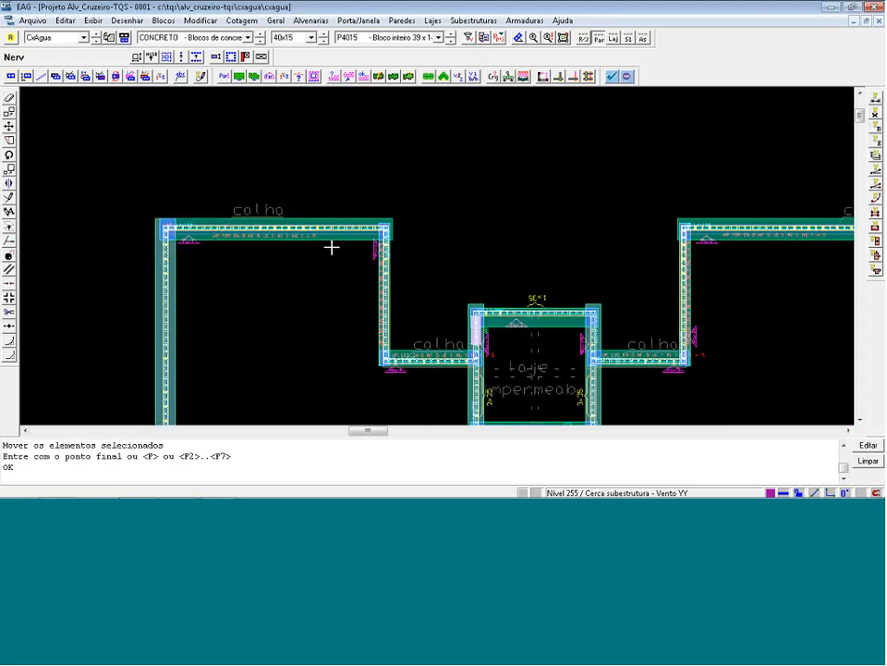
scroll(200, 198, "up", 2)
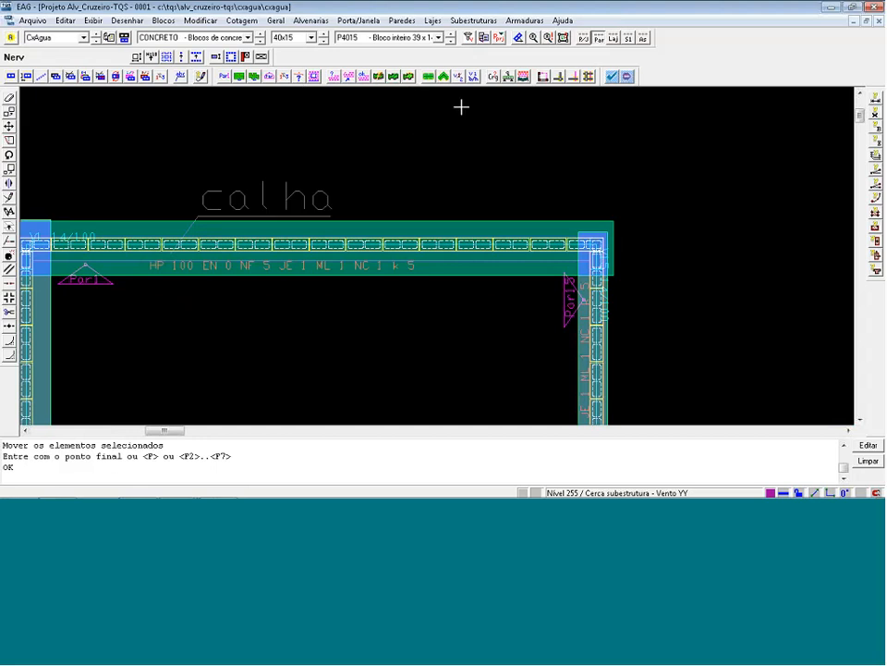
left_click(334, 77)
type("1")
key("Tab")
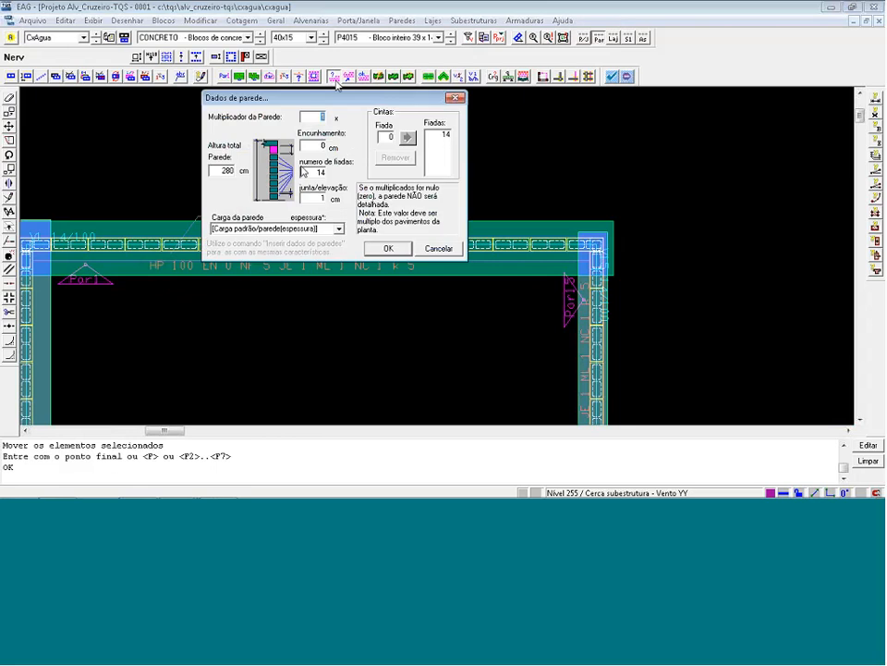
type("100")
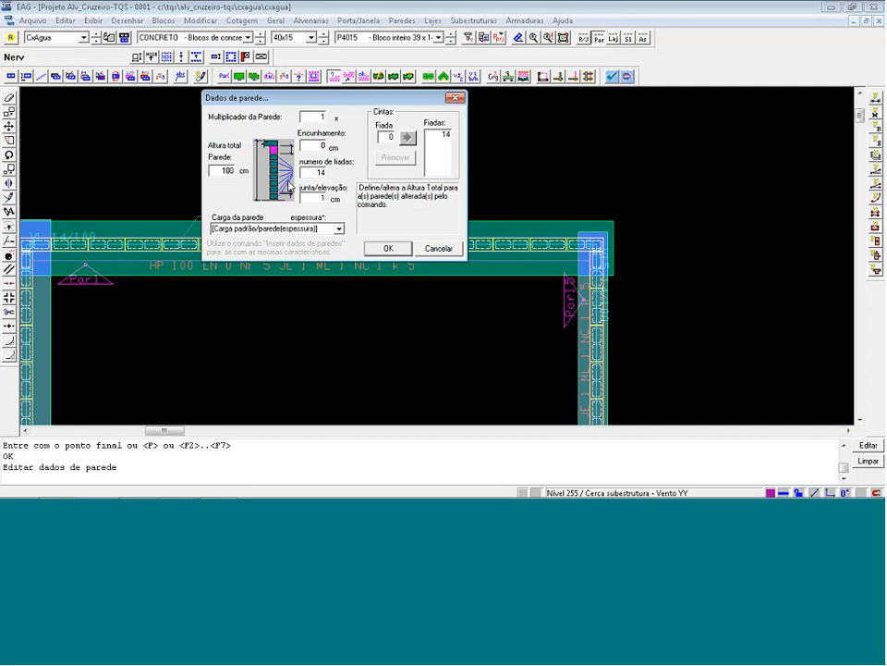
Replace the bond beam at course 14 with one at course 5, set 5 courses and place the data text above the gutter label.
key("Tab")
type("5")
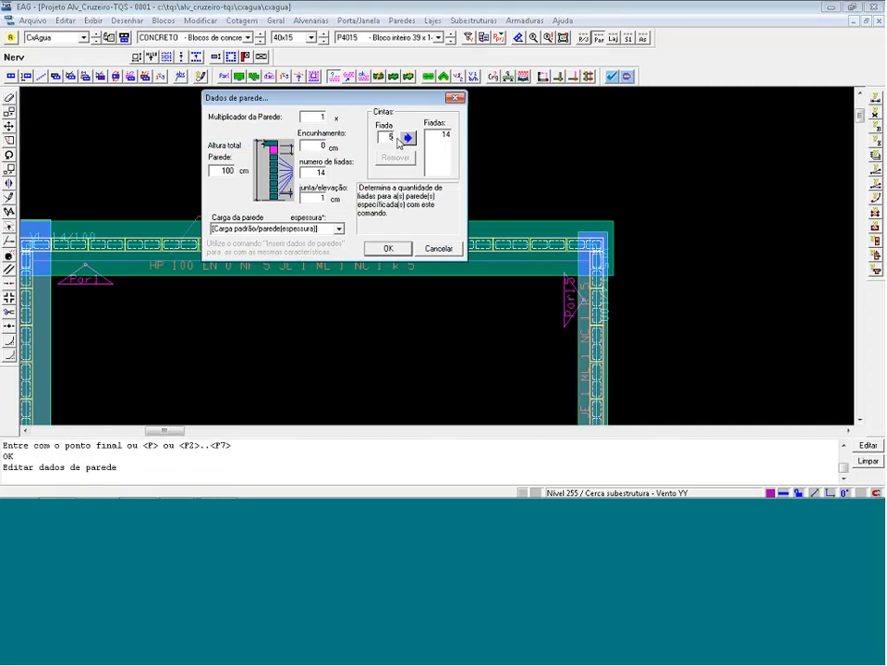
left_click(407, 138)
left_click(442, 144)
left_click(396, 158)
type("5")
double_click(333, 173)
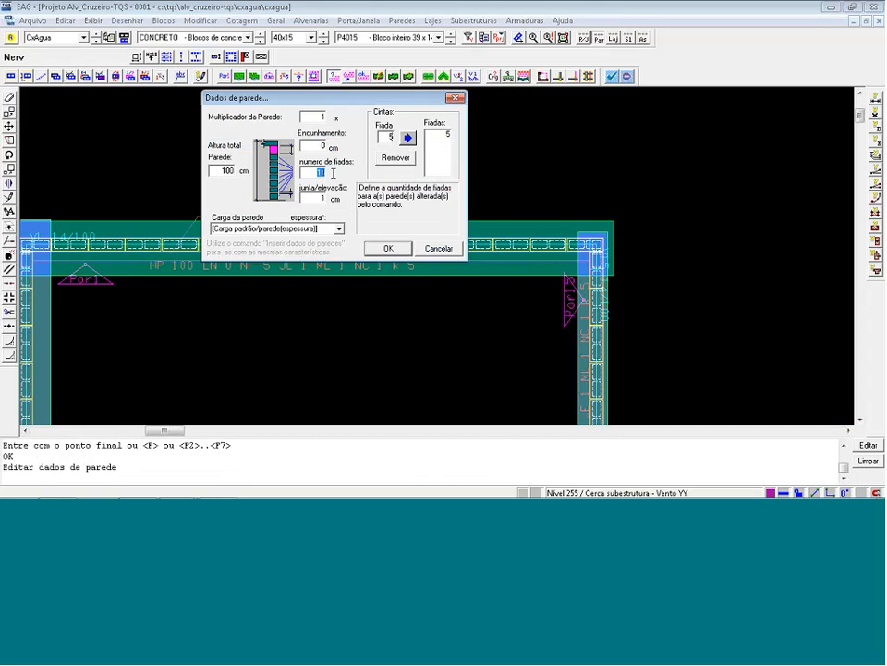
type("5")
left_click(388, 249)
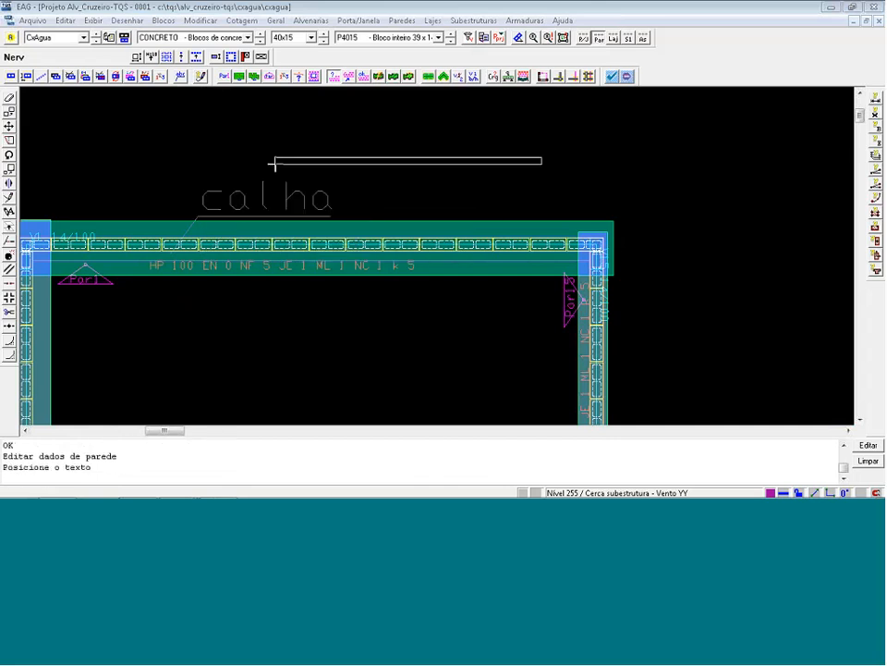
left_click(273, 164)
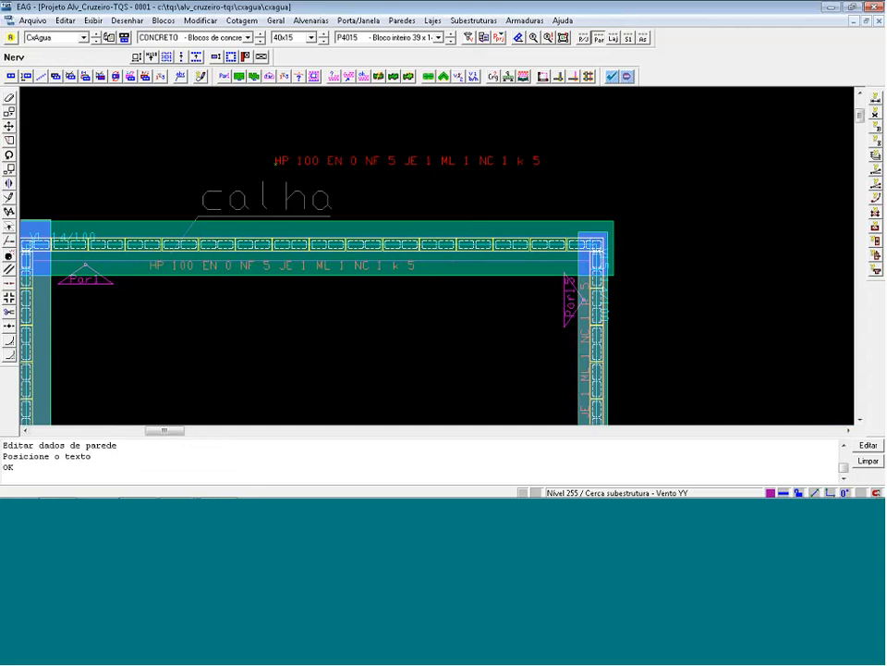
Delete the wall data text just placed above the gutter label and close the CxAgua plan without saving.
middle_click_drag(59, 196, 264, 251)
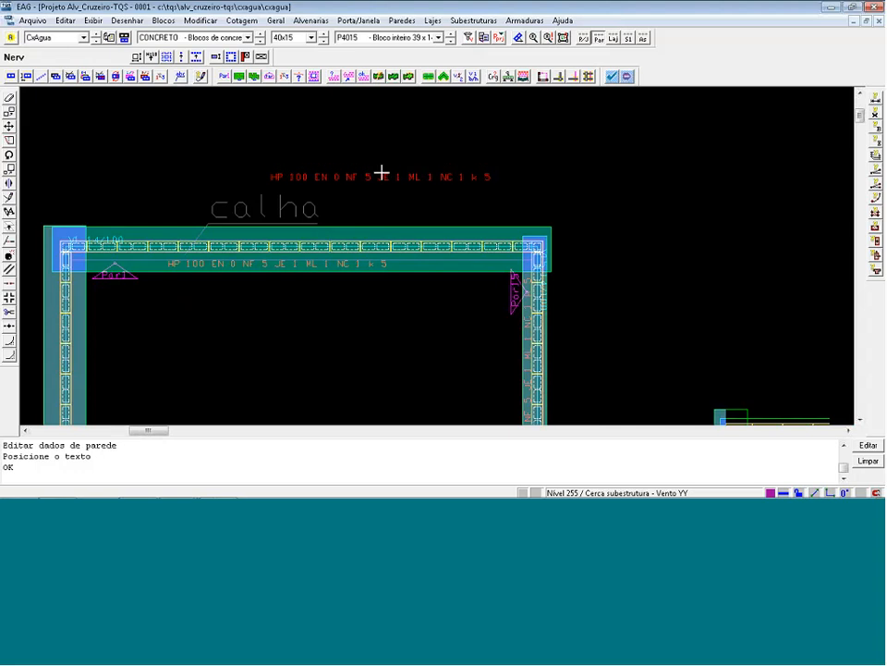
key("Delete")
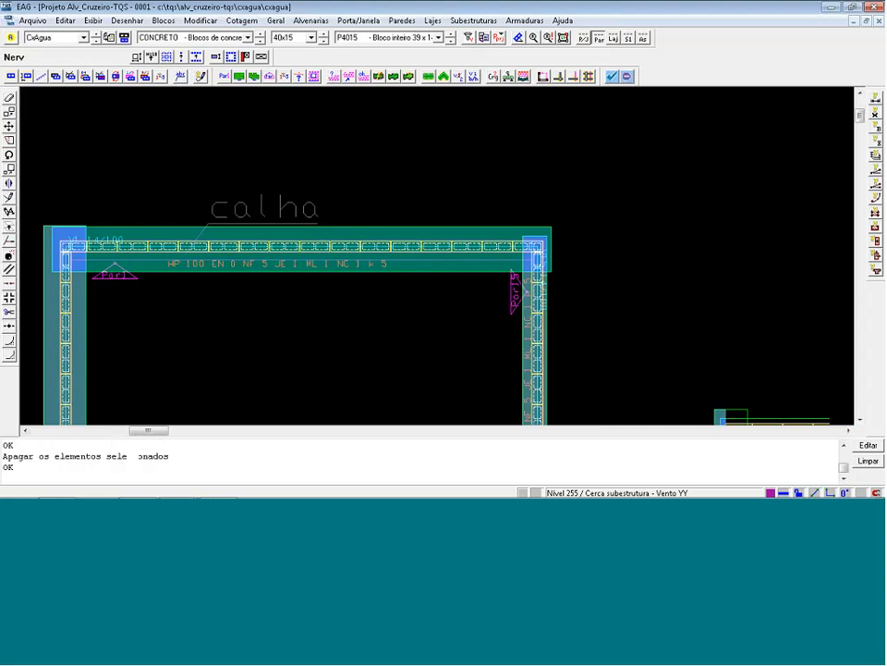
left_click(874, 6)
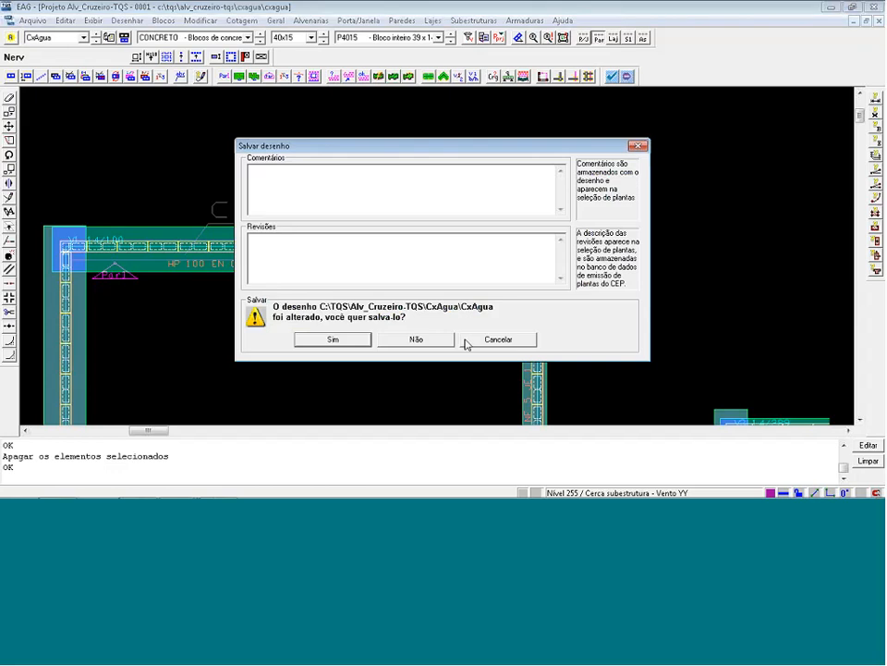
left_click(496, 341)
left_click(434, 341)
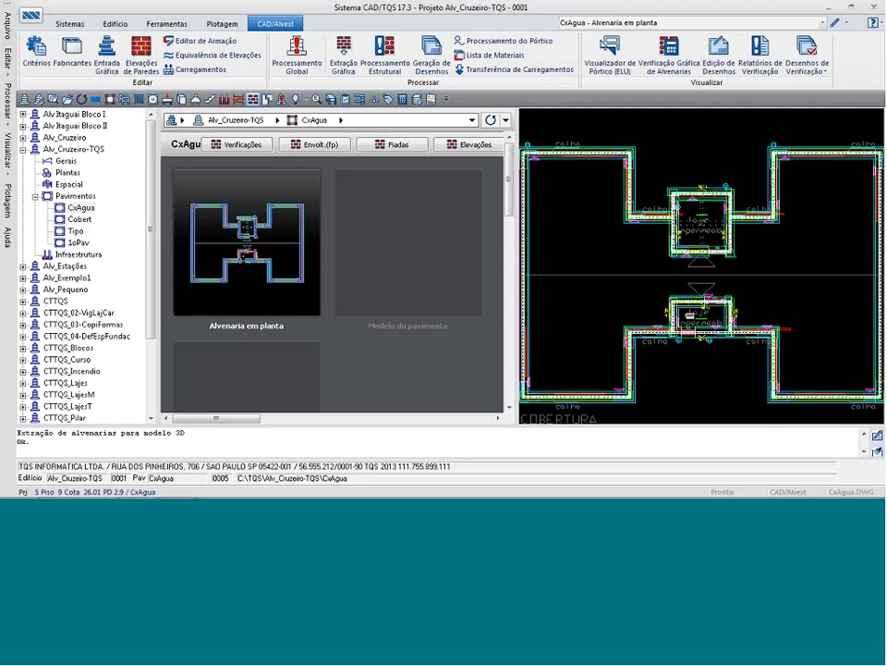
Select the Tipo floor and open its Tipo2-Distr masonry plan for editing.
left_click(77, 232)
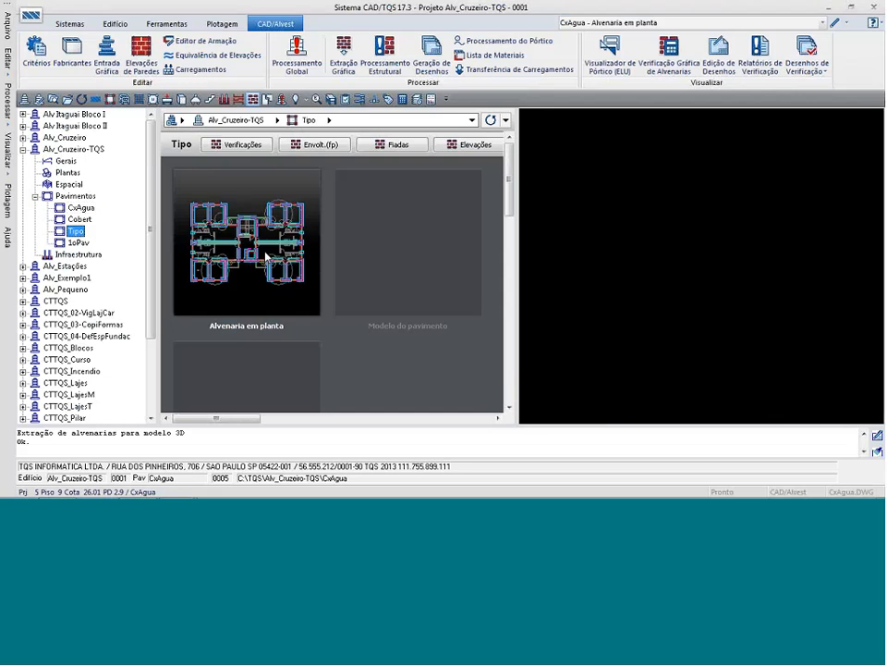
left_click(670, 23)
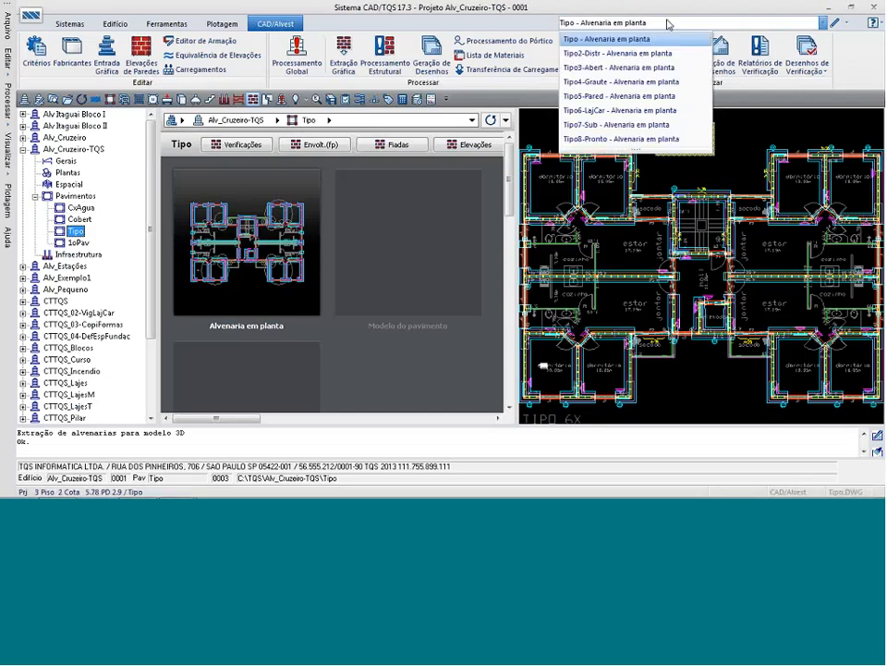
left_click(634, 53)
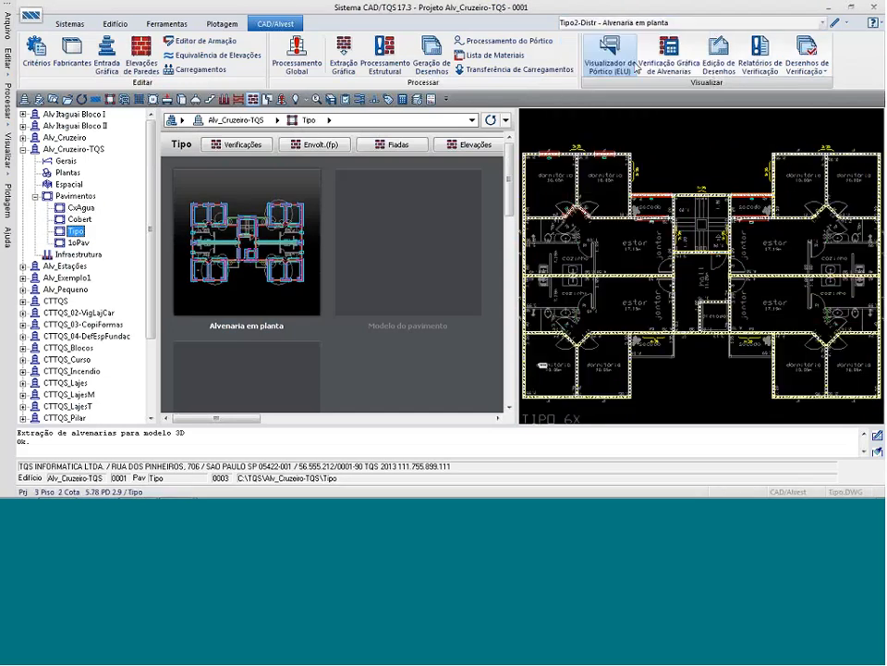
double_click(623, 145)
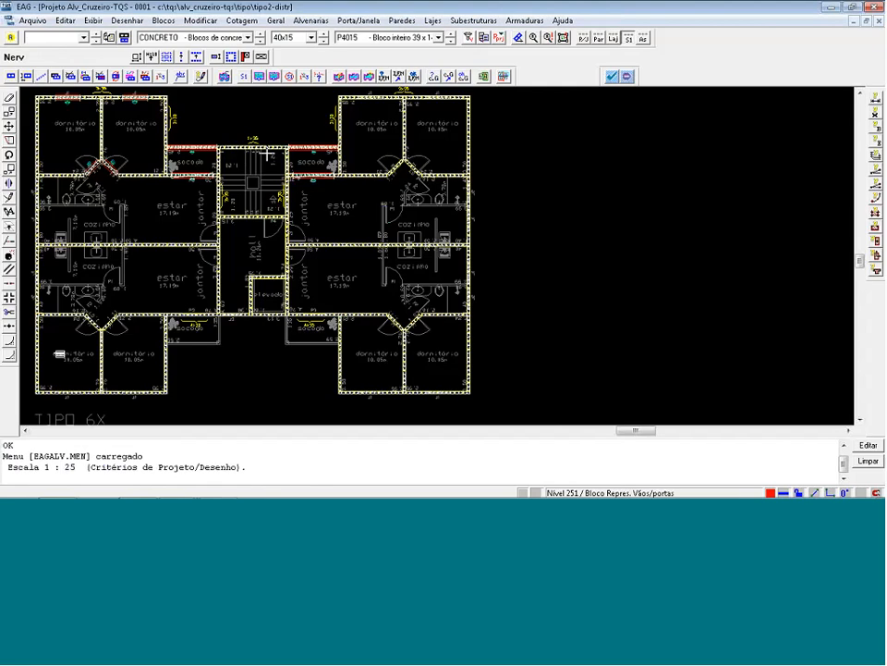
Delete all the masonry blocks and openings of the Tipo2-Distr plan, keeping the architectural reference.
key("n")
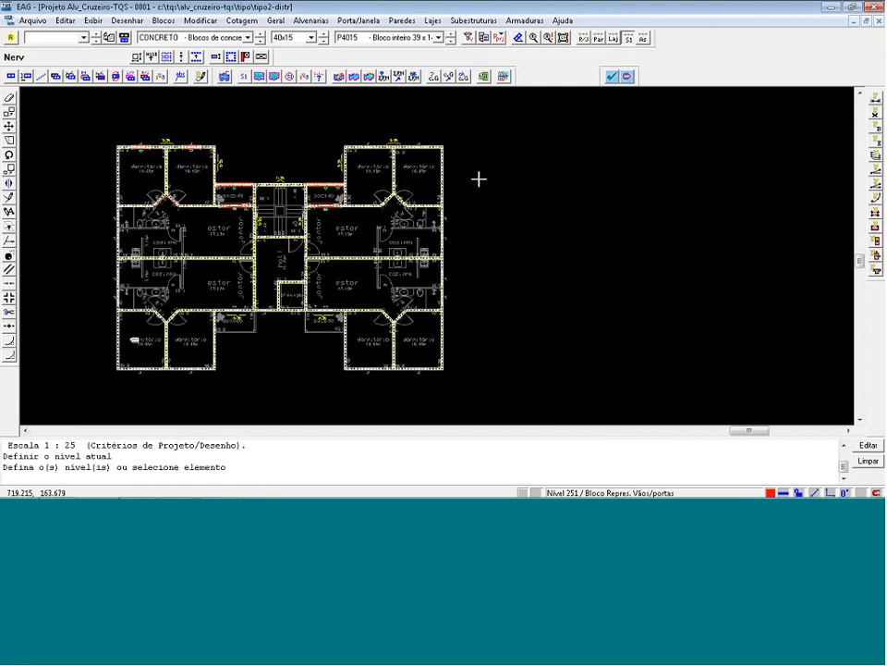
key("Escape")
key("Escape")
left_click(529, 111)
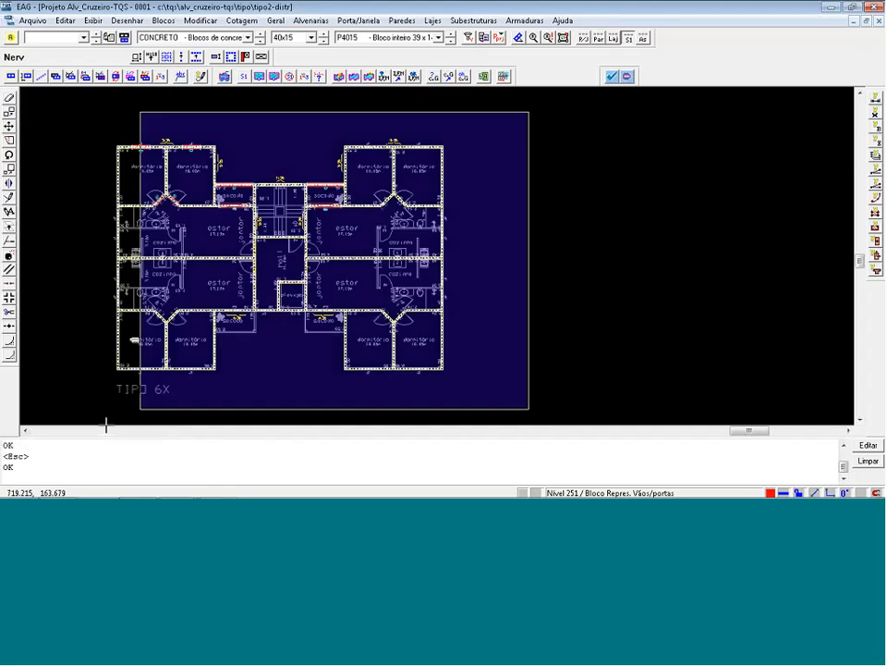
left_click(106, 422)
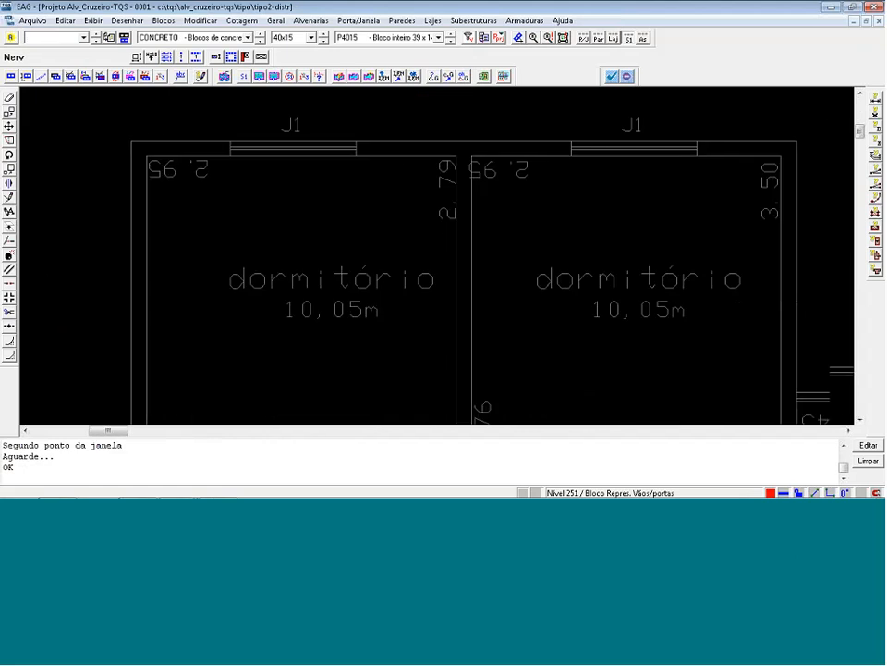
Insert a P3515 L block with 0.5 cm covering at the outer corner of the upper-left dormitório.
left_click(361, 37)
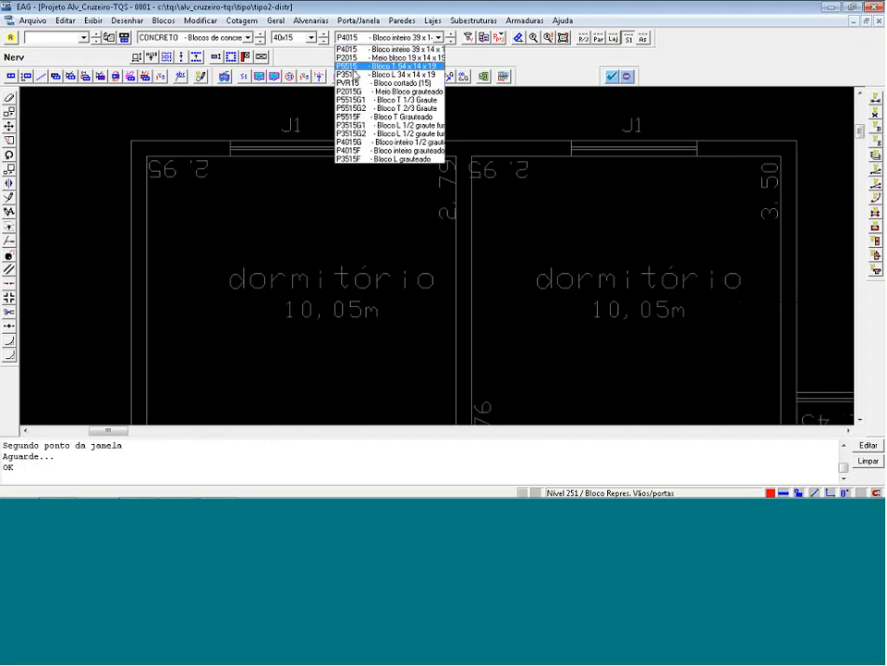
left_click(355, 74)
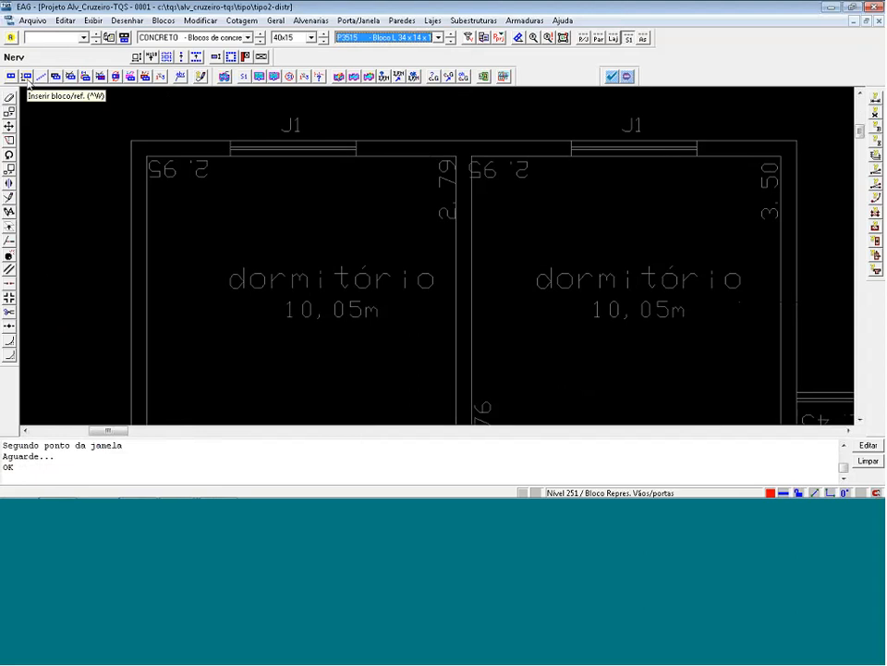
left_click(11, 76)
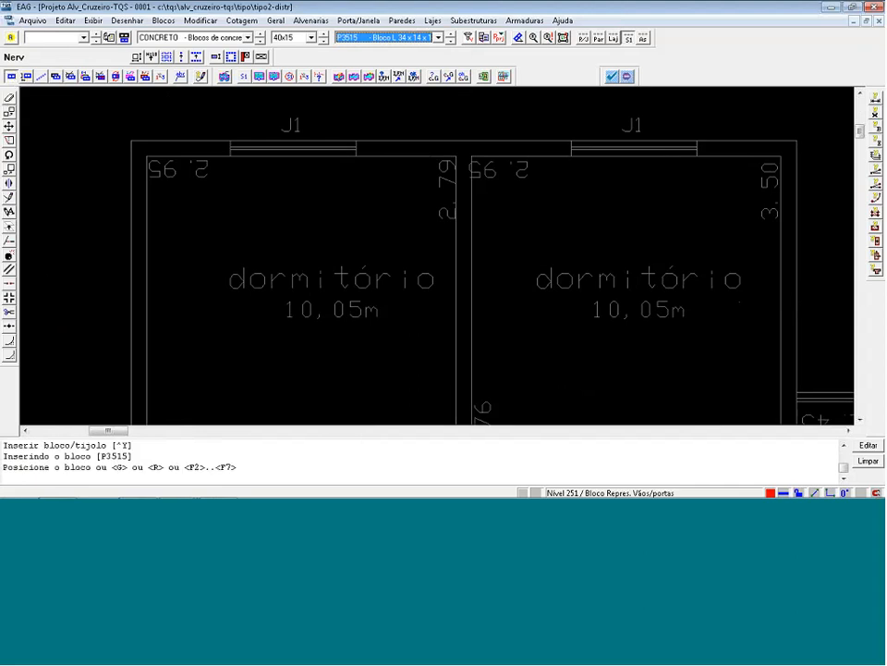
scroll(184, 184, "up", 2)
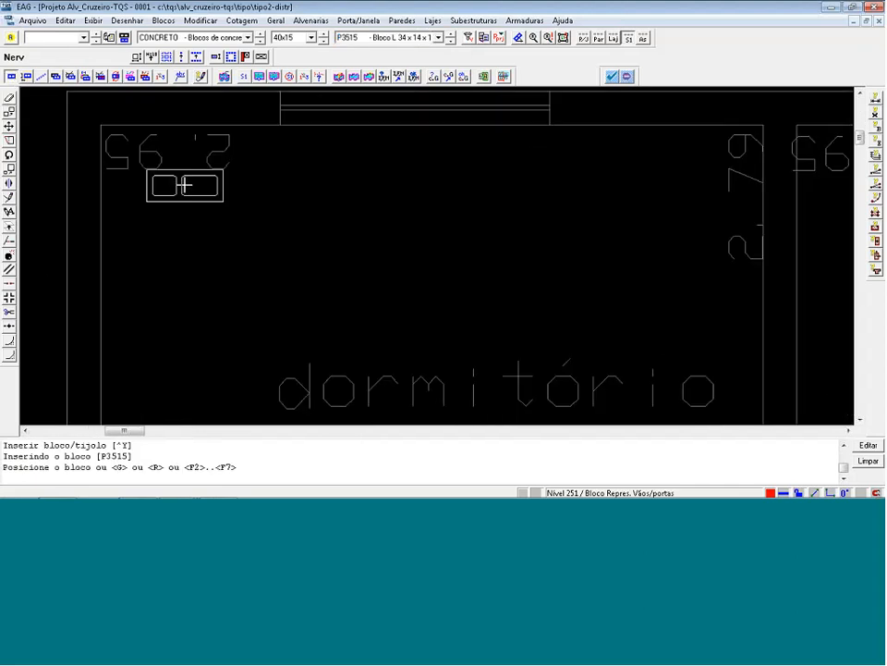
left_click(184, 184)
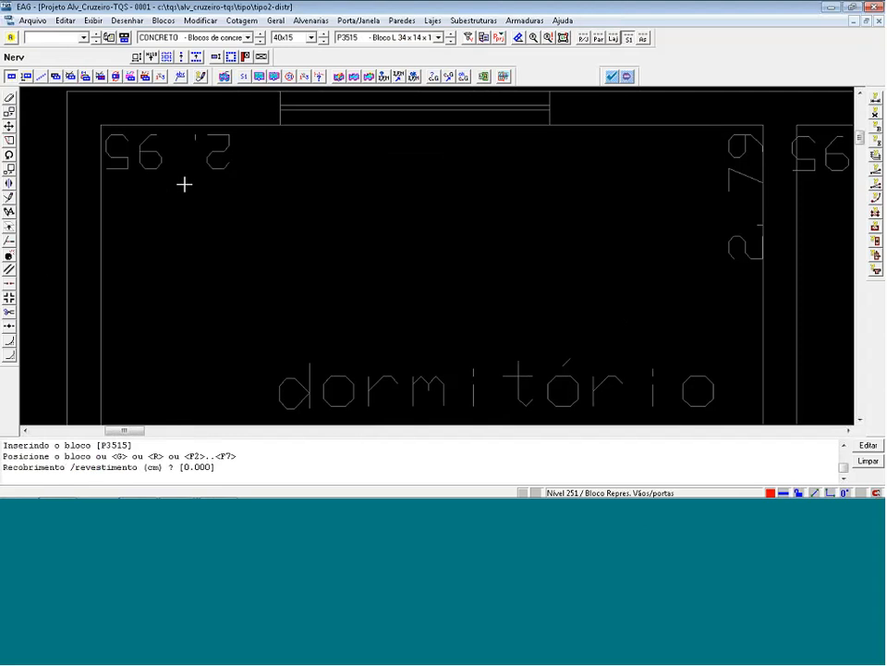
type(".5")
key("Return")
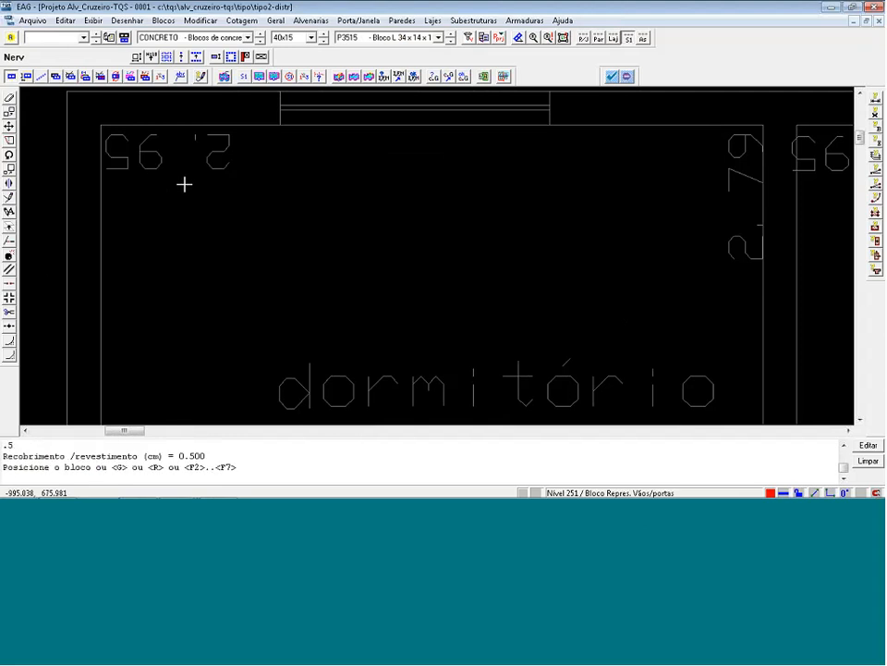
key("r")
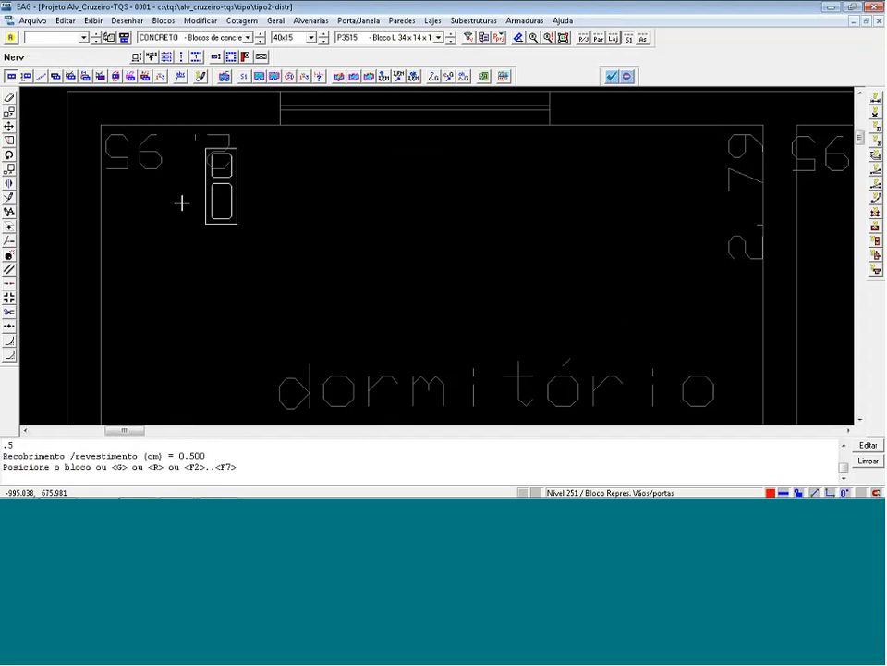
key("r")
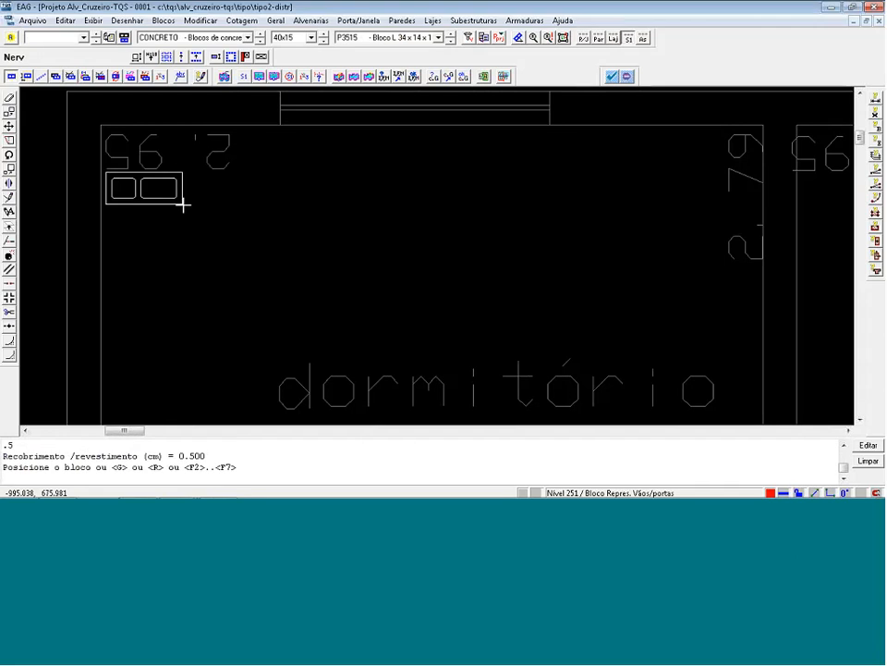
scroll(67, 95, "up", 2)
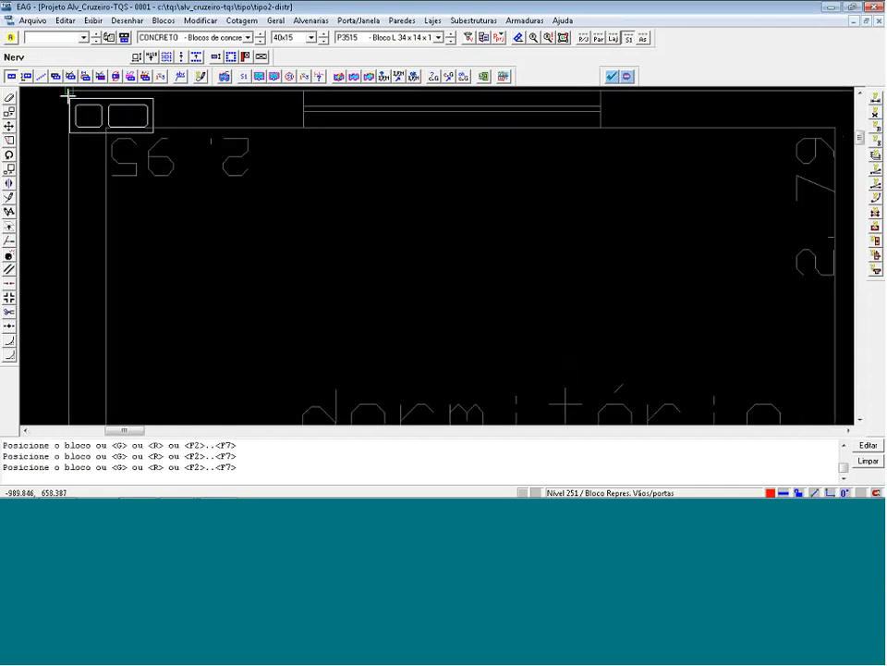
scroll(82, 70, "up", 2)
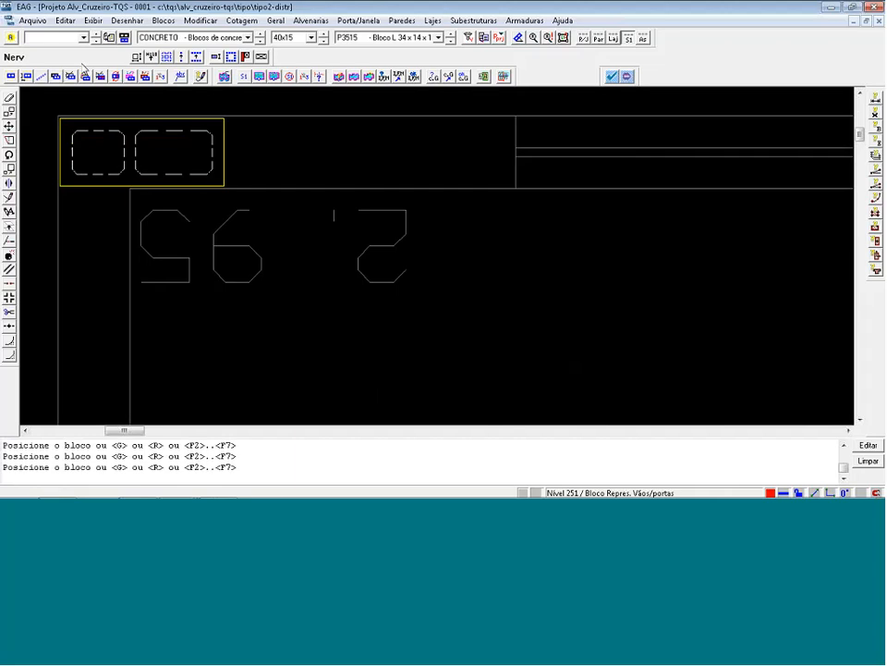
Place four P4015 whole blocks along the dormitório's window wall and two down its outer side wall, continuing from the corner block.
left_click(348, 37)
left_click(347, 49)
left_click(208, 133)
left_click(407, 148)
scroll(141, 146, "down", 2)
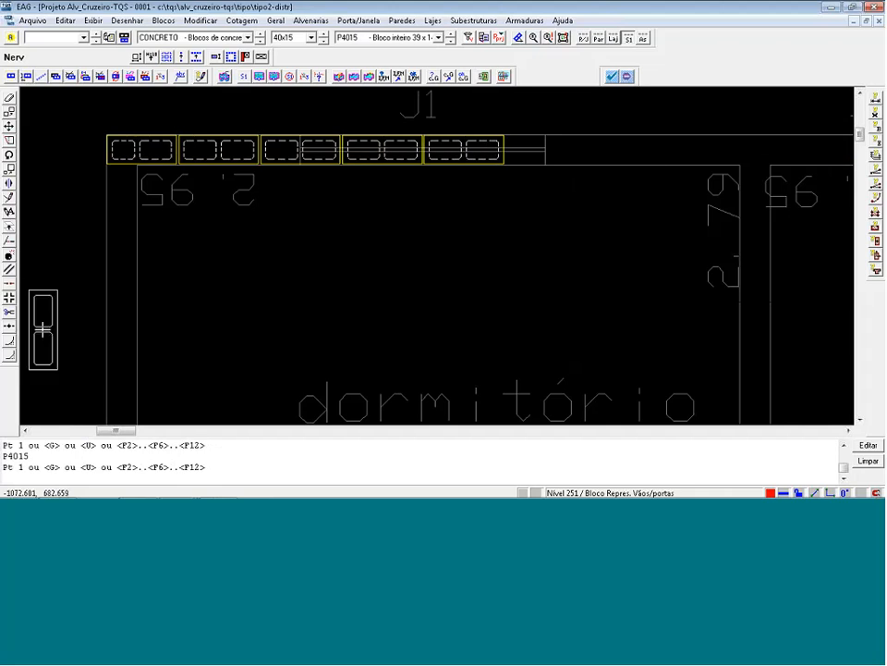
left_click(121, 205)
left_click(121, 287)
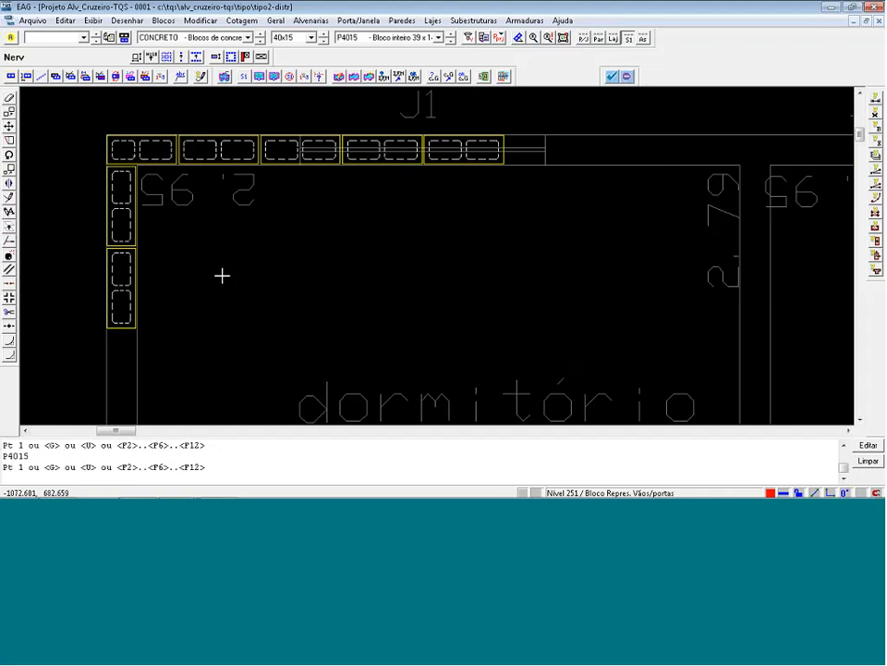
key("Return")
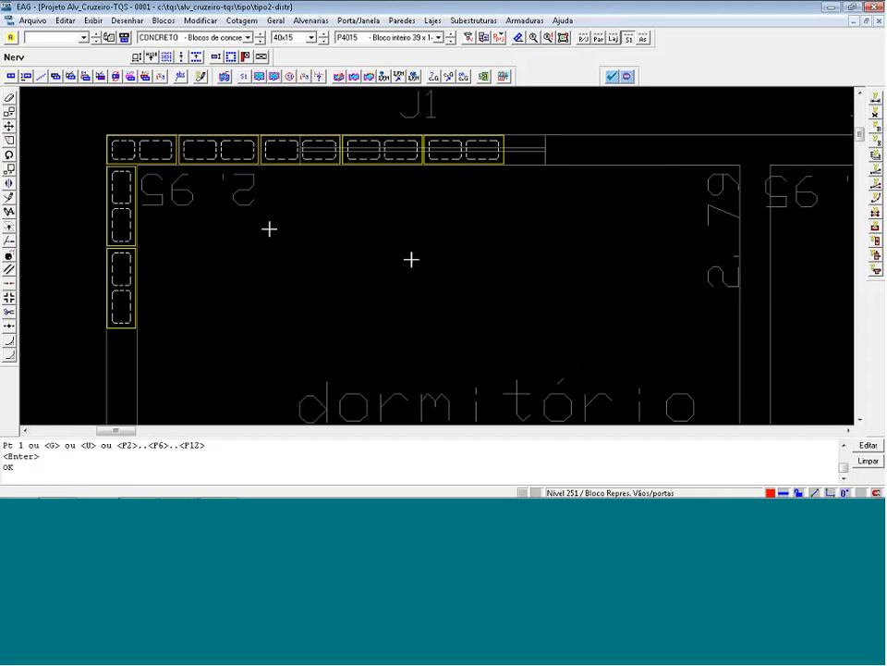
Undo the placement of the masonry blocks along the upper-left dormitório walls.
scroll(258, 214, "down", 2)
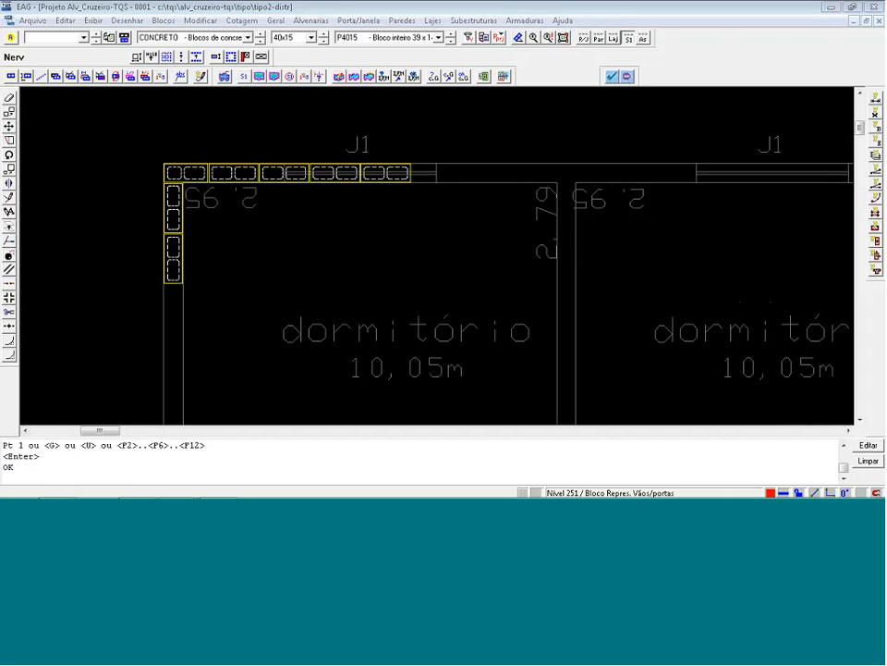
left_click(346, 205)
key("ctrl+z")
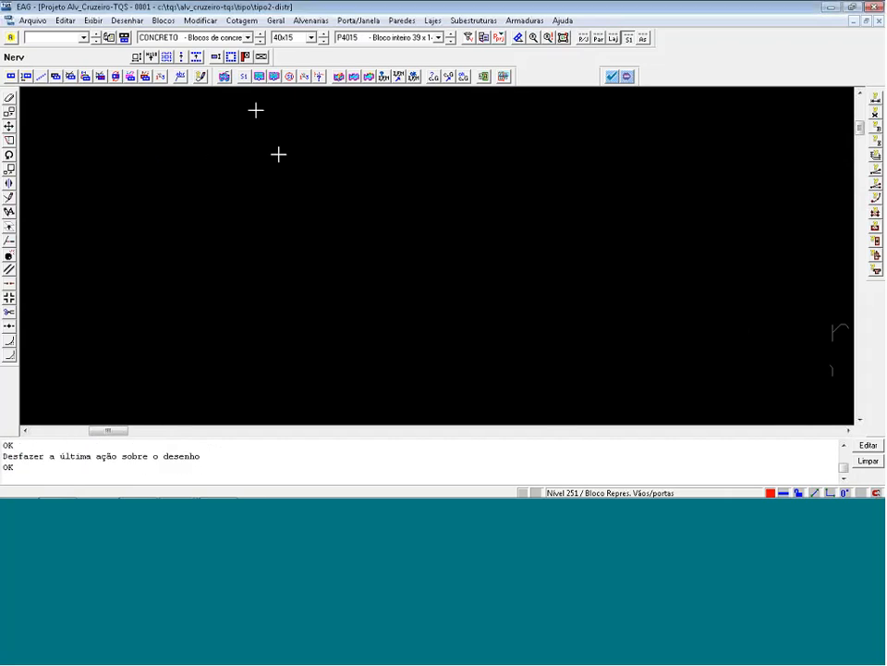
key("shift+F8")
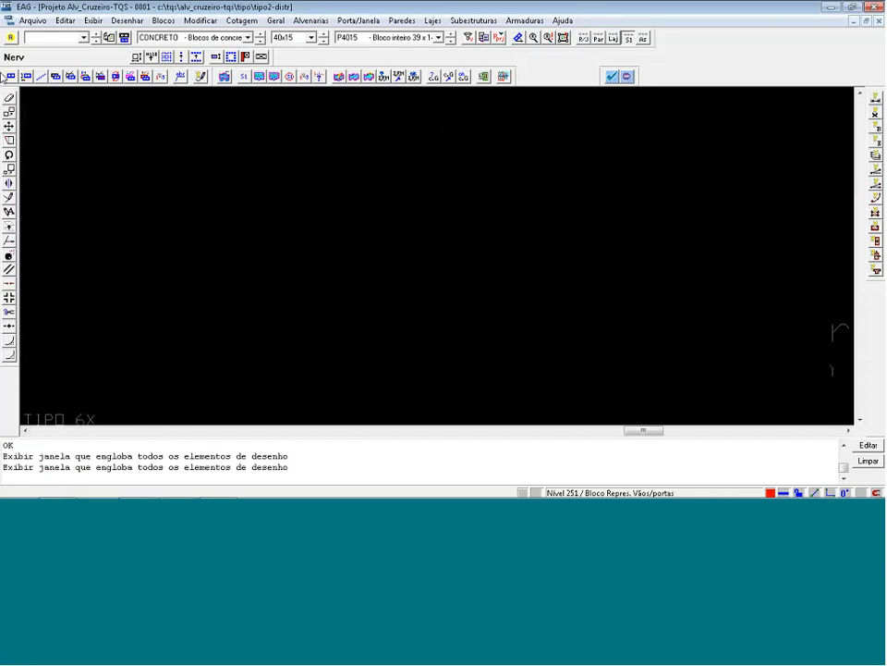
key("F8")
left_click(113, 138)
left_click(293, 262)
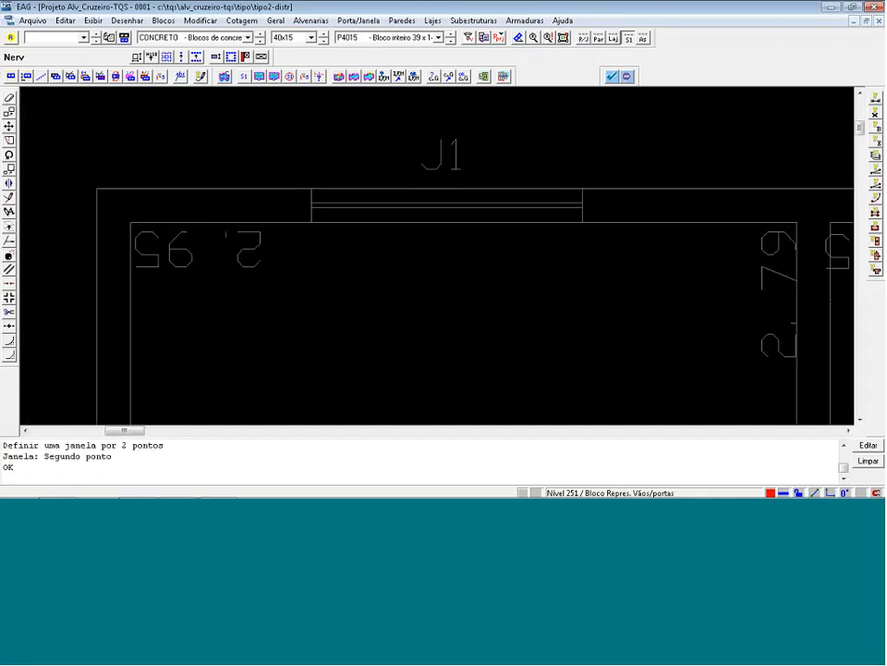
Insert the P3515 corner block of the upper-left dormitório again, using 0.5 cm covering and aligning it with the outer wall lines.
left_click(438, 37)
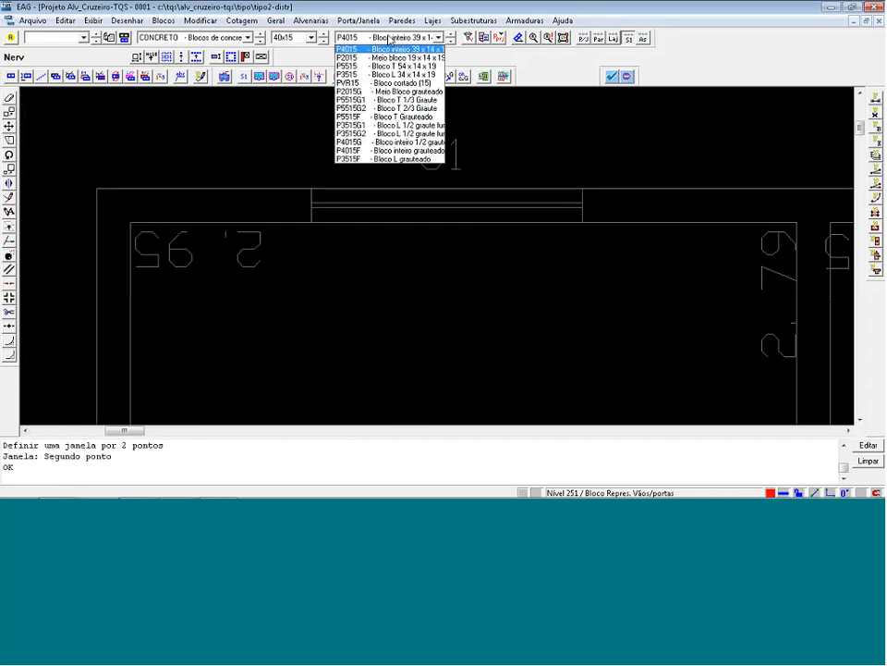
left_click(368, 75)
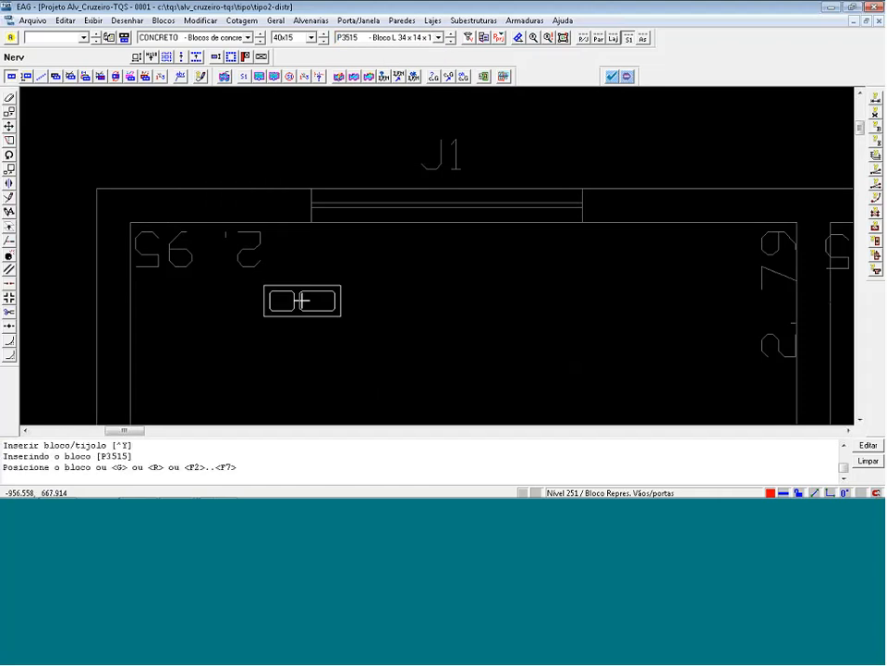
left_click(302, 300)
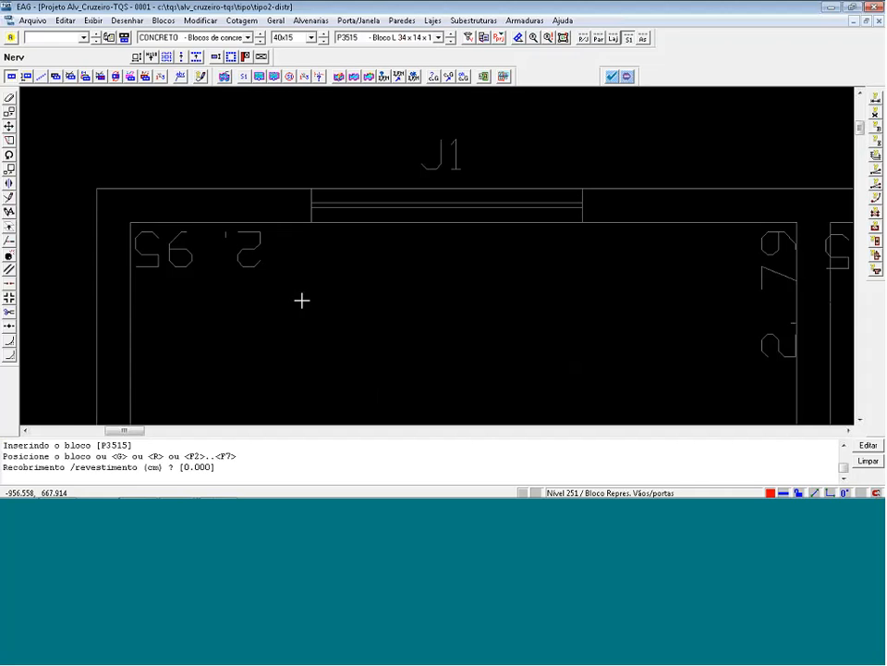
type(".5")
key("Return")
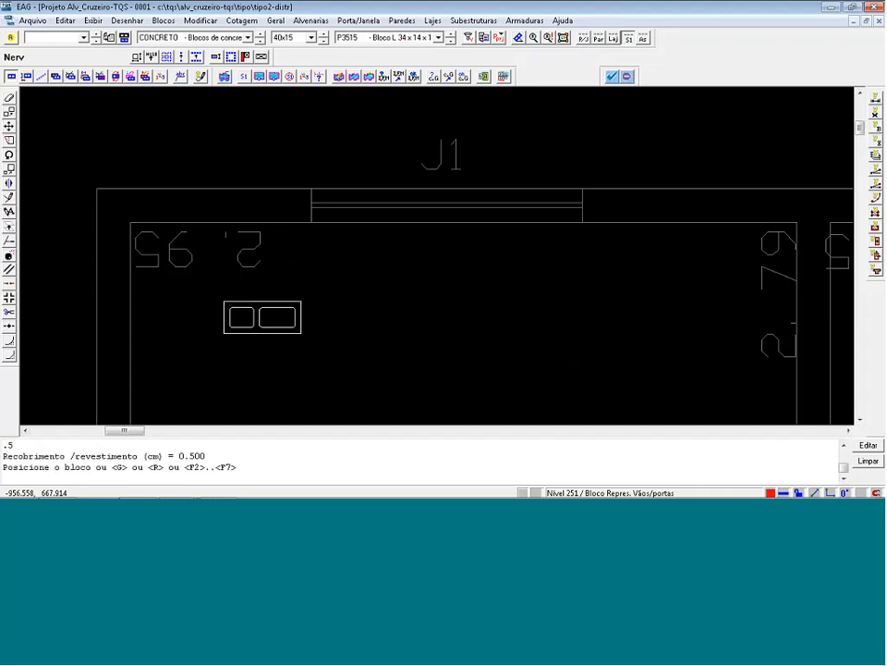
left_click(105, 191)
Place three P4015 whole blocks in line with the corner block along the wall with window J1.
left_click(438, 37)
left_click(357, 55)
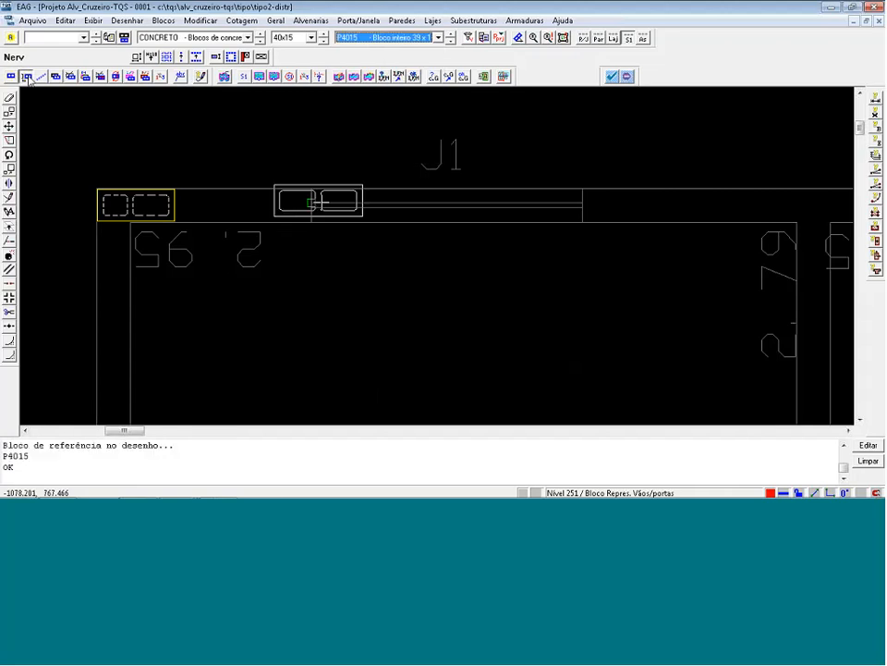
left_click(220, 205)
left_click(311, 204)
left_click(400, 204)
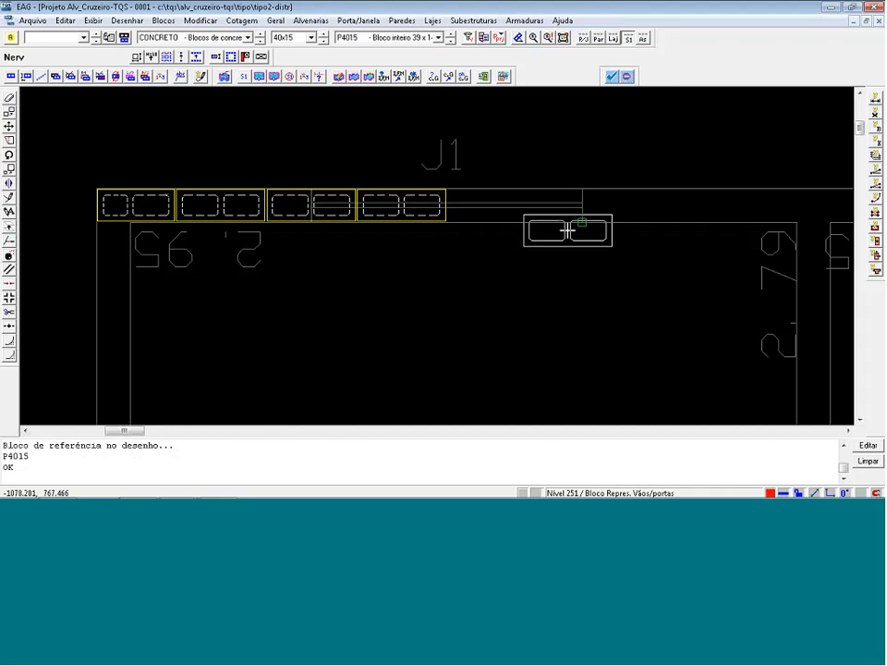
key("Escape")
scroll(453, 196, "down", 1)
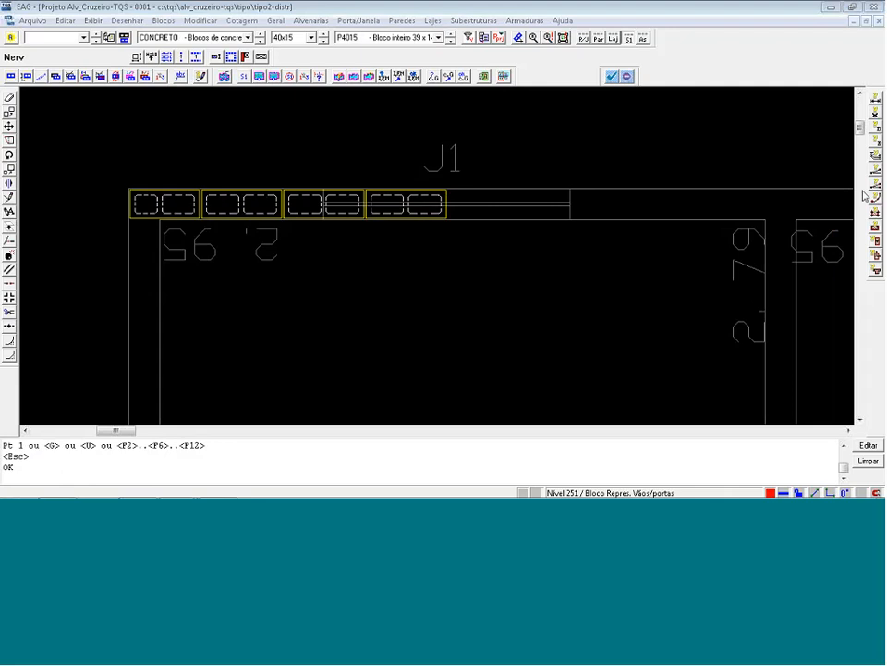
Close the Tipo2-Distr plan without saving and open the Tipo floor's masonry plan for editing.
left_click(873, 6)
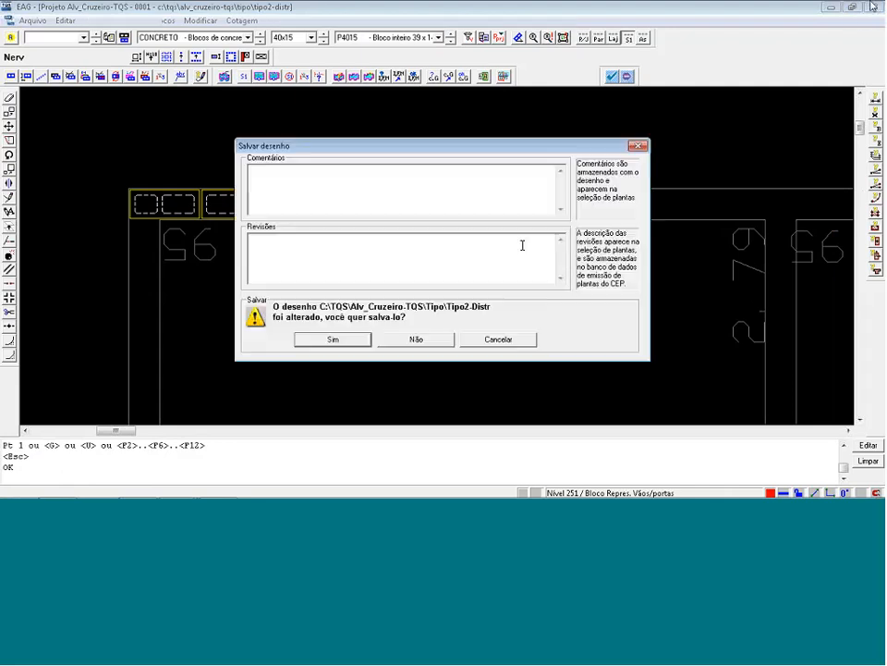
left_click(432, 339)
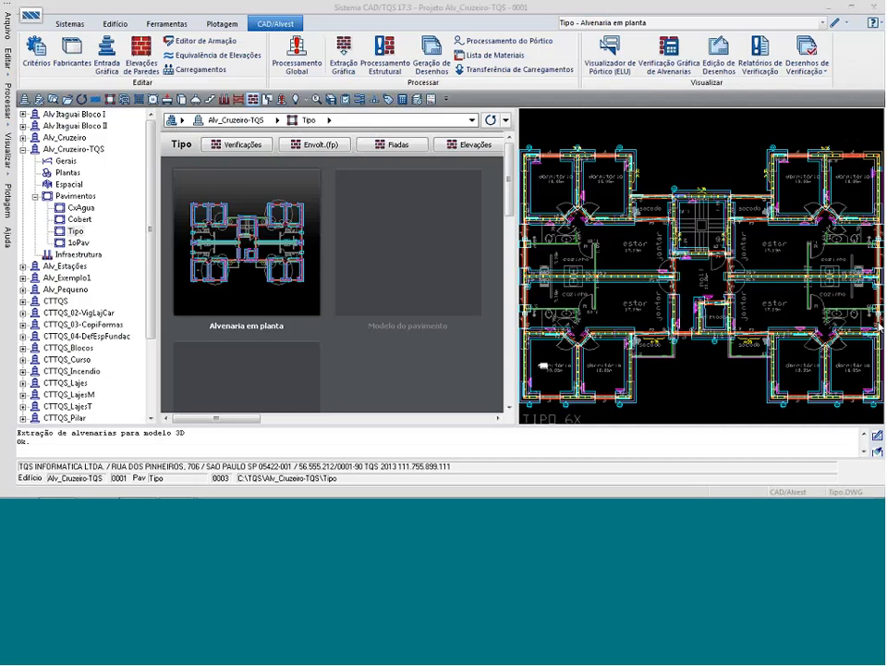
left_click(263, 228)
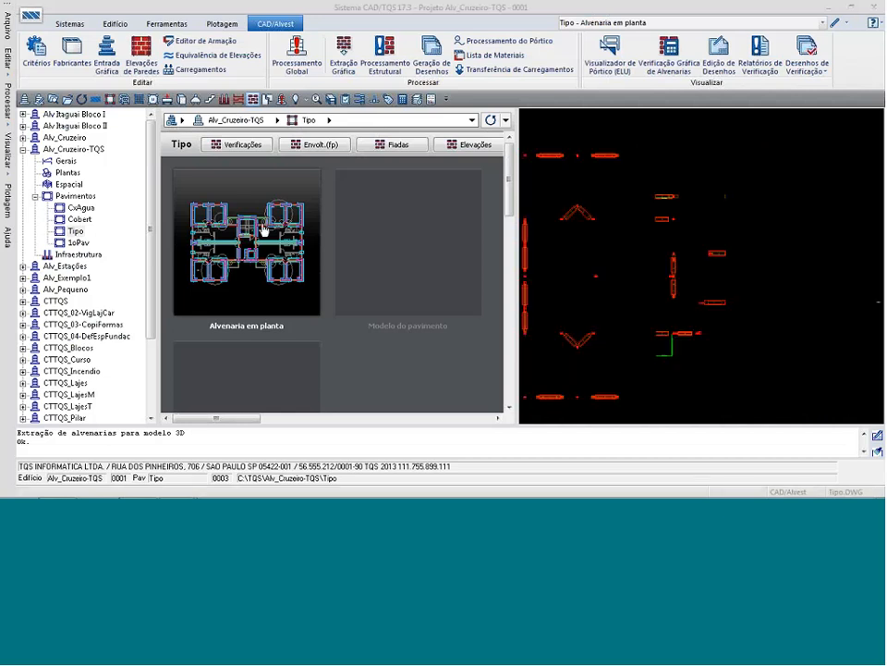
double_click(602, 251)
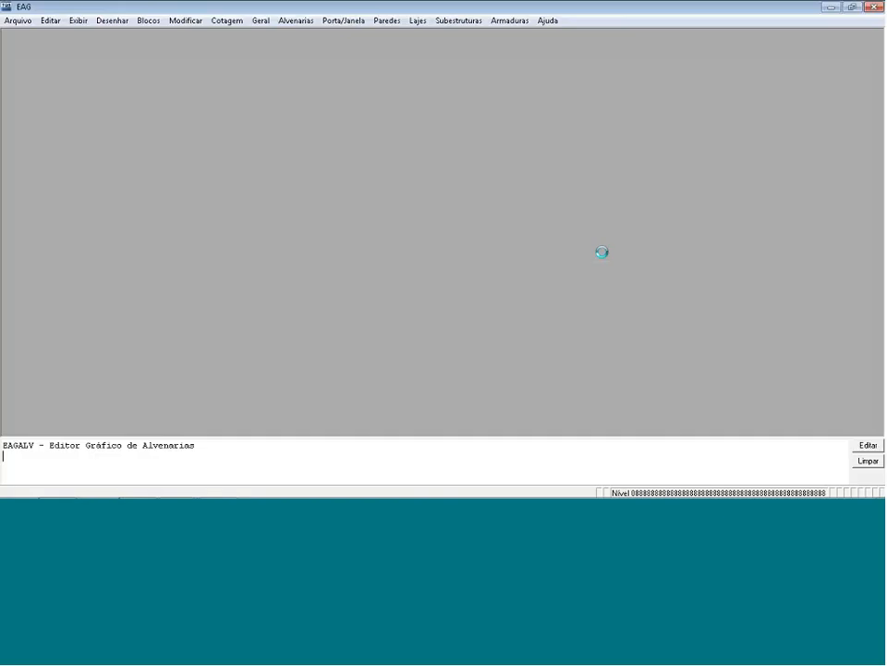
Search the Tipo plan for the text "par", examine the area around the first match, and end the search.
key("ctrl+f")
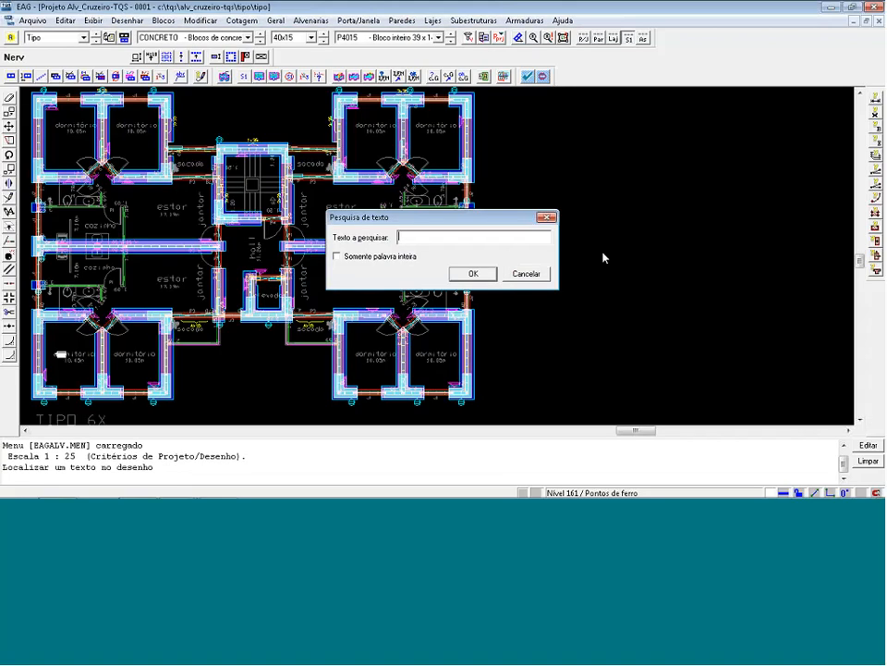
type("par")
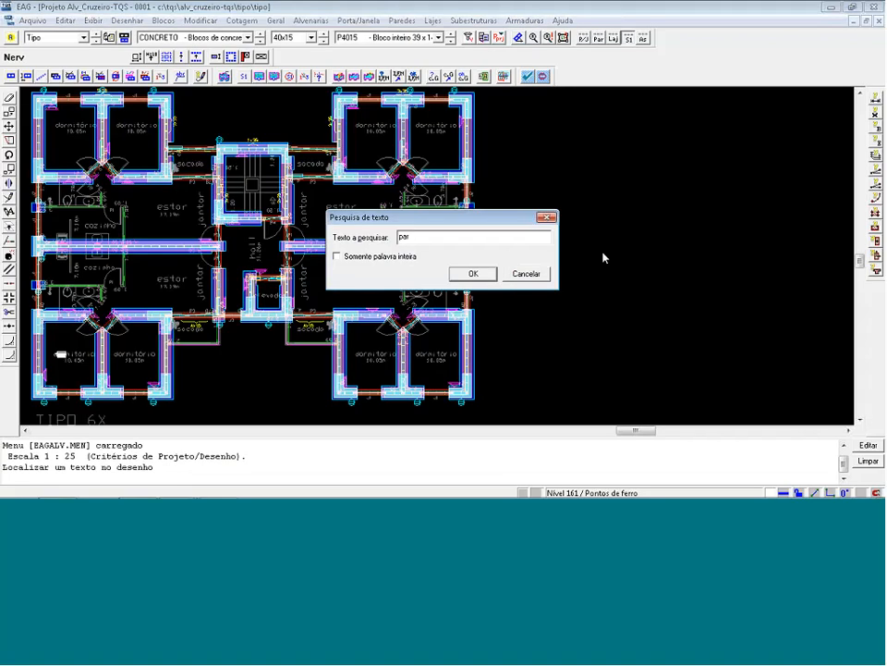
key("Return")
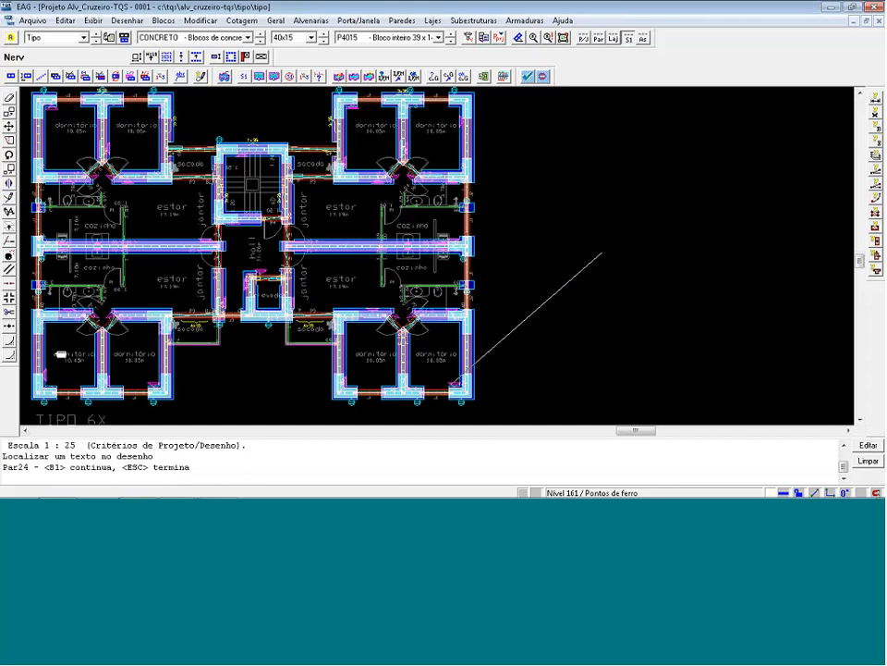
scroll(393, 384, "up", 2)
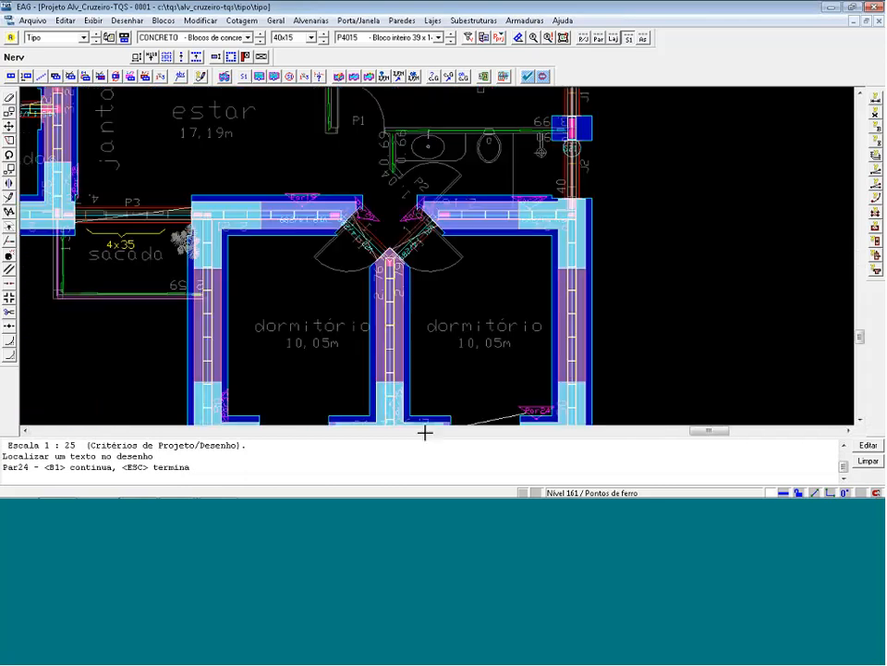
scroll(424, 424, "up", 1)
scroll(368, 221, "down", 2)
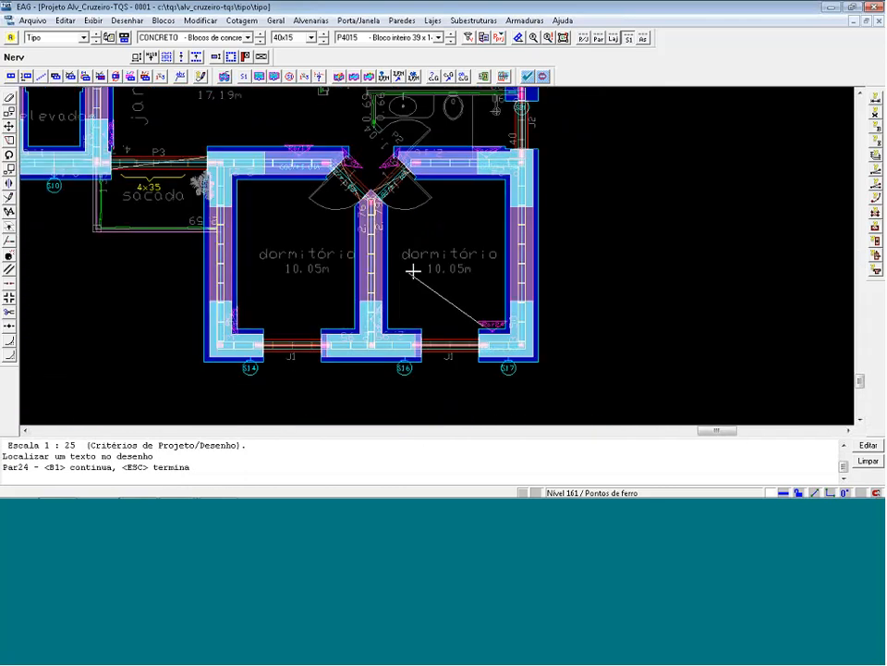
key("Escape")
Show the doors and windows of the Tipo plan, search for wall label Par29, examine the surrounding area, and end the search.
left_click(598, 37)
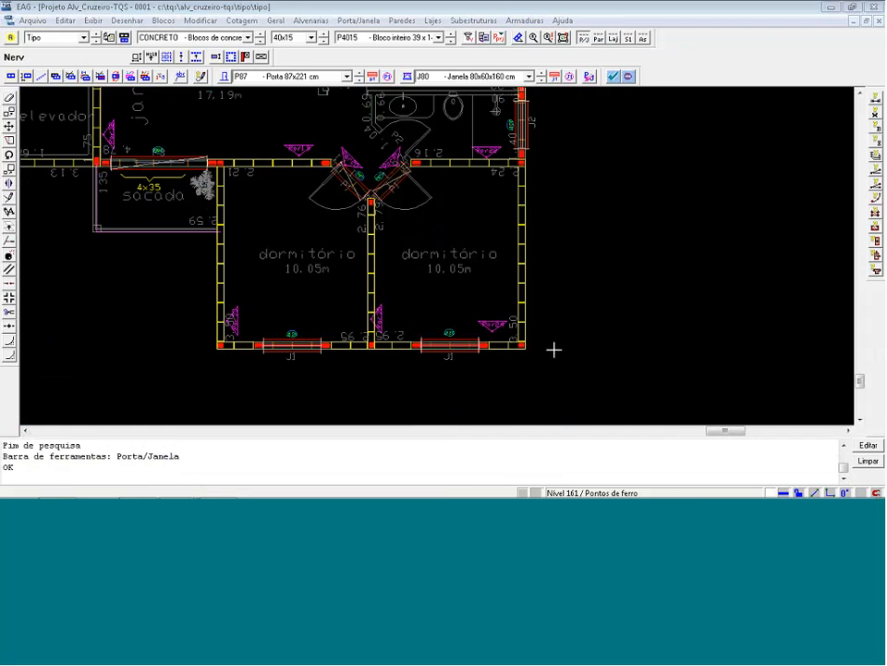
key("ctrl+f")
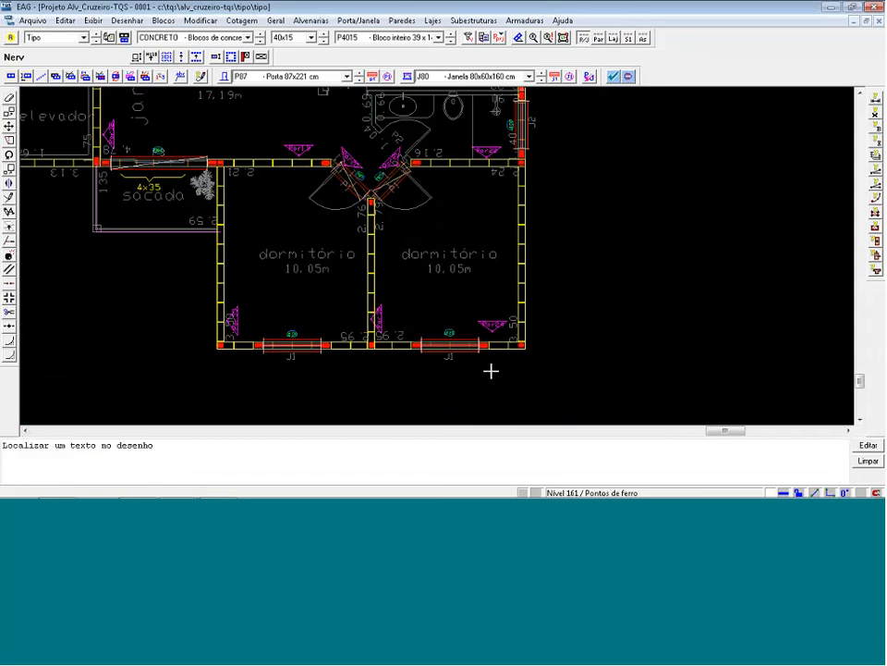
type("pa")
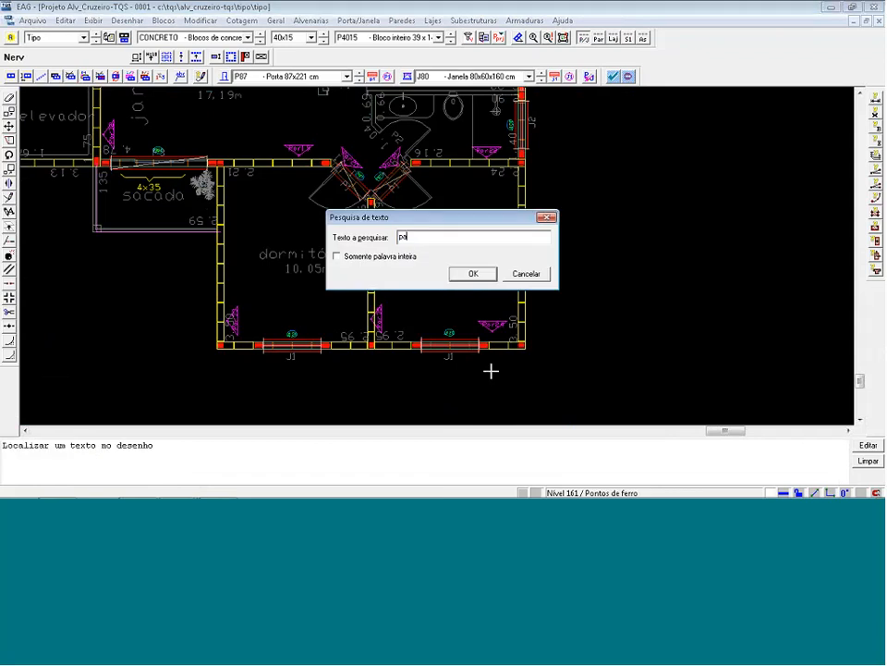
key("Return")
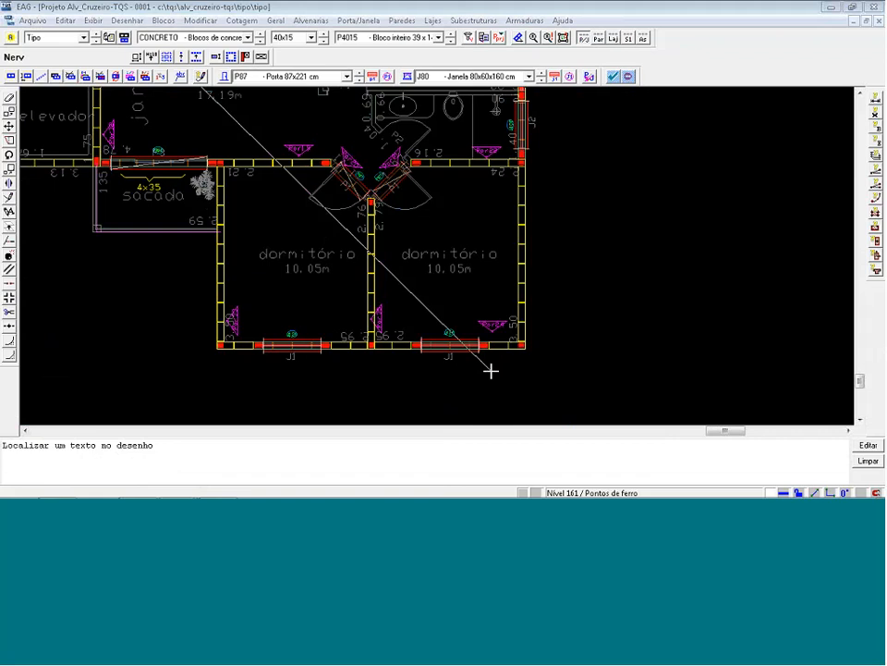
scroll(489, 371, "down", 5)
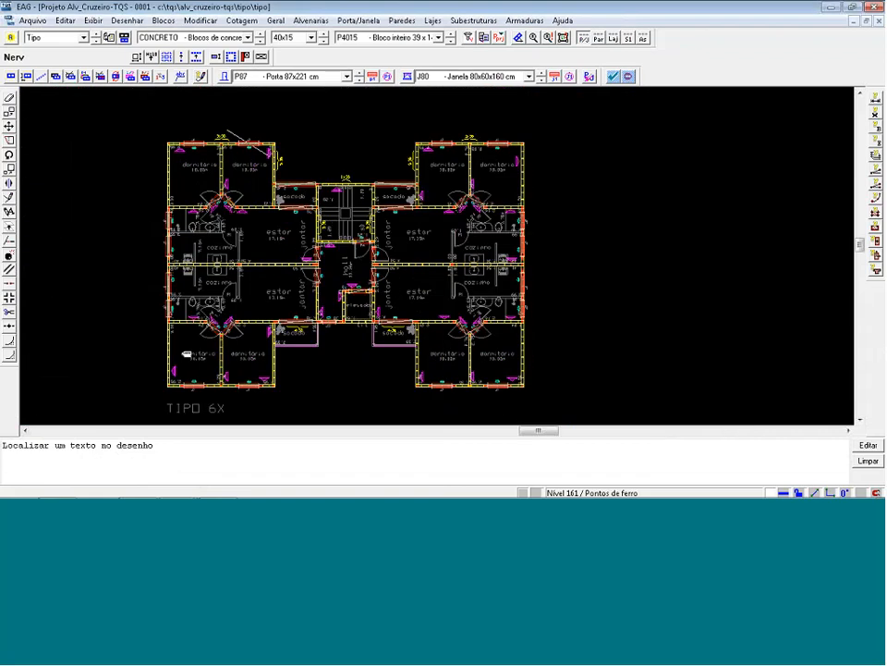
scroll(171, 139, "up", 4)
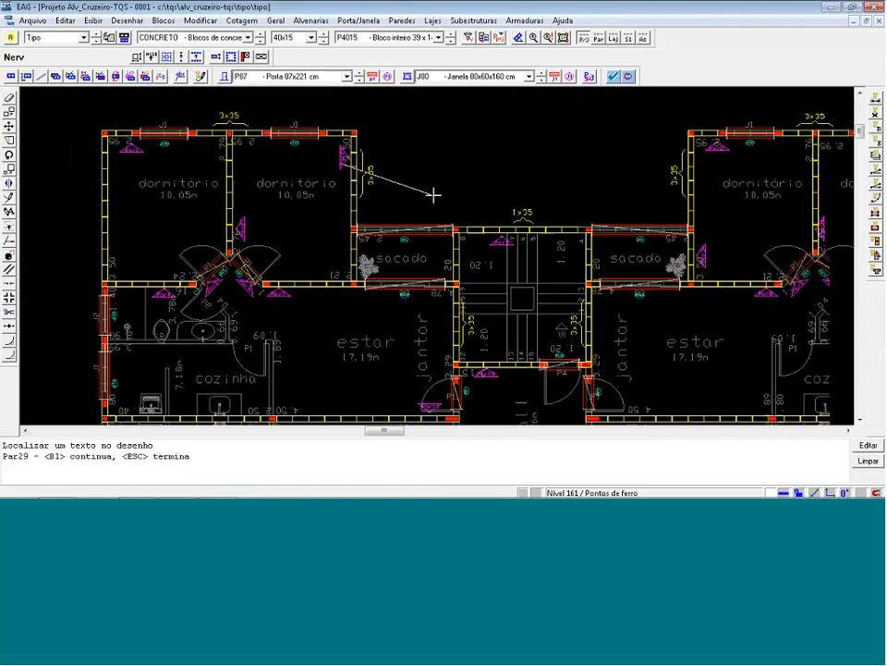
scroll(434, 194, "up", 1)
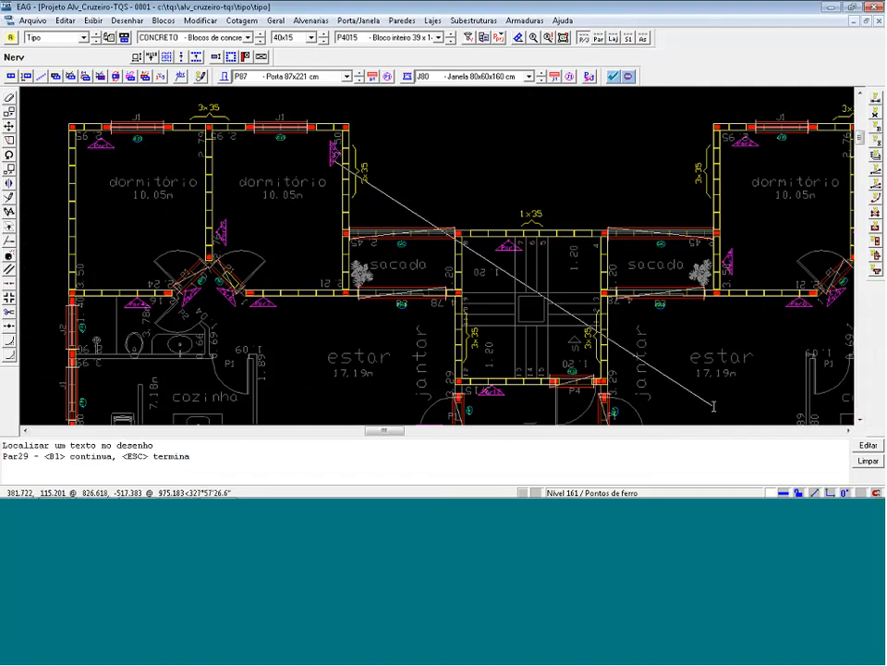
key("Escape")
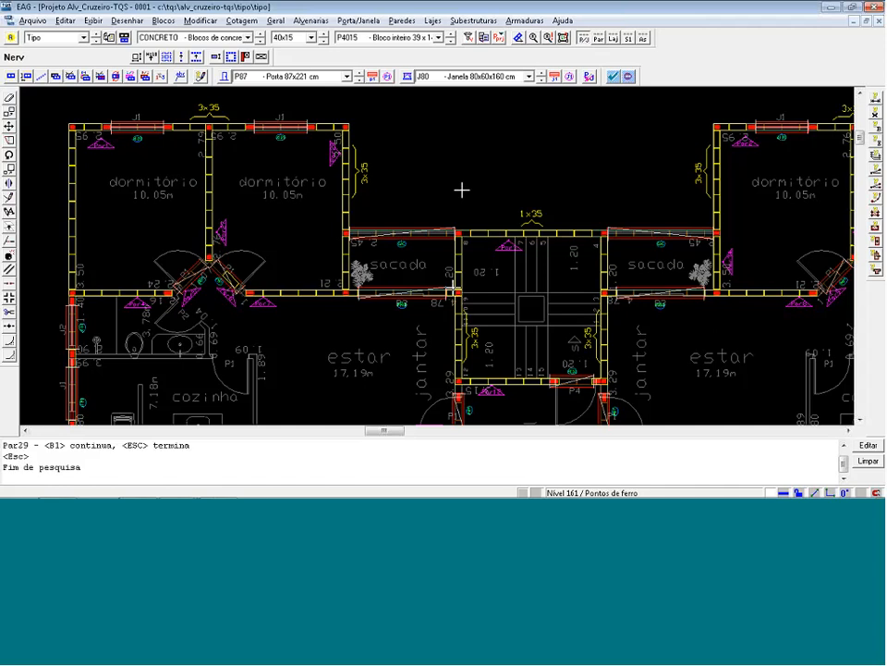
Display the walls of the Tipo plan and open the wall elevation viewer, saving the drawing and updating the elevations.
left_click(599, 38)
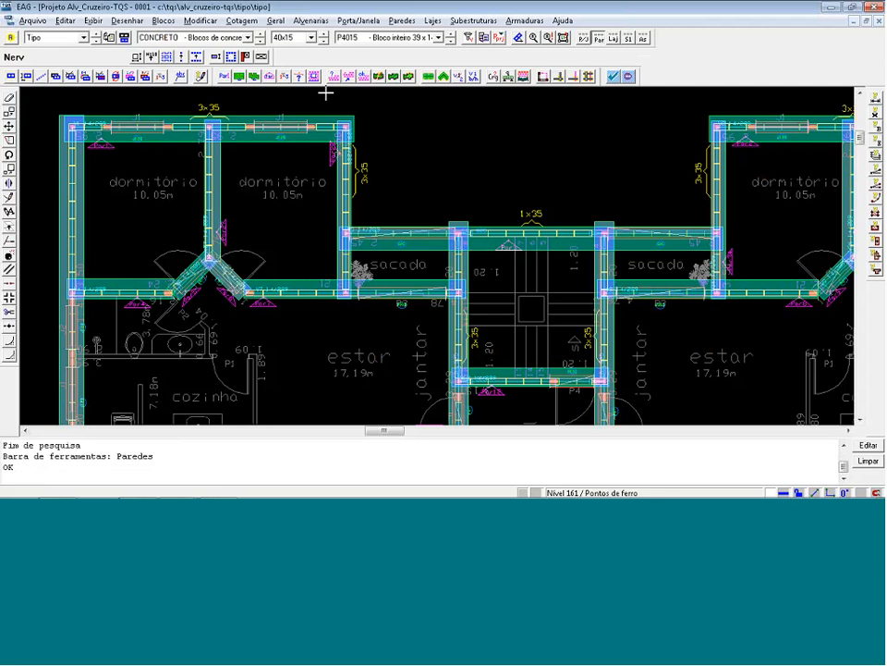
left_click(316, 78)
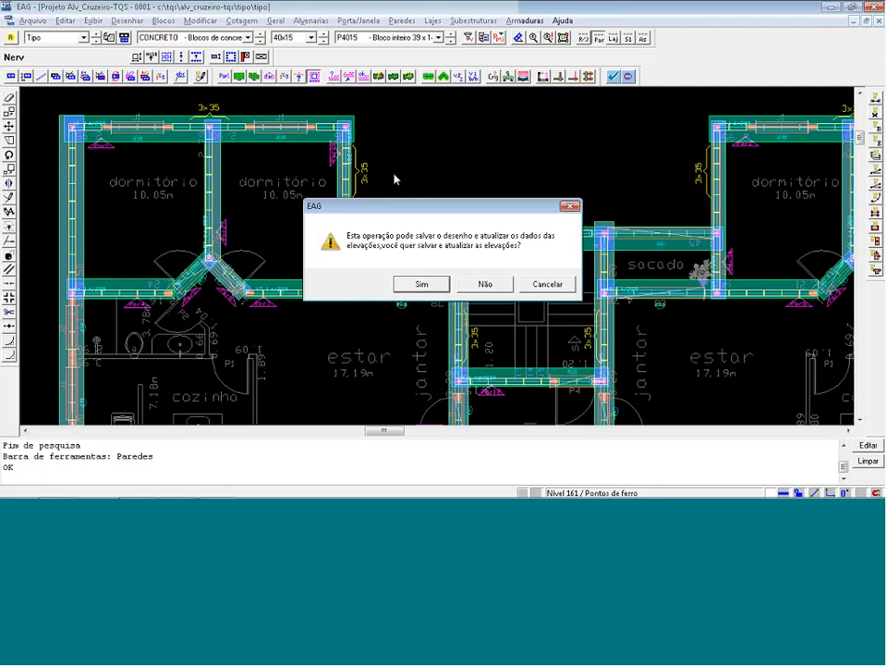
left_click(436, 286)
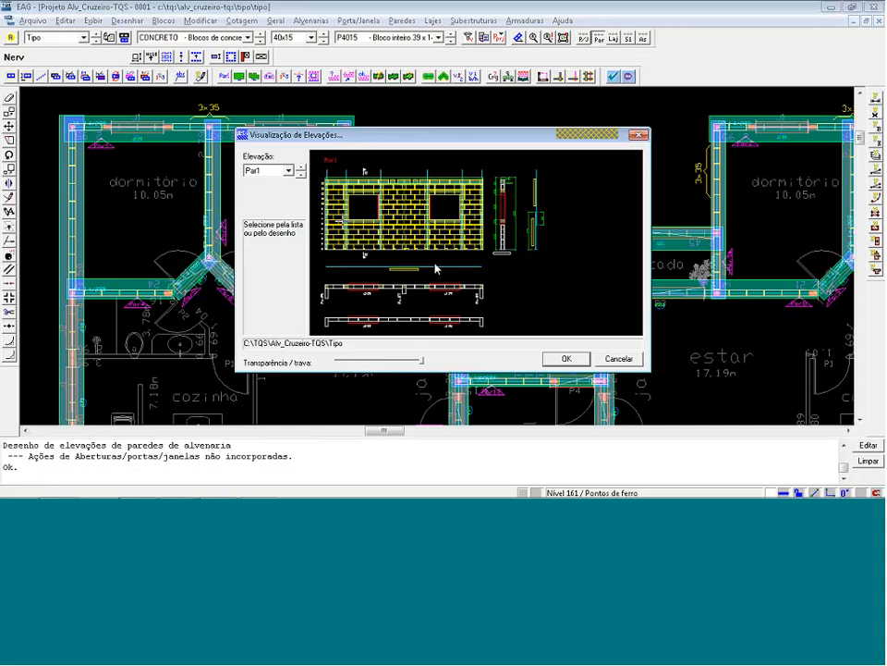
Display the elevation of wall Par3, examine the blocks around its first opening up close, and close the viewer.
left_click(289, 171)
left_click(264, 200)
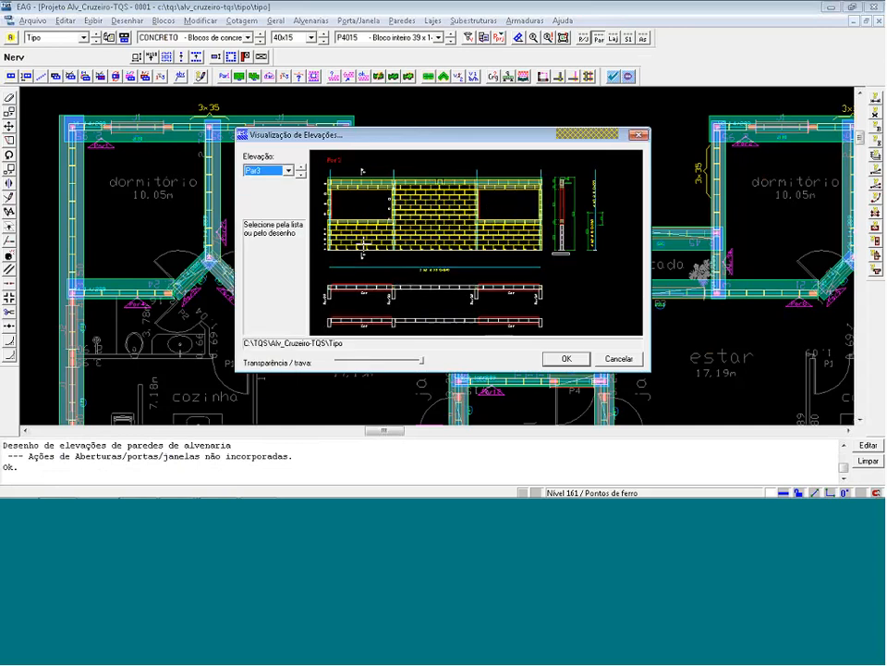
scroll(315, 182, "up", 2)
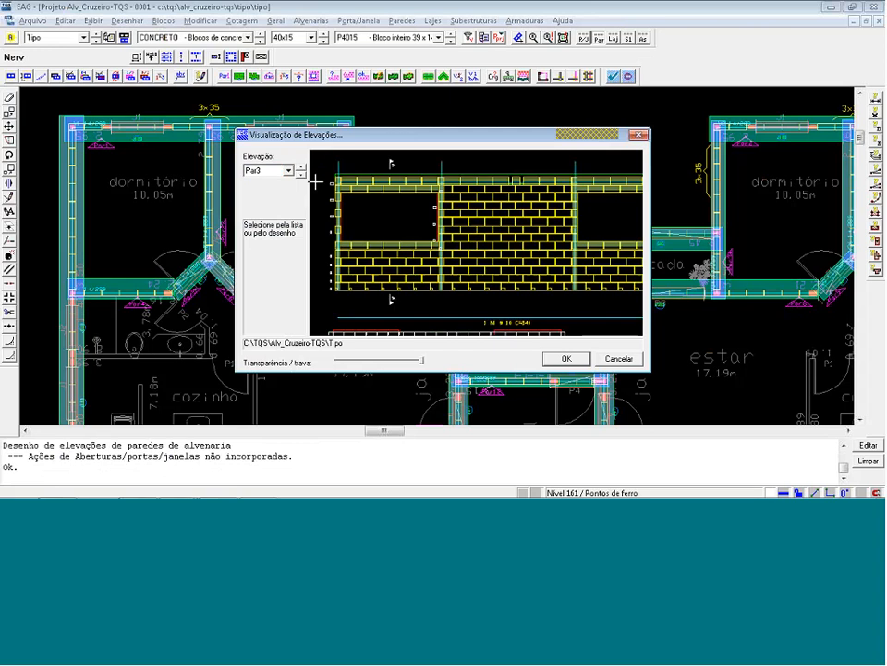
scroll(316, 181, "up", 1)
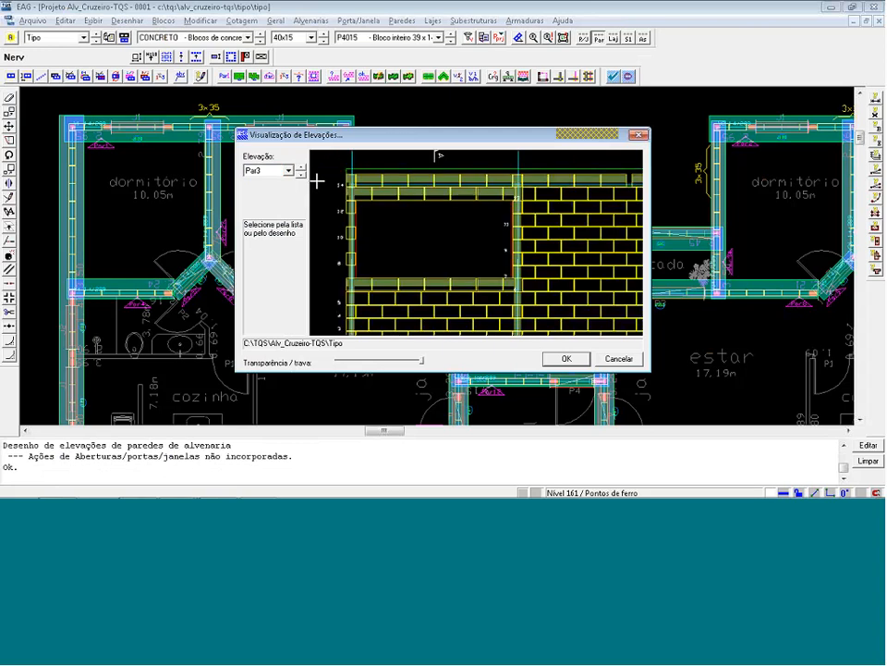
scroll(342, 248, "up", 1)
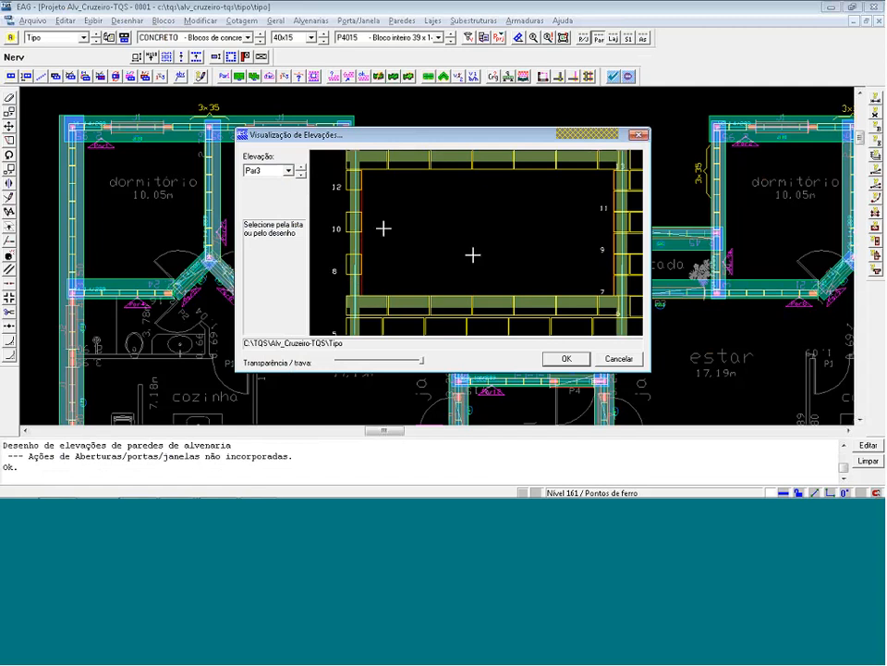
left_click(623, 357)
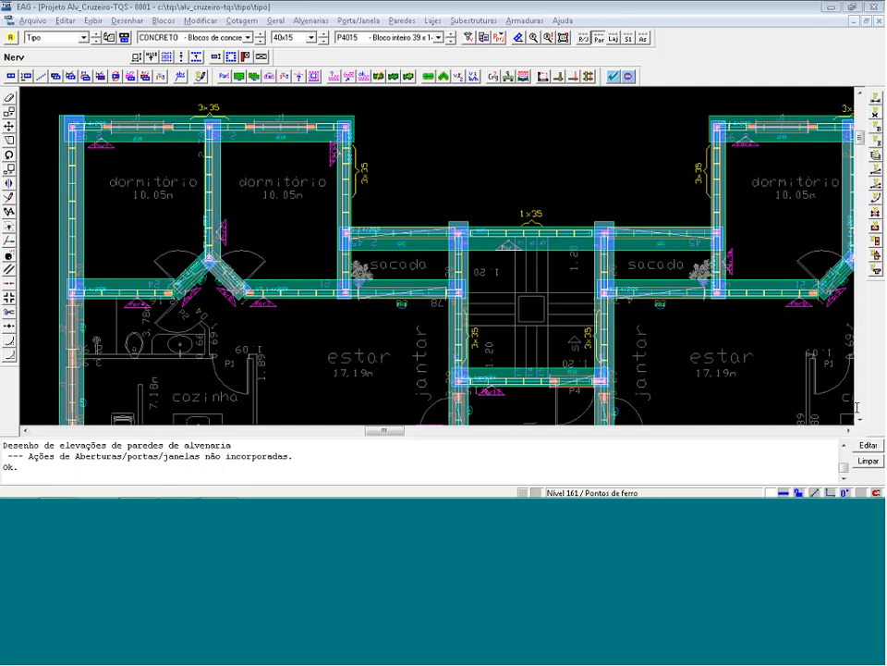
Display the slabs of the Tipo plan and examine the slab data in the upper dormitórios, the sacada, and around the stairwell.
left_click(616, 40)
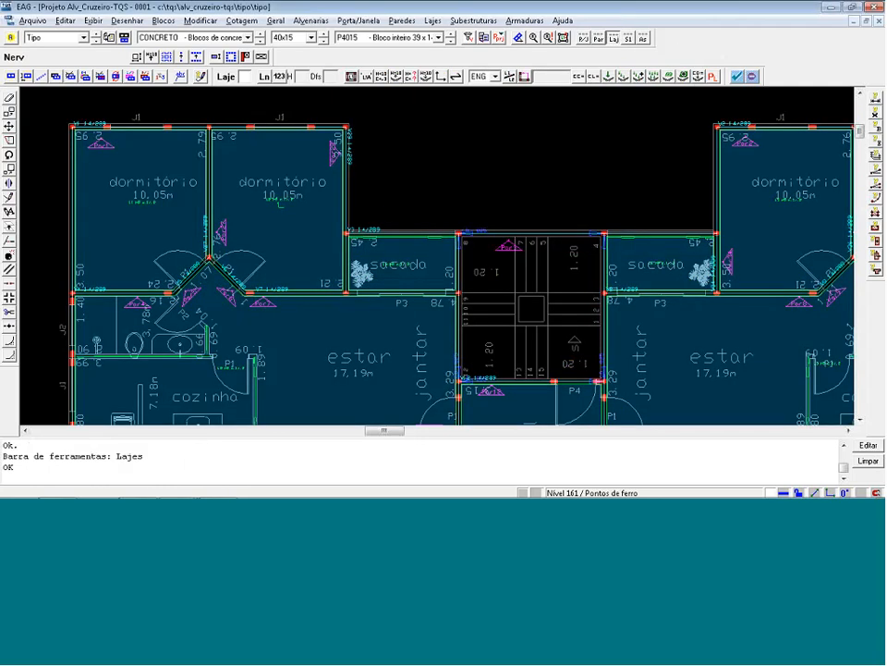
scroll(90, 195, "up", 1)
scroll(90, 193, "up", 3)
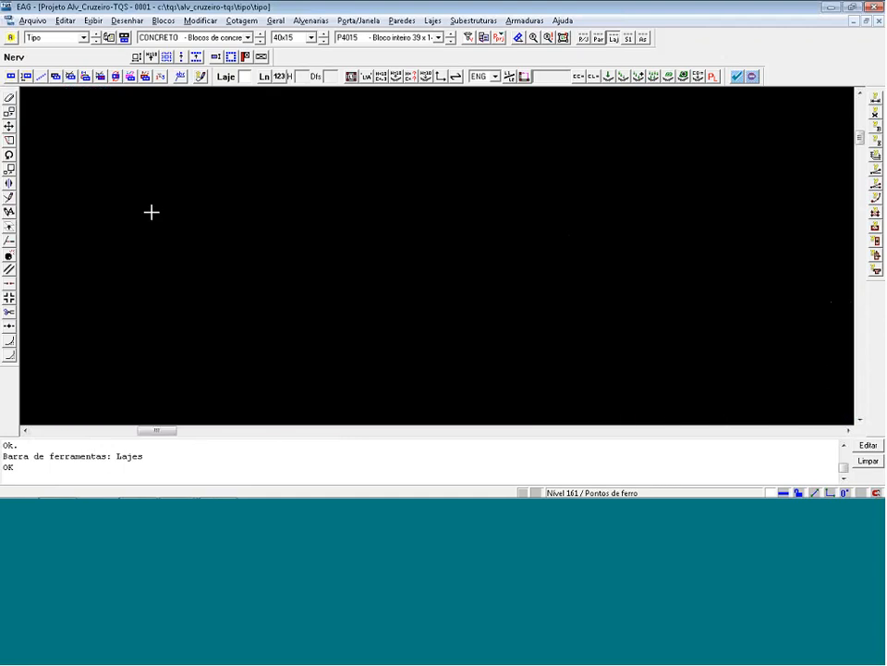
scroll(218, 344, "up", 1)
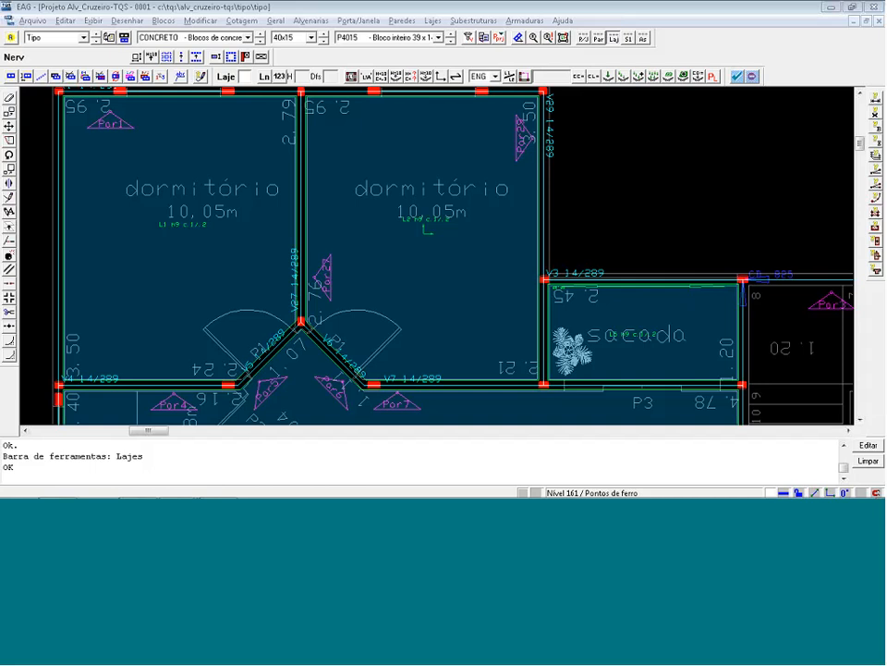
left_click_drag(527, 257, 353, 208)
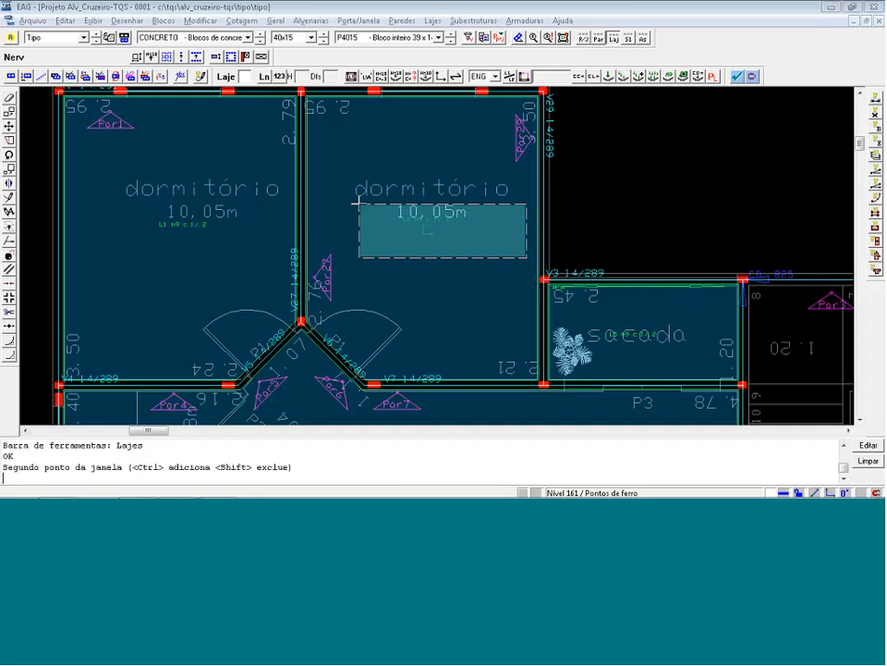
scroll(357, 191, "down", 2)
scroll(347, 196, "down", 3)
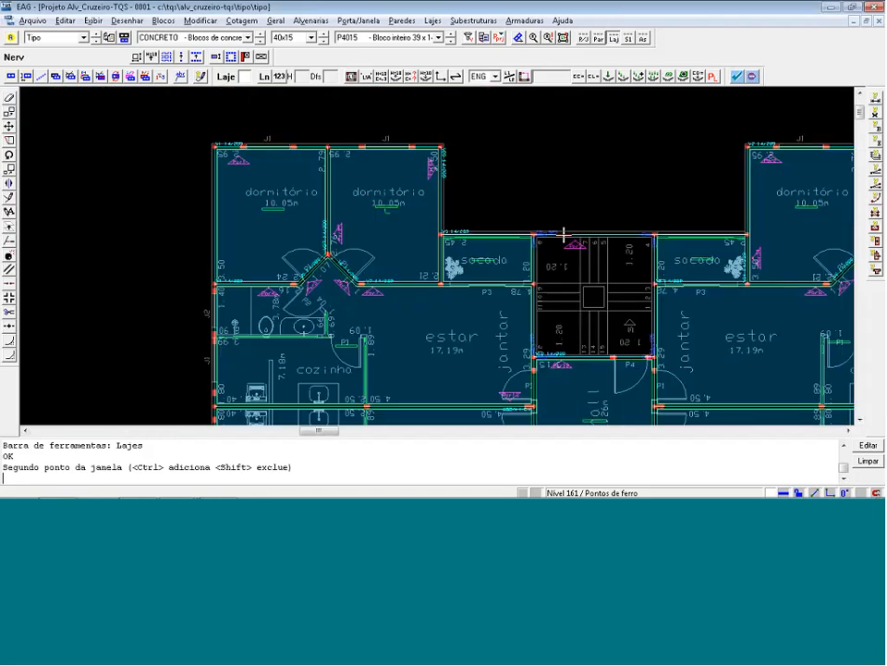
scroll(490, 276, "down", 2)
scroll(631, 254, "up", 3)
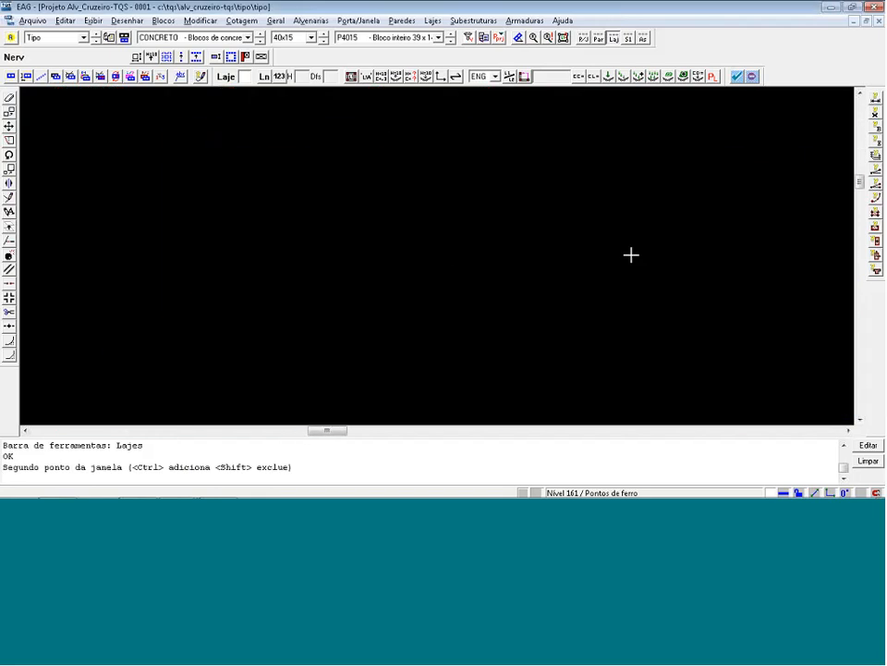
scroll(392, 246, "up", 3)
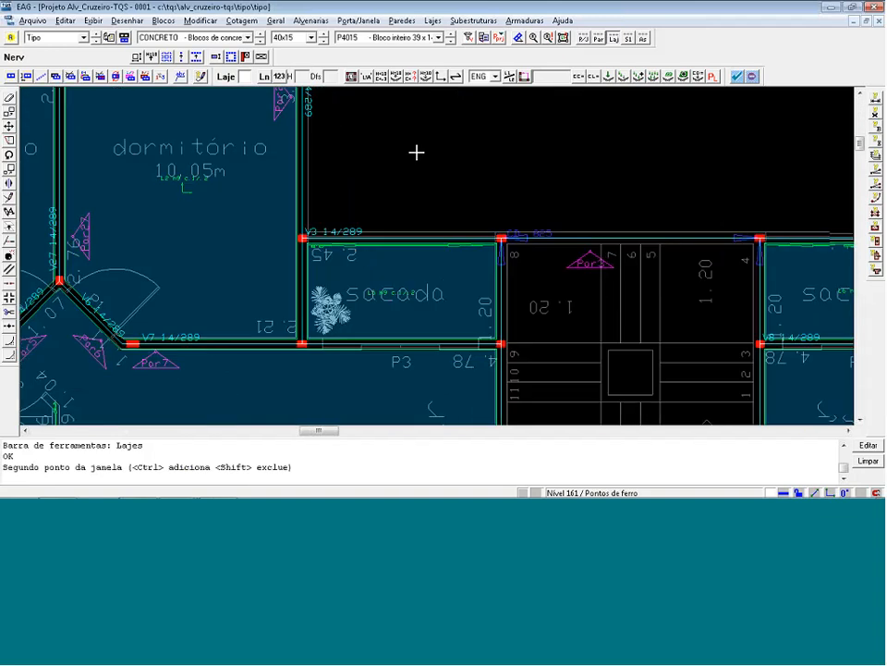
Switch to the CAD/TQS manager, review the list of Tipo masonry plans, choose the Tipo plan, and return to the editor.
key("alt+Tab")
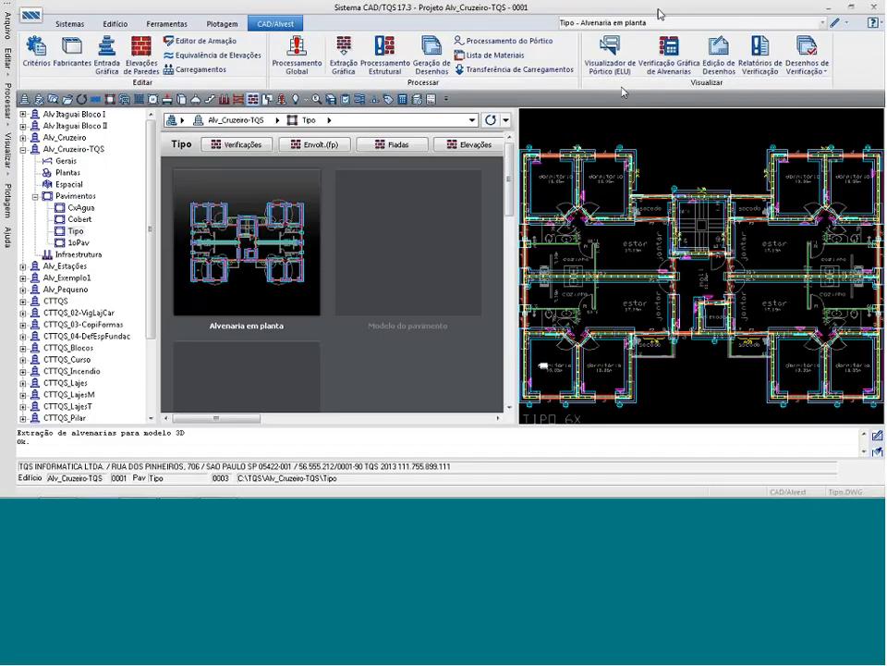
left_click(655, 23)
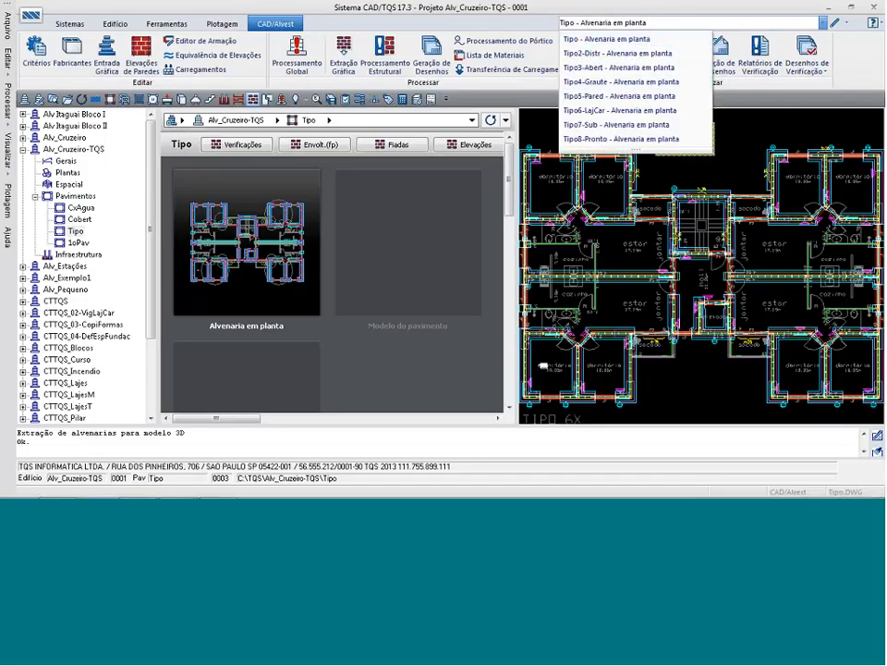
left_click(666, 22)
left_click(669, 24)
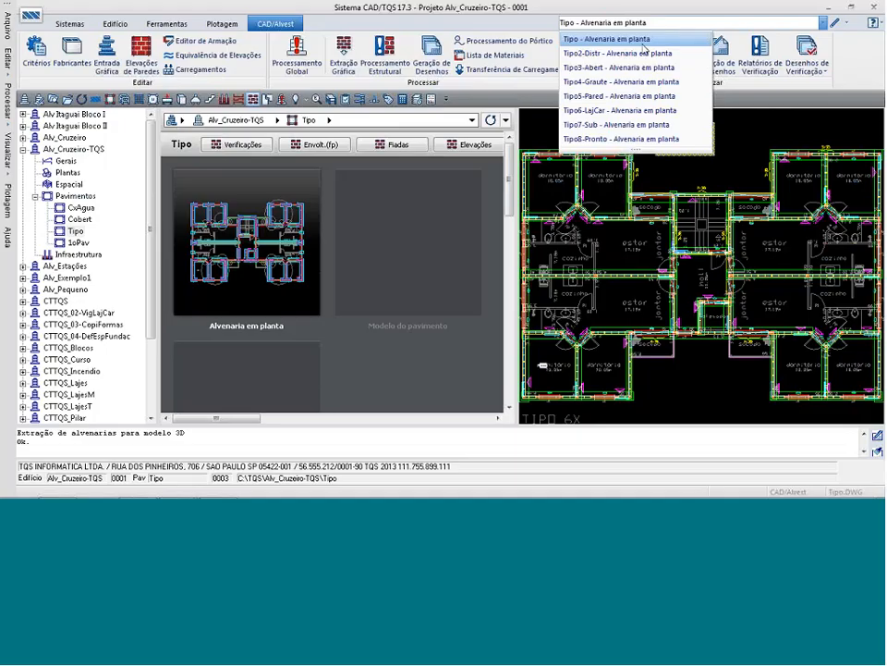
left_click(643, 45)
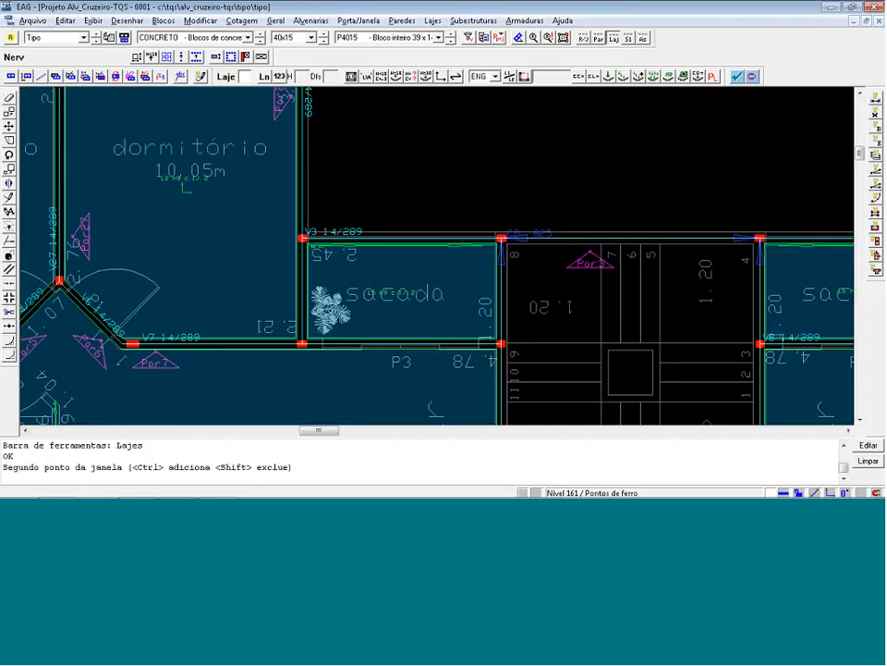
Switch the plan back to the wall display and reopen the elevation viewer, saving the drawing and updating the elevations.
left_click(600, 38)
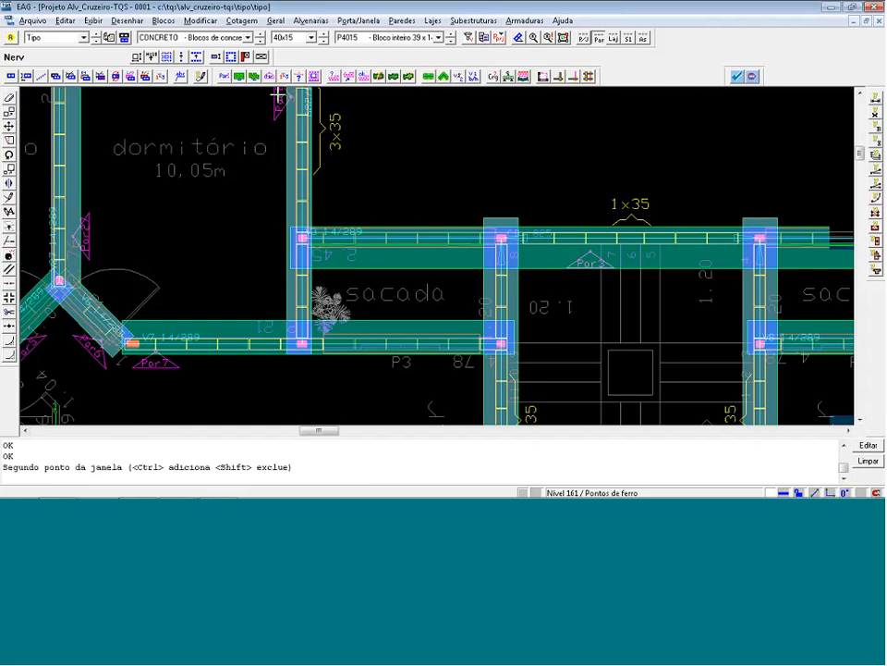
left_click(315, 77)
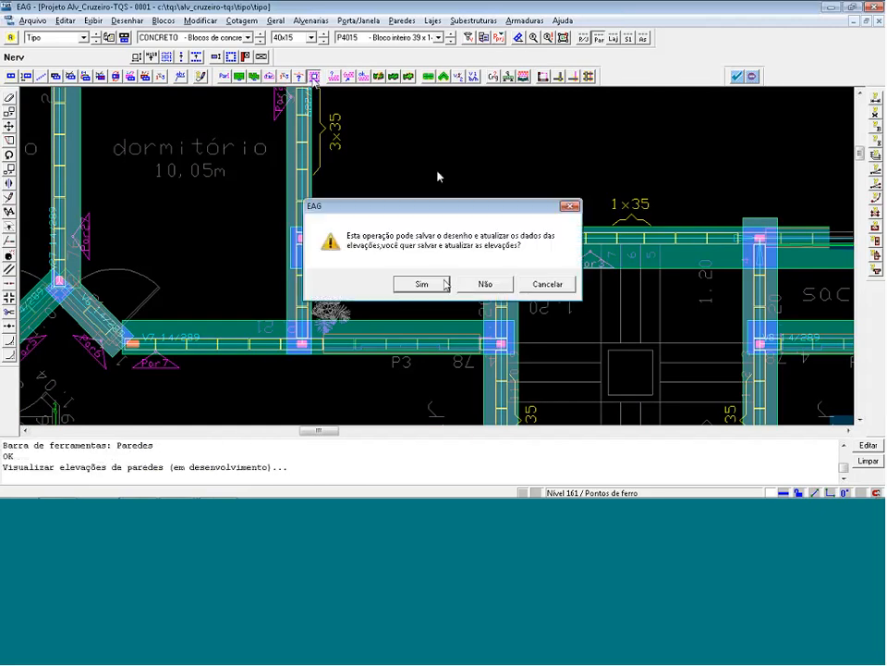
left_click(443, 284)
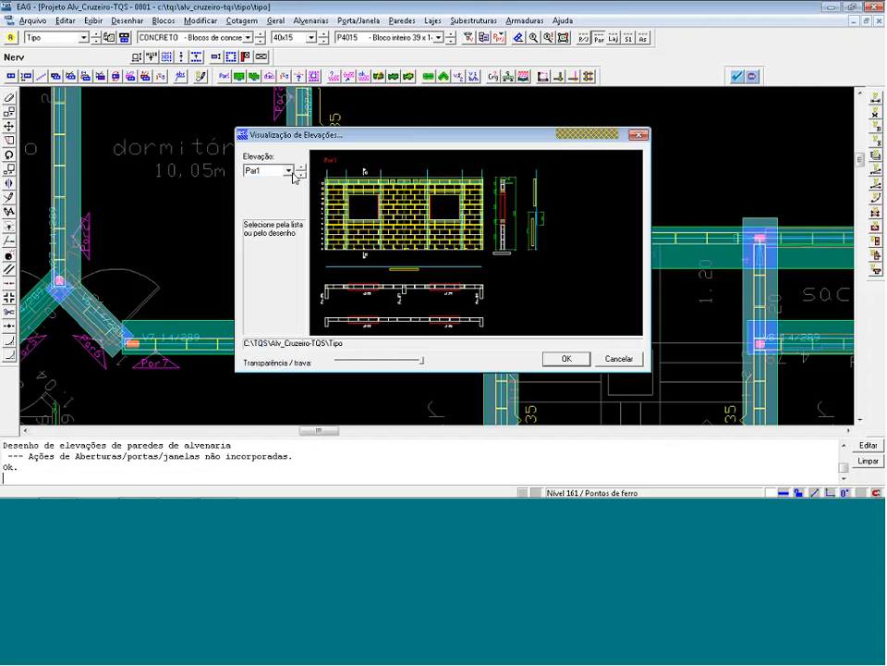
Display the Par3 elevation again, examine its openings, block courses and the complete drawing, and close the viewer.
left_click(288, 170)
left_click(254, 199)
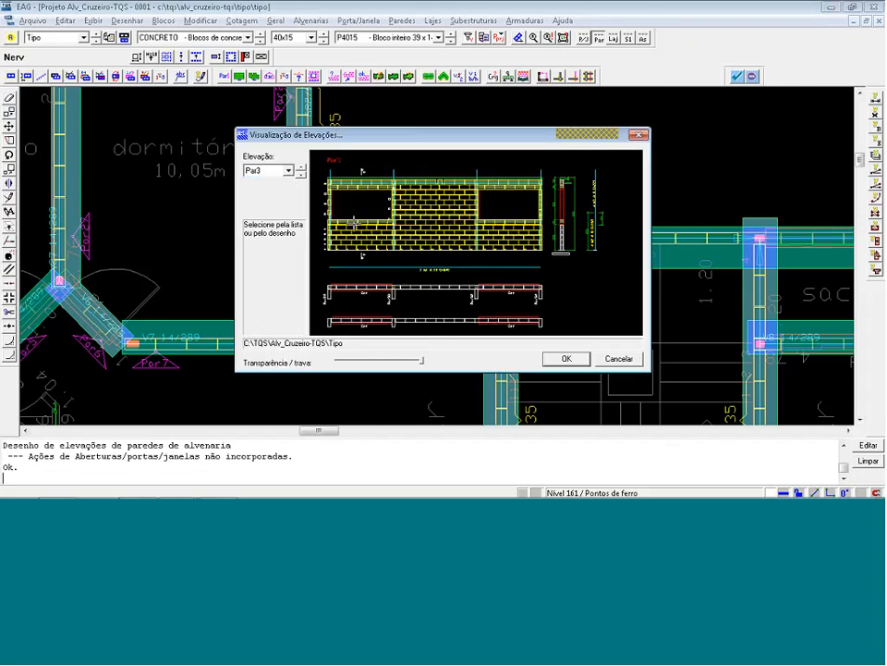
scroll(323, 173, "up", 3)
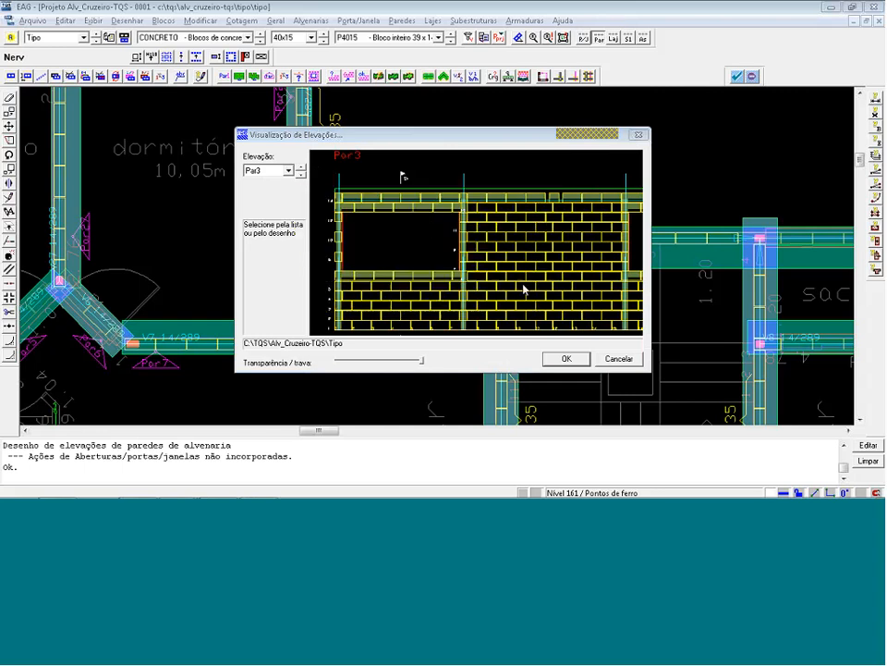
scroll(369, 190, "down", 1)
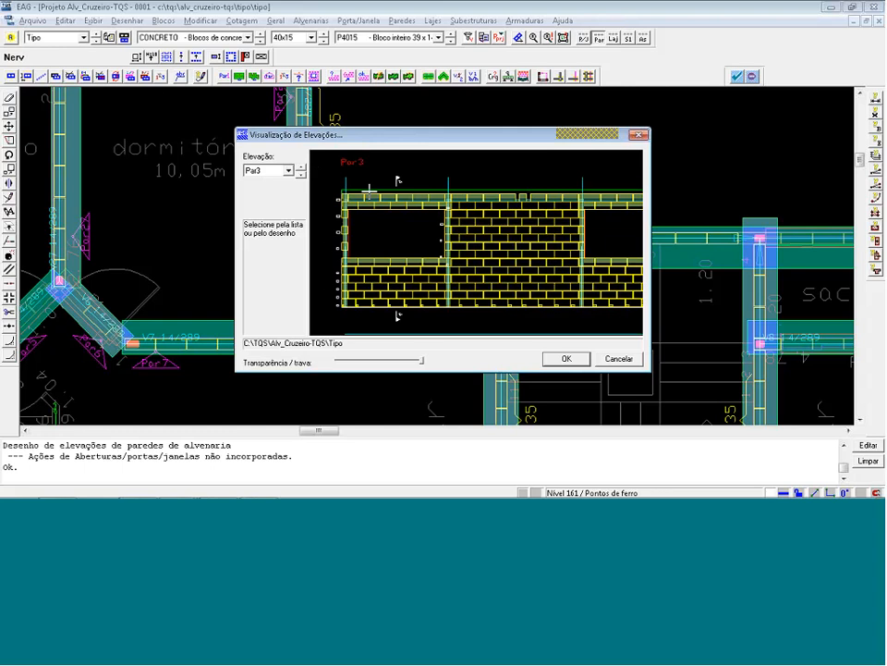
scroll(369, 190, "down", 1)
scroll(396, 210, "down", 1)
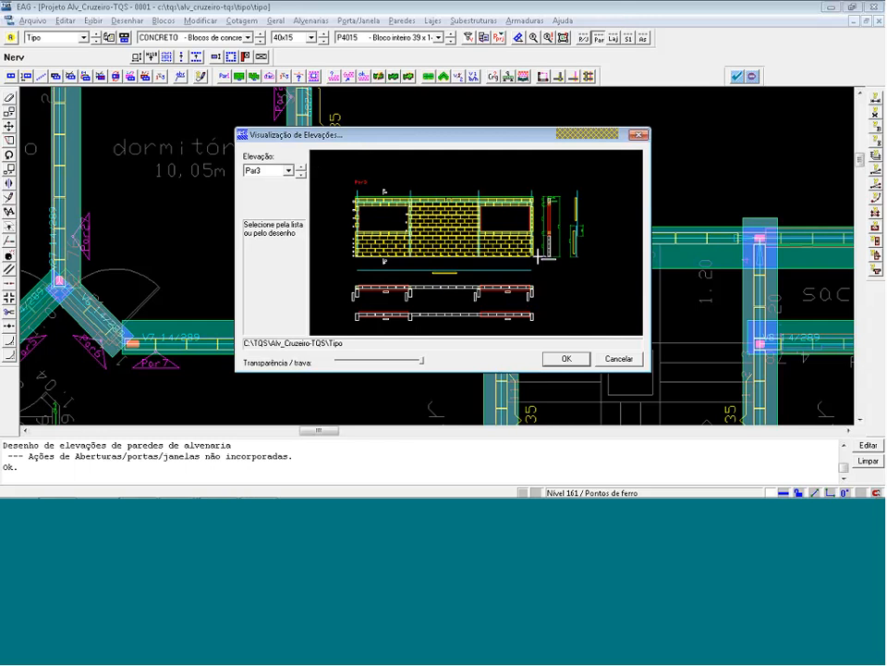
left_click(618, 359)
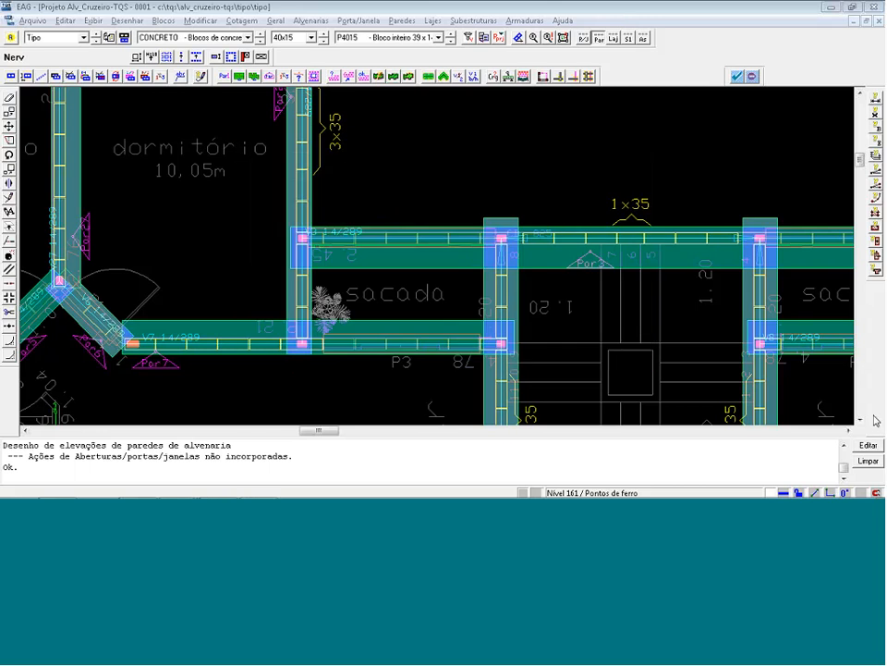